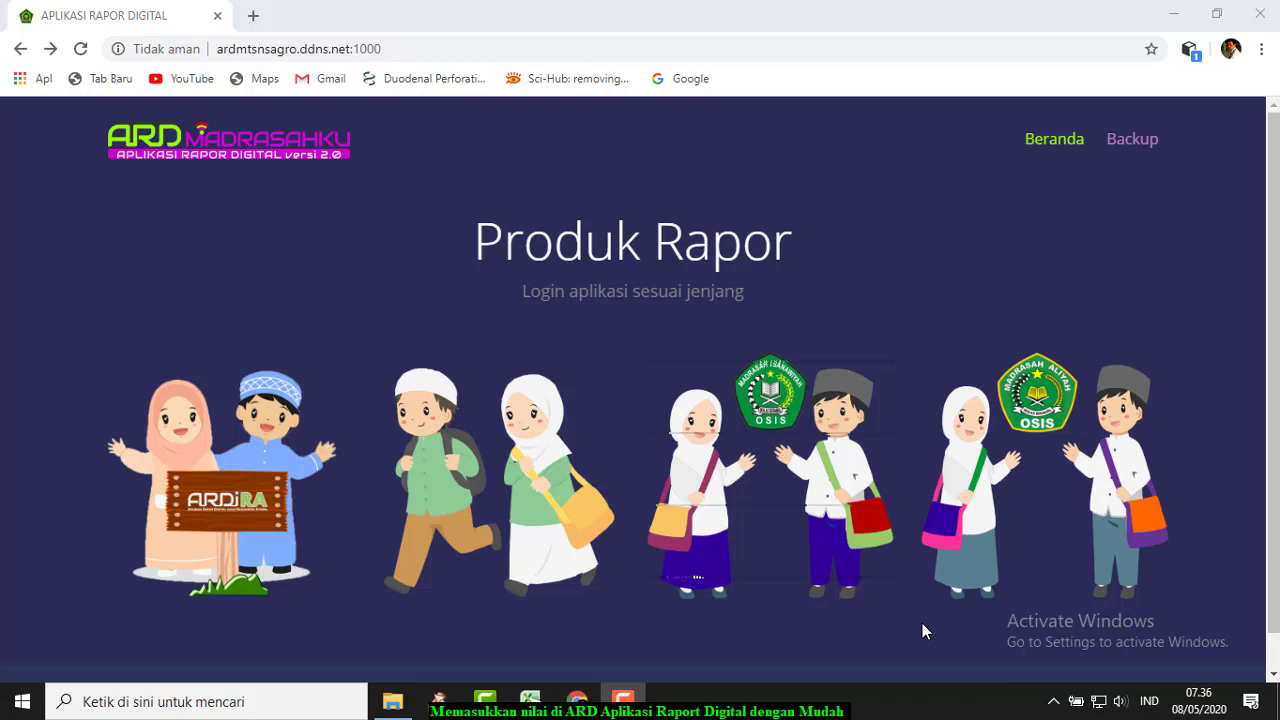
# Step: Sign in to the Madrasah Tsanawiyah report portal with the account username and password, and open the Bobot dan KKM list
pyautogui.click(794, 455)
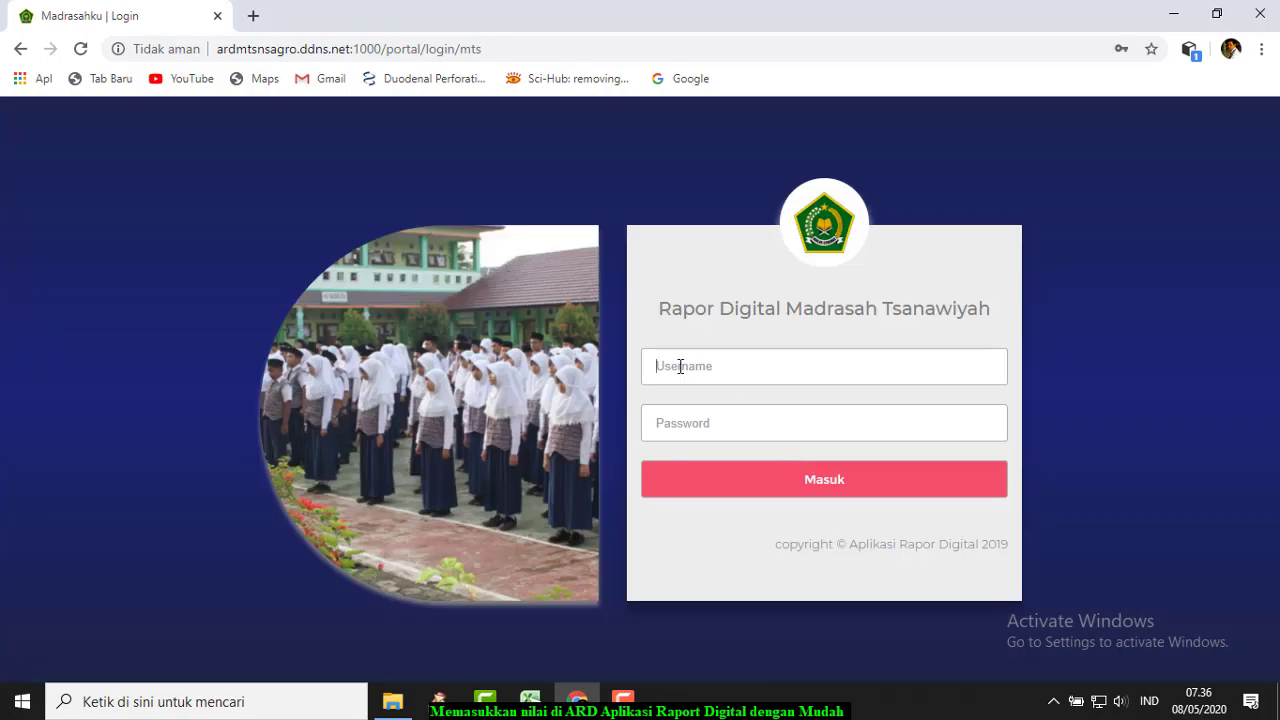
pyautogui.click(680, 366)
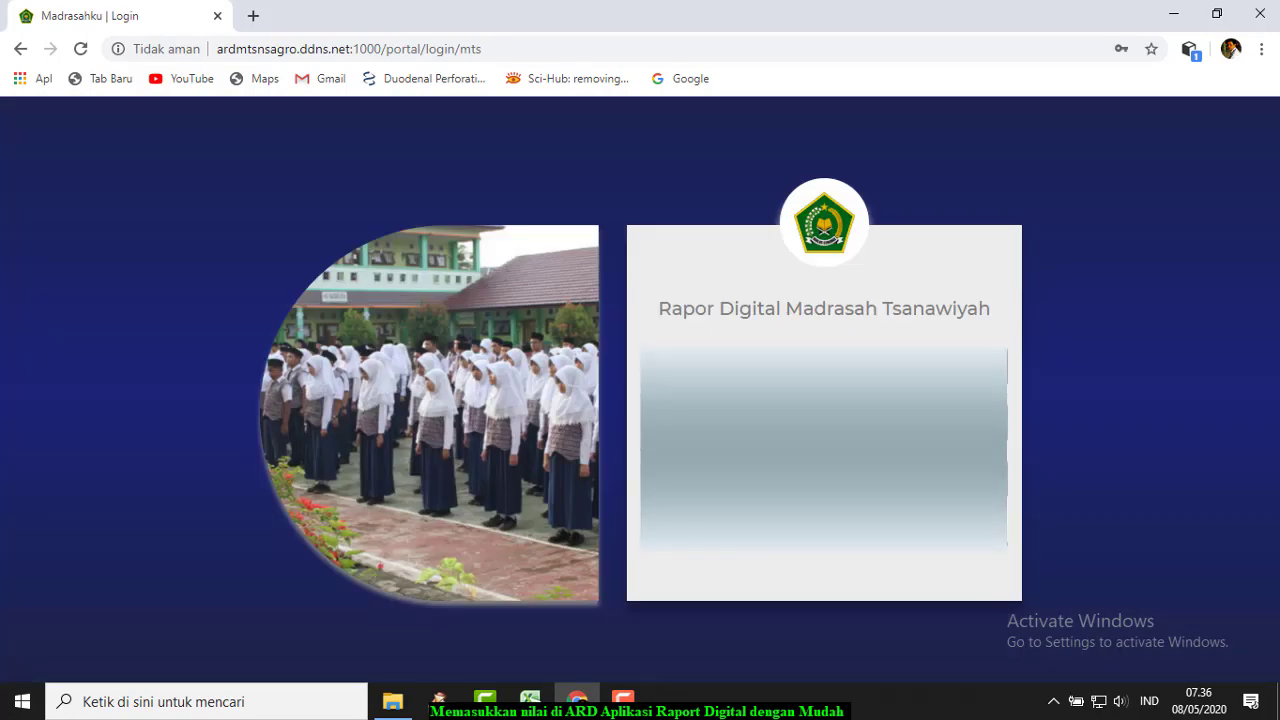
pyautogui.click(826, 488)
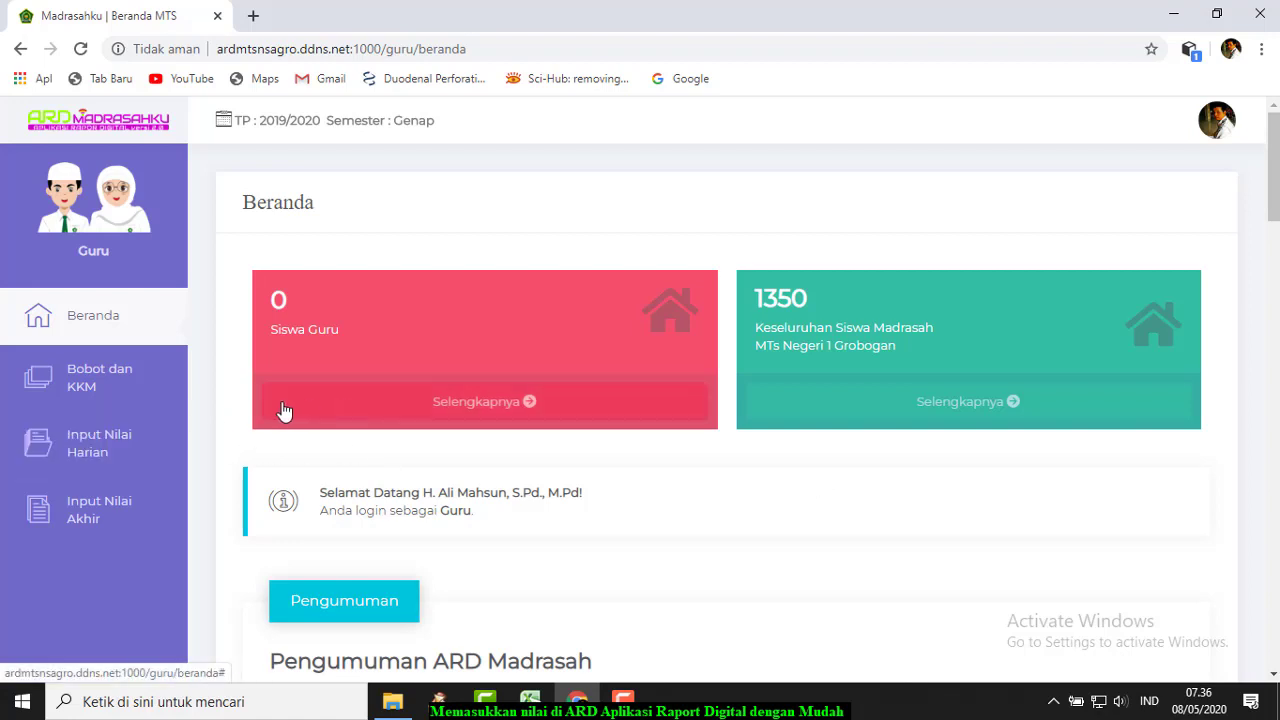
pyautogui.click(91, 376)
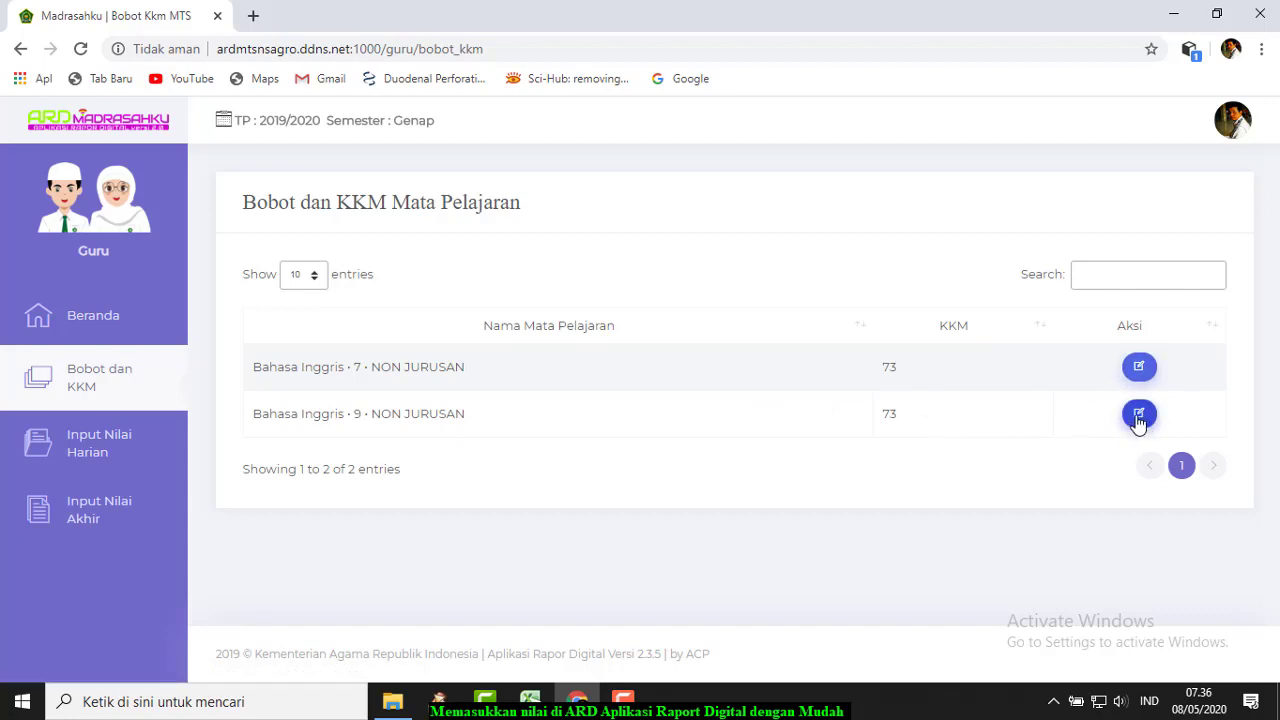
# Step: Find the Bahasa Inggris grade 9 classes under Input Nilai Harian and open score entry for class 9 NON JURUSAN A
pyautogui.click(94, 444)
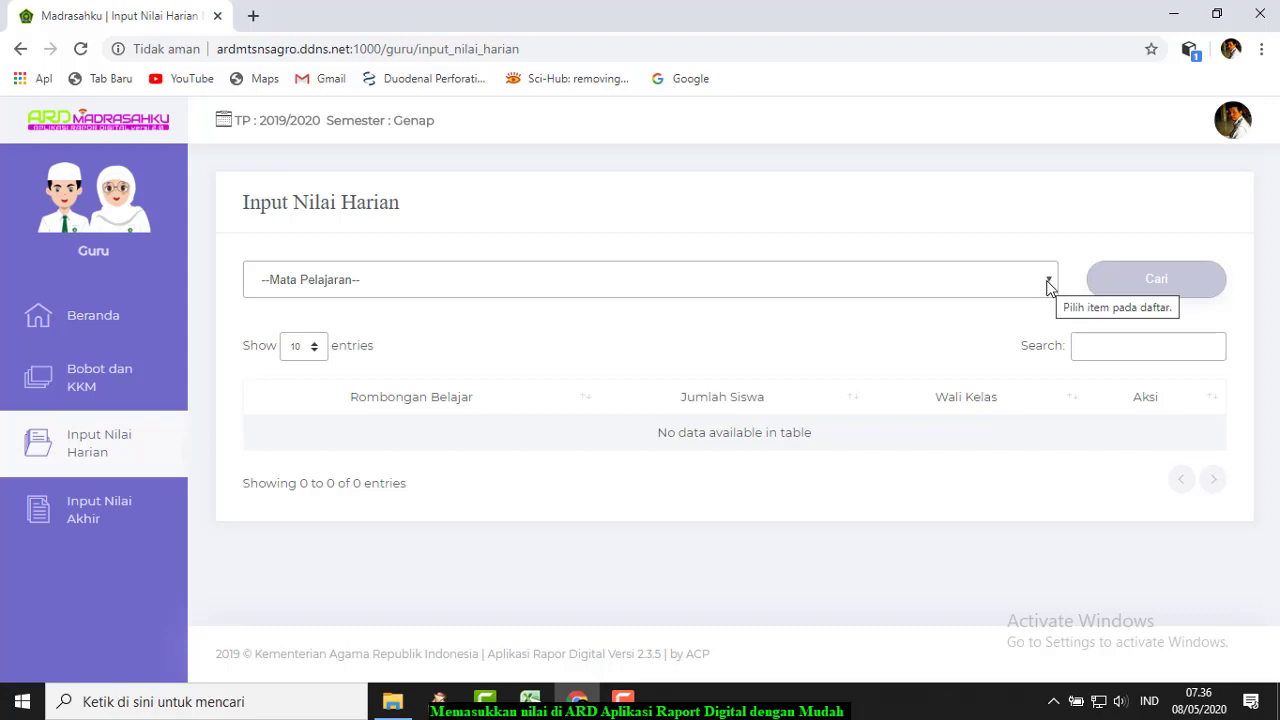
pyautogui.click(1049, 286)
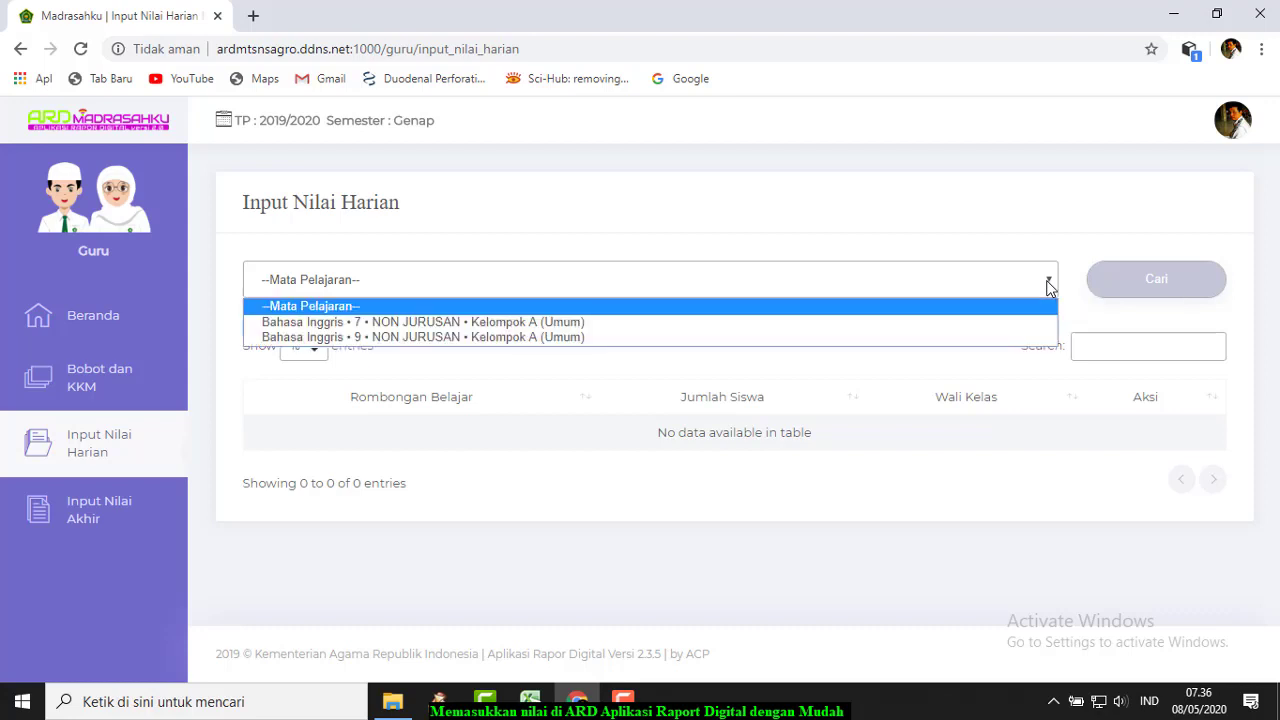
pyautogui.click(566, 339)
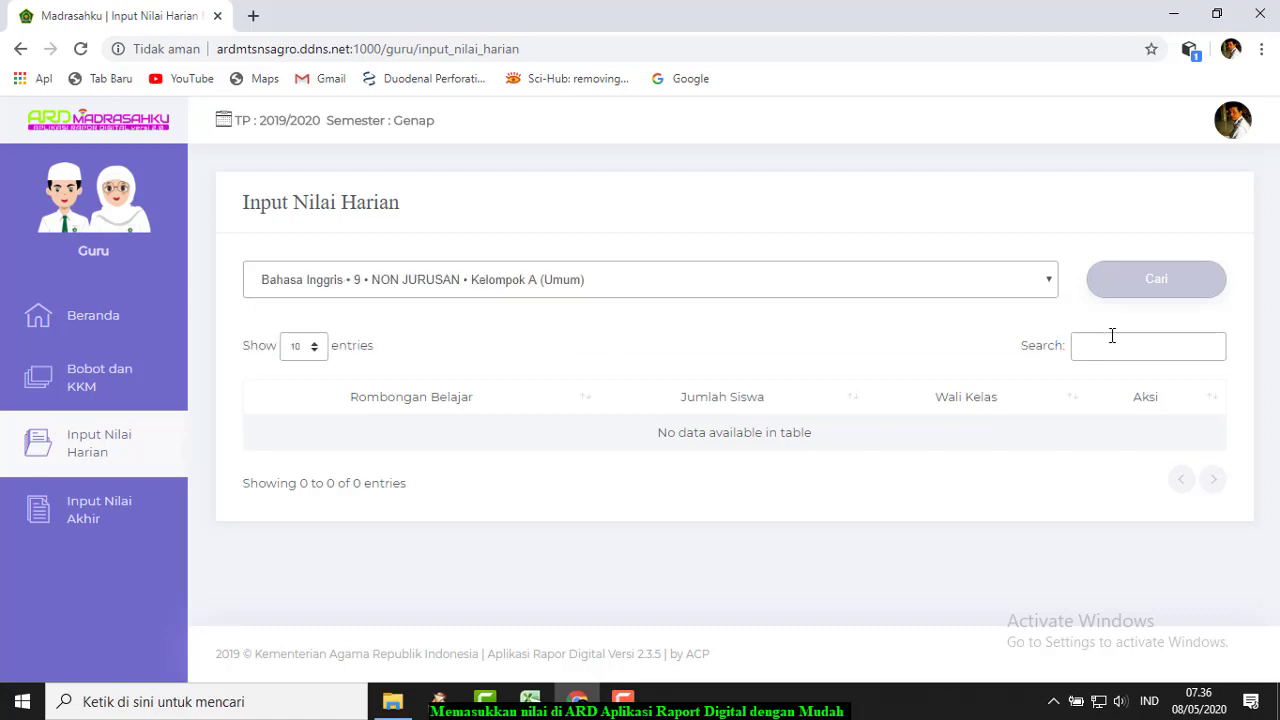
pyautogui.click(1132, 285)
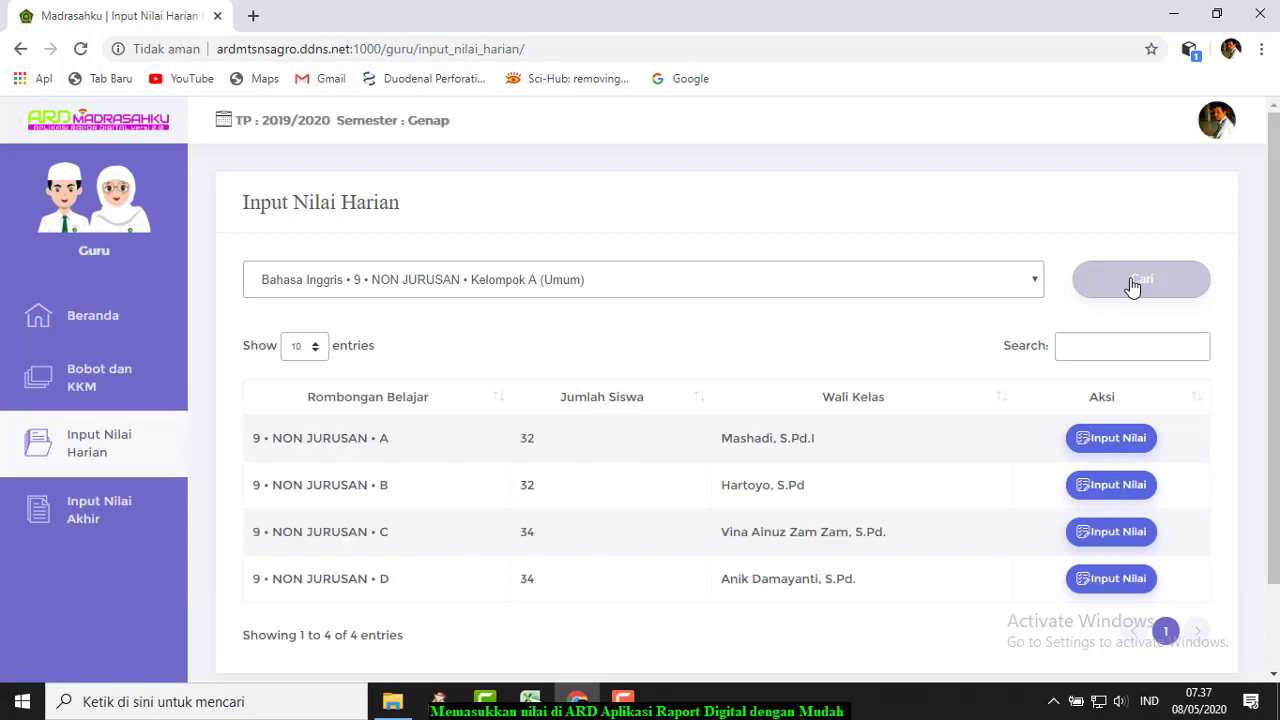
pyautogui.click(1105, 445)
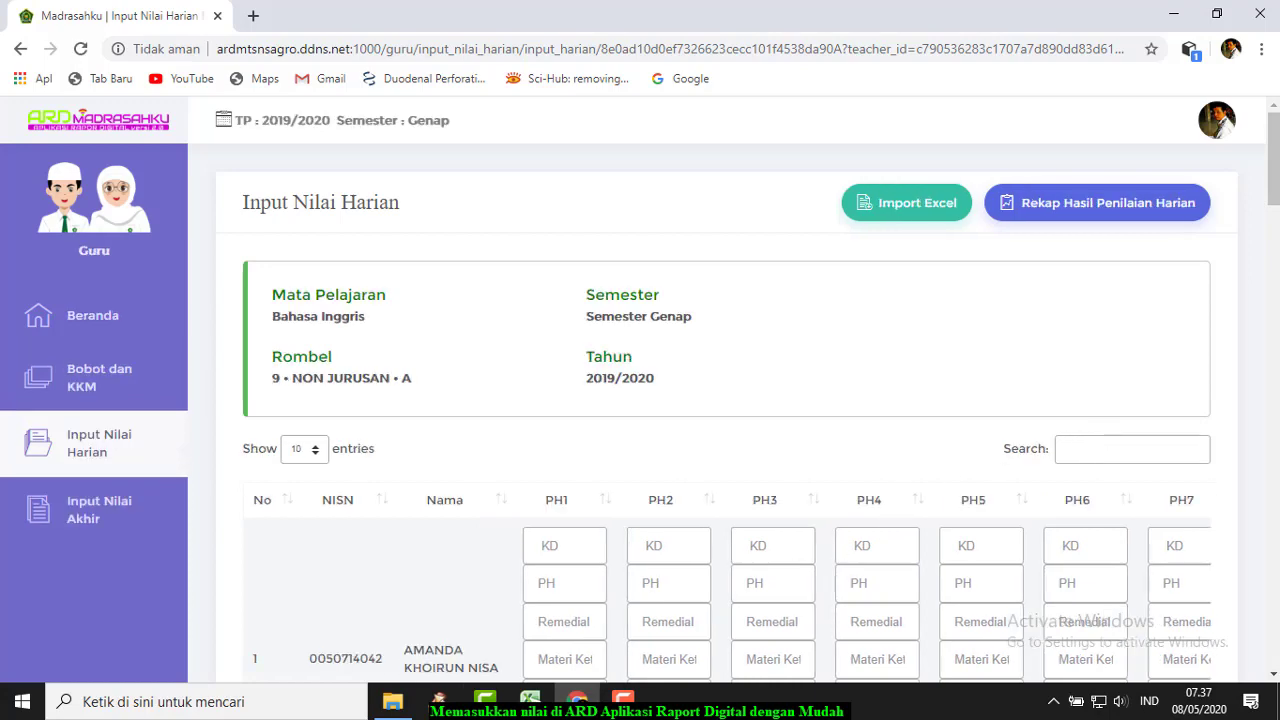
# Step: Switch to the Excel workbook "Bahasa Inggris 9a, 9b, 9c dan 9d" and examine the KD 1 to KD 4 headings and their topics
pyautogui.moveTo(530, 700)
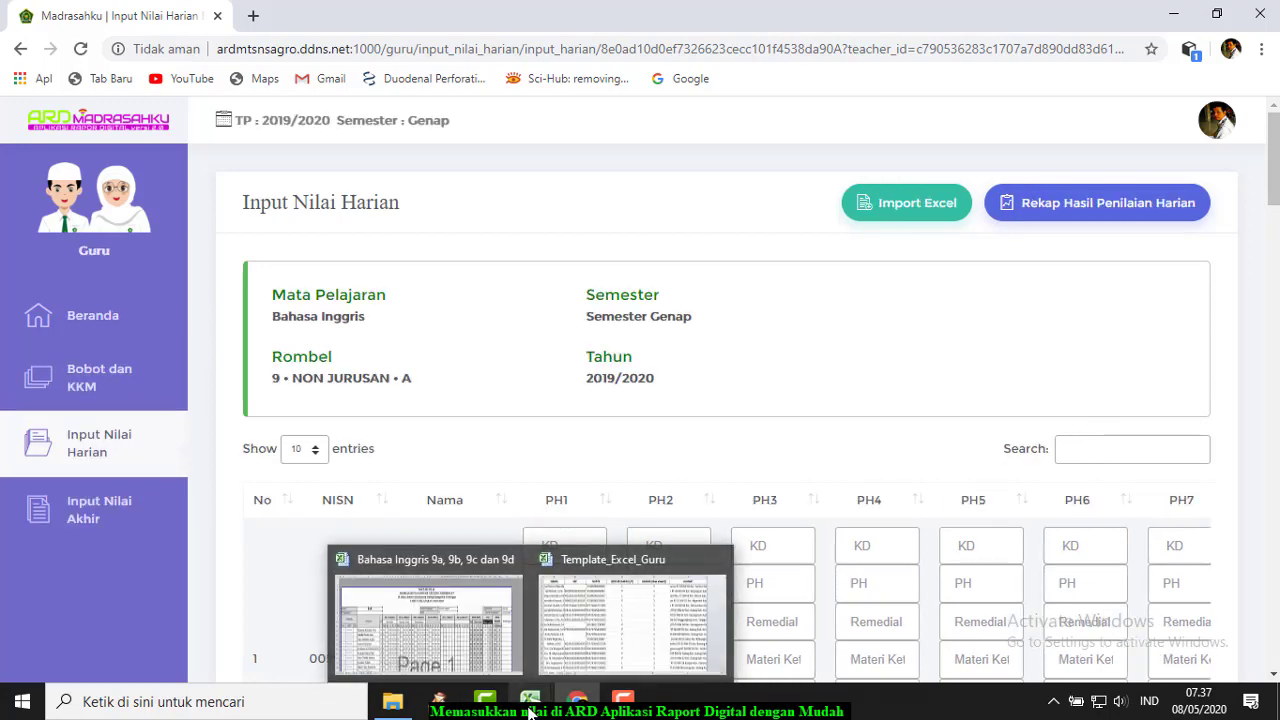
pyautogui.click(414, 622)
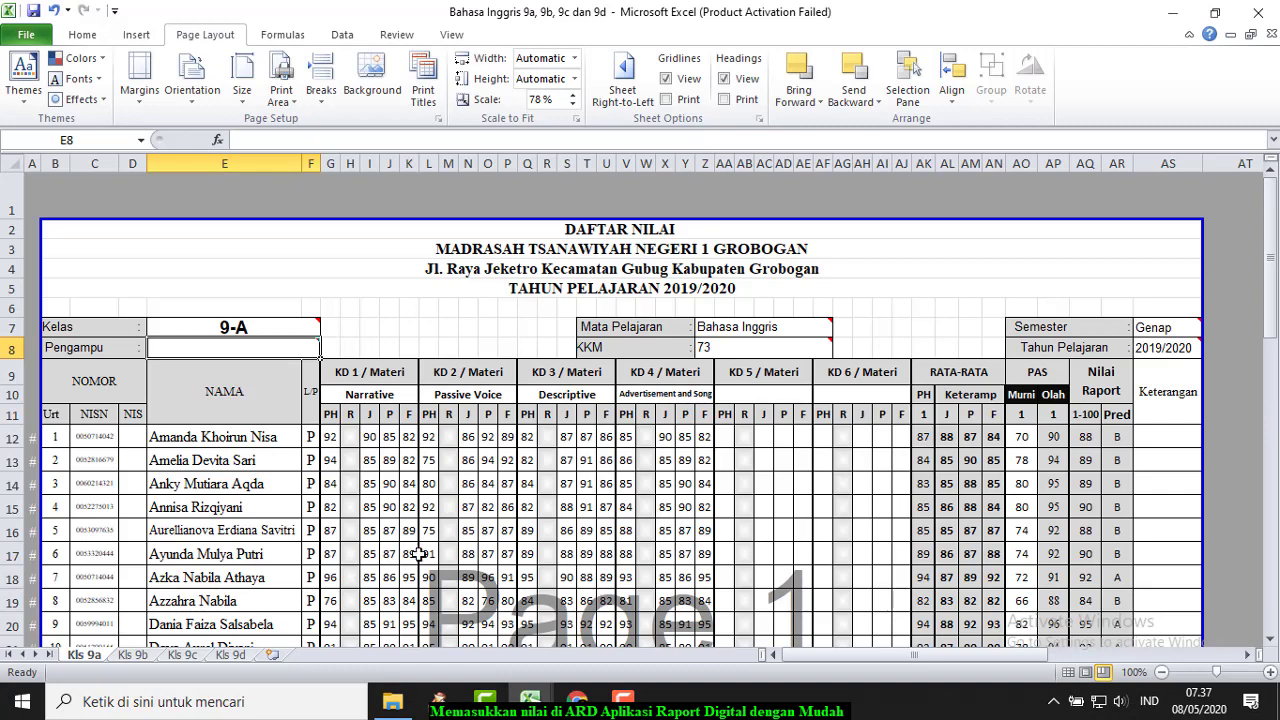
pyautogui.click(347, 372)
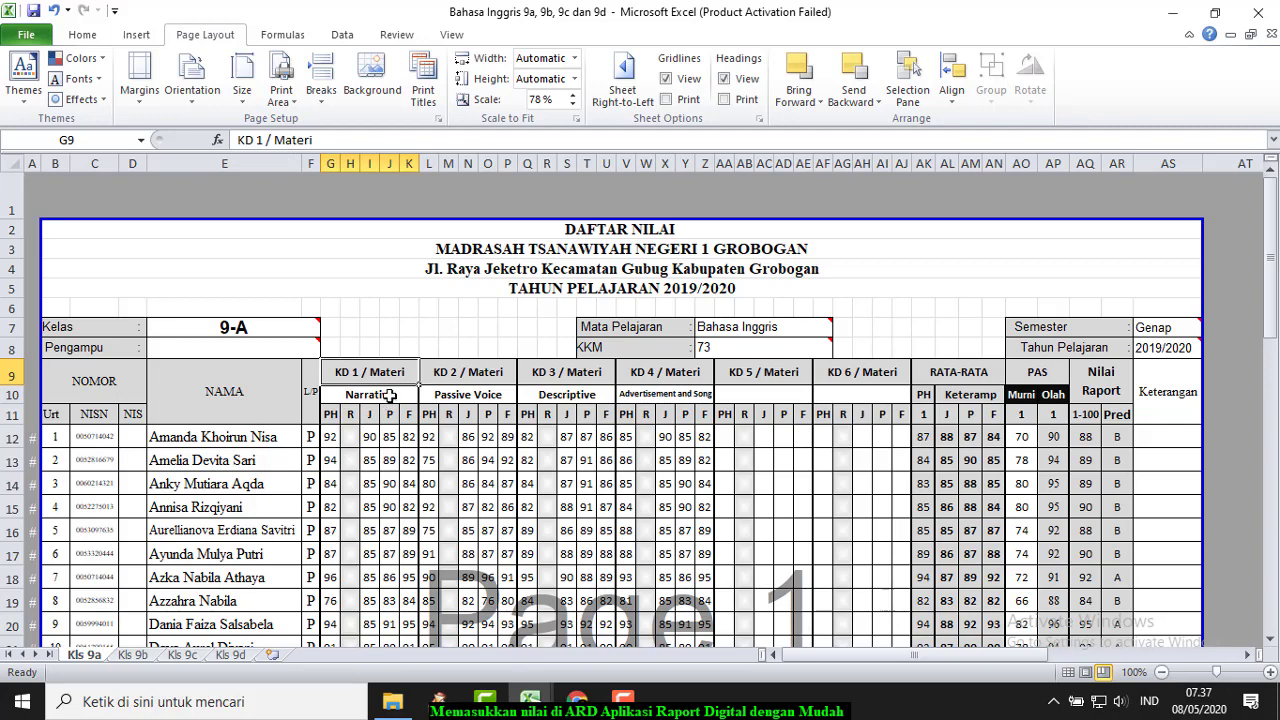
pyautogui.click(388, 395)
pyautogui.click(472, 372)
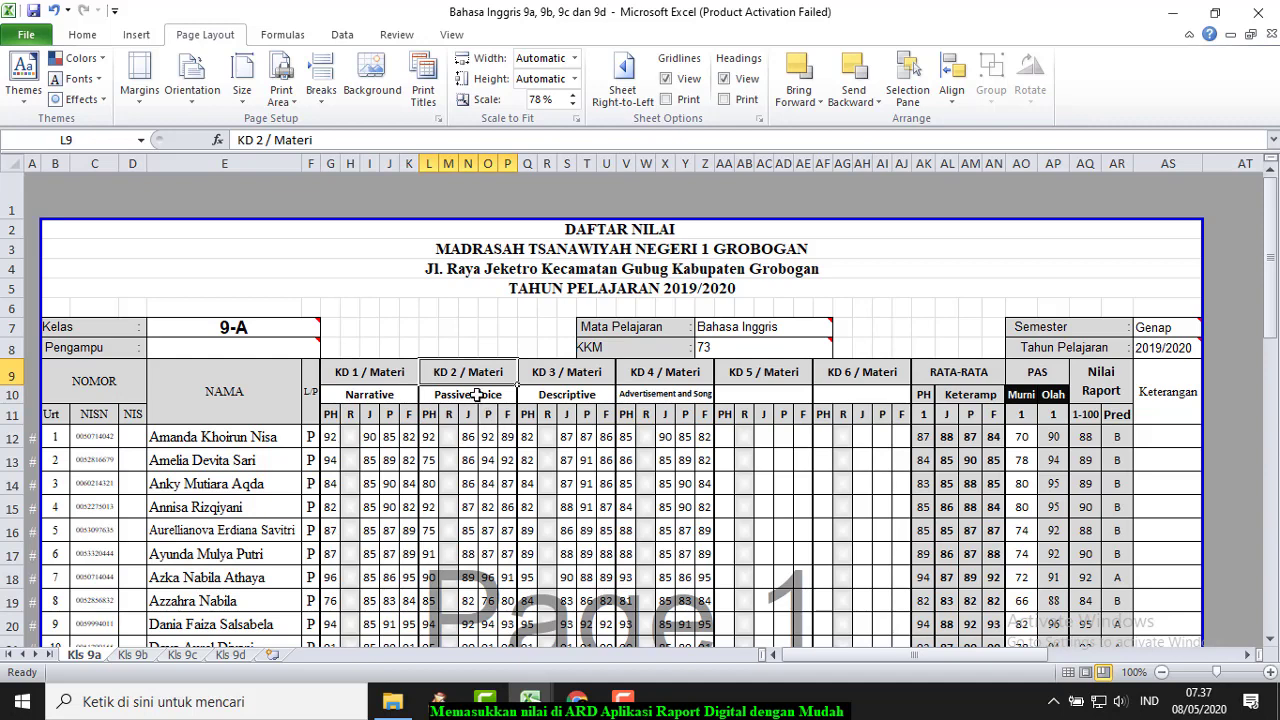
pyautogui.click(476, 396)
pyautogui.click(556, 376)
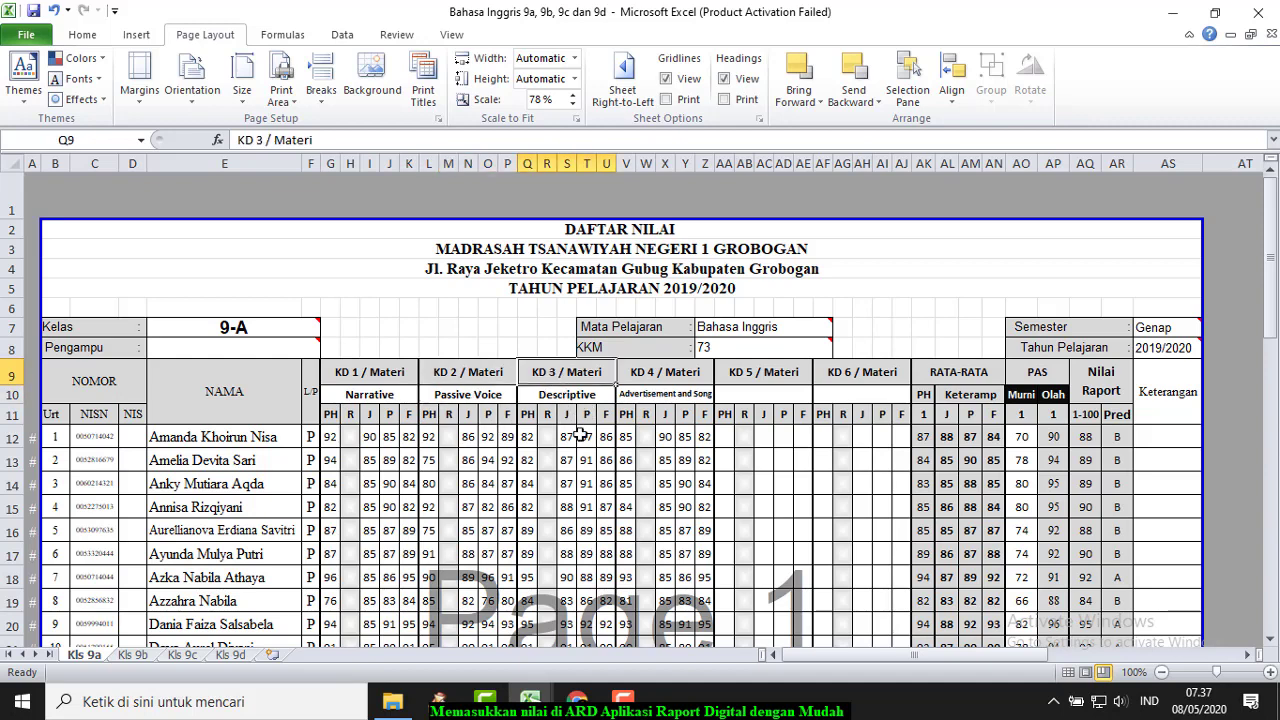
pyautogui.click(557, 396)
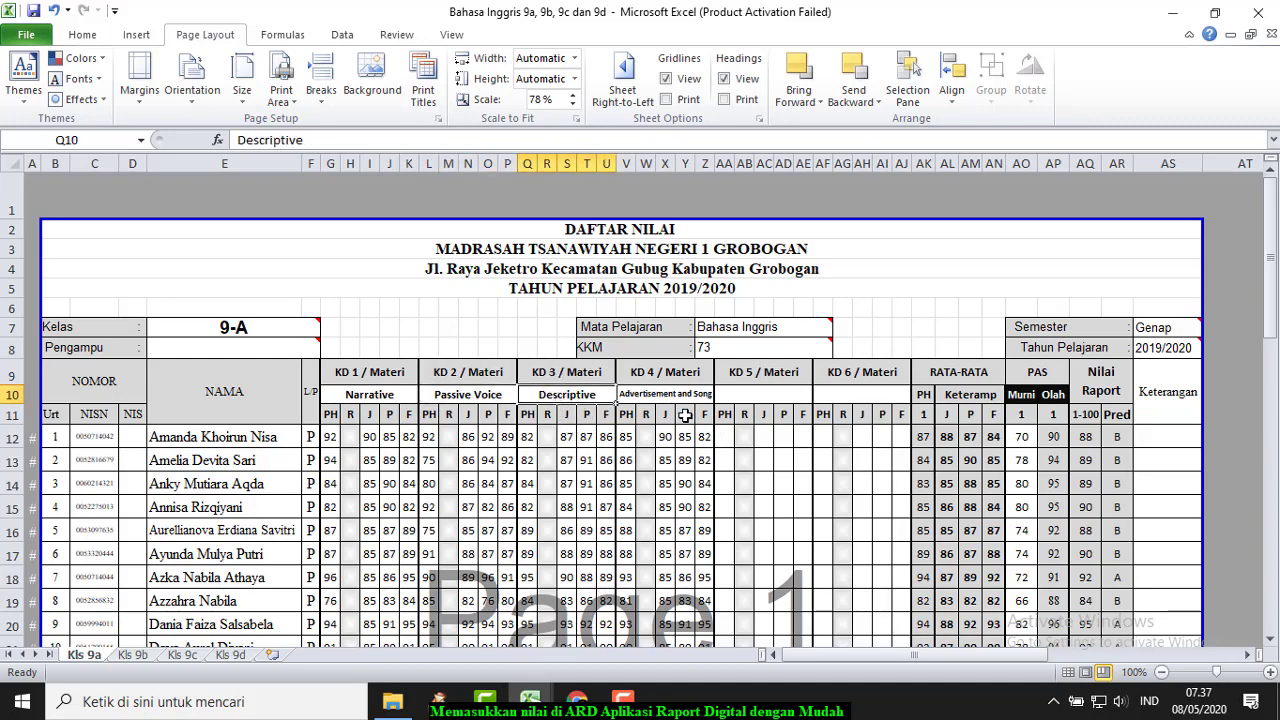
pyautogui.click(649, 372)
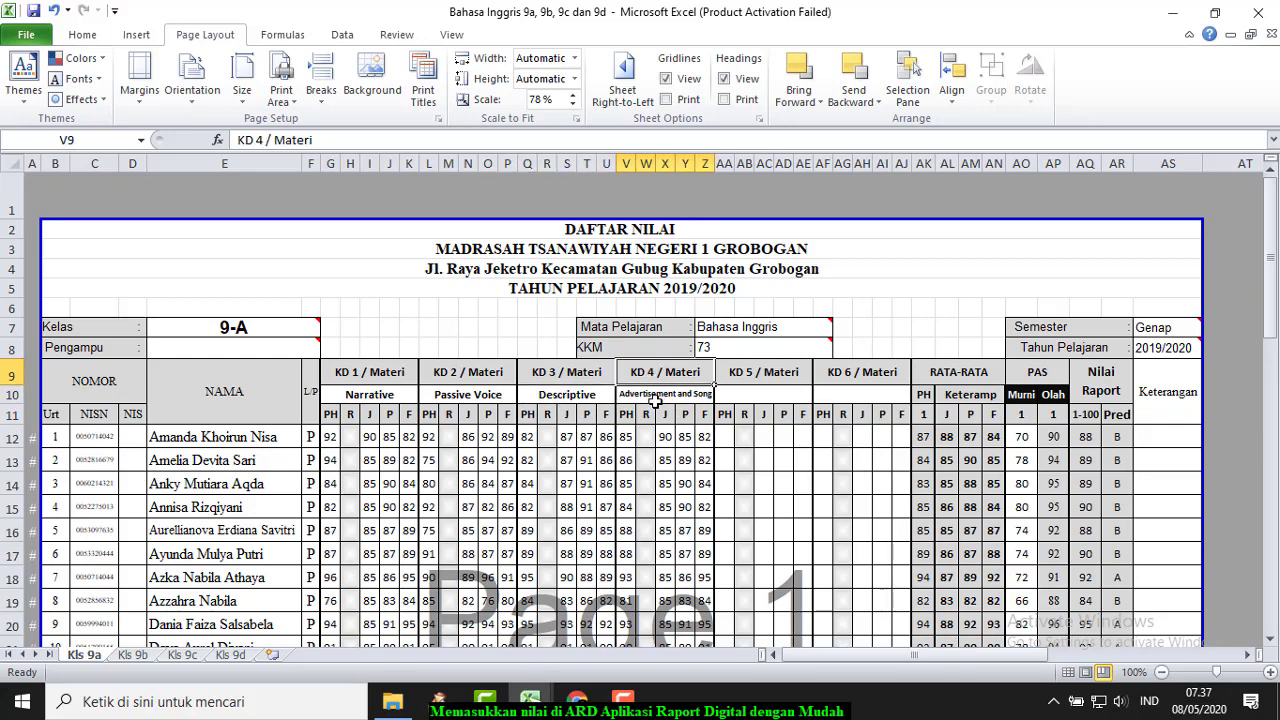
pyautogui.click(655, 398)
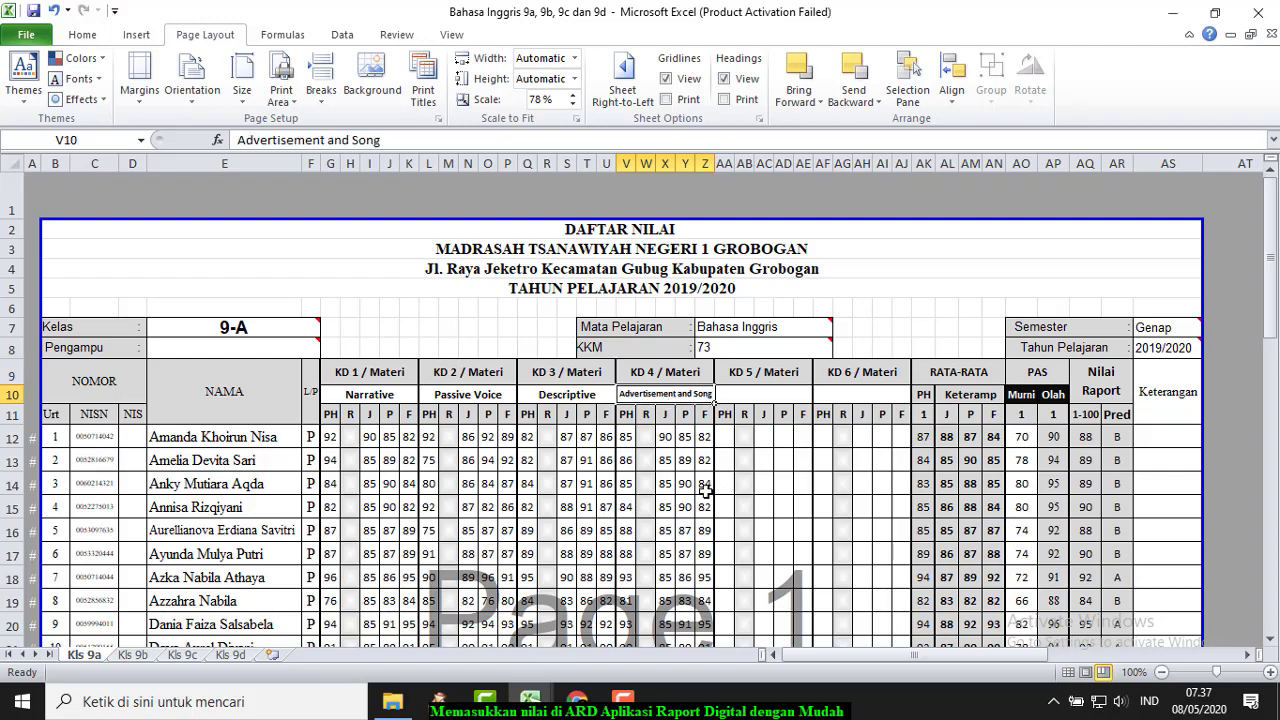
# Step: Examine the student score rows on sheet Kls 9a, from the first student down to the maximum and minimum score rows
pyautogui.scroll(-4, 580, 487)
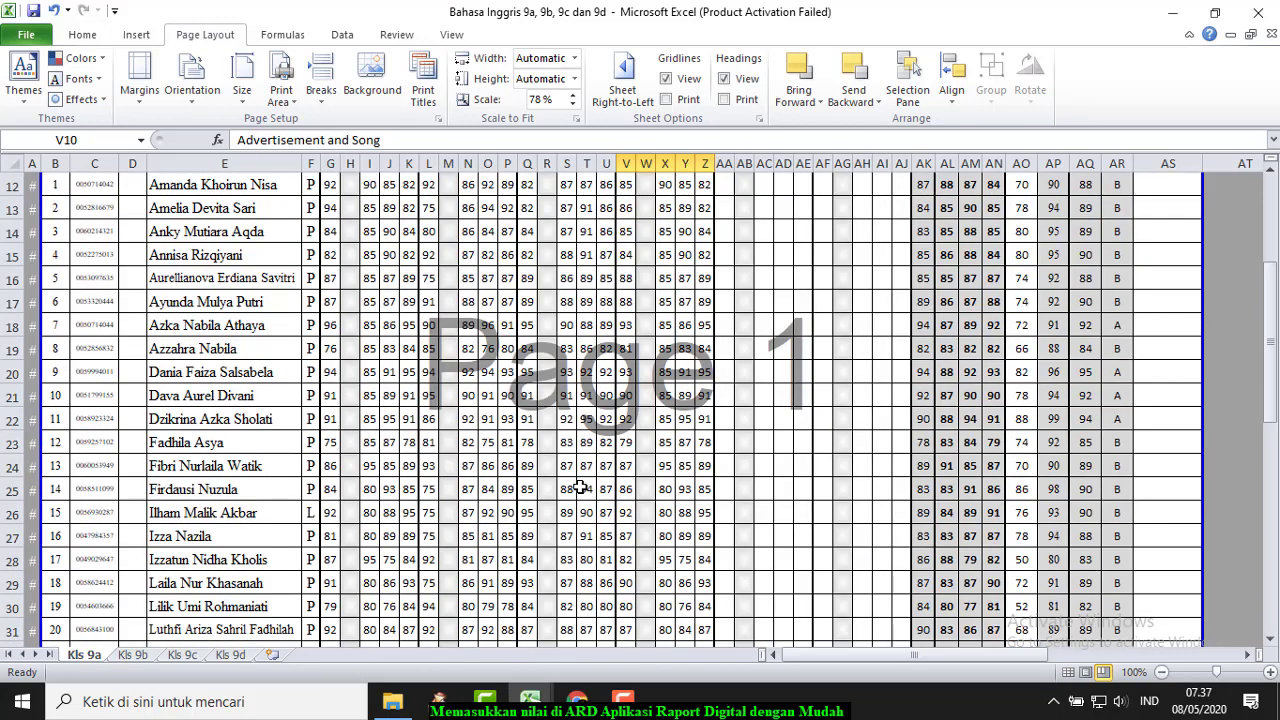
pyautogui.scroll(4, 580, 487)
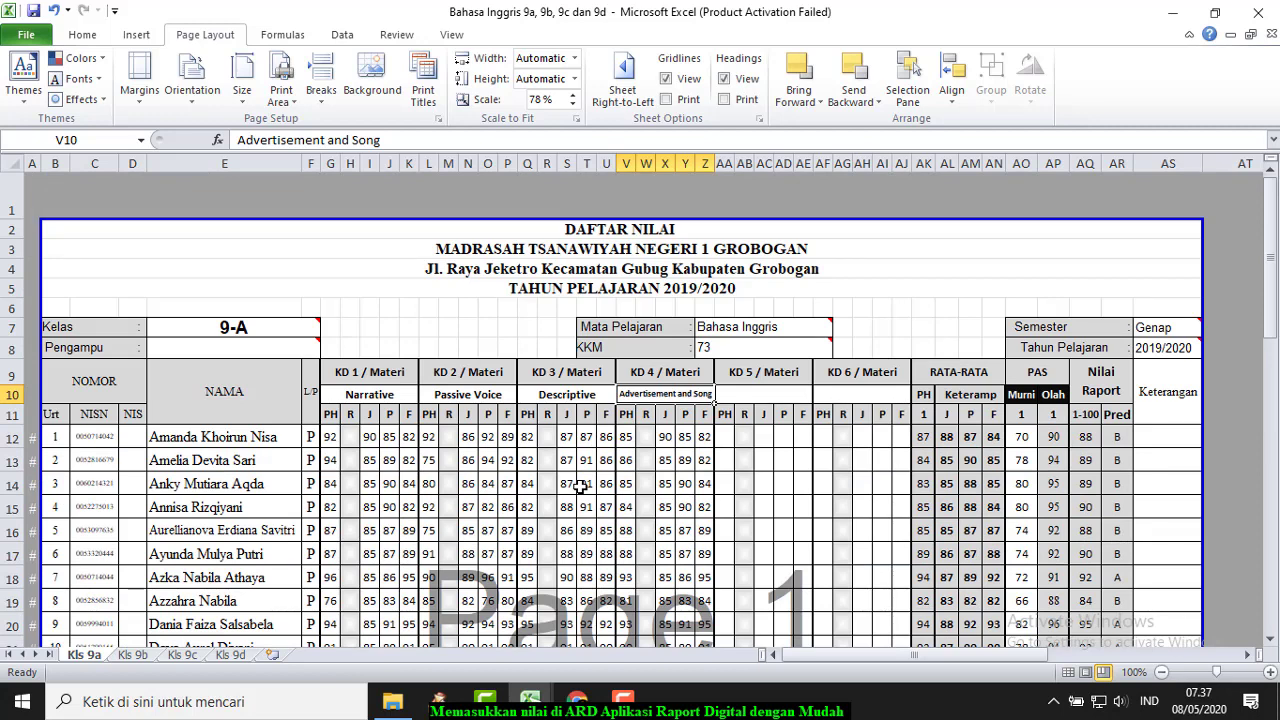
pyautogui.scroll(-11, 580, 487)
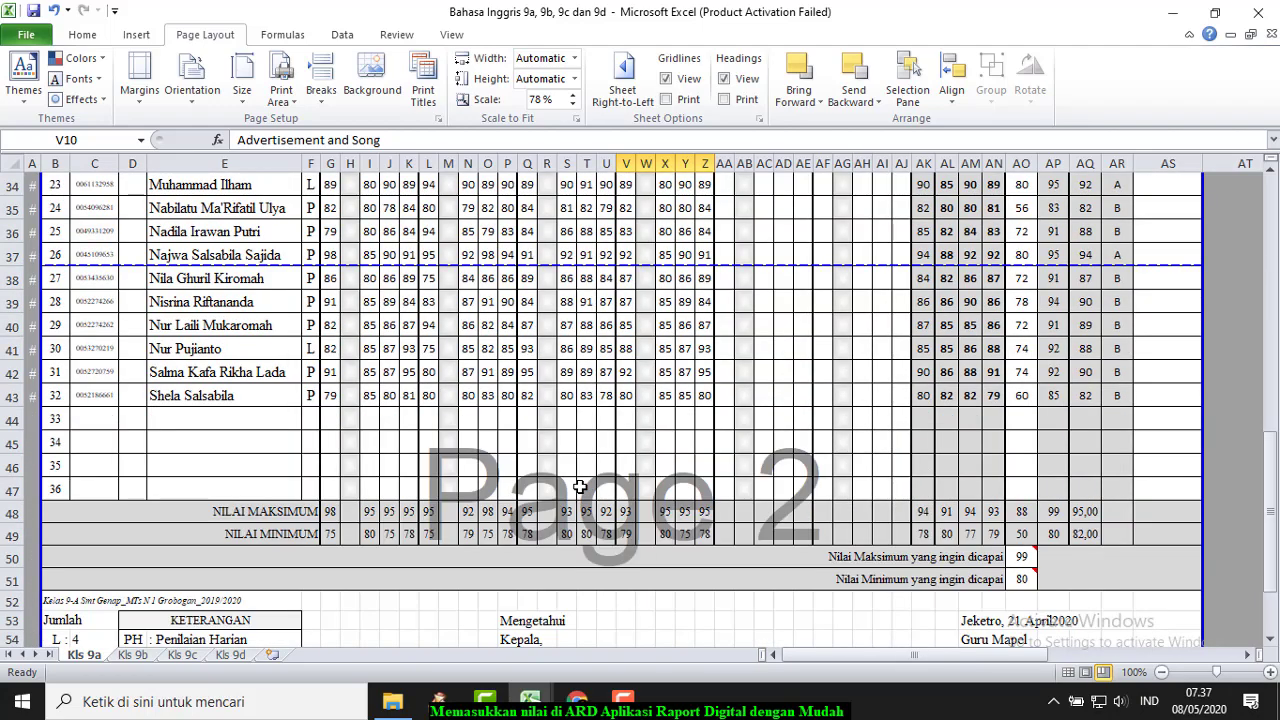
pyautogui.scroll(4, 1072, 445)
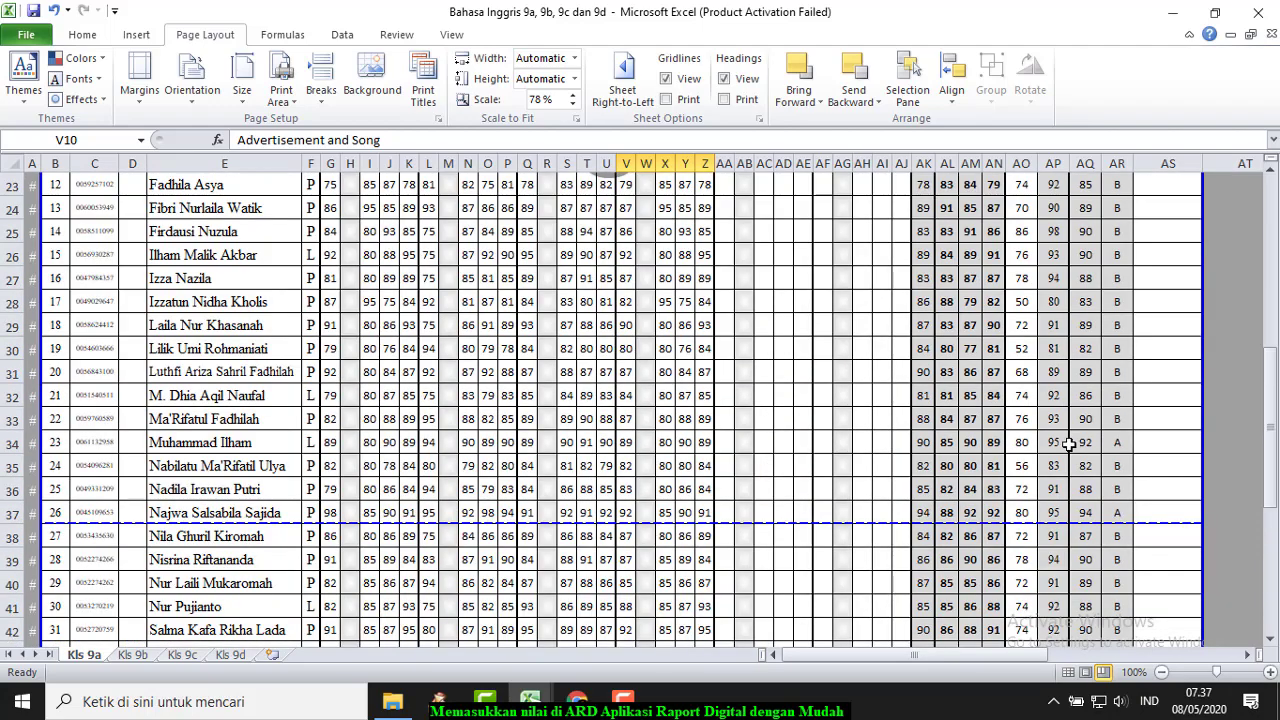
pyautogui.scroll(7, 1070, 445)
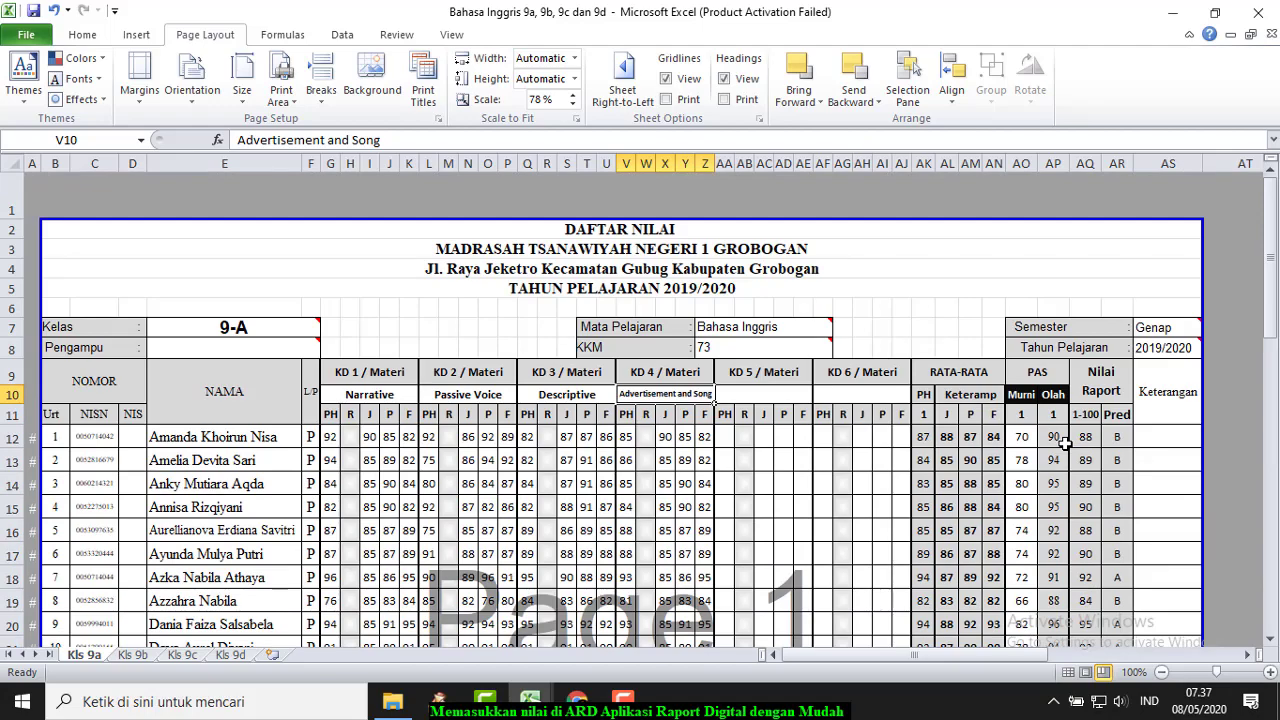
pyautogui.scroll(-11, 1065, 443)
pyautogui.scroll(11, 1065, 443)
# Step: Switch back to Chrome, download the Excel template from the class's score import dialog, and save it as Nilai_BING_9_NONJURUSAN_A in Unduhan
pyautogui.click(578, 703)
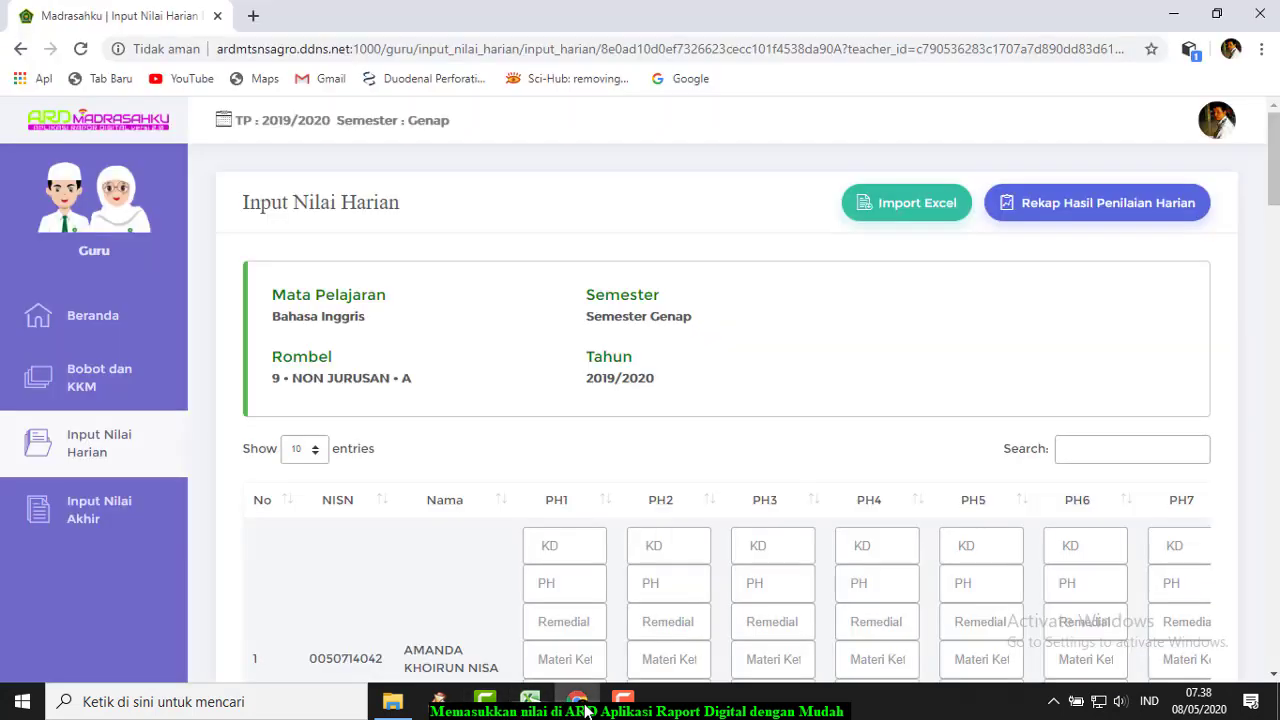
pyautogui.click(933, 212)
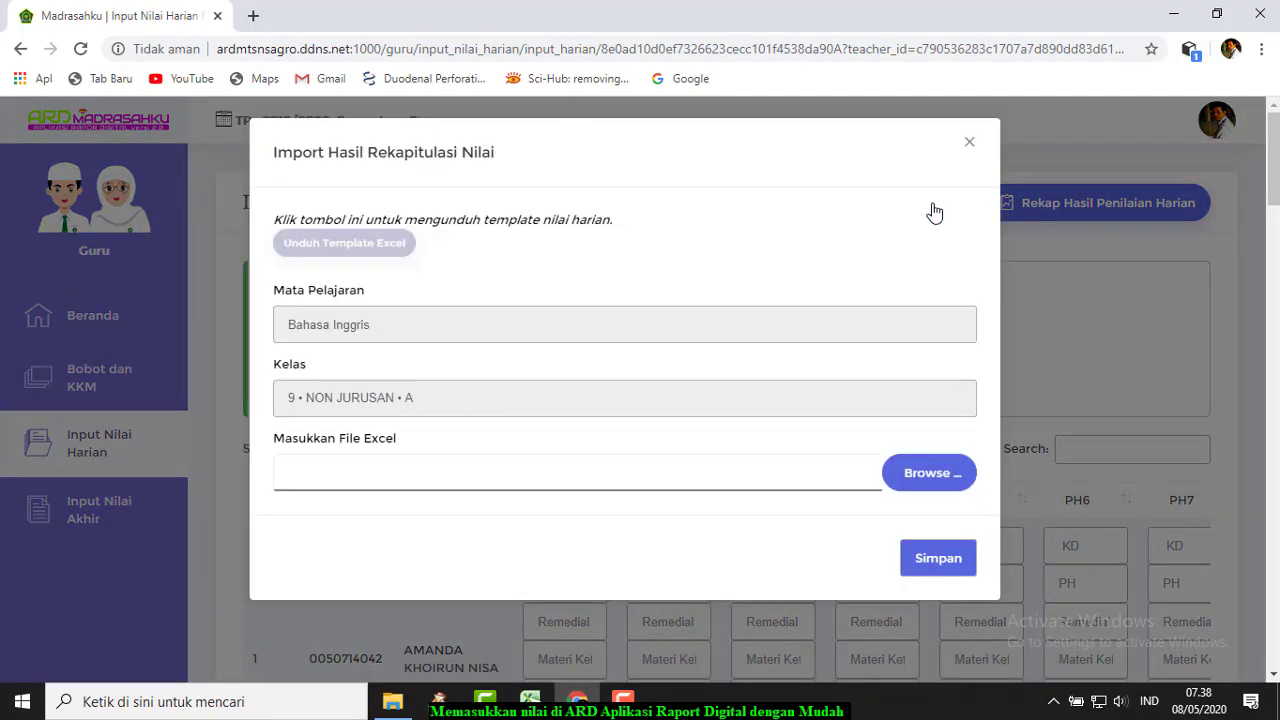
pyautogui.click(358, 250)
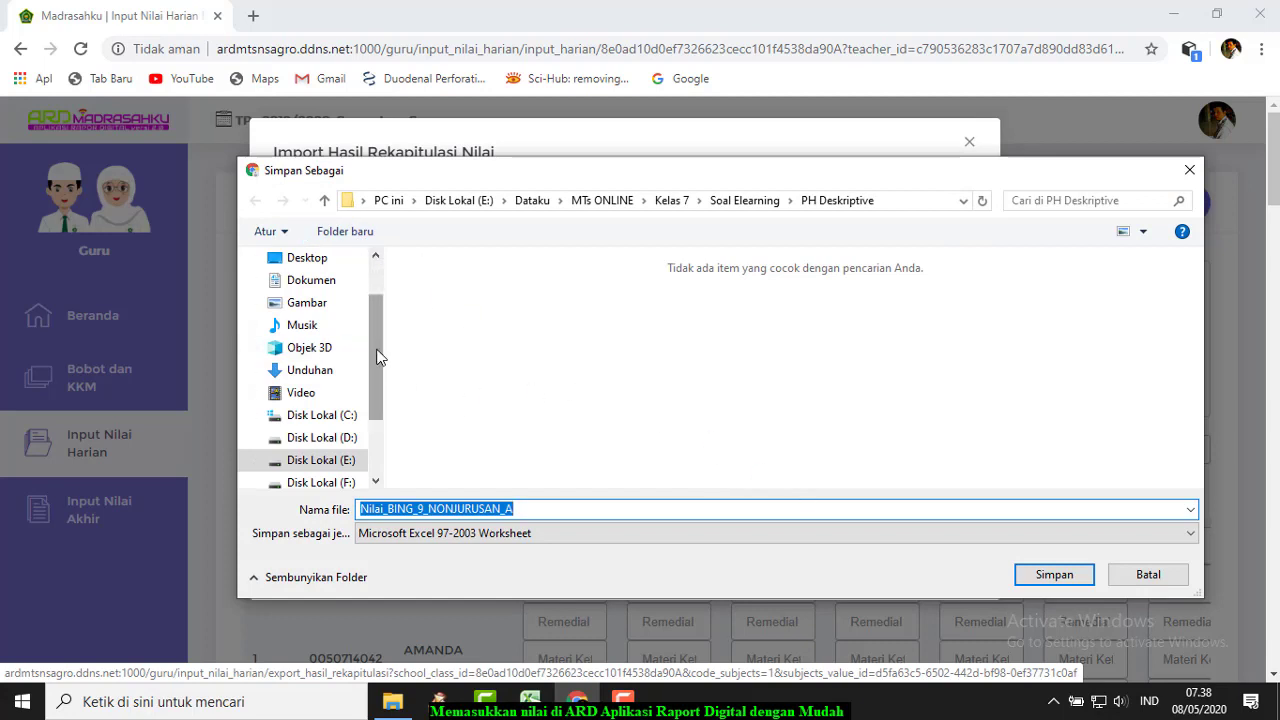
pyautogui.moveTo(374, 354); pyautogui.dragTo(375, 383)
pyautogui.click(332, 392)
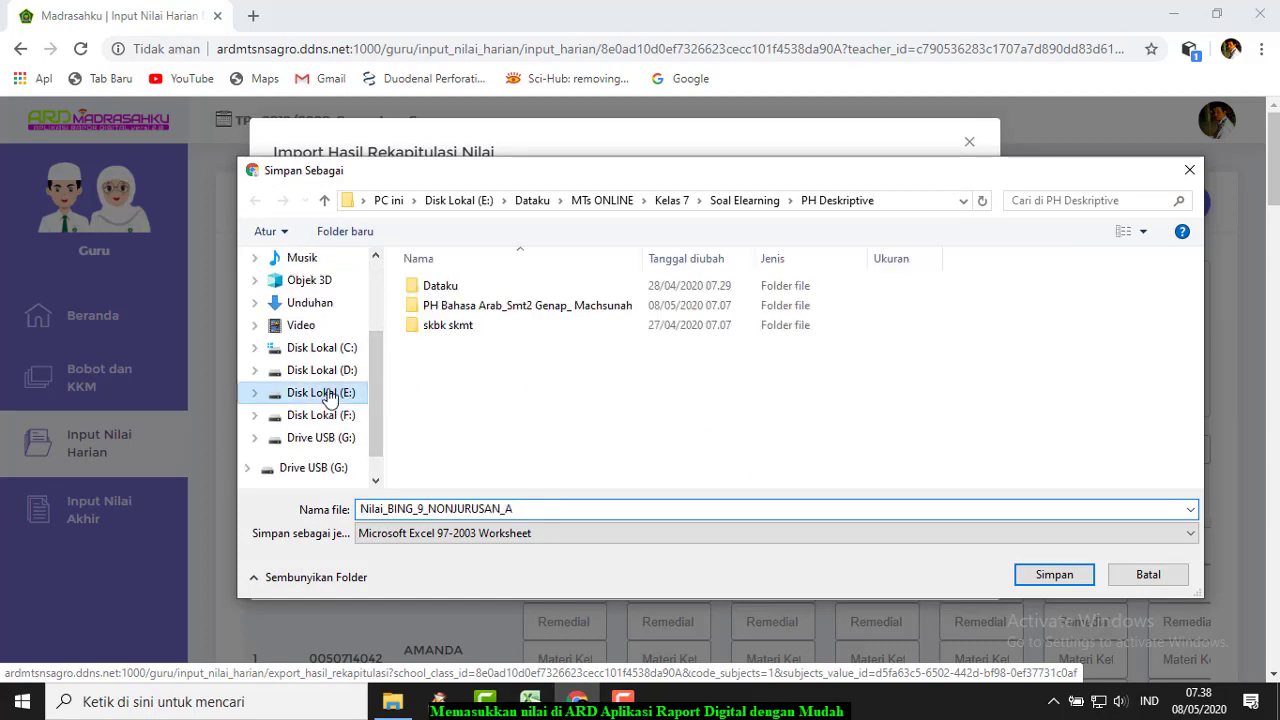
pyautogui.click(320, 312)
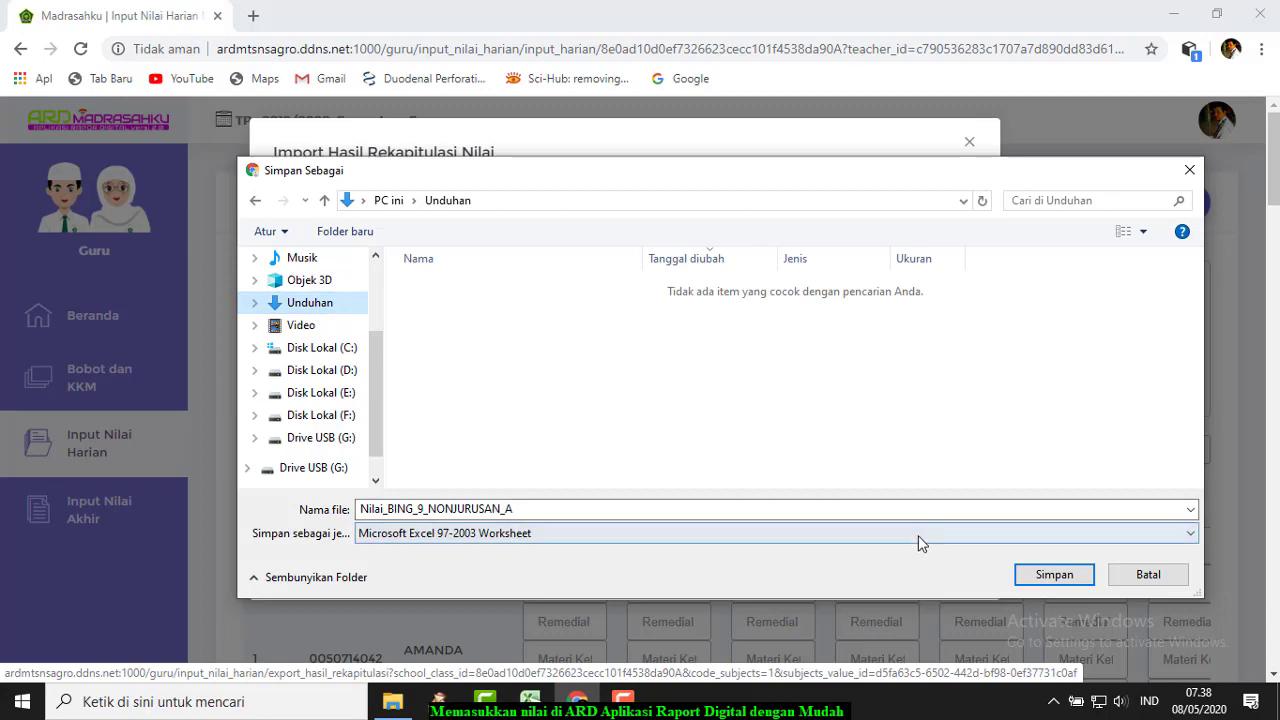
pyautogui.click(1060, 575)
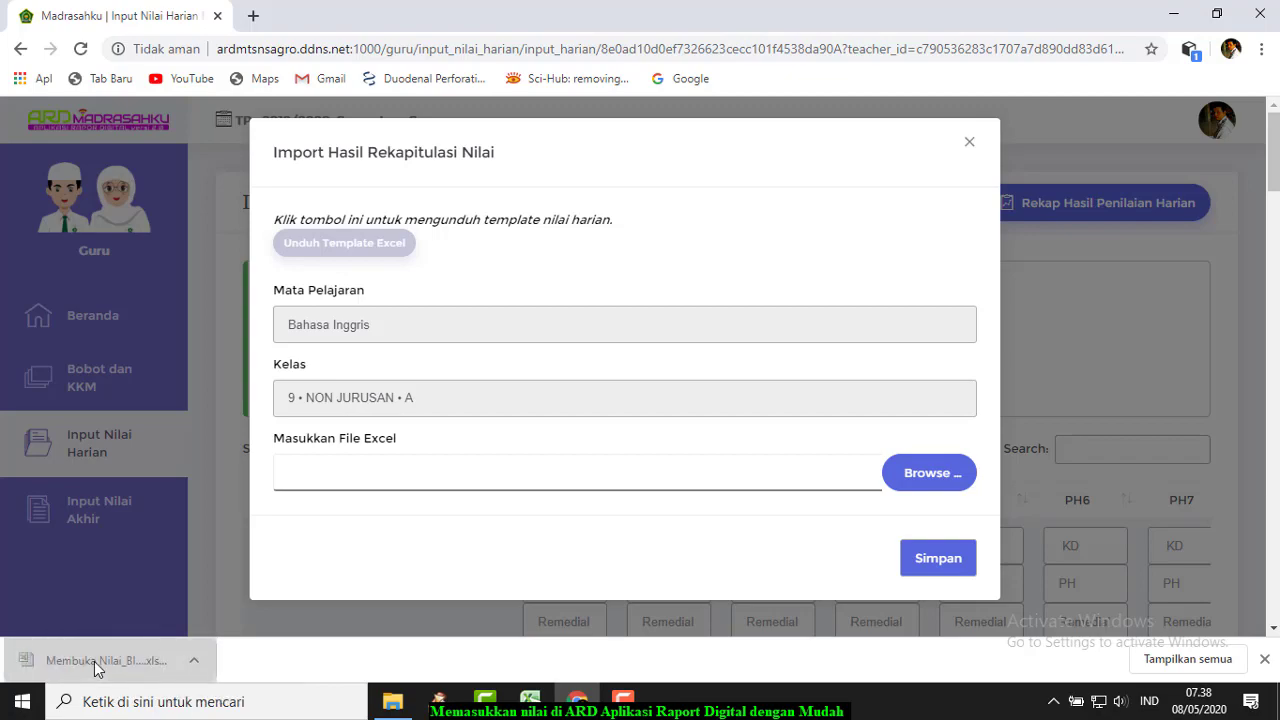
# Step: Switch to the downloaded Nilai_BING_9_NONJURUSAN_A workbook in Excel and enable editing
pyautogui.hotkey('alt', 'Tab')
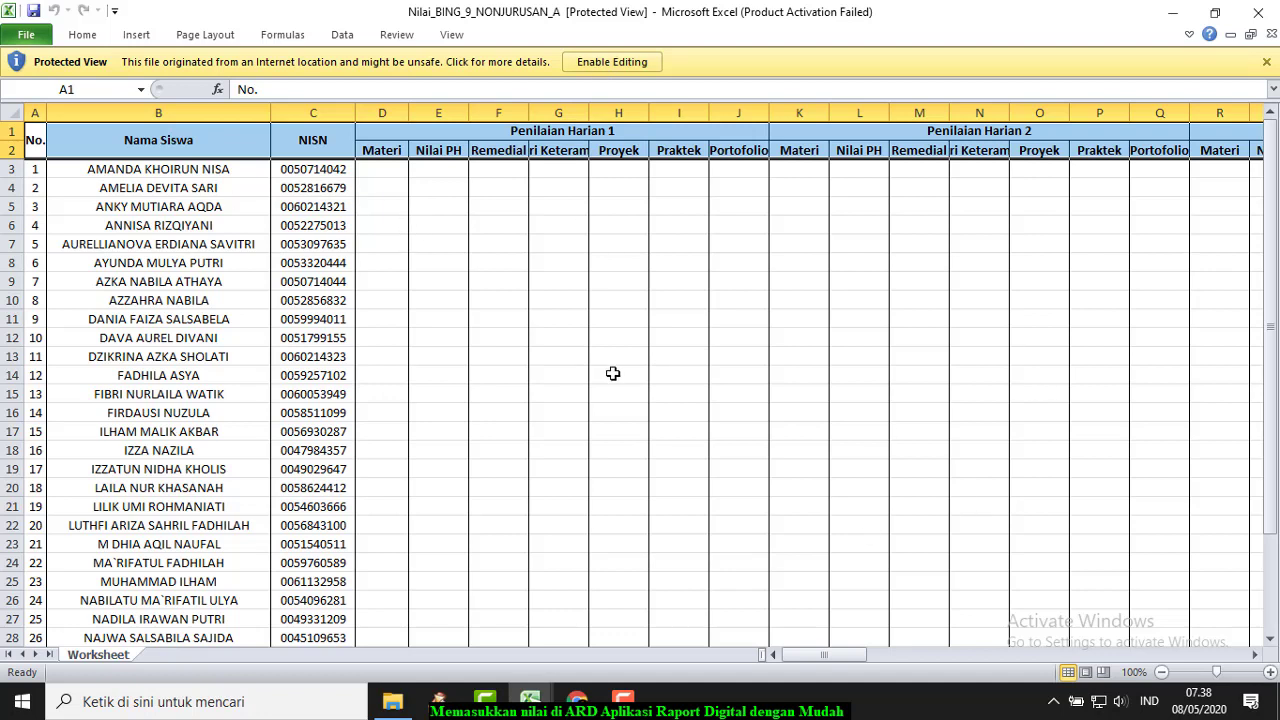
pyautogui.click(381, 170)
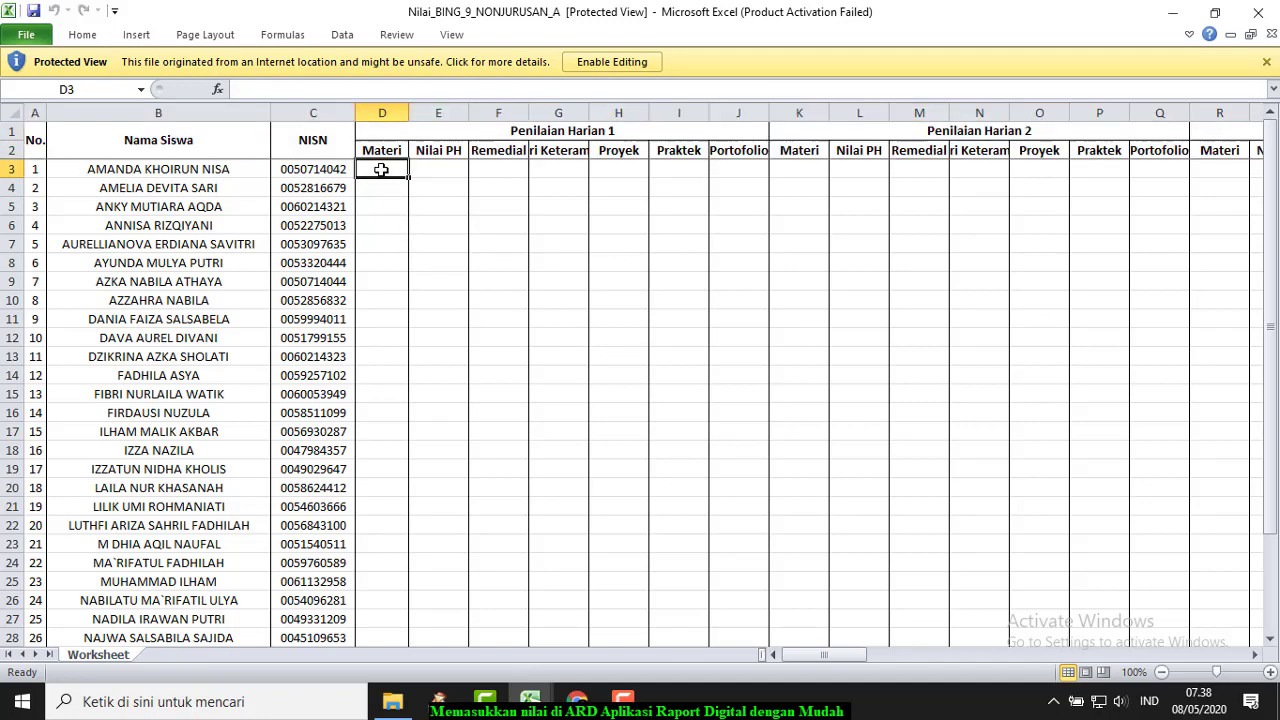
pyautogui.click(497, 207)
pyautogui.click(388, 193)
pyautogui.click(443, 294)
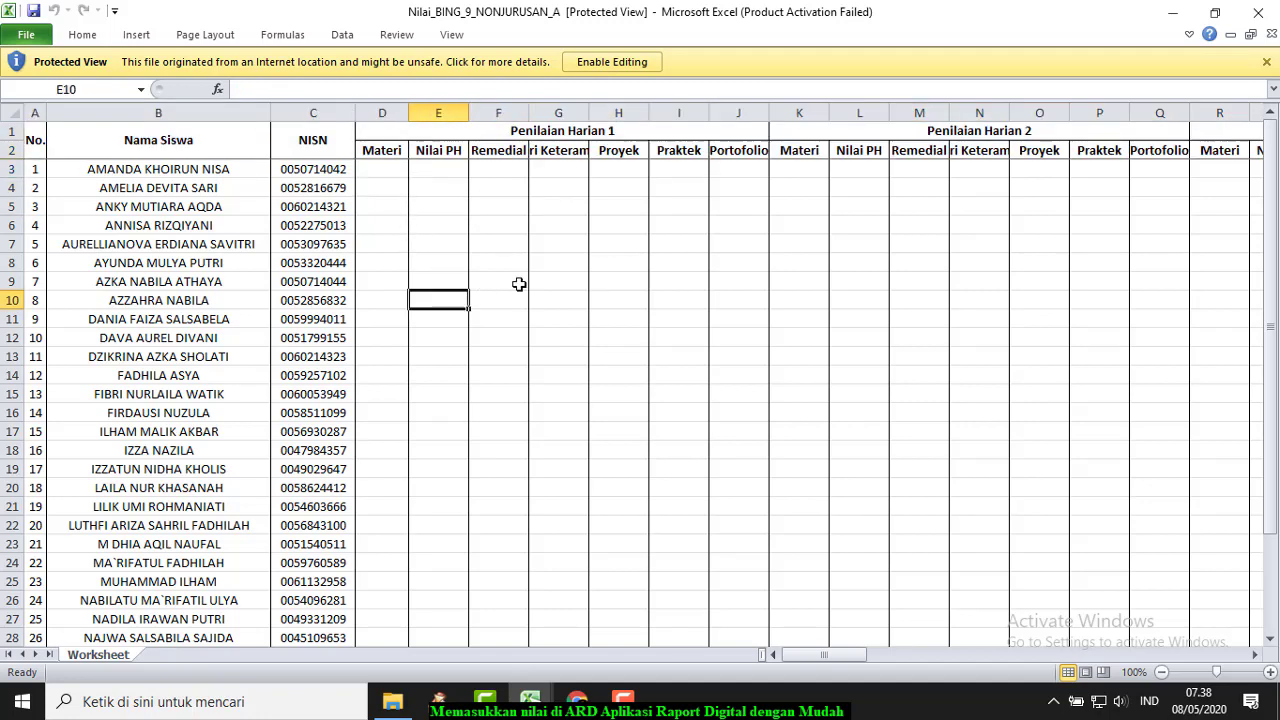
pyautogui.click(560, 282)
pyautogui.click(612, 246)
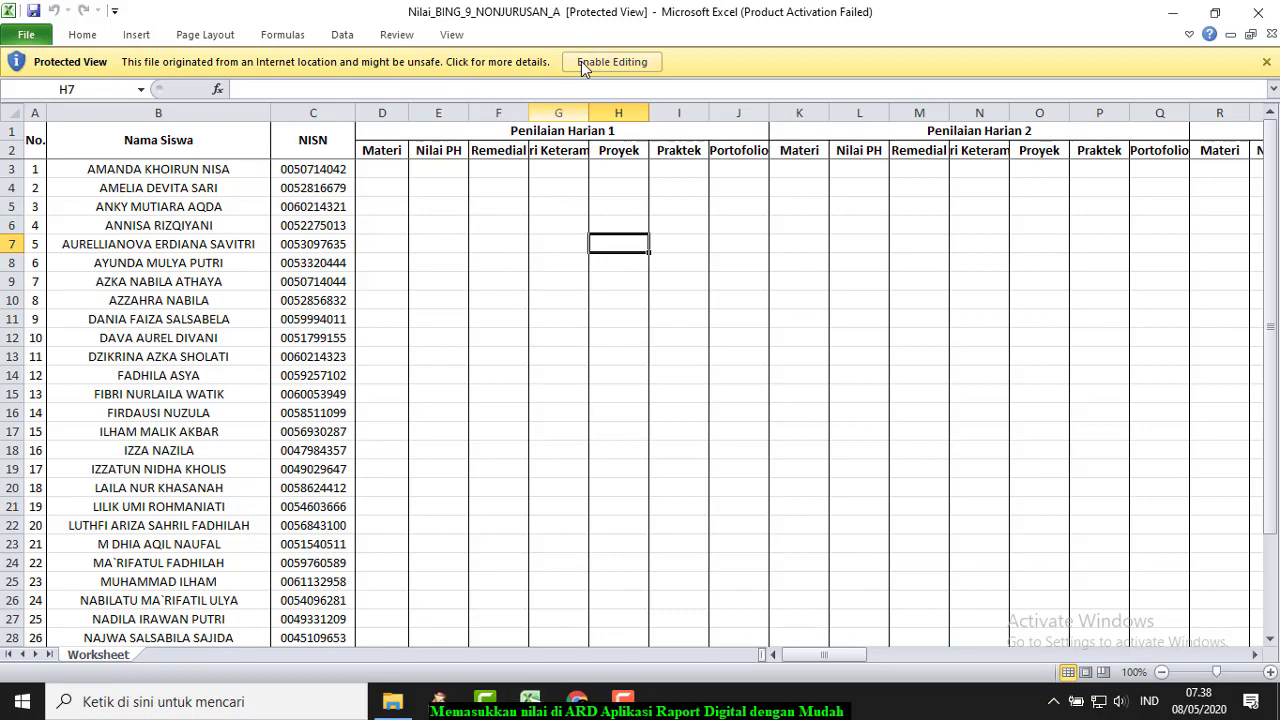
pyautogui.click(585, 66)
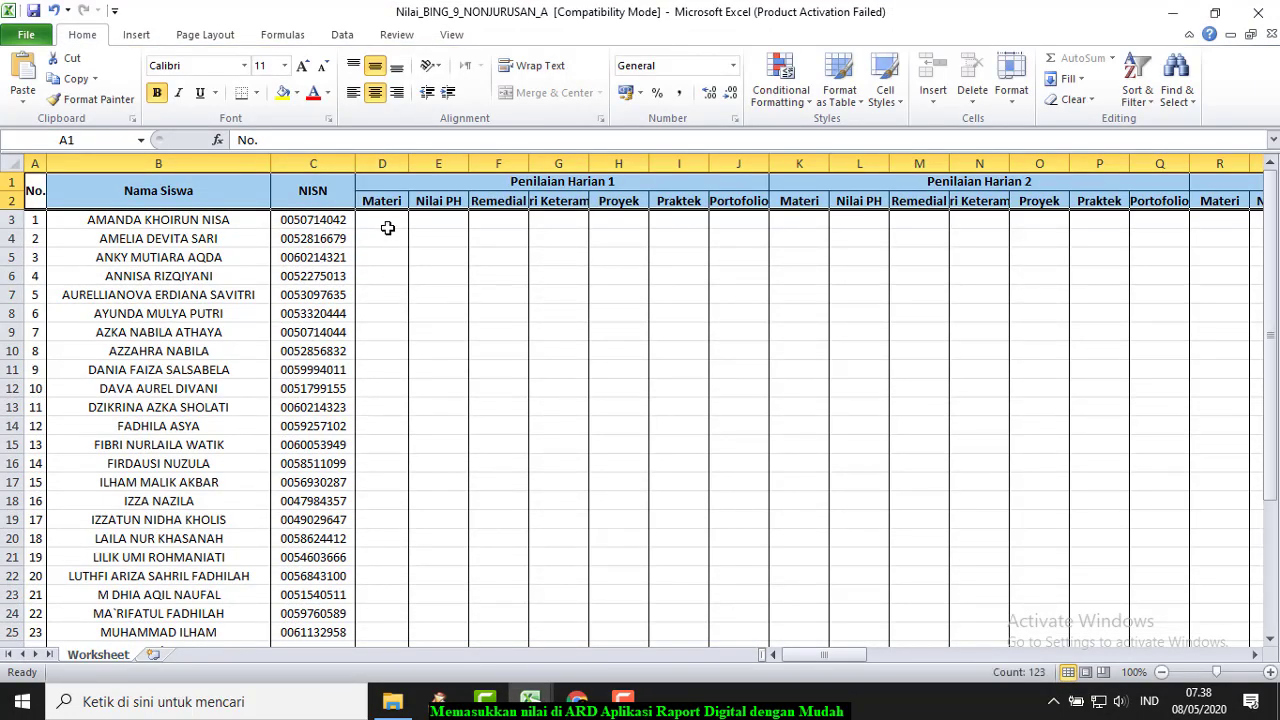
# Step: Examine the empty Penilaian Harian 1 columns, especially the Materi and Materi Keterampilan cells in the first student's row
pyautogui.click(388, 228)
pyautogui.click(520, 256)
pyautogui.click(692, 278)
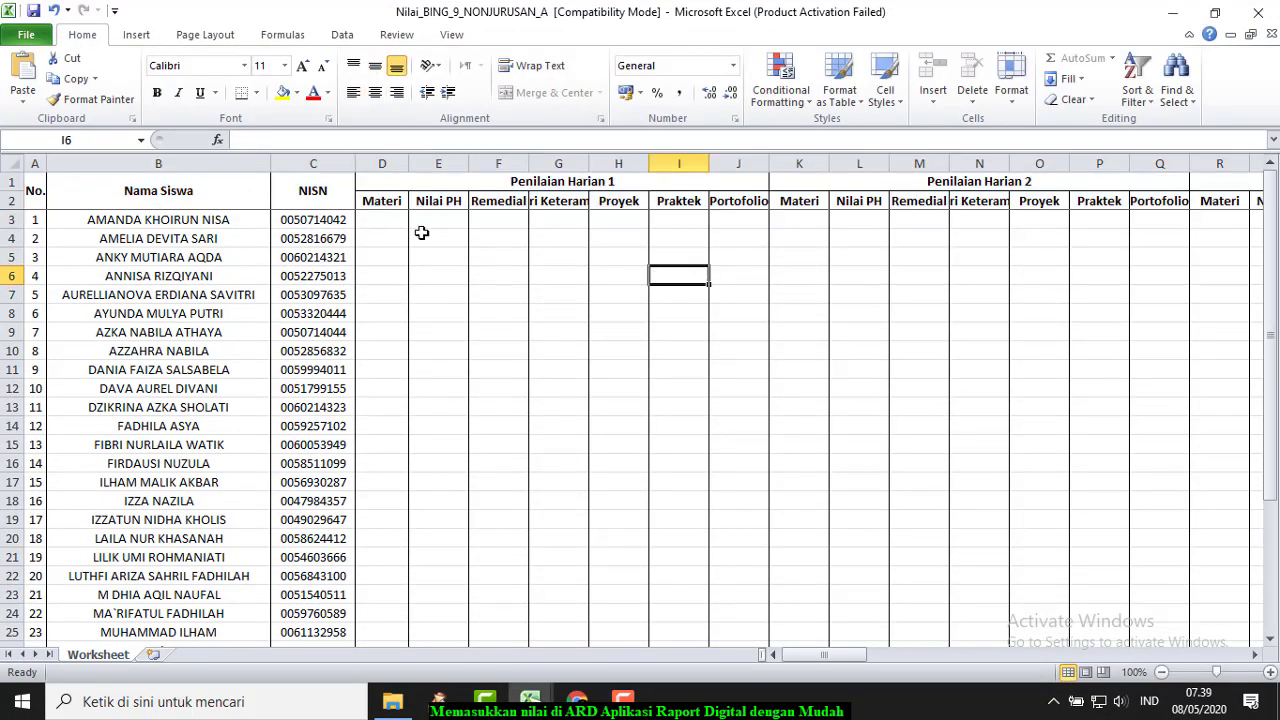
pyautogui.click(398, 222)
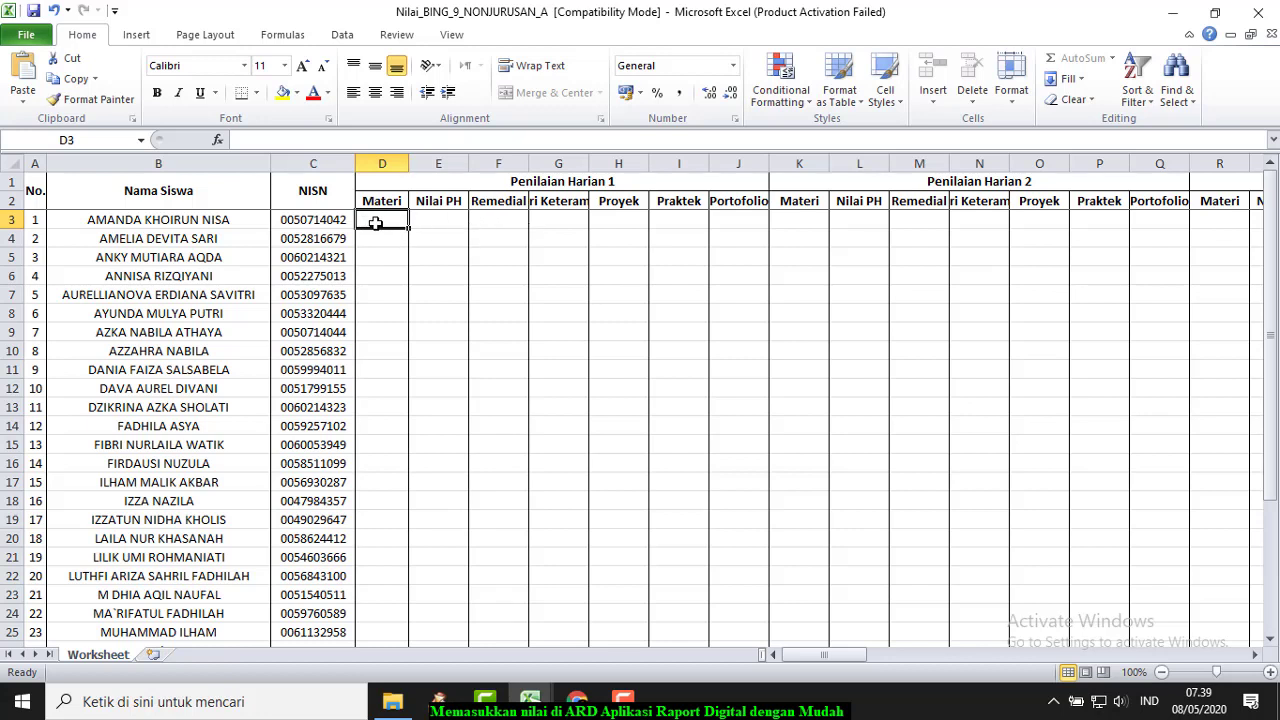
pyautogui.click(562, 221)
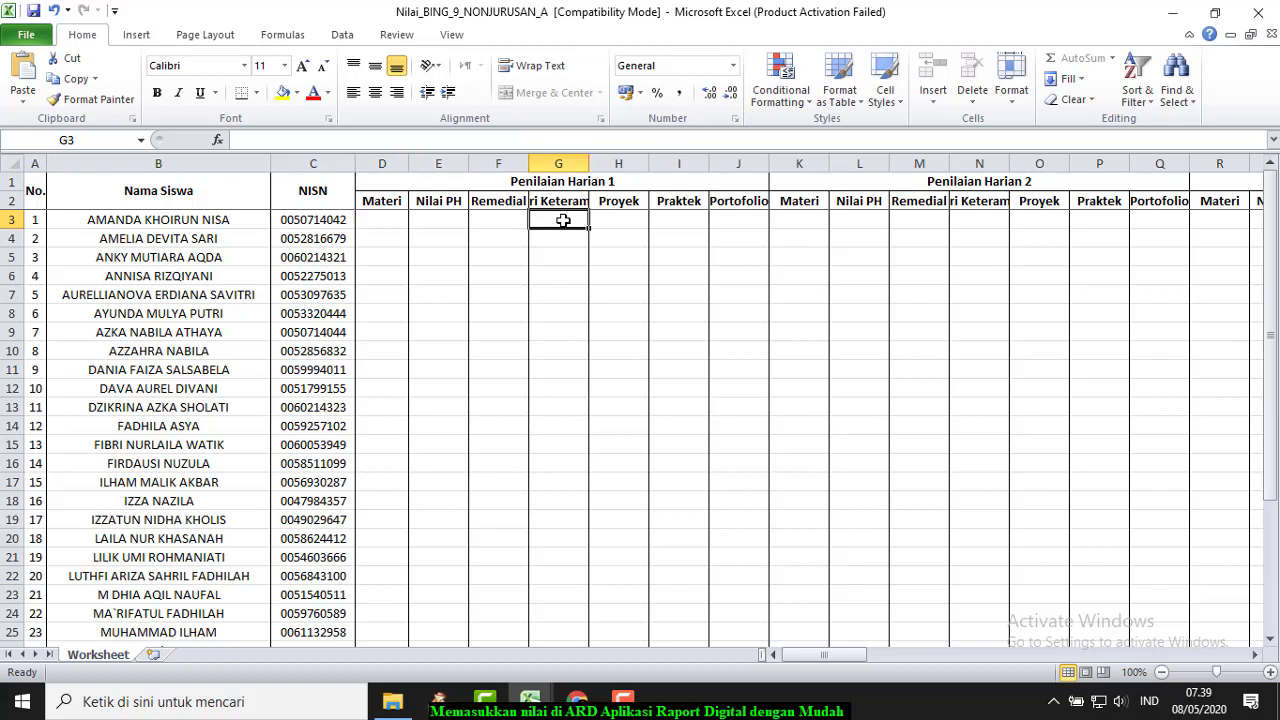
pyautogui.click(385, 225)
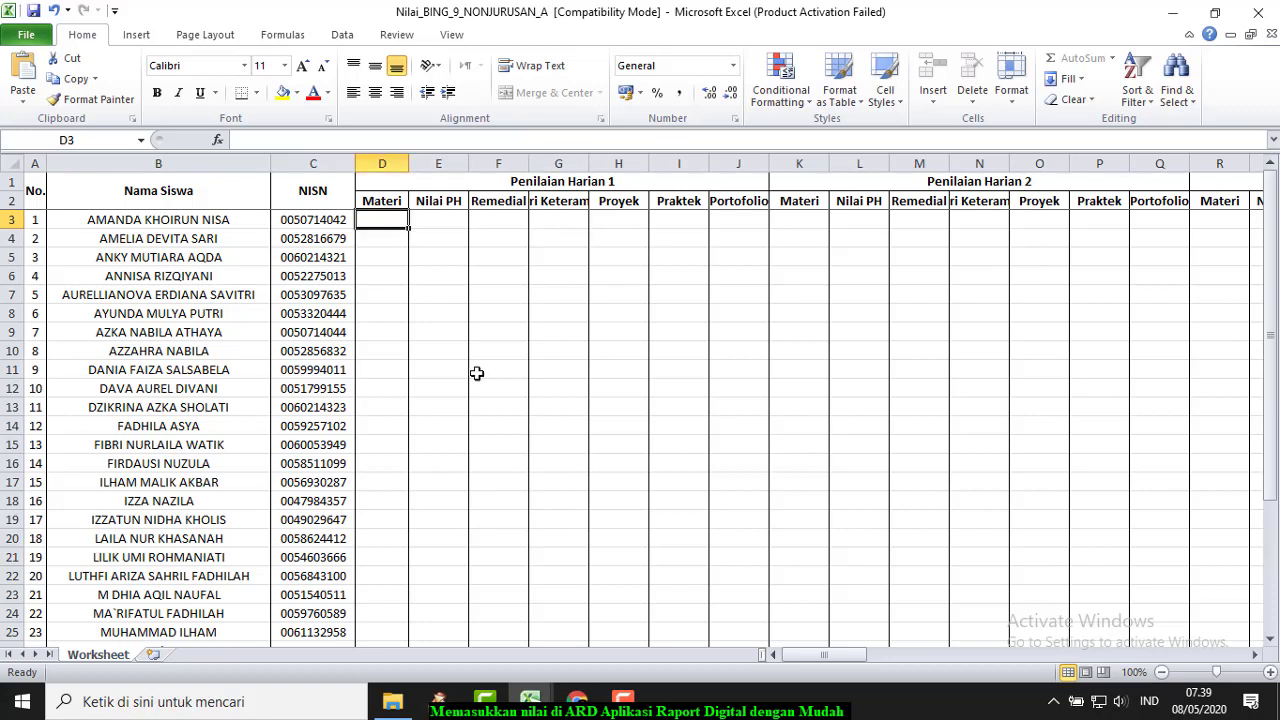
# Step: Copy the KD 1 to KD 4 topic cells from sheet Kls 9a of the Bahasa Inggris workbook and return to the Nilai_BING_9_NONJURUSAN_A workbook
pyautogui.moveTo(530, 705)
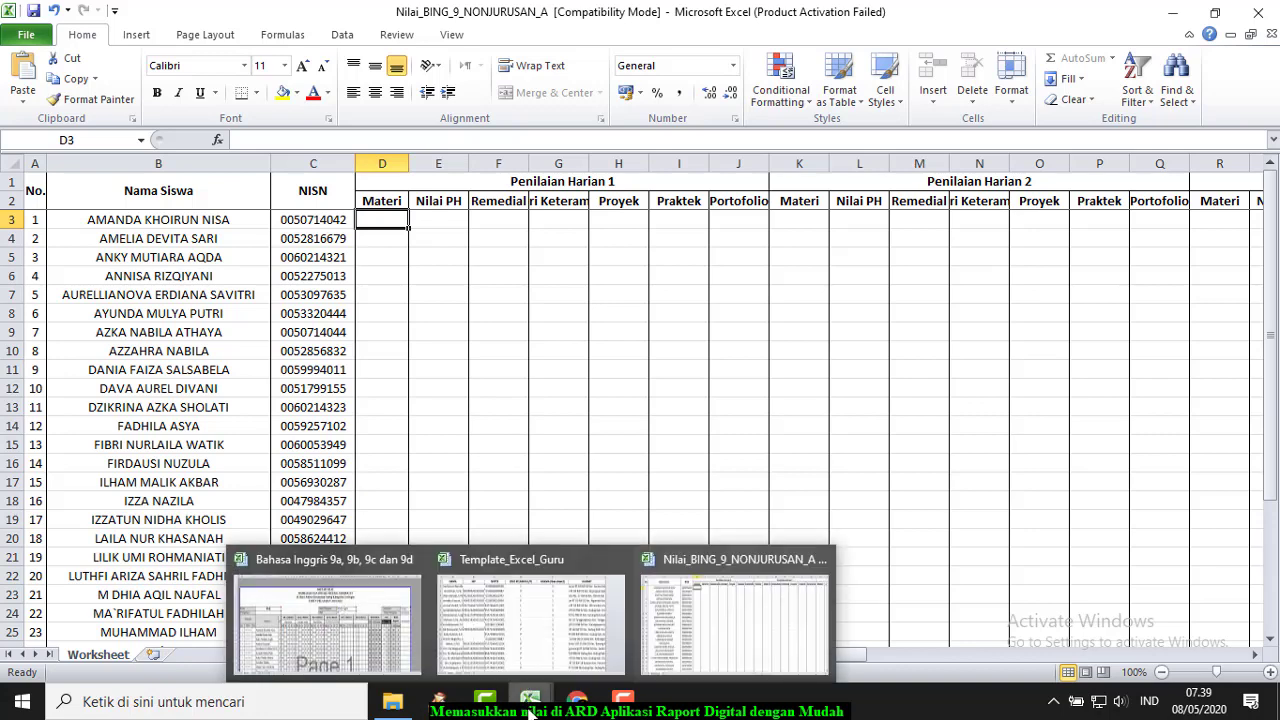
pyautogui.click(333, 632)
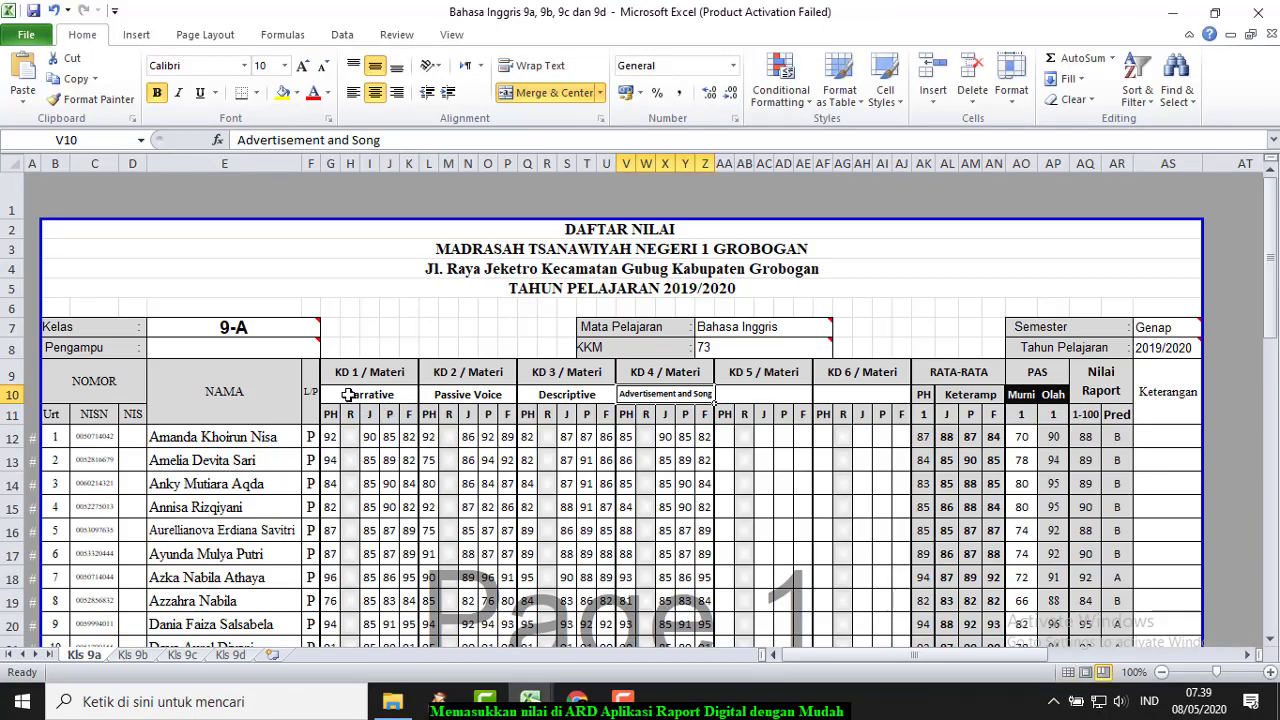
pyautogui.moveTo(348, 394); pyautogui.dragTo(682, 405)
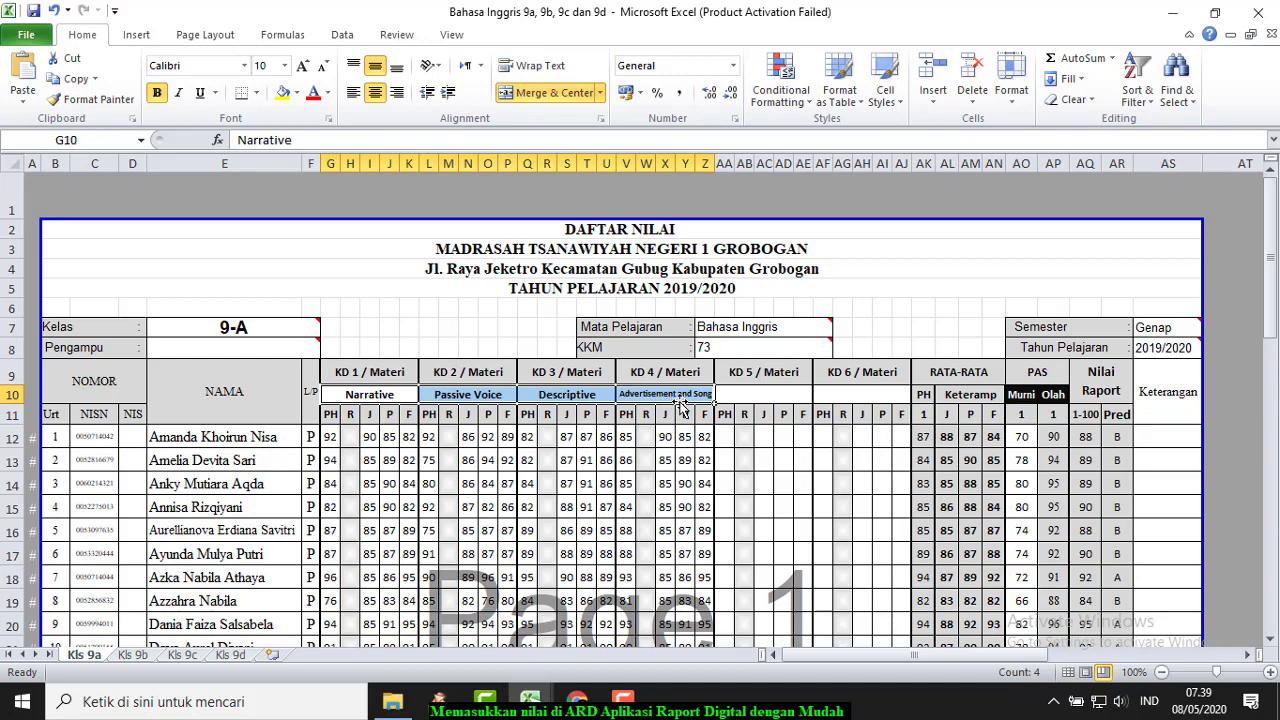
pyautogui.click(74, 78)
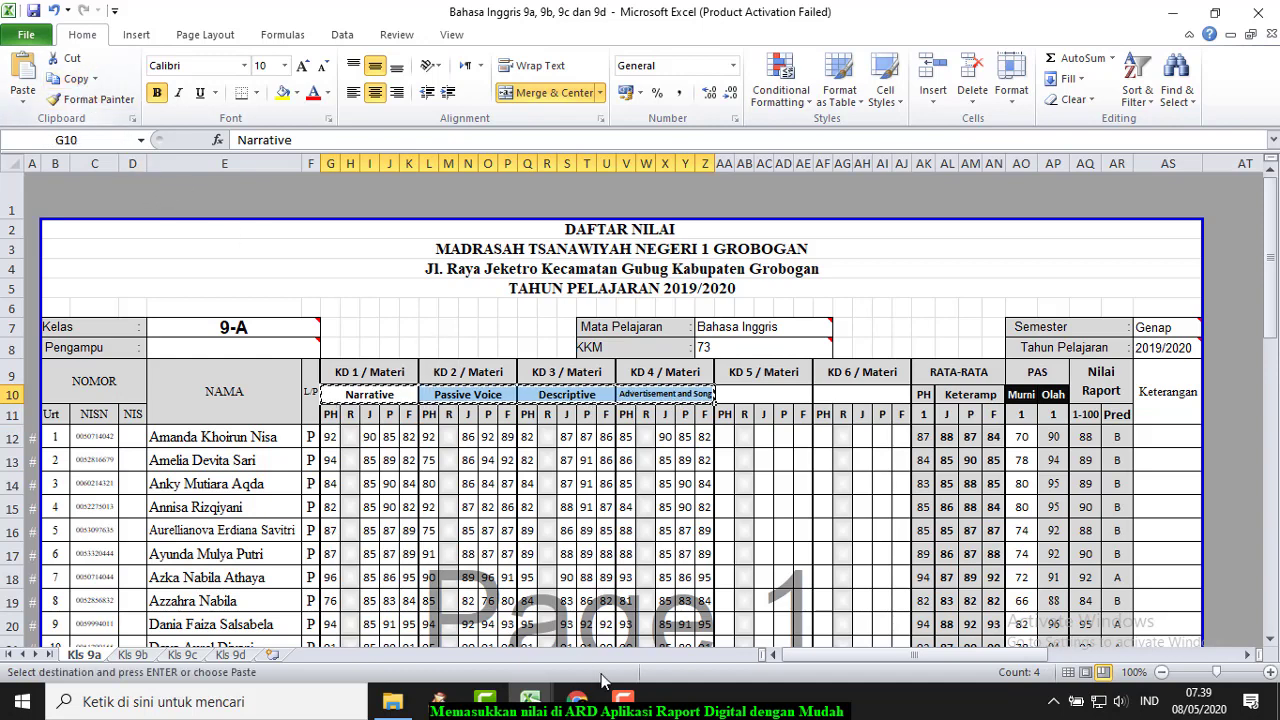
pyautogui.click(530, 702)
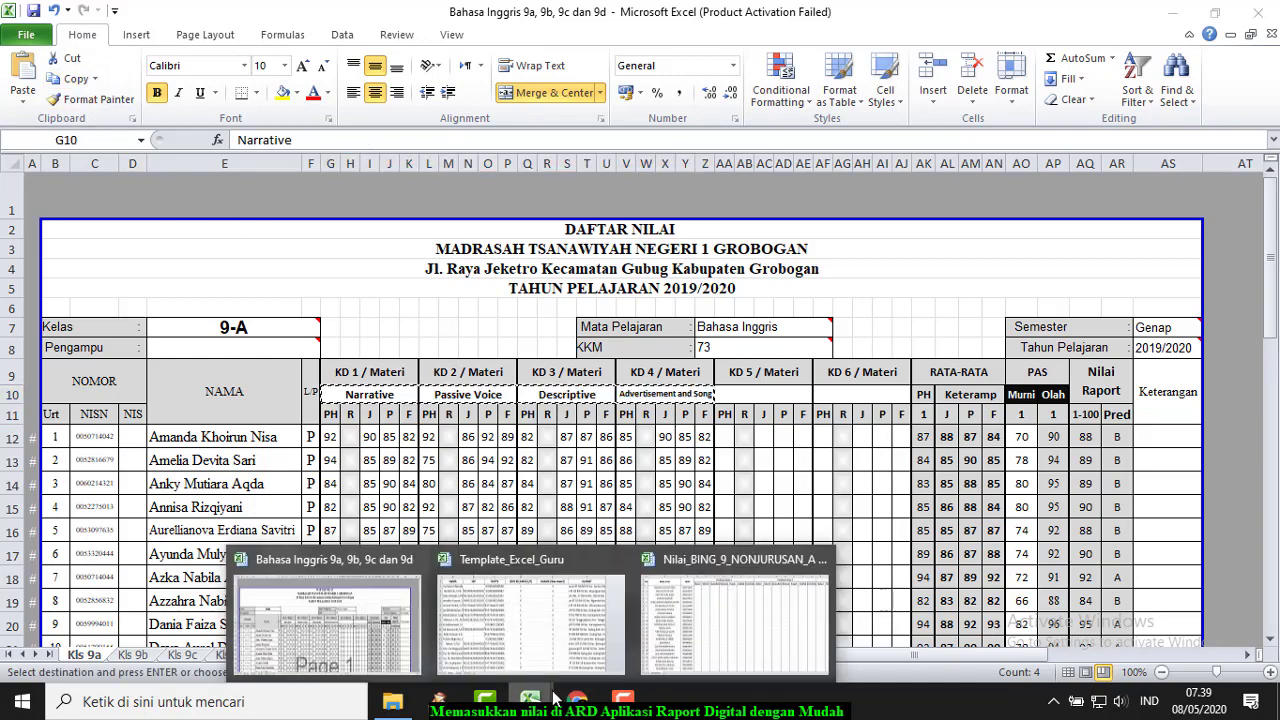
pyautogui.click(737, 625)
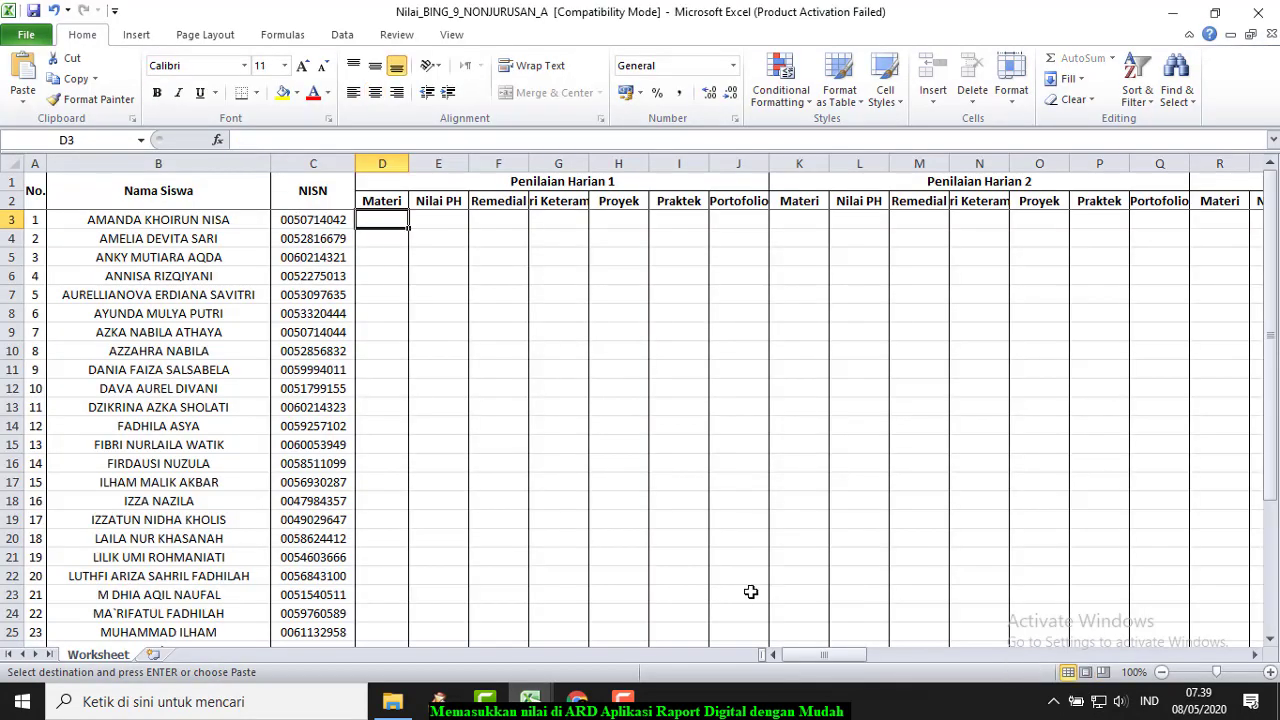
# Step: Try to paste the copied topics as values at D37, below the student list
pyautogui.scroll(-7, 720, 515)
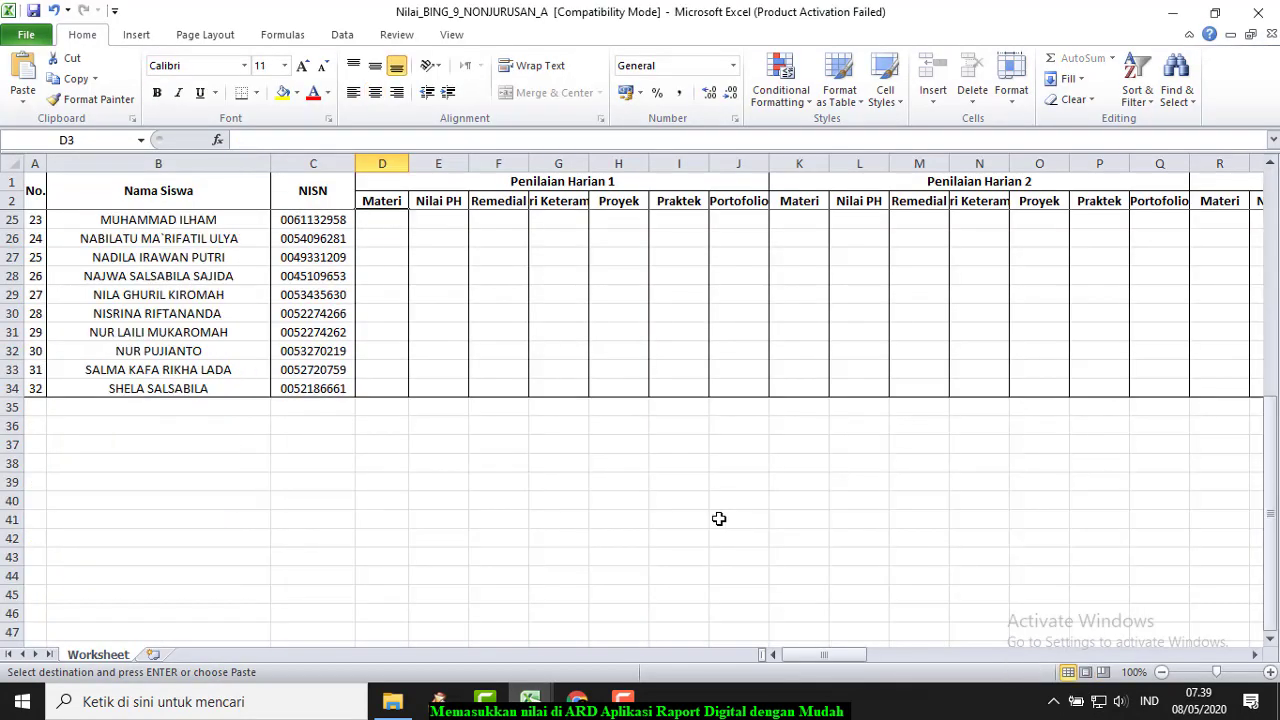
pyautogui.click(378, 446)
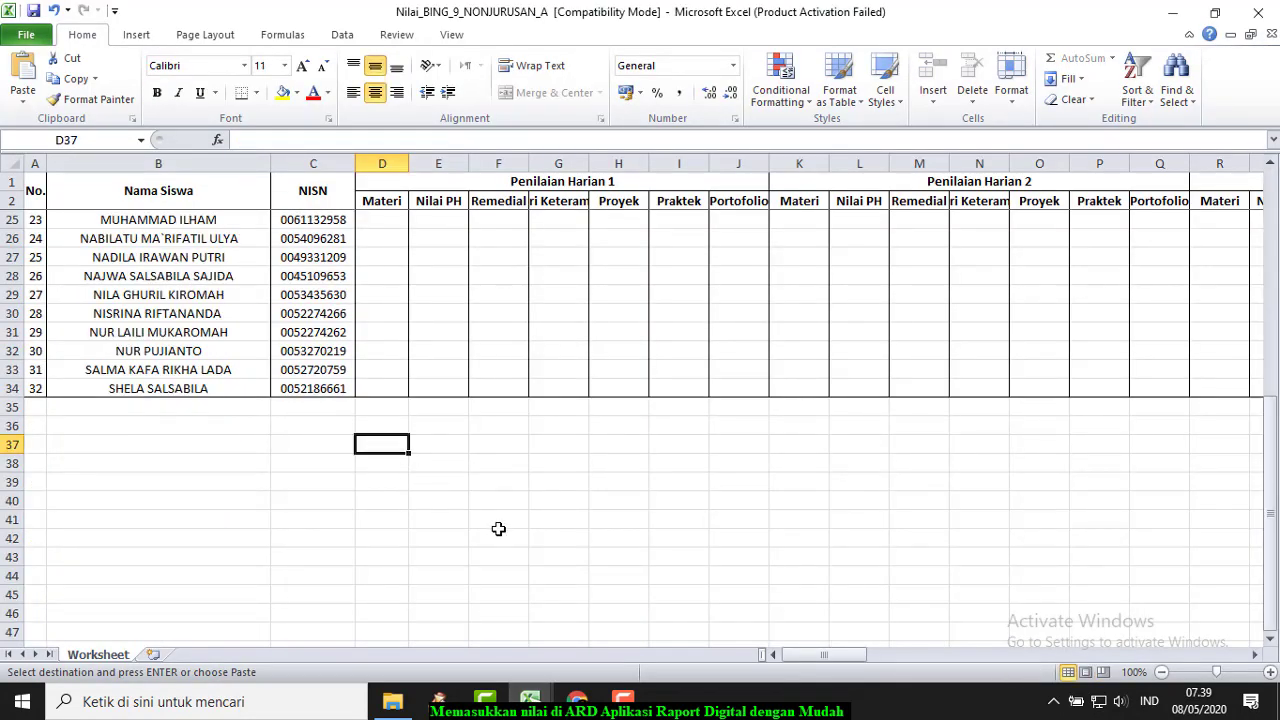
pyautogui.click(22, 102)
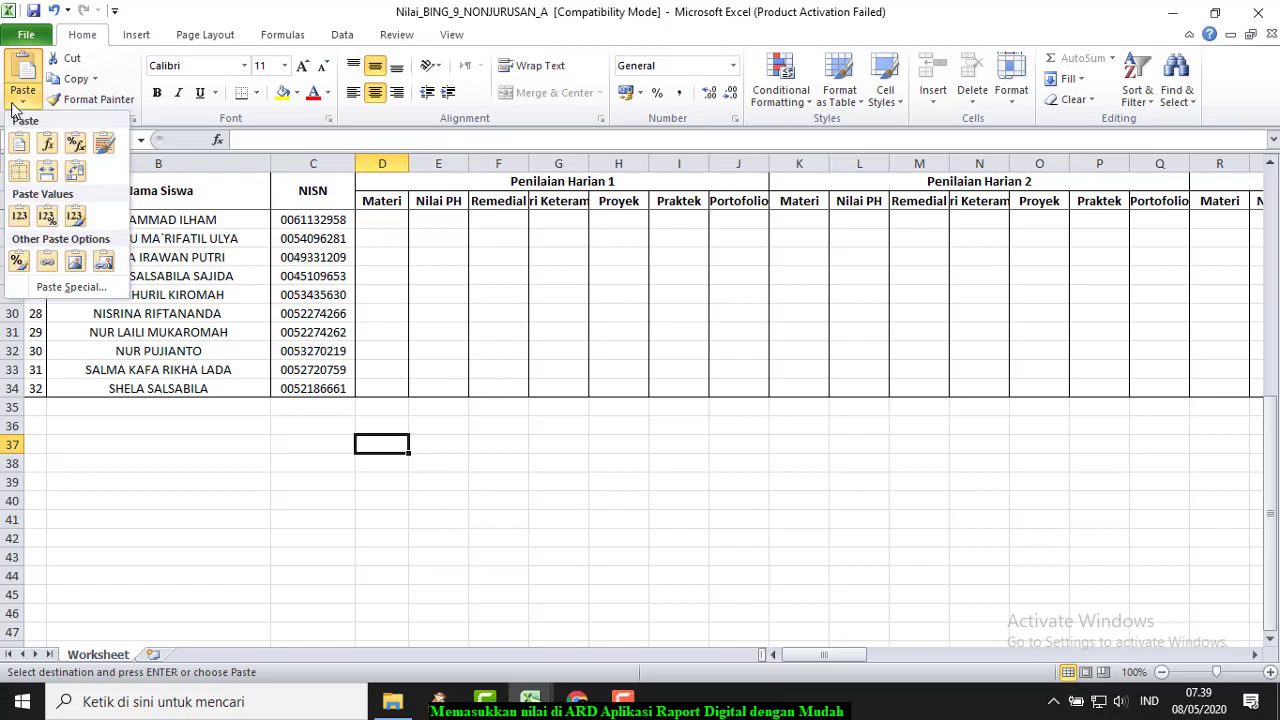
pyautogui.click(20, 218)
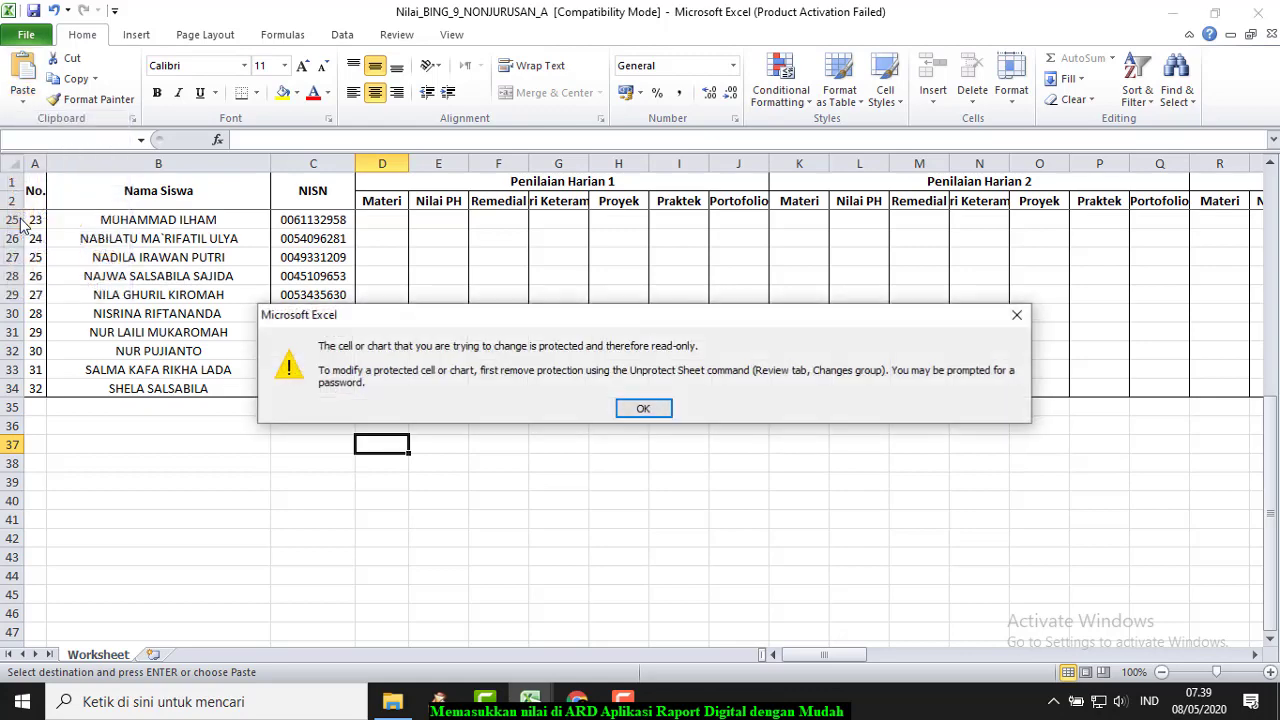
pyautogui.click(641, 407)
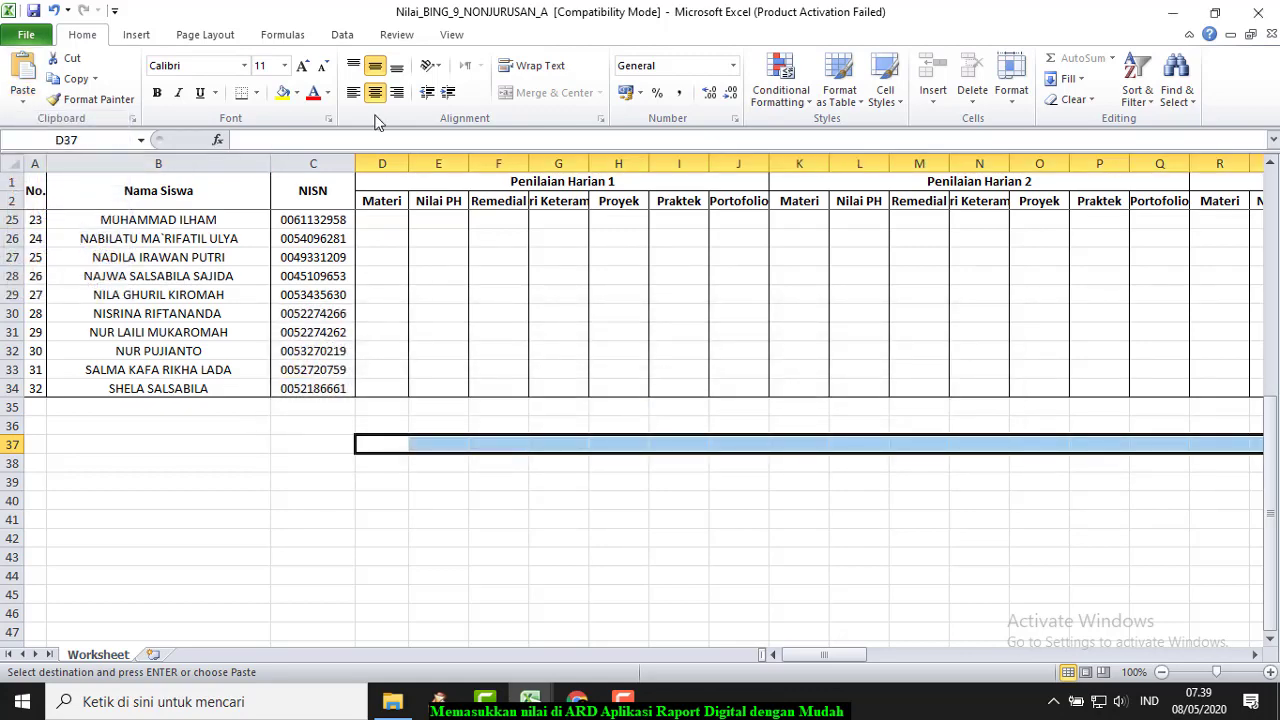
# Step: Remove the sheet protection from the score template worksheet
pyautogui.click(399, 37)
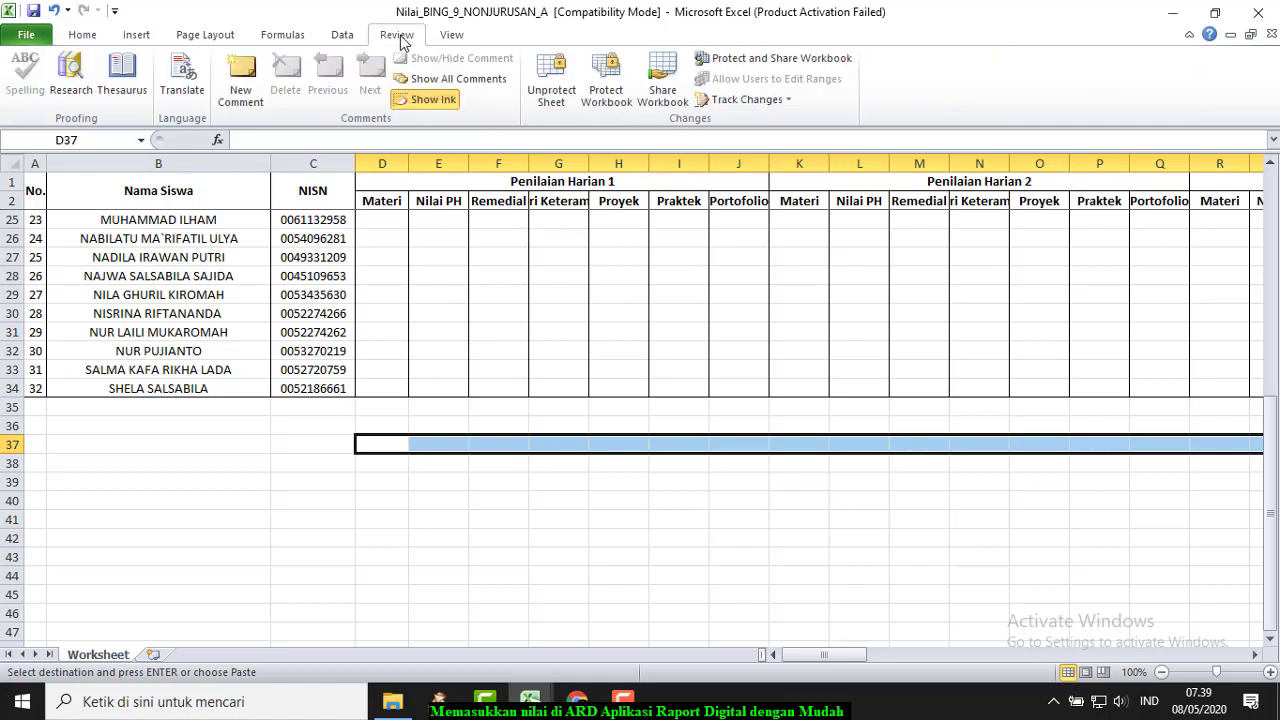
pyautogui.click(541, 100)
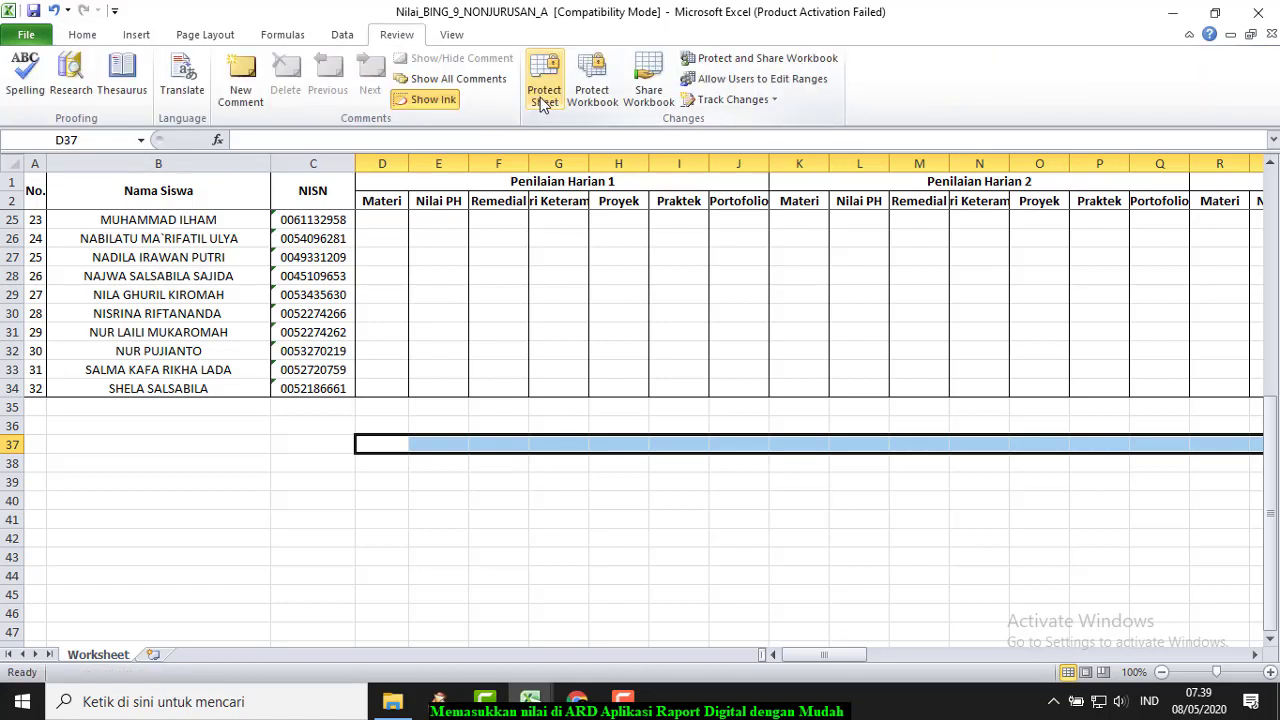
pyautogui.click(83, 35)
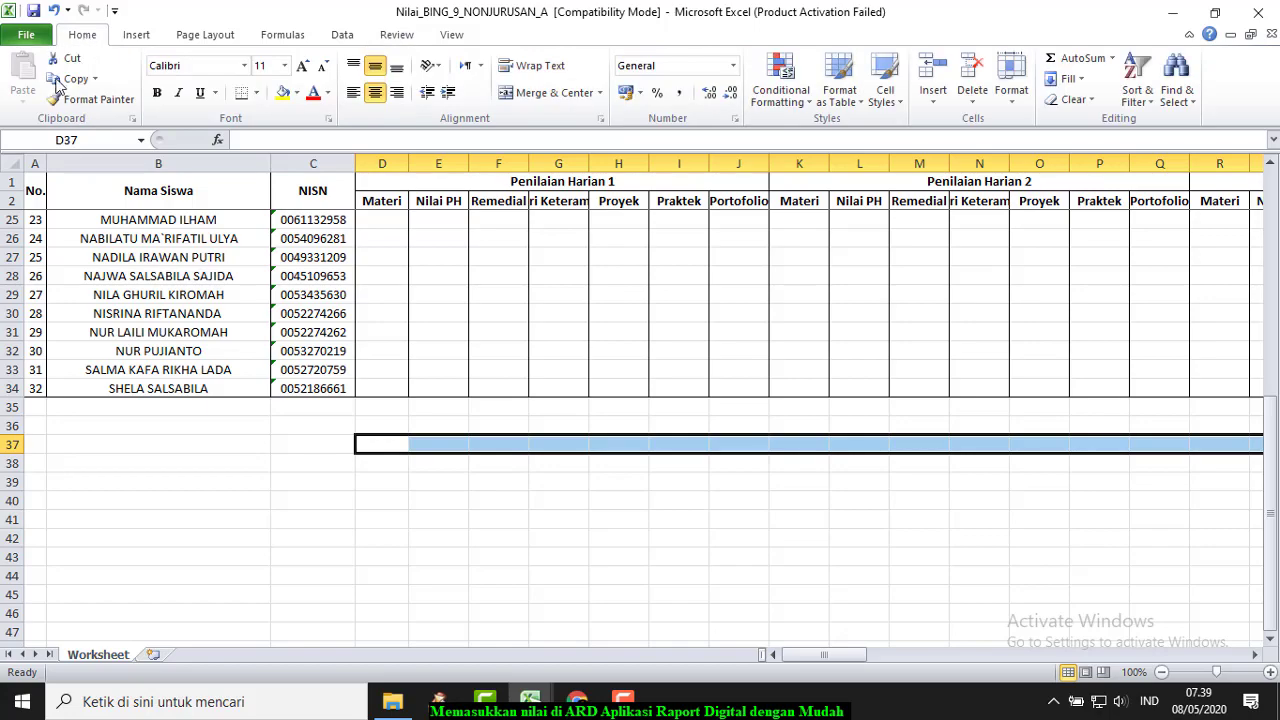
# Step: Copy the four KD topic cells, Narrative to Advertisement and Song, again from sheet Kls 9a and switch back to the score template
pyautogui.click(530, 701)
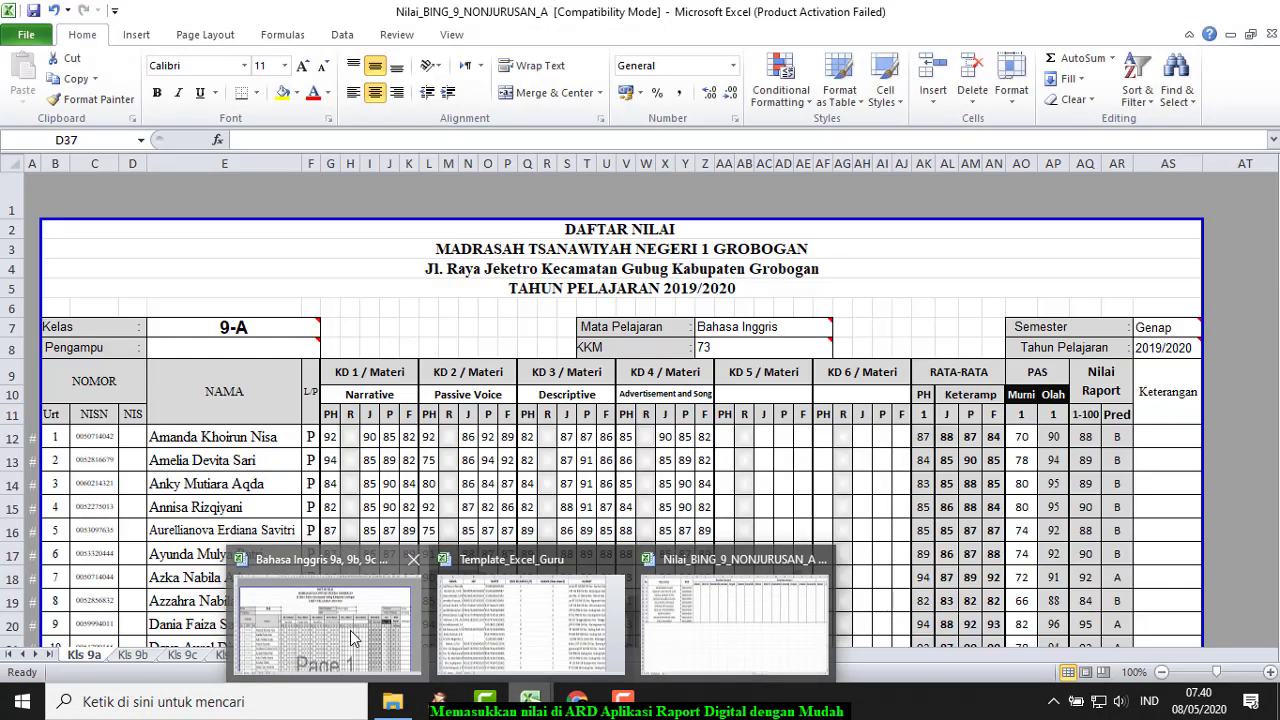
pyautogui.click(352, 638)
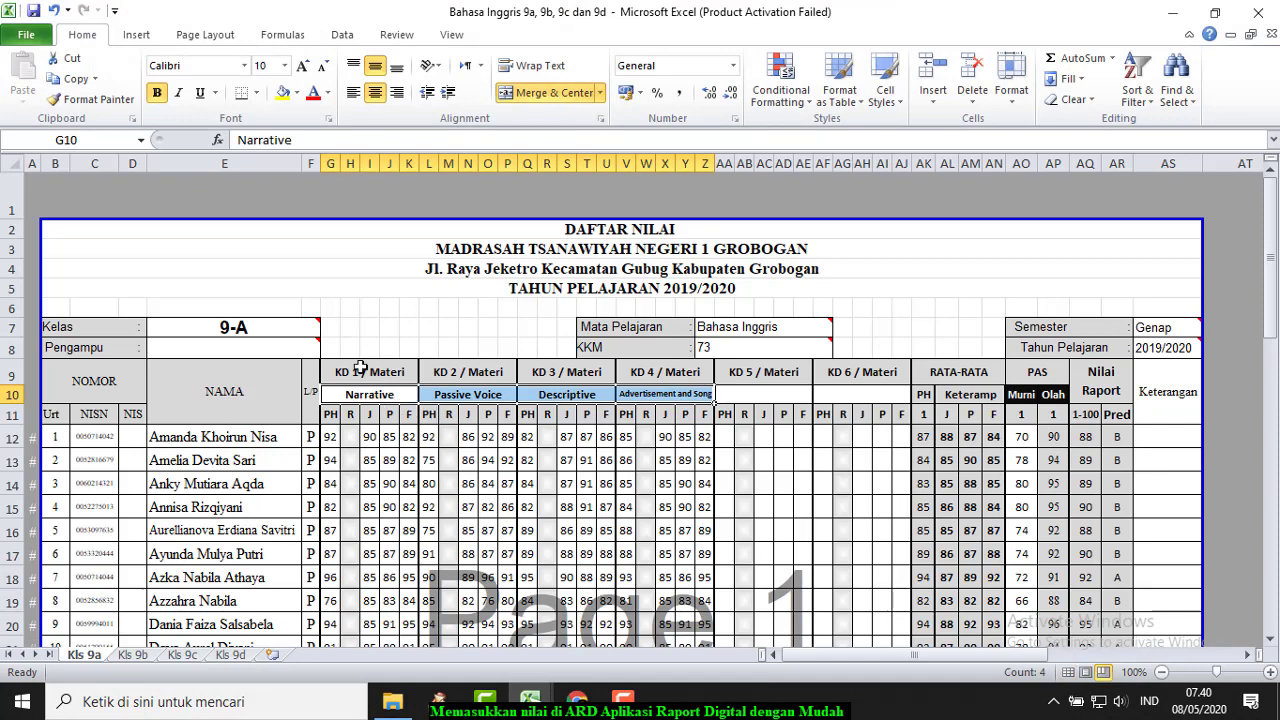
pyautogui.click(75, 80)
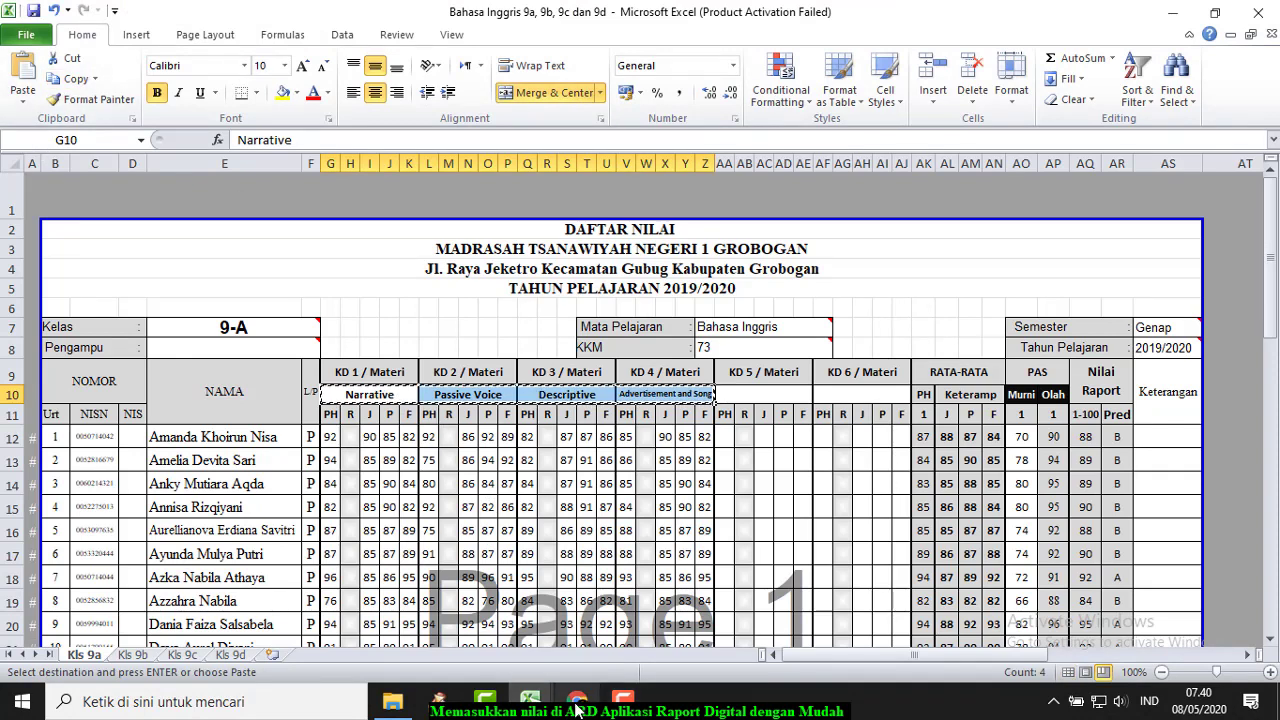
pyautogui.click(536, 704)
pyautogui.click(747, 617)
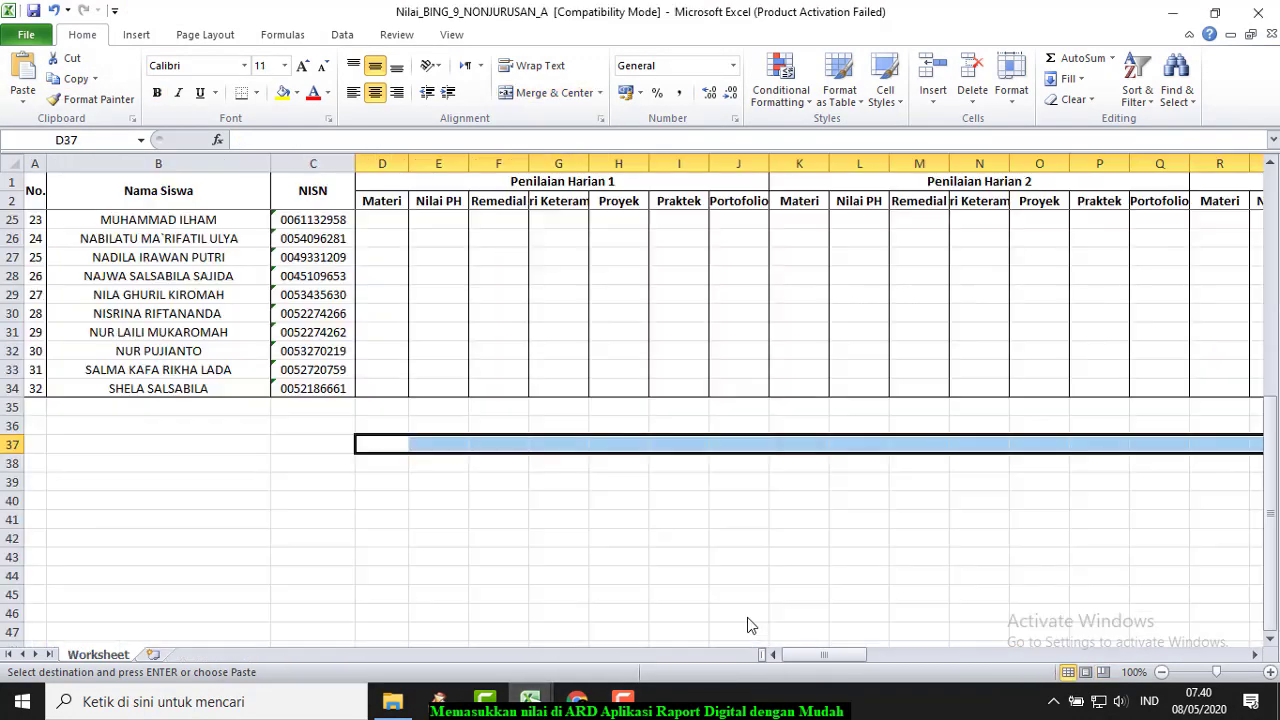
# Step: Paste the copied topics as values starting at D37, below the student list, and check all four entries across the row
pyautogui.click(368, 445)
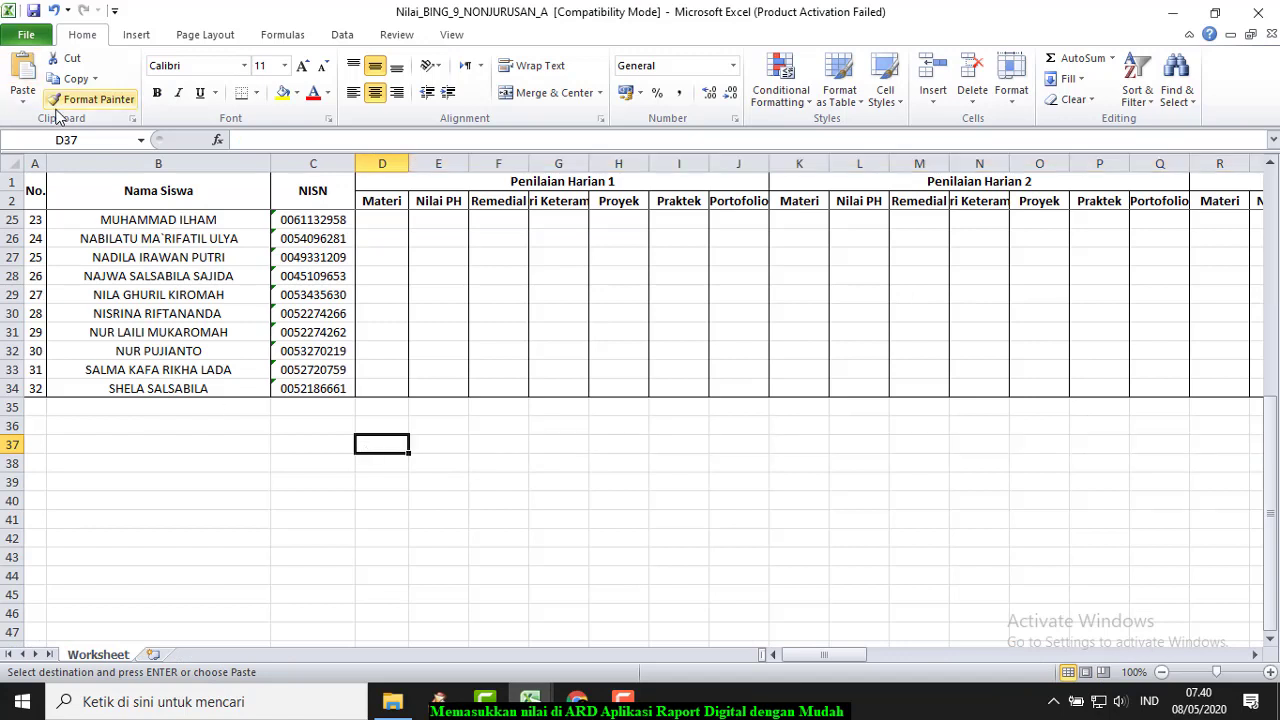
pyautogui.click(22, 100)
pyautogui.click(19, 216)
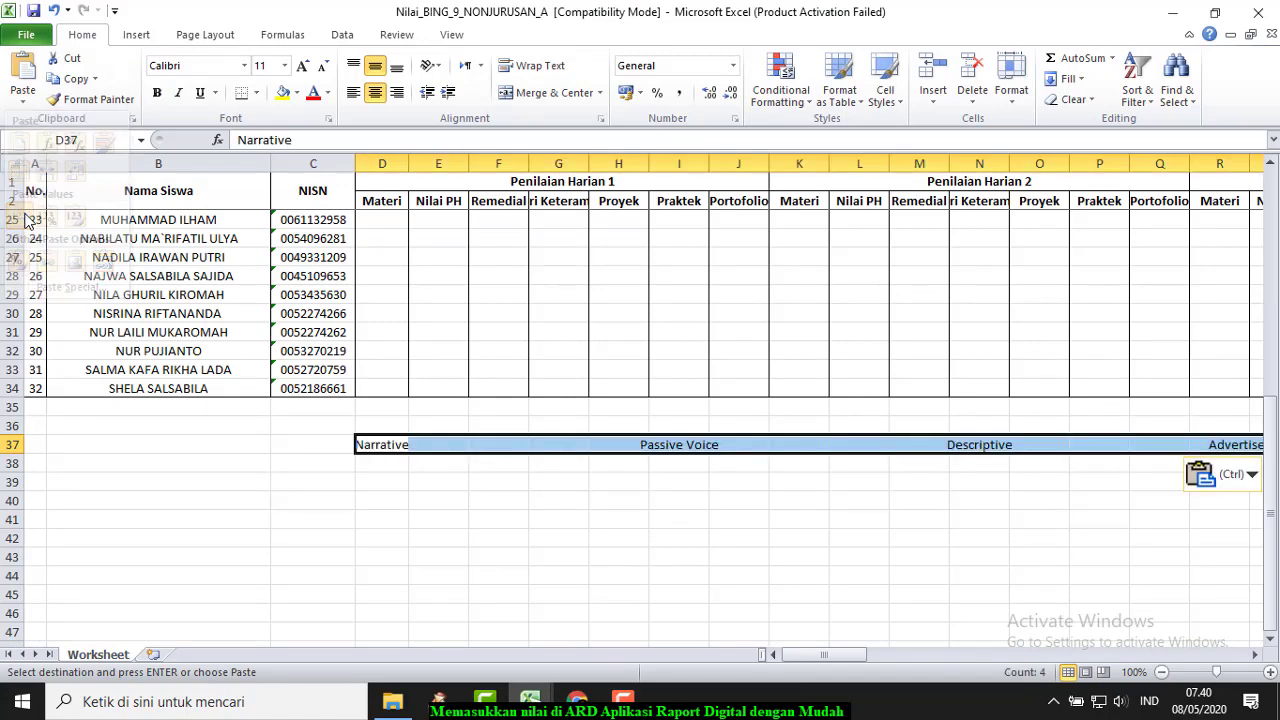
pyautogui.click(383, 445)
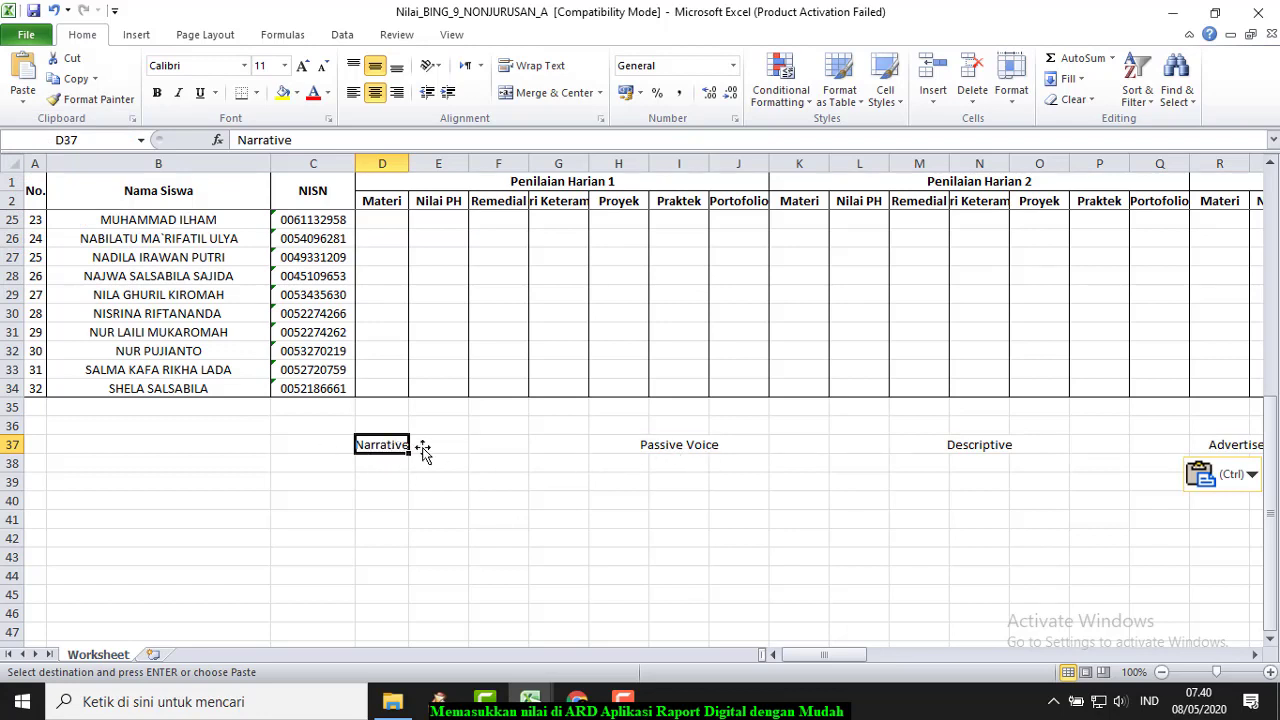
pyautogui.click(689, 445)
pyautogui.click(981, 445)
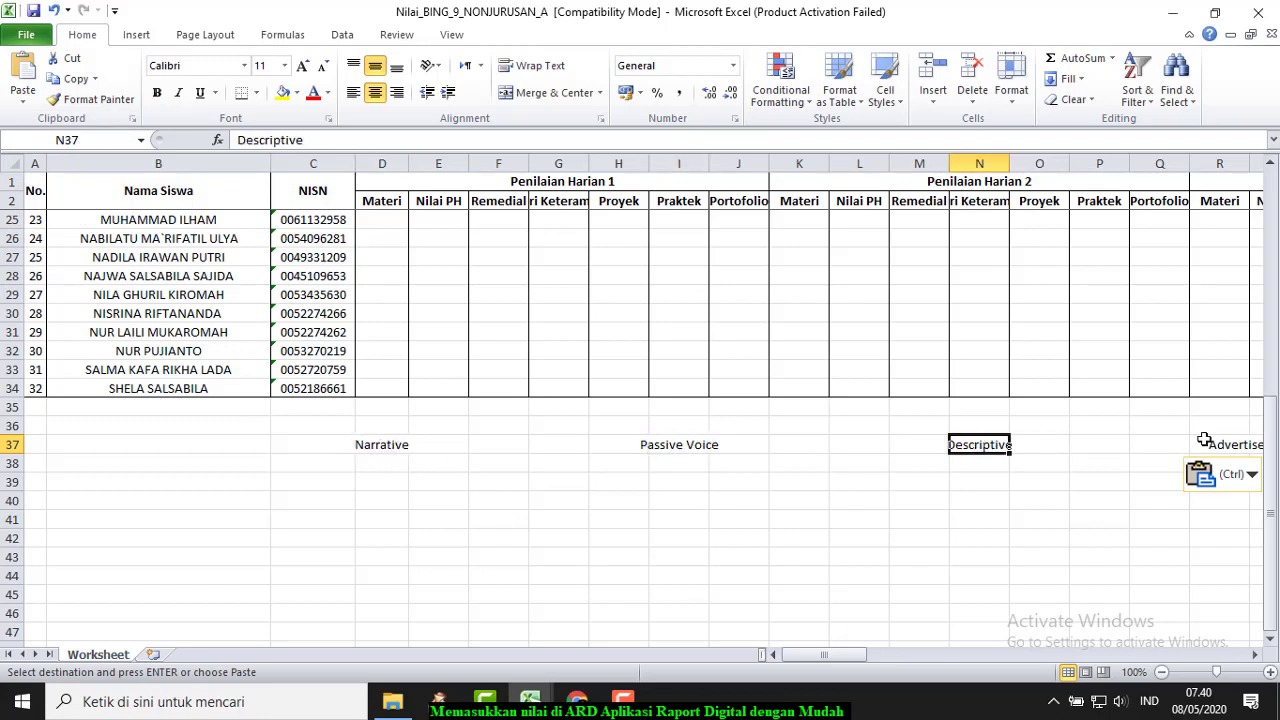
pyautogui.click(1204, 442)
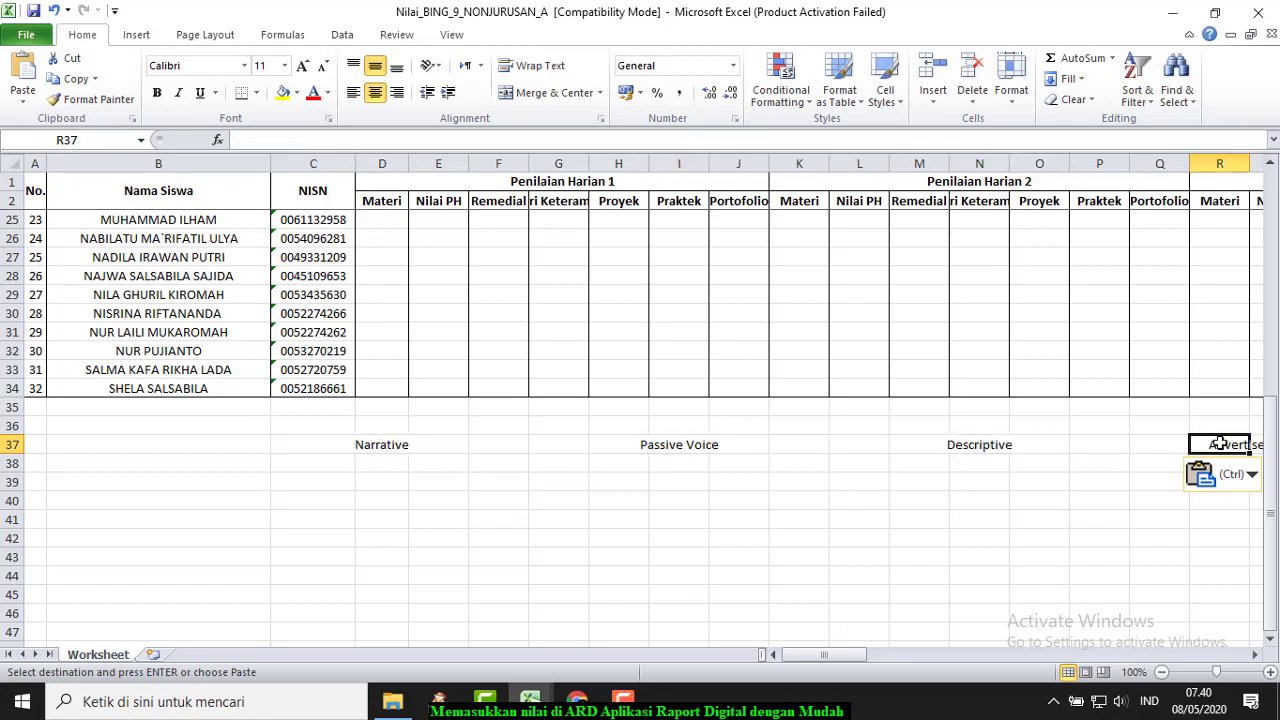
pyautogui.click(1254, 655)
pyautogui.click(1254, 655)
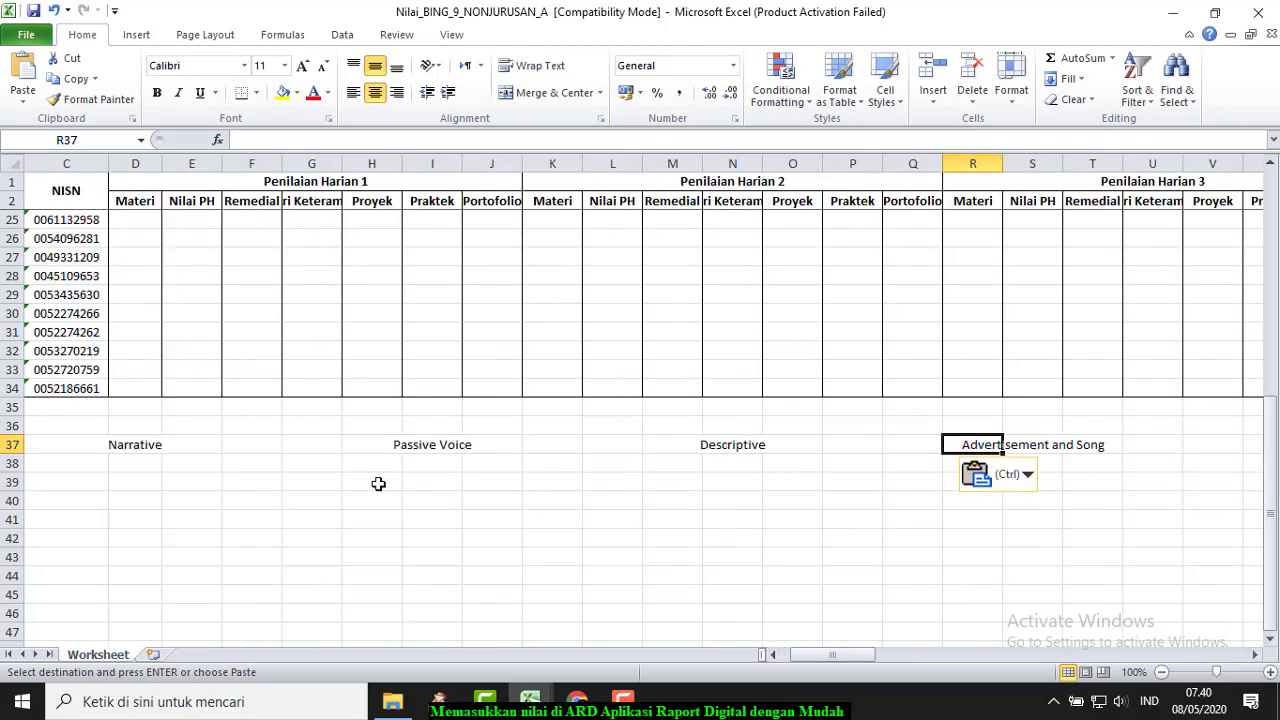
# Step: Copy the topic Narrative from D37 into D3, the first student's Materi cell under Penilaian Harian 1
pyautogui.click(129, 446)
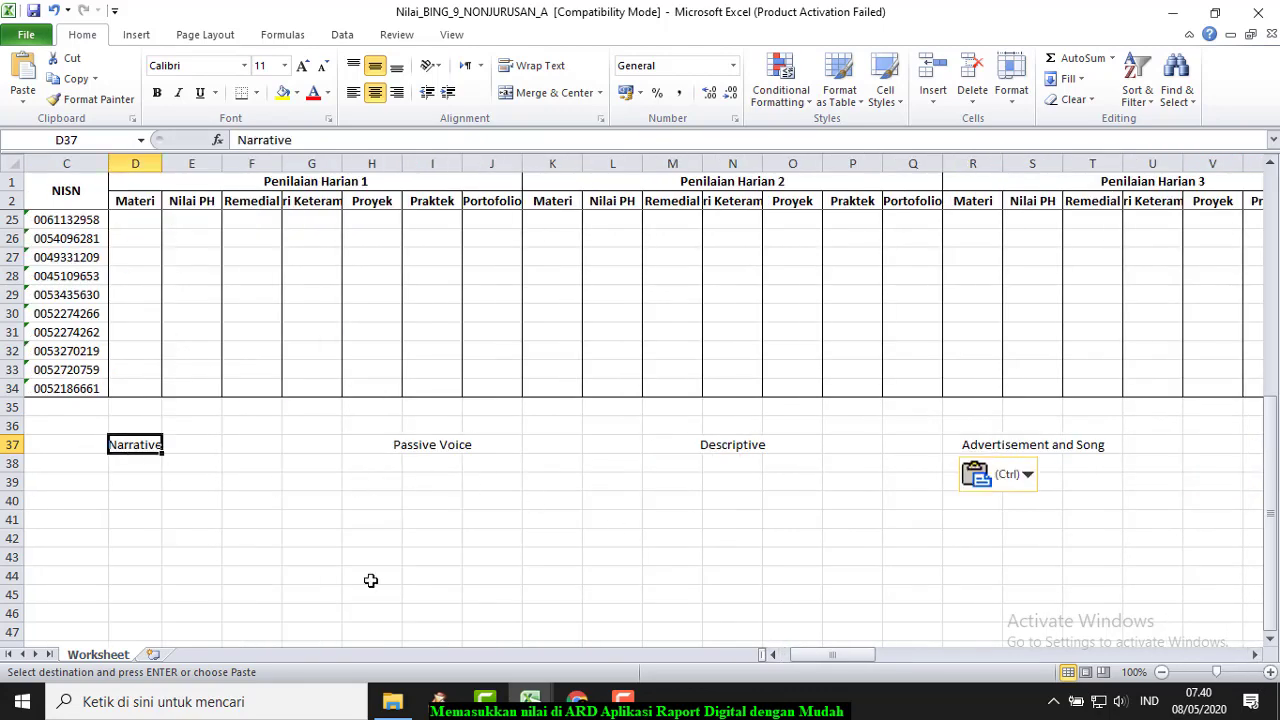
pyautogui.click(72, 78)
pyautogui.scroll(7, 296, 498)
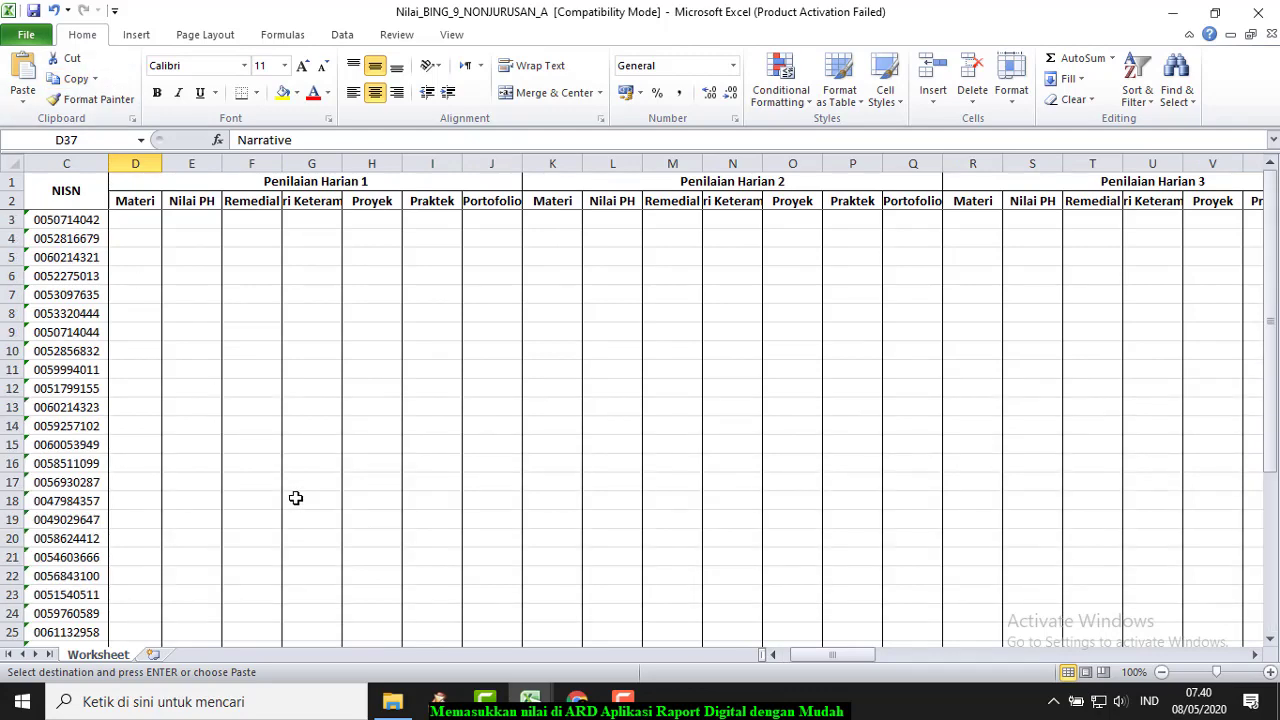
pyautogui.click(135, 219)
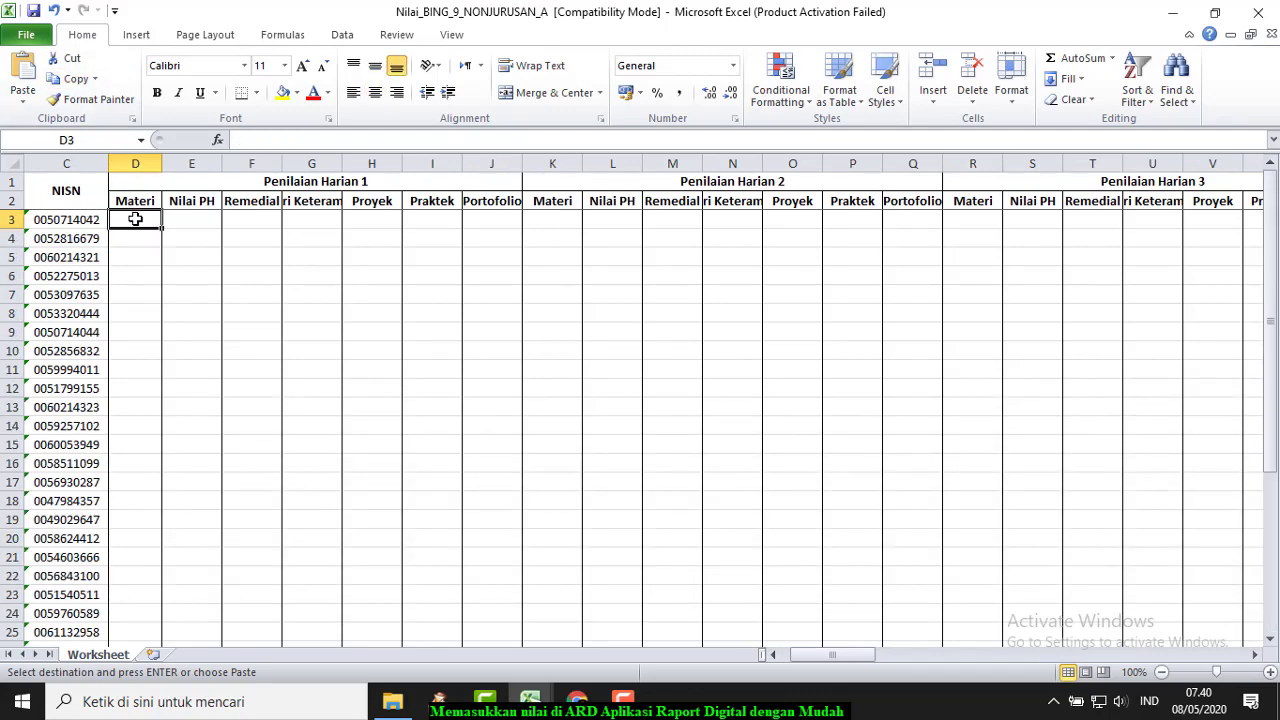
pyautogui.click(22, 100)
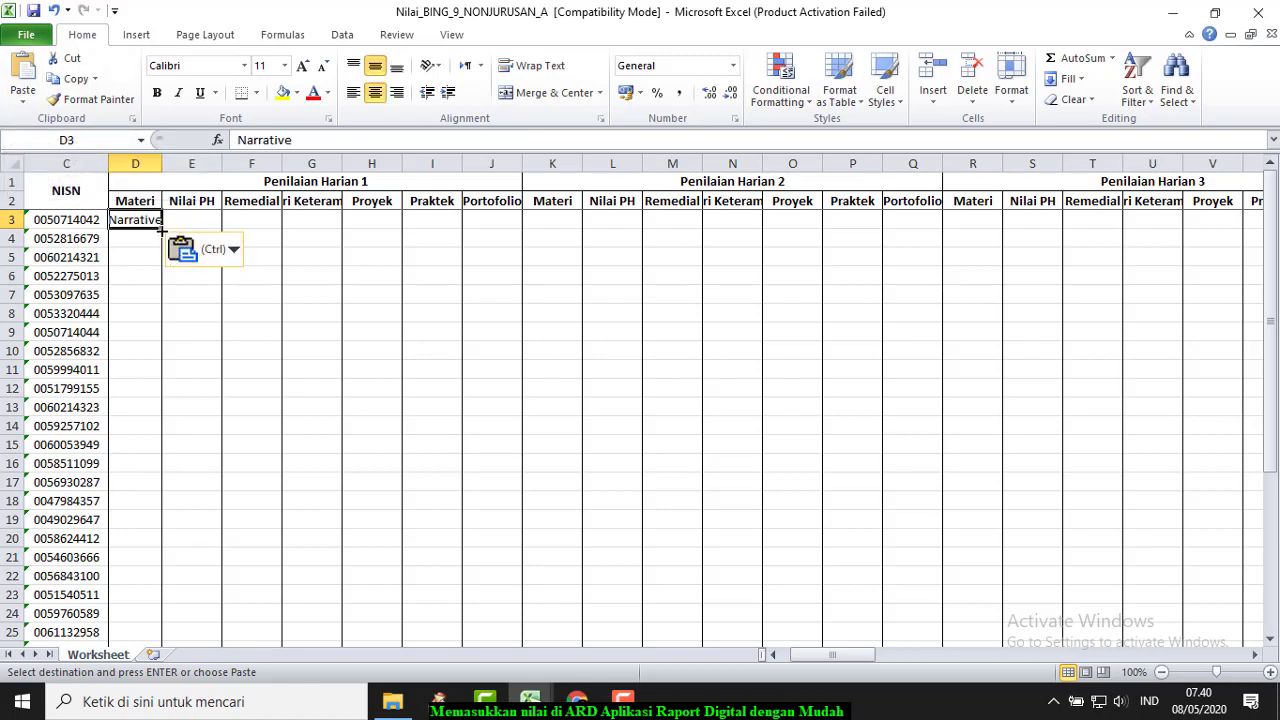
# Step: Fill Narrative down the Penilaian Harian 1 Materi column from D3 to the last student in row 34
pyautogui.moveTo(161, 228); pyautogui.dragTo(162, 622)
pyautogui.scroll(-7, 236, 575)
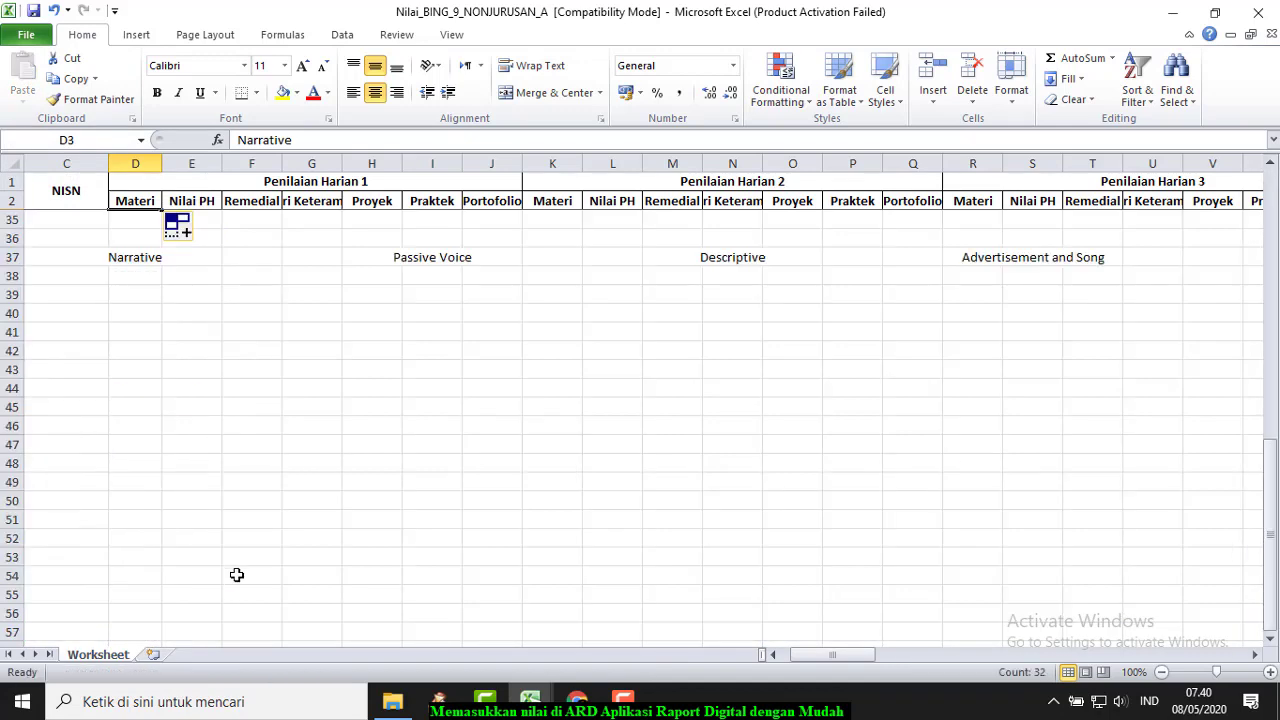
pyautogui.scroll(11, 238, 570)
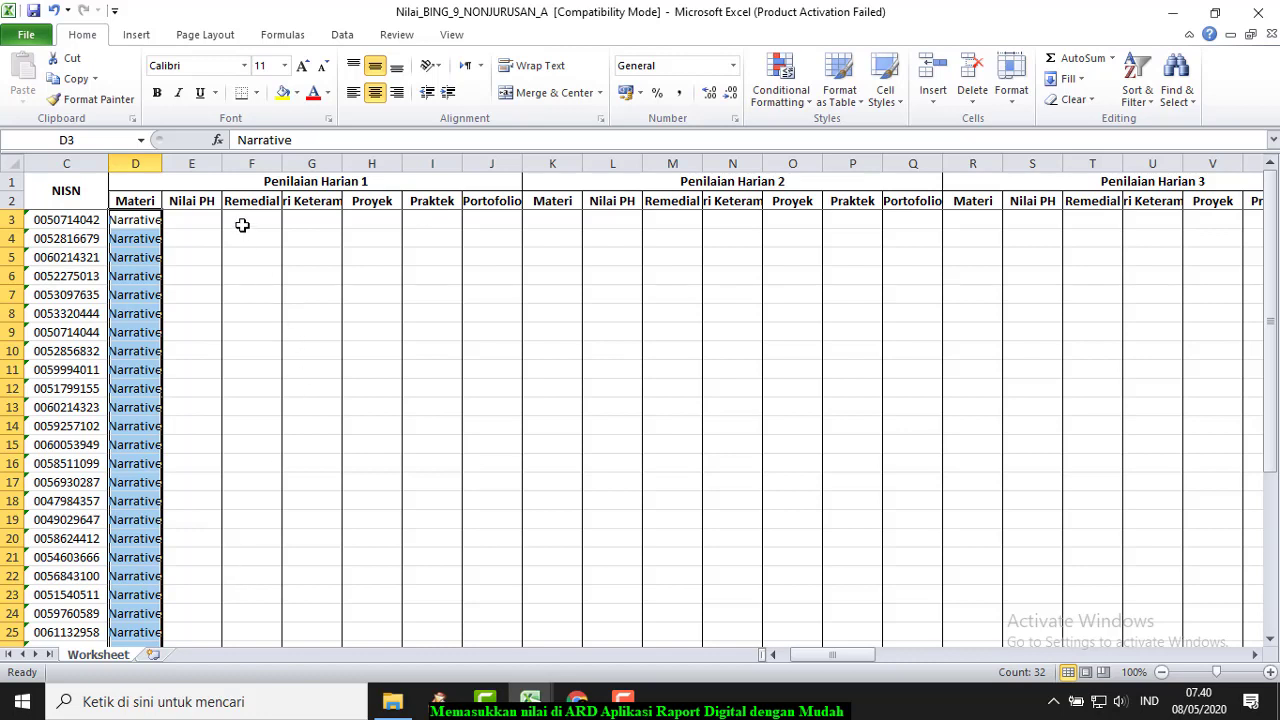
# Step: Copy the filled Narrative column D3:D34 into the Materi Keterampilan column of Penilaian Harian 1, starting at G3
pyautogui.click(70, 78)
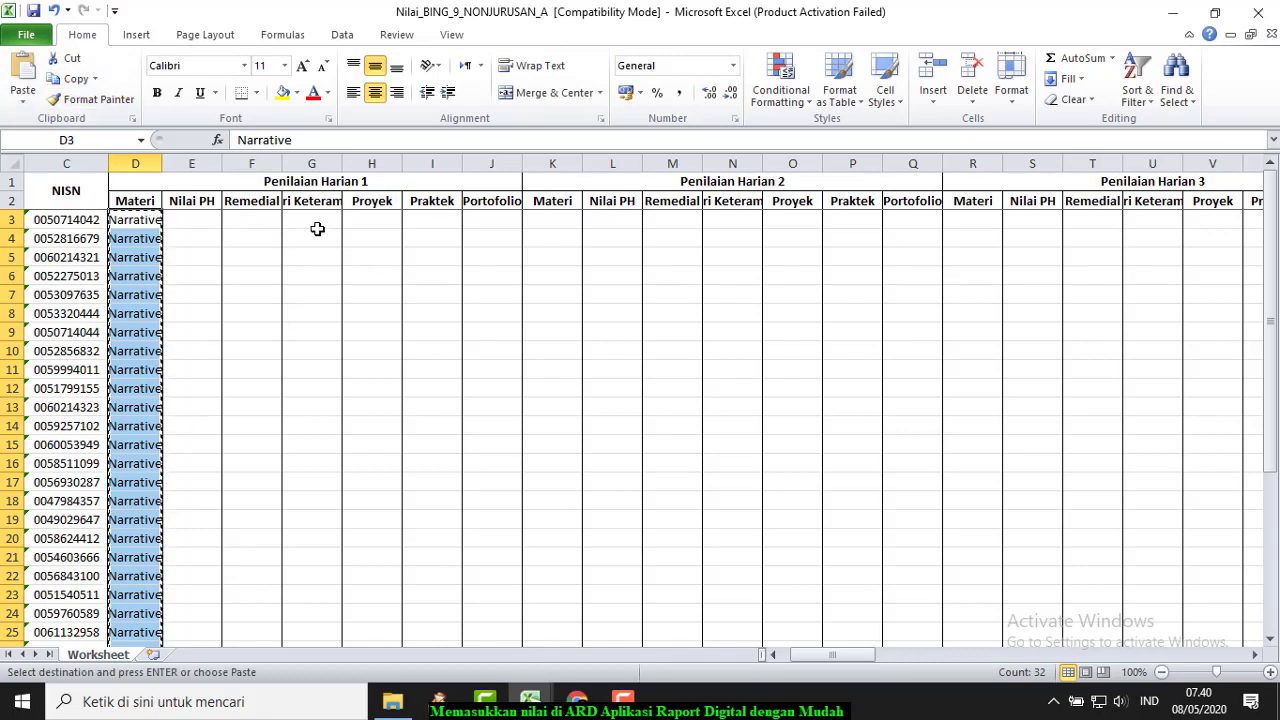
pyautogui.click(317, 220)
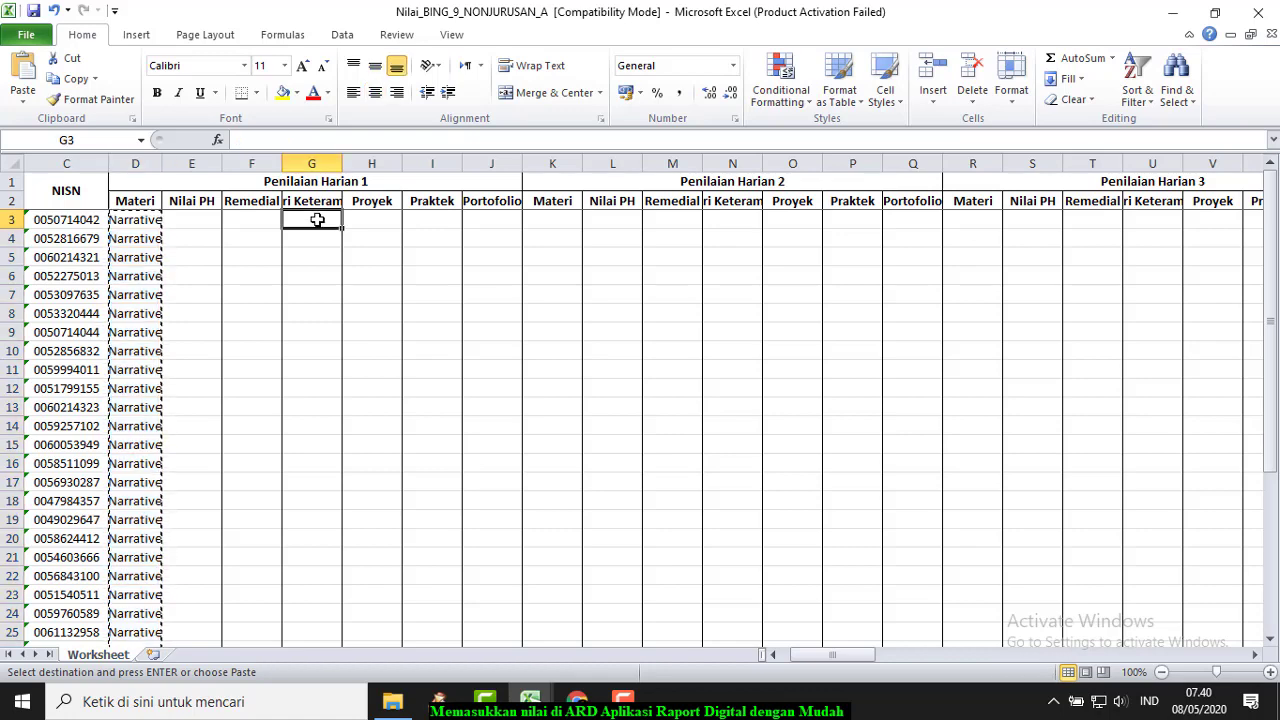
pyautogui.click(22, 75)
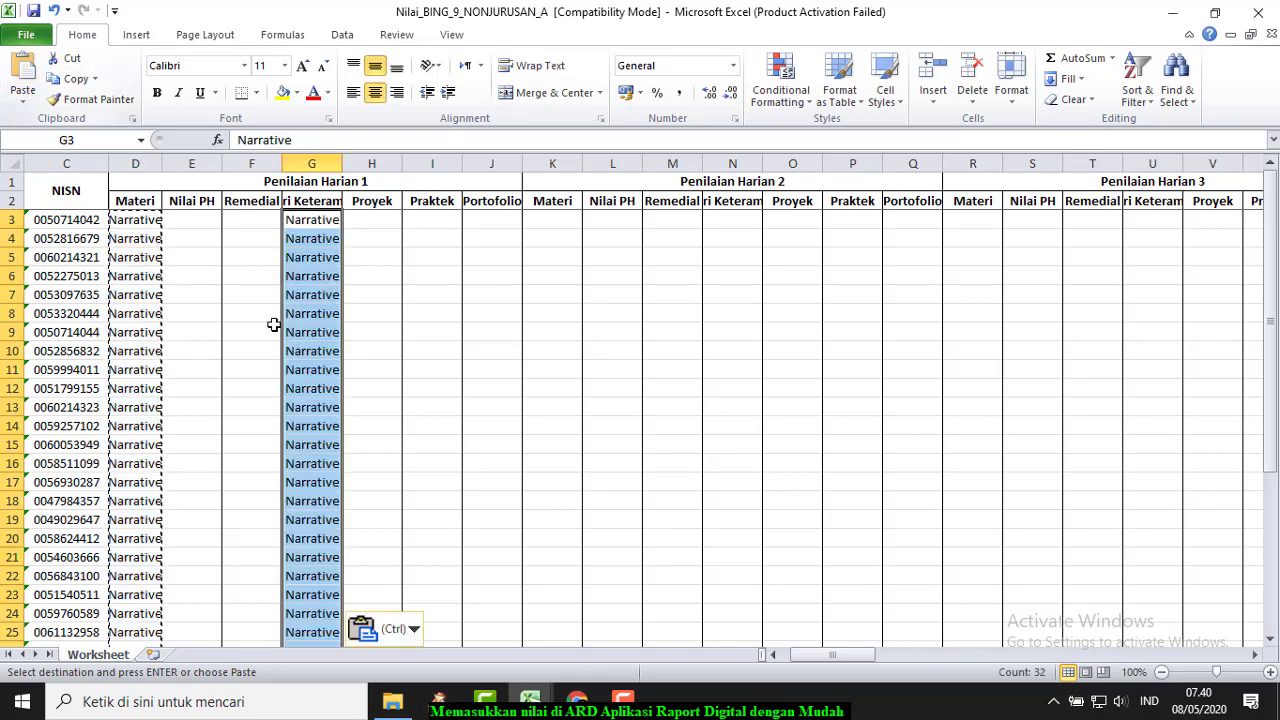
# Step: Copy the topic Passive Voice from I37 into K3 and fill it down the Penilaian Harian 2 Materi column to row 34
pyautogui.scroll(-7, 511, 517)
pyautogui.click(441, 455)
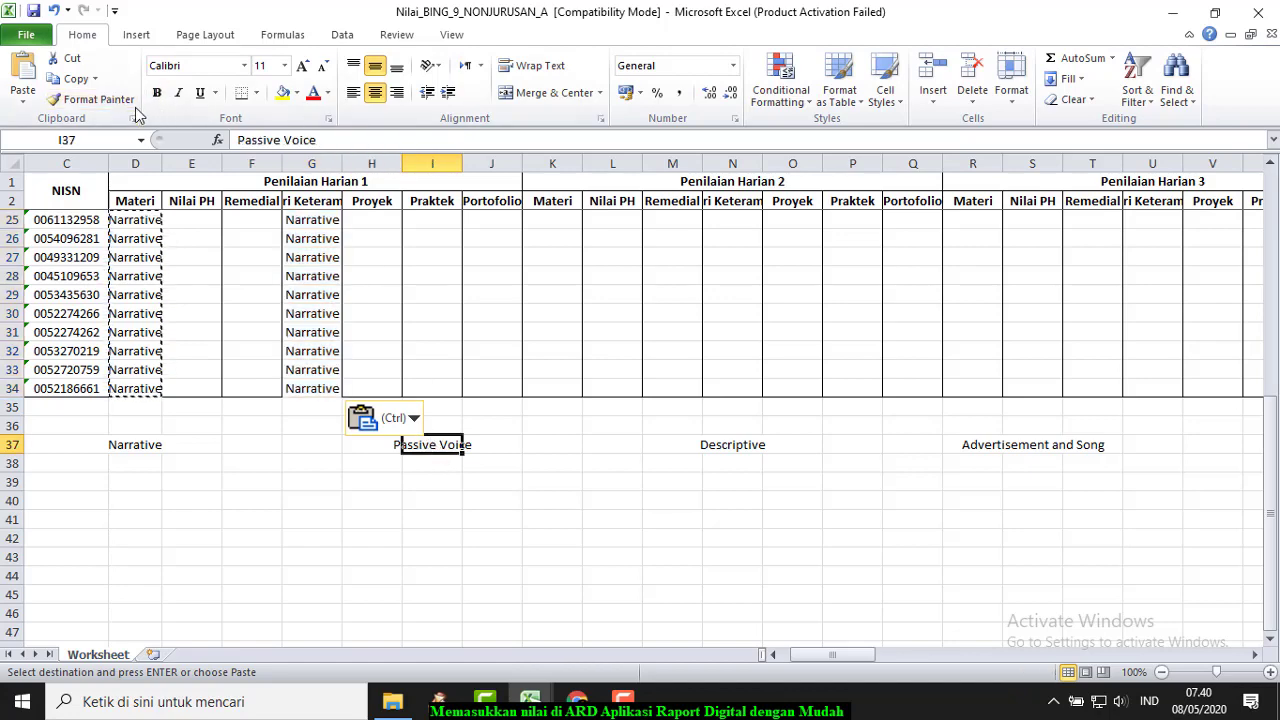
pyautogui.click(70, 78)
pyautogui.scroll(7, 597, 499)
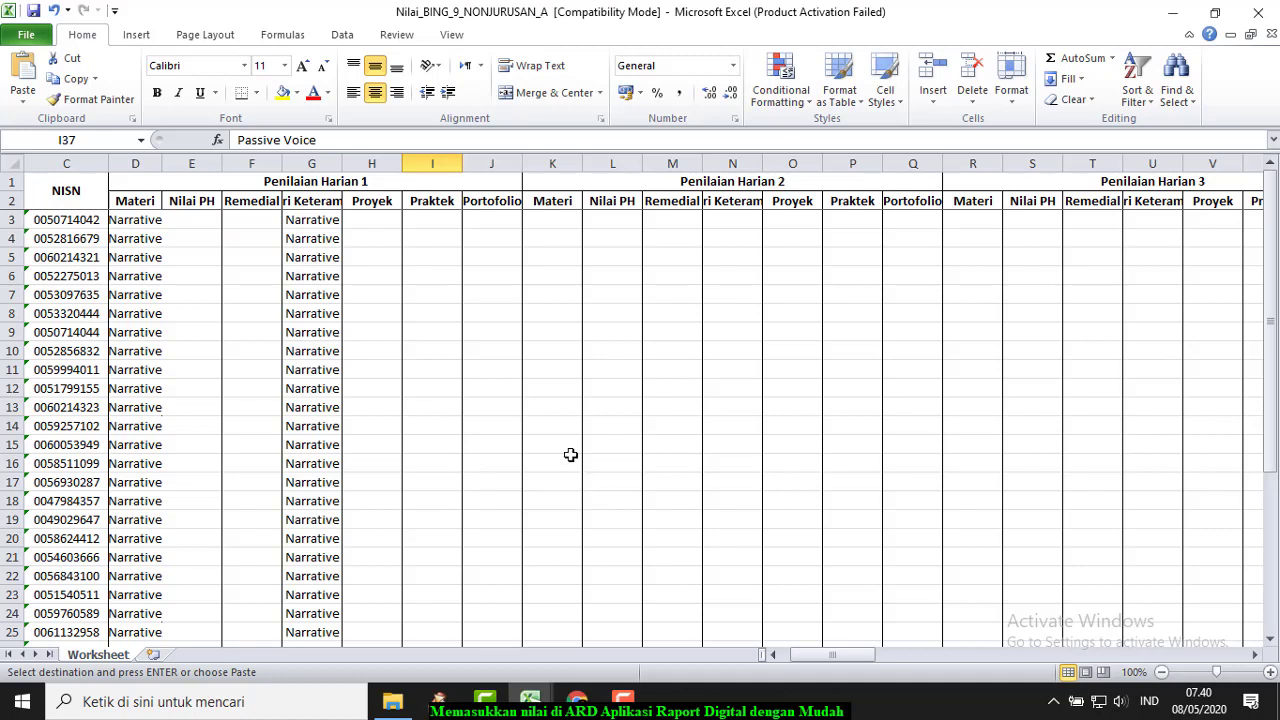
pyautogui.click(553, 219)
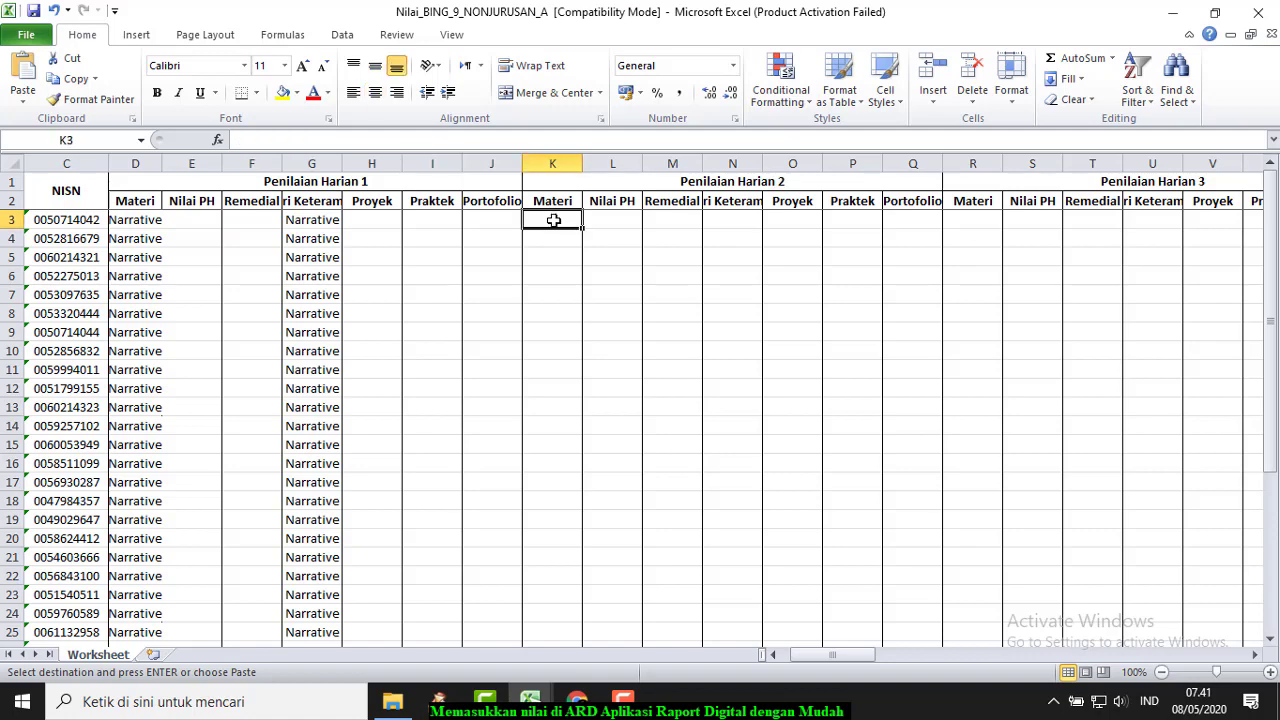
pyautogui.click(22, 80)
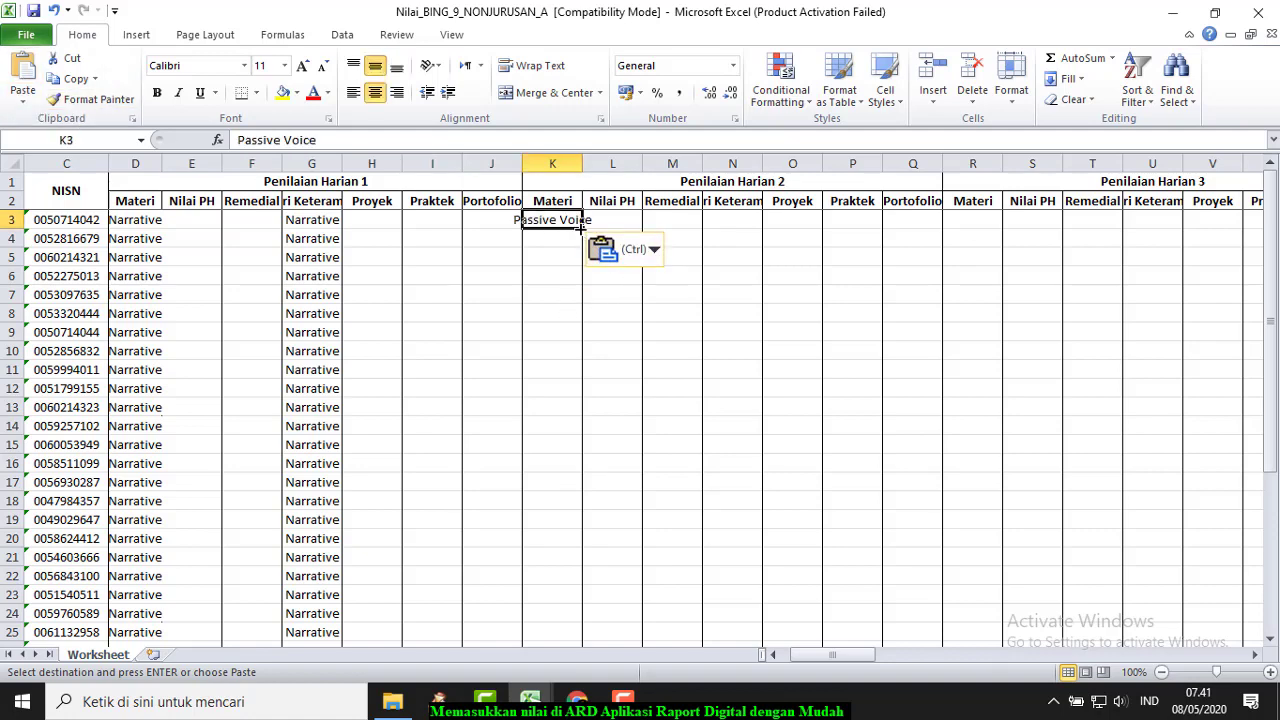
pyautogui.moveTo(580, 228); pyautogui.dragTo(574, 623)
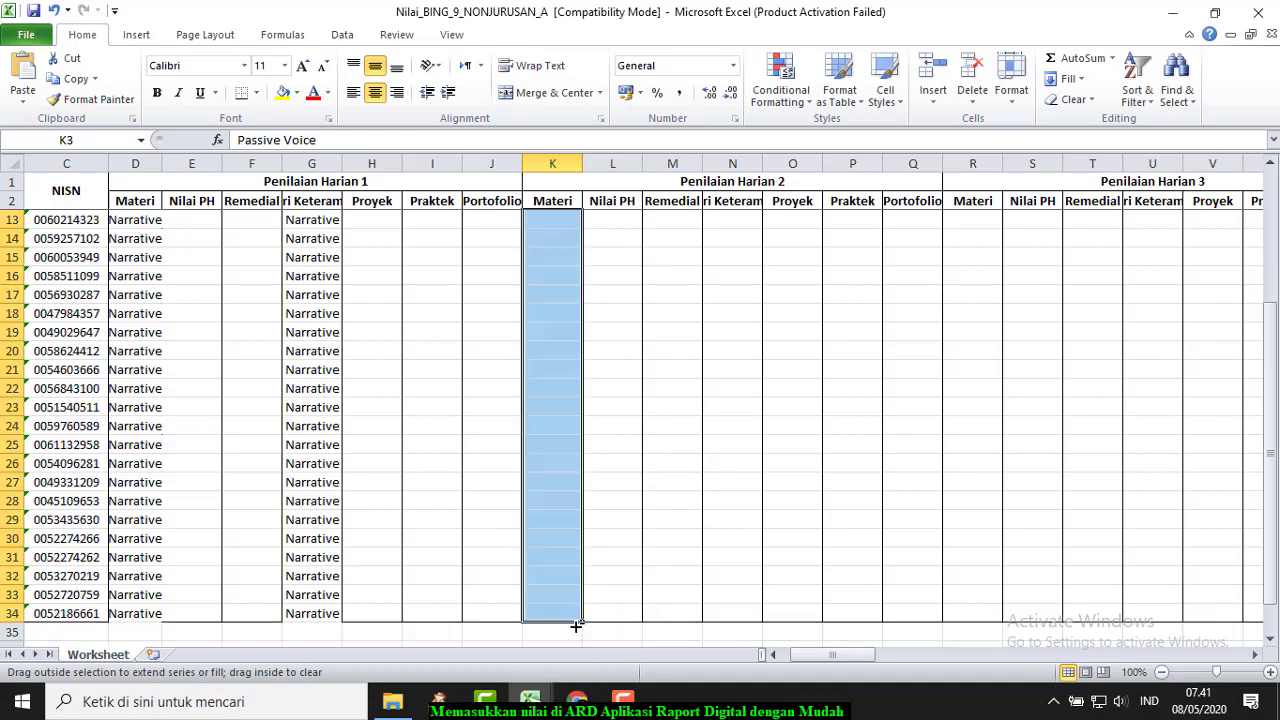
# Step: Copy the filled Passive Voice column K3:K34 into the Materi Keterampilan column of Penilaian Harian 2, starting at N3
pyautogui.click(76, 83)
pyautogui.scroll(3, 608, 386)
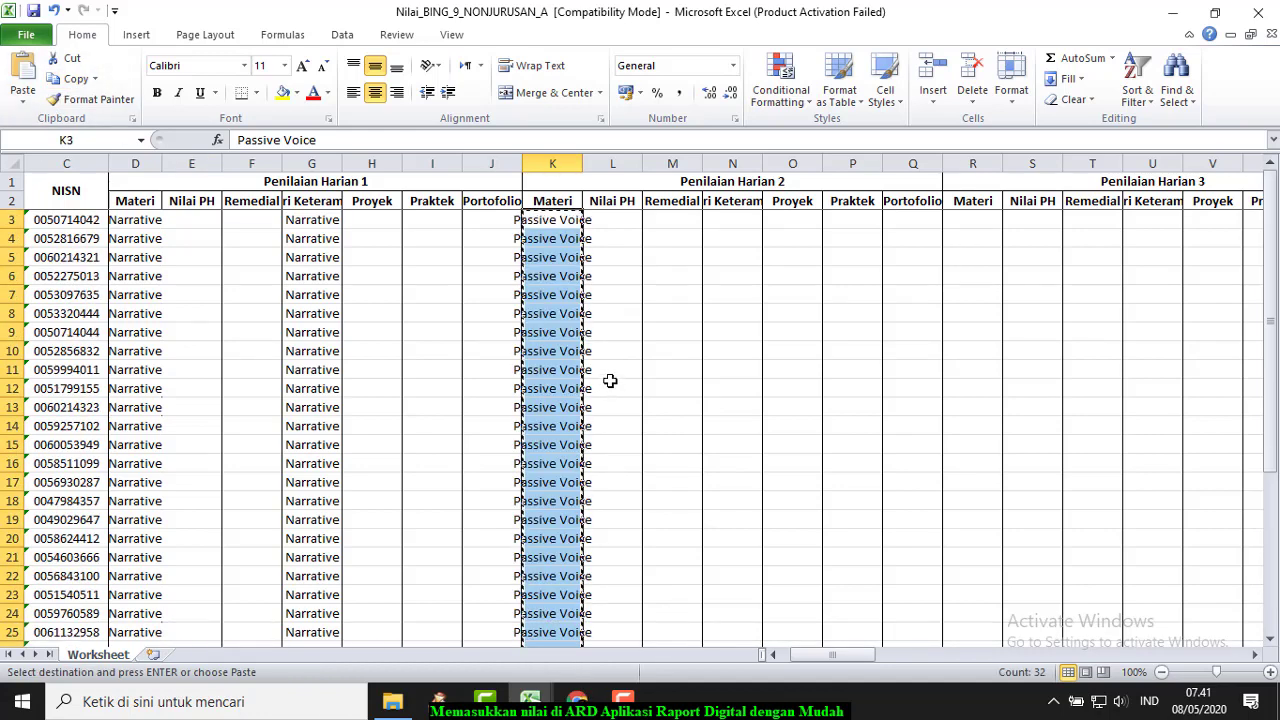
pyautogui.click(735, 220)
pyautogui.click(24, 74)
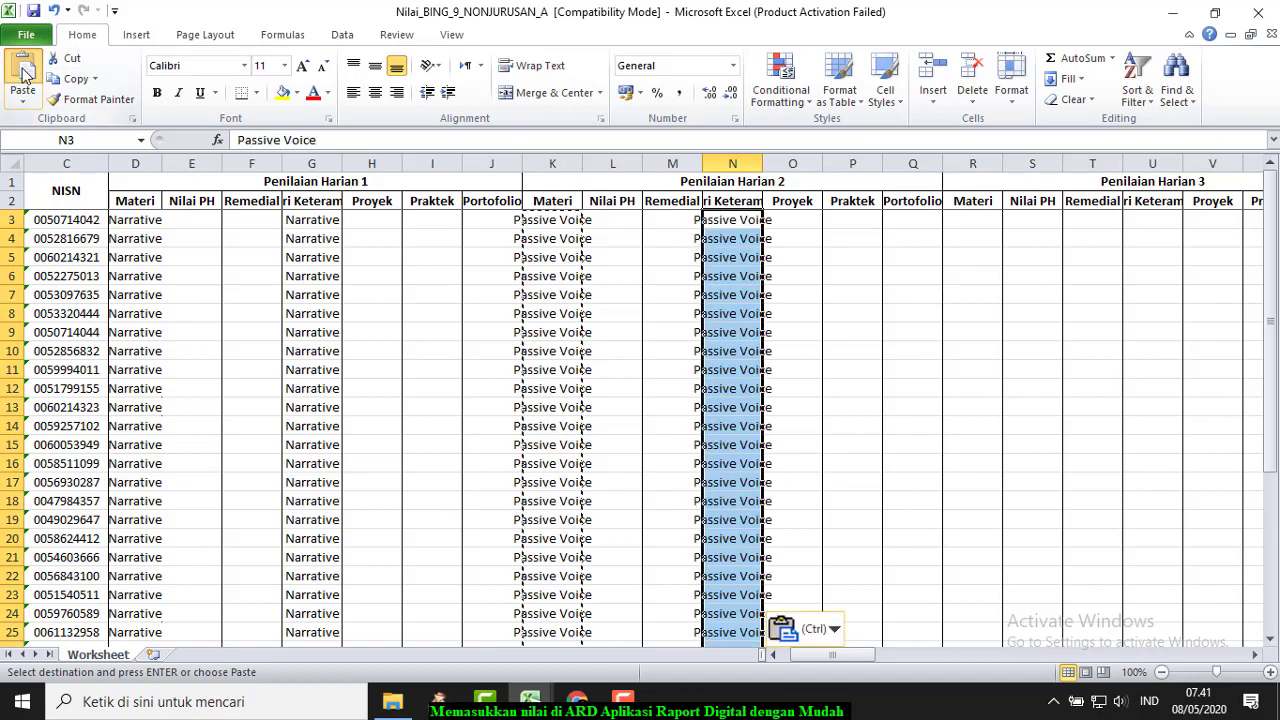
# Step: Copy the topic Descriptive from N37 into R3 and fill it down the Penilaian Harian 3 Materi column to row 34
pyautogui.scroll(-11, 830, 373)
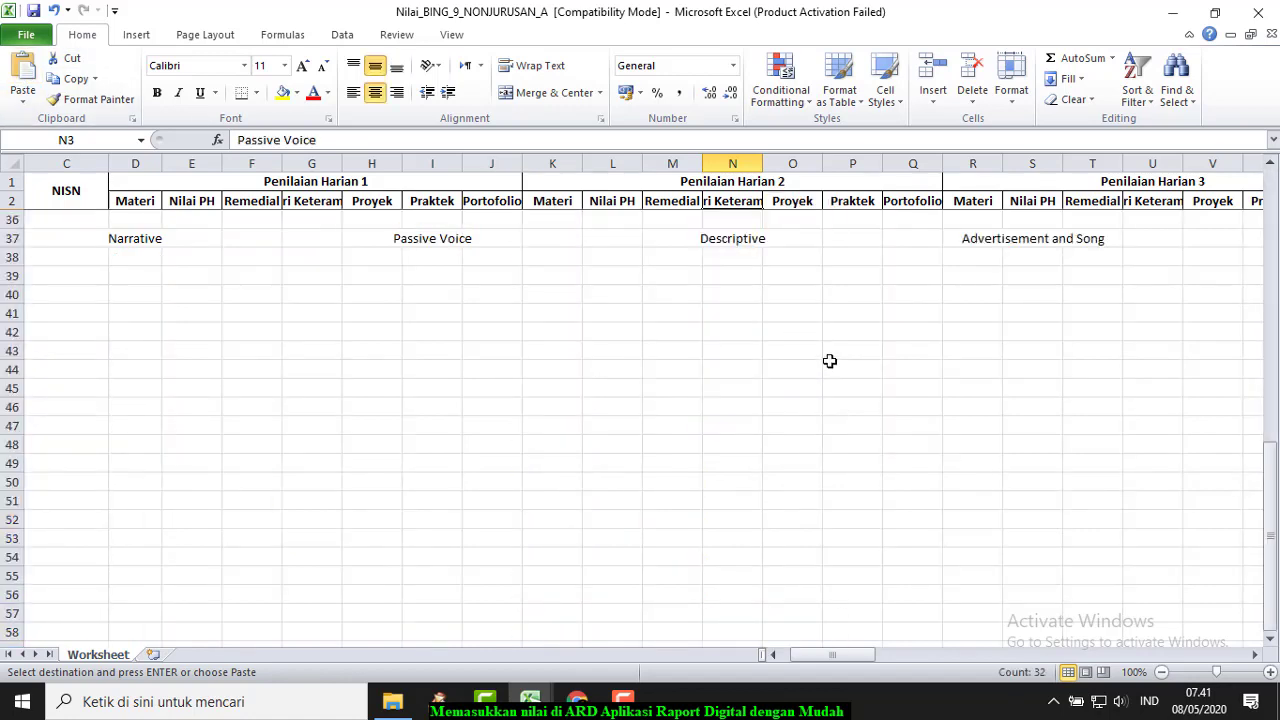
pyautogui.click(735, 240)
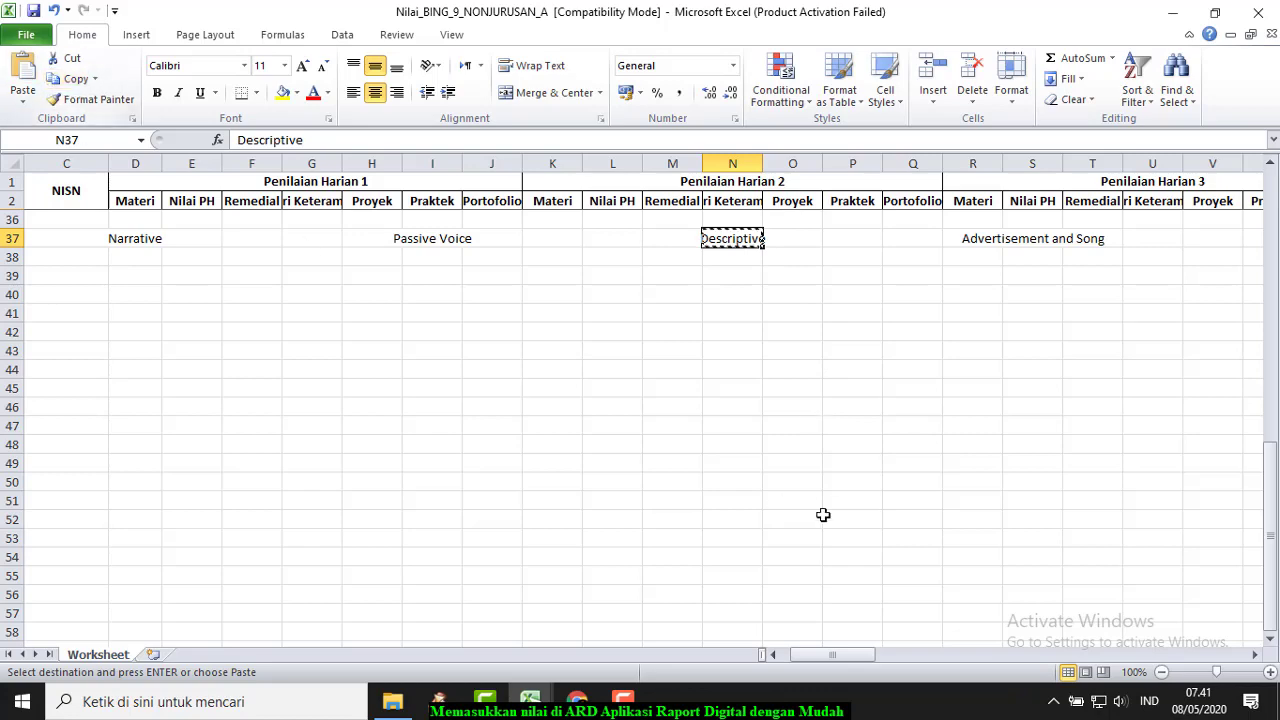
pyautogui.scroll(11, 831, 509)
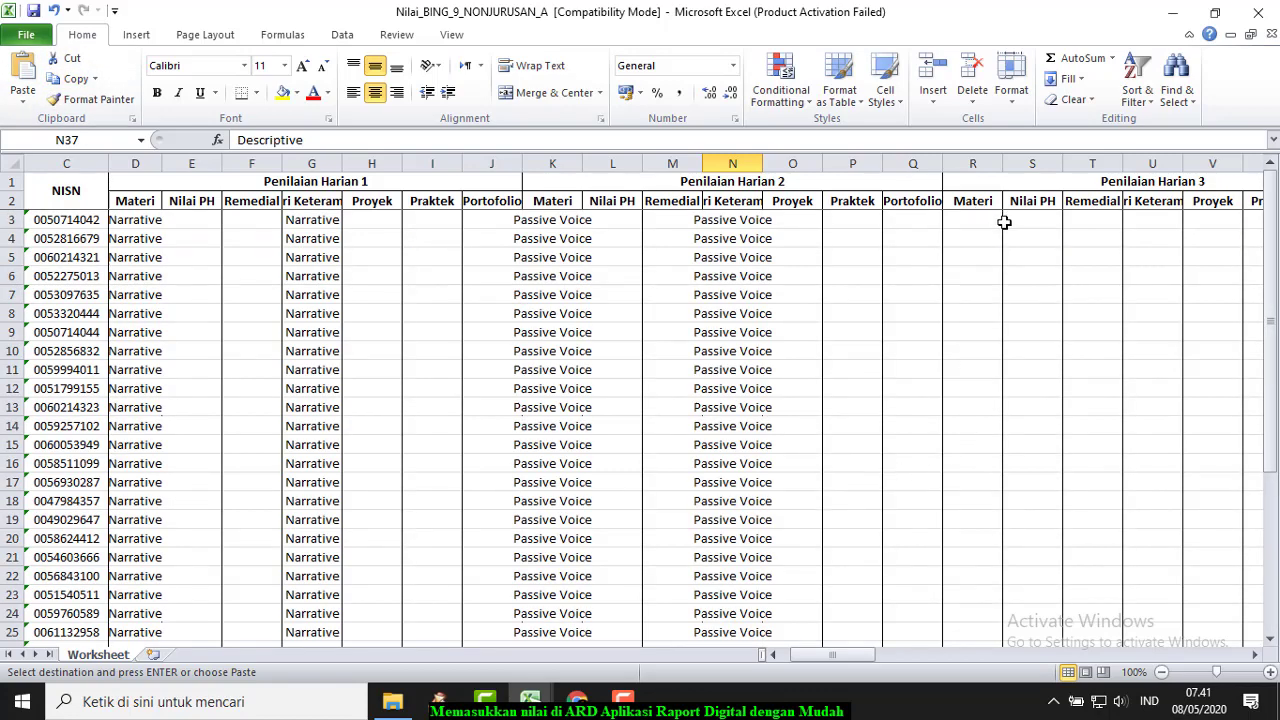
pyautogui.click(985, 218)
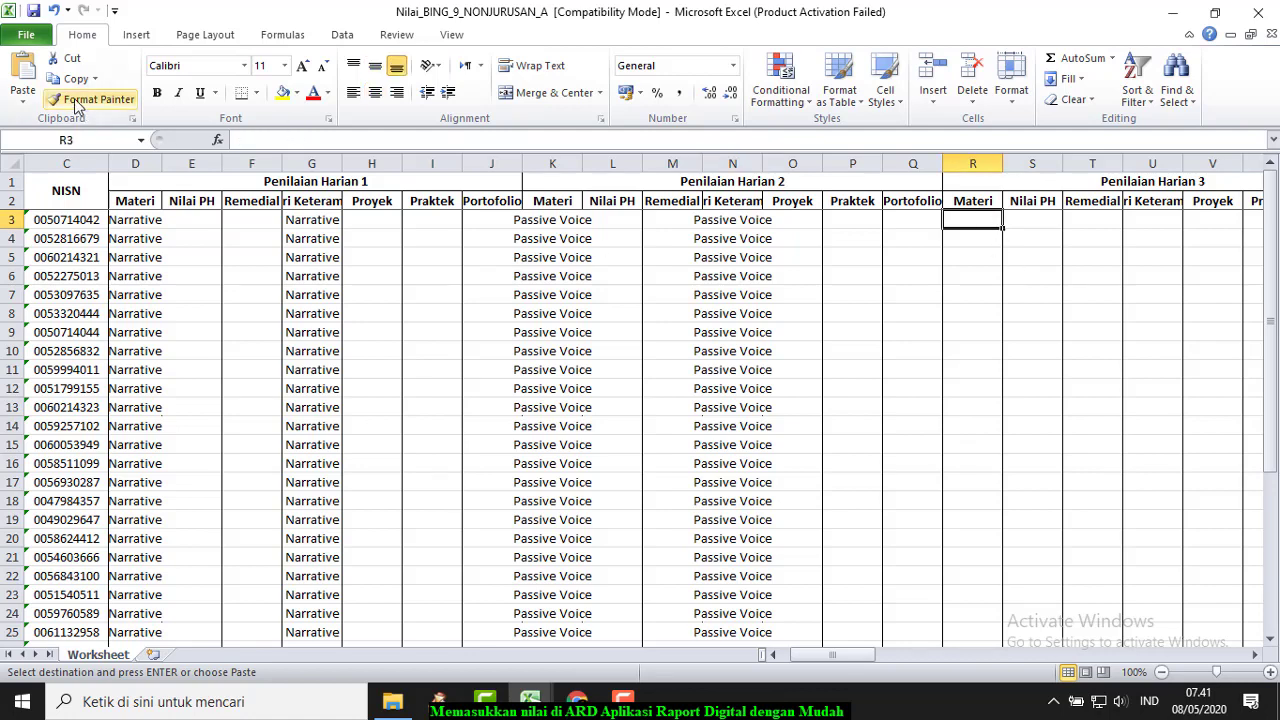
pyautogui.click(22, 72)
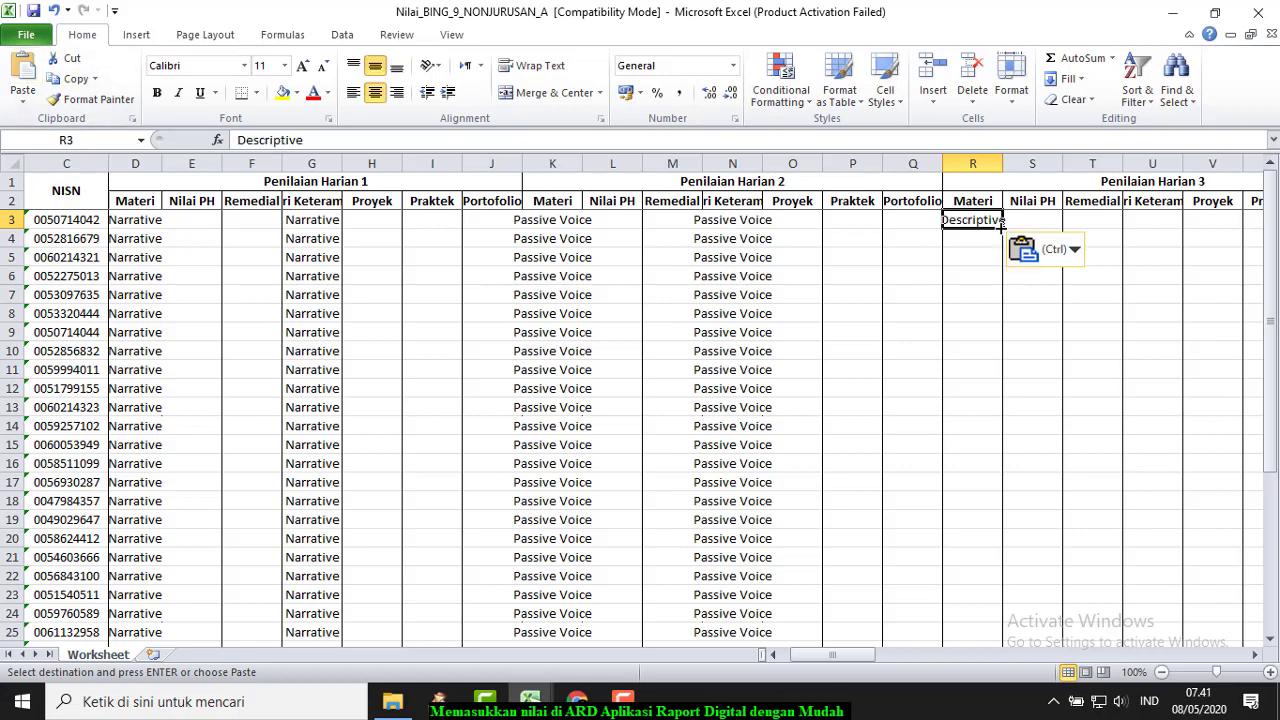
pyautogui.moveTo(1001, 228); pyautogui.dragTo(1008, 614)
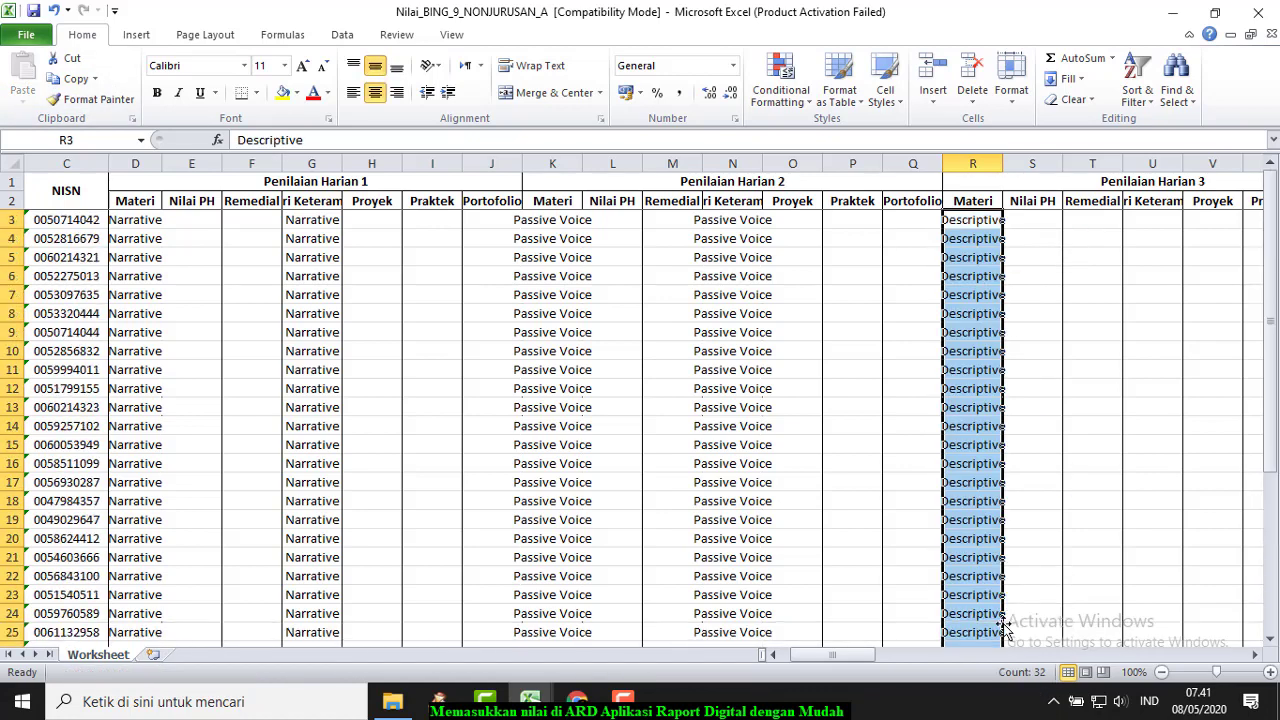
# Step: Copy the filled Descriptive column R3:R34 into the Materi Keterampilan column of Penilaian Harian 3, starting at U3
pyautogui.click(70, 78)
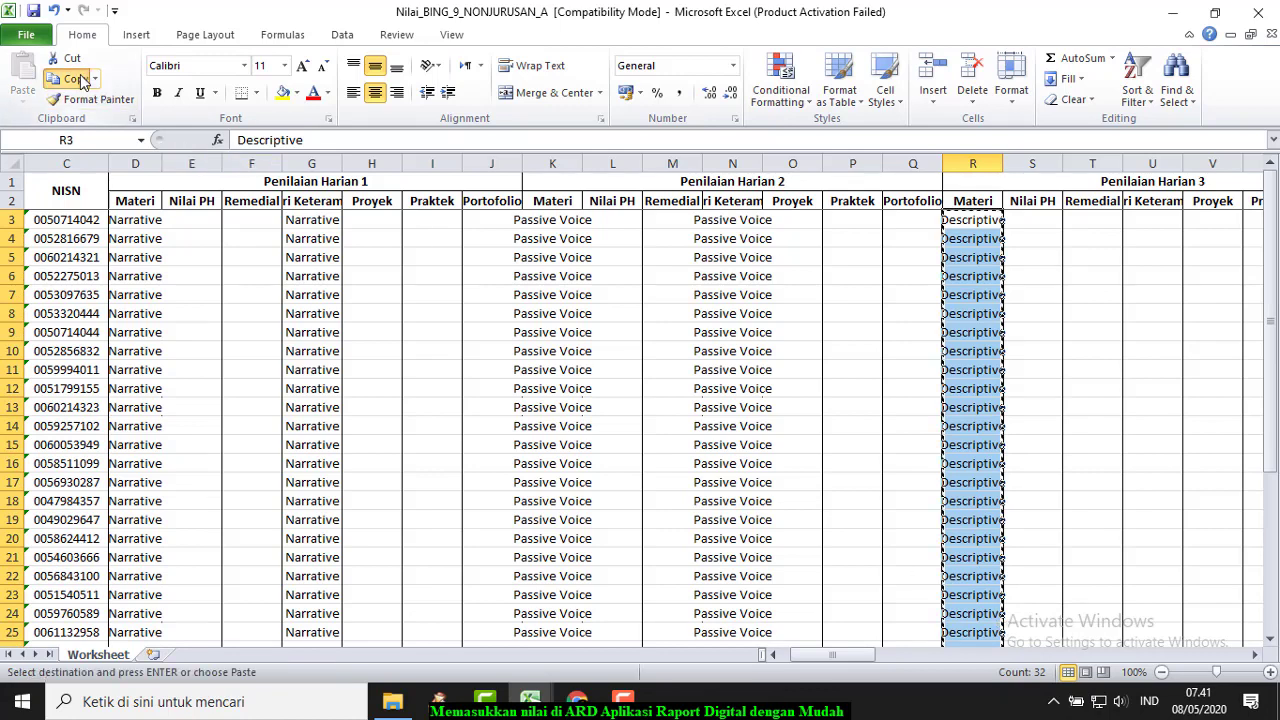
pyautogui.click(1164, 222)
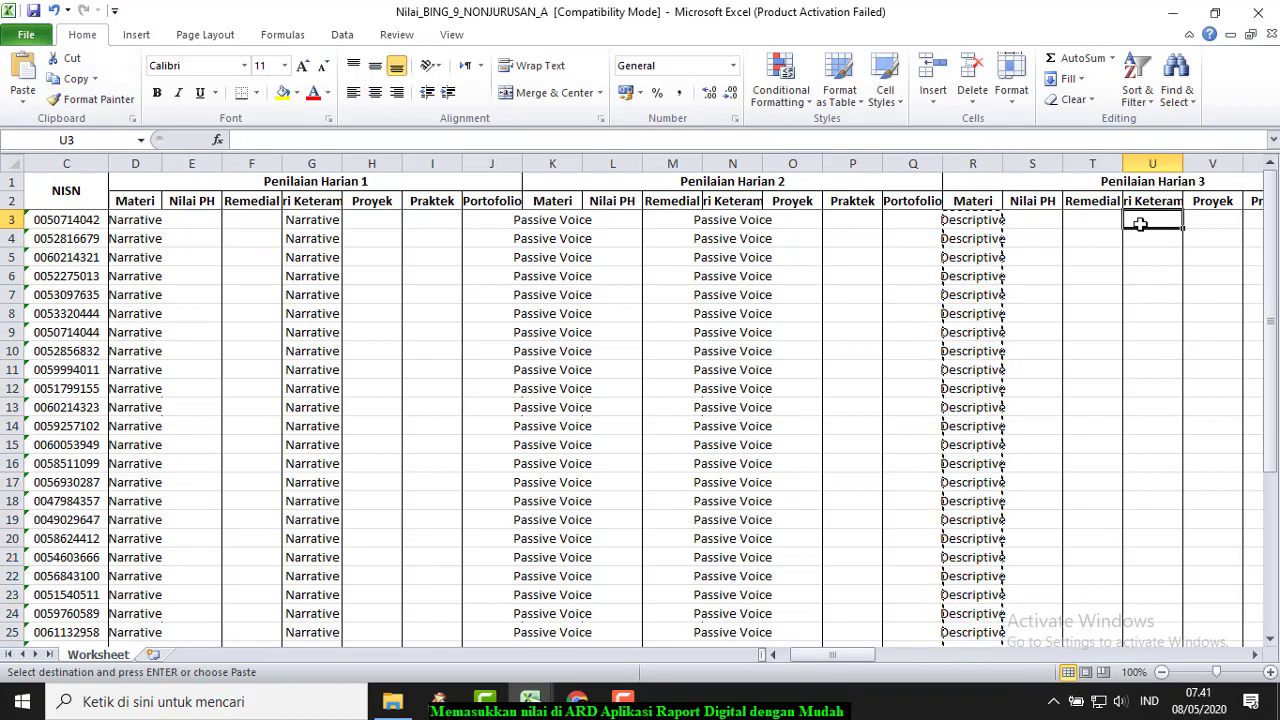
pyautogui.click(22, 74)
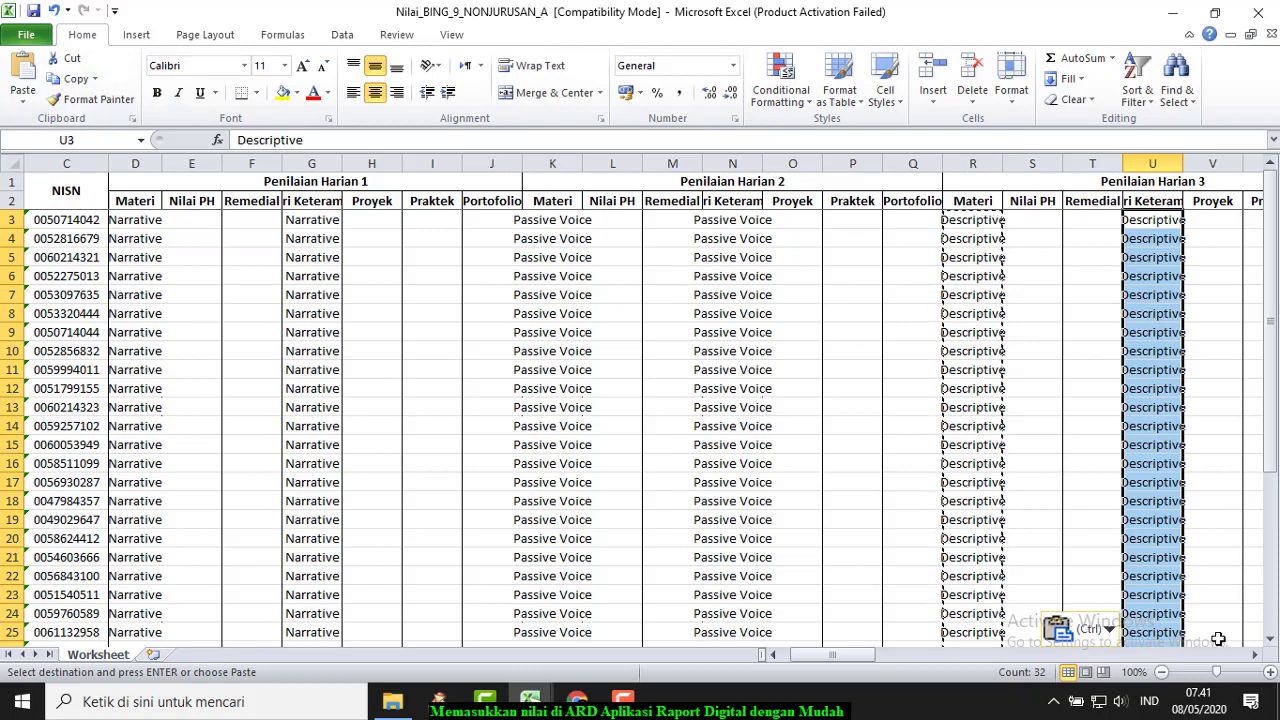
# Step: Copy the topic Advertisement and Song from S37 into Y3 and fill it down the Penilaian Harian 4 Materi column to row 34
pyautogui.click(1255, 655)
pyautogui.click(1255, 655)
pyautogui.click(1255, 655)
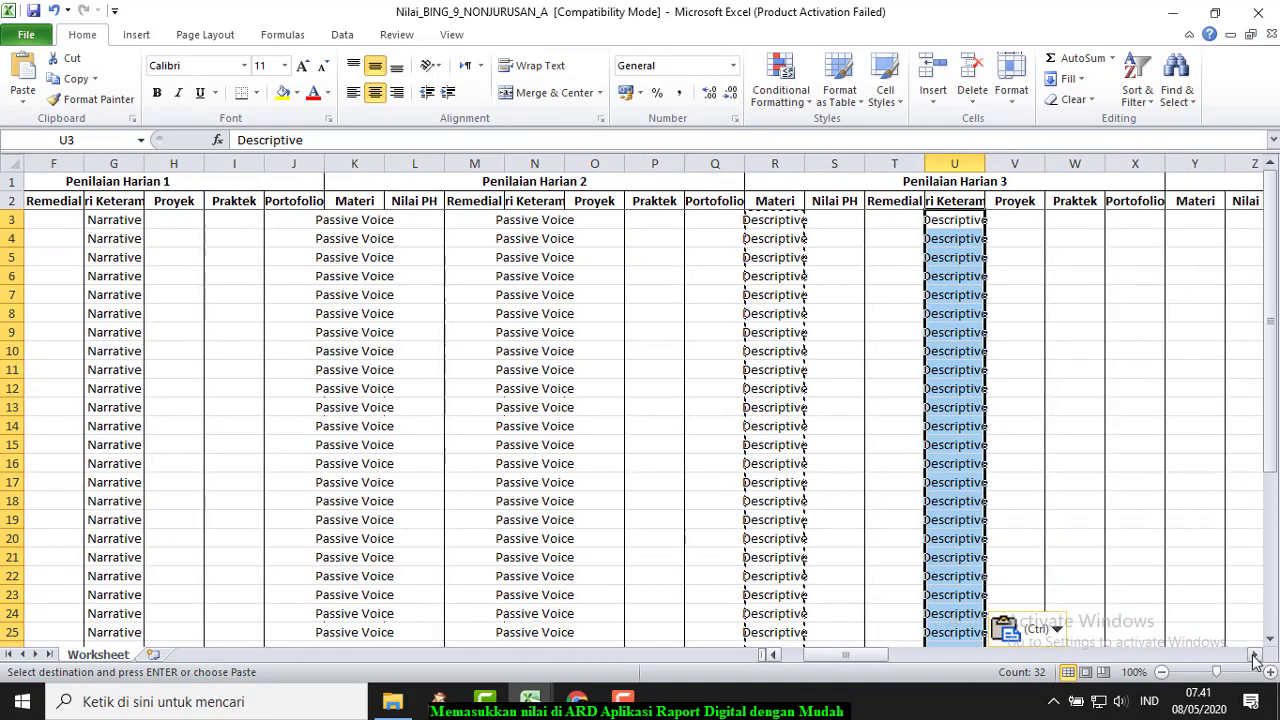
pyautogui.click(1255, 655)
pyautogui.click(1255, 658)
pyautogui.click(1255, 658)
pyautogui.click(1255, 658)
pyautogui.click(1255, 658)
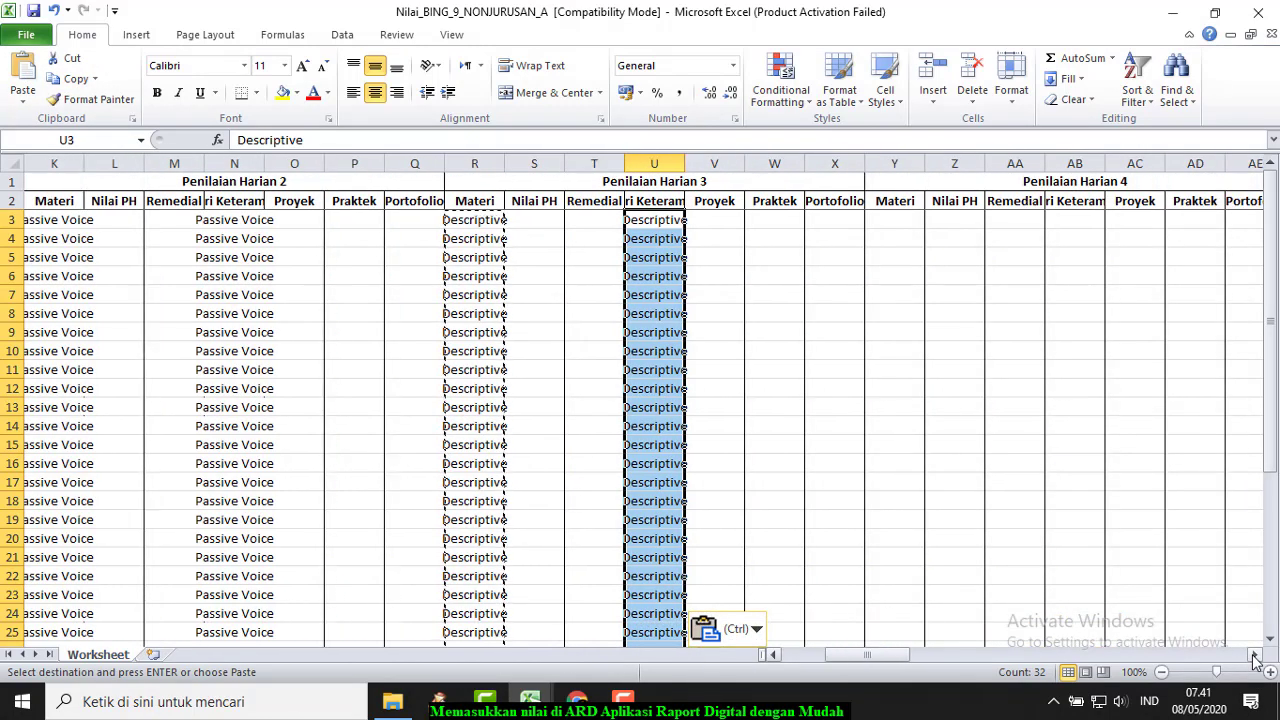
pyautogui.click(1255, 658)
pyautogui.click(834, 220)
pyautogui.scroll(-7, 817, 494)
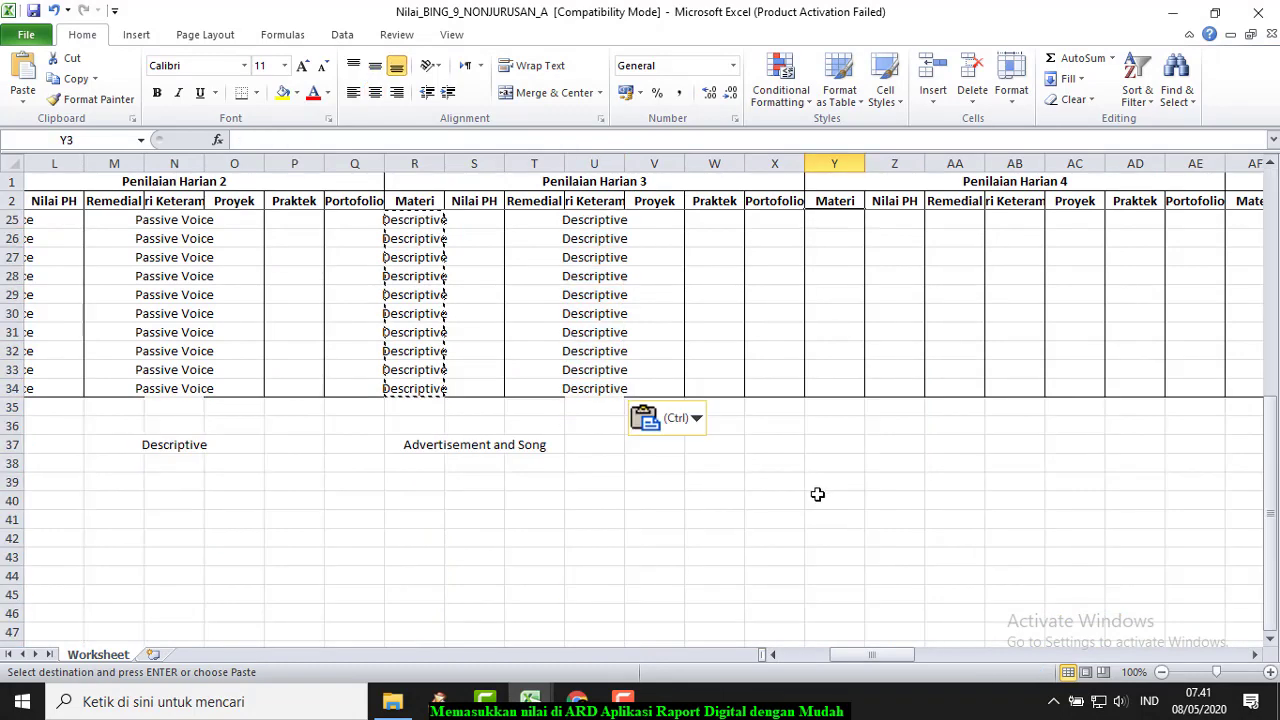
pyautogui.click(476, 446)
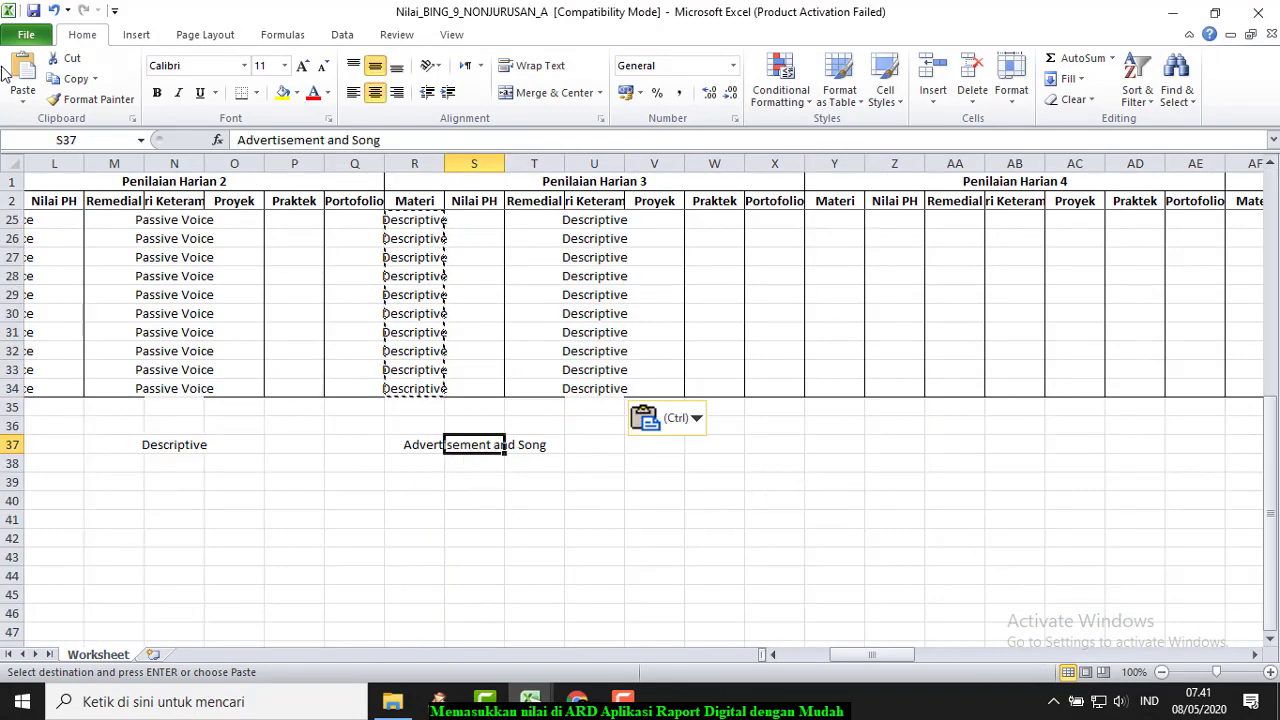
pyautogui.click(72, 78)
pyautogui.scroll(7, 892, 381)
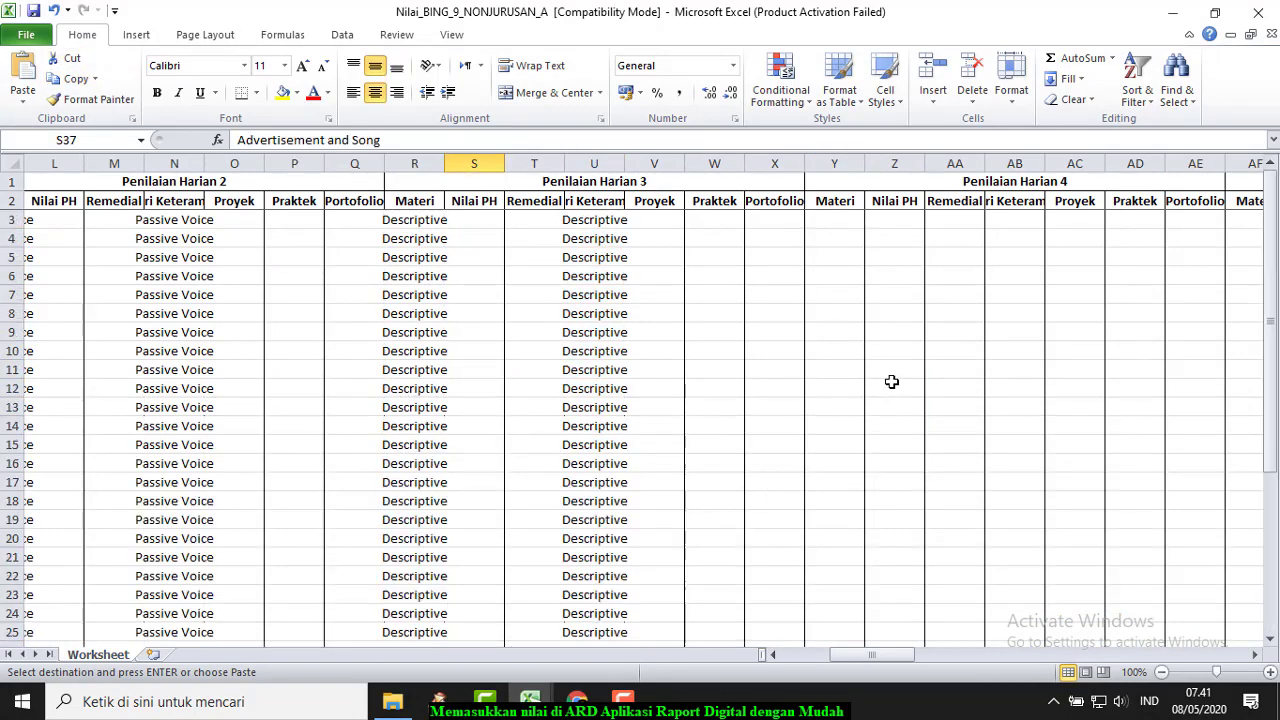
pyautogui.click(828, 219)
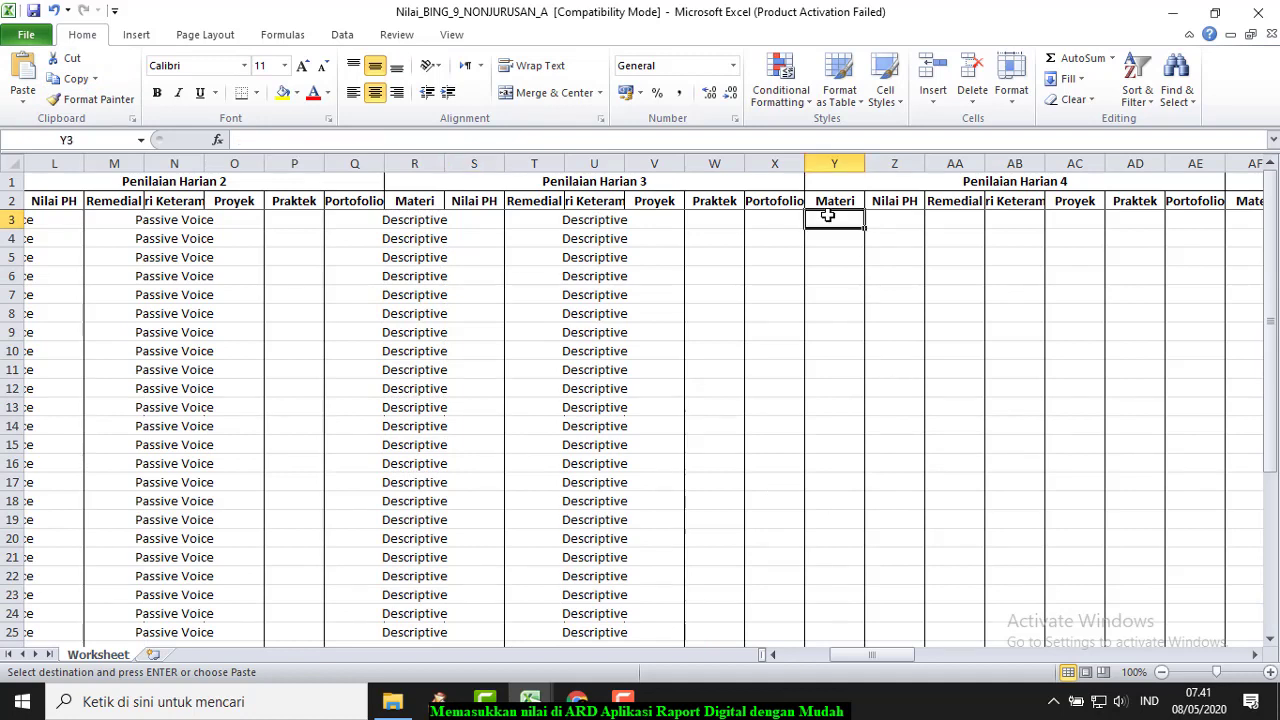
pyautogui.click(26, 76)
pyautogui.moveTo(864, 228); pyautogui.dragTo(858, 594)
pyautogui.scroll(3, 860, 602)
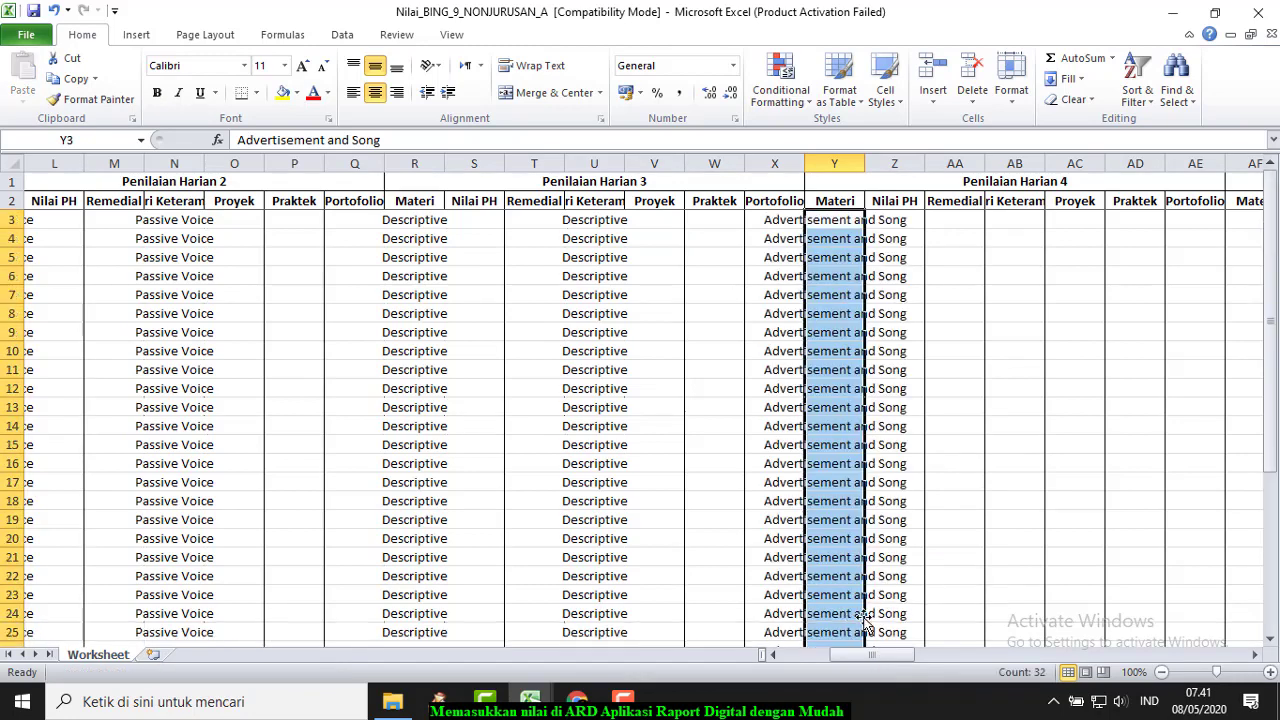
# Step: Copy the filled Advertisement and Song column Y3:Y34 into the Materi Keterampilan column of Penilaian Harian 4, starting at AB3
pyautogui.click(70, 78)
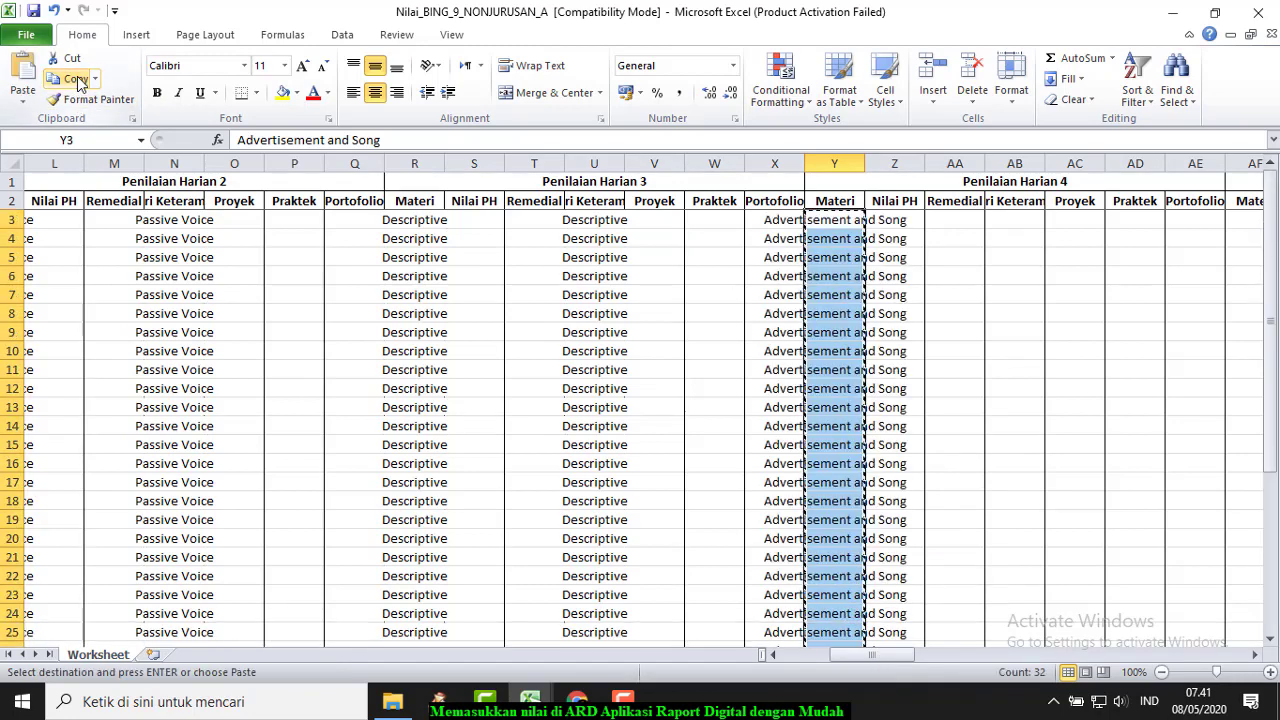
pyautogui.click(1015, 220)
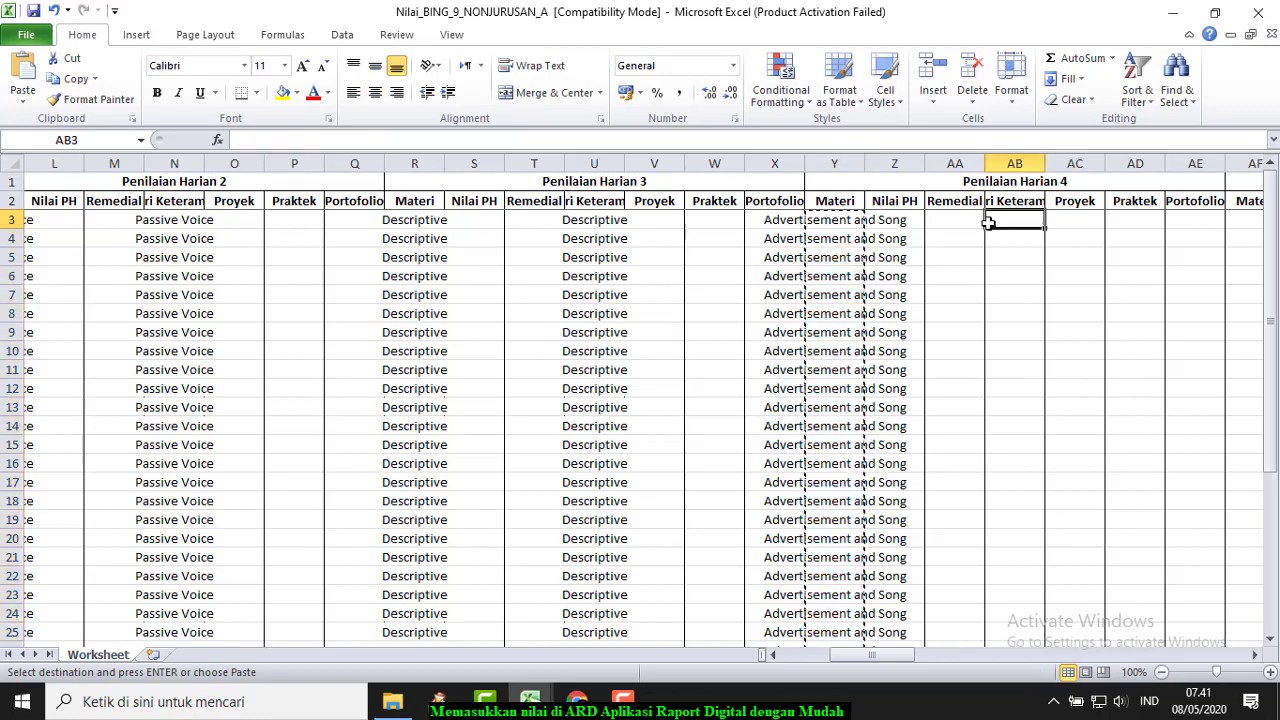
pyautogui.click(23, 75)
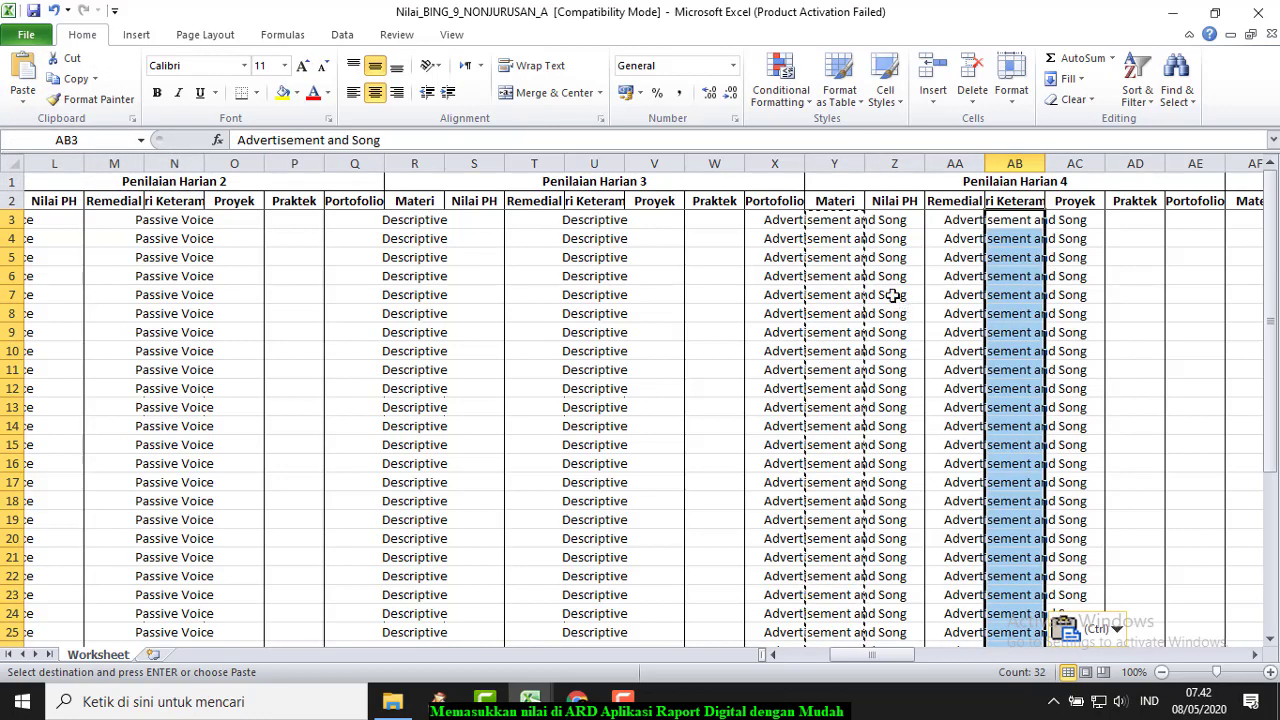
# Step: Copy all students' KD 1 PH scores, G12:G43, from sheet Kls 9a of the Bahasa Inggris workbook and return to the score template
pyautogui.moveTo(870, 655); pyautogui.dragTo(818, 660)
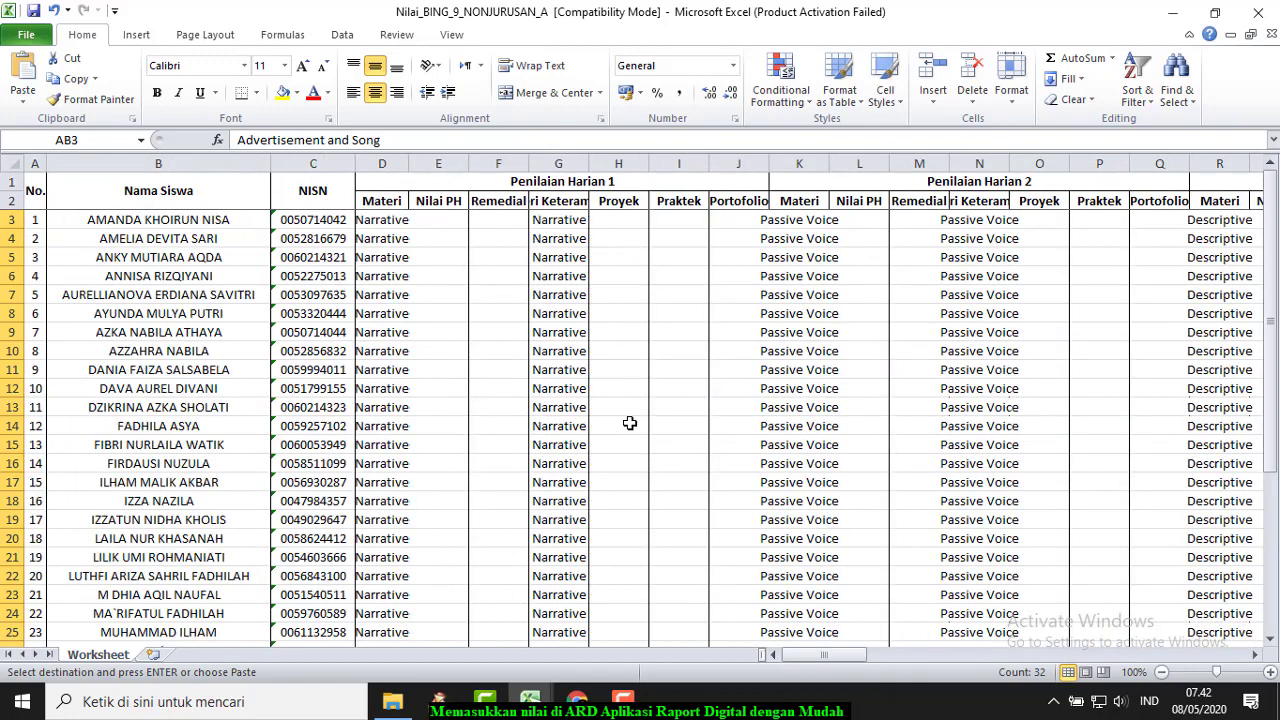
pyautogui.moveTo(530, 712)
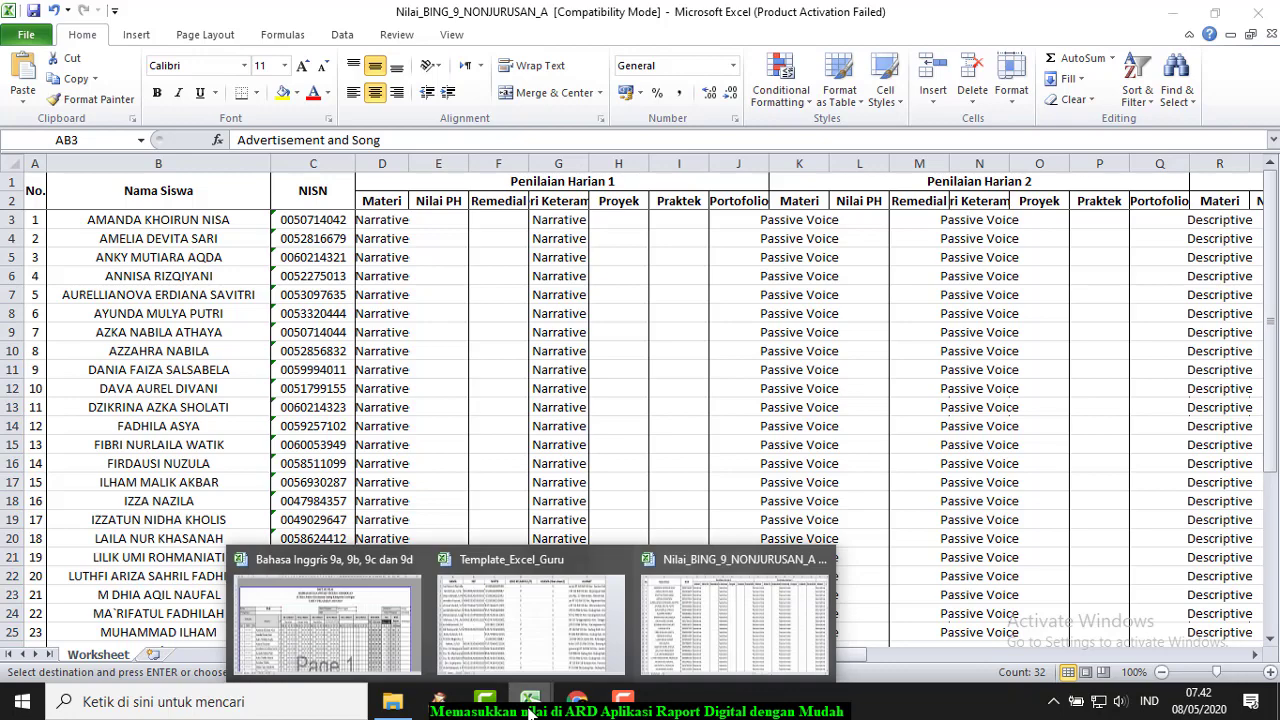
pyautogui.click(343, 620)
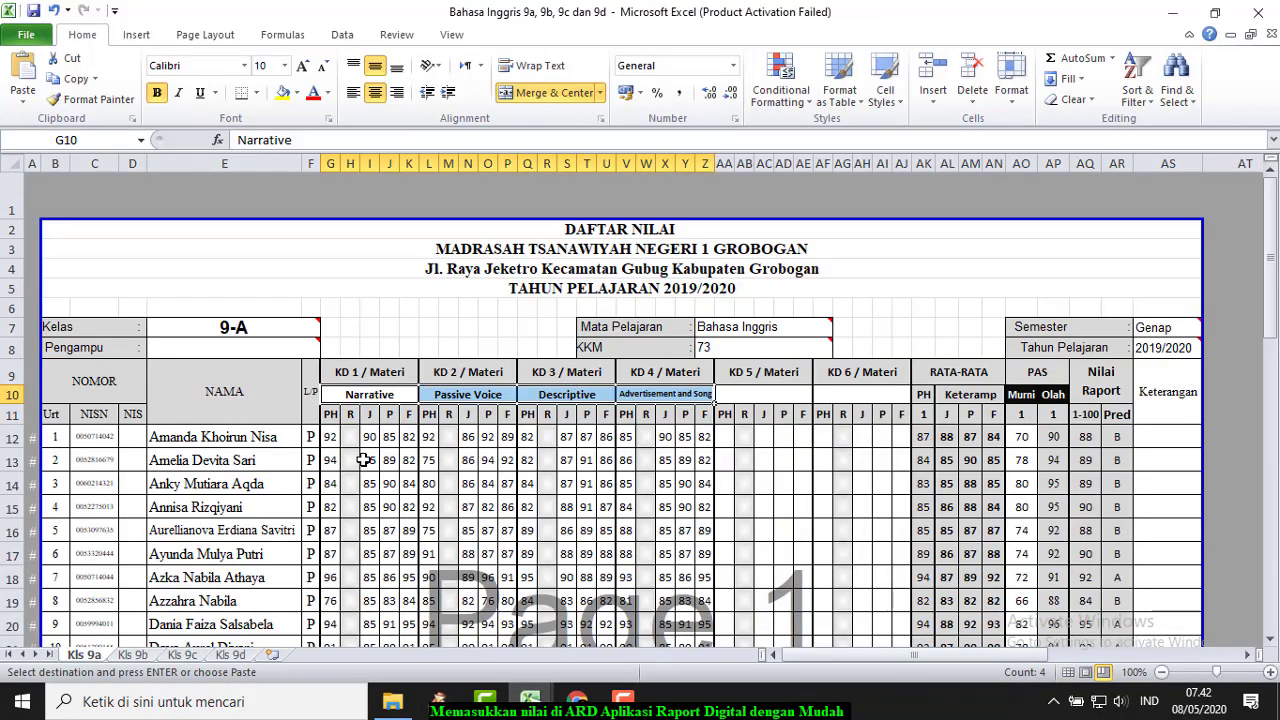
pyautogui.moveTo(332, 436); pyautogui.dragTo(333, 535)
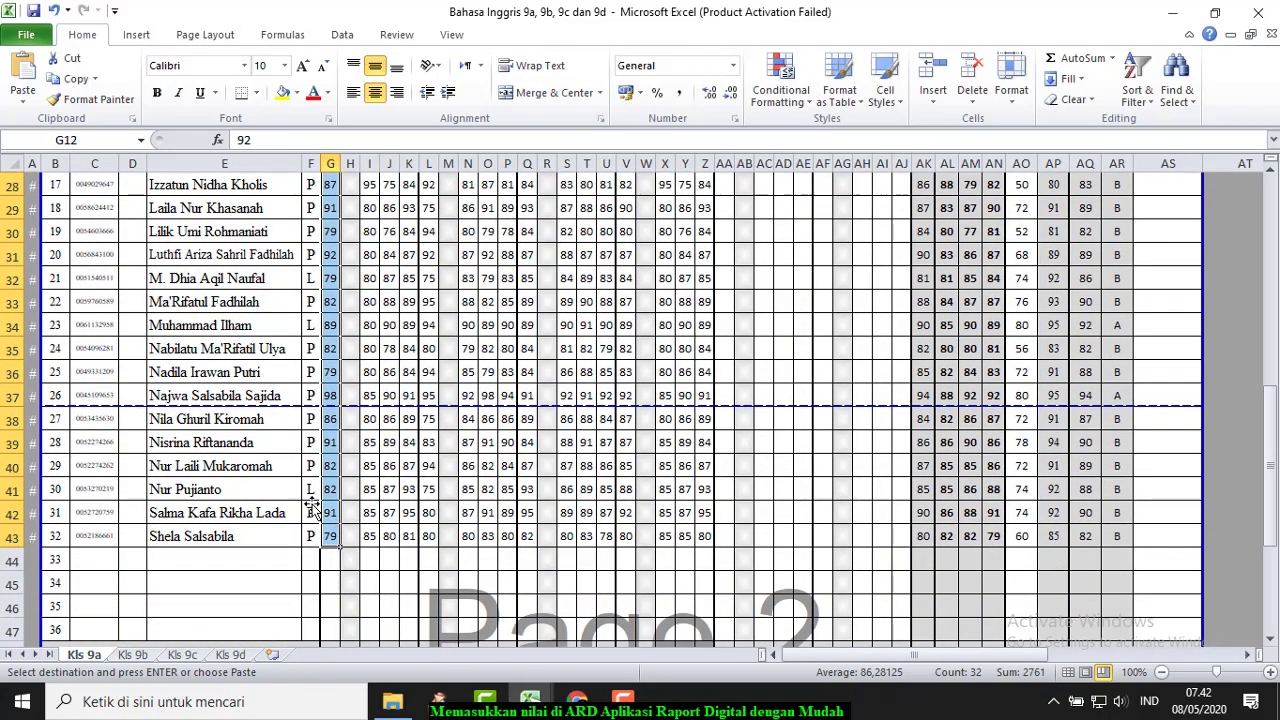
pyautogui.click(77, 80)
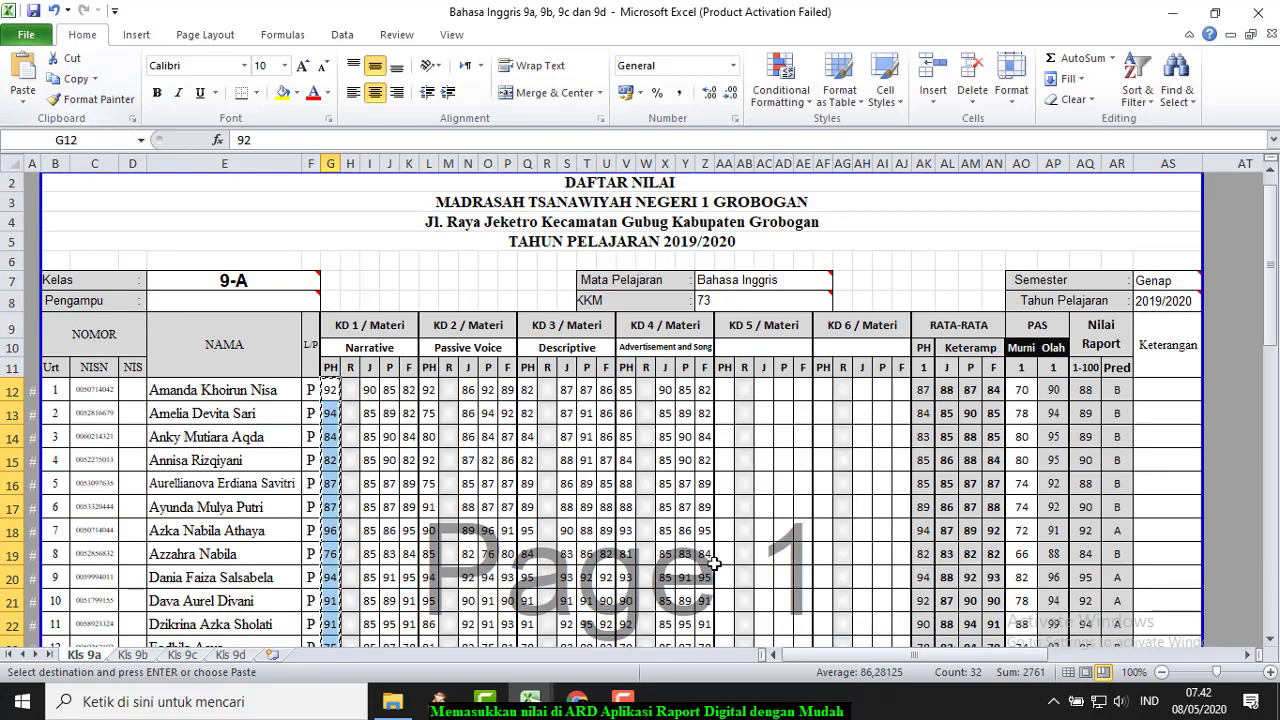
pyautogui.click(538, 701)
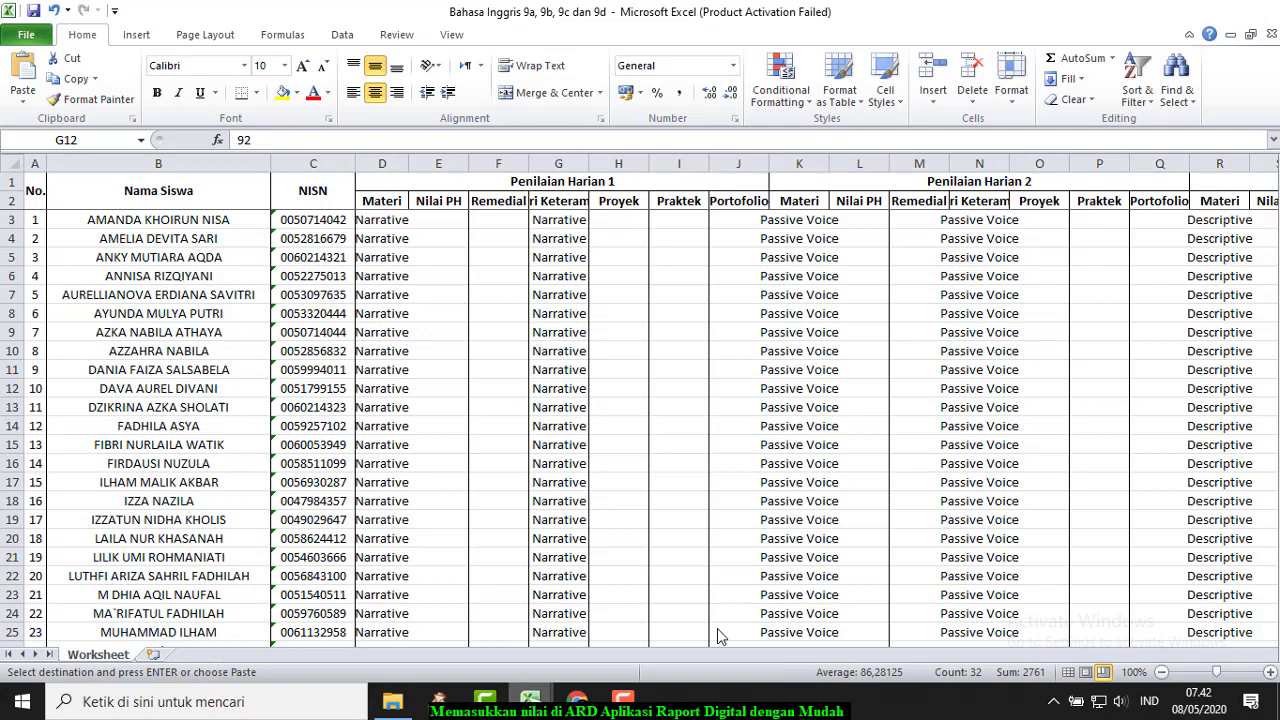
# Step: Paste the copied KD 1 PH scores as values into the Nilai PH column of Penilaian Harian 1, starting at E3
pyautogui.click(722, 630)
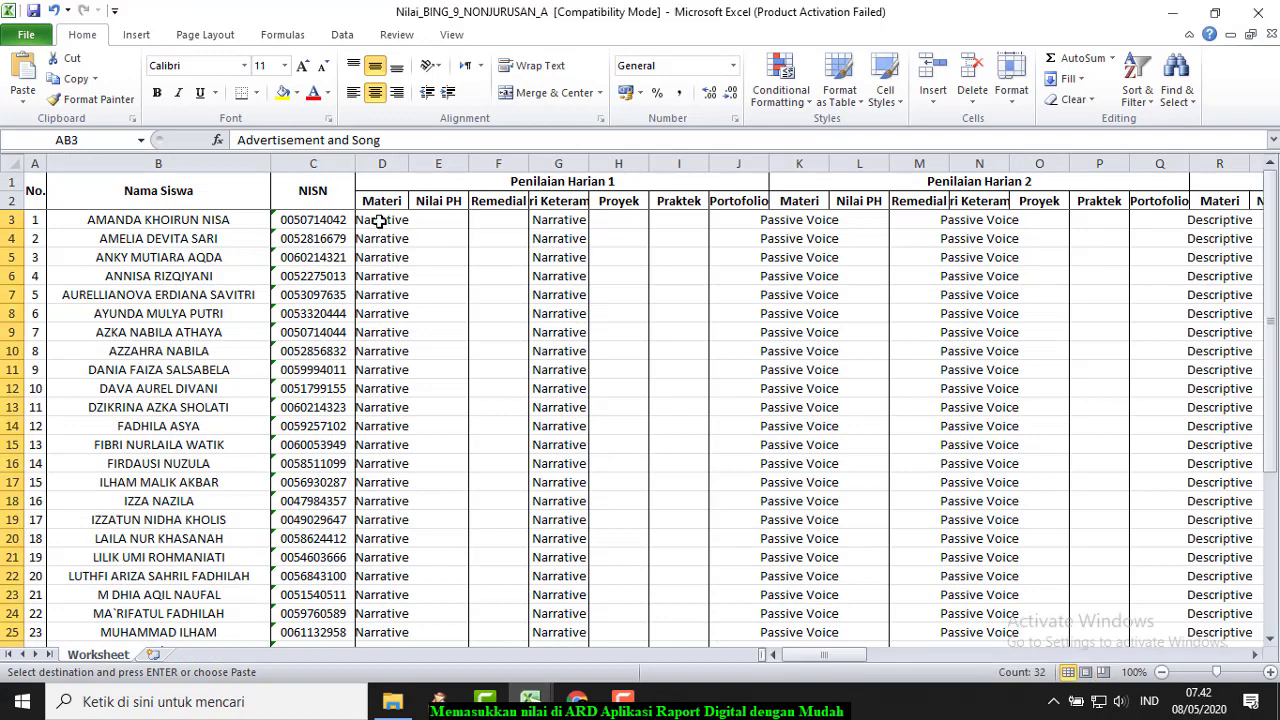
pyautogui.click(445, 219)
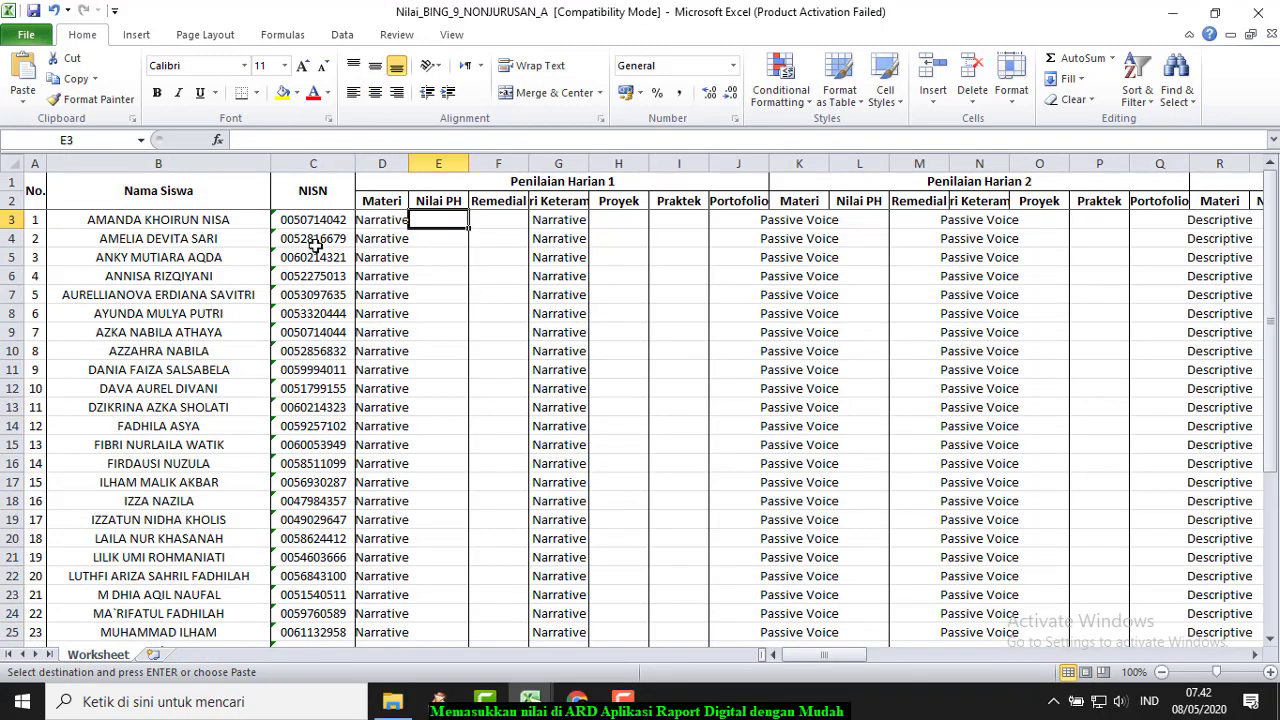
pyautogui.click(23, 96)
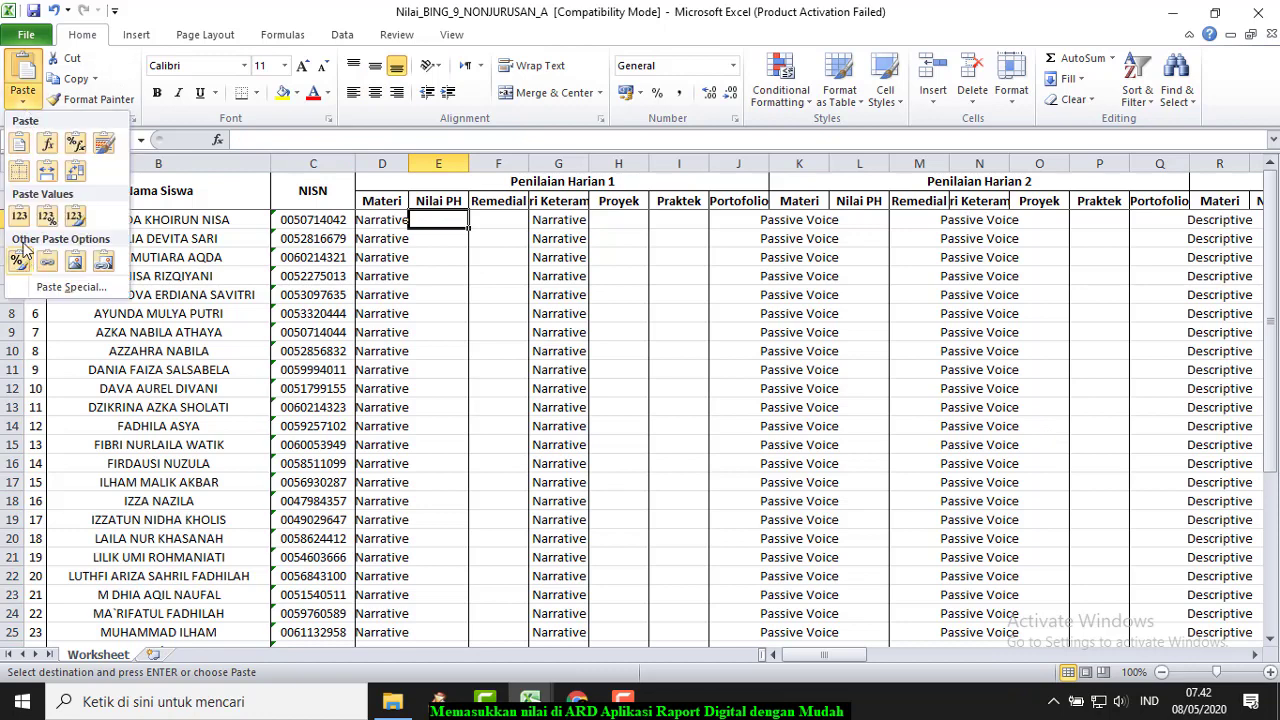
pyautogui.click(19, 218)
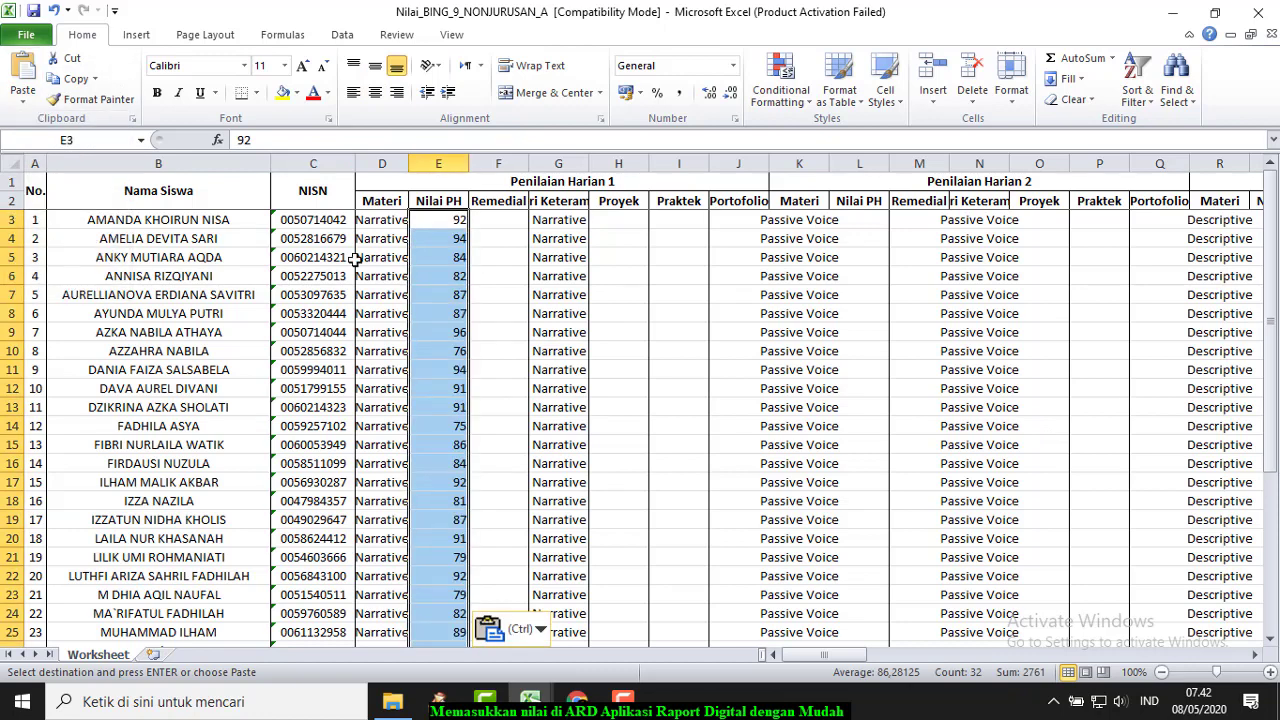
pyautogui.click(509, 222)
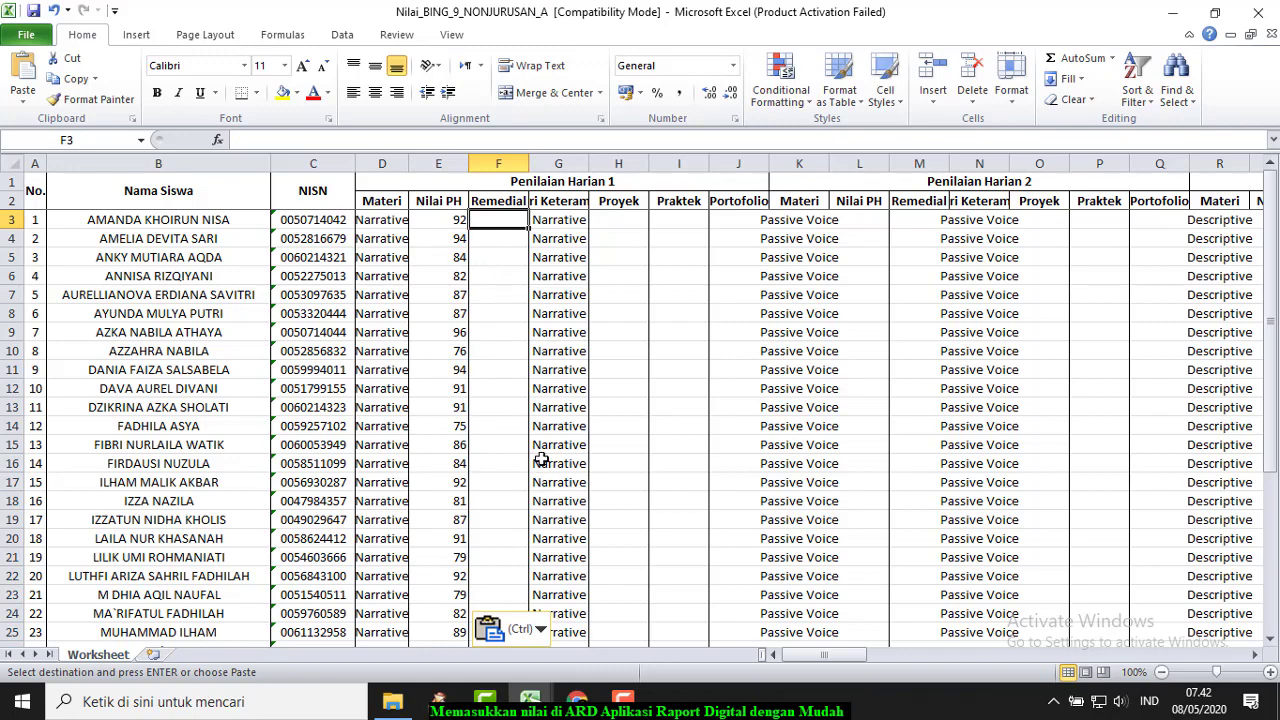
# Step: Copy all students' KD 1 J, P and F scores, I12:K43, from sheet Kls 9a of the Bahasa Inggris workbook
pyautogui.click(530, 703)
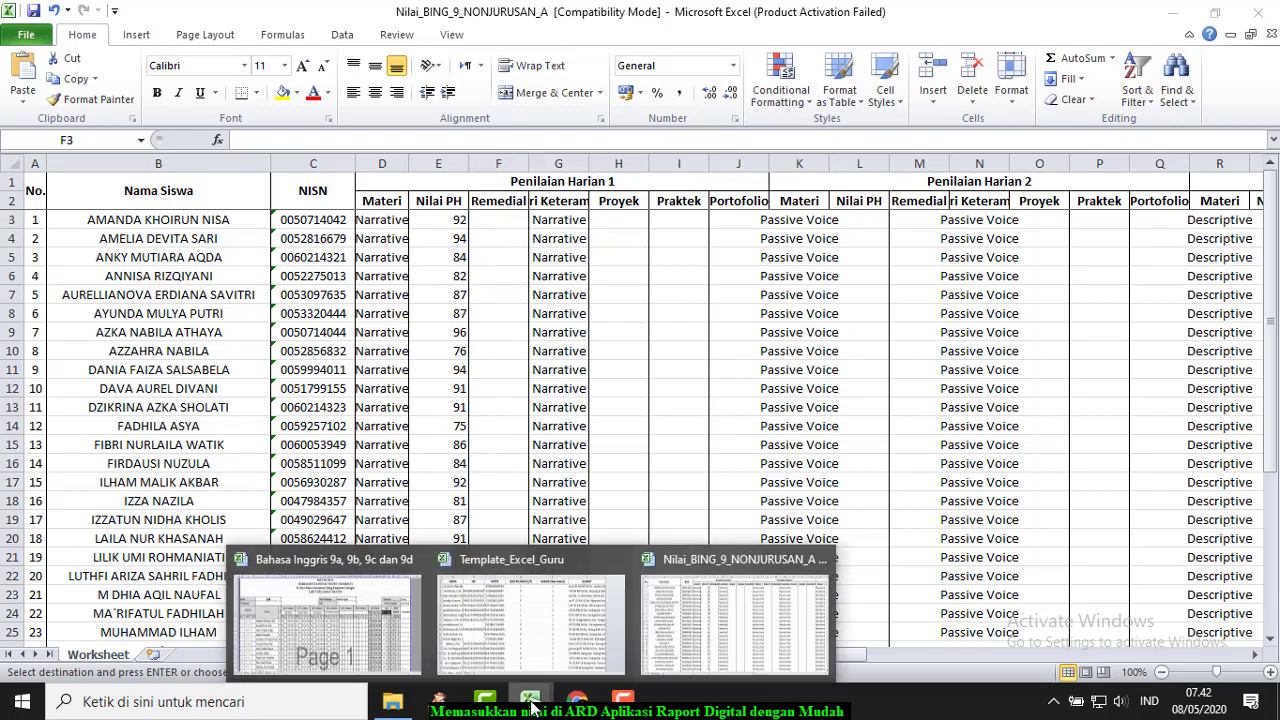
pyautogui.click(415, 630)
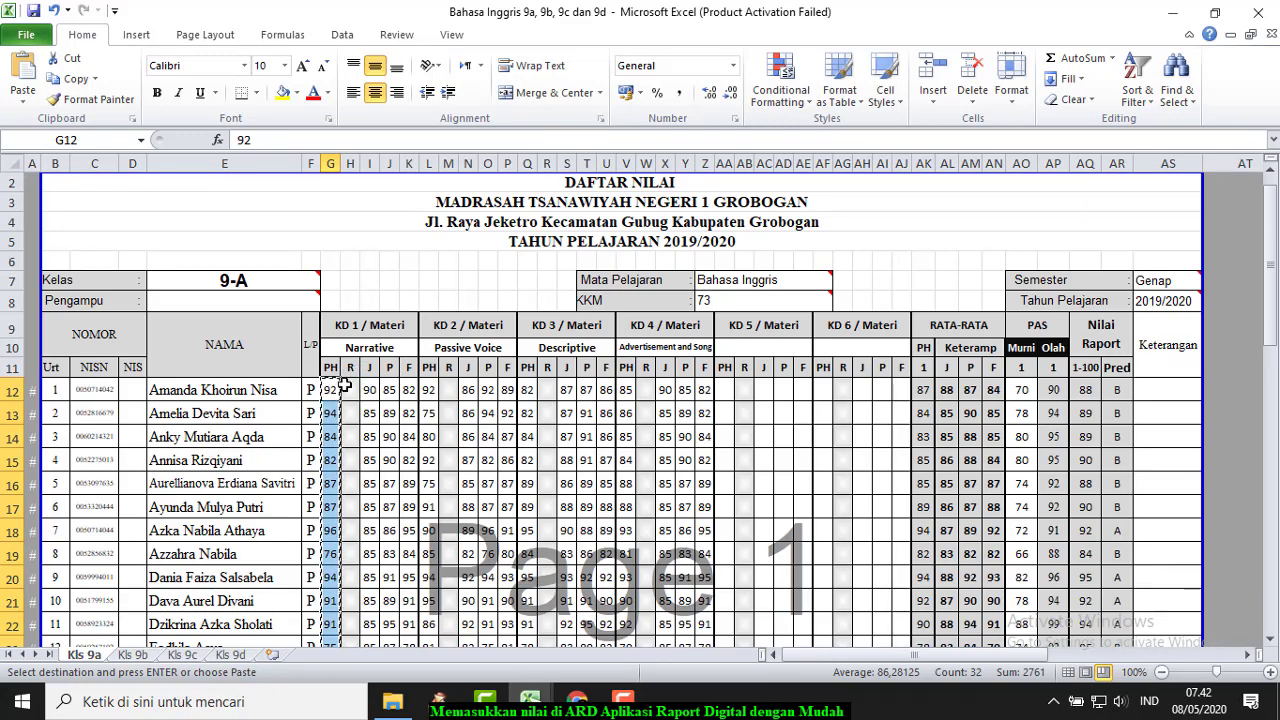
pyautogui.moveTo(344, 389); pyautogui.dragTo(347, 485)
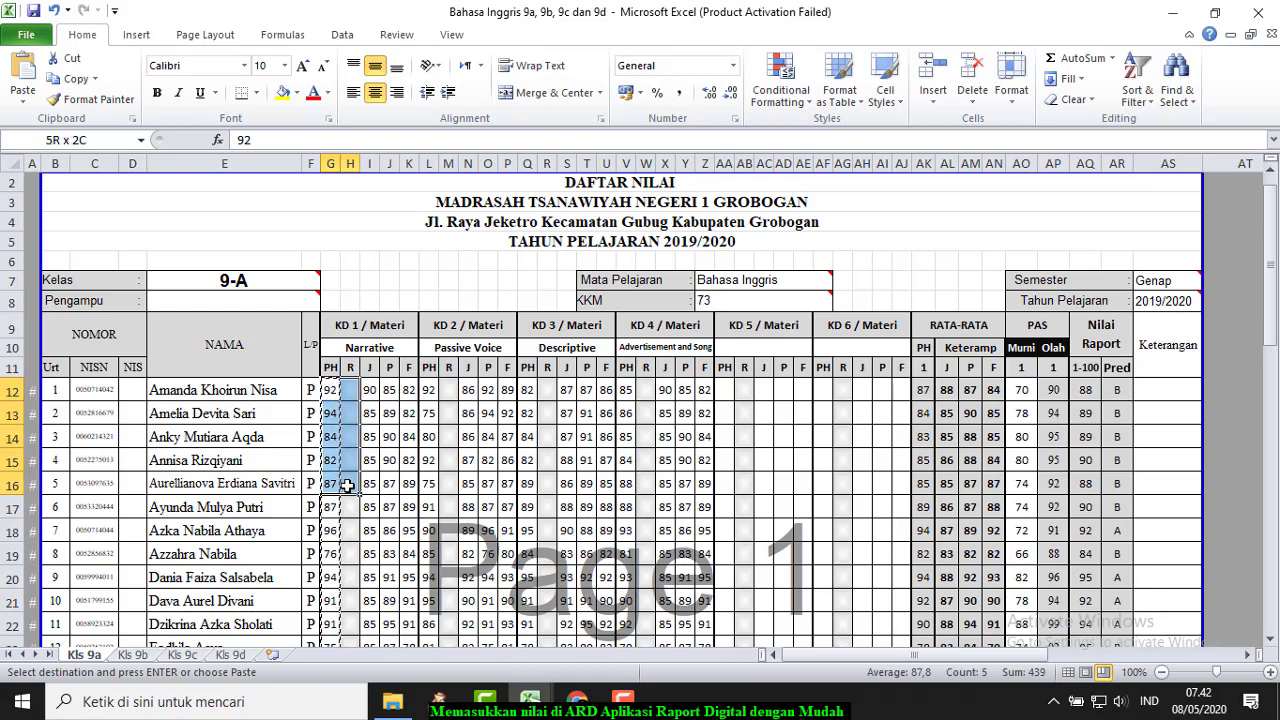
pyautogui.click(355, 414)
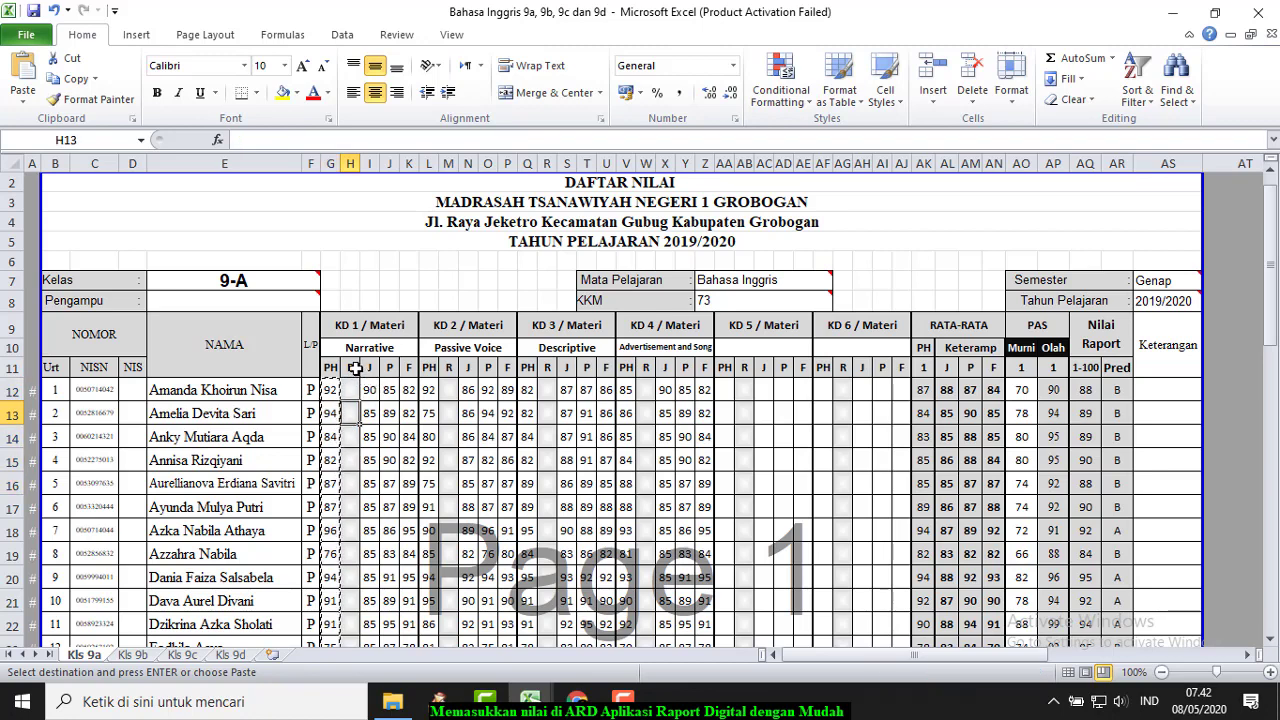
pyautogui.click(329, 390)
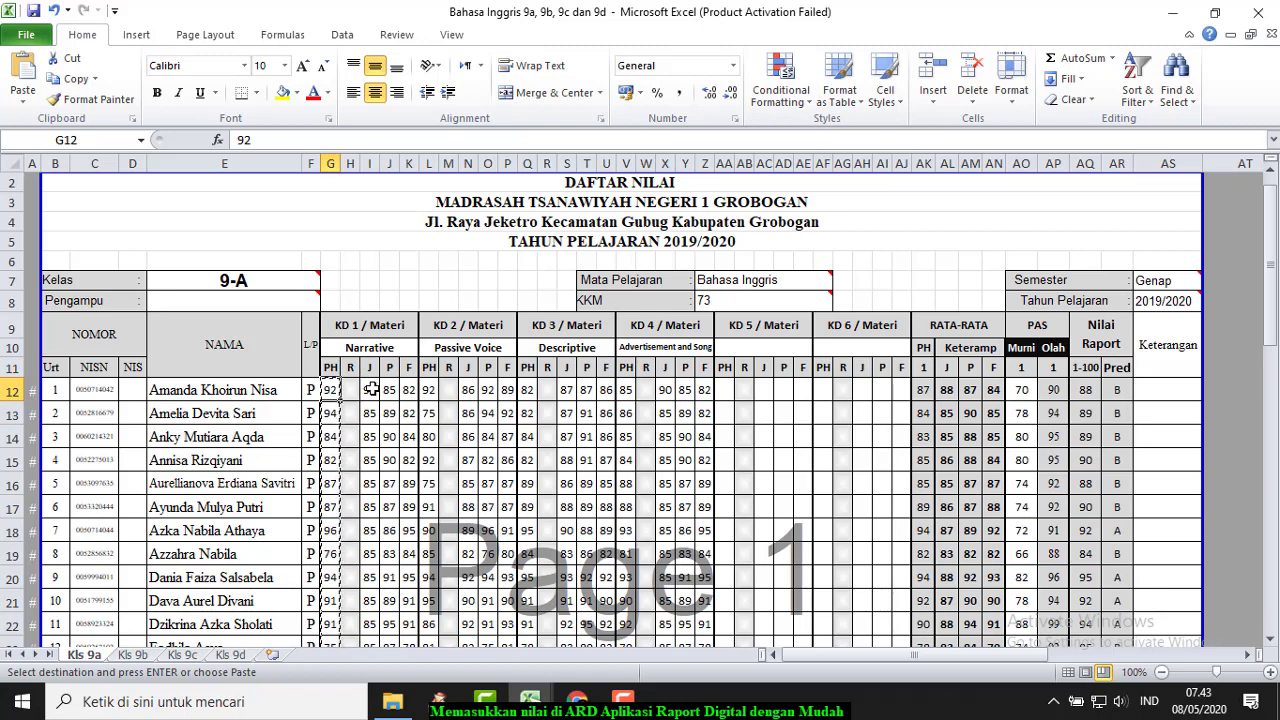
pyautogui.click(370, 390)
pyautogui.moveTo(370, 390); pyautogui.dragTo(410, 480)
pyautogui.scroll(-4, 410, 480)
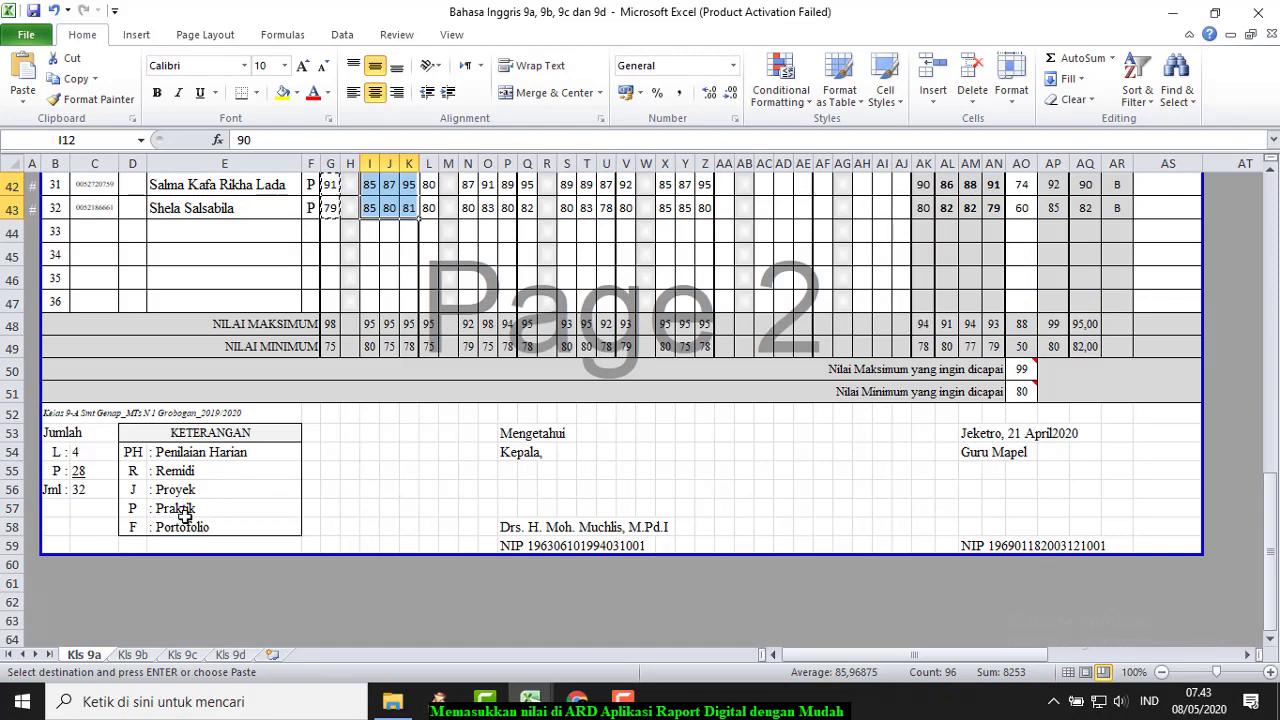
pyautogui.scroll(14, 346, 531)
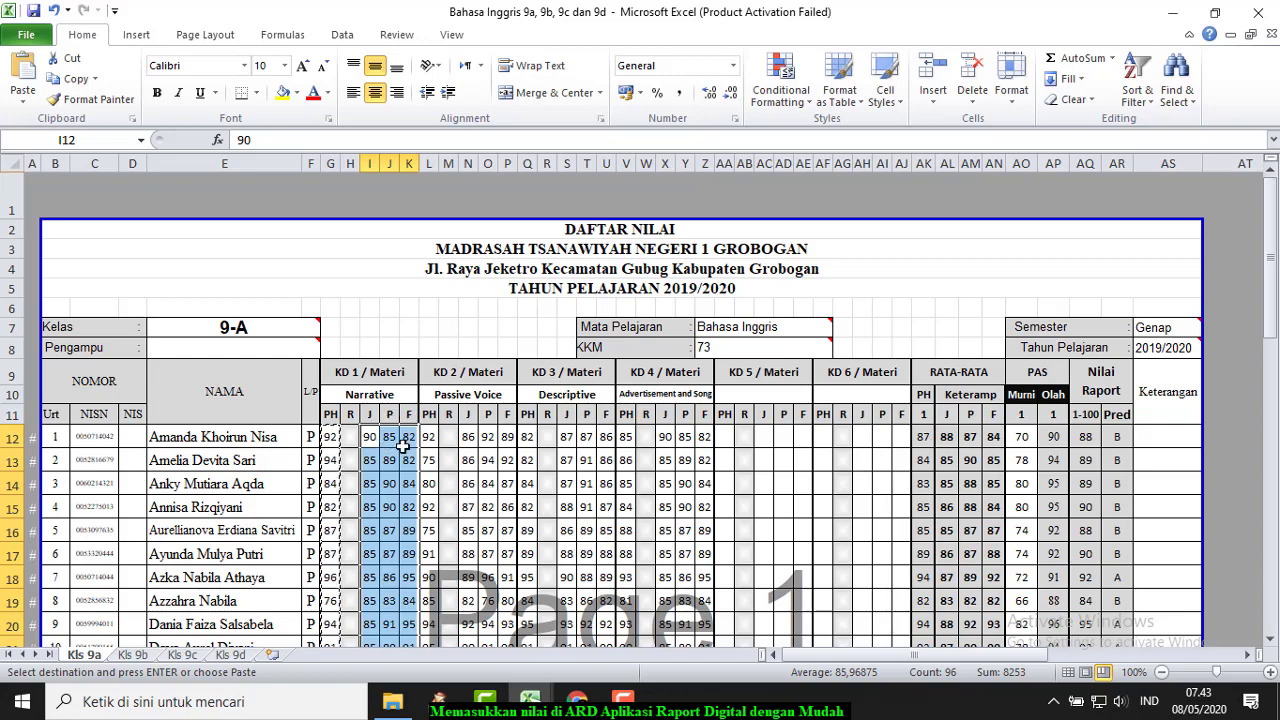
pyautogui.click(78, 85)
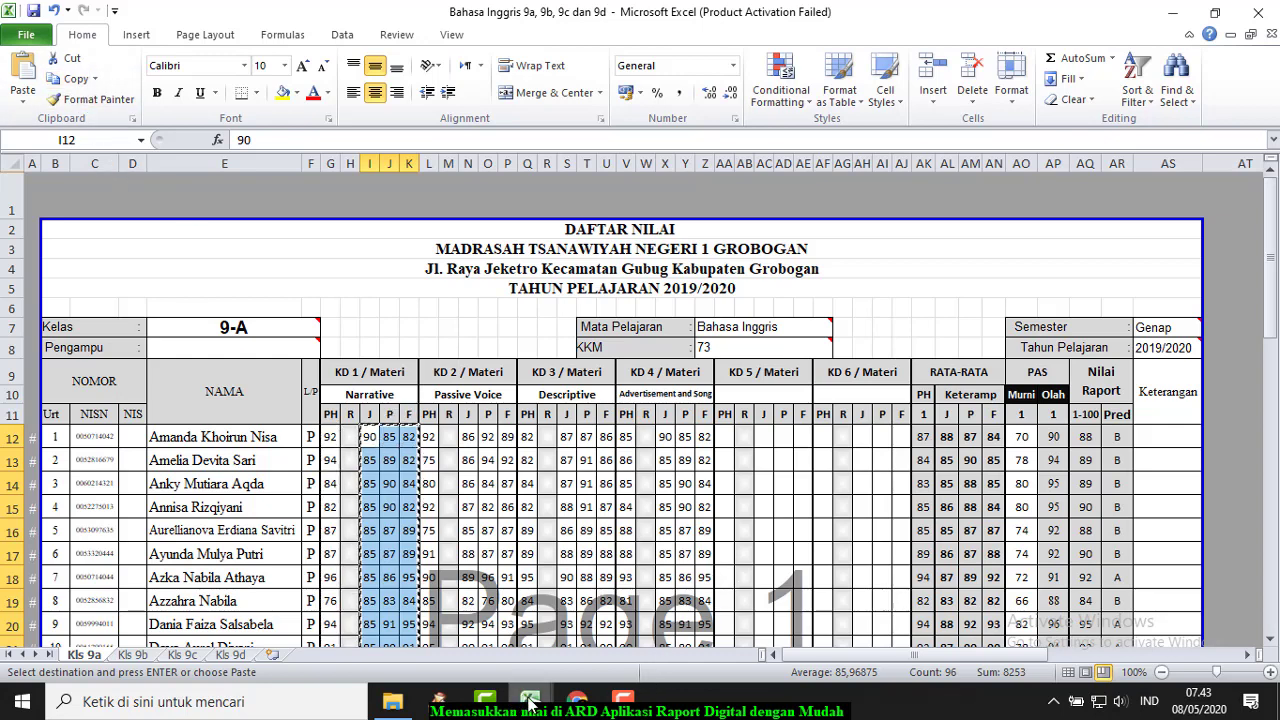
# Step: In the score template, paste the copied scores as values into Proyek, Praktek and Portofolio of Penilaian Harian 1, starting at H3
pyautogui.moveTo(530, 703)
pyautogui.click(712, 655)
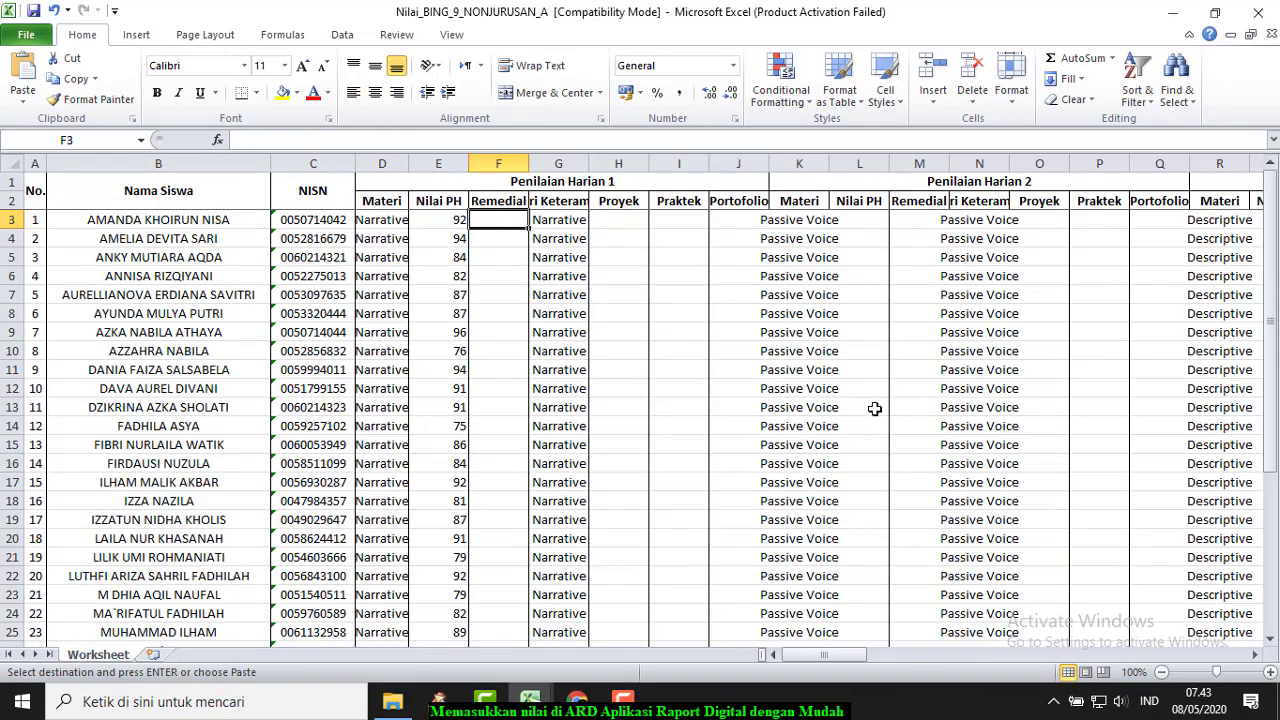
pyautogui.click(619, 217)
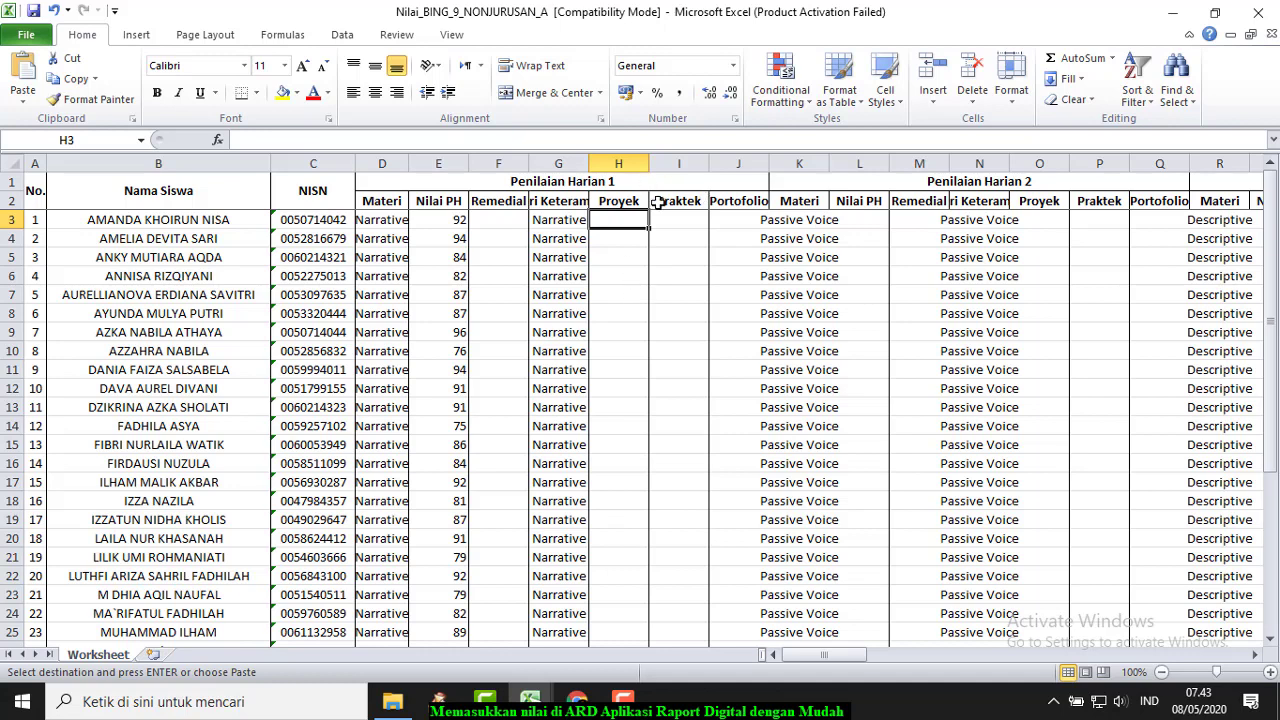
pyautogui.click(22, 105)
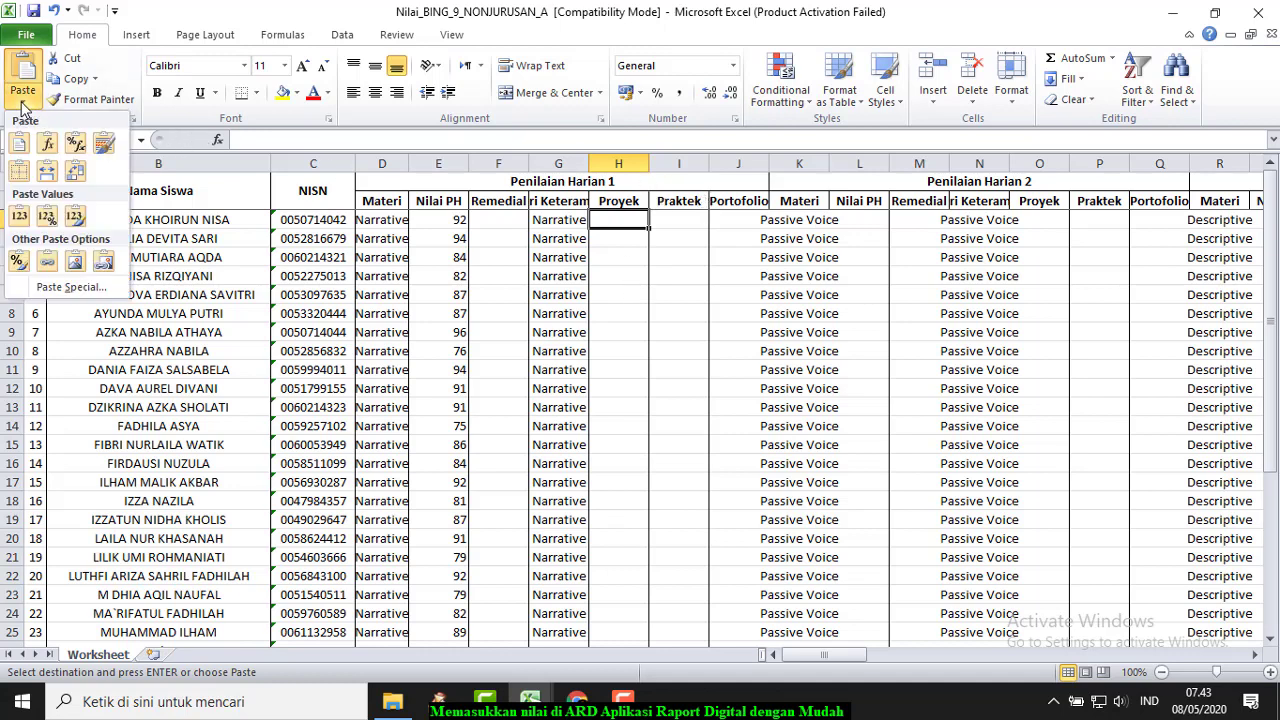
pyautogui.click(20, 222)
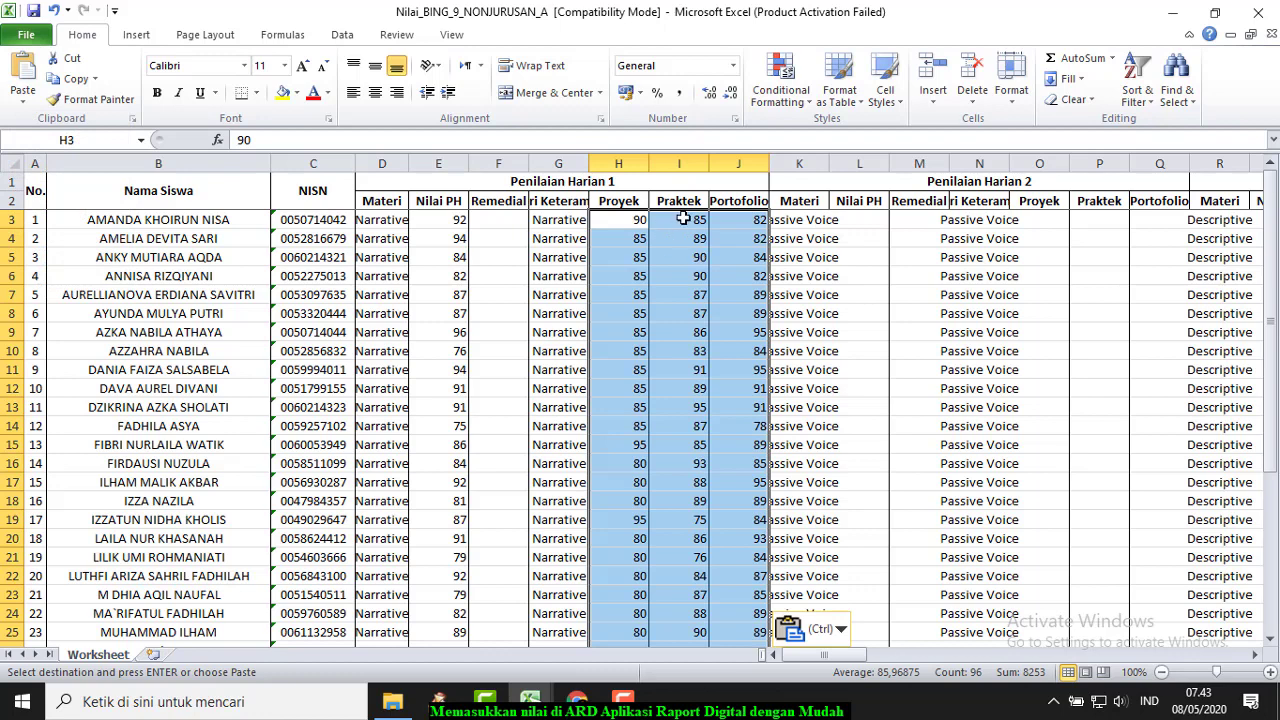
# Step: Copy the KD 2 PH scores L12:L43 from sheet Kls 9a and paste them as values into Penilaian Harian 2's Nilai PH column, starting at L3
pyautogui.click(870, 222)
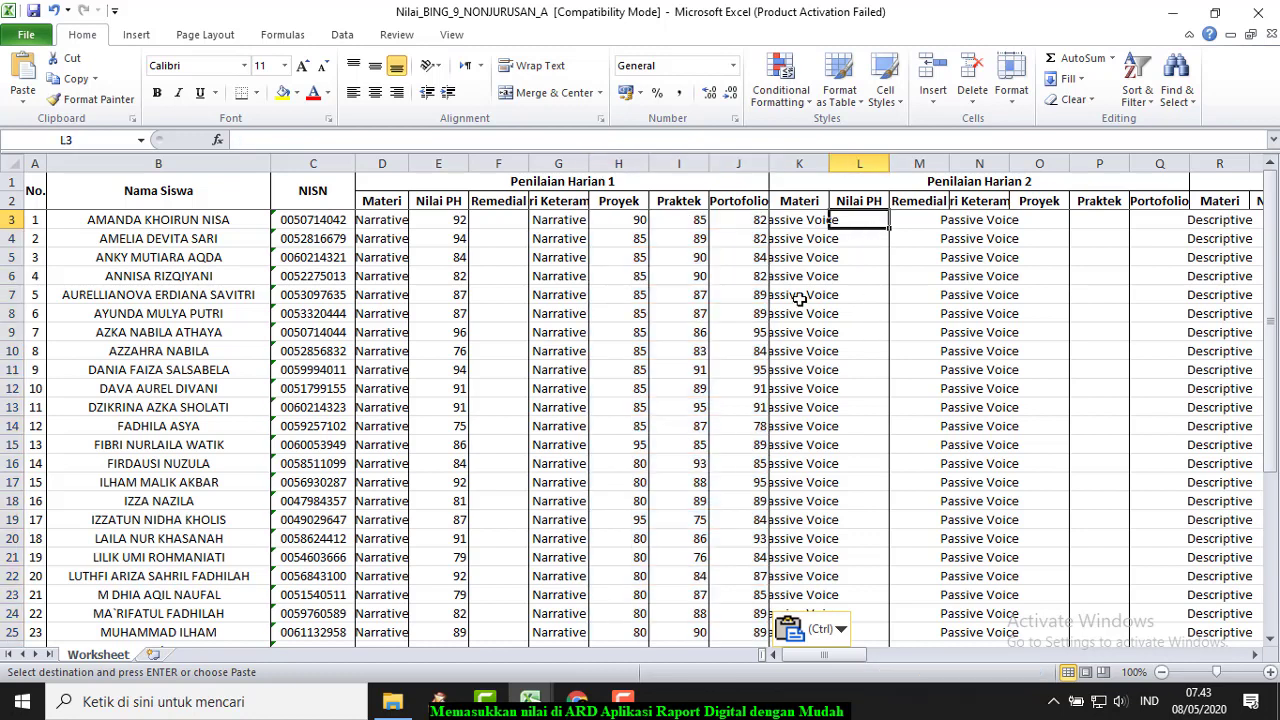
pyautogui.click(530, 701)
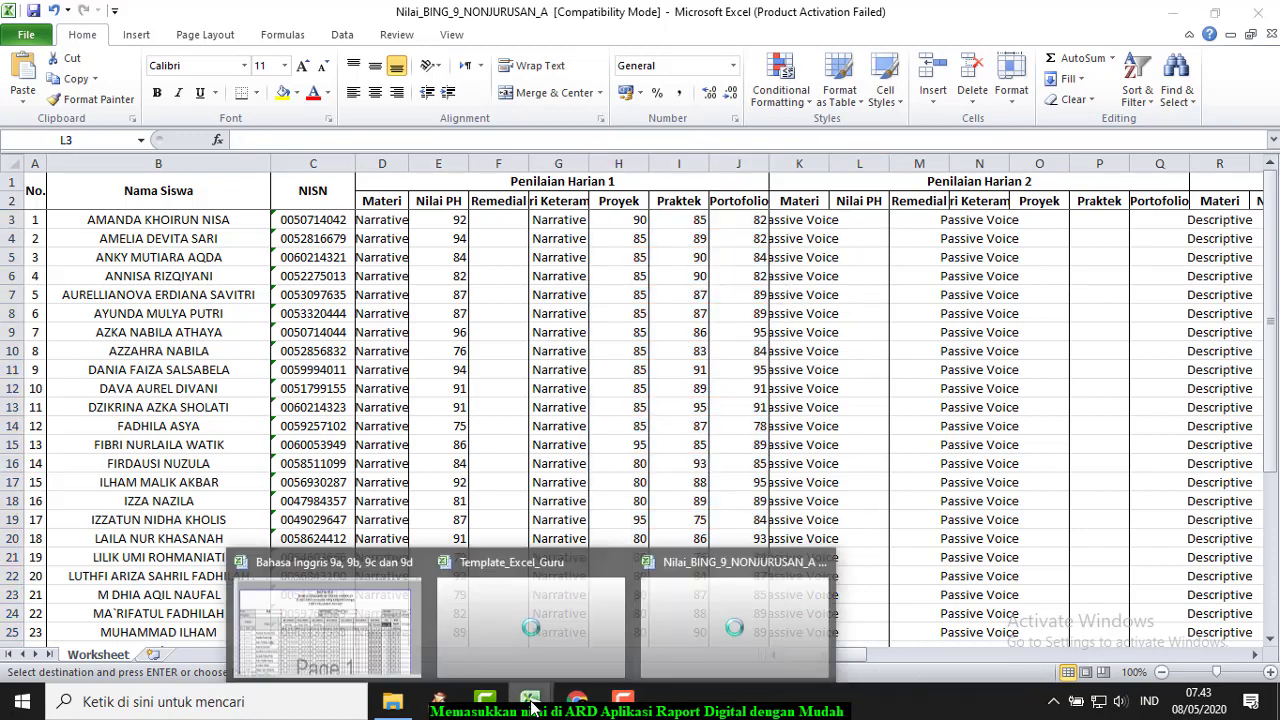
pyautogui.click(386, 646)
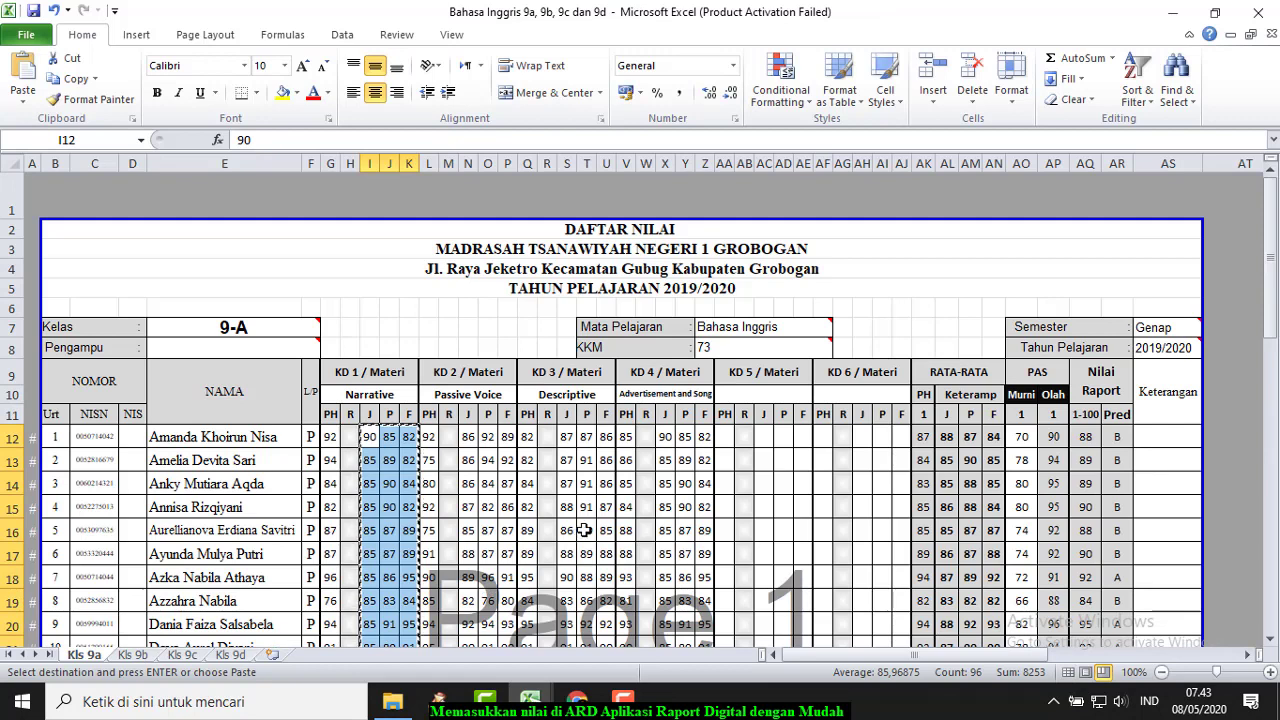
pyautogui.click(429, 437)
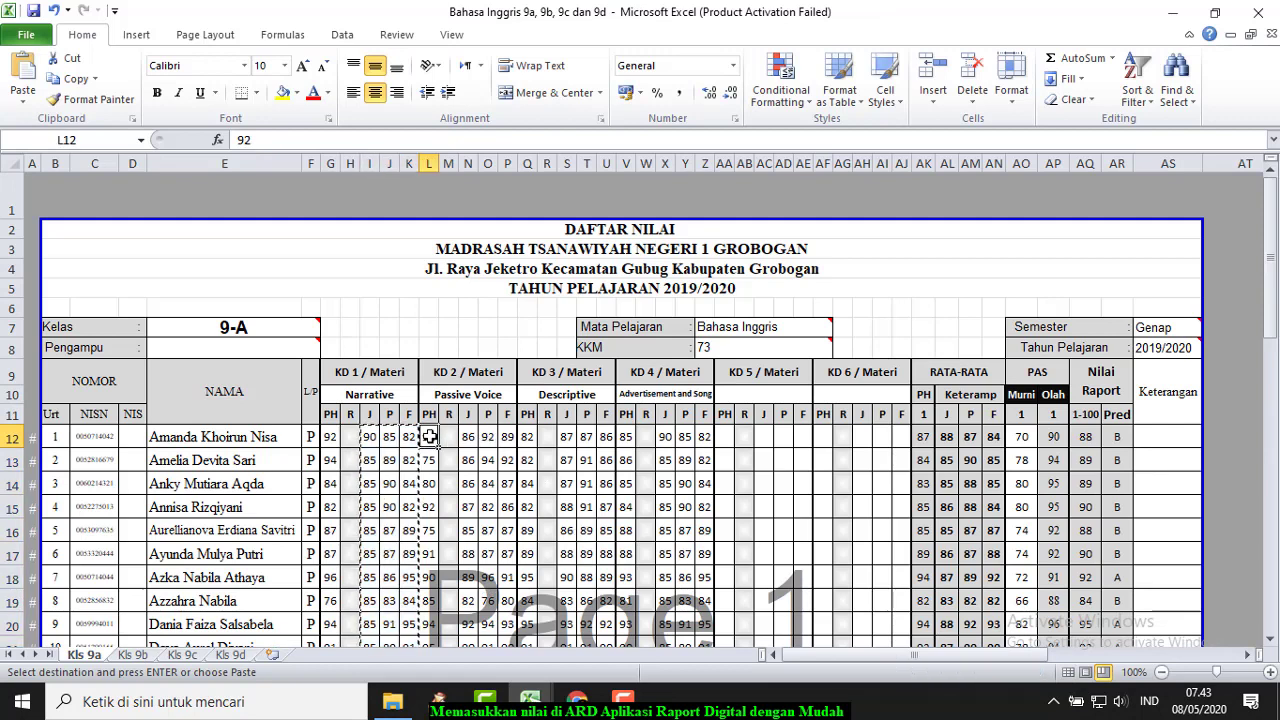
pyautogui.moveTo(429, 437); pyautogui.dragTo(430, 560)
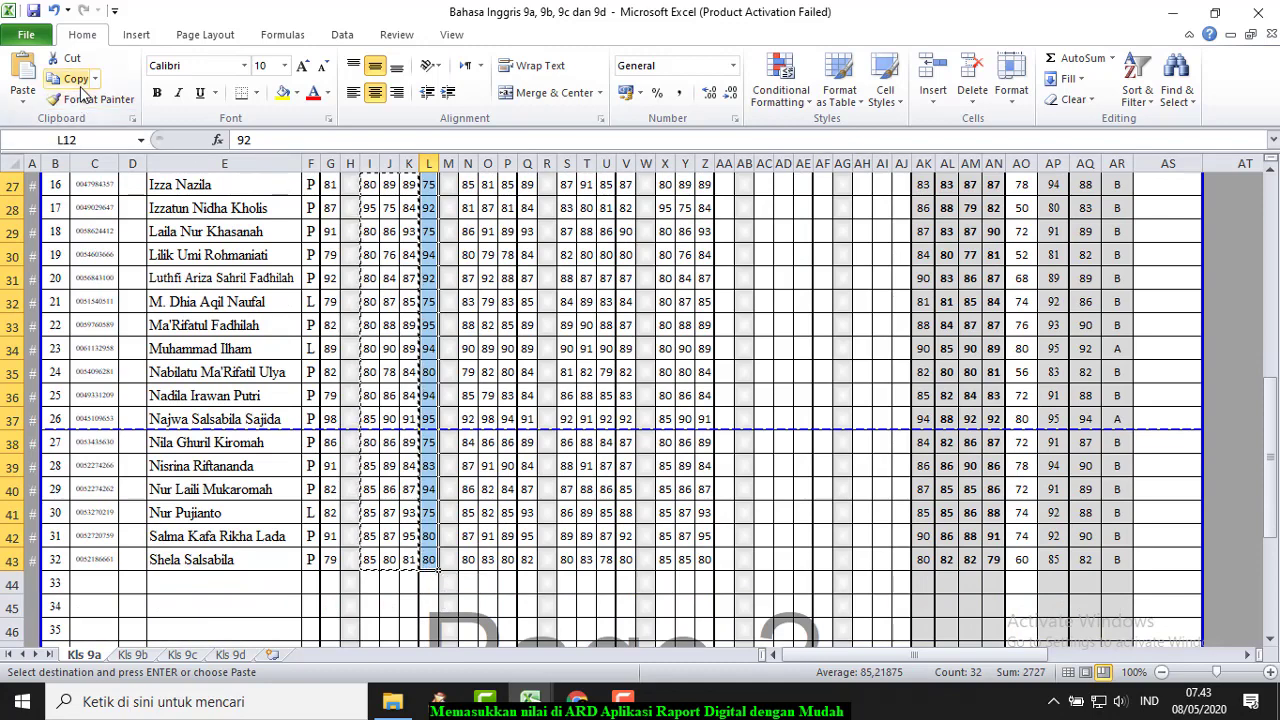
pyautogui.scroll(8, 372, 340)
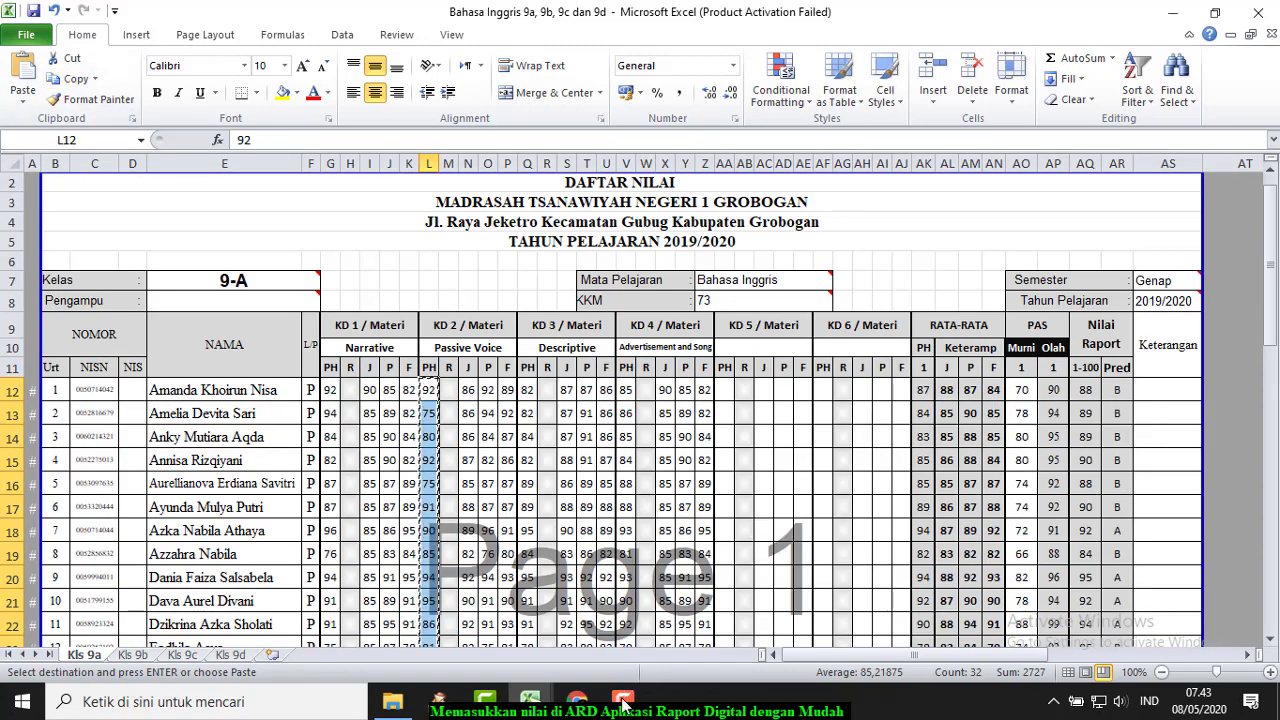
pyautogui.moveTo(538, 708)
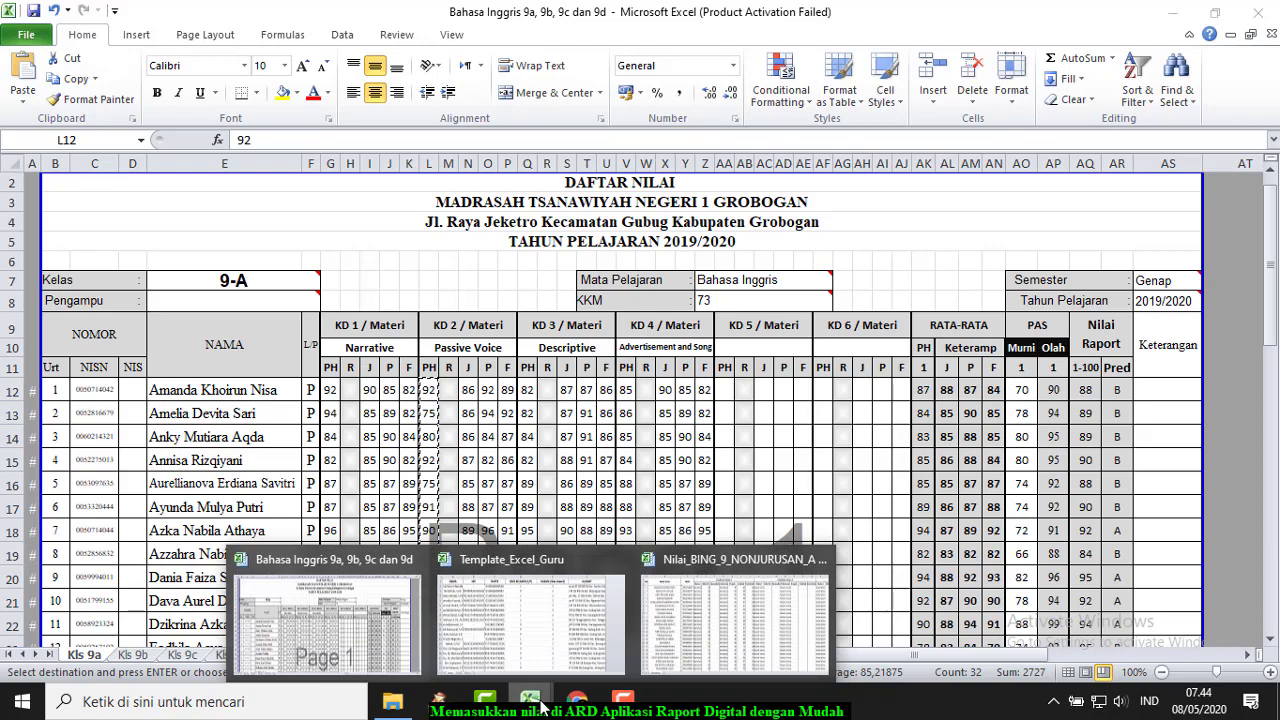
pyautogui.click(757, 649)
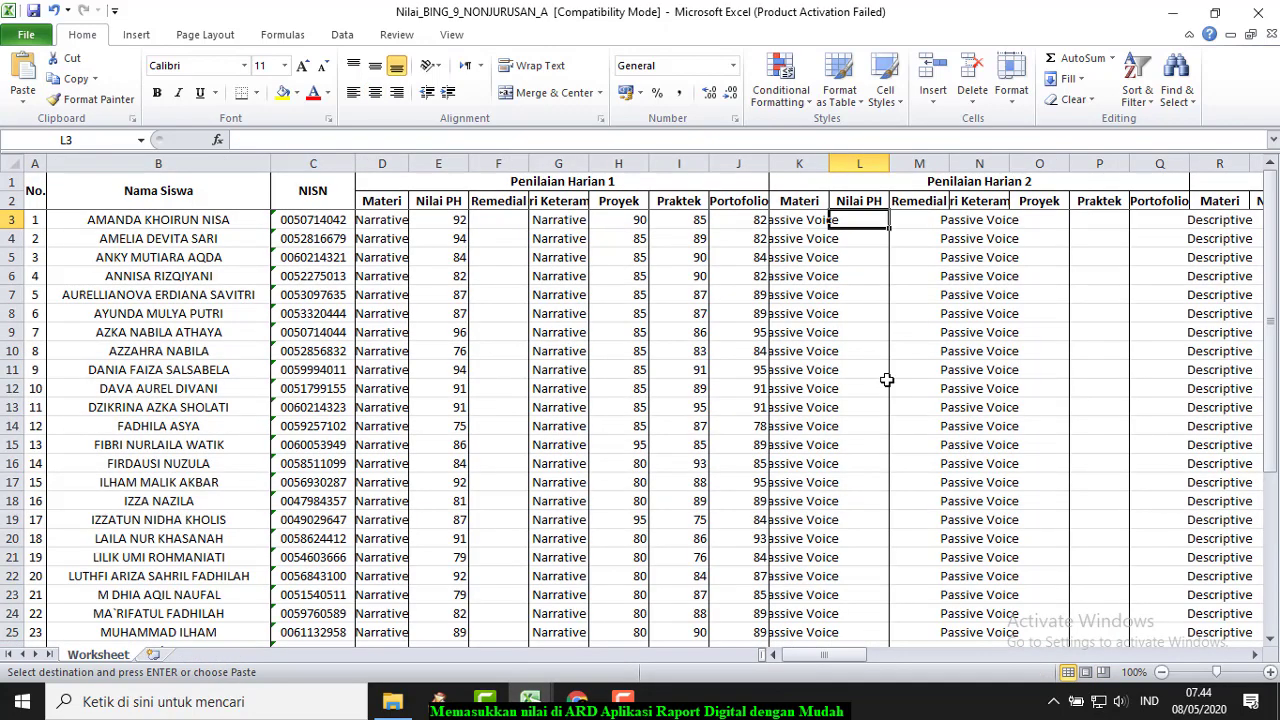
pyautogui.click(23, 98)
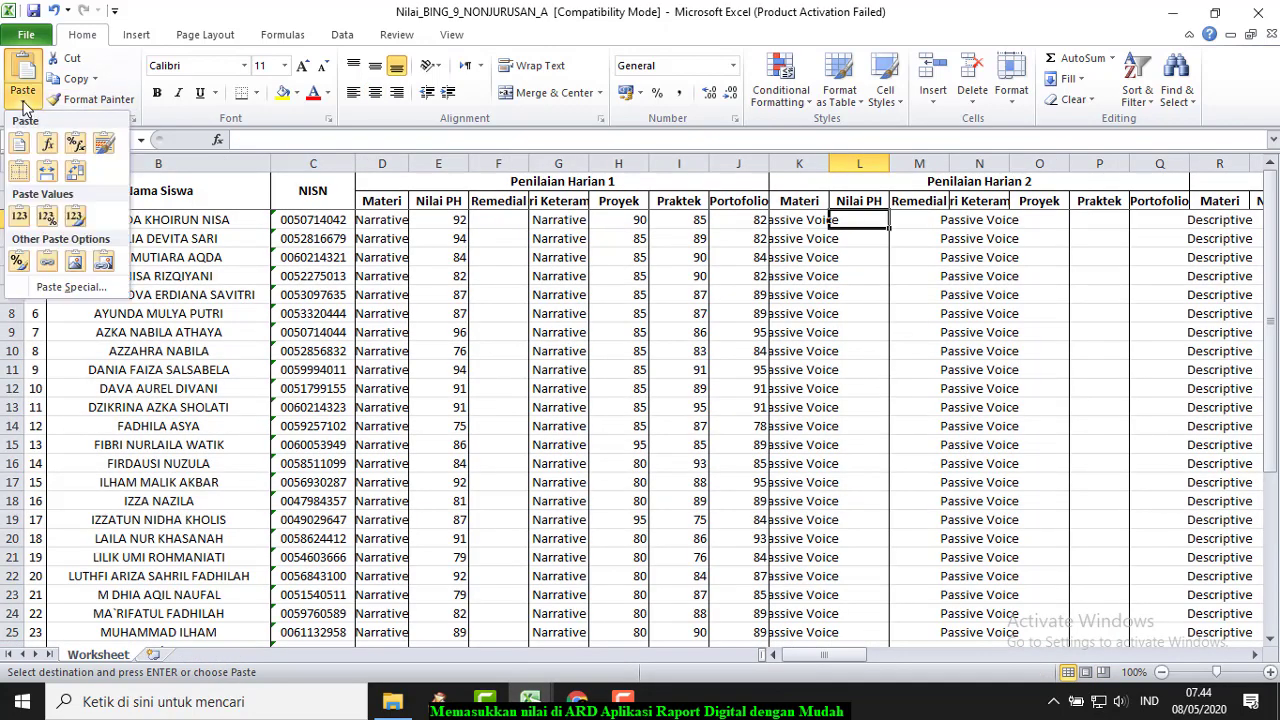
pyautogui.click(20, 217)
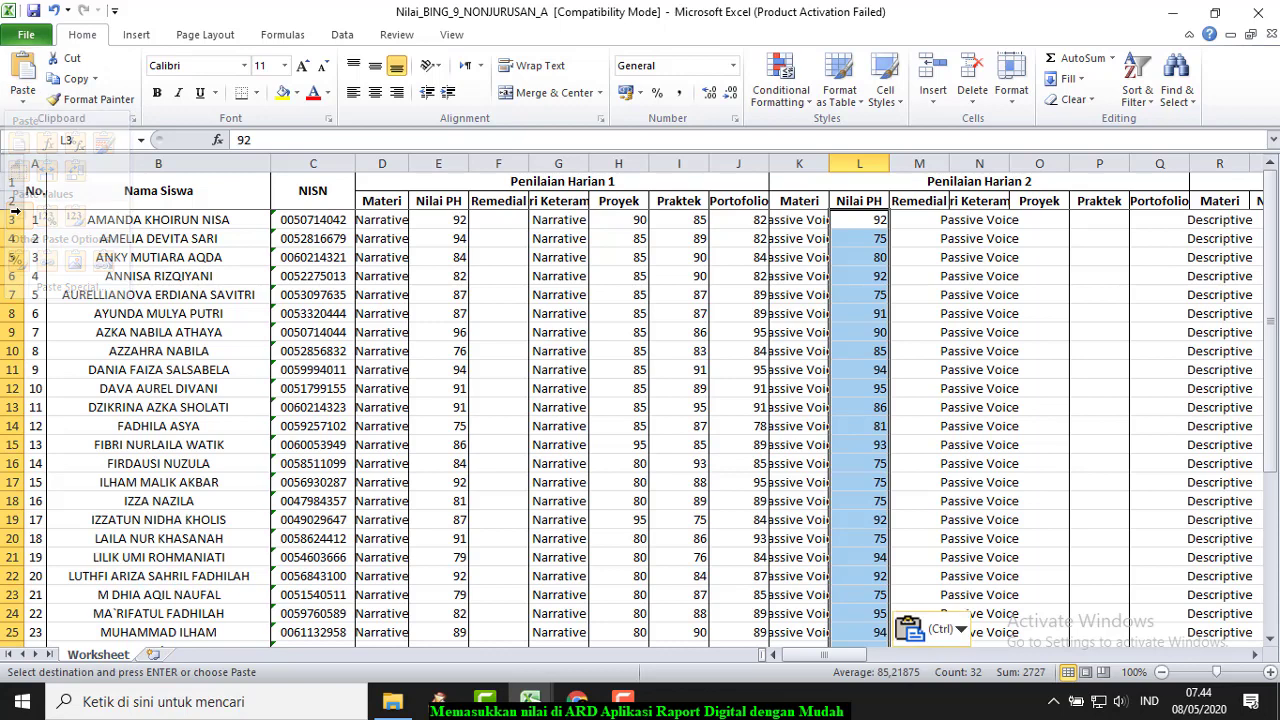
# Step: Copy the KD 2 J, P and F scores, N12:P41, from sheet Kls 9a of the Bahasa Inggris workbook
pyautogui.click(1053, 222)
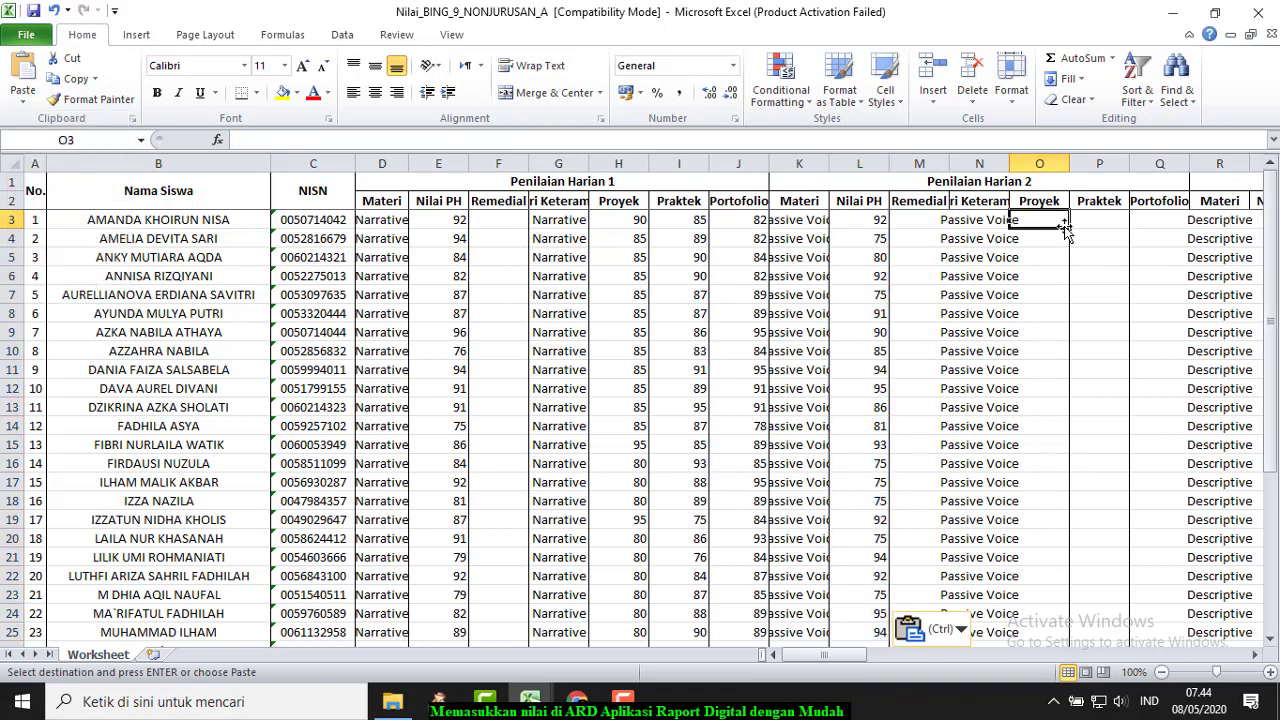
pyautogui.click(1100, 223)
pyautogui.click(1160, 222)
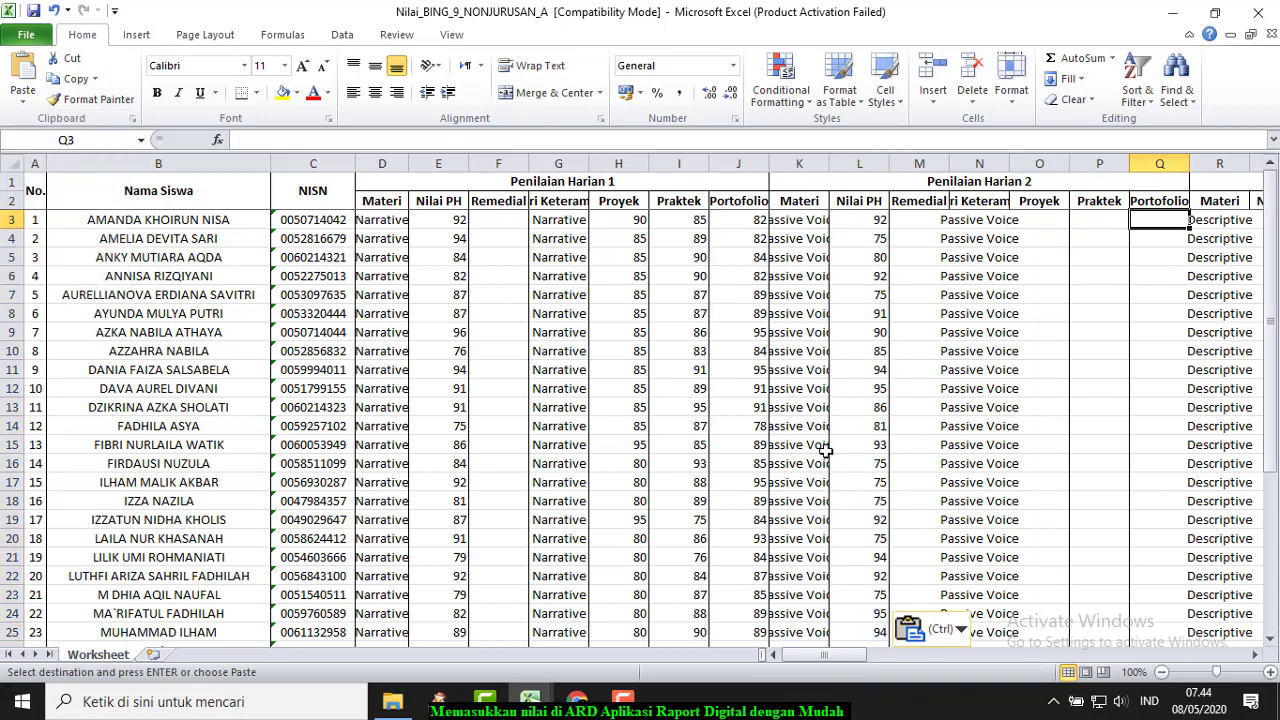
pyautogui.click(530, 700)
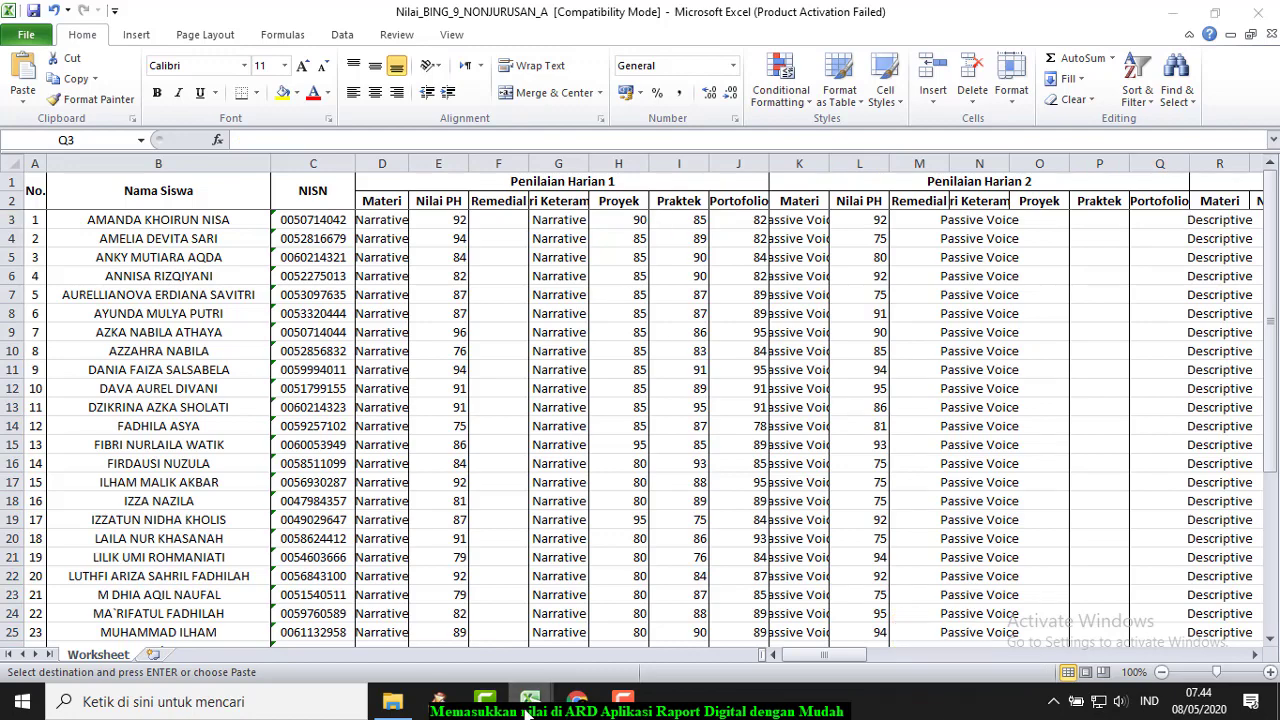
pyautogui.click(425, 670)
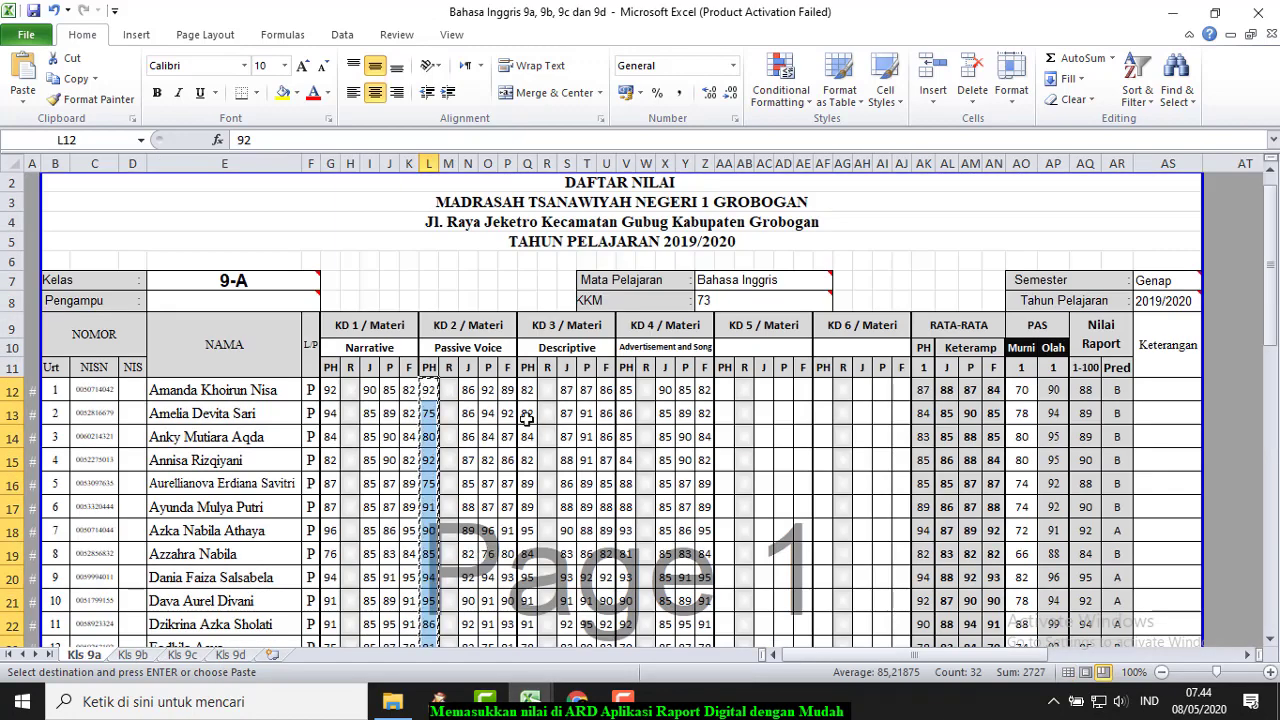
pyautogui.moveTo(468, 390); pyautogui.dragTo(508, 622)
pyautogui.scroll(7, 508, 620)
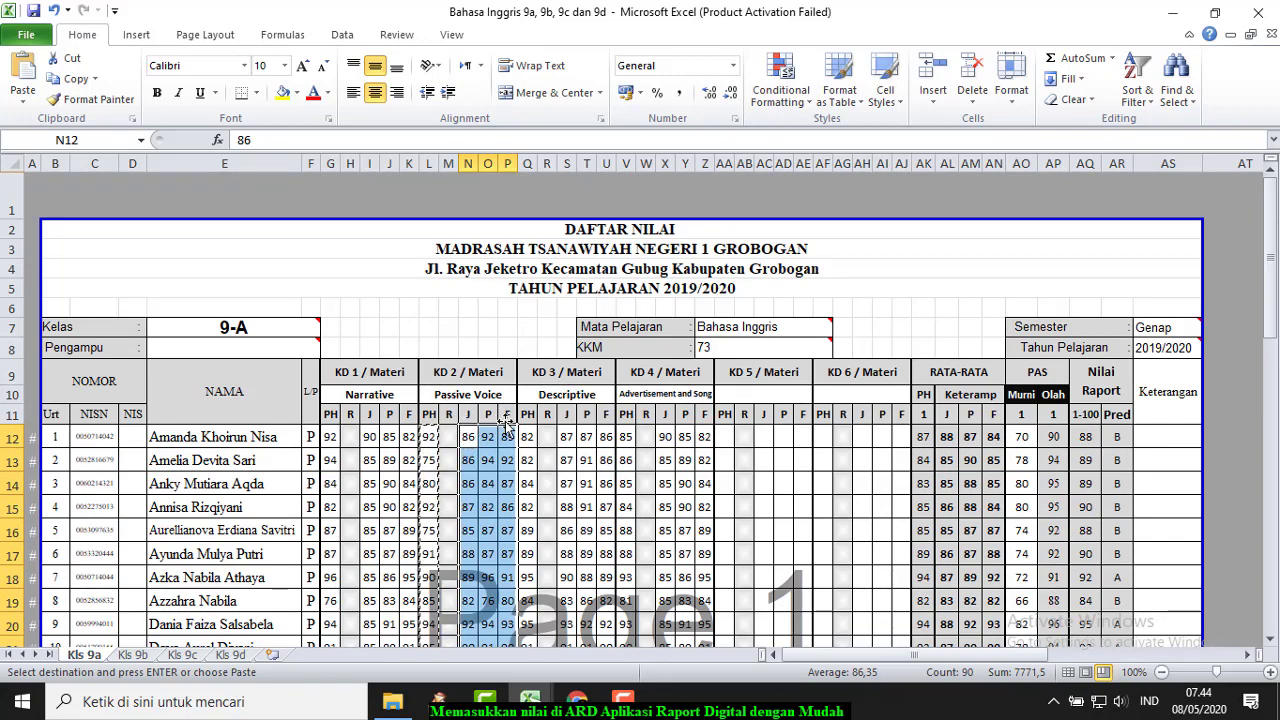
pyautogui.click(75, 80)
# Step: In the score template, paste the copied scores as values into Proyek, Praktek and Portofolio of Penilaian Harian 2, starting at O3
pyautogui.click(533, 703)
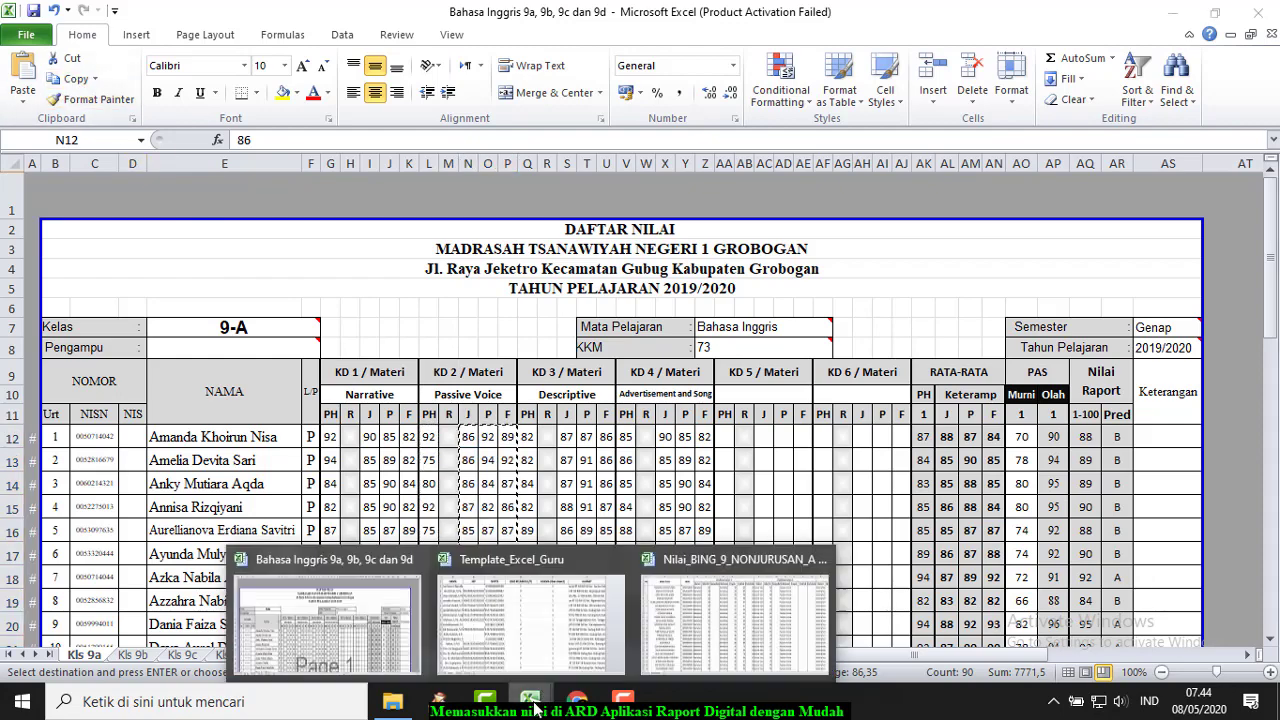
pyautogui.click(707, 645)
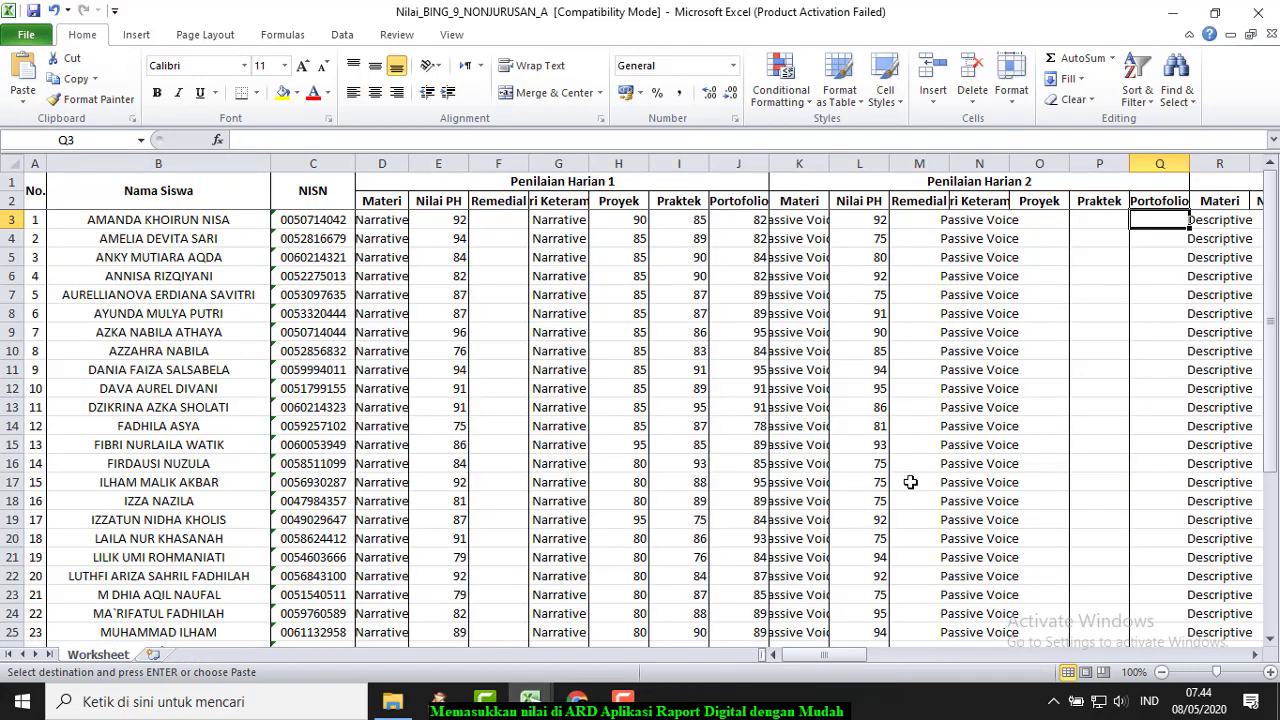
pyautogui.click(1045, 216)
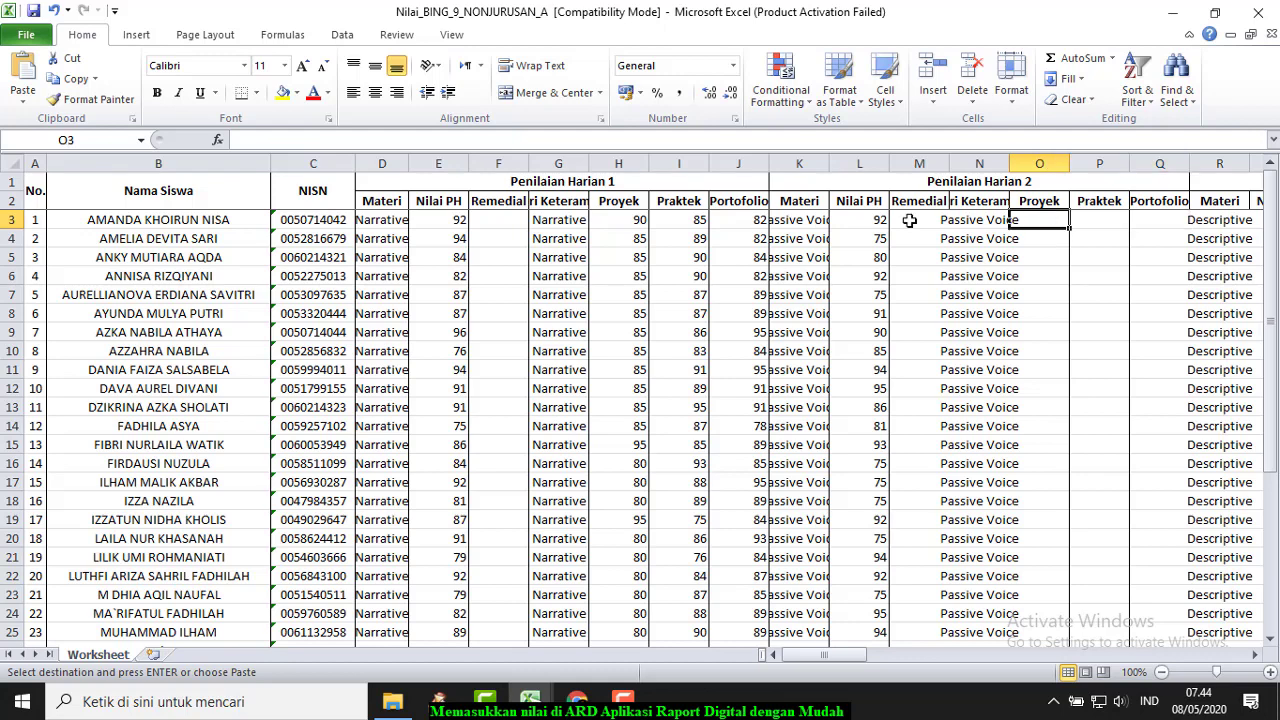
pyautogui.click(23, 95)
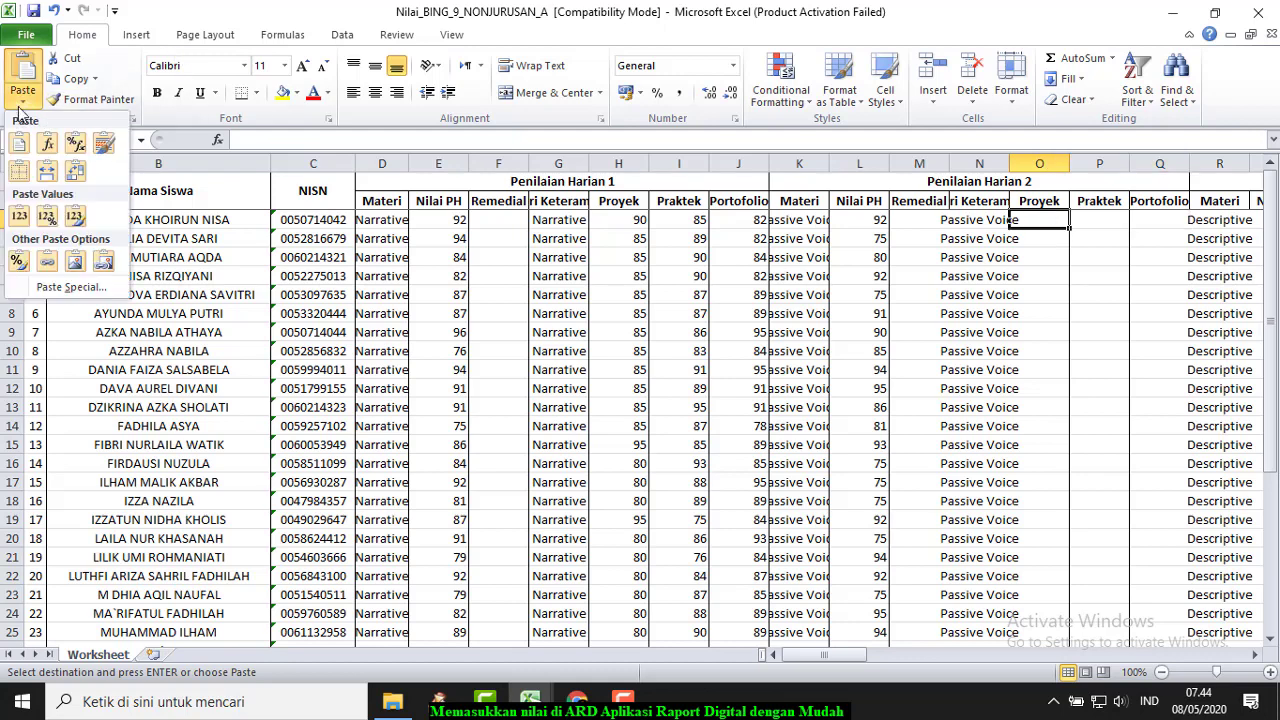
pyautogui.click(19, 217)
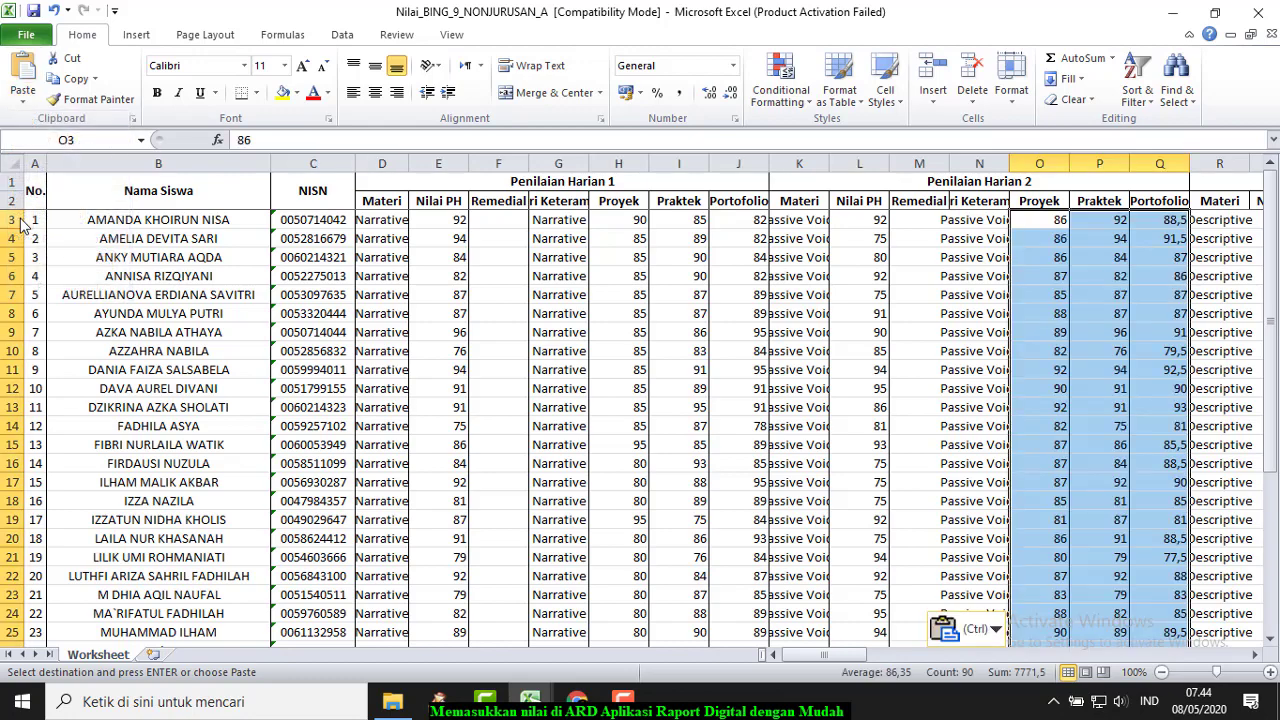
# Step: Select S3 in the template as the destination and copy the KD 3 PH scores, Q12:Q43, from sheet Kls 9a of the Bahasa Inggris workbook
pyautogui.click(1255, 655)
pyautogui.click(1255, 655)
pyautogui.click(1255, 655)
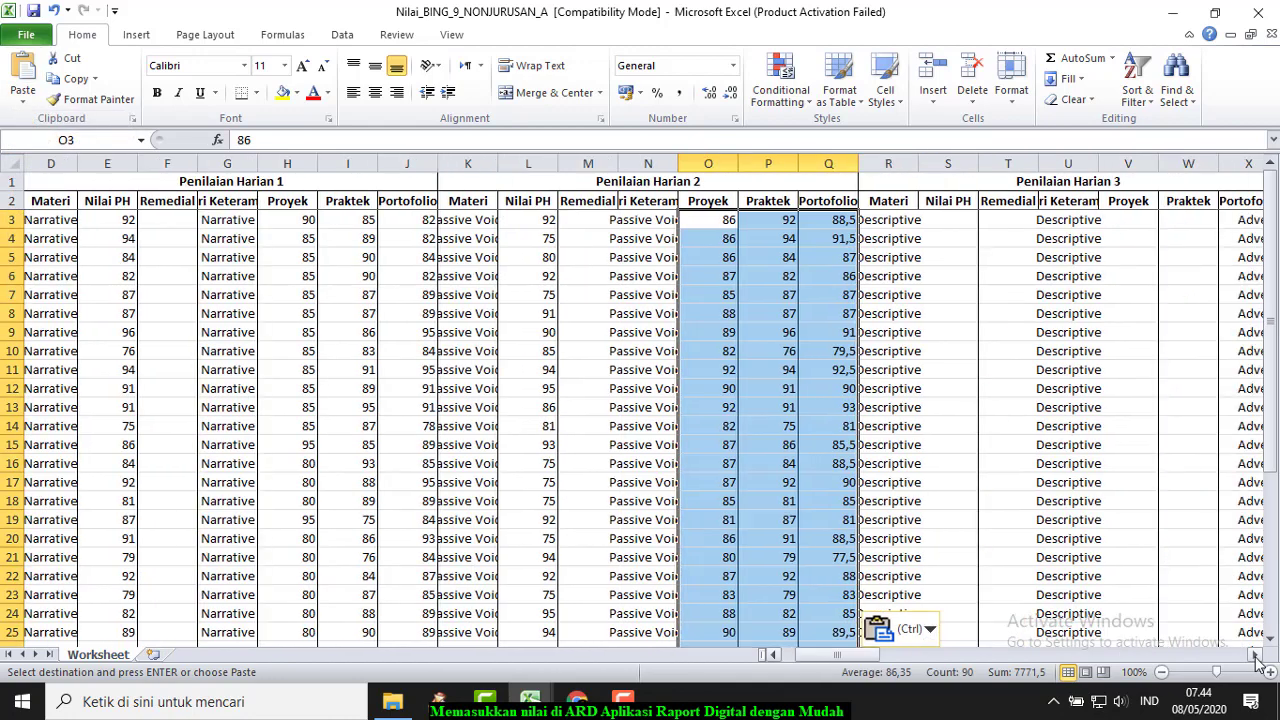
pyautogui.click(1255, 655)
pyautogui.click(1255, 655)
pyautogui.click(1255, 655)
pyautogui.click(1255, 655)
pyautogui.click(1255, 655)
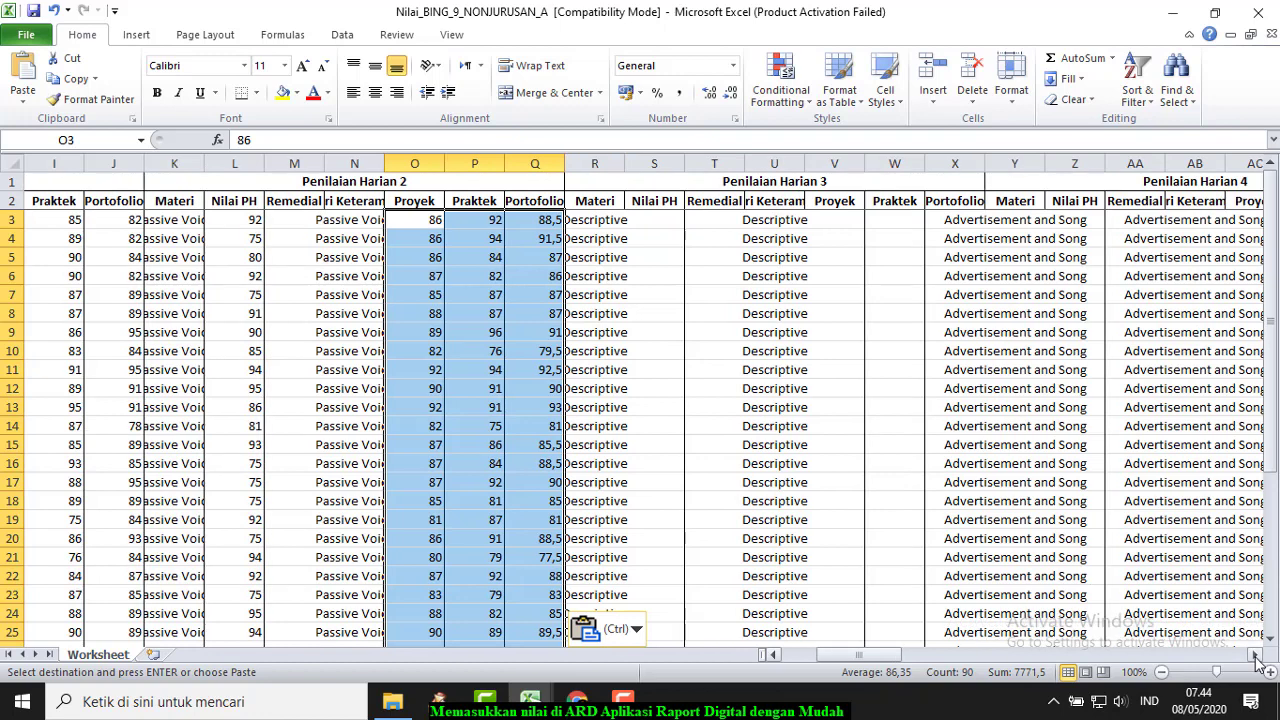
pyautogui.click(651, 220)
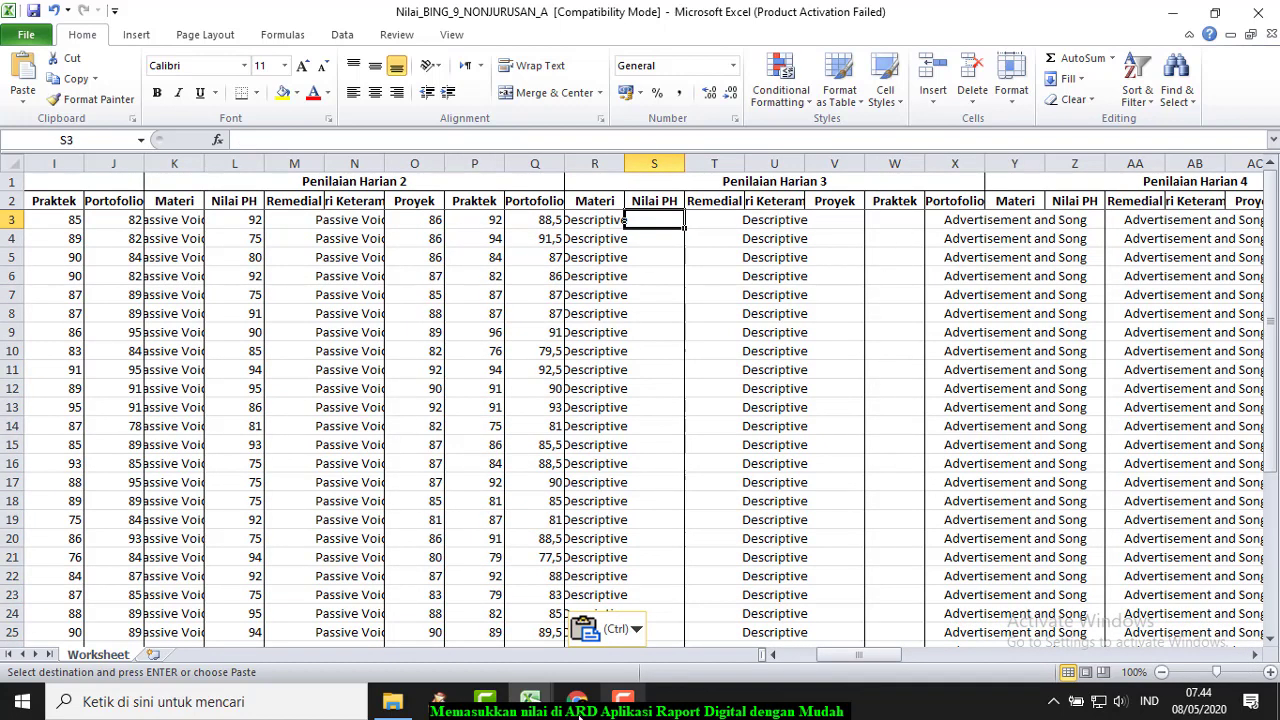
pyautogui.moveTo(533, 710)
pyautogui.click(335, 612)
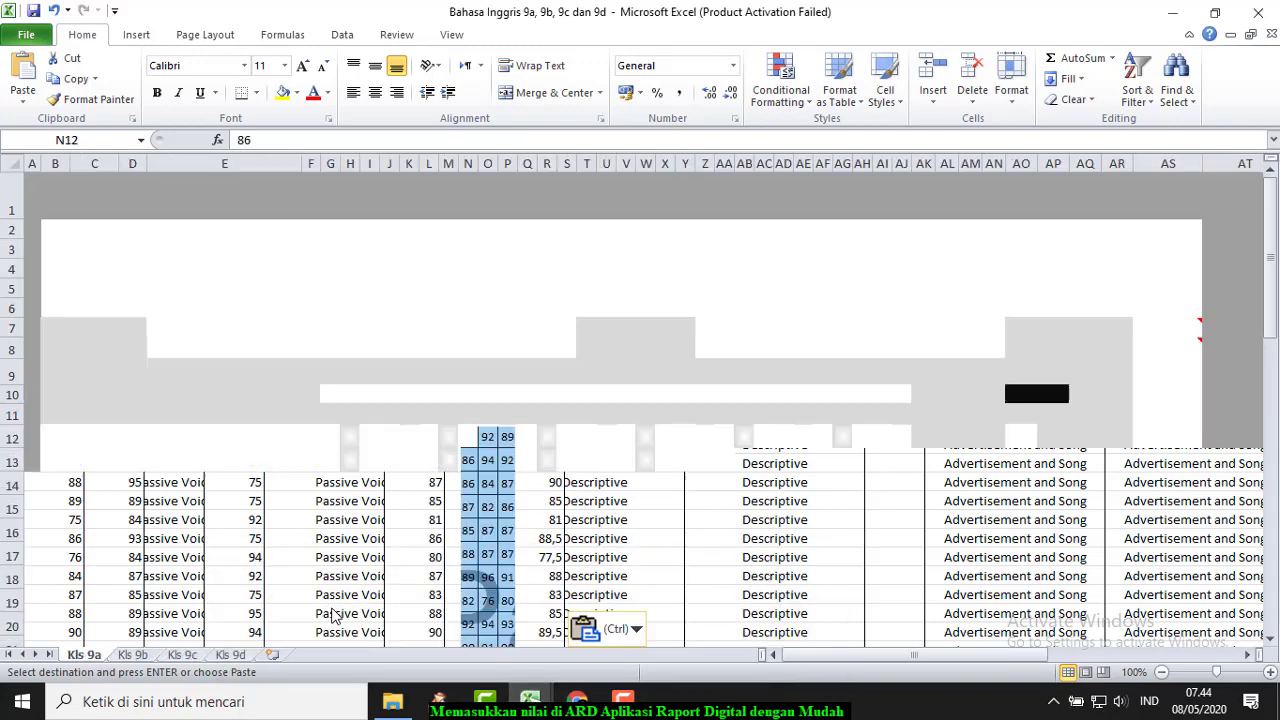
pyautogui.moveTo(527, 437); pyautogui.dragTo(531, 541)
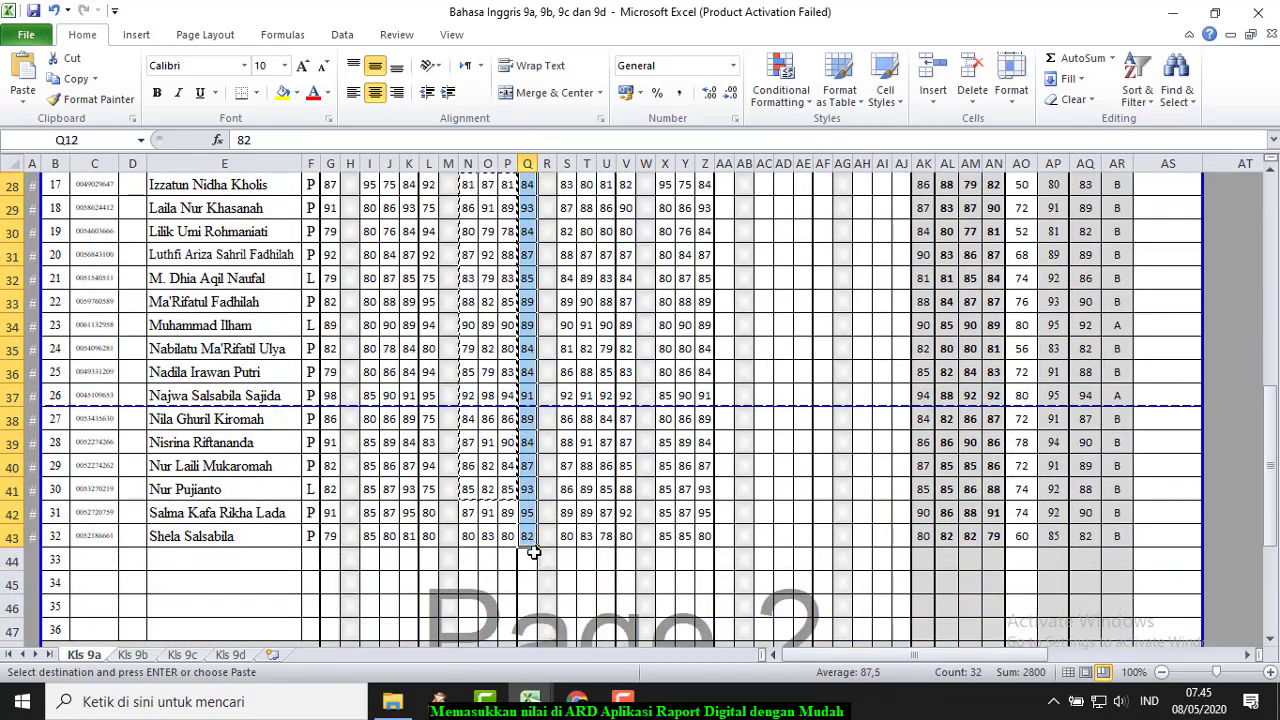
pyautogui.click(77, 81)
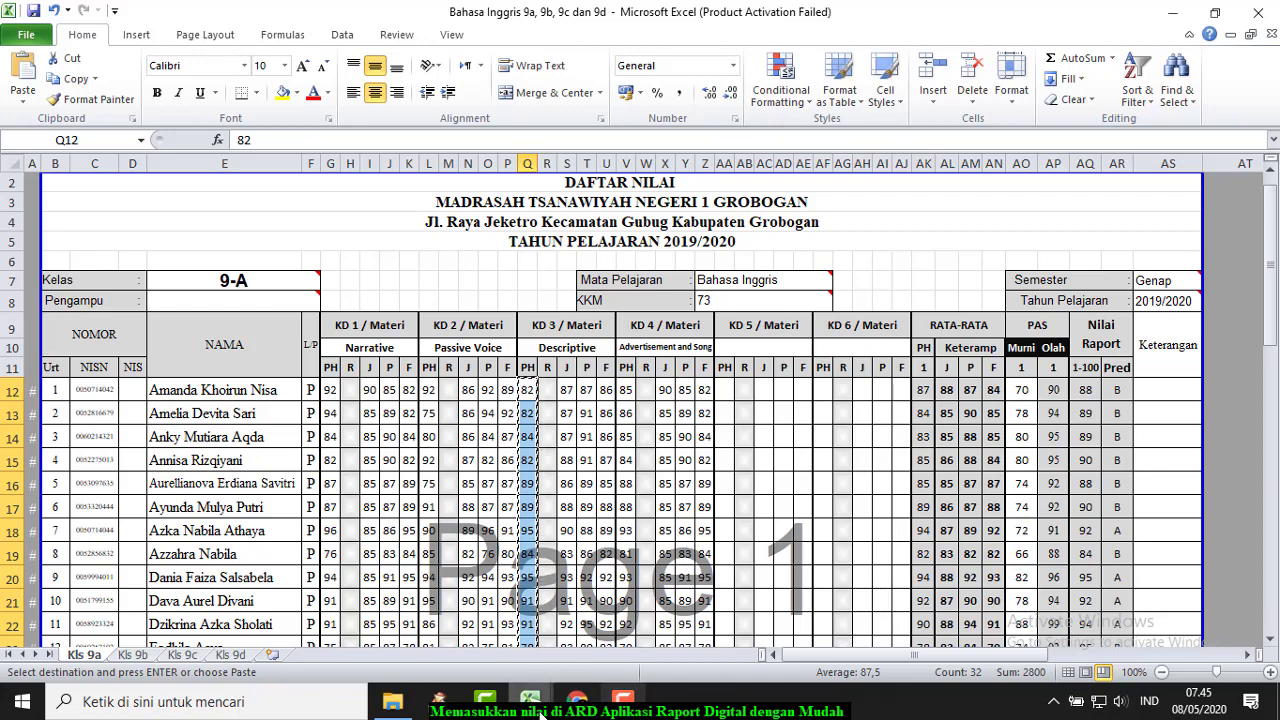
# Step: Paste the copied KD 3 PH scores as values into the template's Nilai PH column of Penilaian Harian 3, starting at S3
pyautogui.moveTo(537, 712)
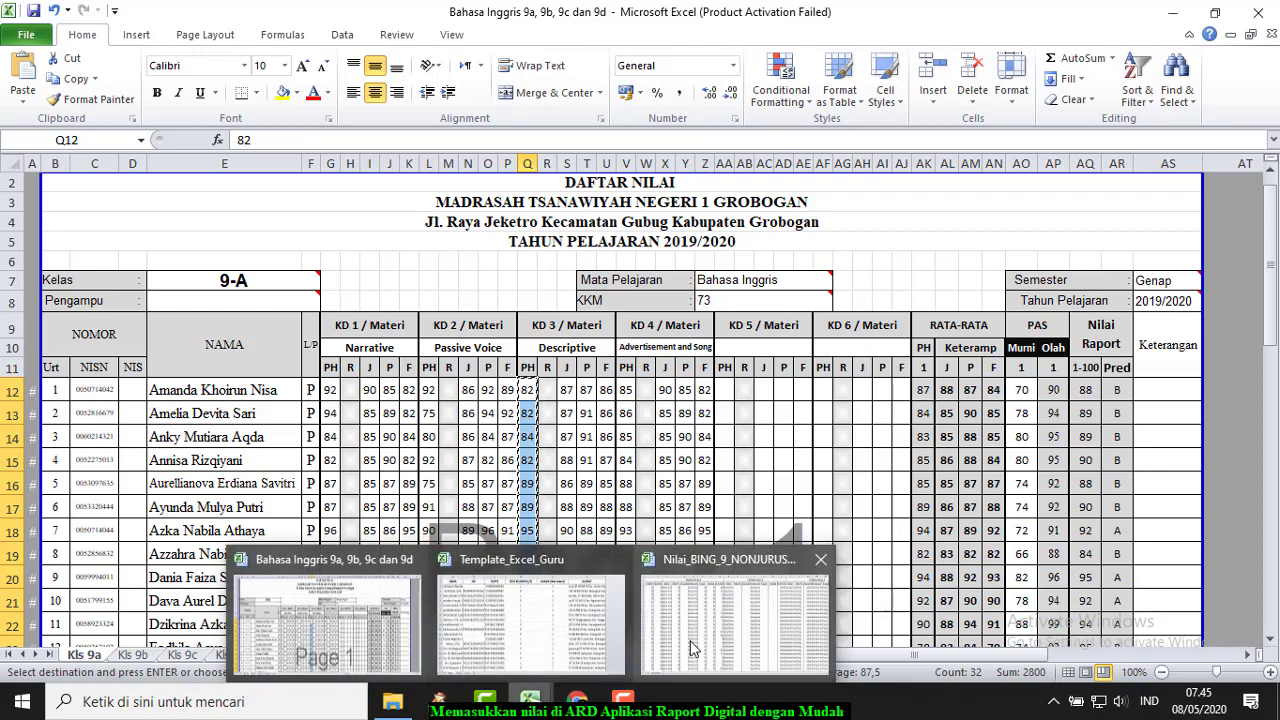
pyautogui.click(735, 615)
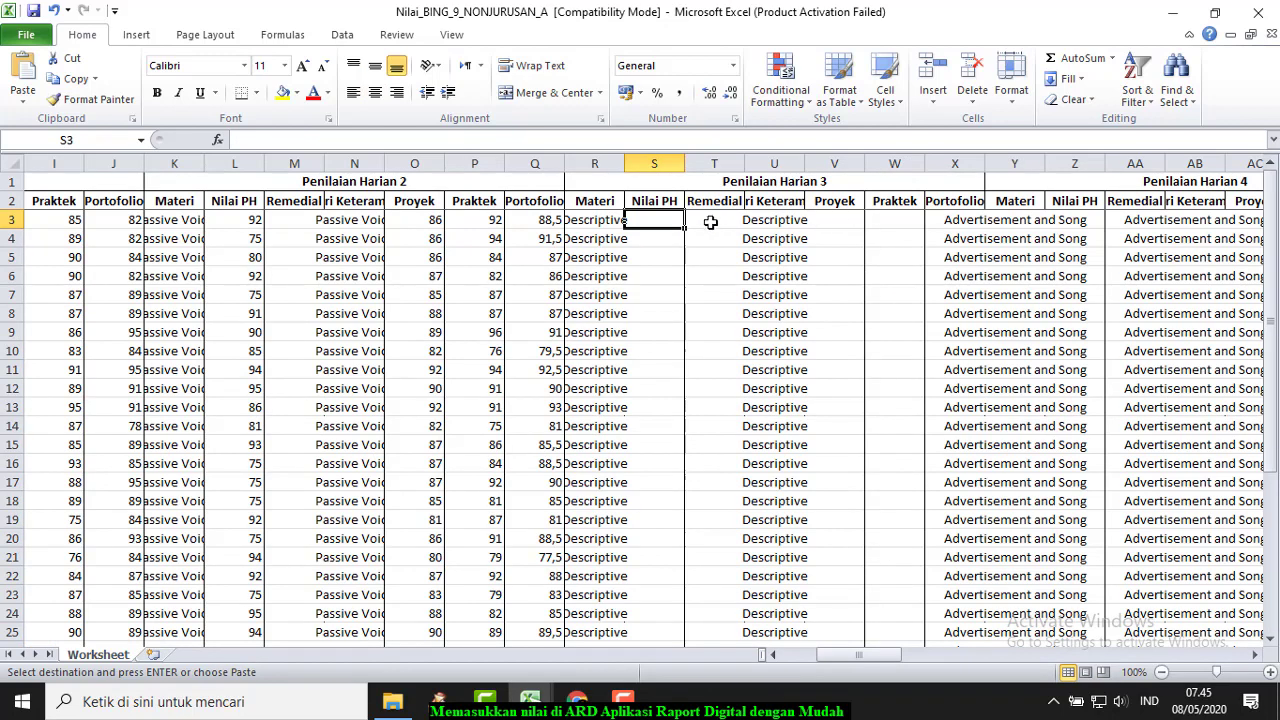
pyautogui.click(23, 104)
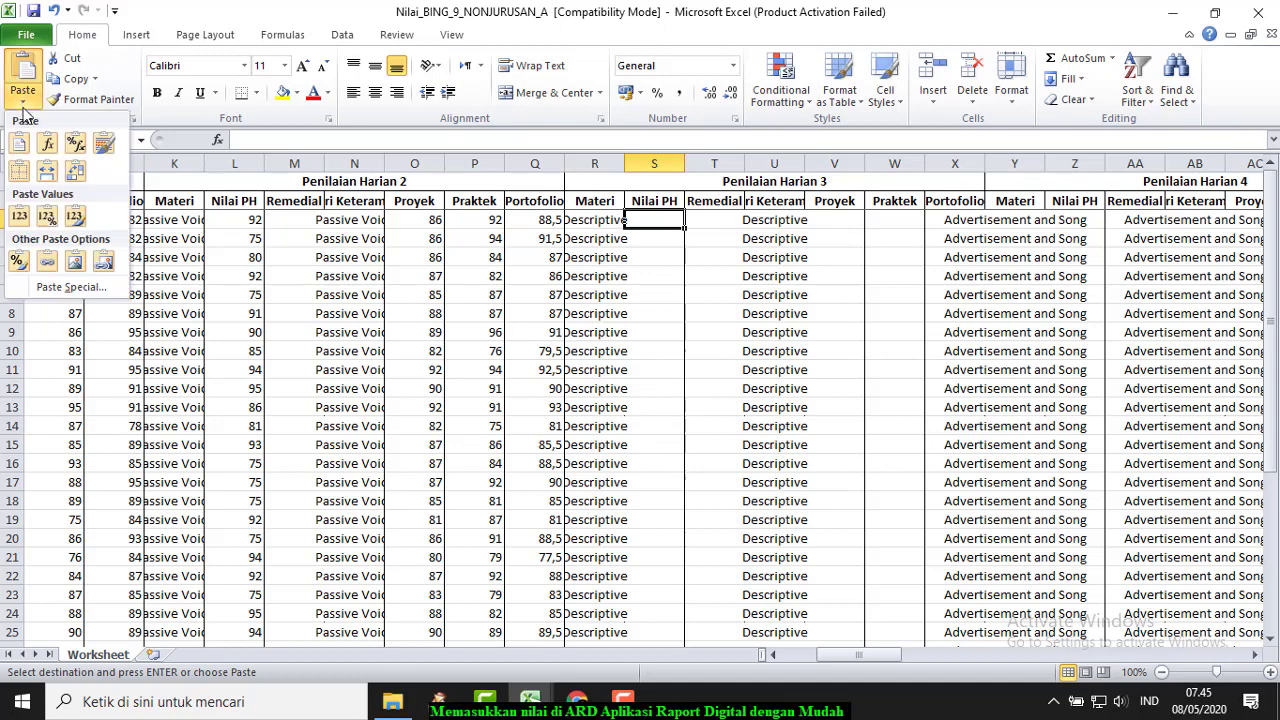
pyautogui.click(21, 220)
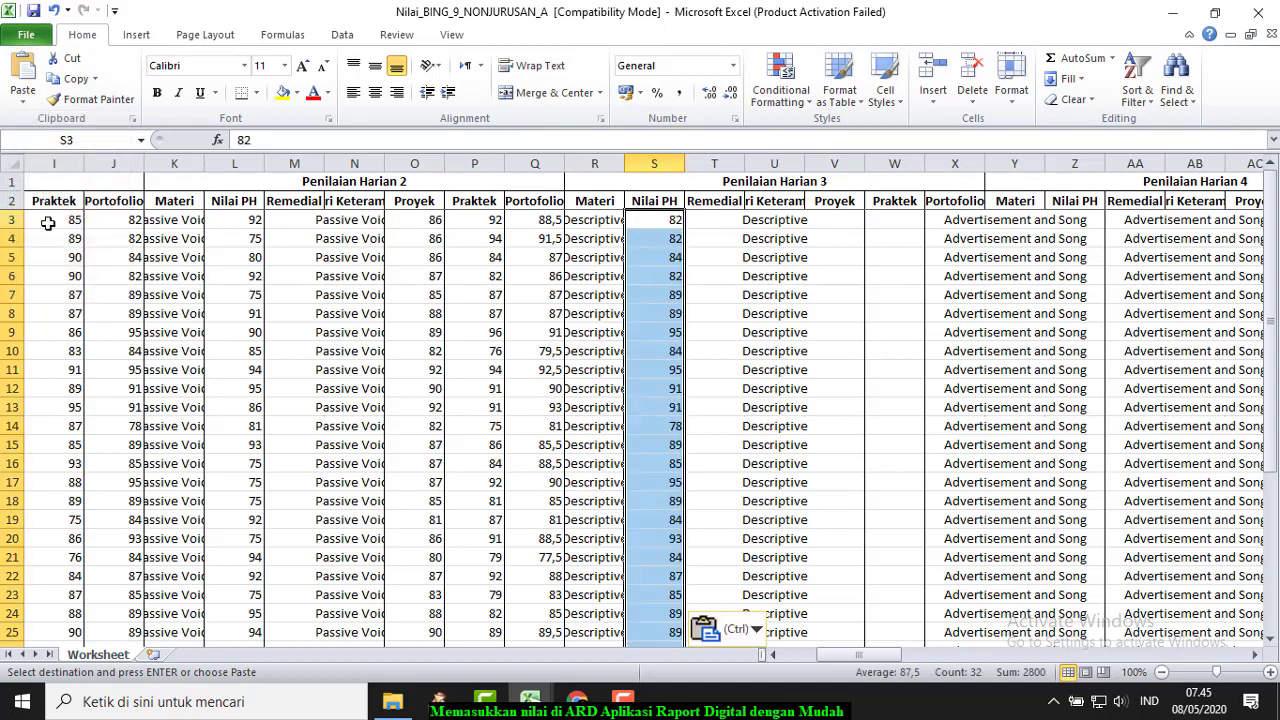
# Step: Select V3 in the template as the destination and copy the KD 3 J, P and F scores, S12:U43, from sheet Kls 9a
pyautogui.click(838, 221)
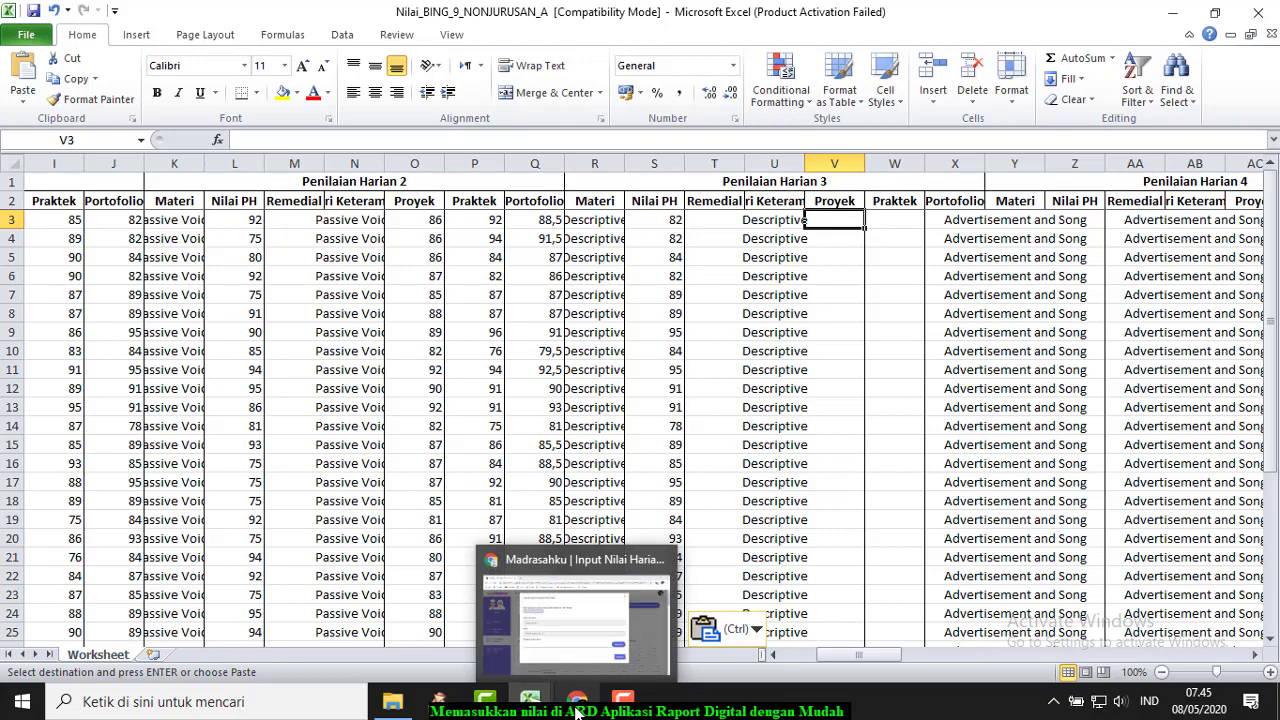
pyautogui.moveTo(538, 712)
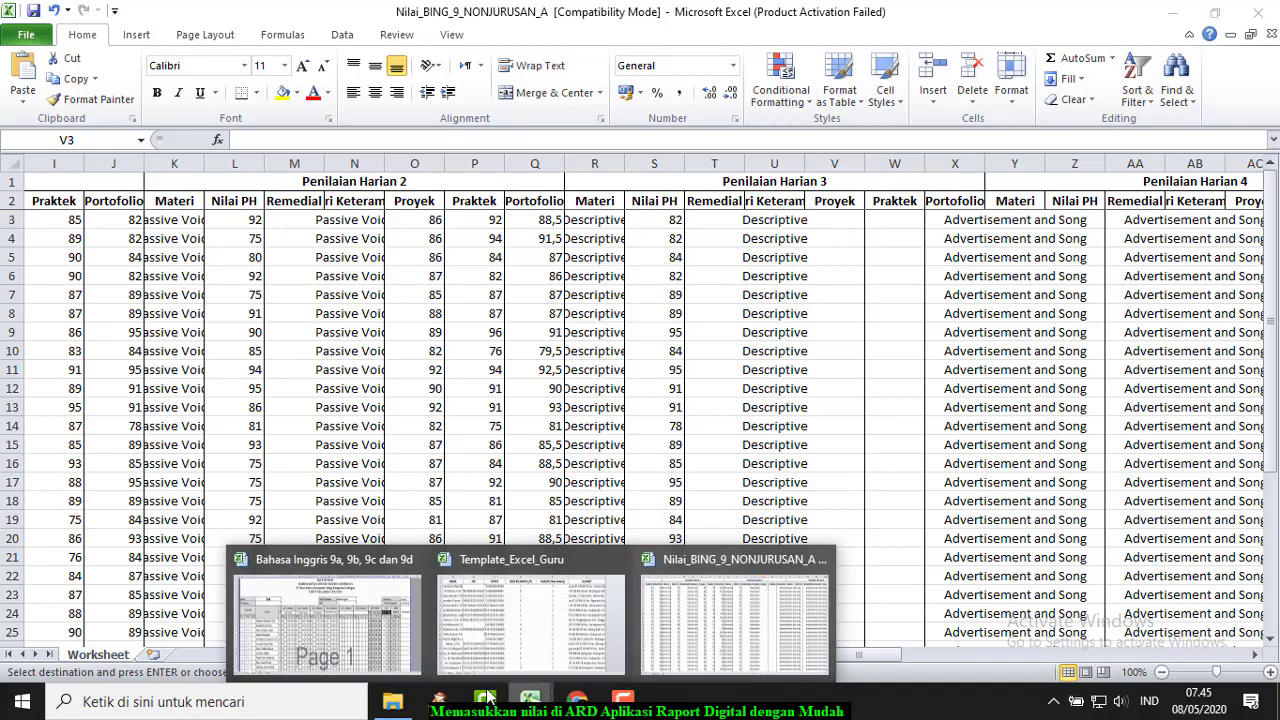
pyautogui.click(320, 620)
pyautogui.moveTo(566, 390); pyautogui.dragTo(606, 540)
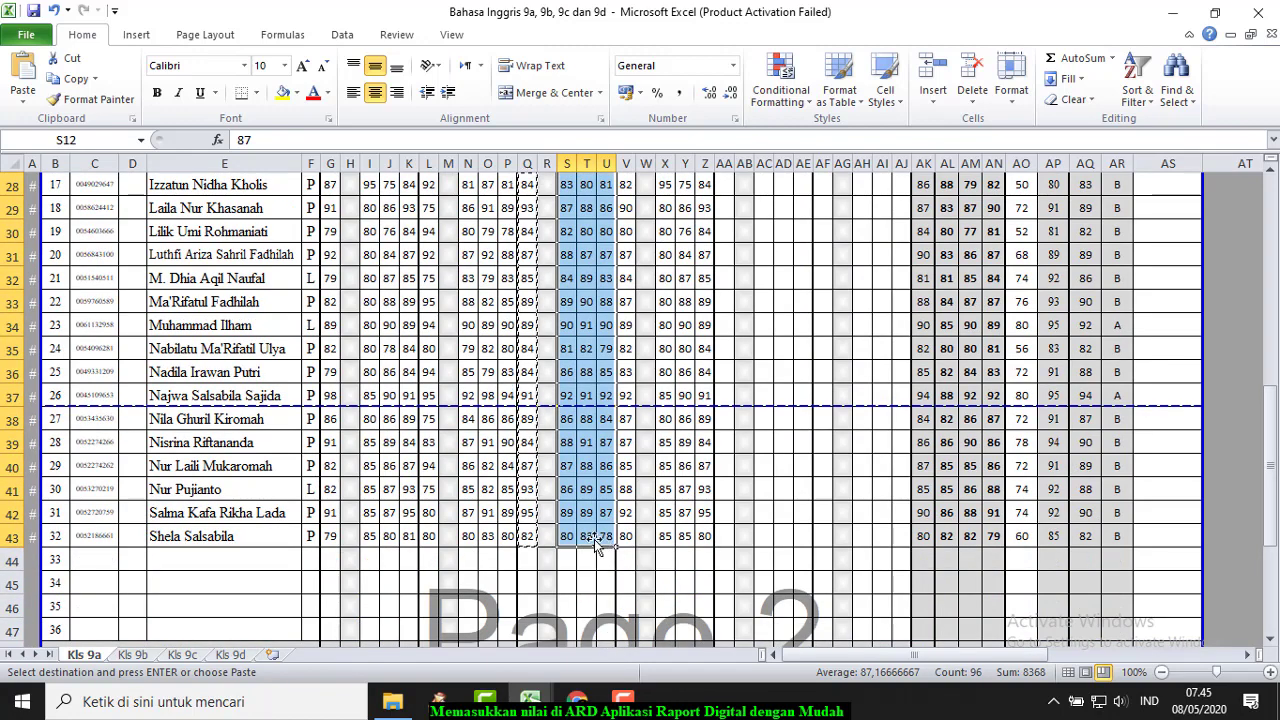
pyautogui.click(68, 79)
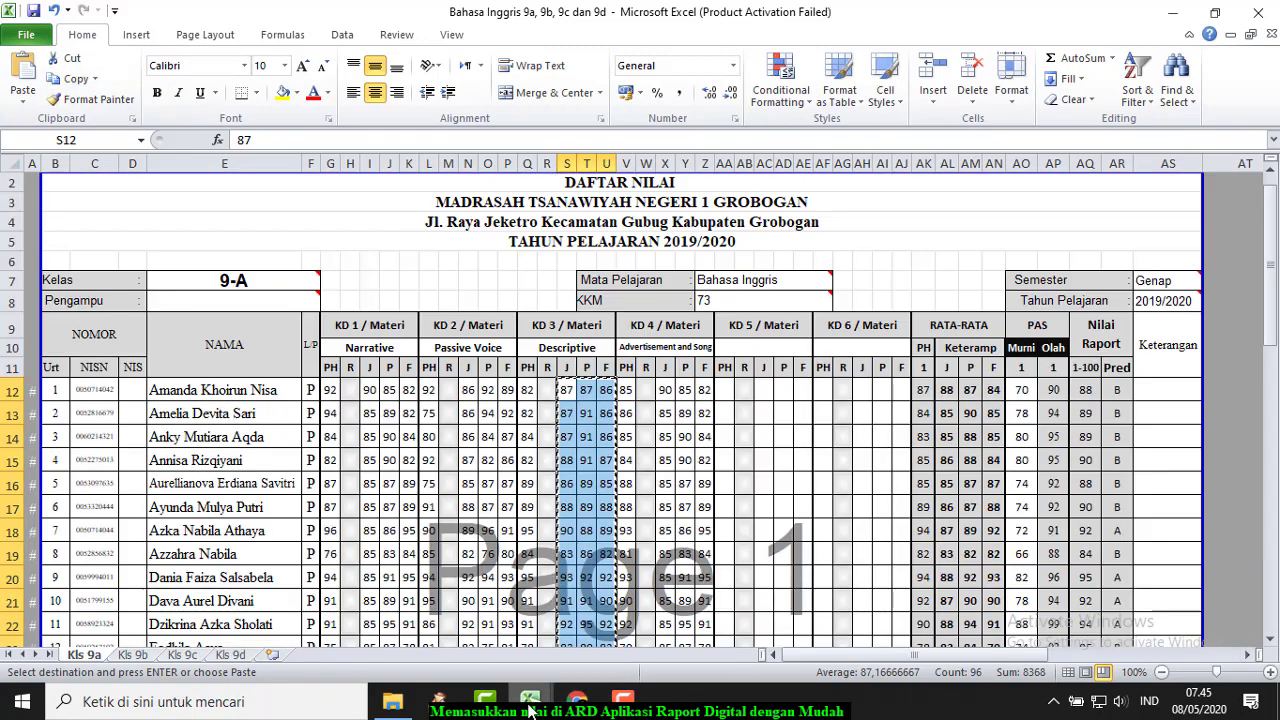
# Step: In the score template, paste the copied scores as values into Proyek, Praktek and Portofolio of Penilaian Harian 3, starting at V3
pyautogui.moveTo(530, 705)
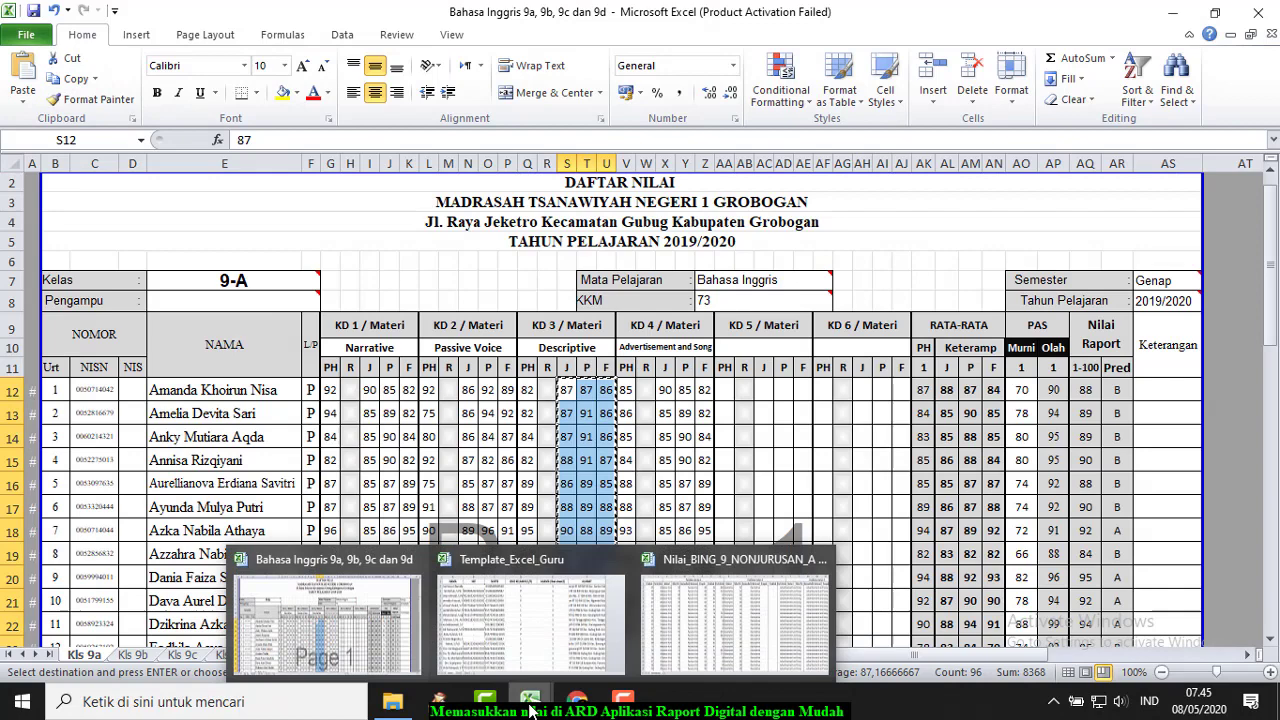
pyautogui.click(750, 640)
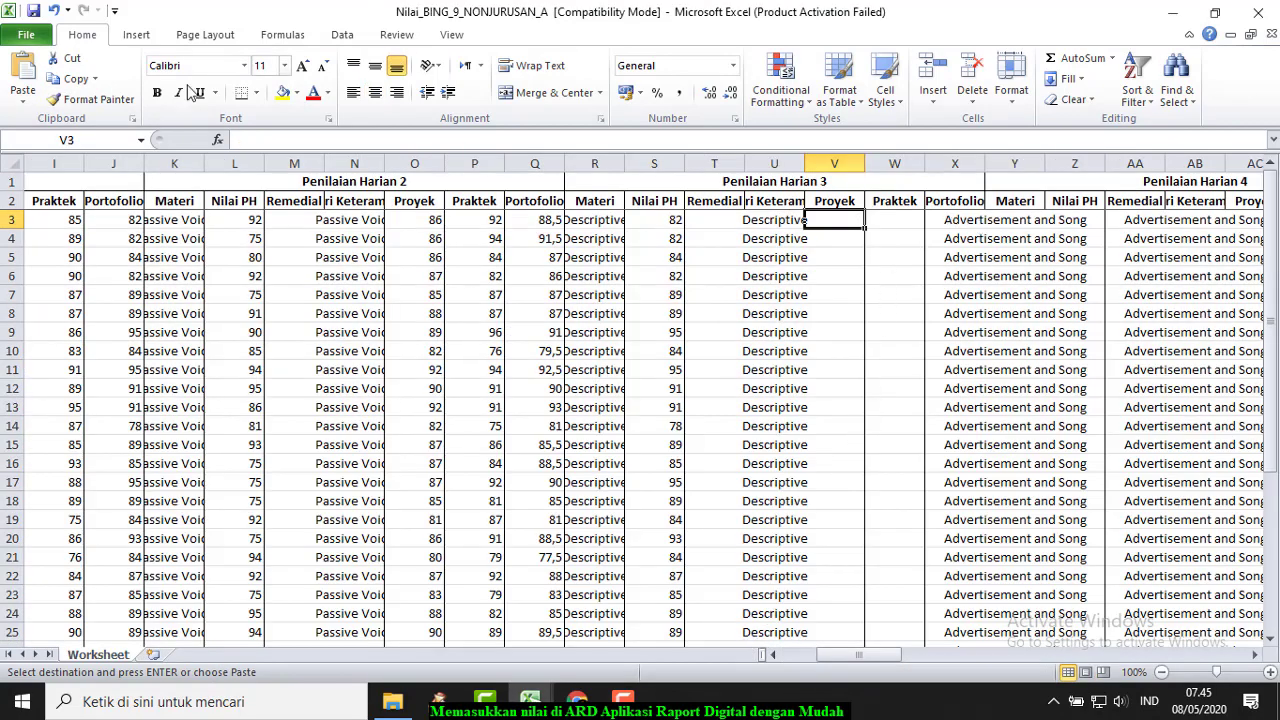
pyautogui.click(23, 104)
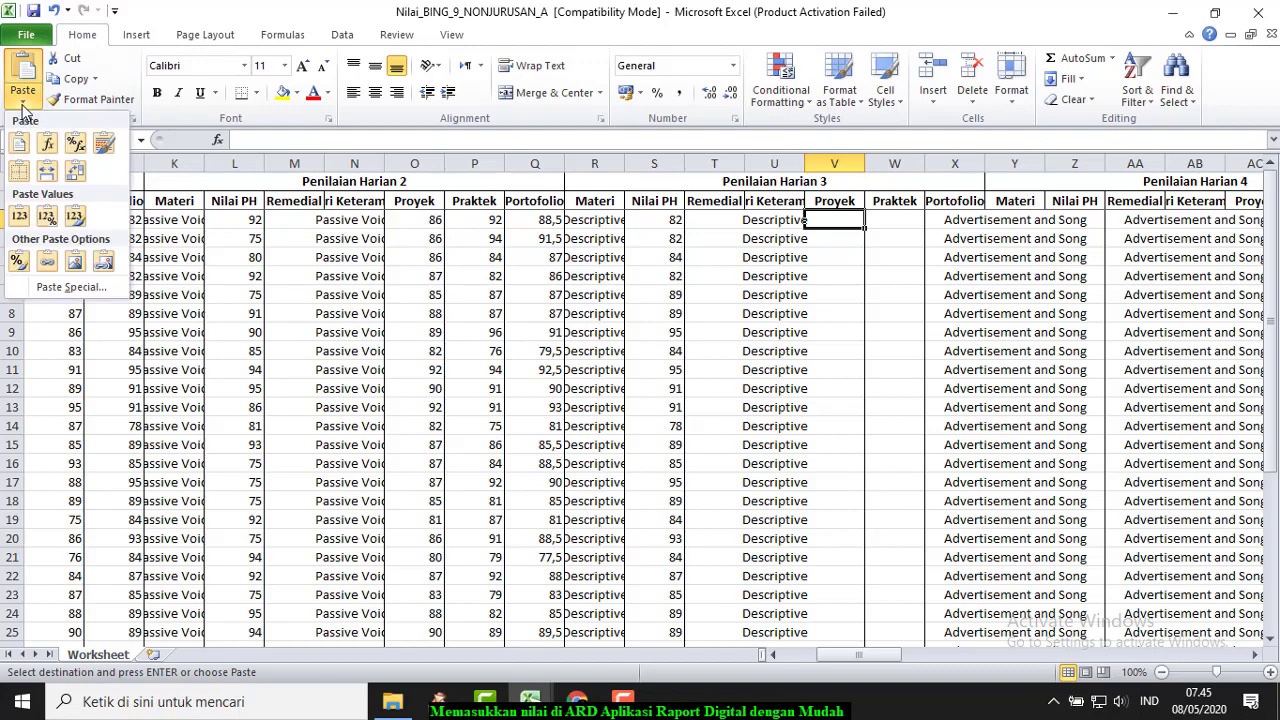
pyautogui.click(20, 218)
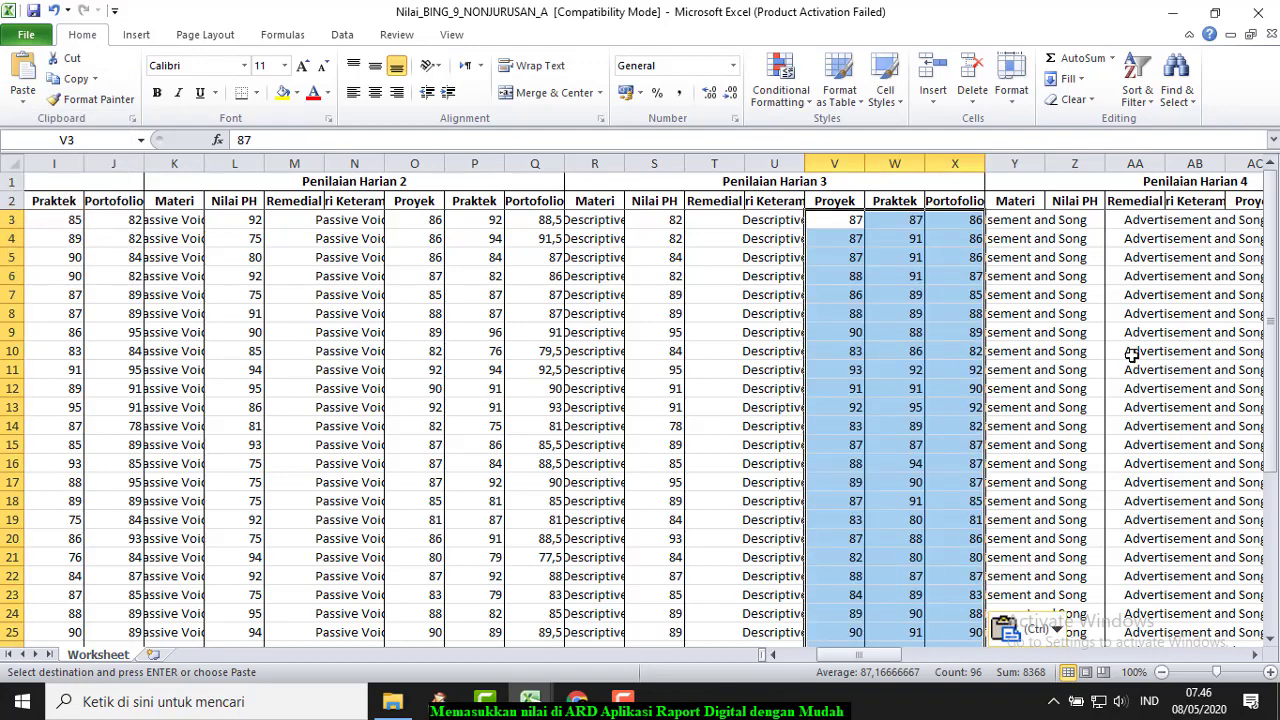
# Step: Select Z3 in the template as the destination and copy the KD 4 PH scores, V12:V43, from sheet Kls 9a of the Bahasa Inggris workbook
pyautogui.click(1256, 654)
pyautogui.click(1256, 654)
pyautogui.click(1256, 654)
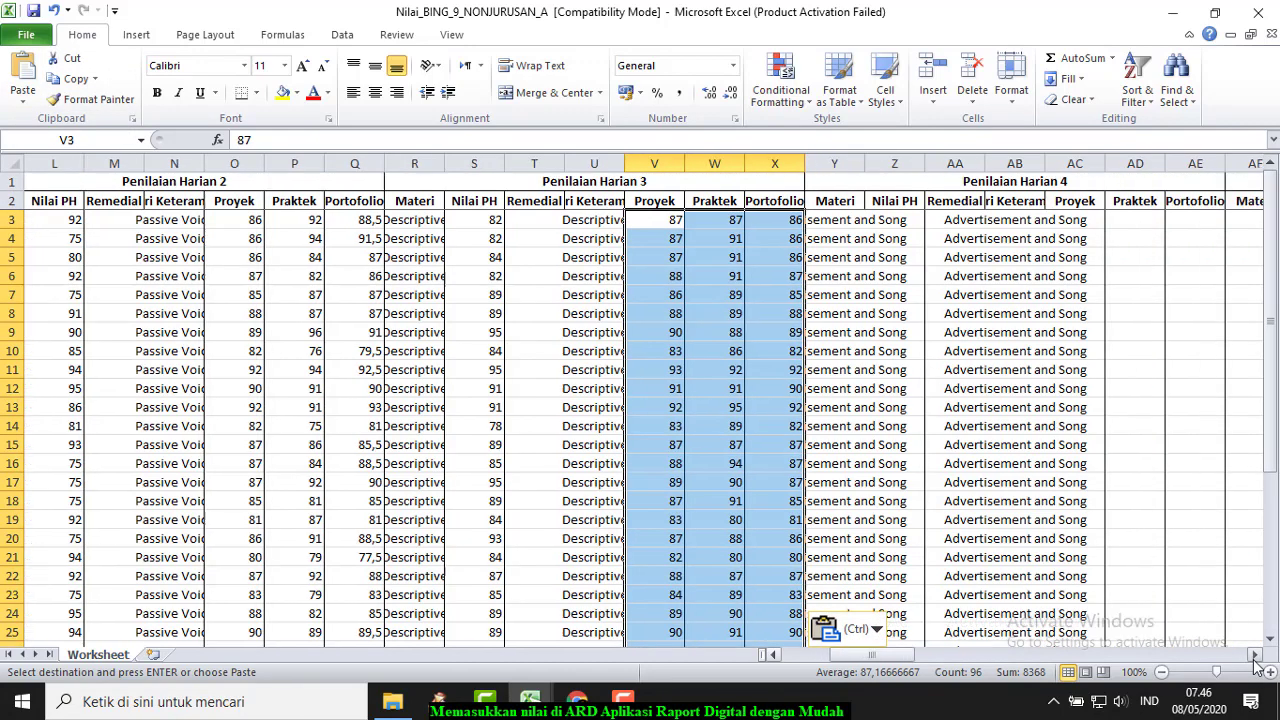
pyautogui.click(1256, 654)
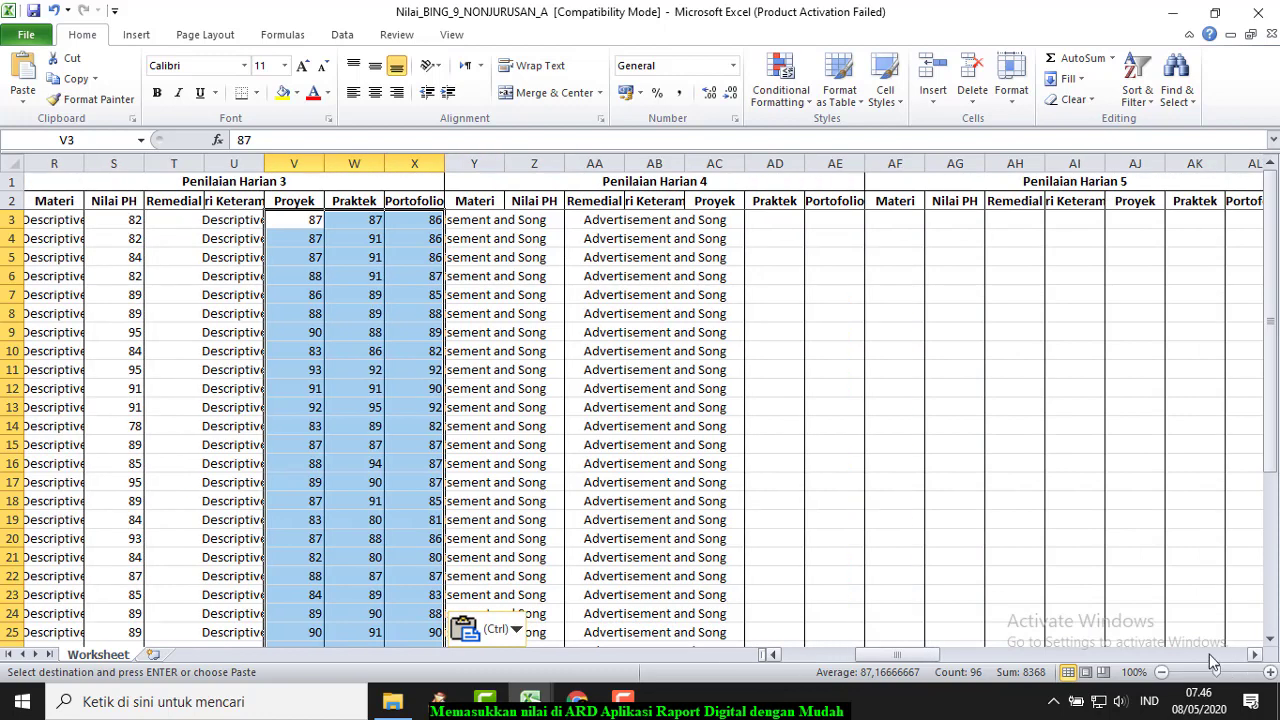
pyautogui.click(535, 218)
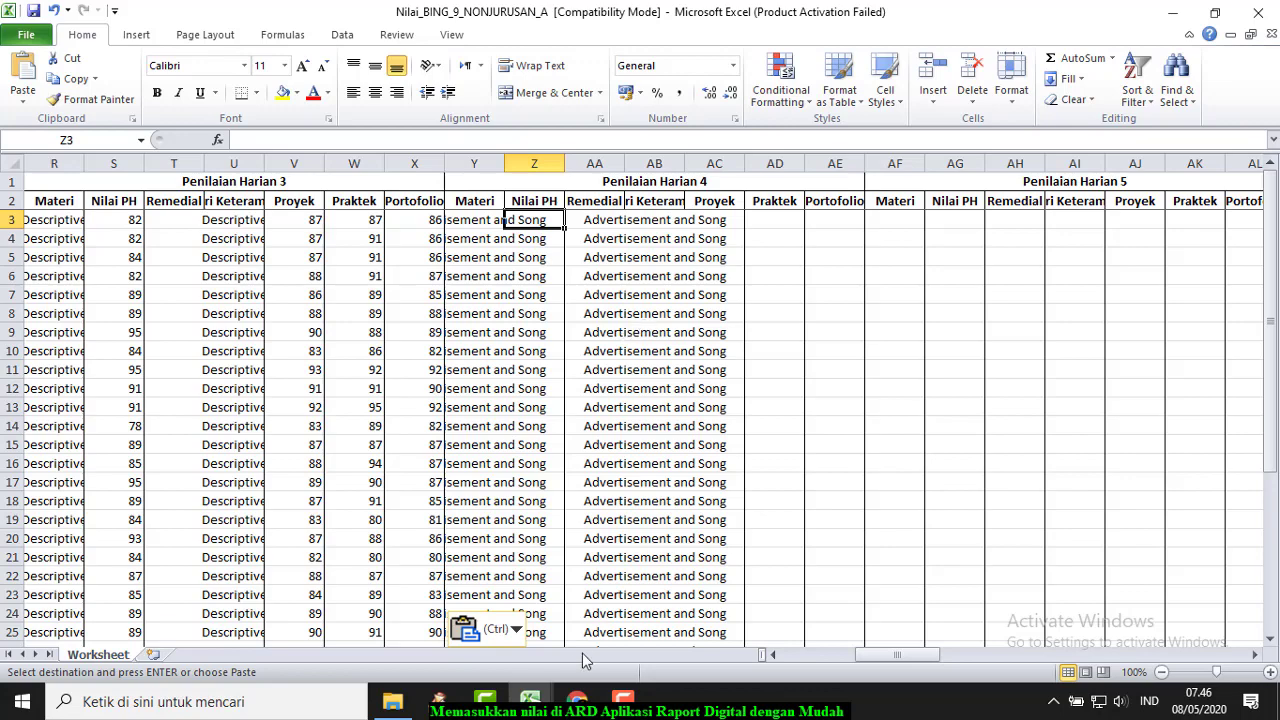
pyautogui.click(530, 700)
pyautogui.click(330, 615)
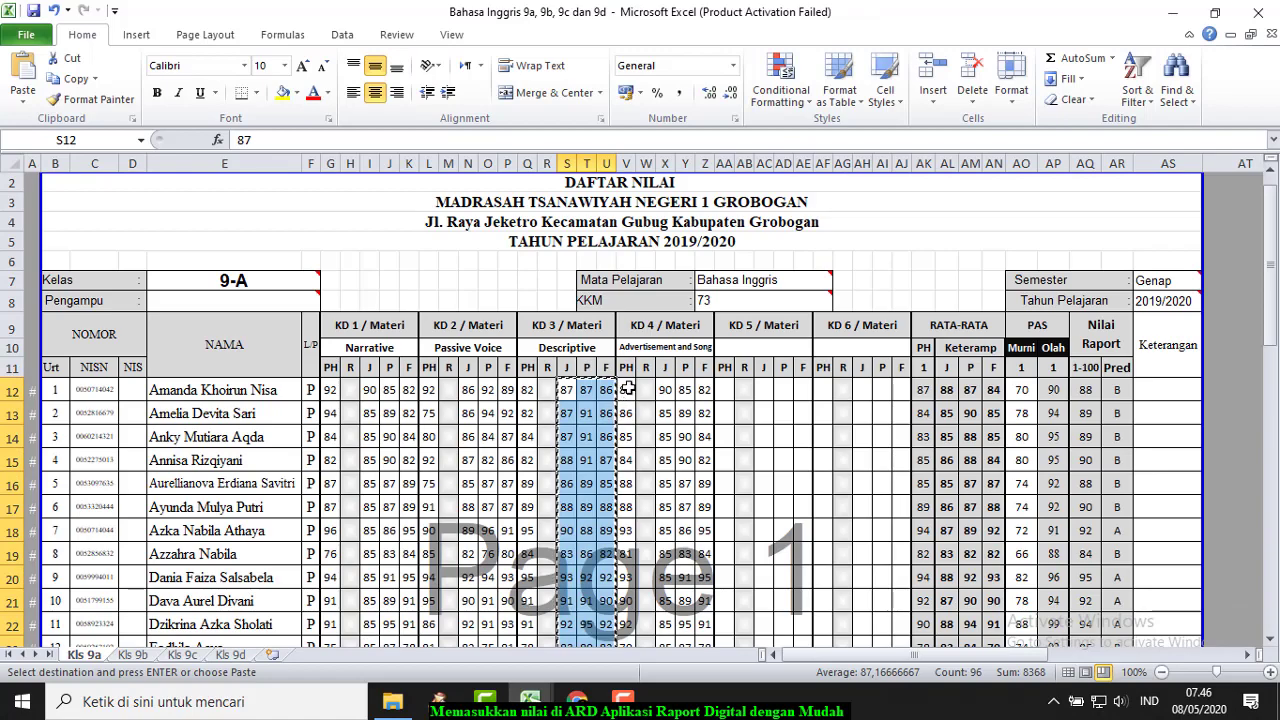
pyautogui.moveTo(627, 389); pyautogui.dragTo(627, 480)
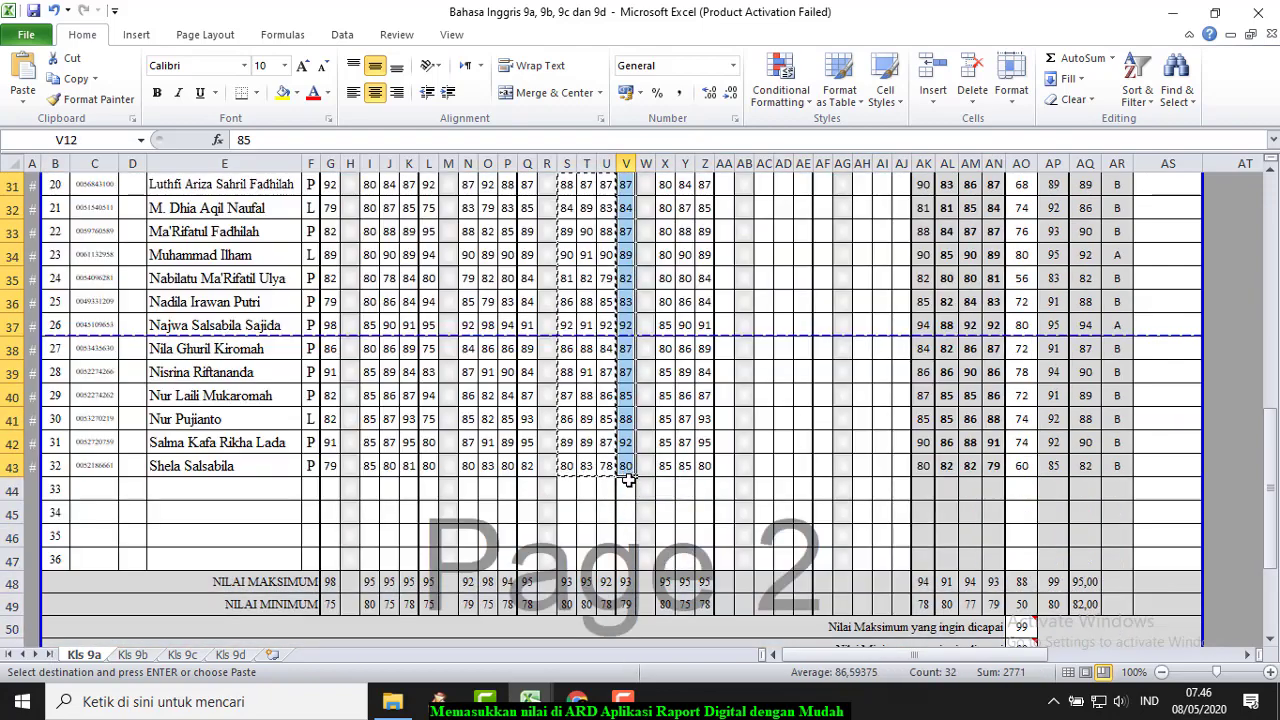
pyautogui.click(60, 80)
pyautogui.scroll(10, 530, 487)
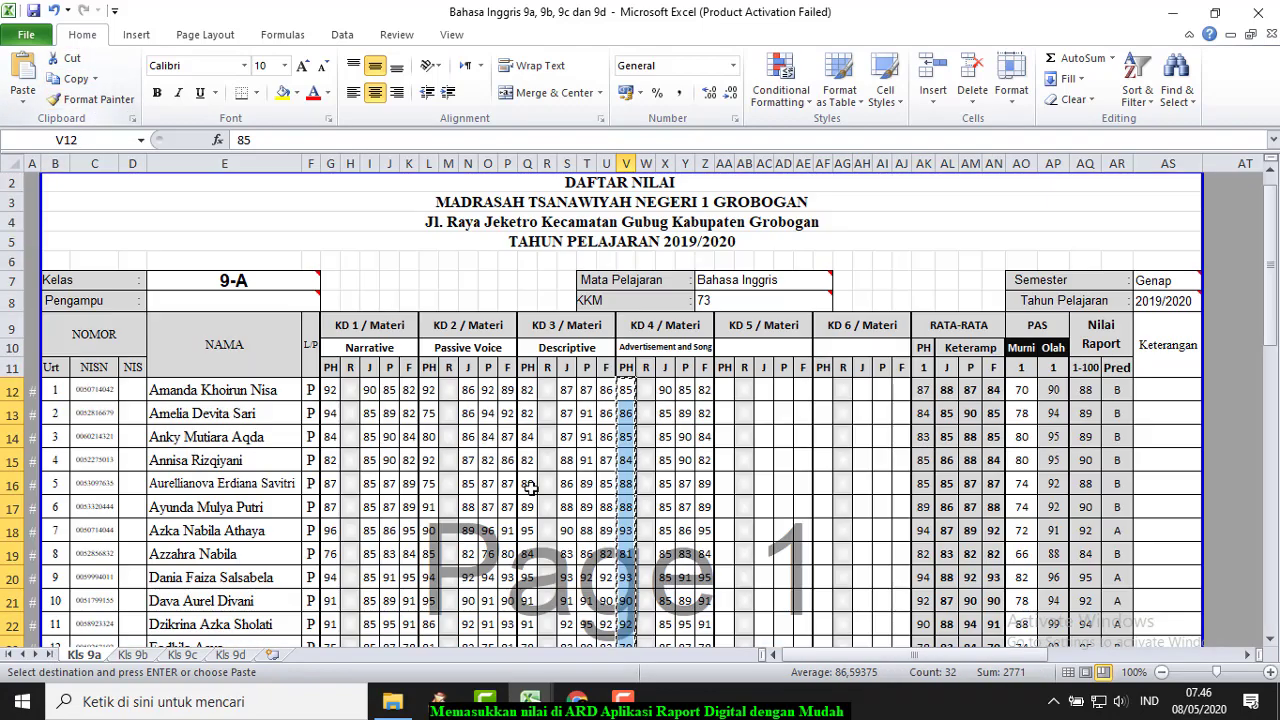
pyautogui.moveTo(525, 708)
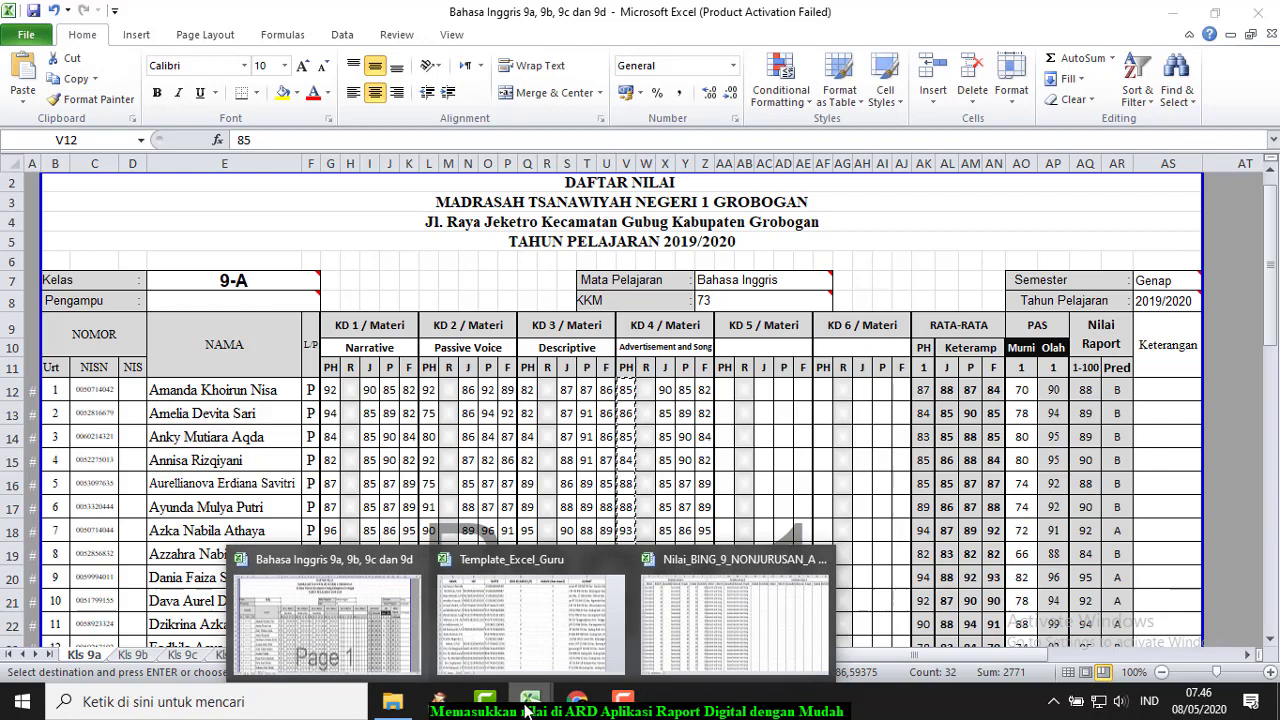
# Step: Paste the copied KD 4 PH scores as values into the template's Nilai PH column of Penilaian Harian 4, starting at Z3
pyautogui.click(670, 658)
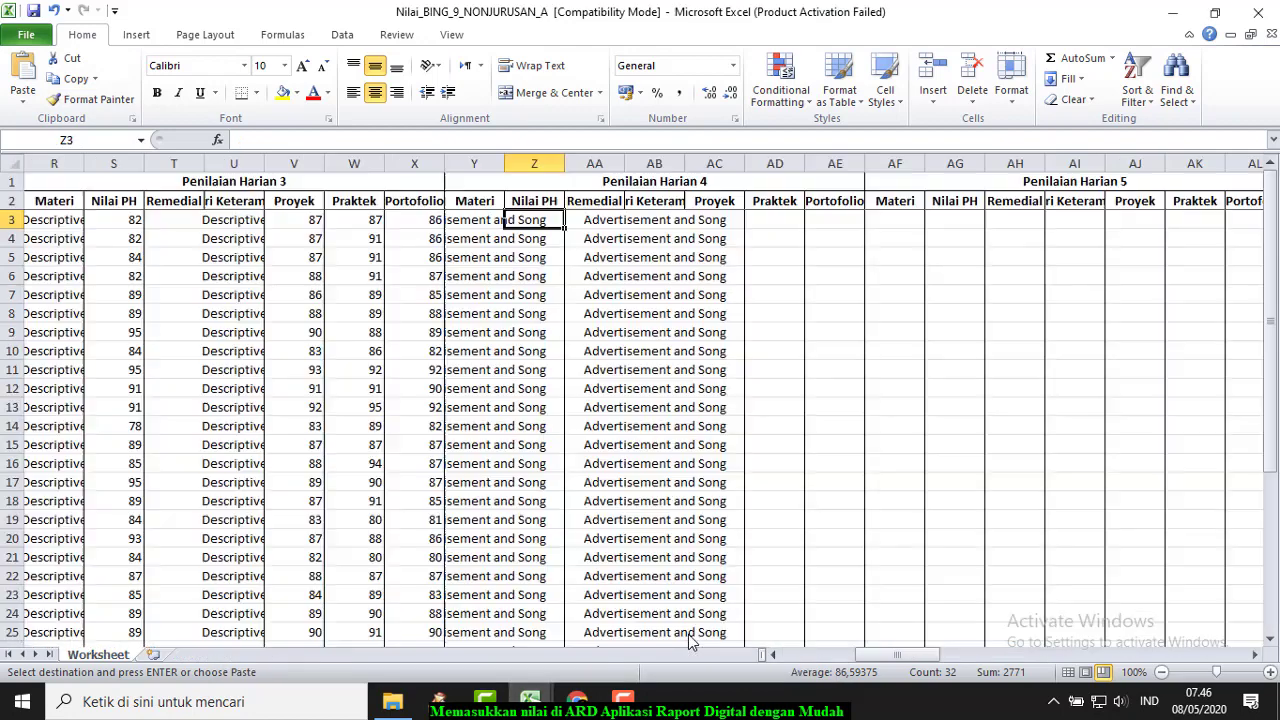
pyautogui.click(23, 103)
pyautogui.click(20, 226)
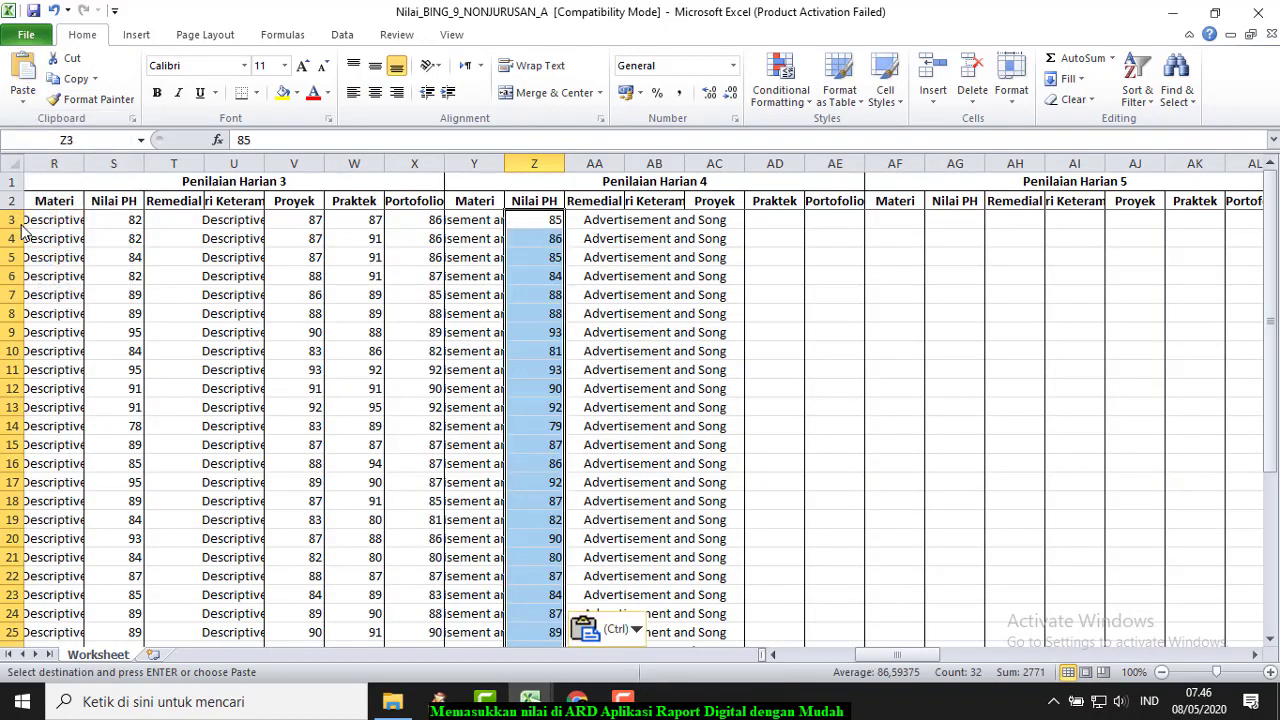
# Step: Select AC3 in the template as the destination and copy the KD 4 J, P and F scores, X12:Z43, from sheet Kls 9a
pyautogui.click(722, 223)
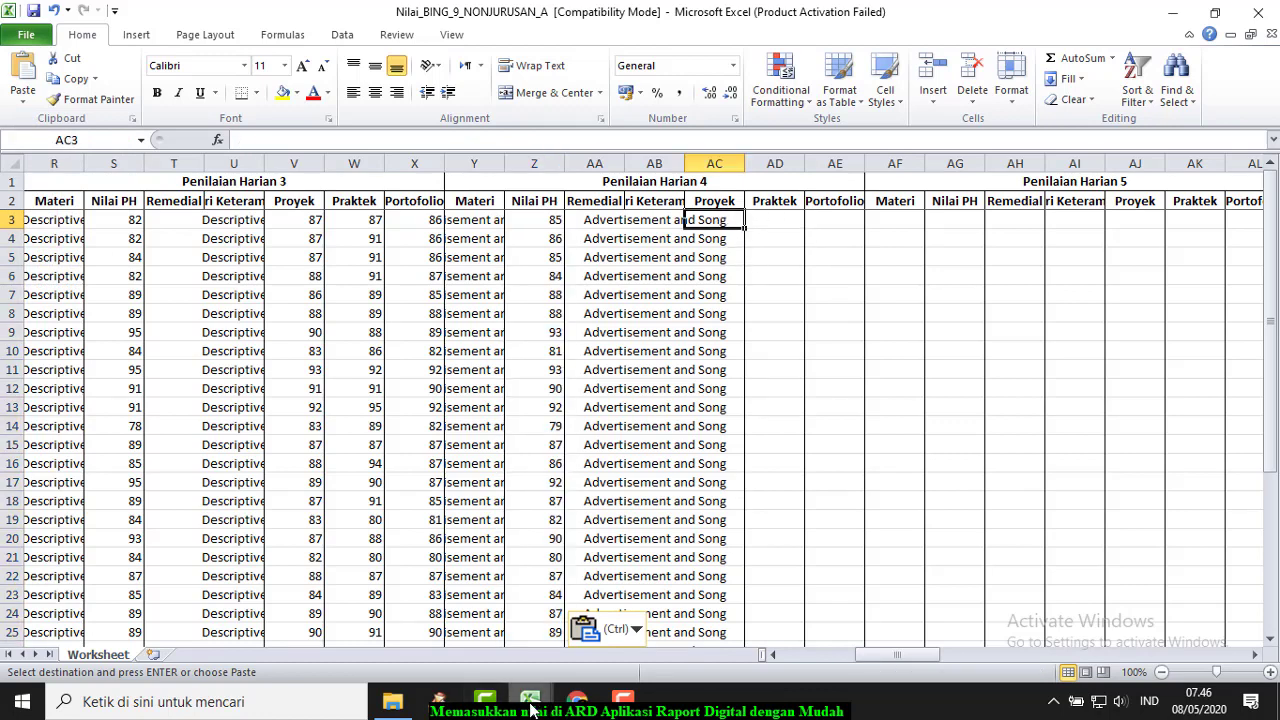
pyautogui.moveTo(531, 708)
pyautogui.click(357, 640)
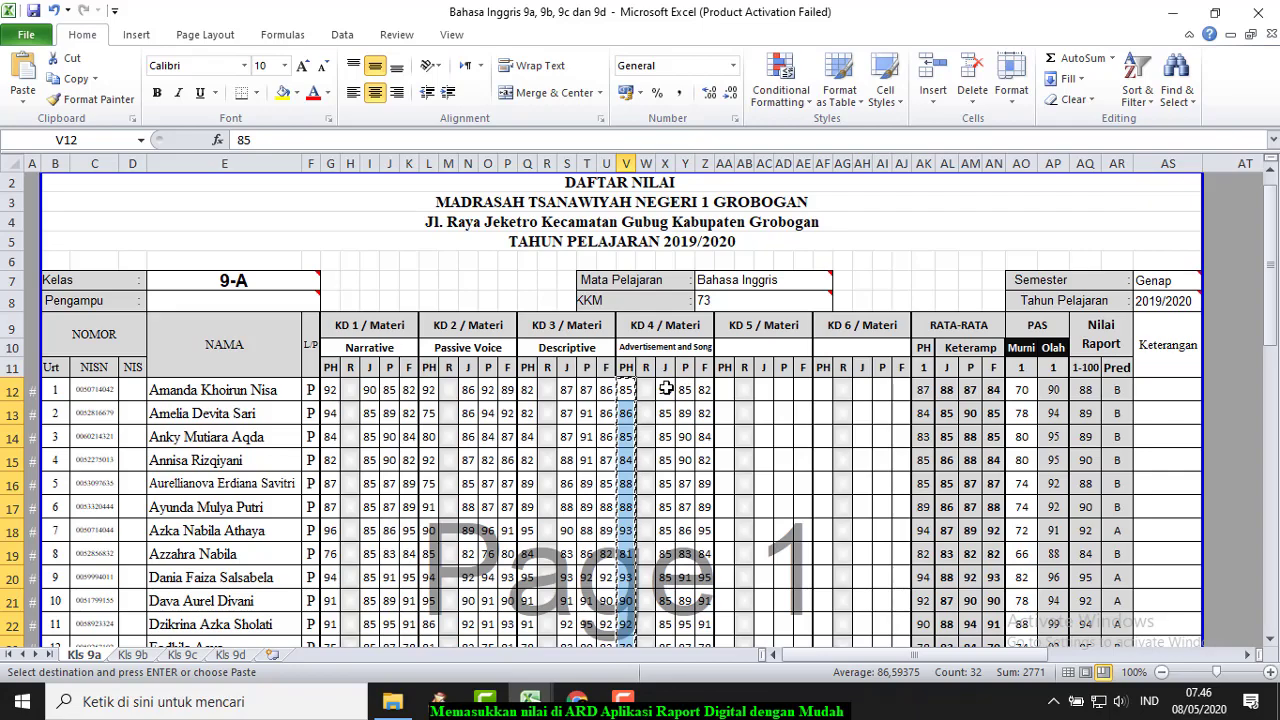
pyautogui.moveTo(666, 389); pyautogui.dragTo(703, 420)
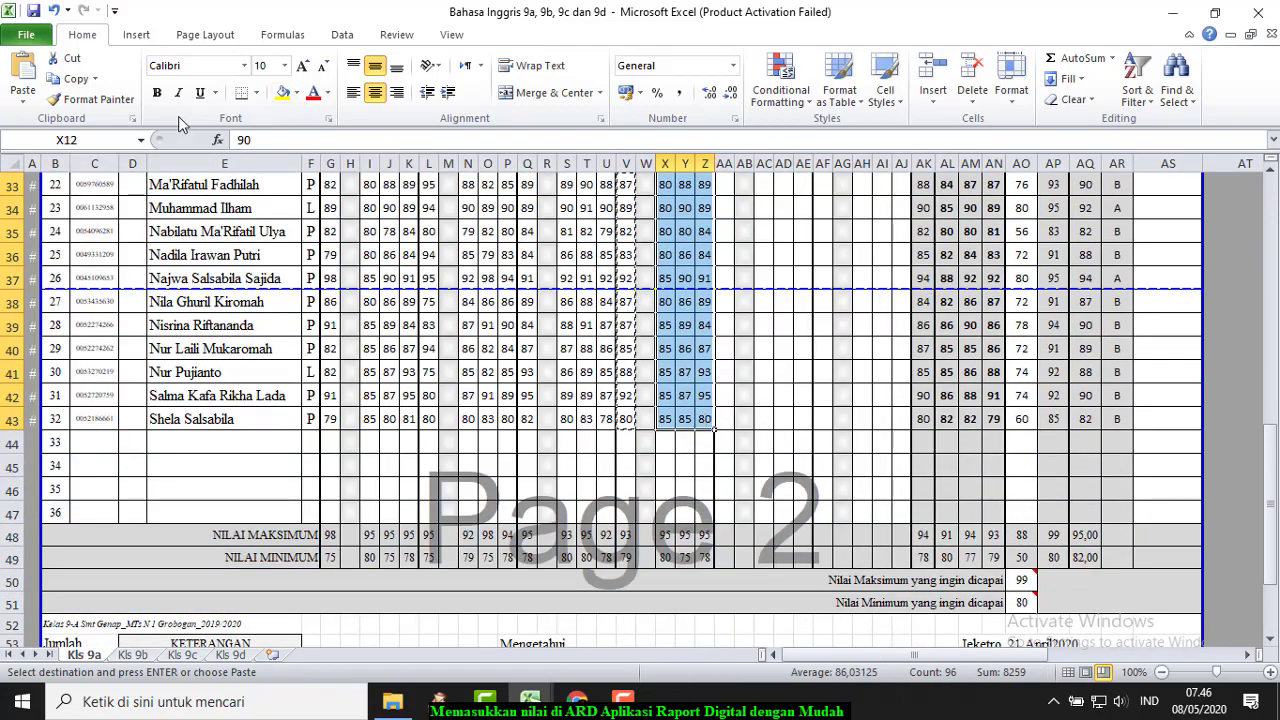
pyautogui.click(76, 80)
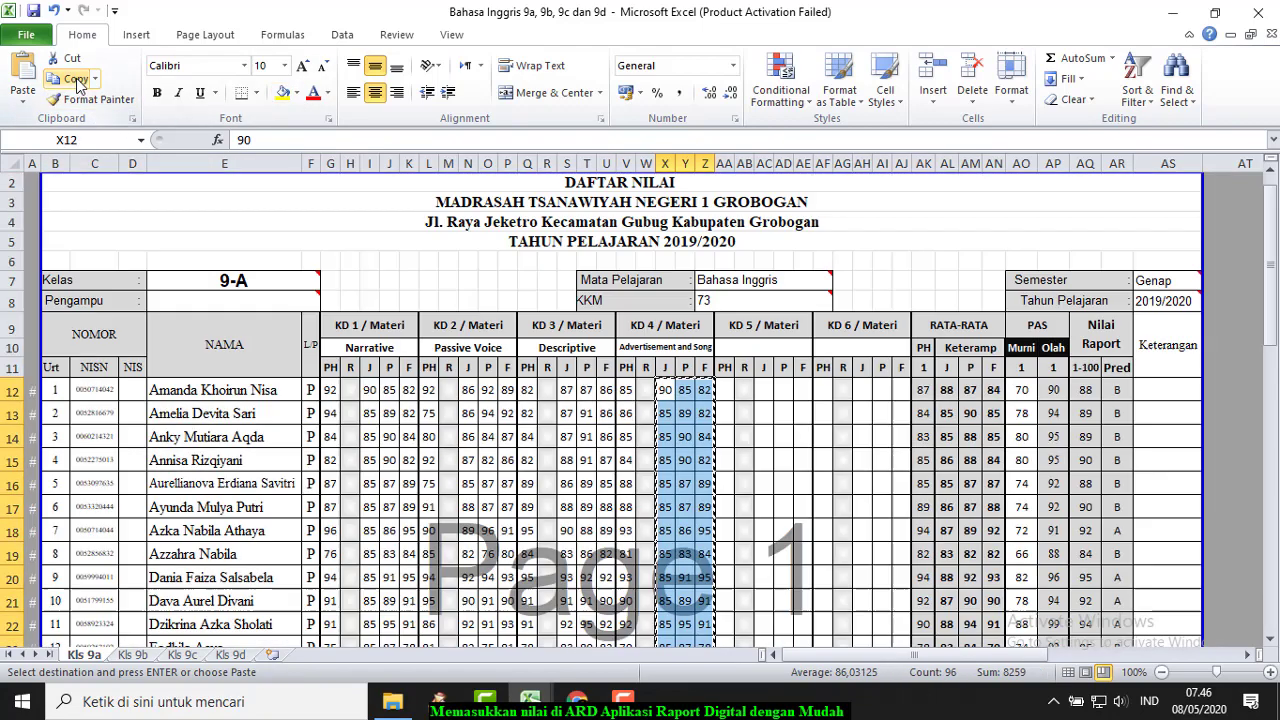
# Step: In the score template, paste the copied scores as values into Proyek, Praktek and Portofolio of Penilaian Harian 4, starting at AC3
pyautogui.click(531, 705)
pyautogui.click(737, 612)
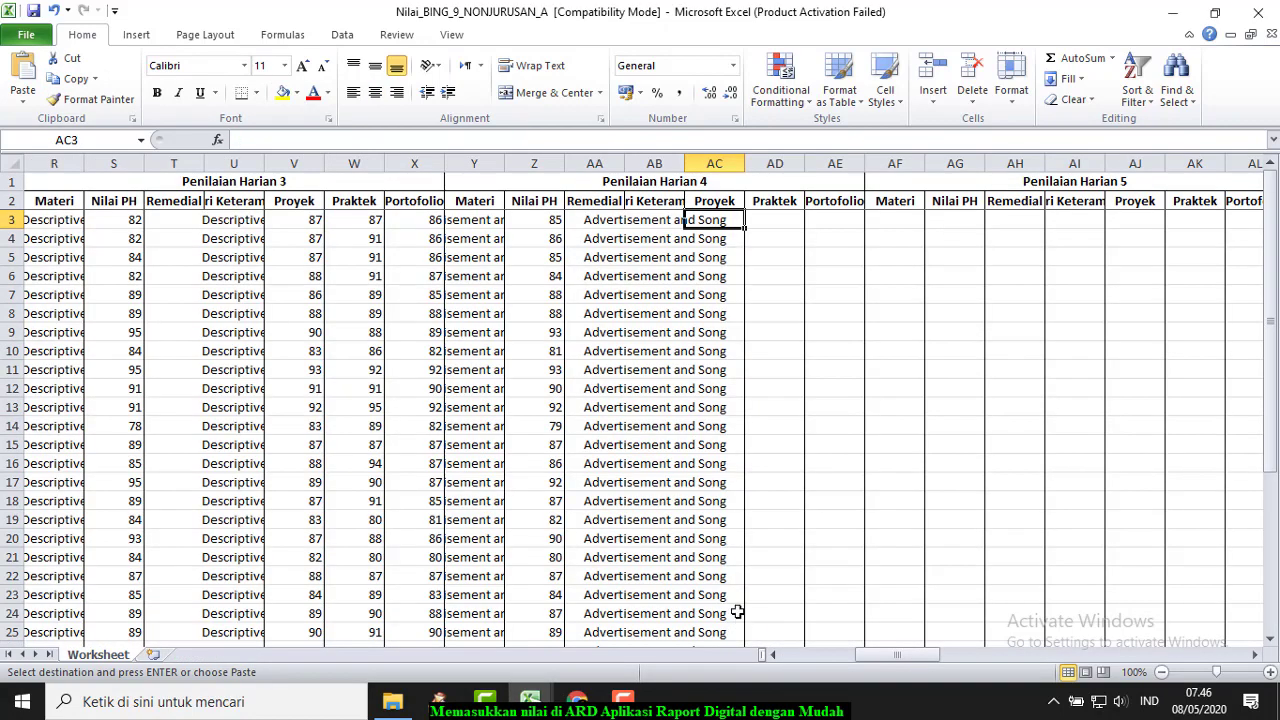
pyautogui.click(640, 221)
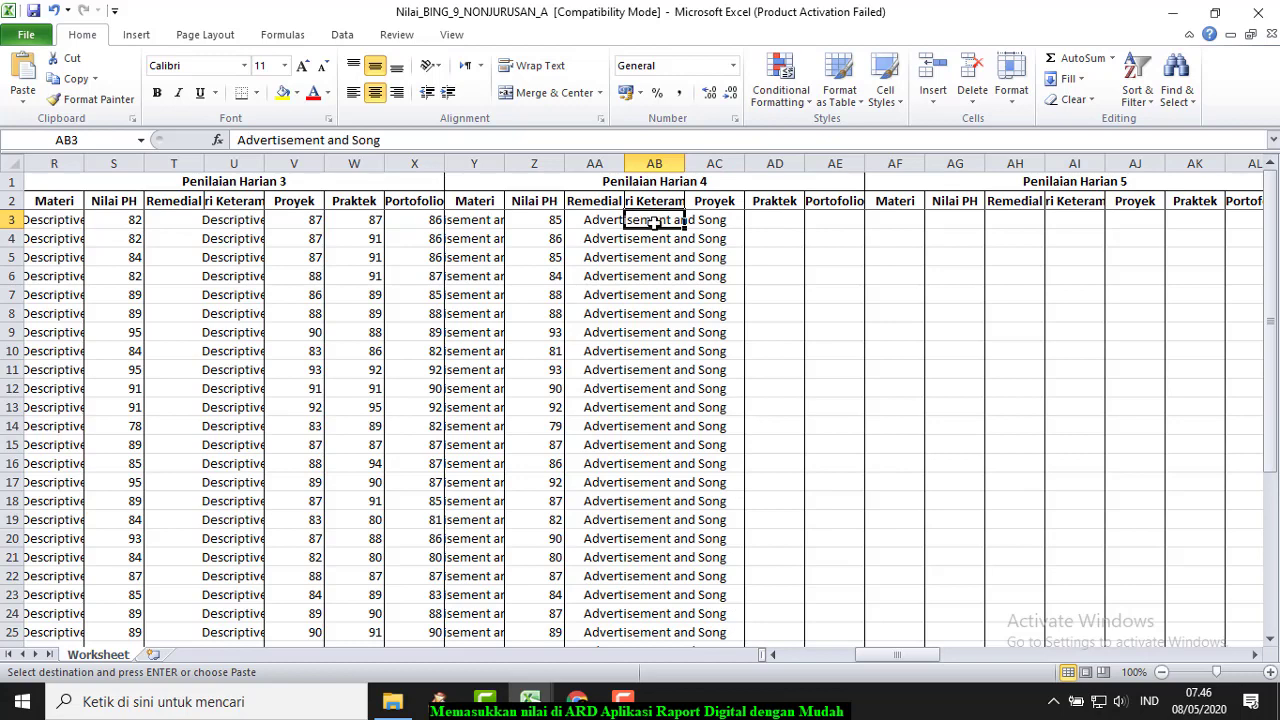
pyautogui.click(721, 220)
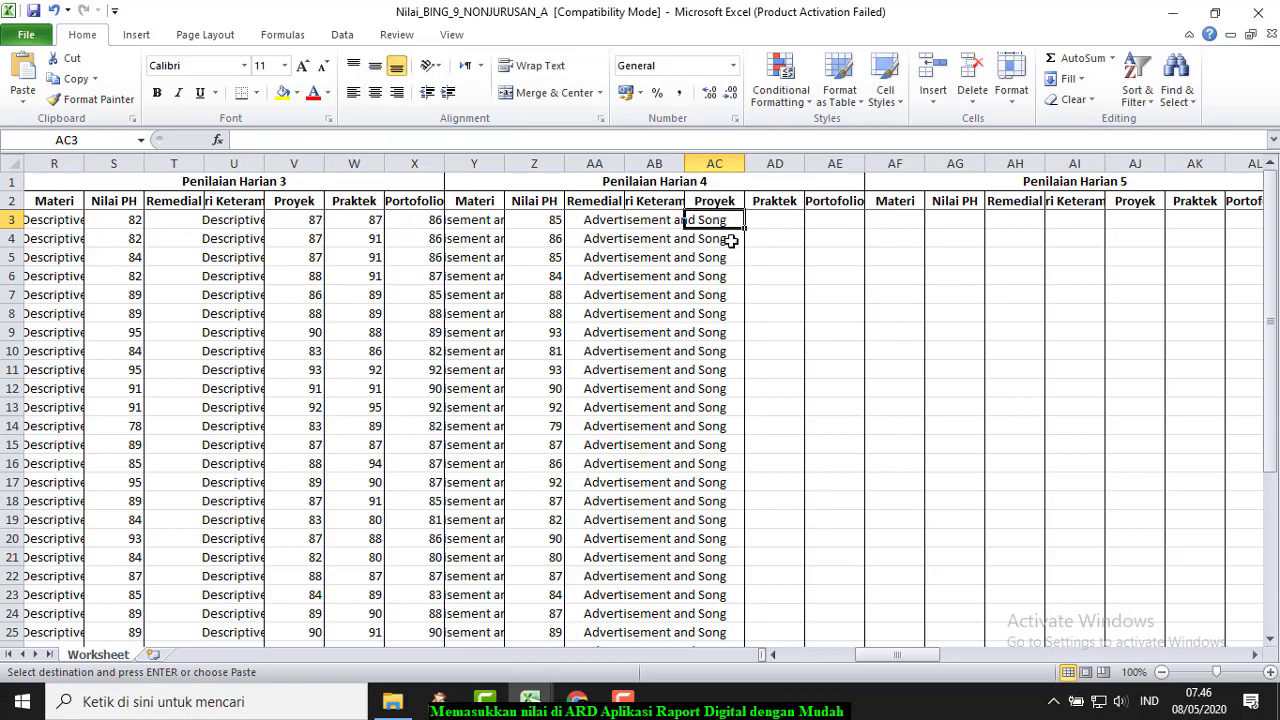
pyautogui.click(23, 103)
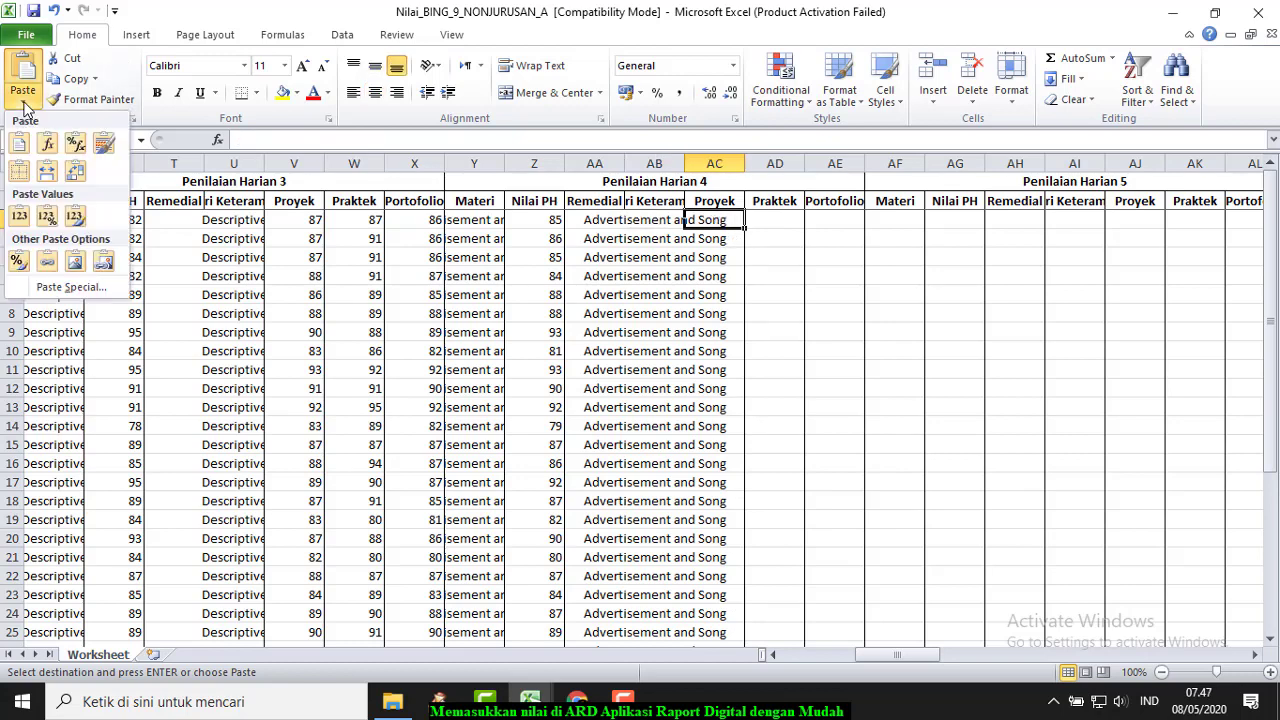
pyautogui.click(19, 216)
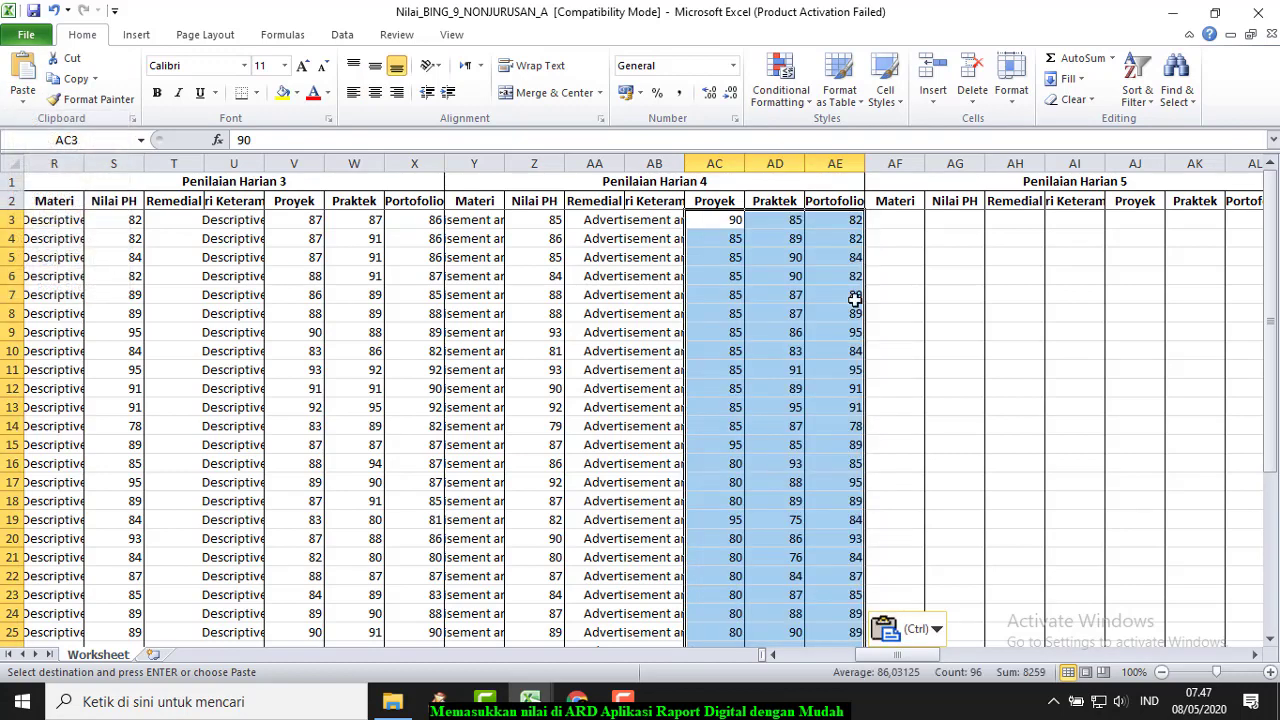
# Step: Delete row 37 holding the helper topic names below the student list and save the template
pyautogui.scroll(-7, 610, 301)
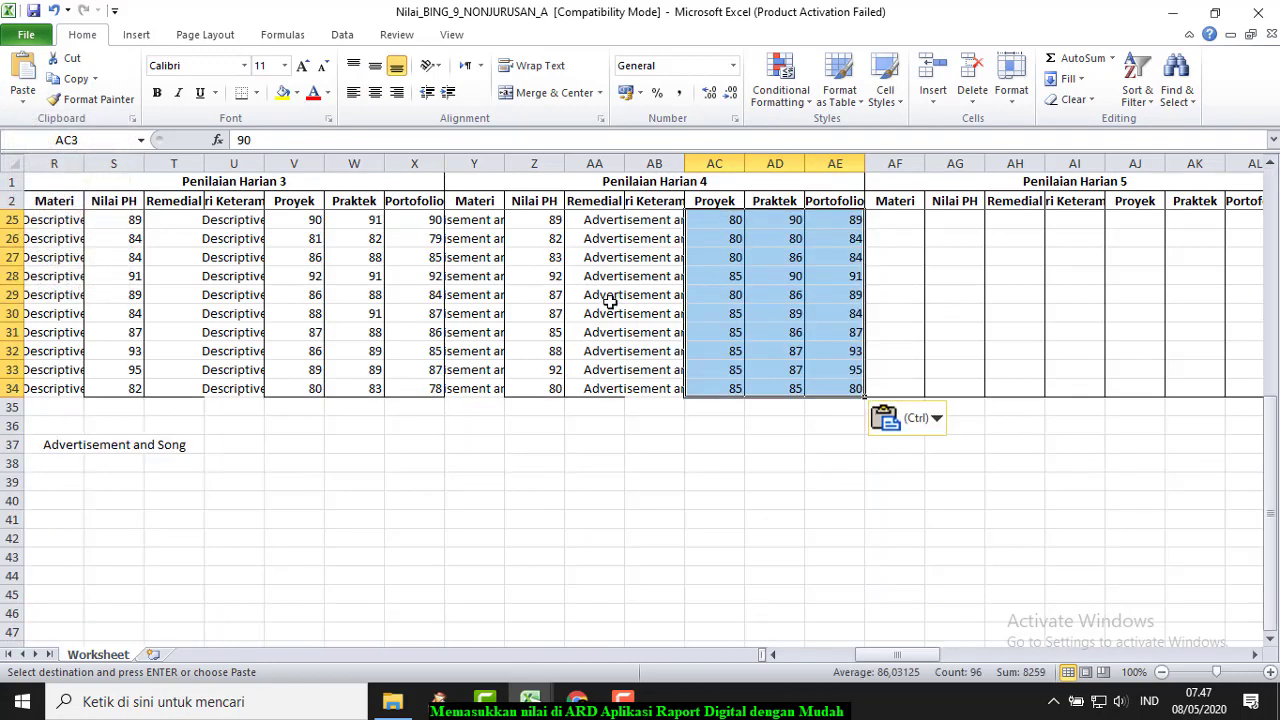
pyautogui.scroll(7, 610, 301)
pyautogui.scroll(-11, 610, 301)
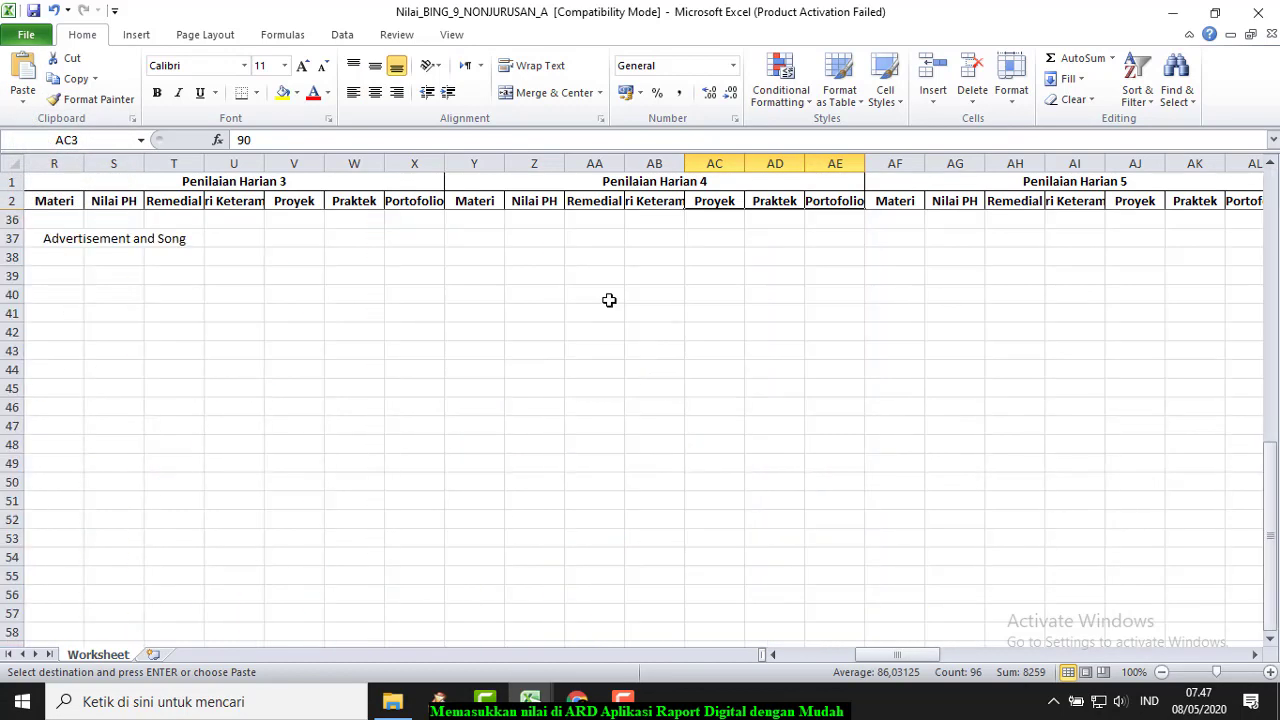
pyautogui.moveTo(905, 660); pyautogui.dragTo(829, 658)
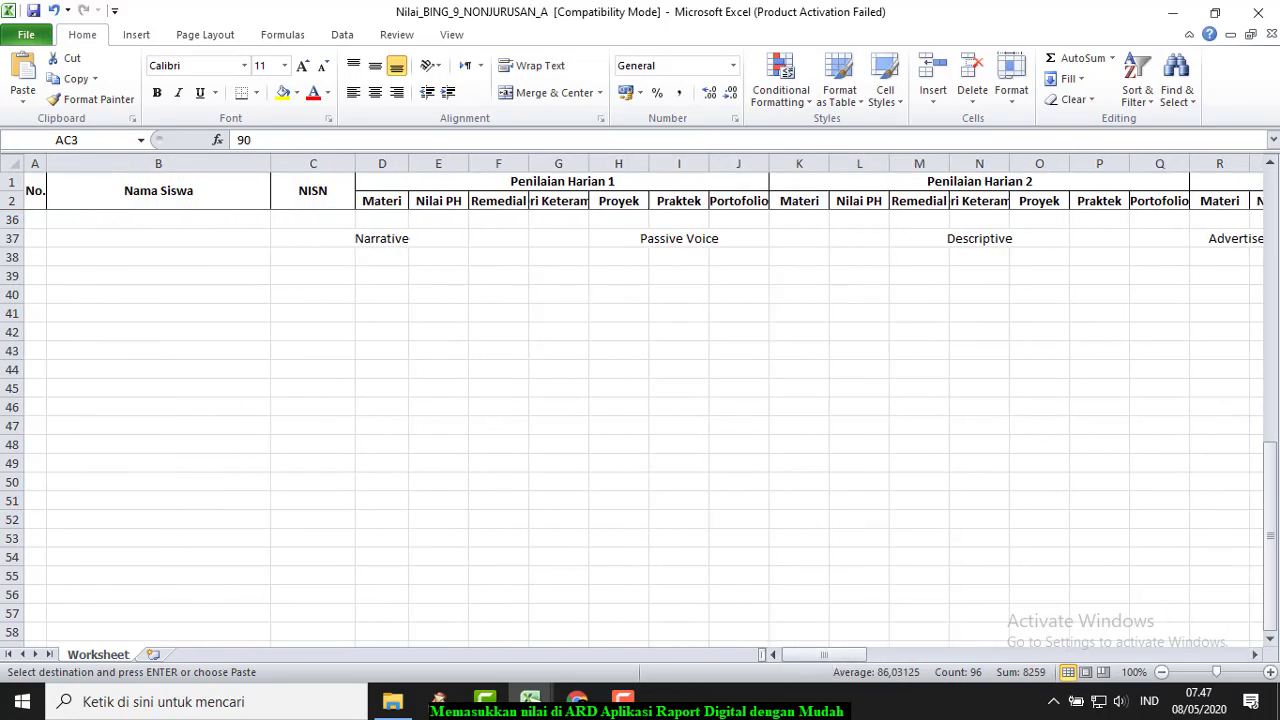
pyautogui.click(11, 238)
pyautogui.rightClick(11, 238)
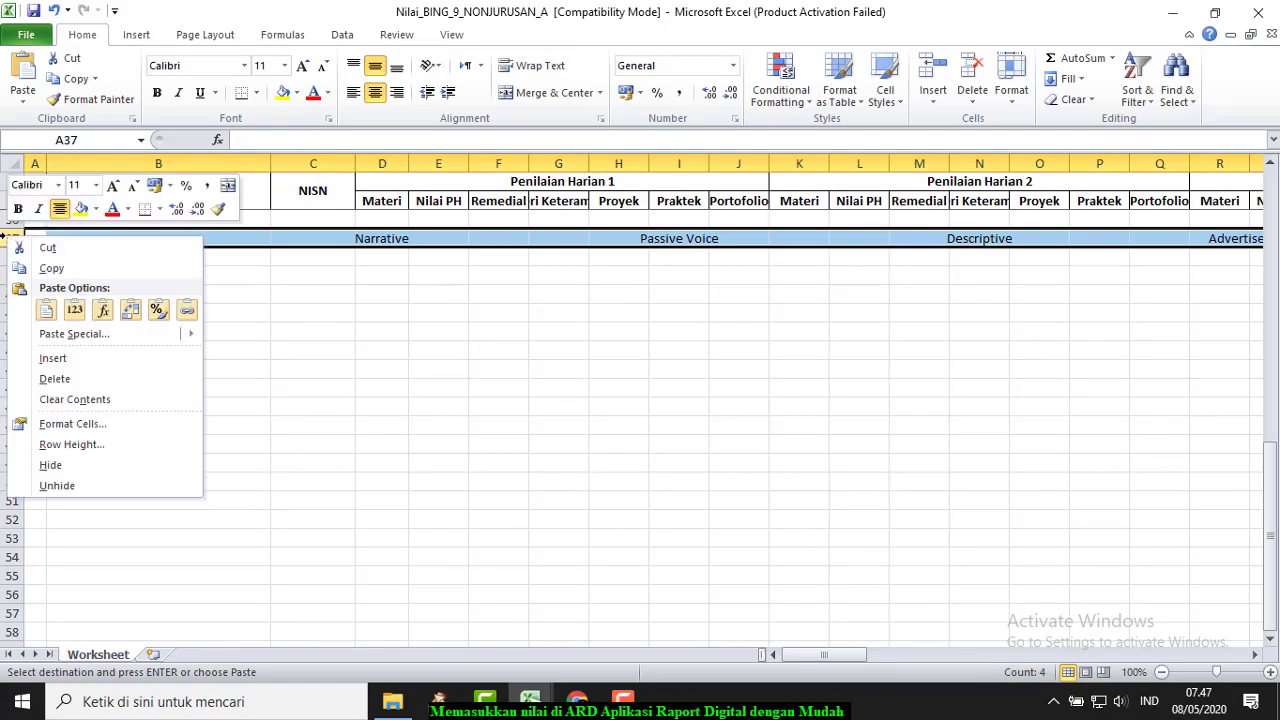
pyautogui.click(58, 379)
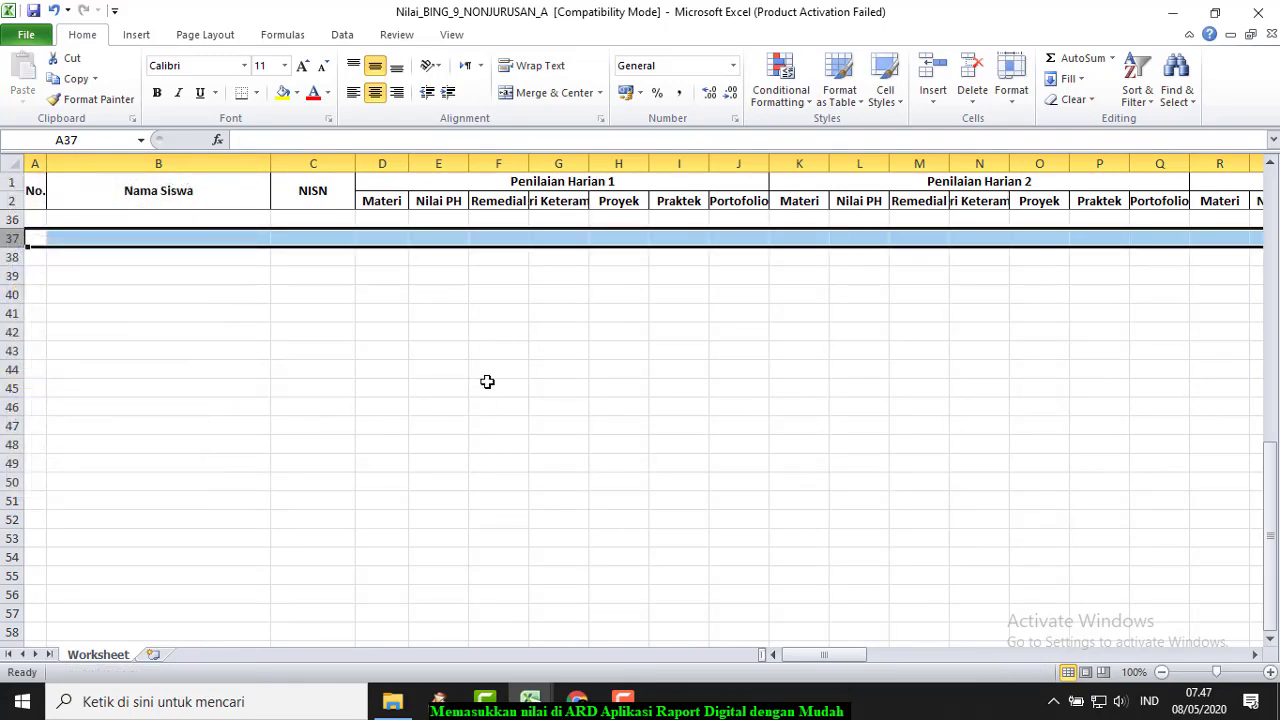
pyautogui.scroll(11, 487, 381)
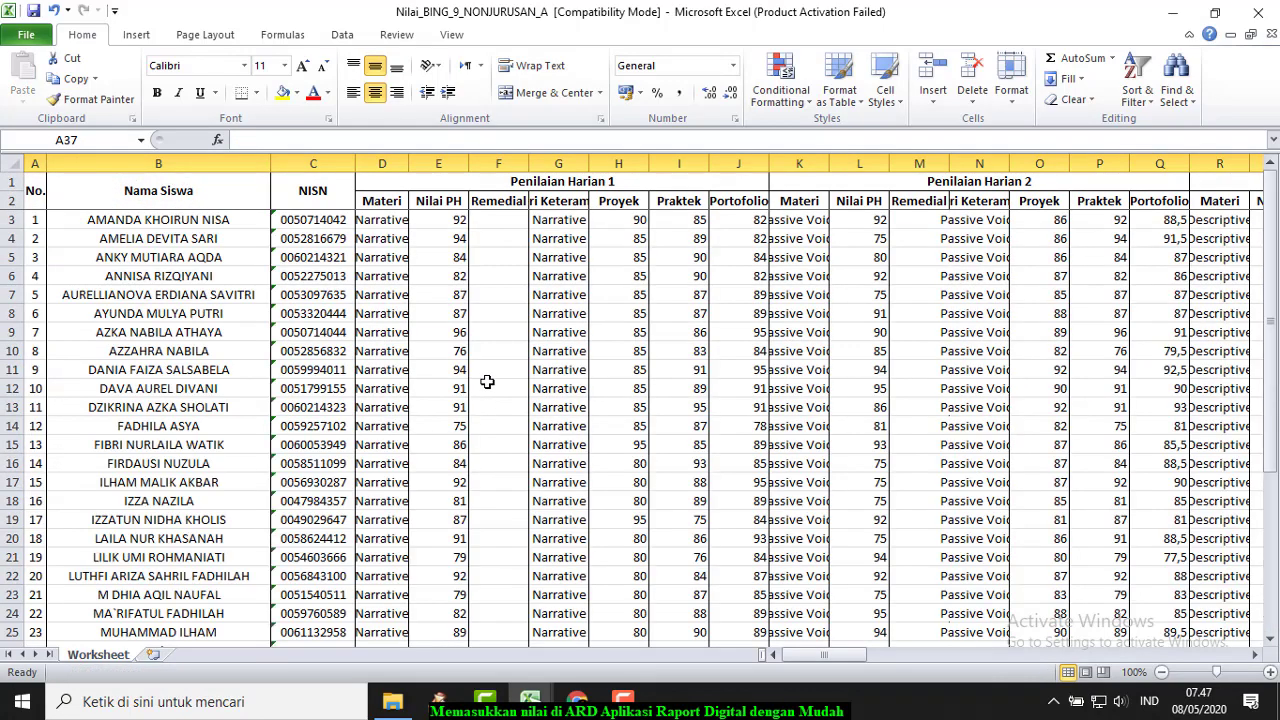
pyautogui.click(33, 12)
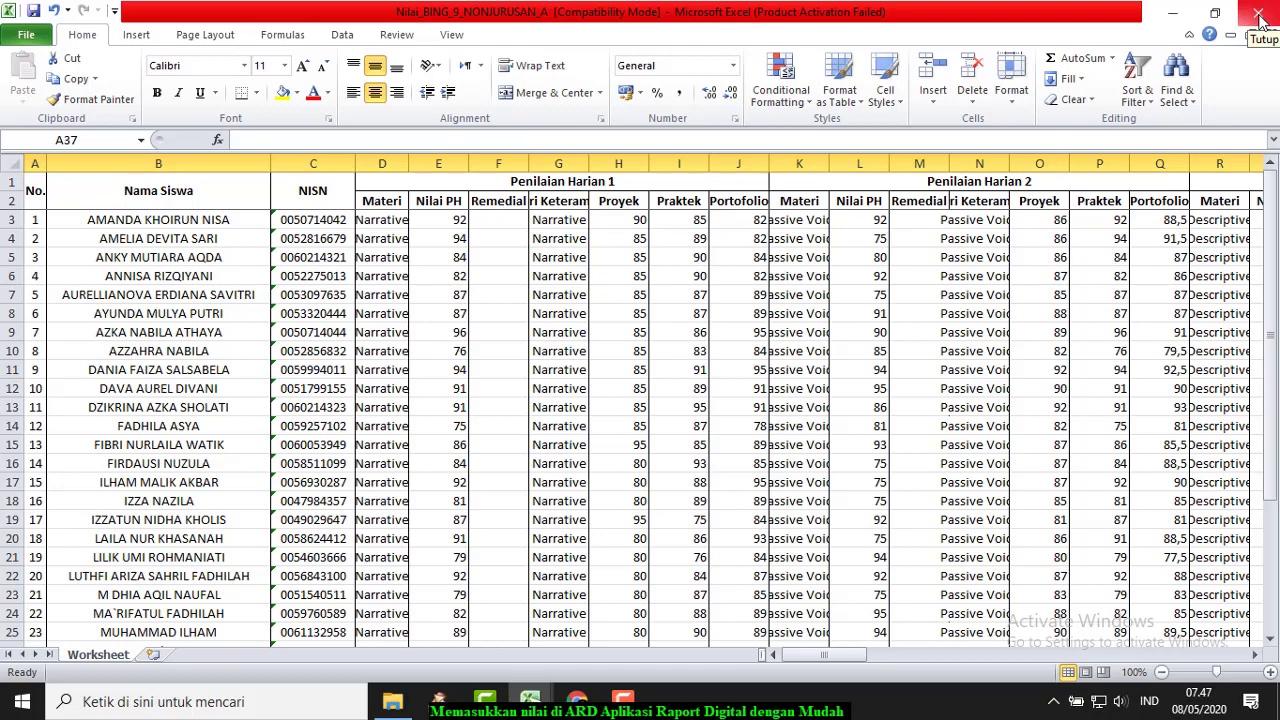
# Step: Check the end of the student list for completeness, examining the Penilaian Harian 2 Proyek, Praktek and Portofolio cells in row 33
pyautogui.scroll(-11, 829, 371)
pyautogui.scroll(8, 829, 371)
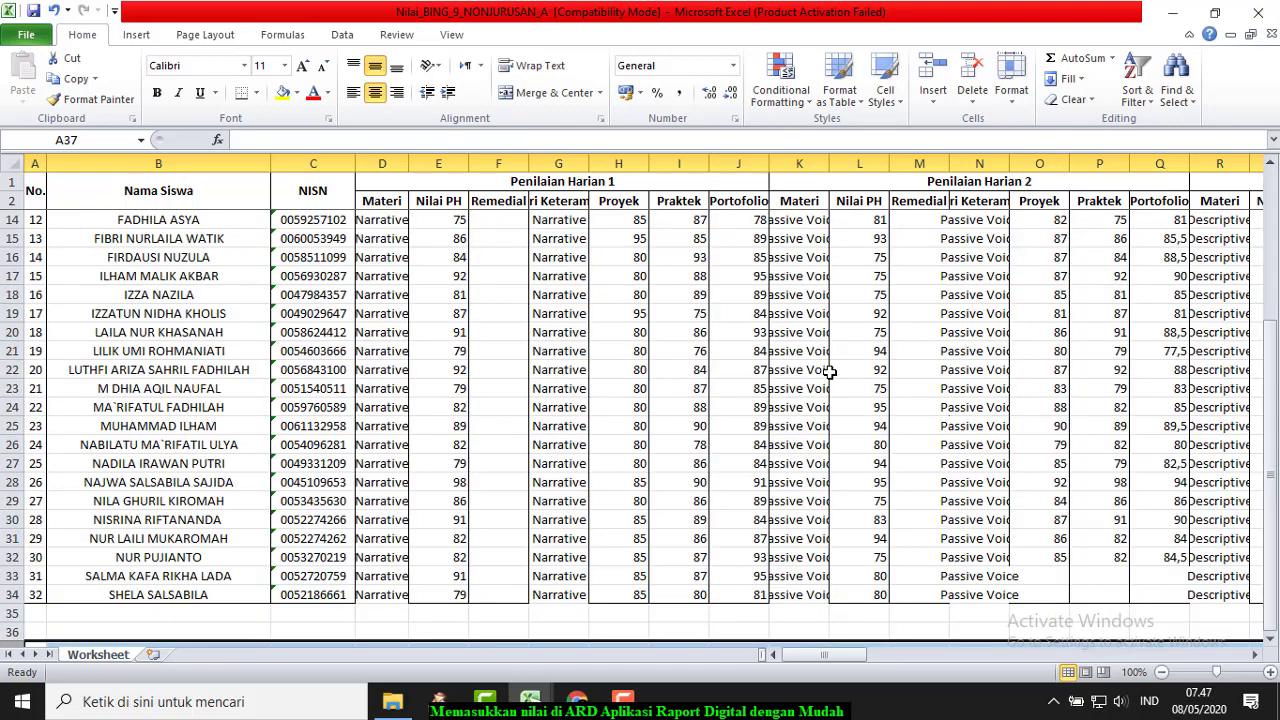
pyautogui.scroll(-4, 829, 371)
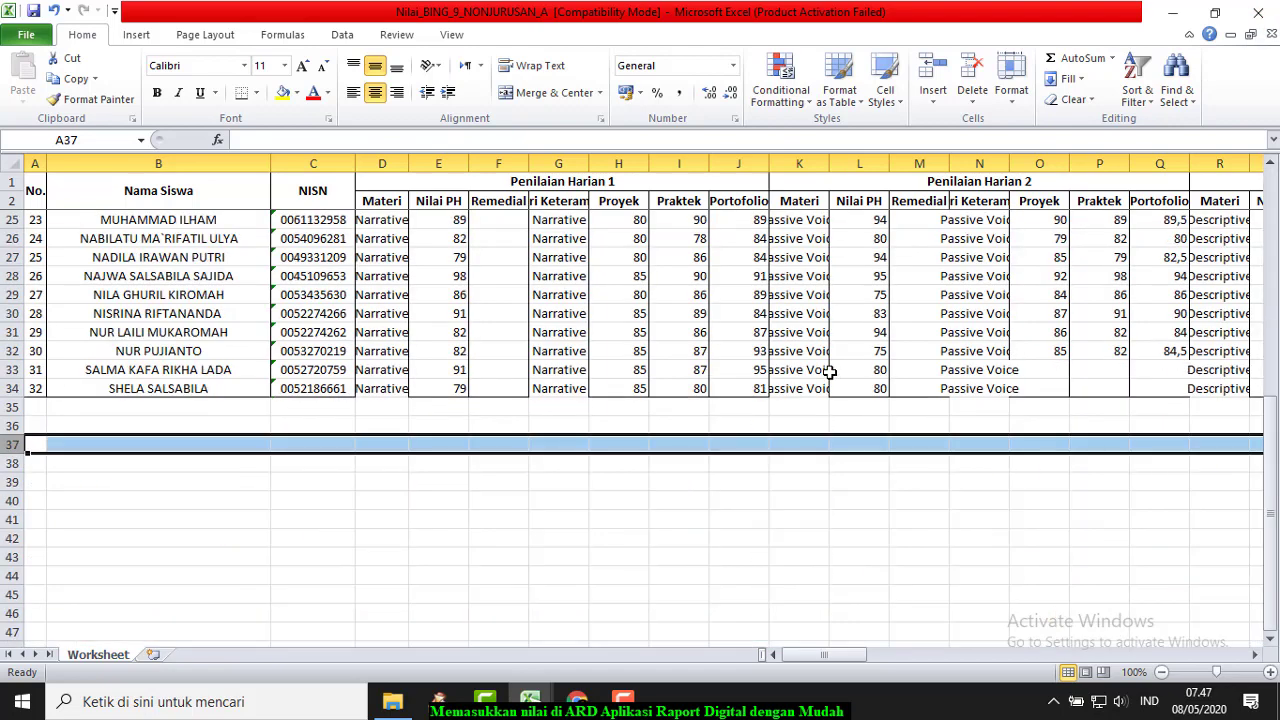
pyautogui.click(1058, 371)
pyautogui.click(1094, 367)
pyautogui.click(1161, 367)
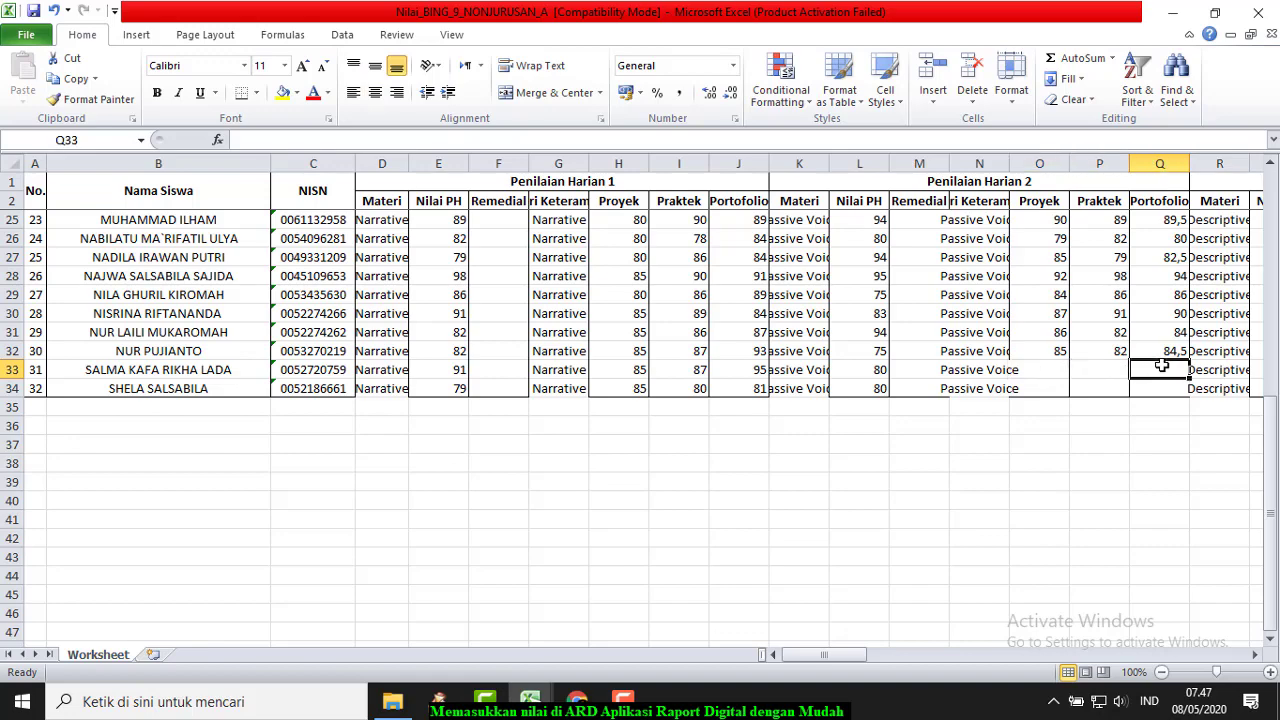
# Step: Copy the scores in S42:V43 for the last two students from sheet Kls 9a of the Bahasa Inggris workbook
pyautogui.click(530, 700)
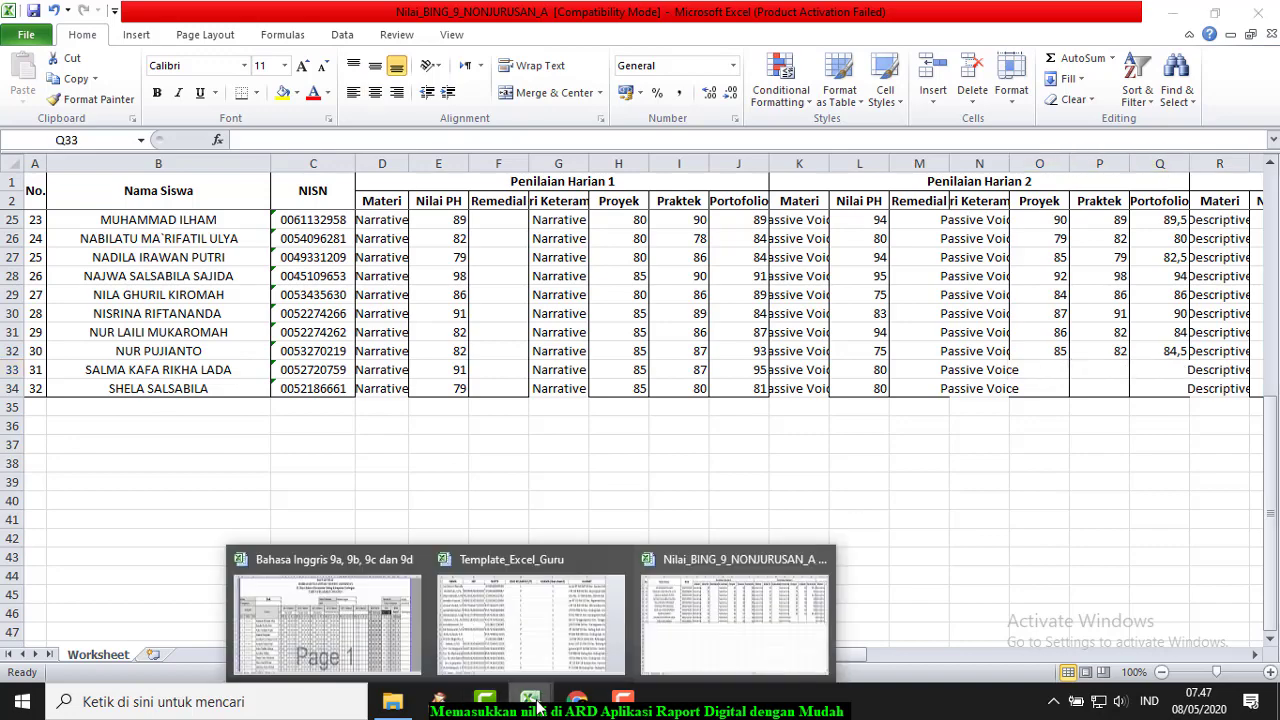
pyautogui.click(350, 628)
pyautogui.scroll(-10, 491, 583)
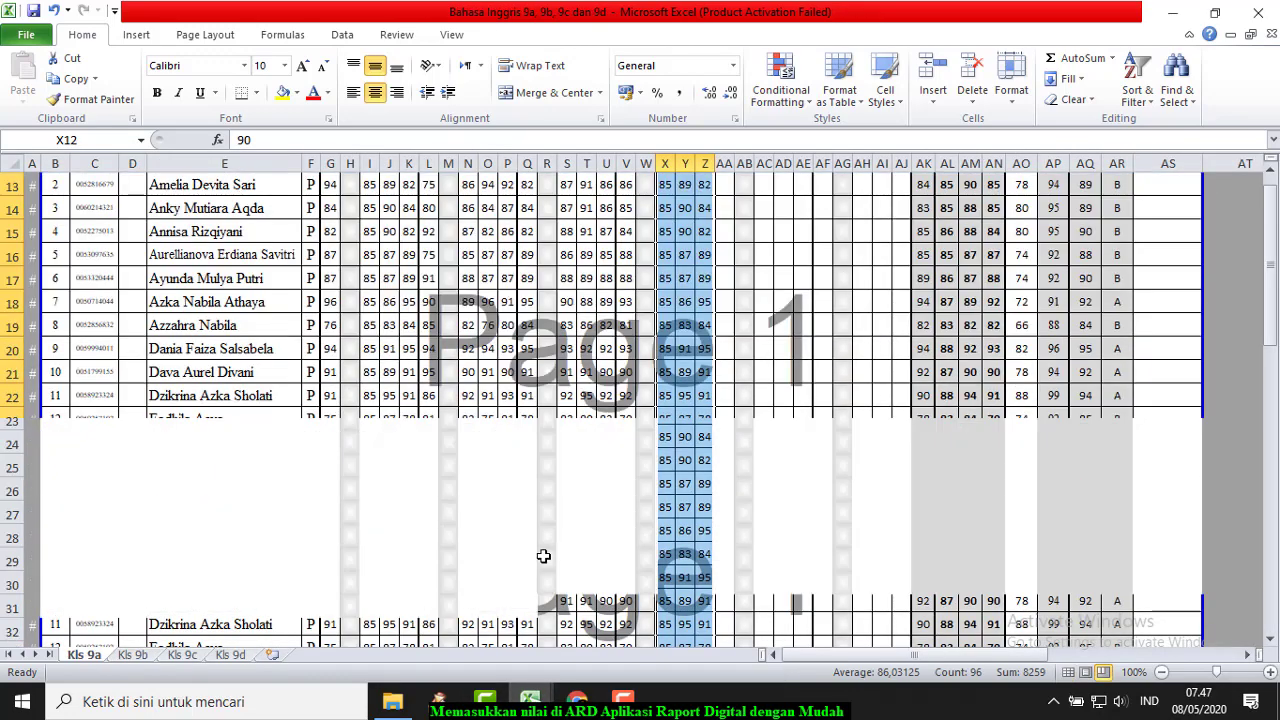
pyautogui.scroll(4, 543, 556)
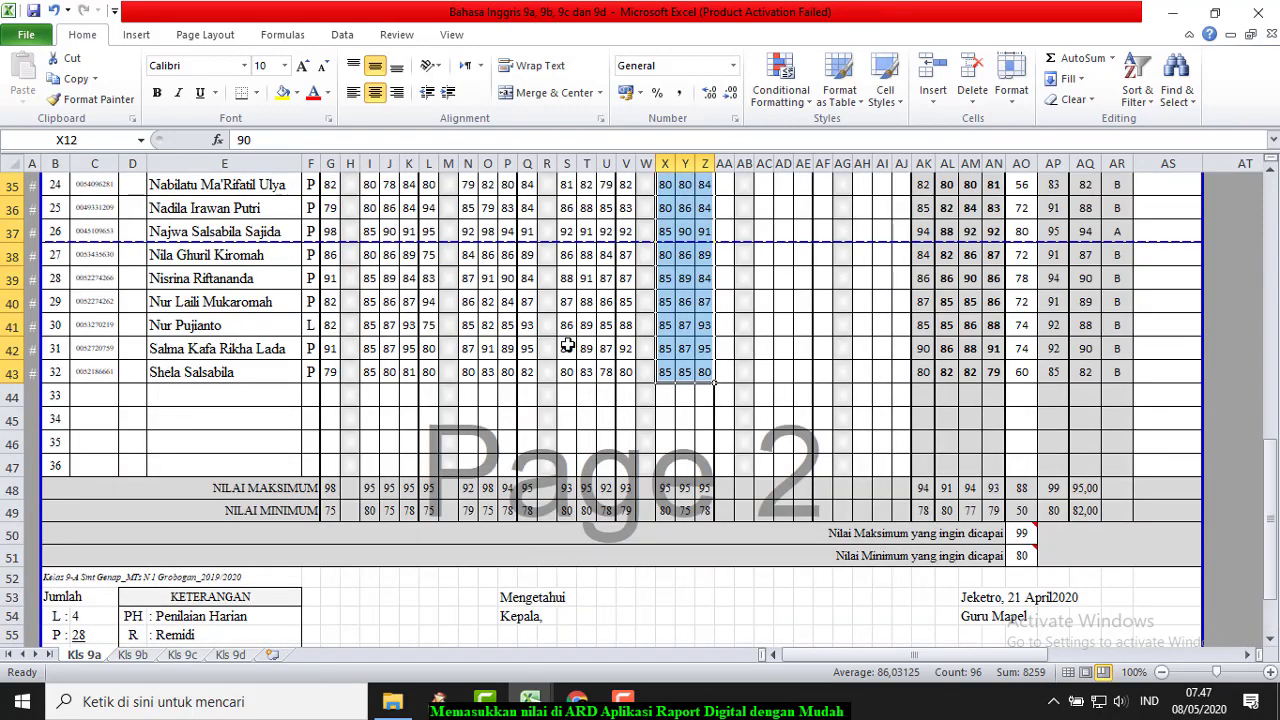
pyautogui.moveTo(567, 345); pyautogui.dragTo(622, 370)
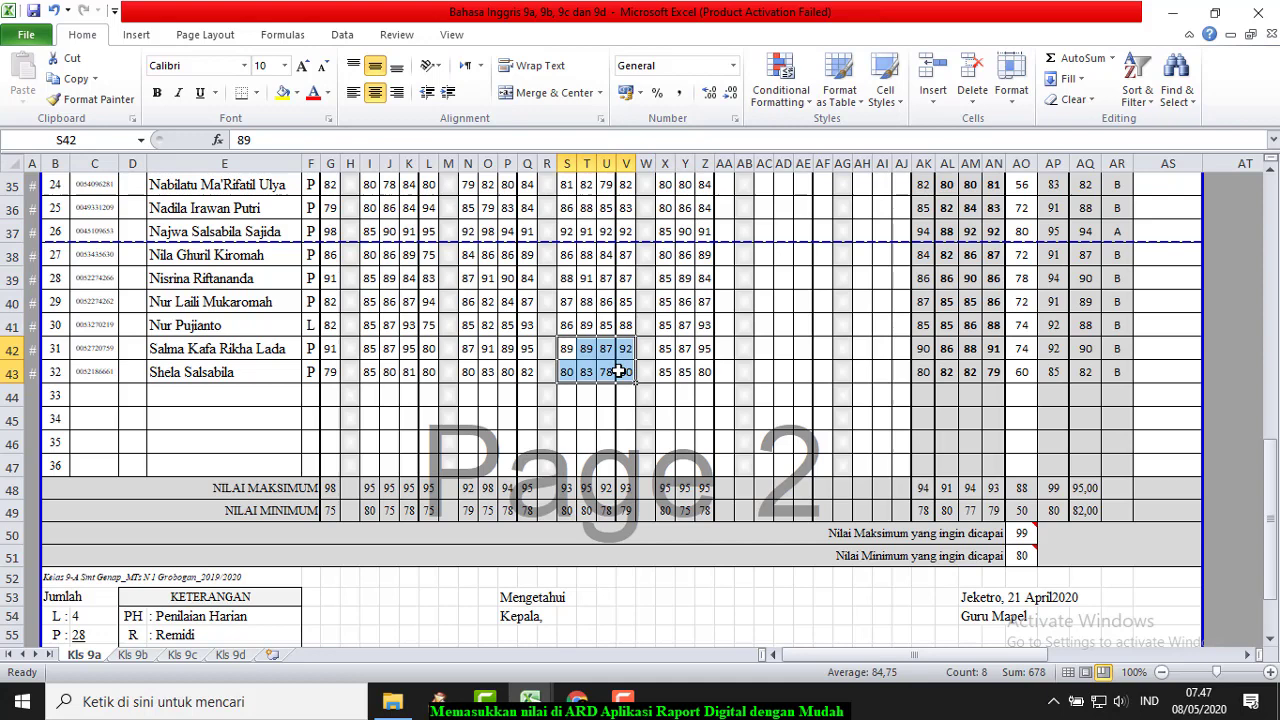
pyautogui.click(74, 79)
# Step: Try pasting the copied scores as values into the template starting at O33, and undo the paste
pyautogui.moveTo(530, 700)
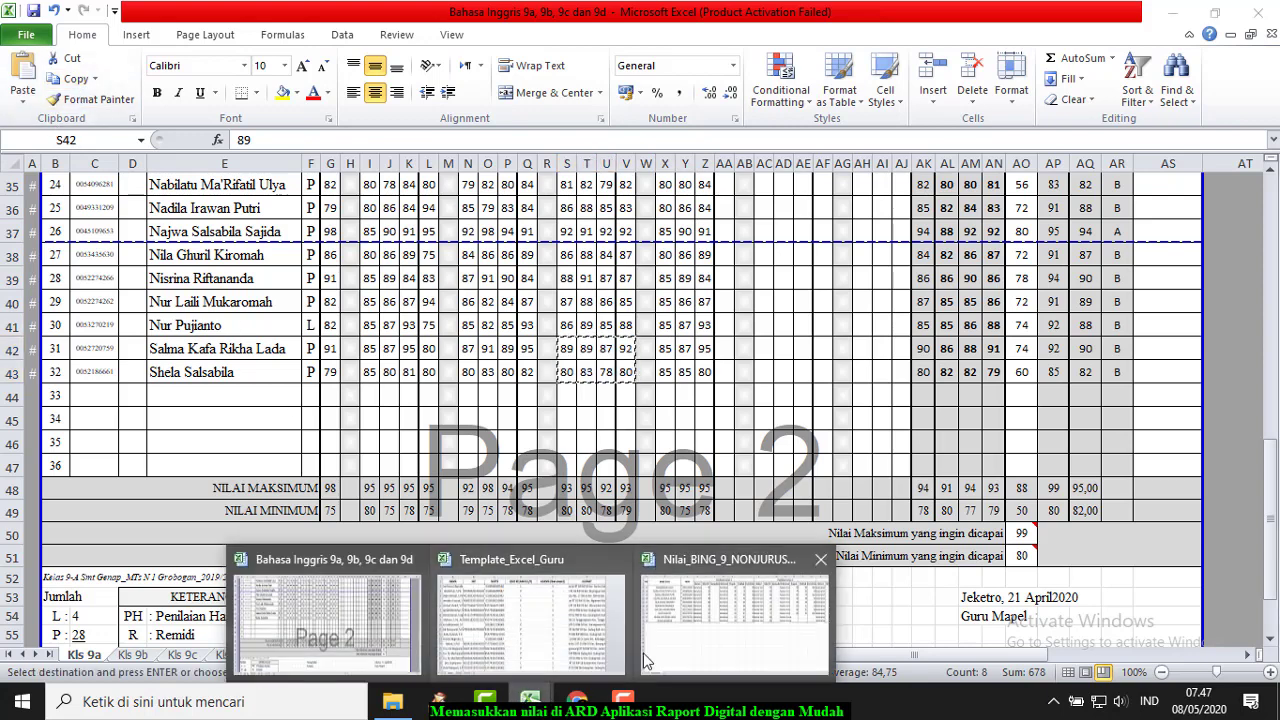
pyautogui.click(700, 643)
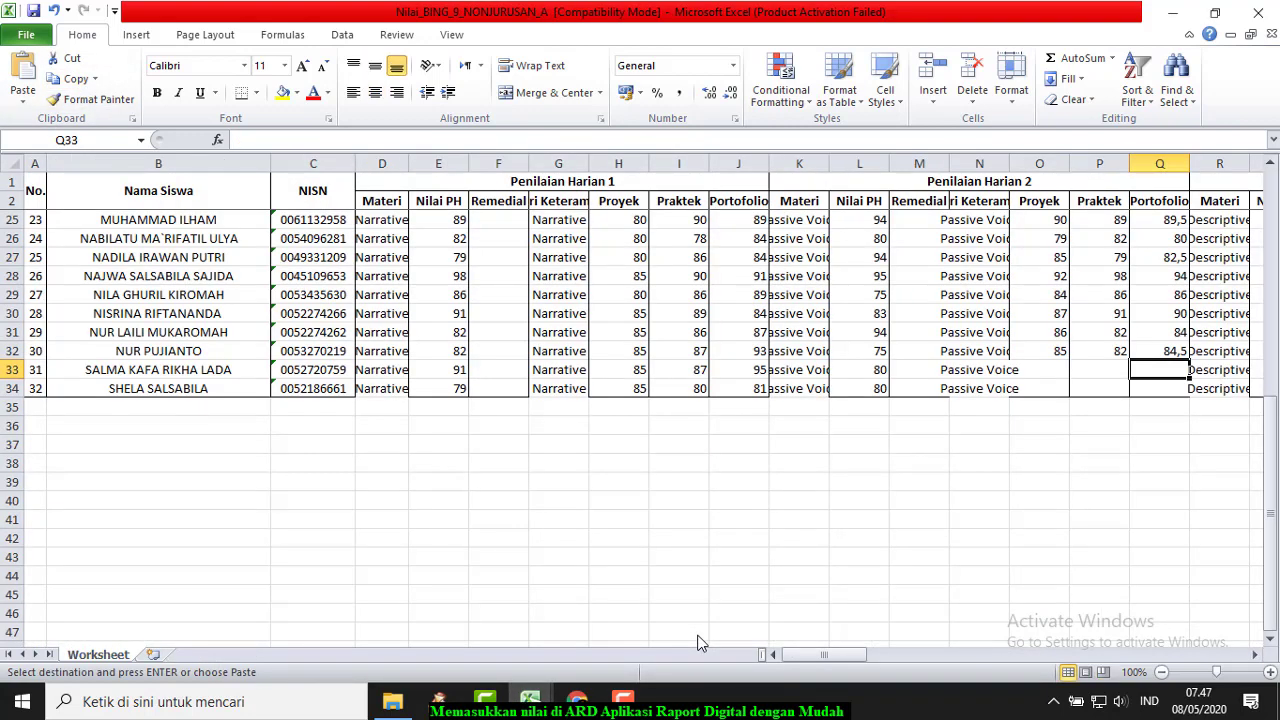
pyautogui.click(1044, 370)
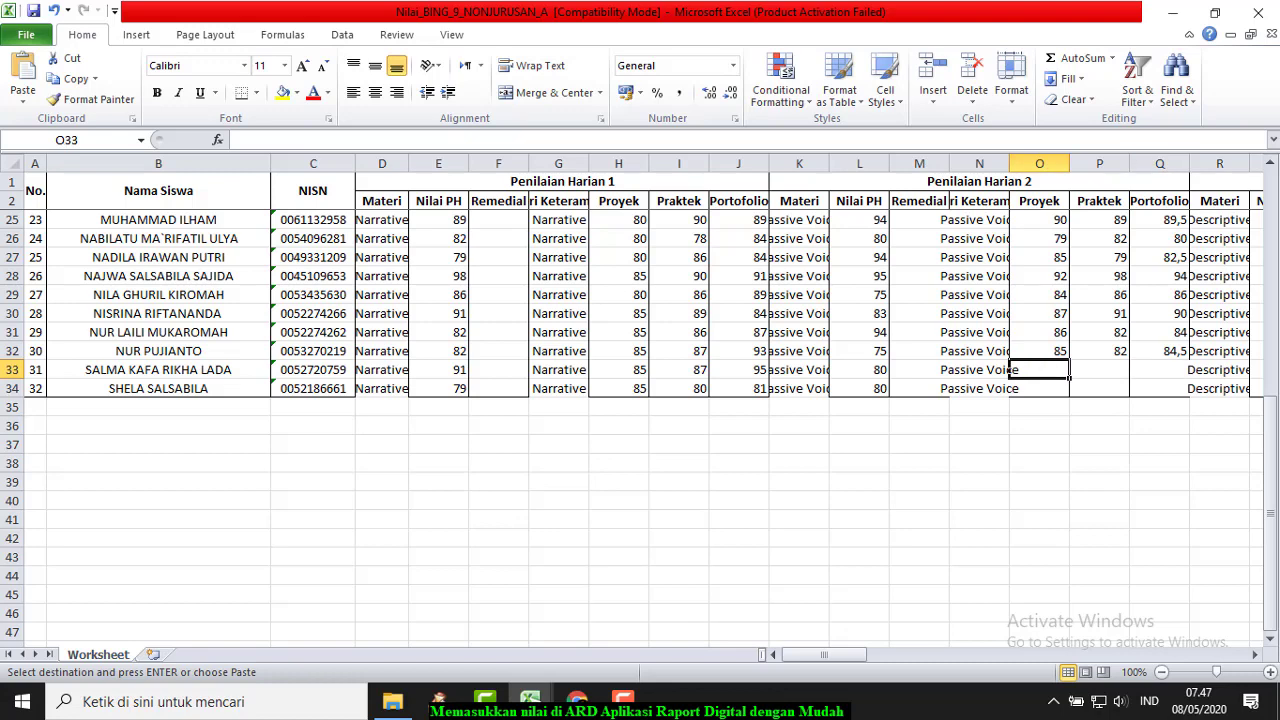
pyautogui.click(22, 100)
pyautogui.click(19, 215)
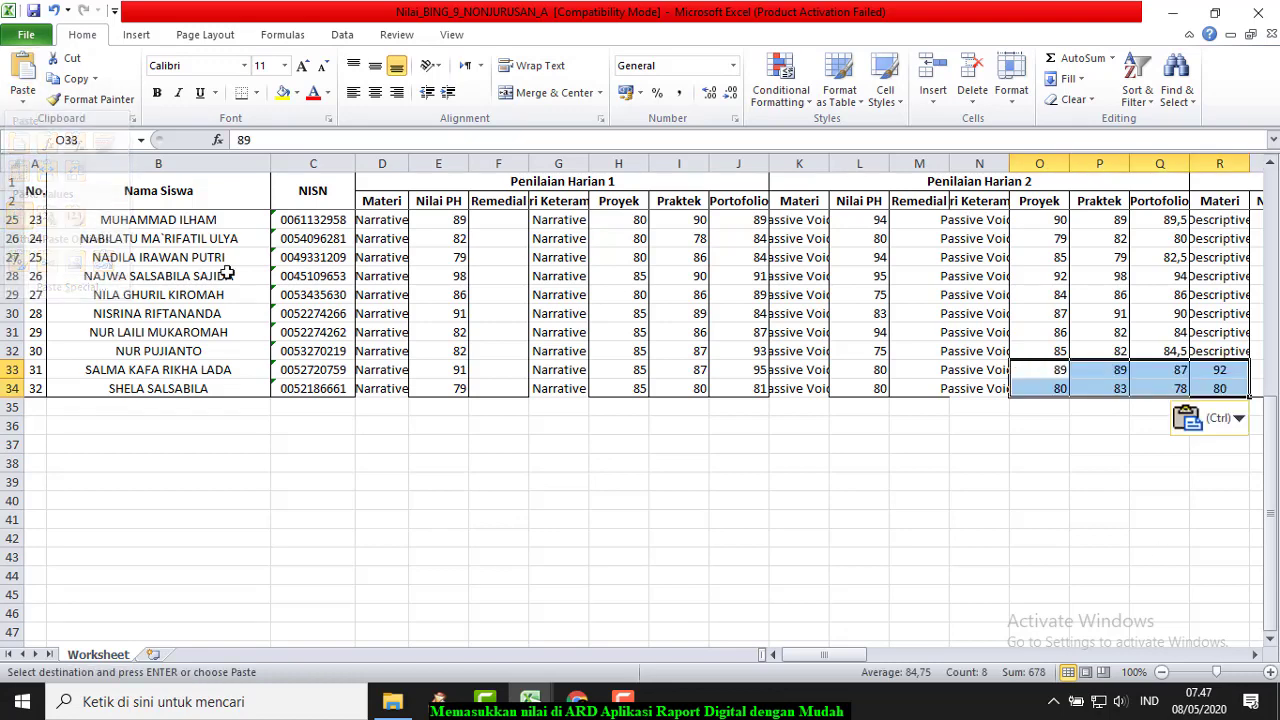
pyautogui.click(54, 10)
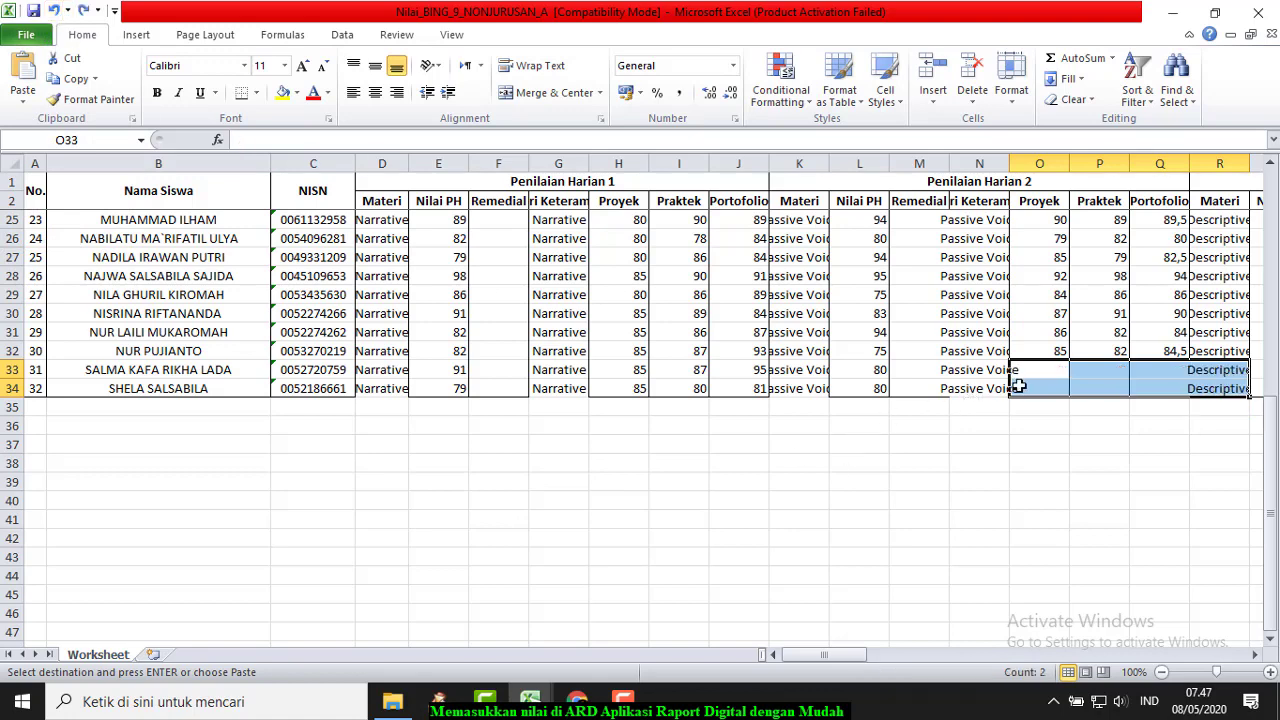
pyautogui.click(1042, 369)
pyautogui.click(1113, 373)
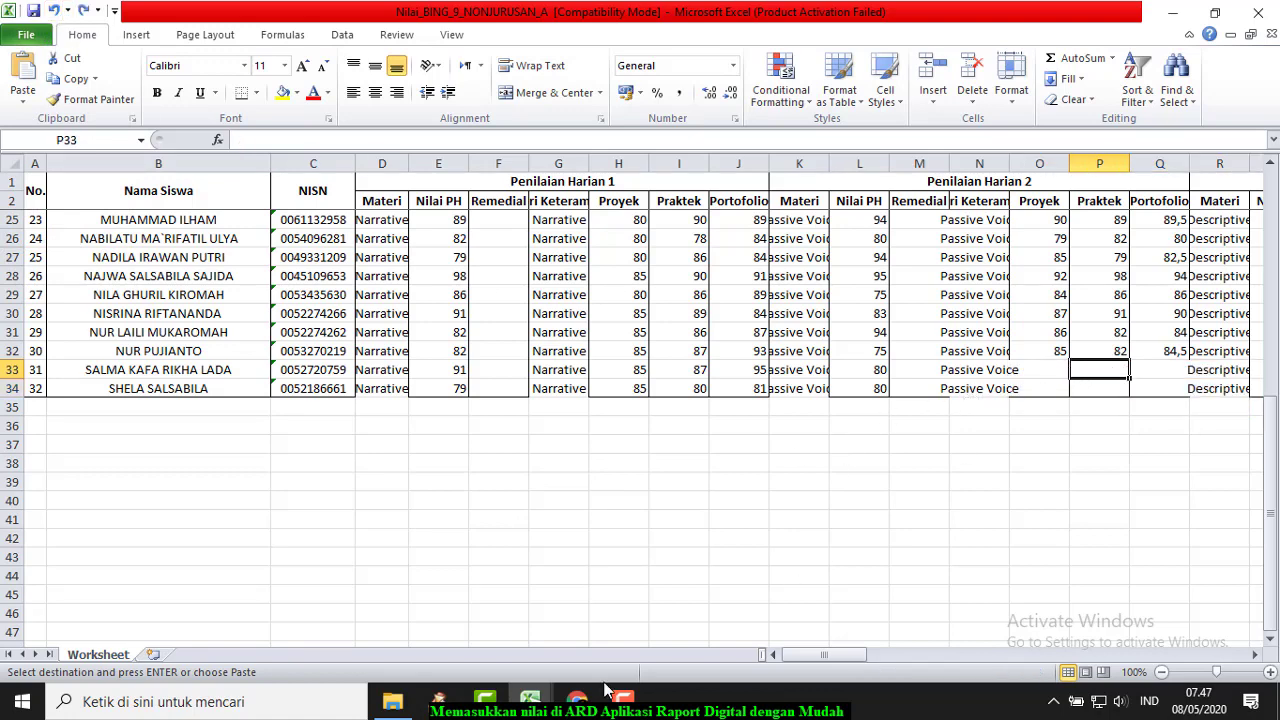
pyautogui.moveTo(530, 700)
pyautogui.click(486, 640)
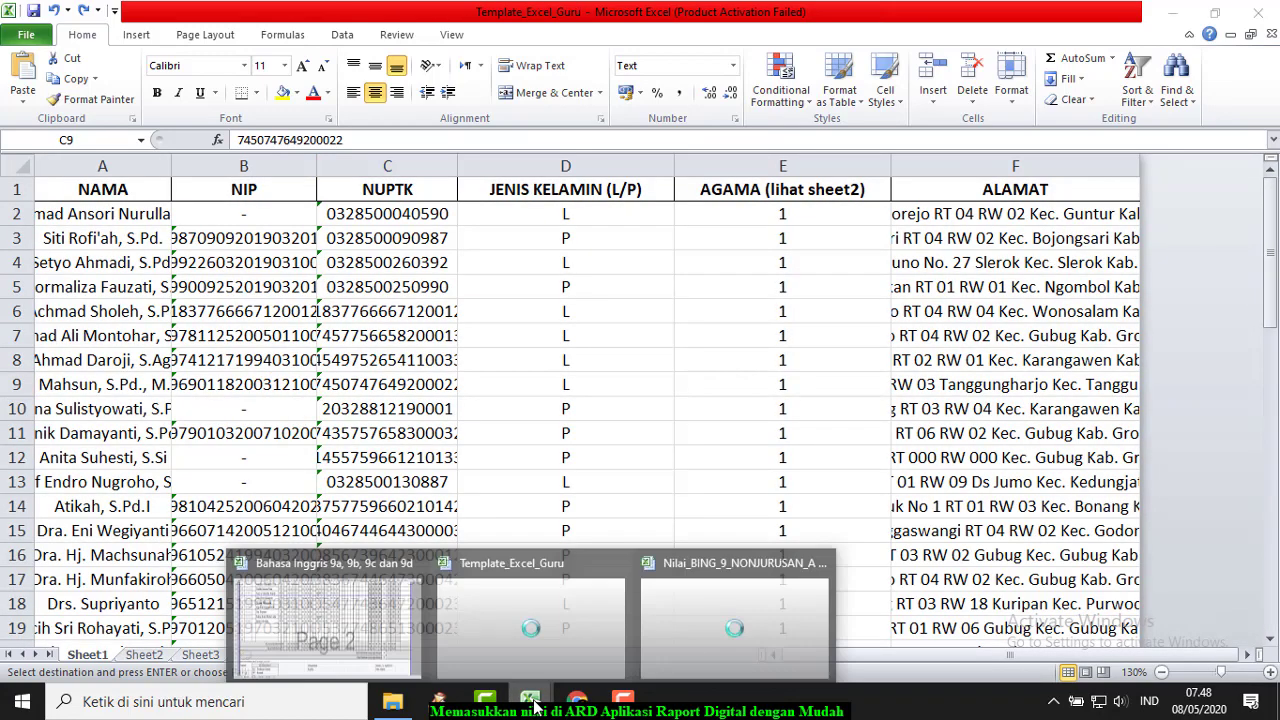
pyautogui.click(717, 612)
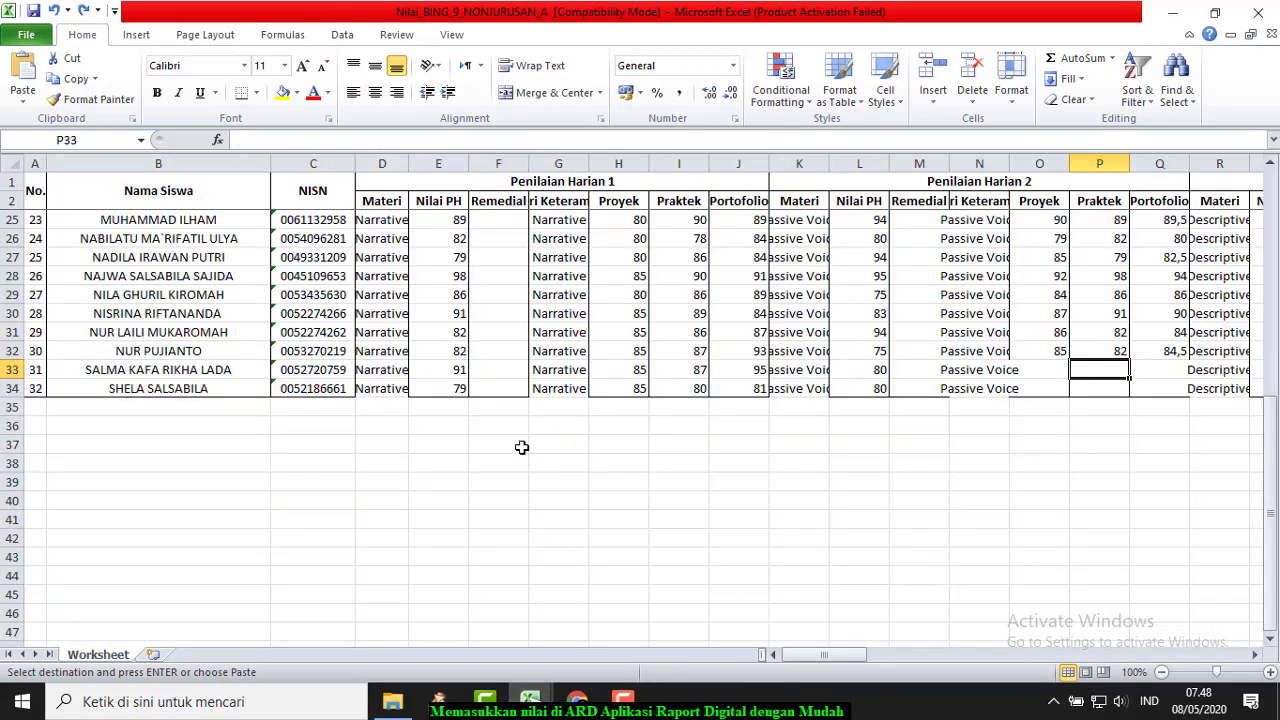
# Step: Copy the scores in S42:U43 for the last two students from sheet Kls 9a of the Bahasa Inggris workbook
pyautogui.click(1050, 368)
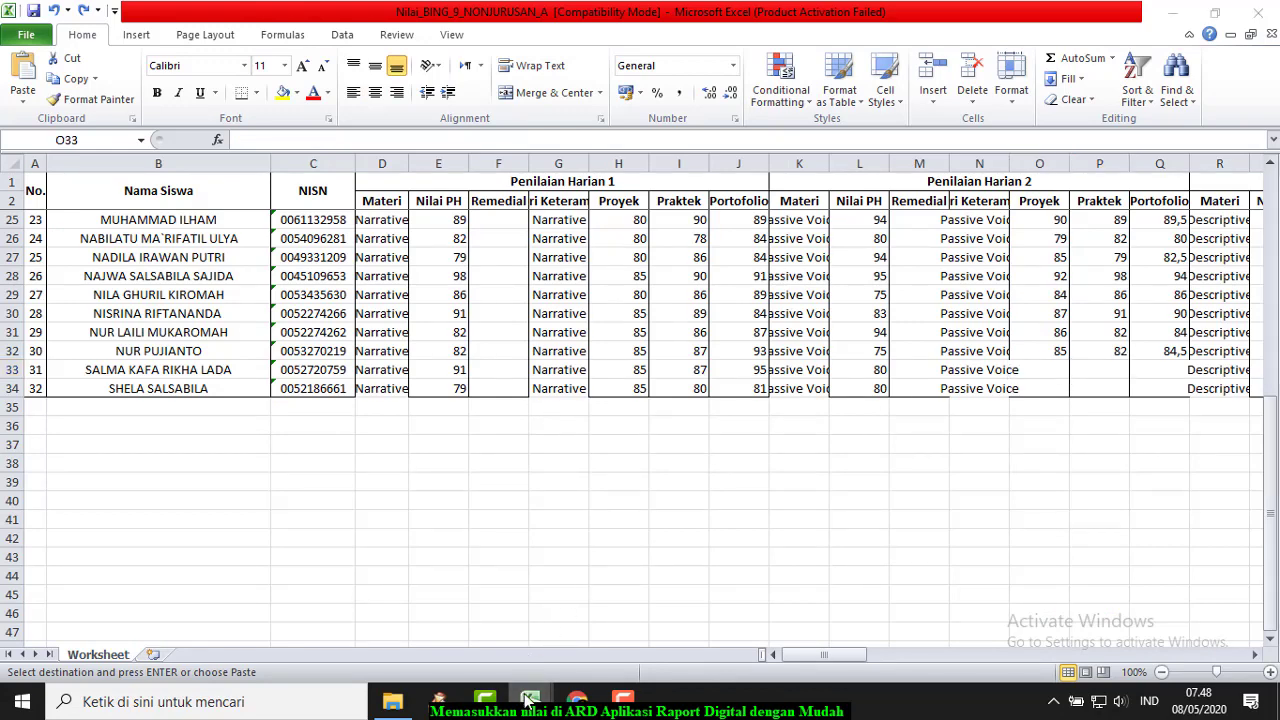
pyautogui.moveTo(528, 700)
pyautogui.click(360, 630)
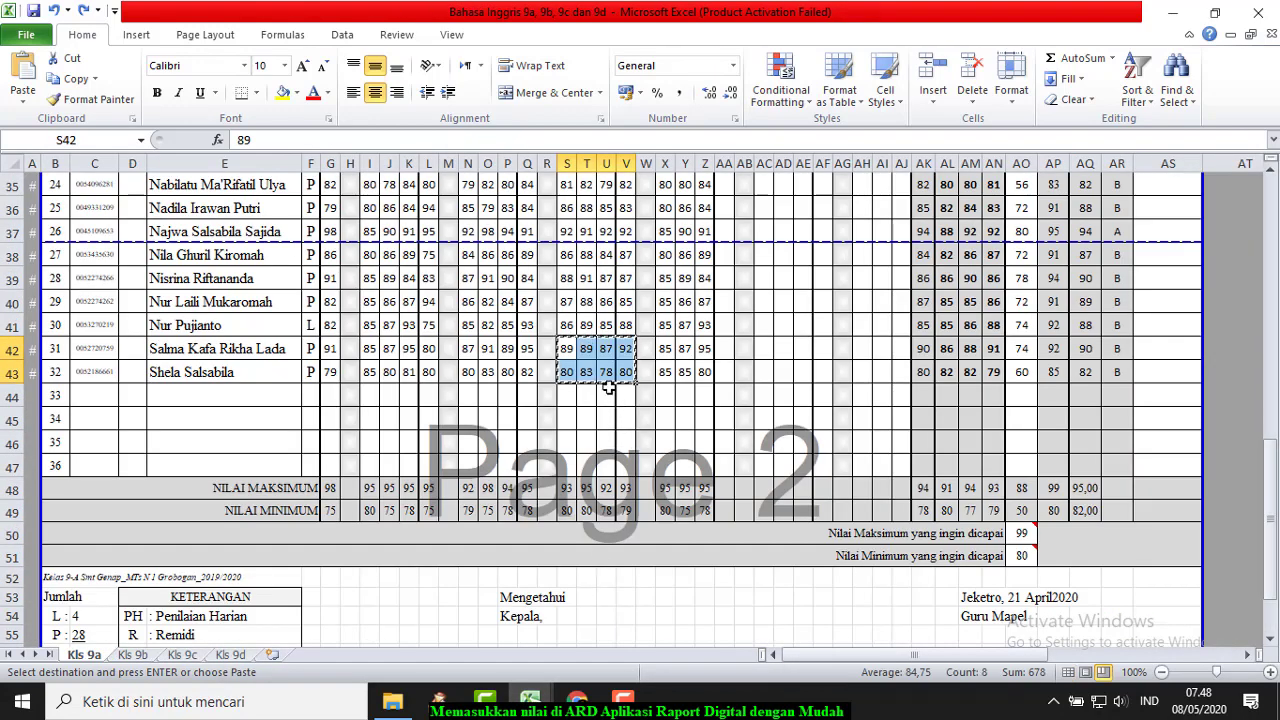
pyautogui.moveTo(566, 348); pyautogui.dragTo(605, 370)
pyautogui.click(67, 78)
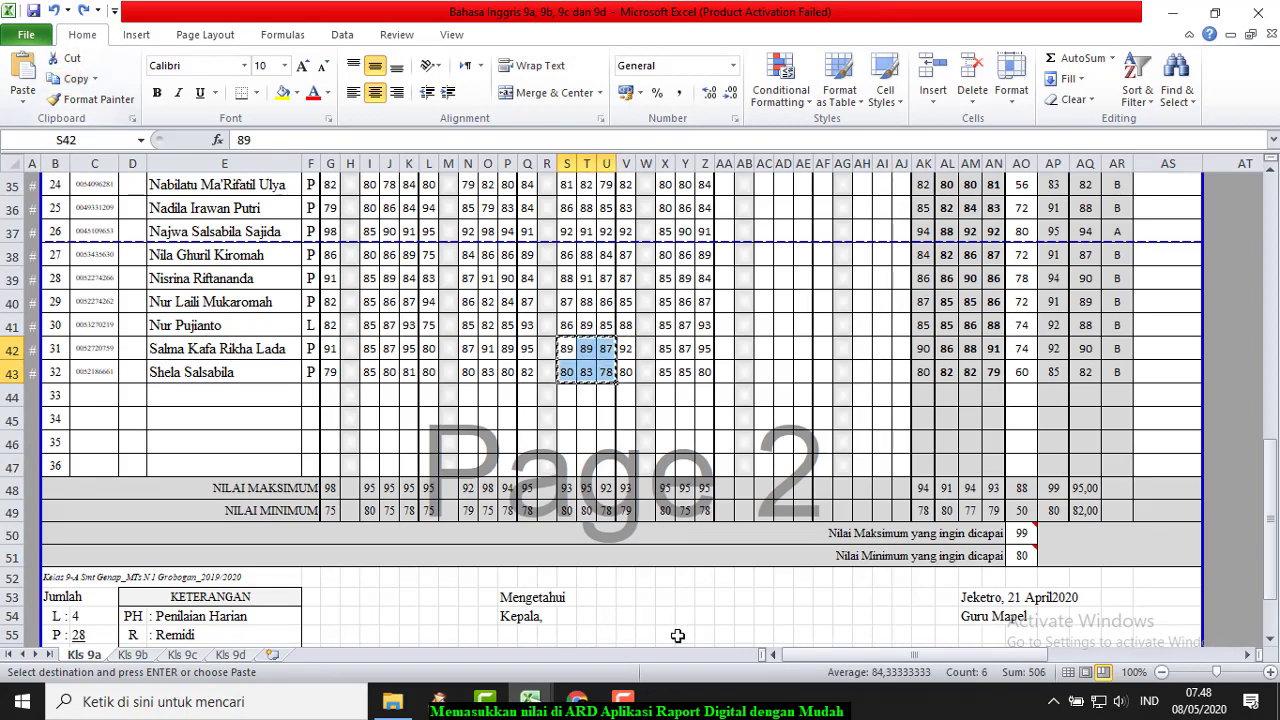
# Step: Paste the copied scores as values into the Penilaian Harian 2 Proyek, Praktek and Portofolio columns of the template, starting at O33
pyautogui.click(530, 700)
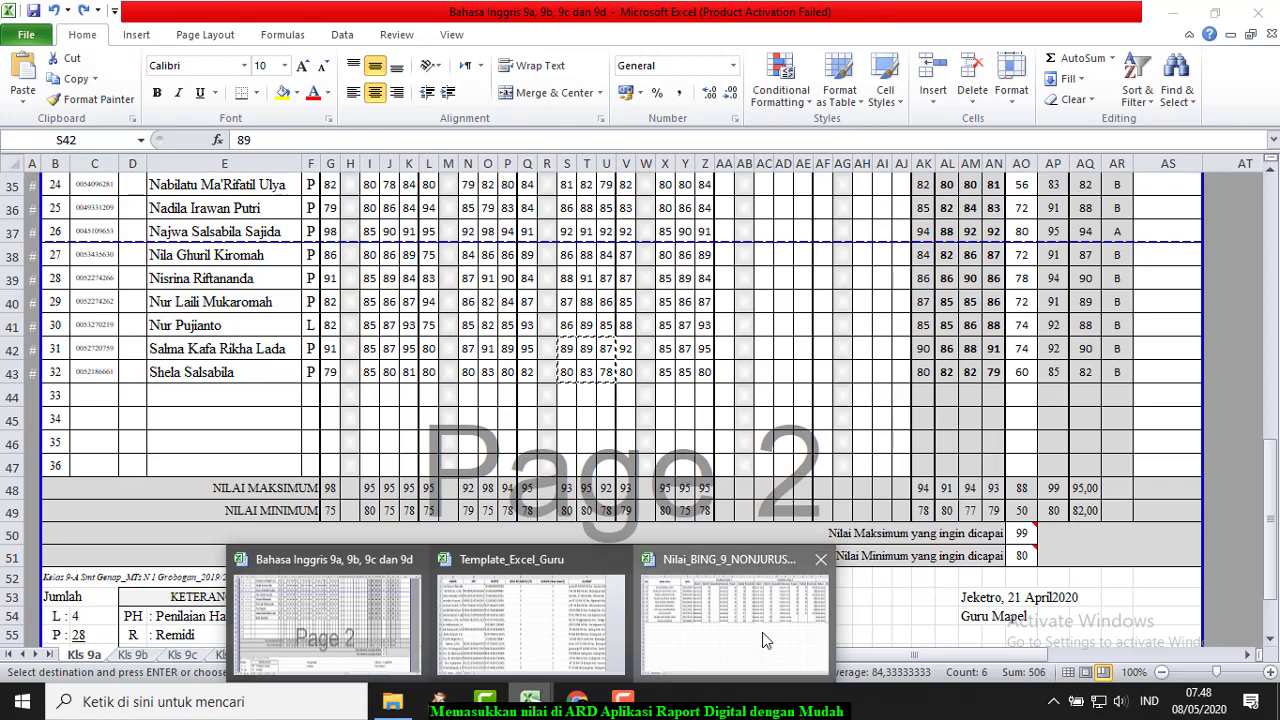
pyautogui.click(764, 640)
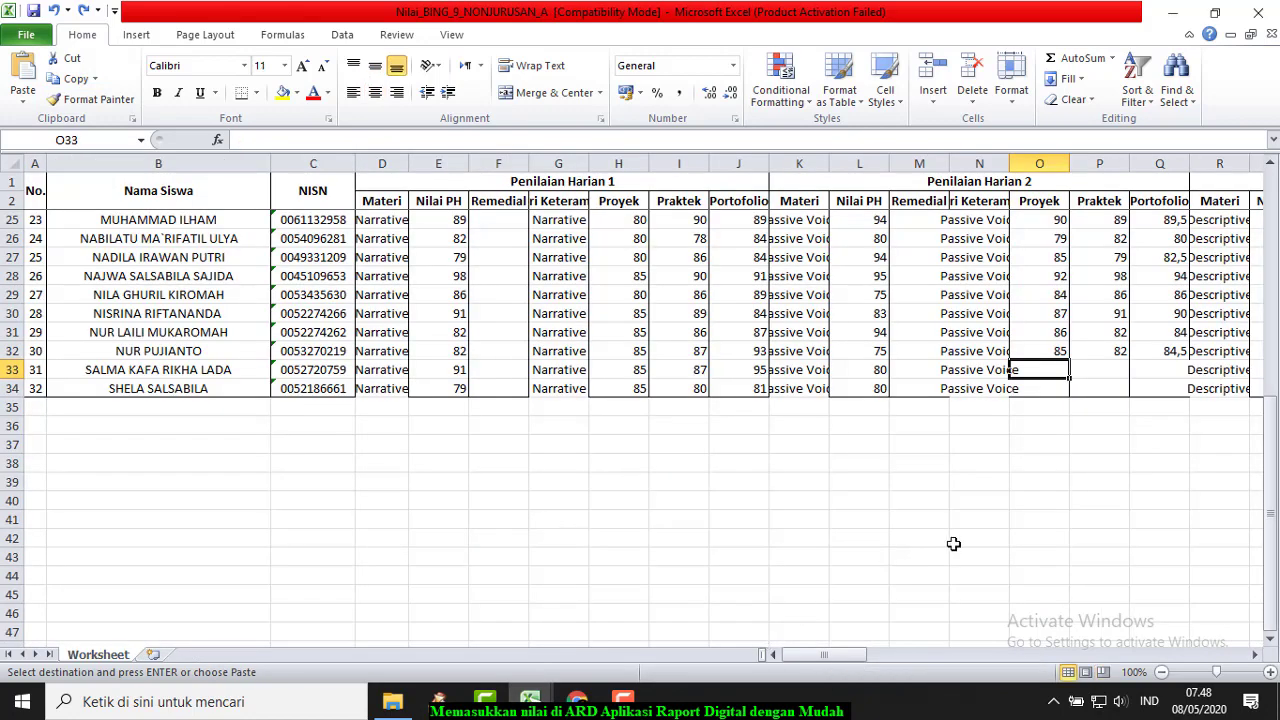
pyautogui.click(23, 95)
pyautogui.click(20, 218)
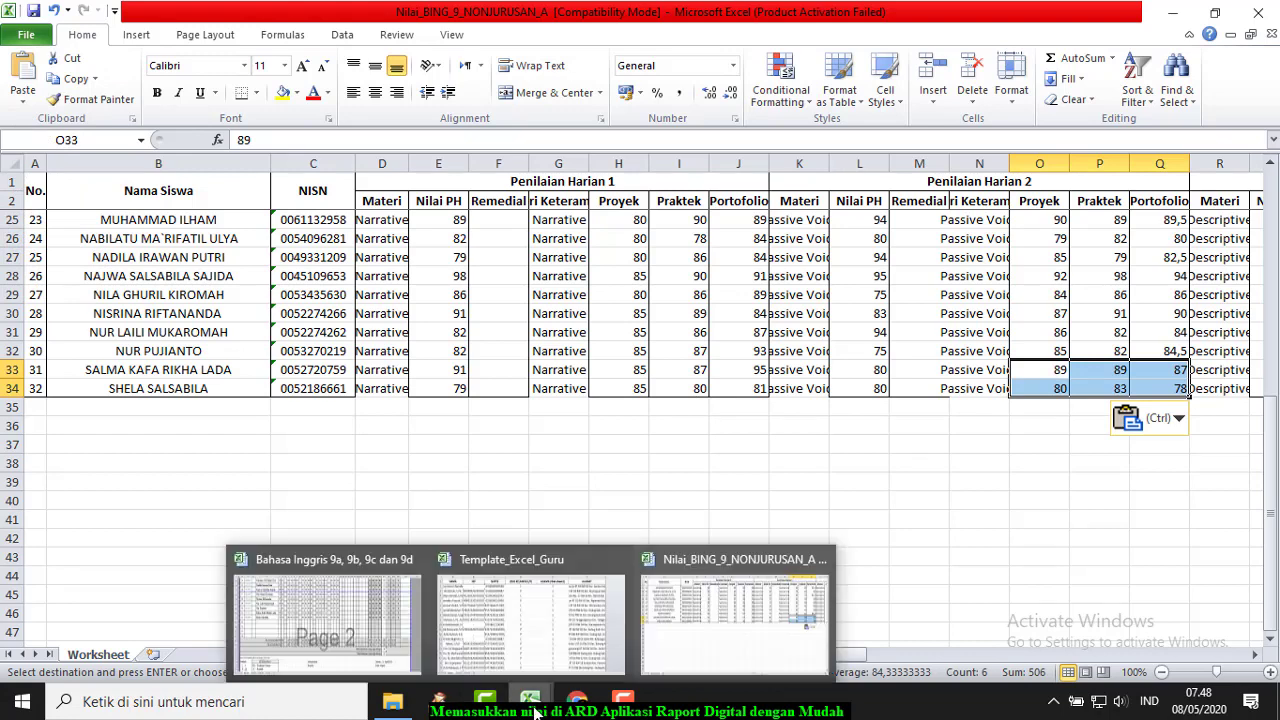
# Step: Clear the copy selection, then save and close the Nilai_BING_9_NONJURUSAN_A workbook
pyautogui.scroll(7, 590, 425)
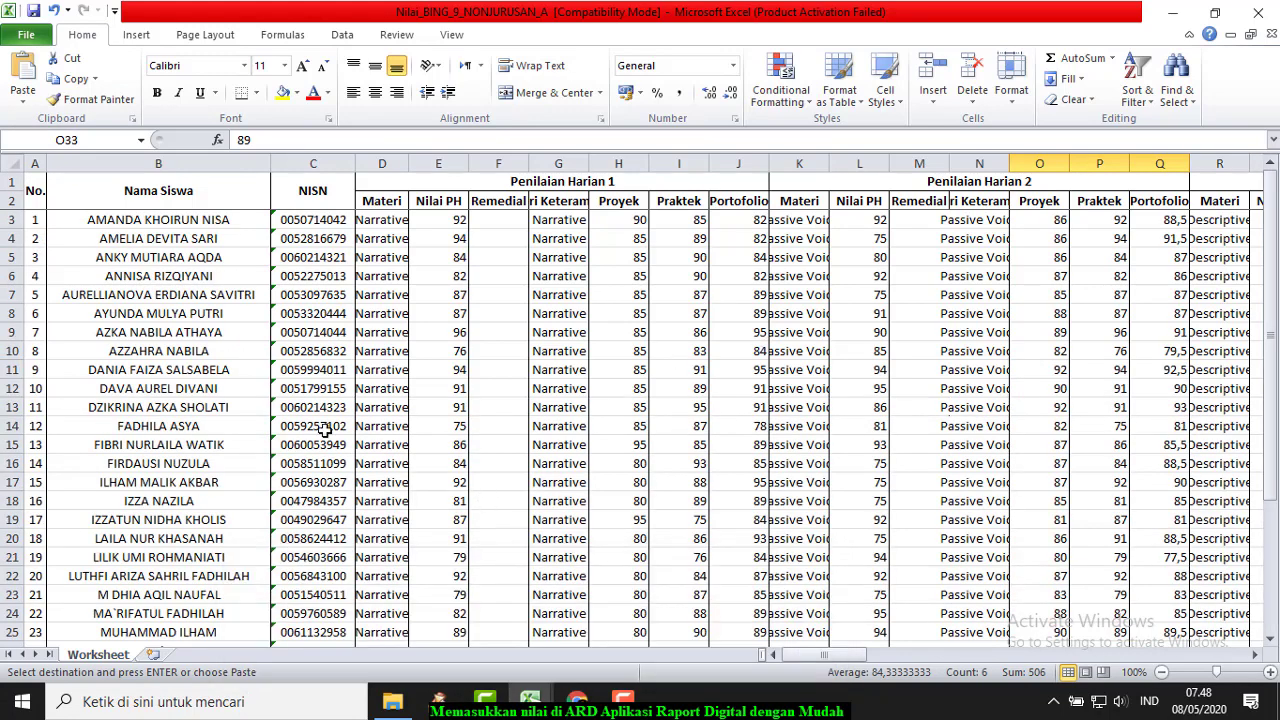
pyautogui.press('Escape')
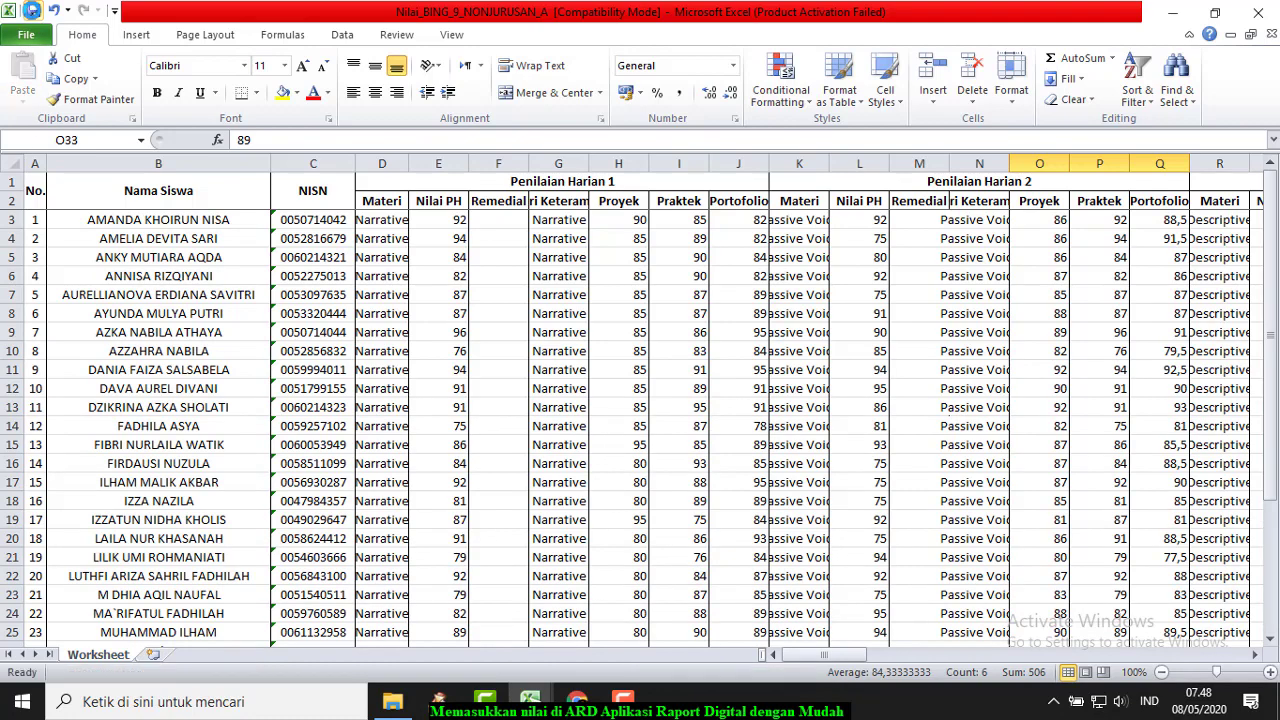
pyautogui.click(1260, 14)
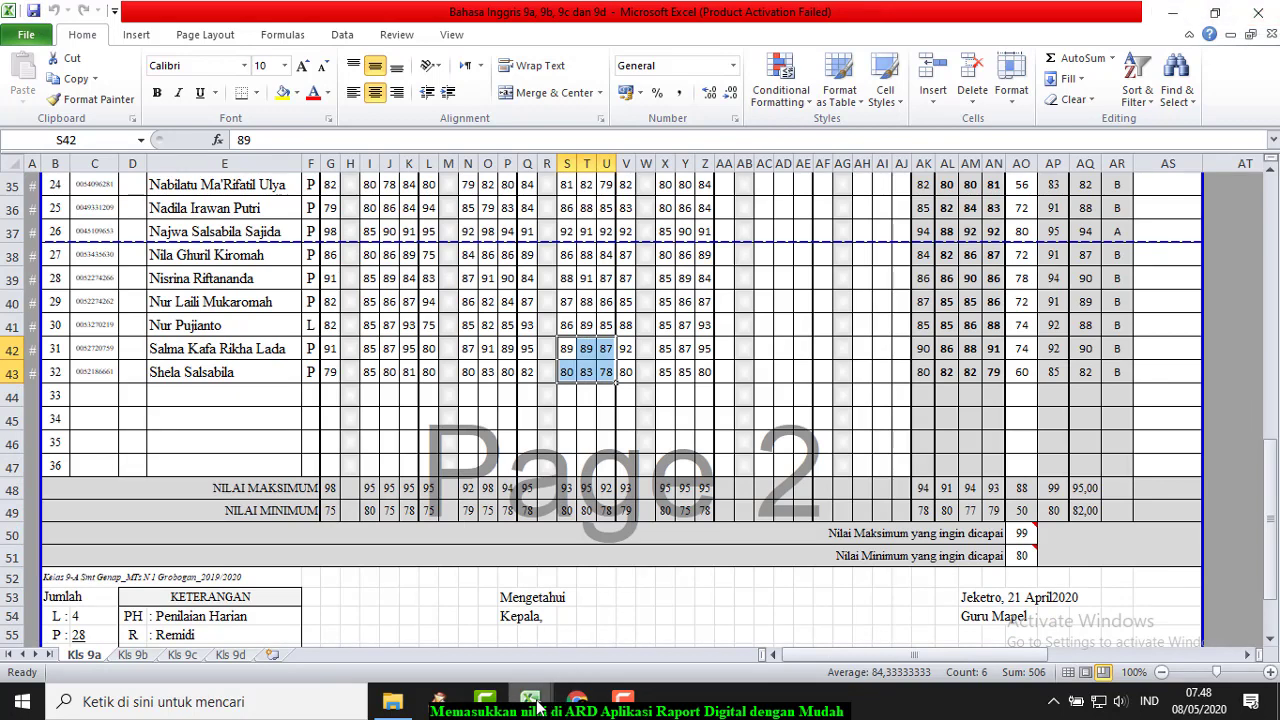
# Step: Switch to the ARD import dialog in Chrome and select the file Nilai_BING_9_NONJURUSAN_A from the Unduhan folder for upload
pyautogui.click(577, 630)
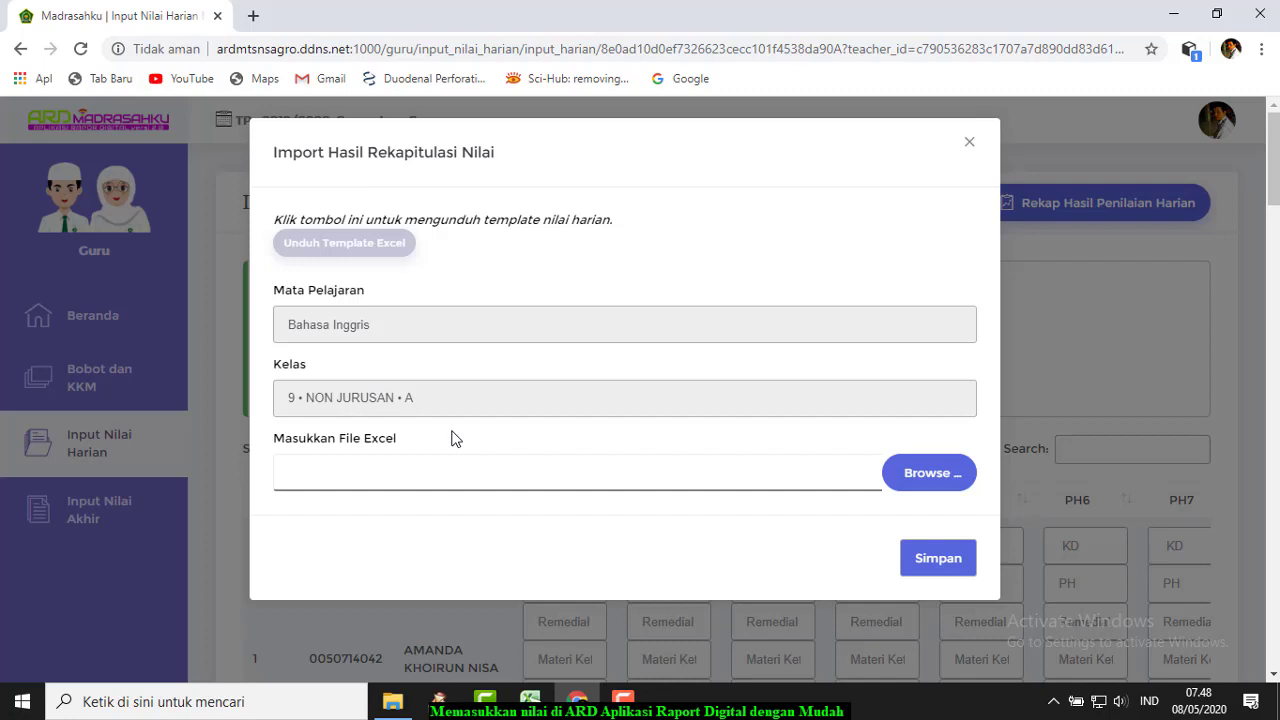
pyautogui.click(943, 480)
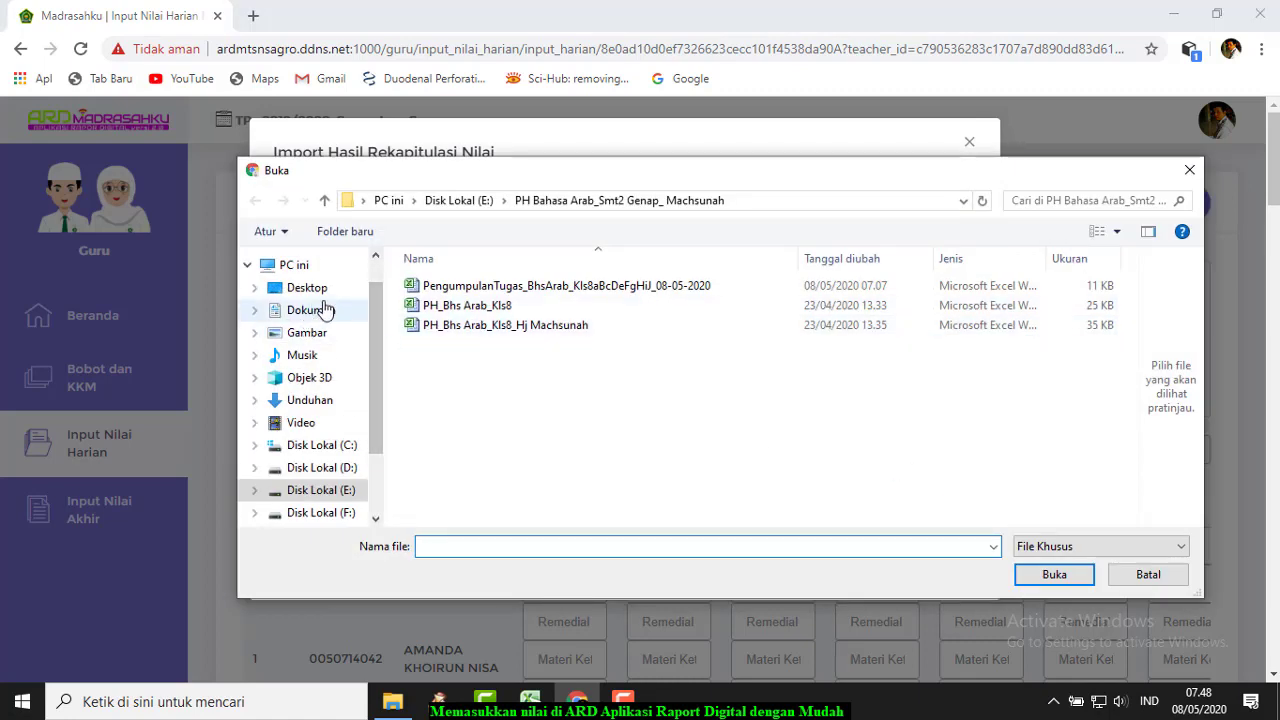
pyautogui.click(308, 401)
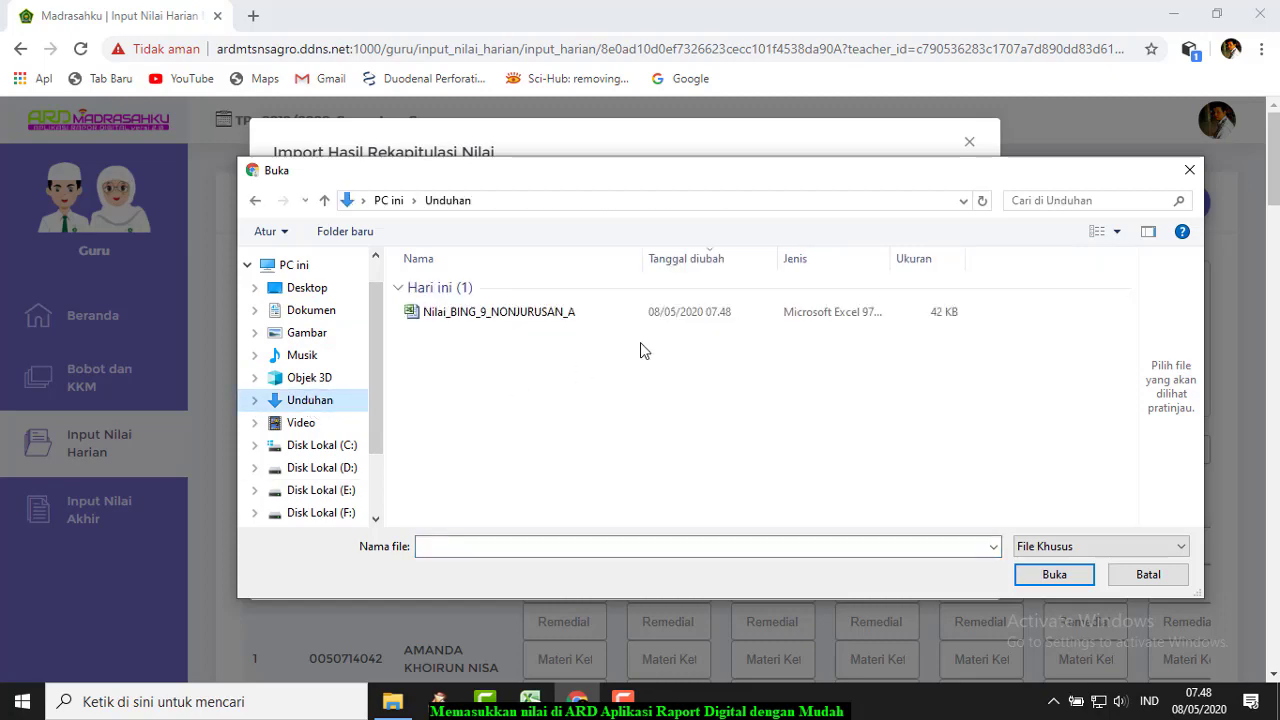
pyautogui.click(549, 318)
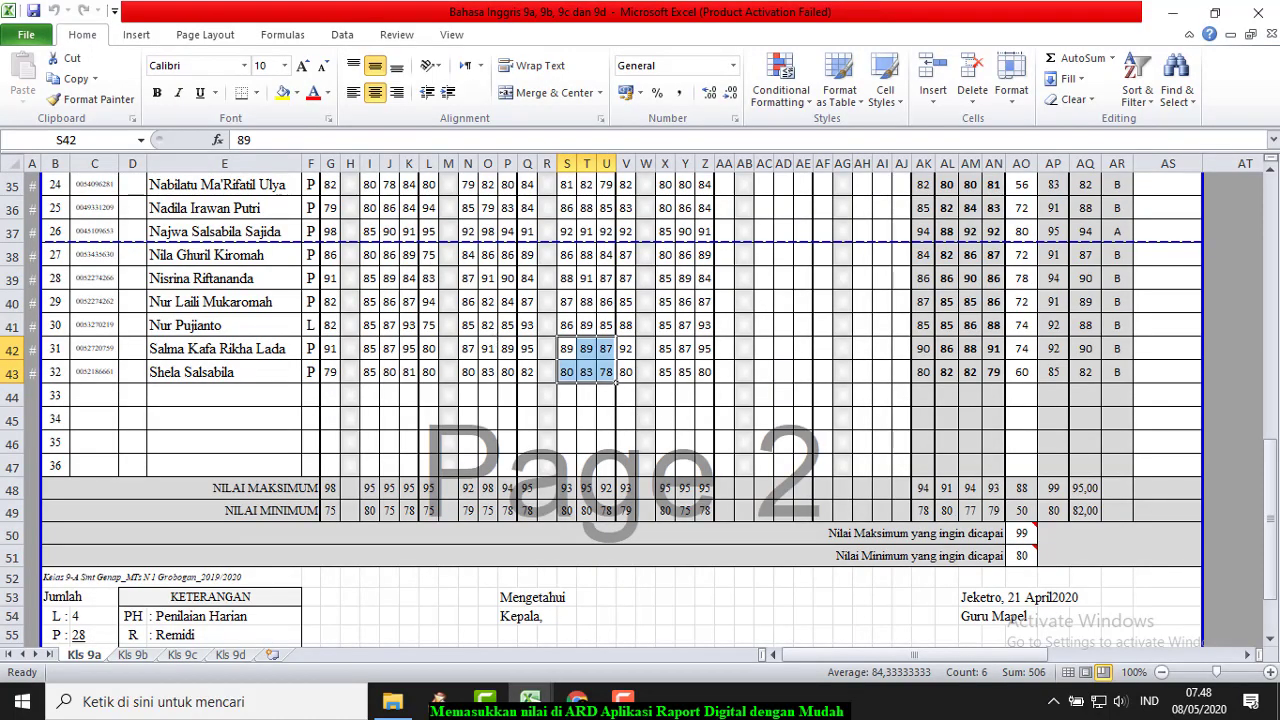
pyautogui.click(574, 702)
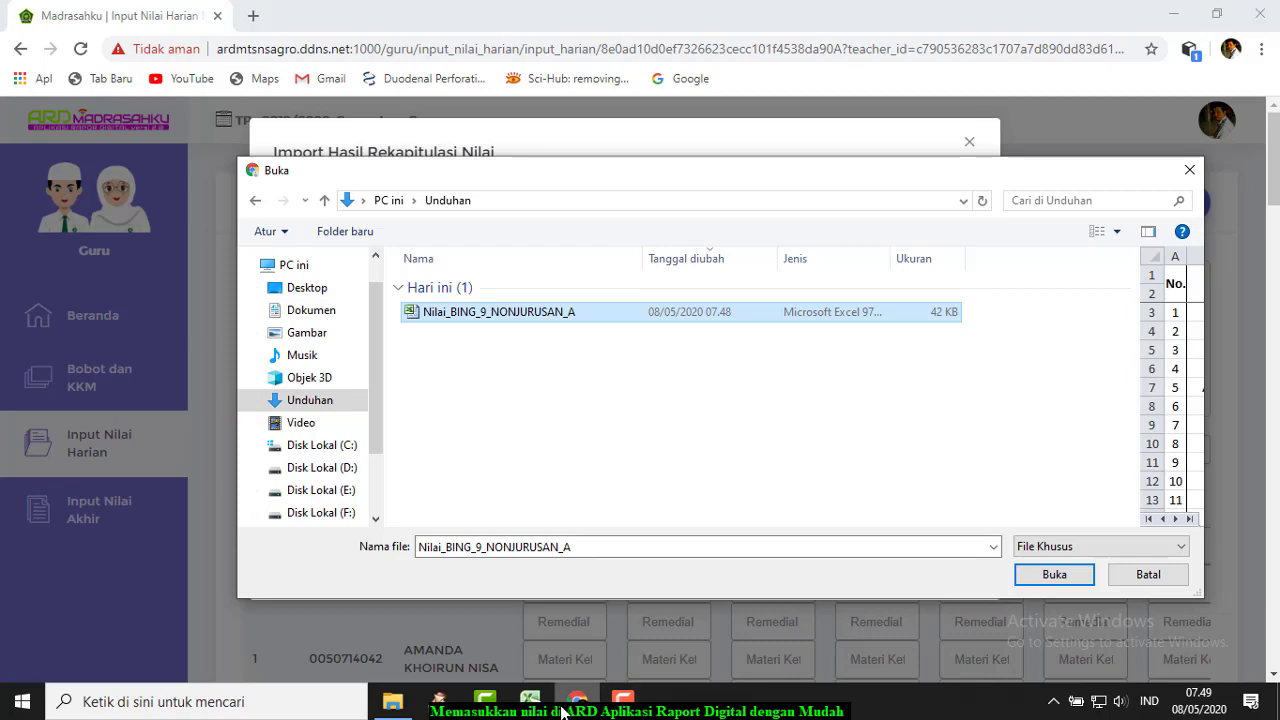
# Step: Switch to Excel and close the Template_Excel_Guru workbook
pyautogui.click(530, 702)
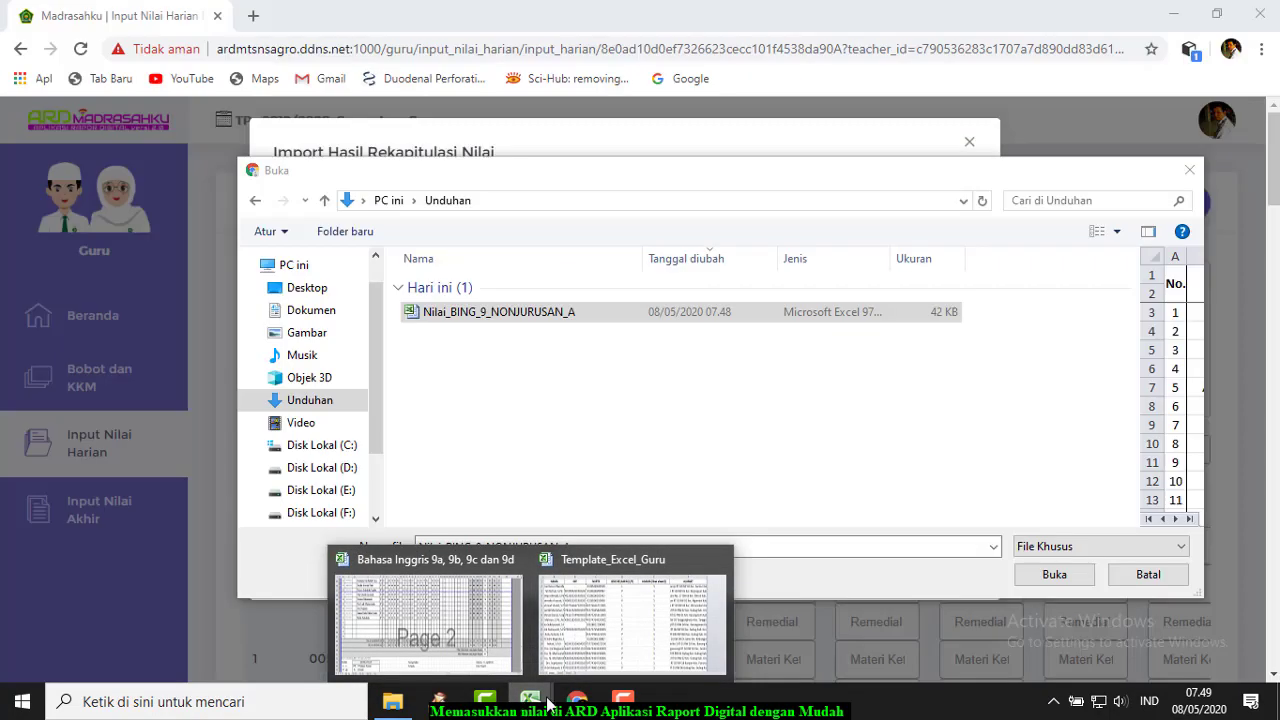
pyautogui.click(630, 660)
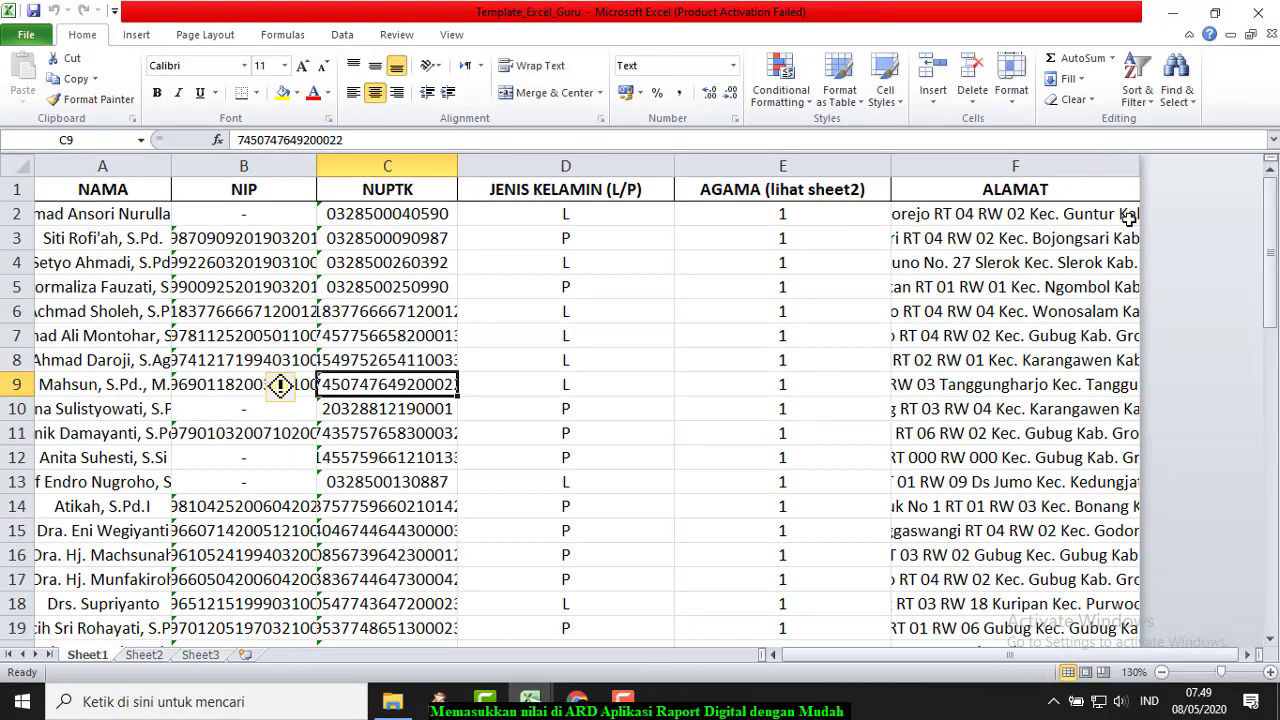
pyautogui.click(1258, 12)
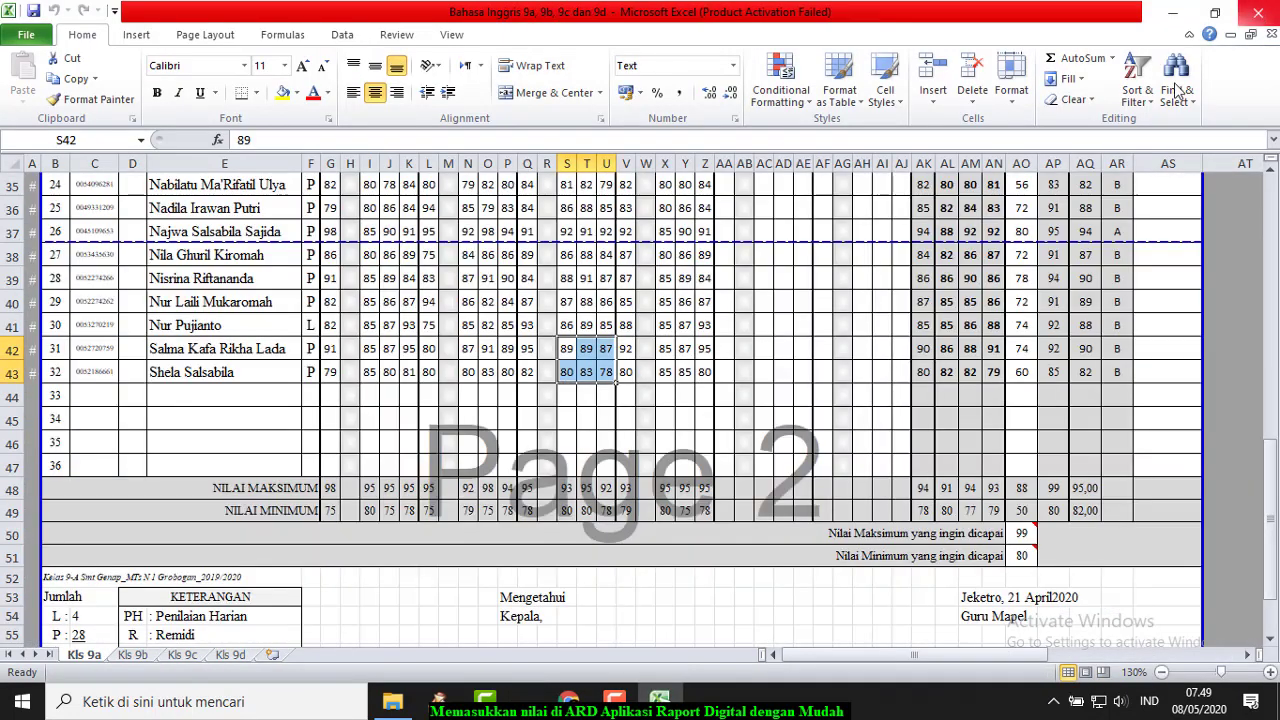
pyautogui.click(601, 352)
pyautogui.moveTo(624, 708)
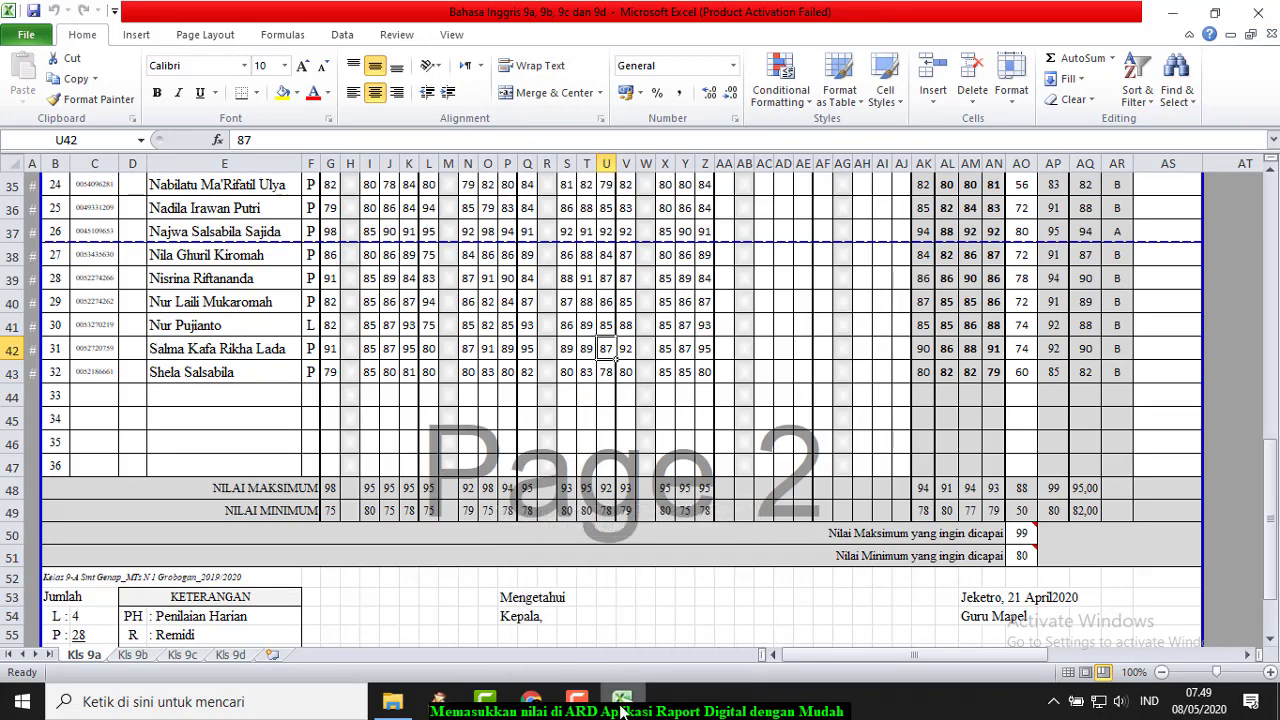
# Step: Return to Chrome, load the selected Excel file into the import form for Bahasa Inggris class 9-A and save the import
pyautogui.click(532, 710)
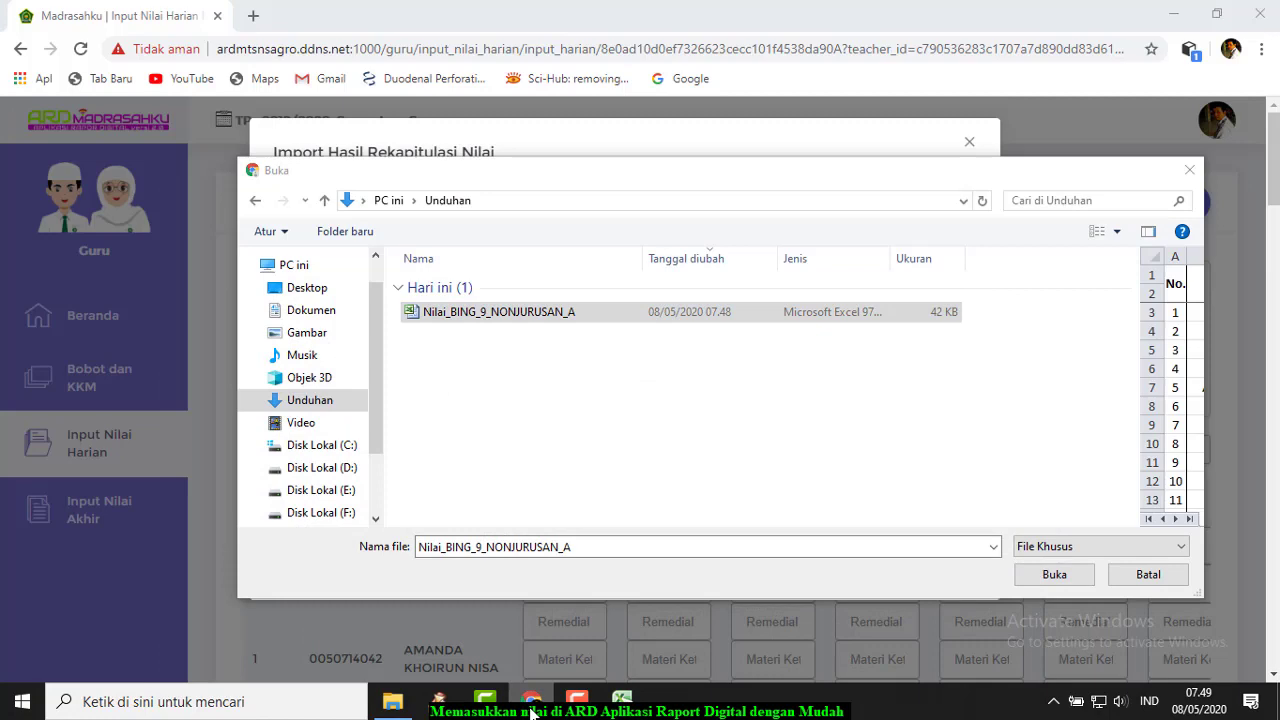
pyautogui.click(1049, 577)
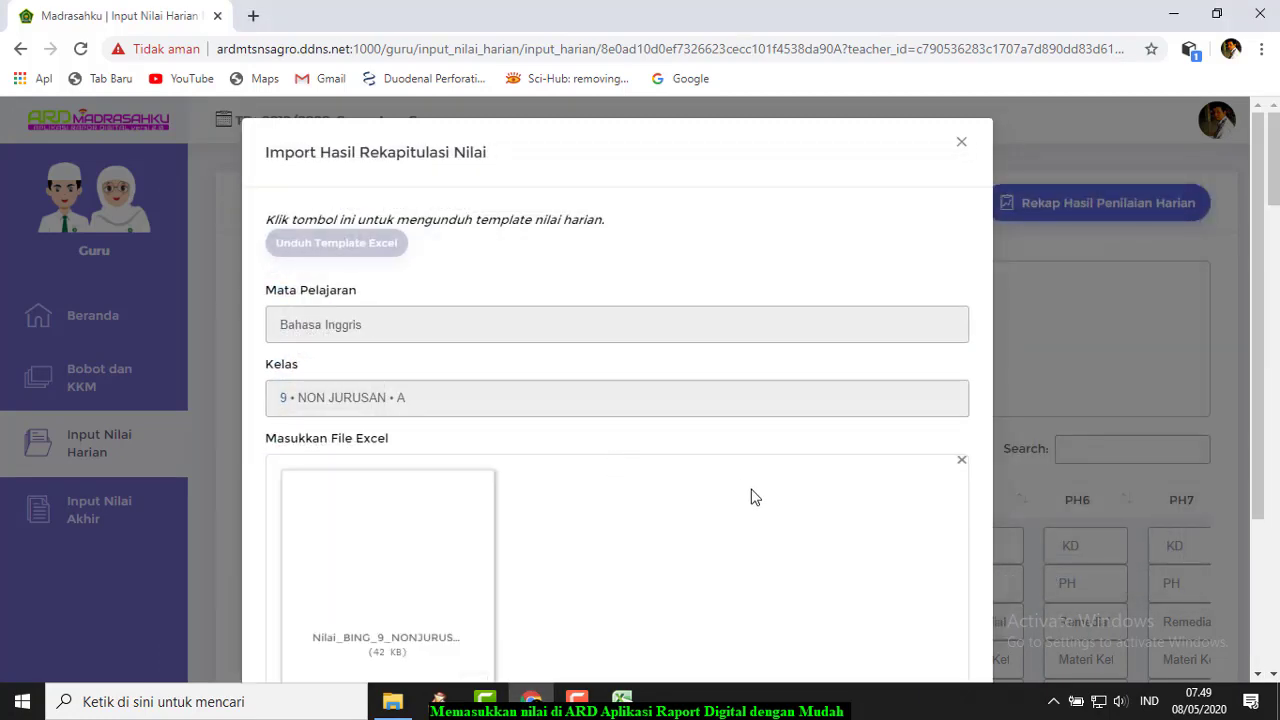
pyautogui.scroll(-2, 752, 497)
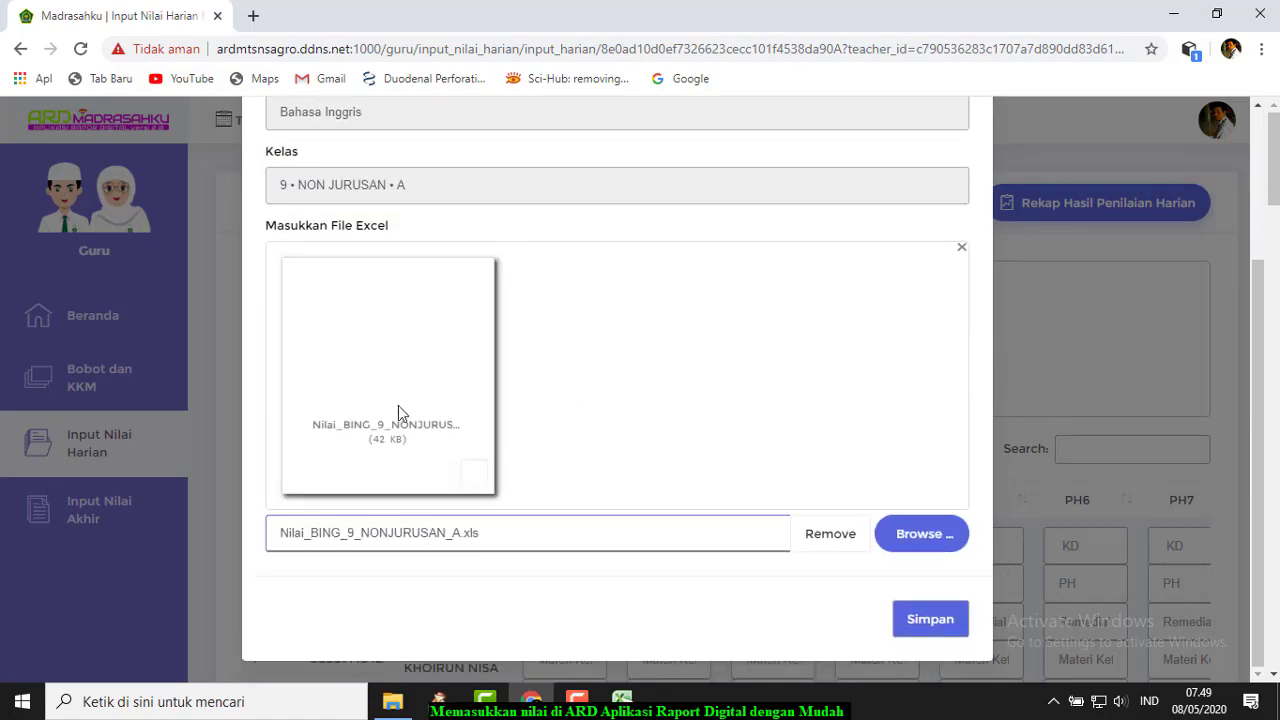
pyautogui.click(931, 626)
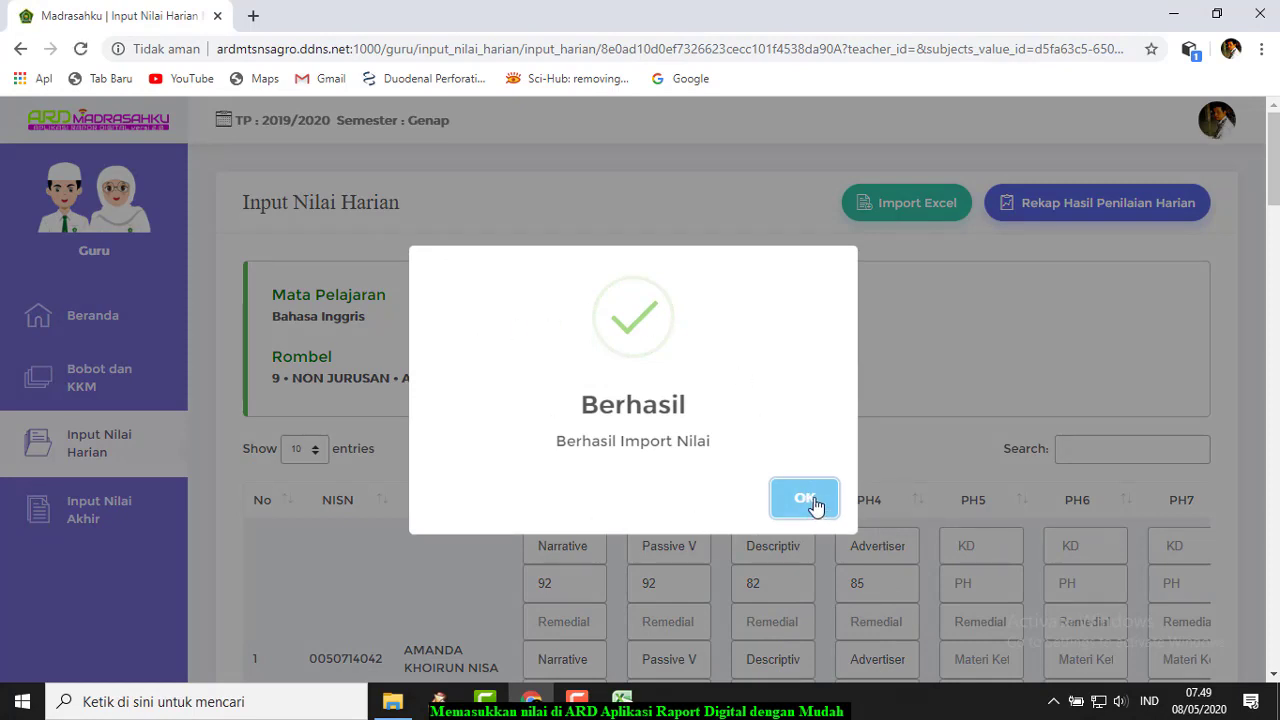
pyautogui.click(814, 505)
# Step: Examine the imported topics and PH1 to PH4 scores of the students across all four pages of the daily score table
pyautogui.scroll(-3, 883, 523)
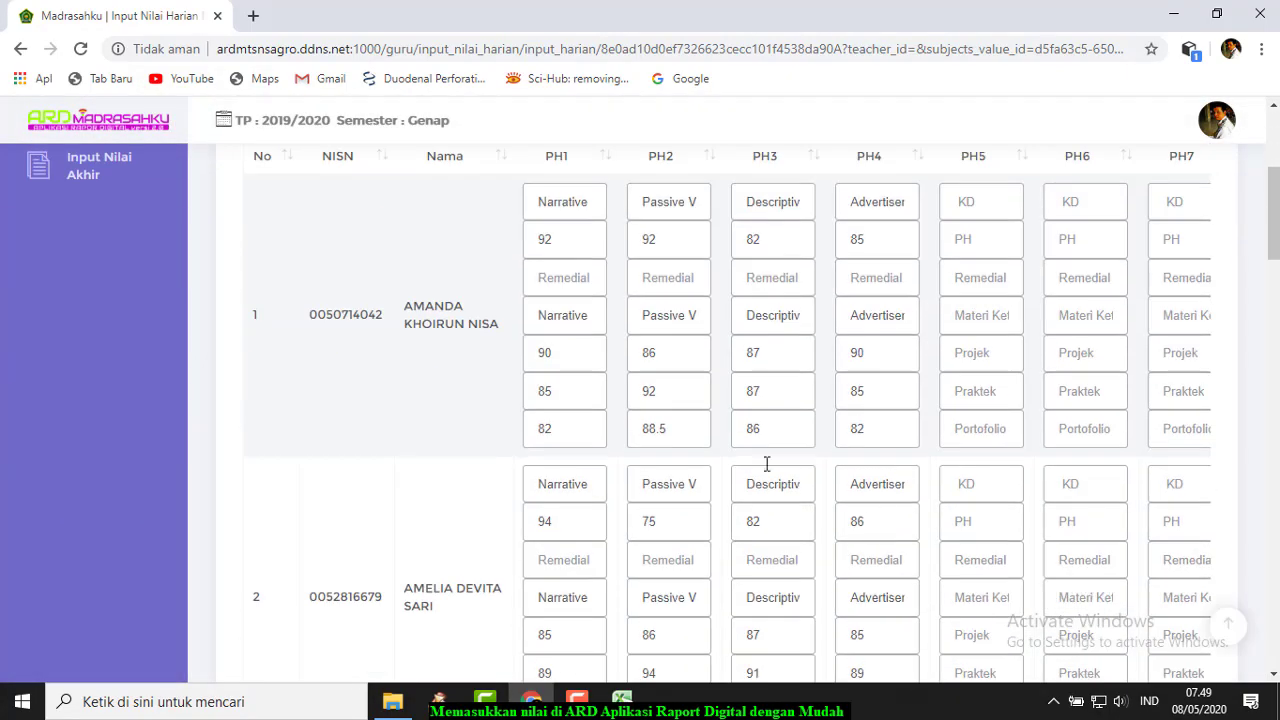
pyautogui.scroll(-10, 740, 455)
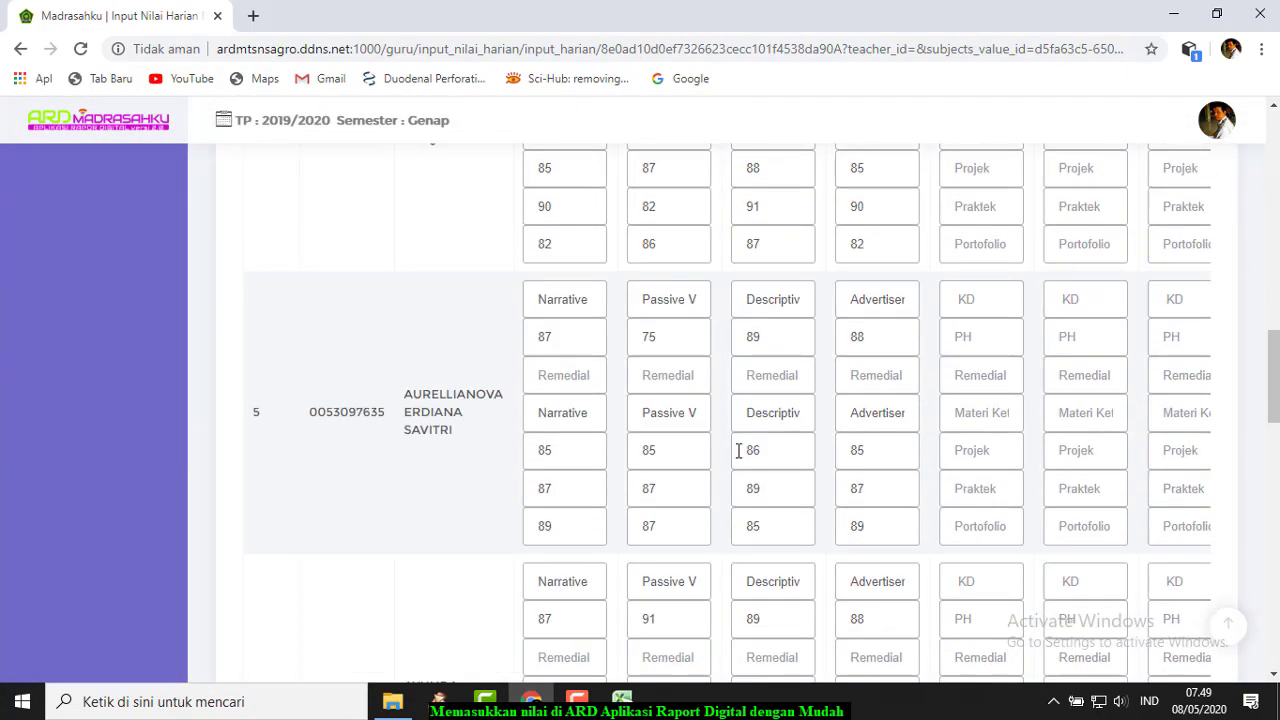
pyautogui.scroll(-3, 739, 451)
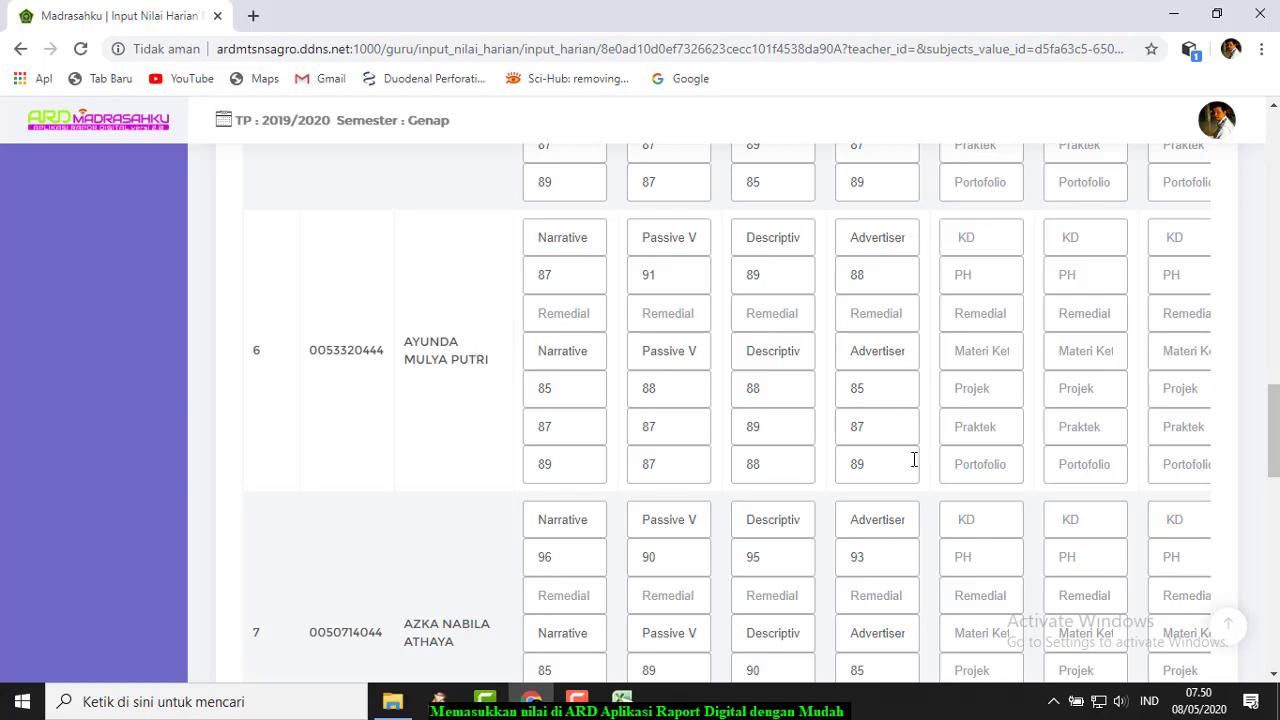
pyautogui.scroll(-12, 914, 459)
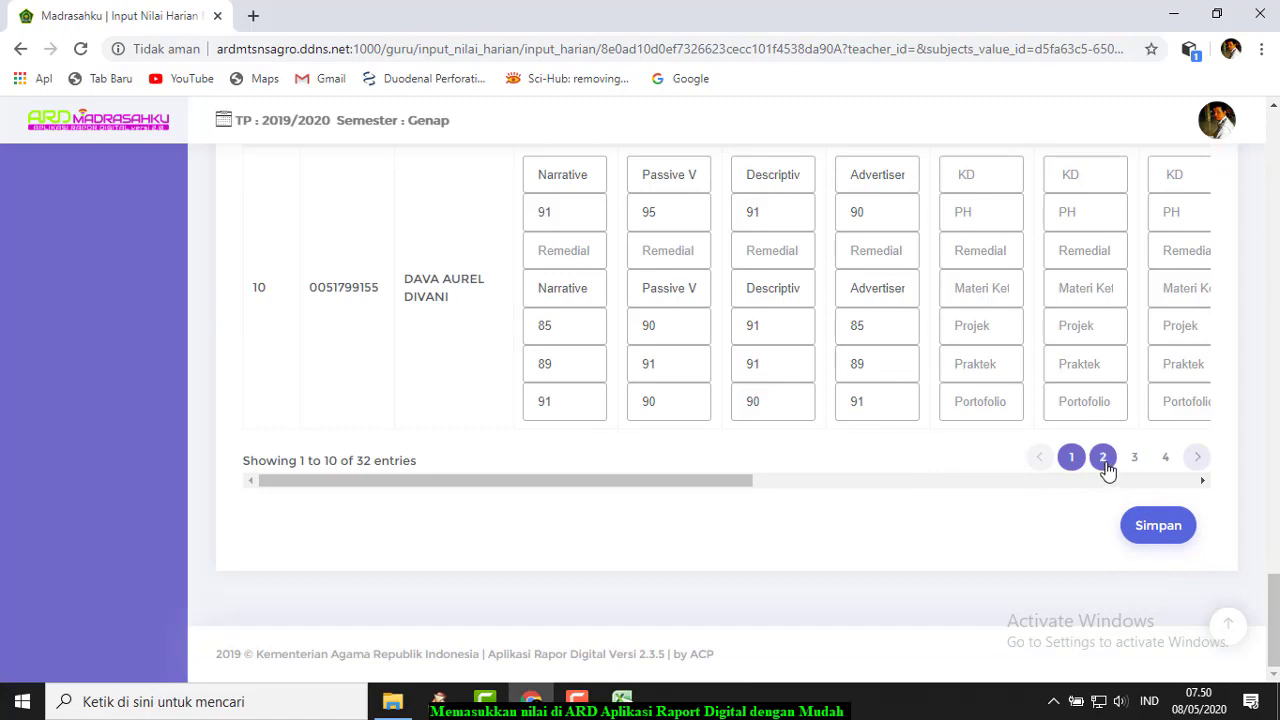
pyautogui.click(1105, 466)
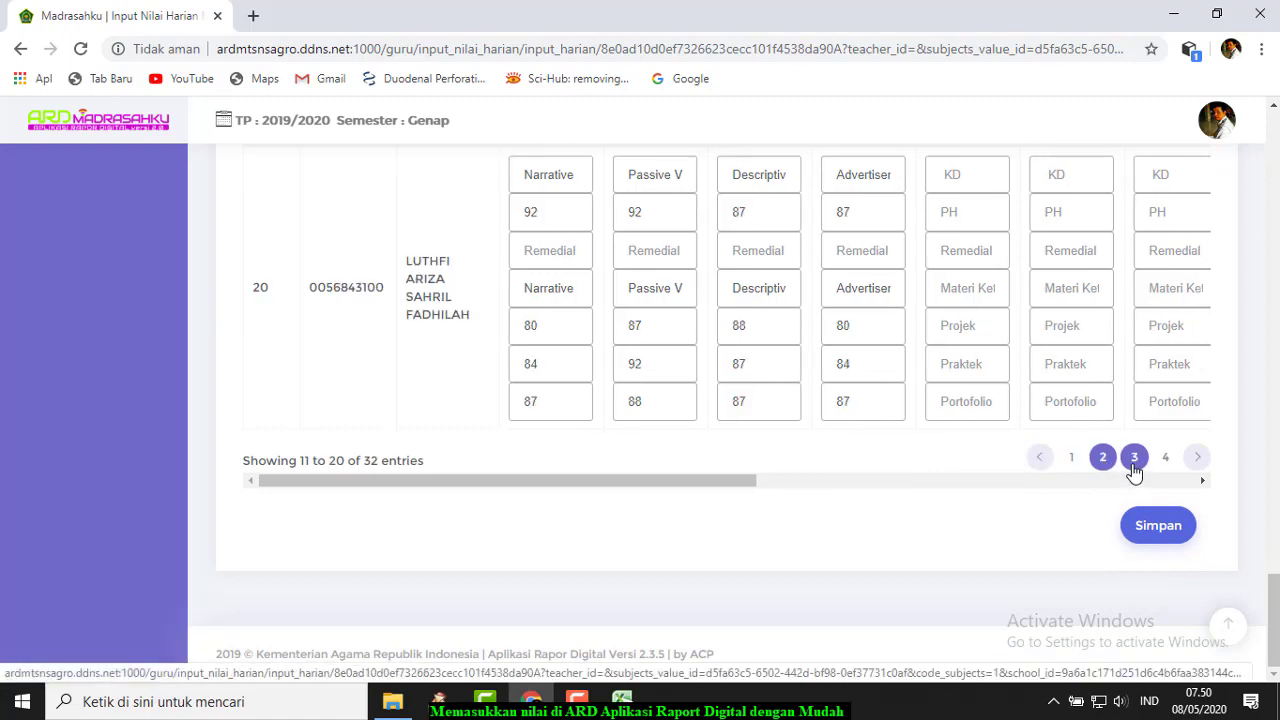
pyautogui.click(1134, 458)
pyautogui.click(1166, 457)
pyautogui.scroll(5, 792, 420)
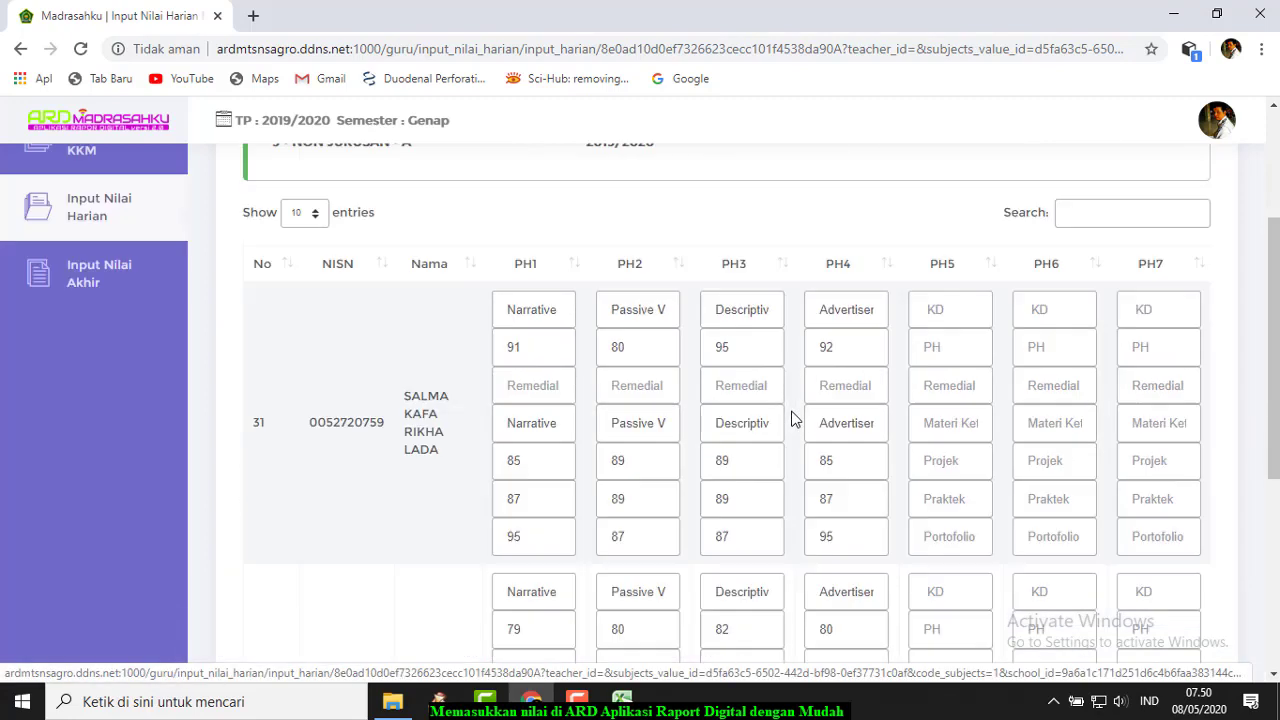
pyautogui.scroll(2, 792, 420)
pyautogui.scroll(-5, 757, 466)
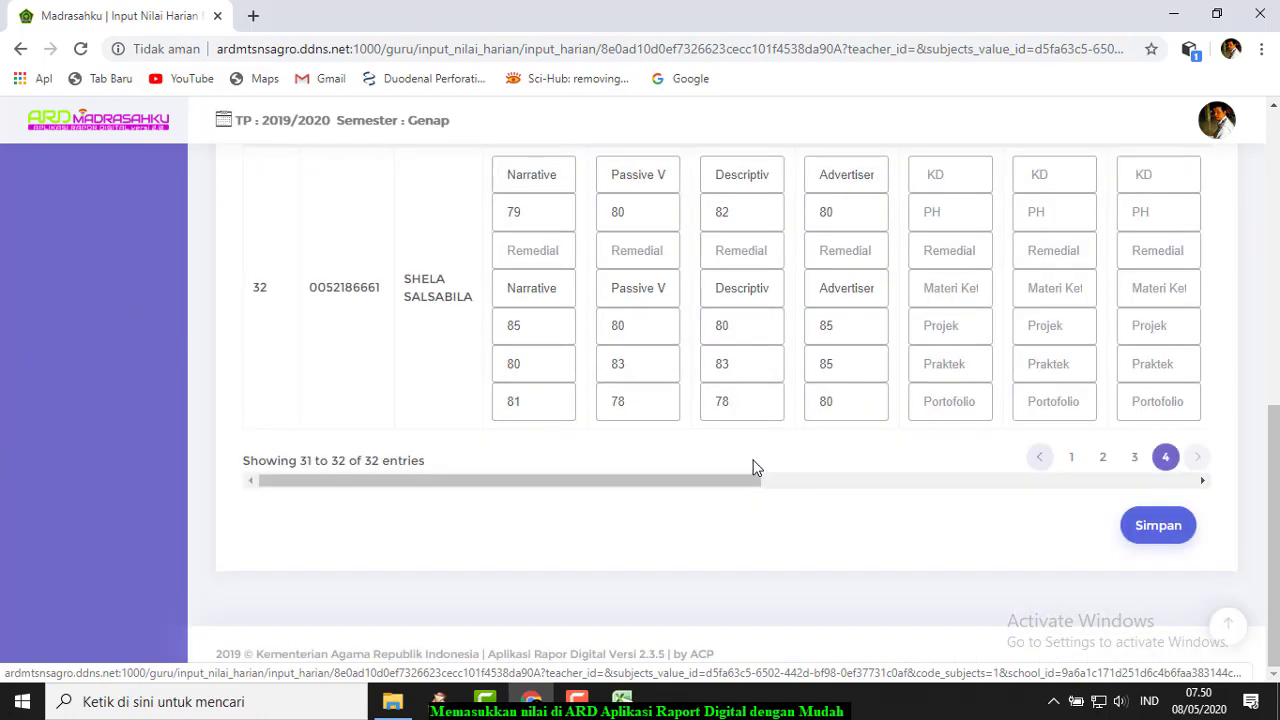
pyautogui.scroll(5, 757, 466)
pyautogui.scroll(-5, 757, 466)
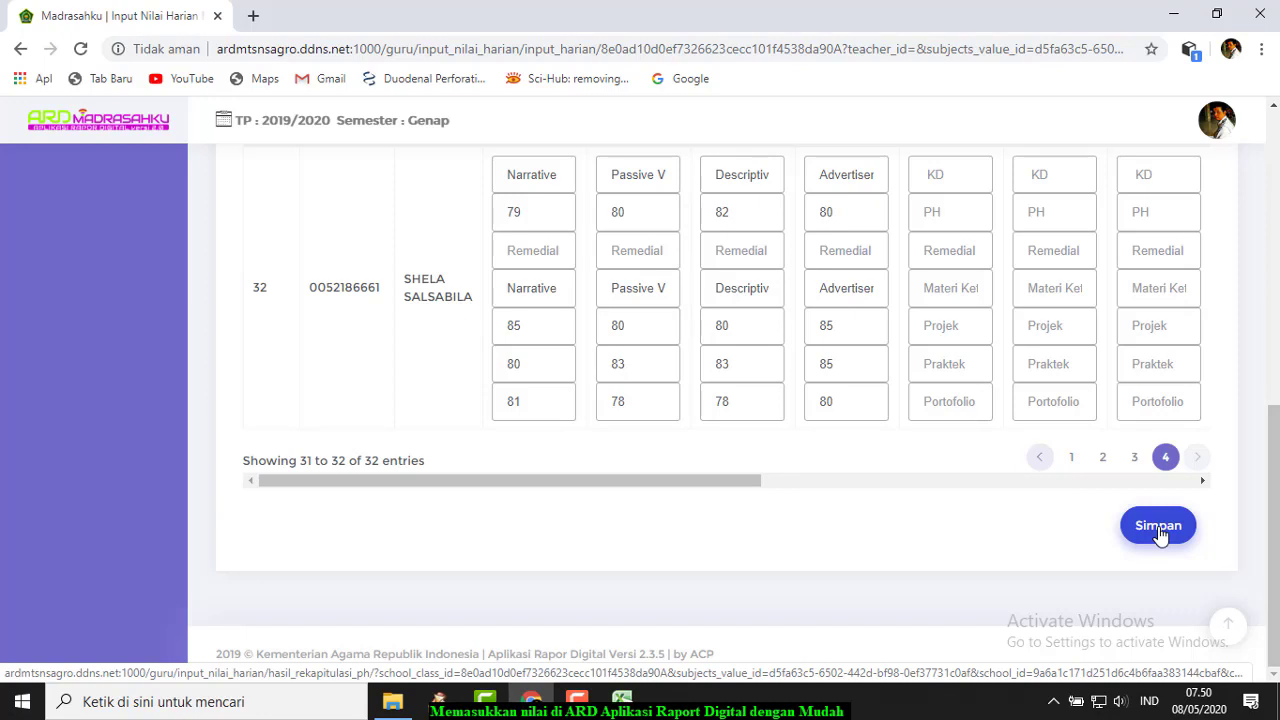
# Step: Save the imported daily scores and check the resulting assessment recap
pyautogui.click(1158, 530)
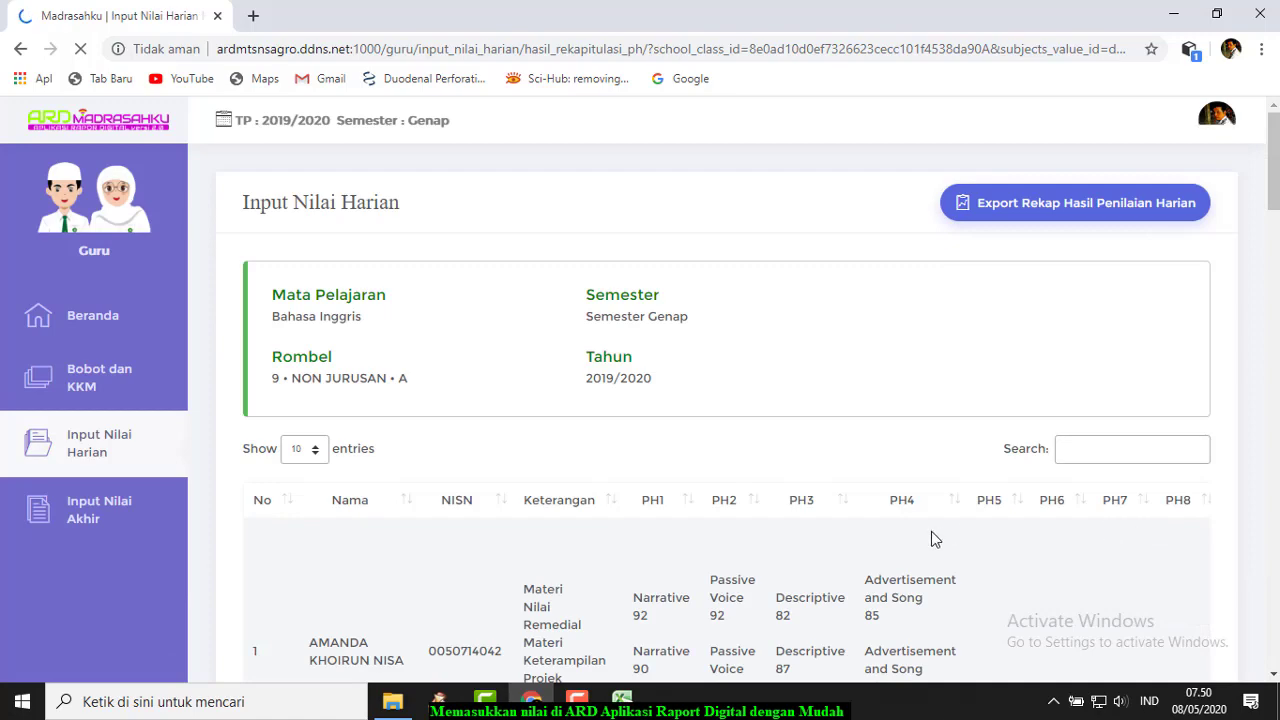
pyautogui.scroll(-7, 930, 531)
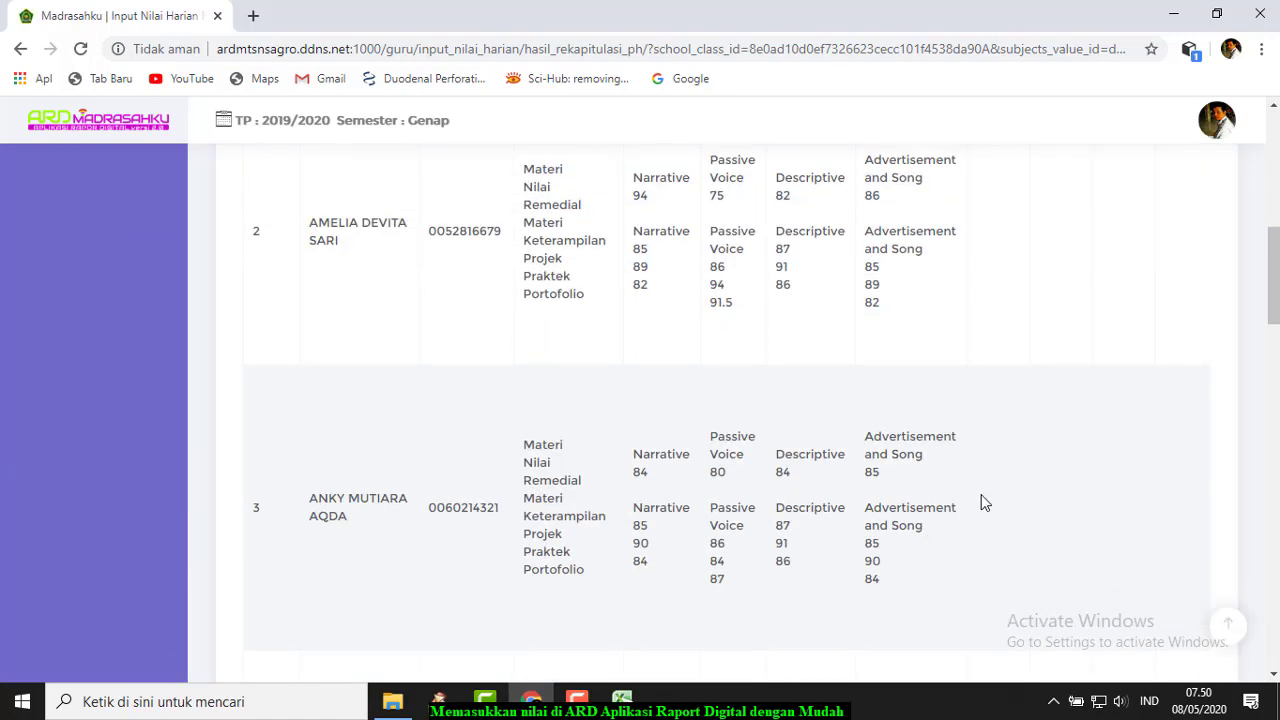
# Step: Examine the daily assessment recap of Bahasa Inggris class 9-A, checking the students' topics and PH1 to PH4 scores
pyautogui.scroll(7, 980, 503)
pyautogui.scroll(-7, 971, 509)
pyautogui.scroll(-7, 966, 506)
pyautogui.scroll(-15, 962, 506)
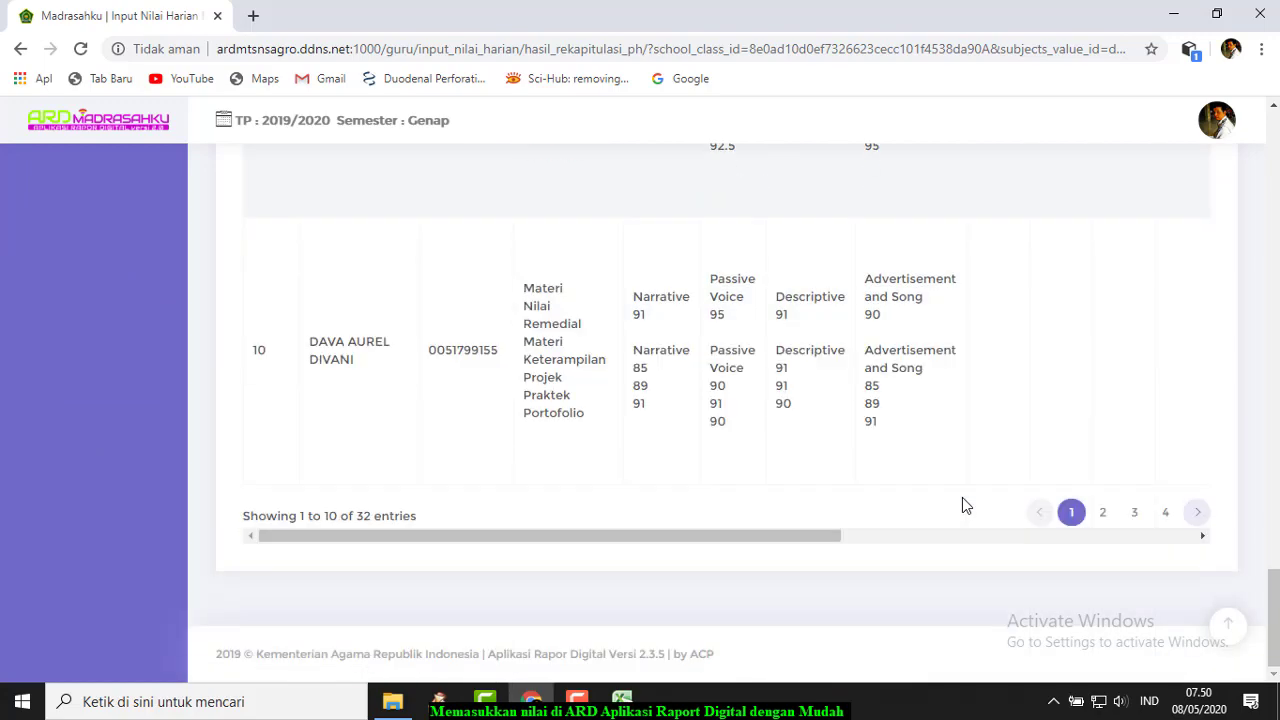
pyautogui.scroll(20, 962, 497)
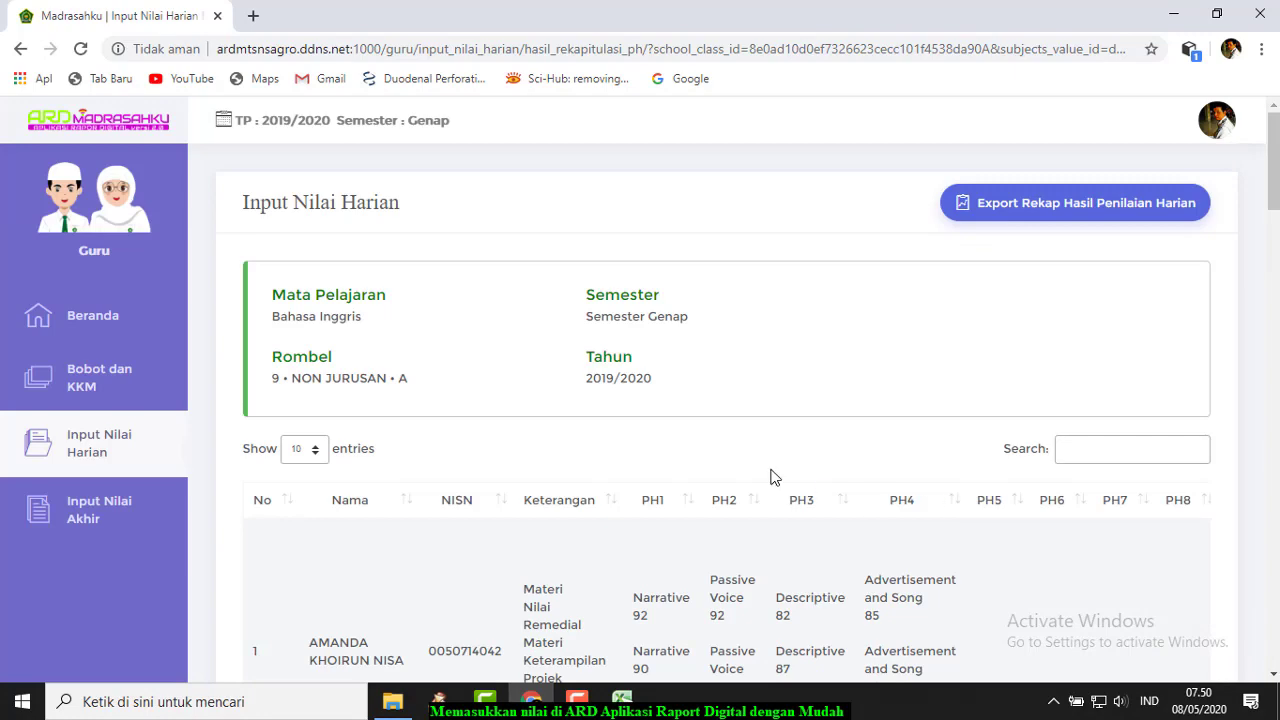
pyautogui.scroll(-3, 772, 477)
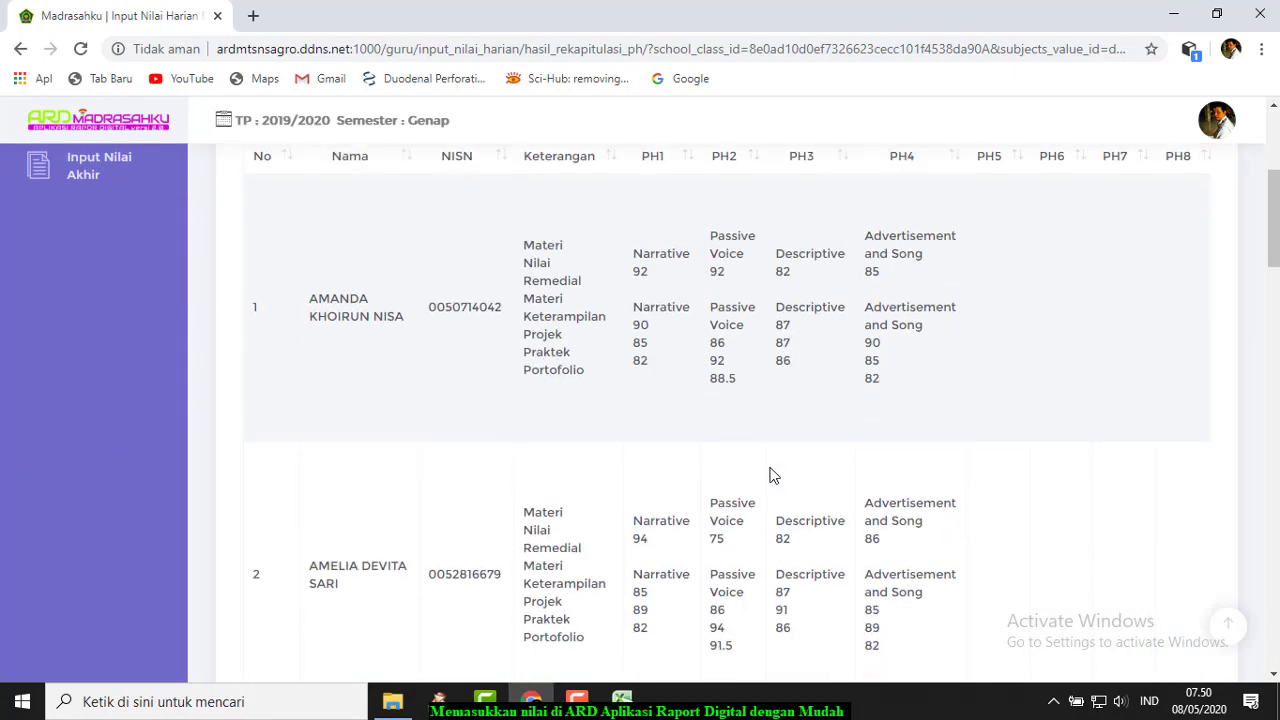
pyautogui.scroll(3, 770, 476)
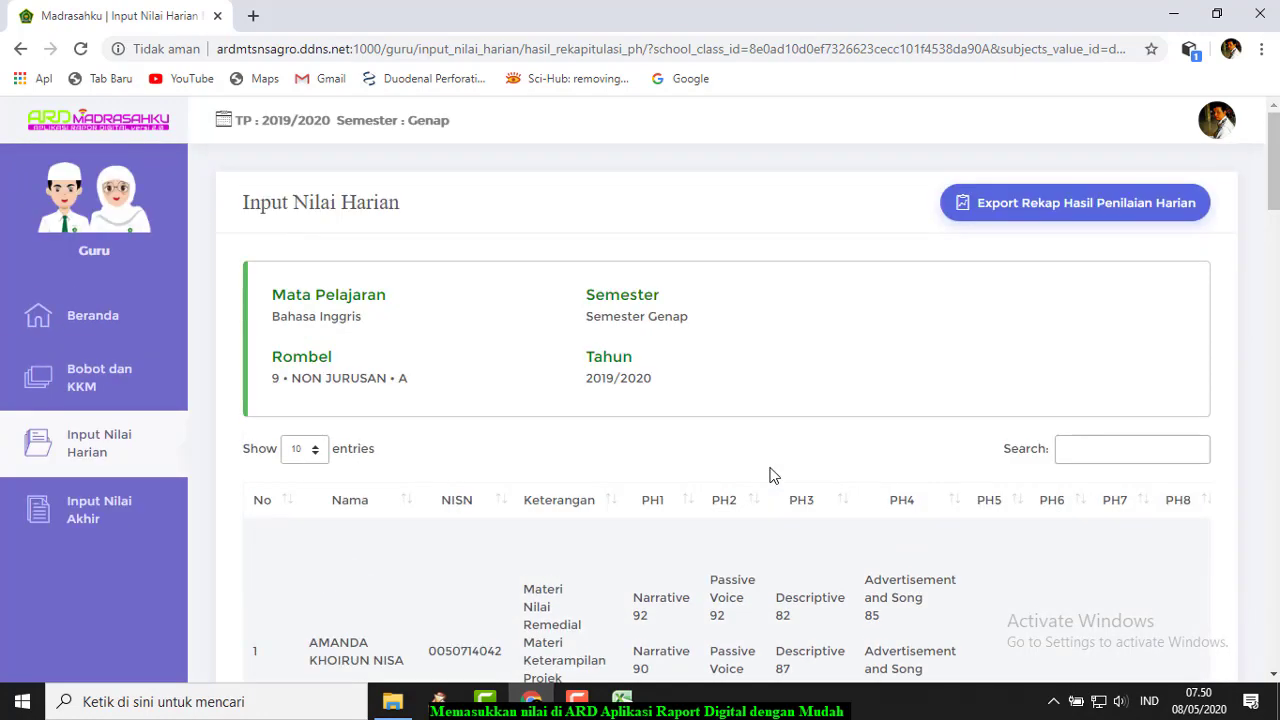
# Step: Open the final score input and list the classes for Bahasa Inggris • 9 • NON JURUSAN • Kelompok A (Umum)
pyautogui.click(87, 512)
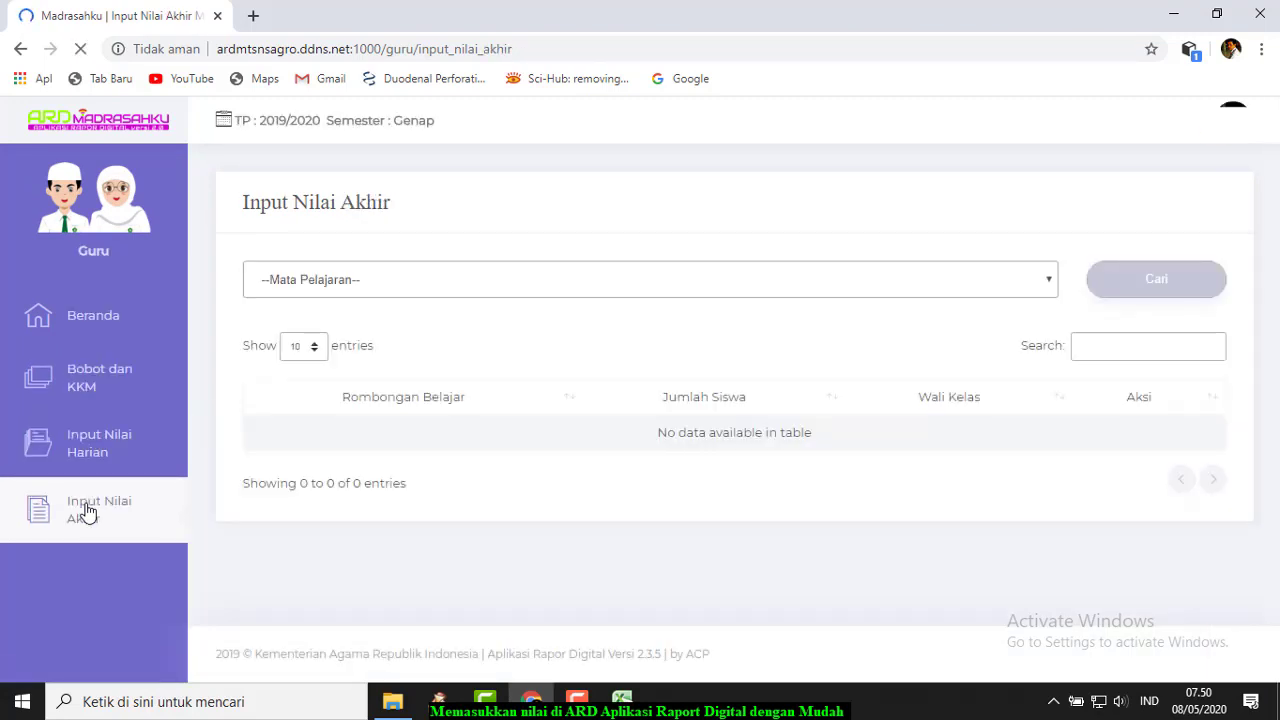
pyautogui.click(1050, 283)
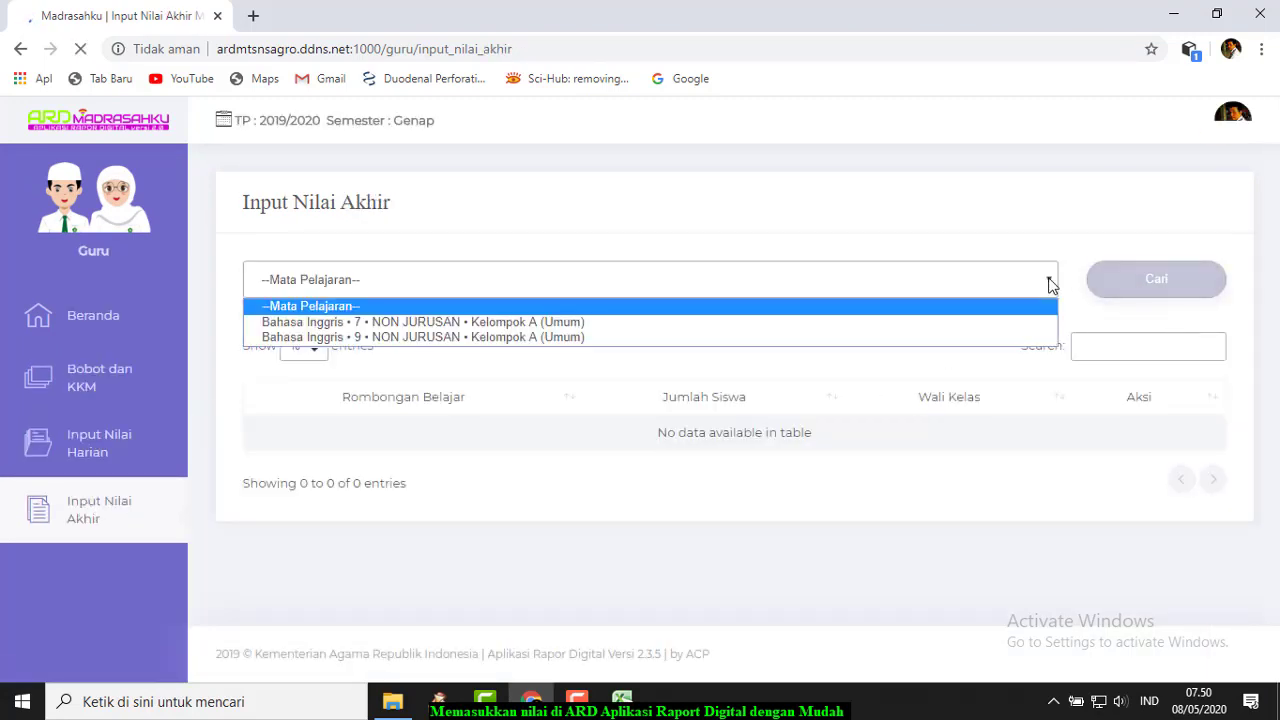
pyautogui.click(737, 338)
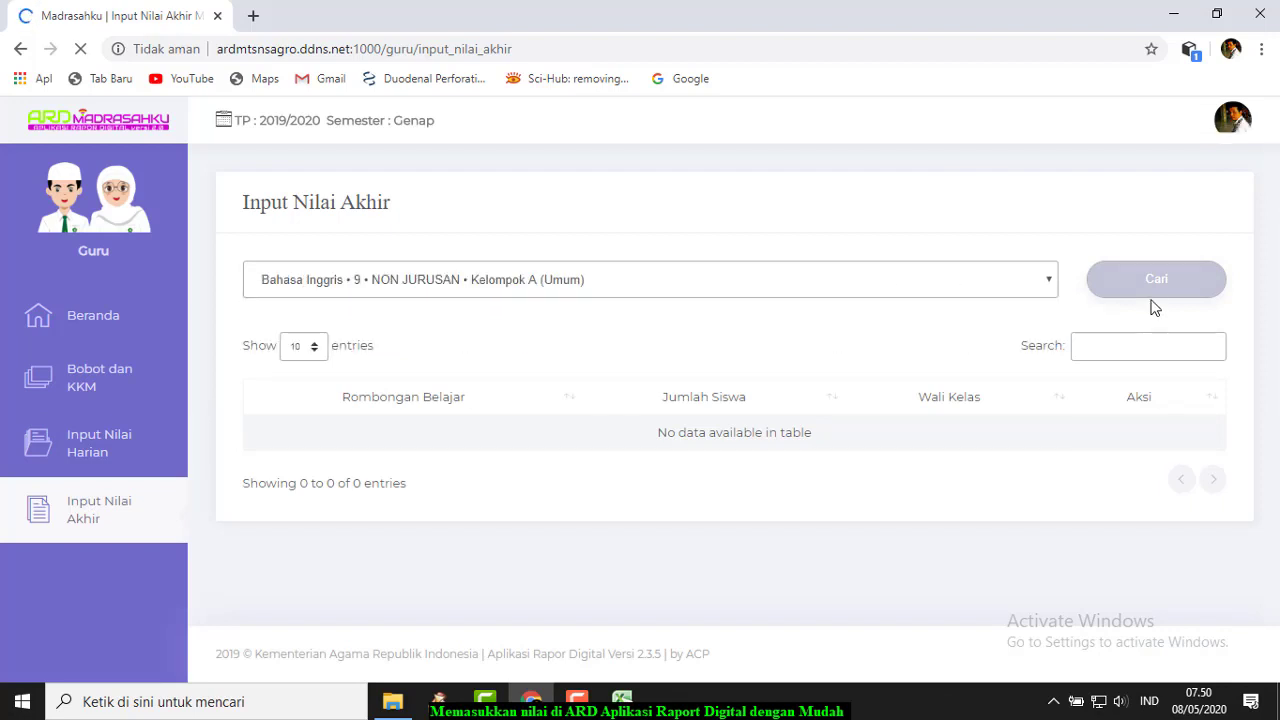
pyautogui.click(1157, 286)
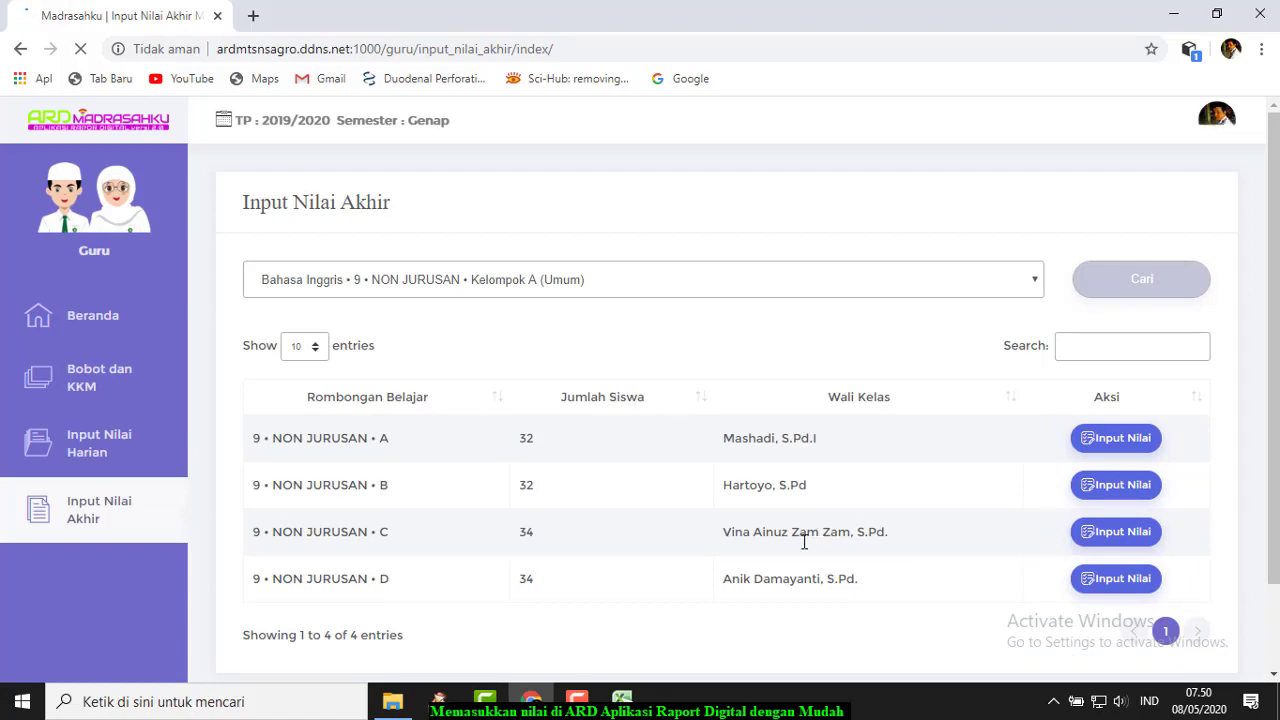
# Step: Check the Kls 9a score sheet in Excel and return to Chrome
pyautogui.moveTo(620, 707)
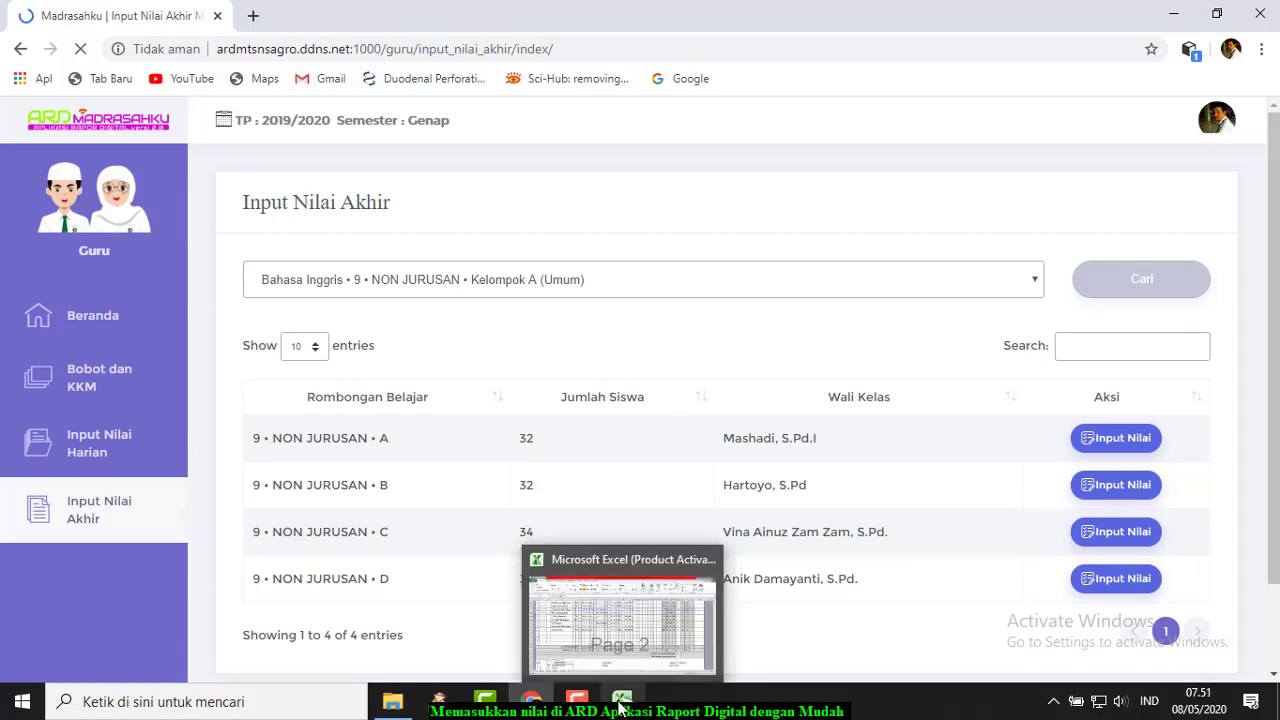
pyautogui.click(647, 634)
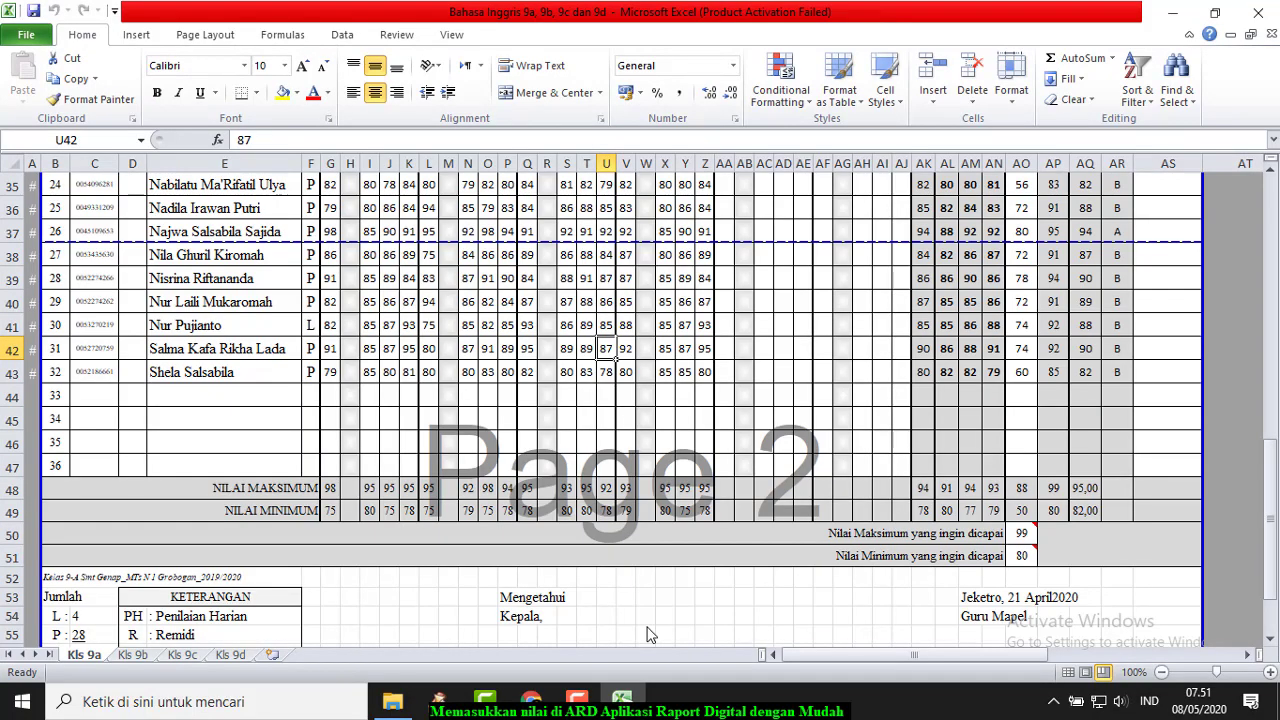
pyautogui.moveTo(622, 708)
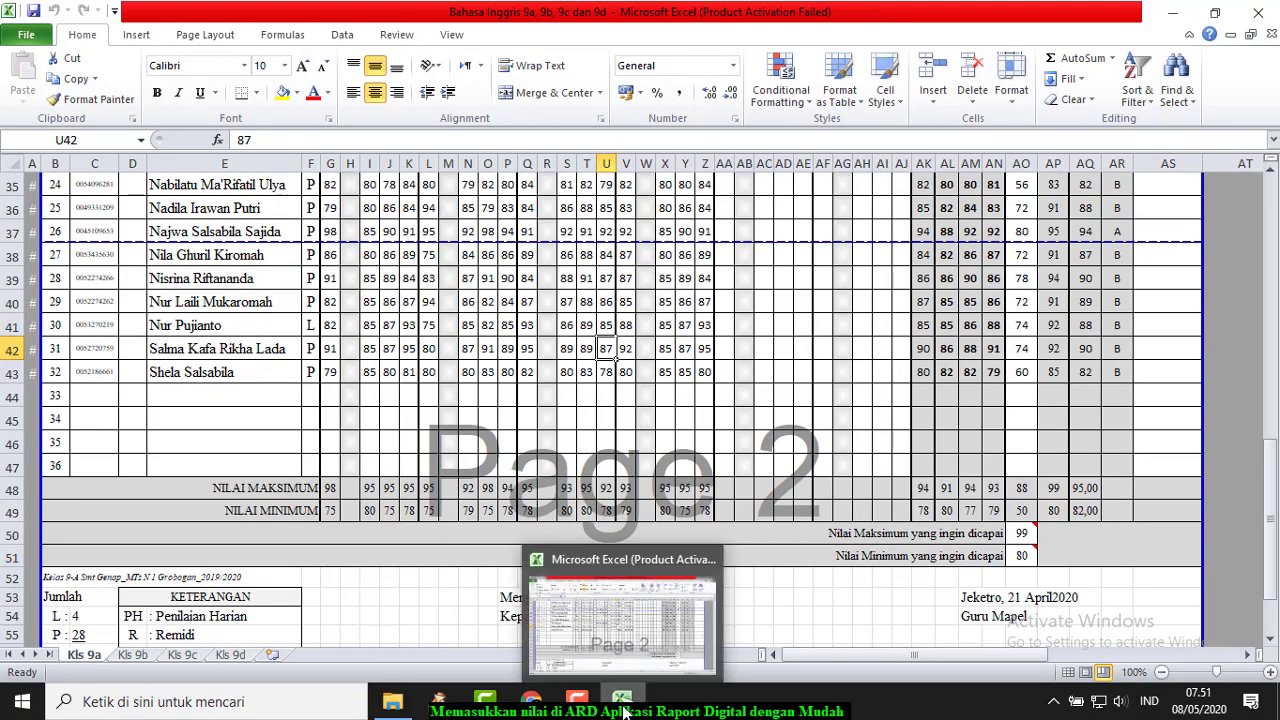
pyautogui.click(530, 620)
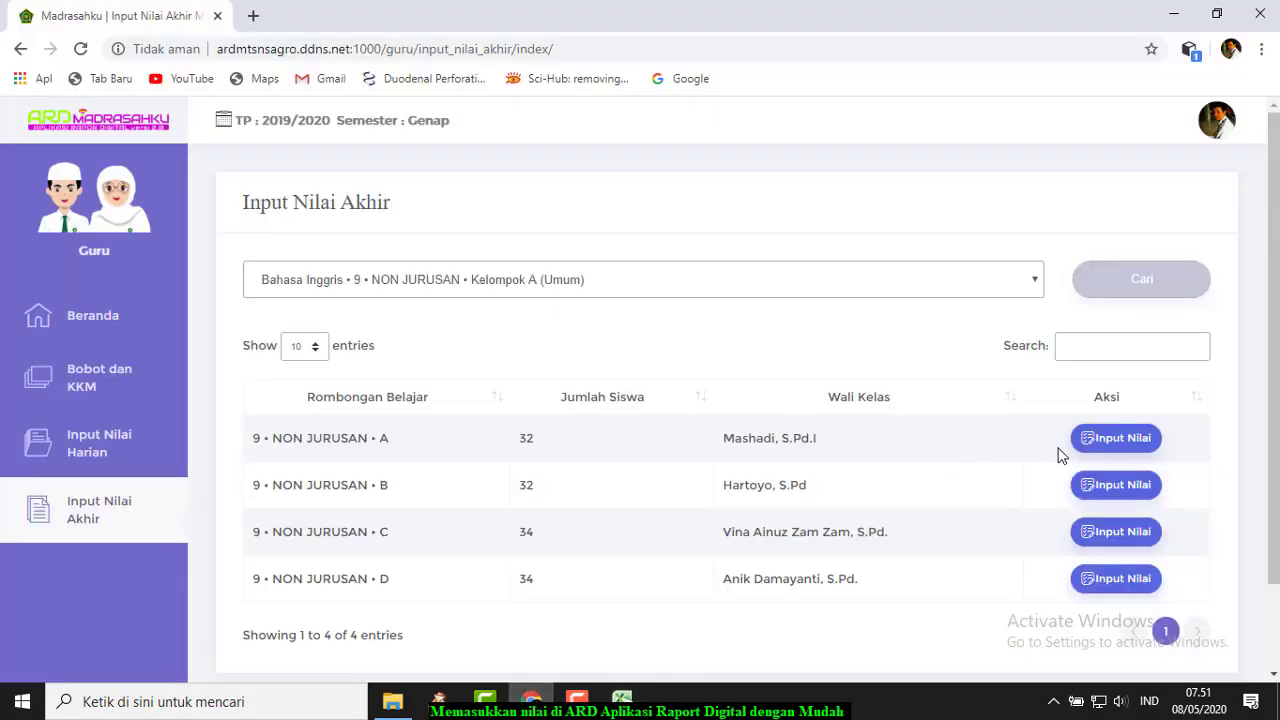
# Step: Synchronise the final scores of class 9 • NON JURUSAN • A and review the students' knowledge and skills results
pyautogui.click(1118, 440)
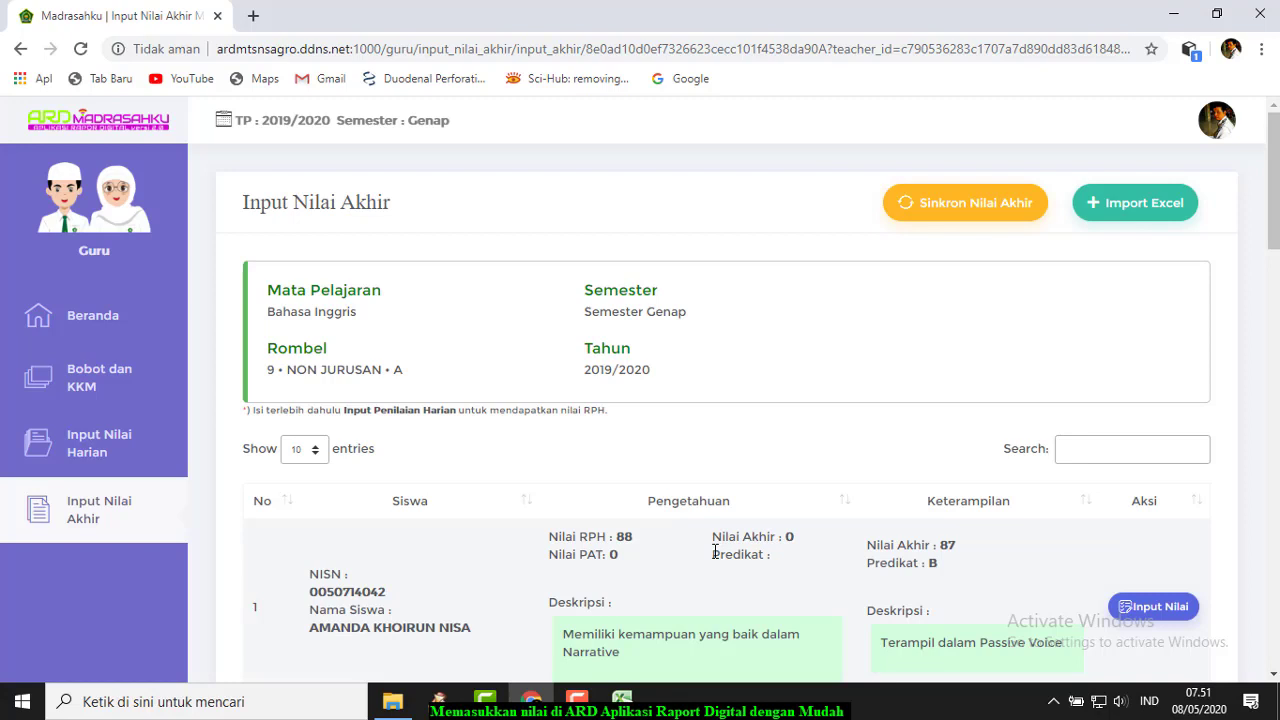
pyautogui.click(962, 214)
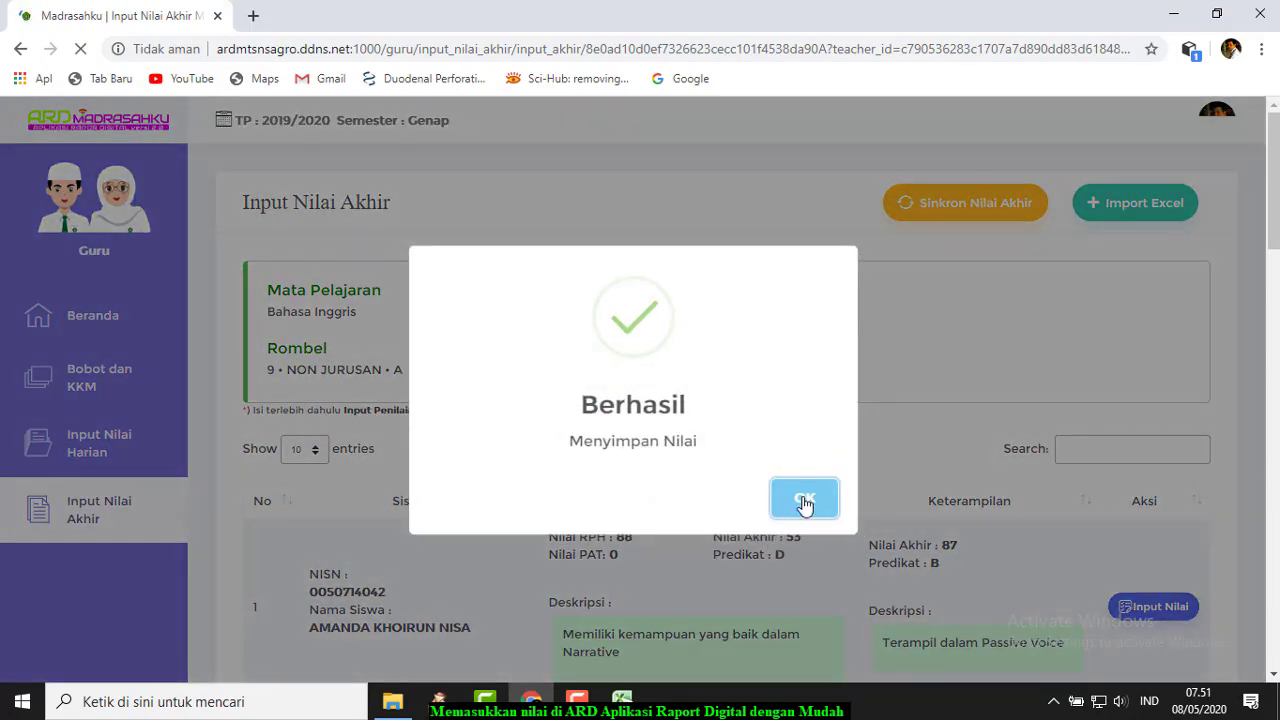
pyautogui.click(806, 502)
pyautogui.scroll(-3, 808, 563)
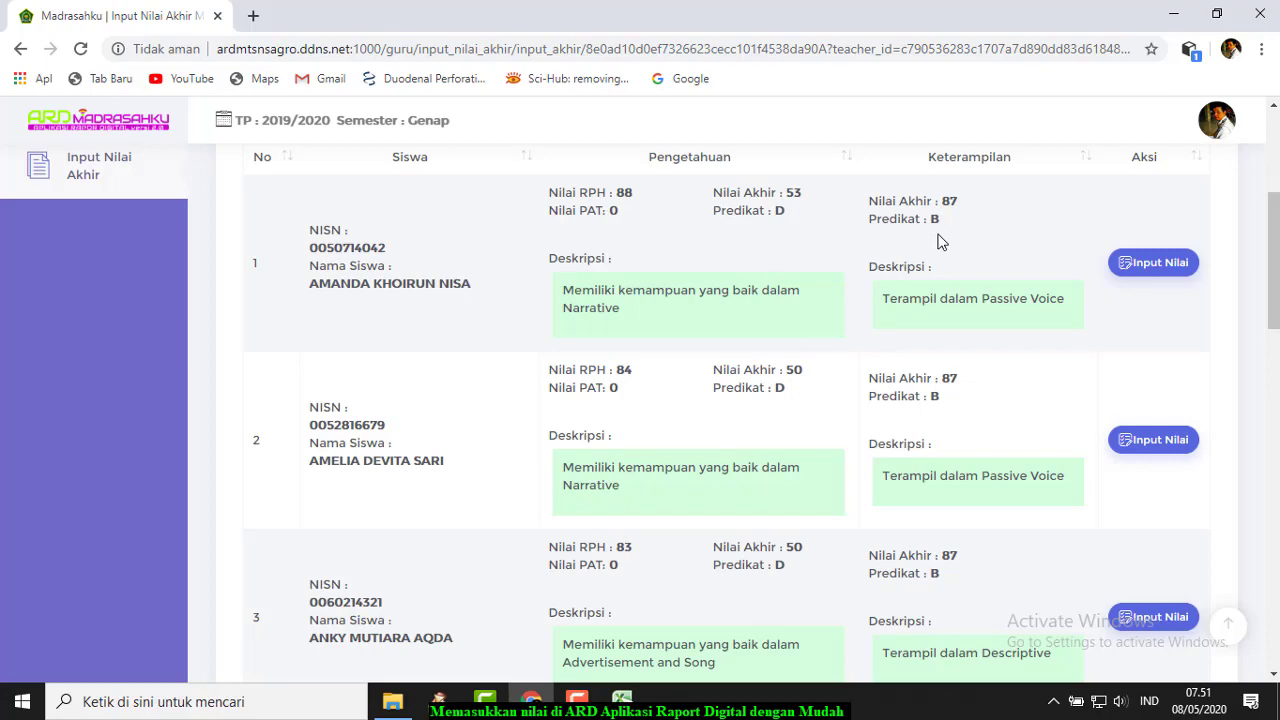
pyautogui.scroll(4, 938, 241)
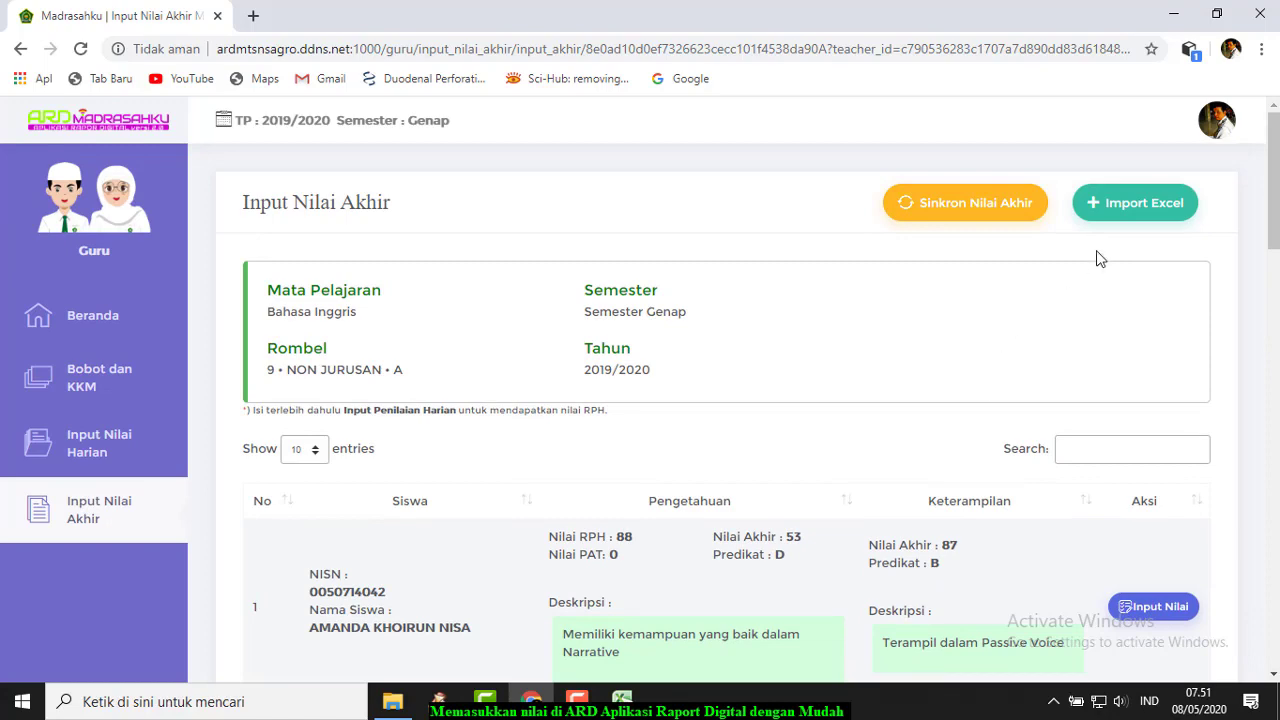
pyautogui.scroll(-15, 694, 606)
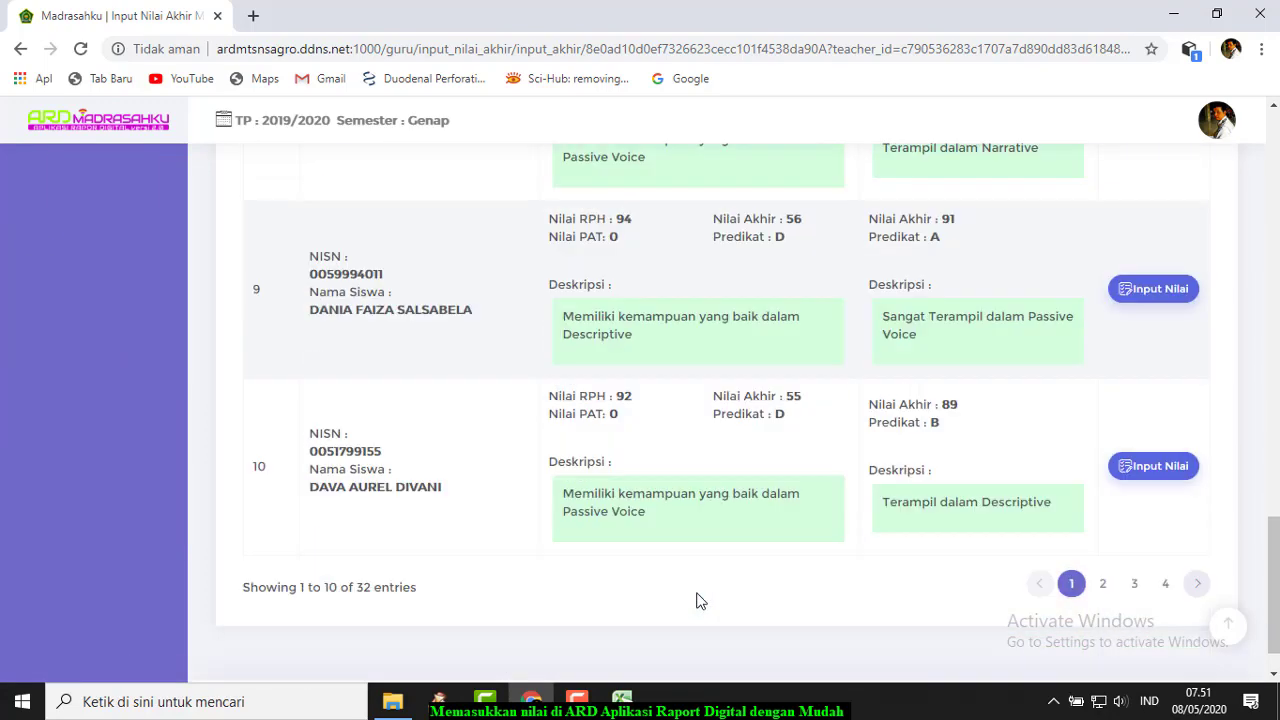
pyautogui.scroll(15, 709, 577)
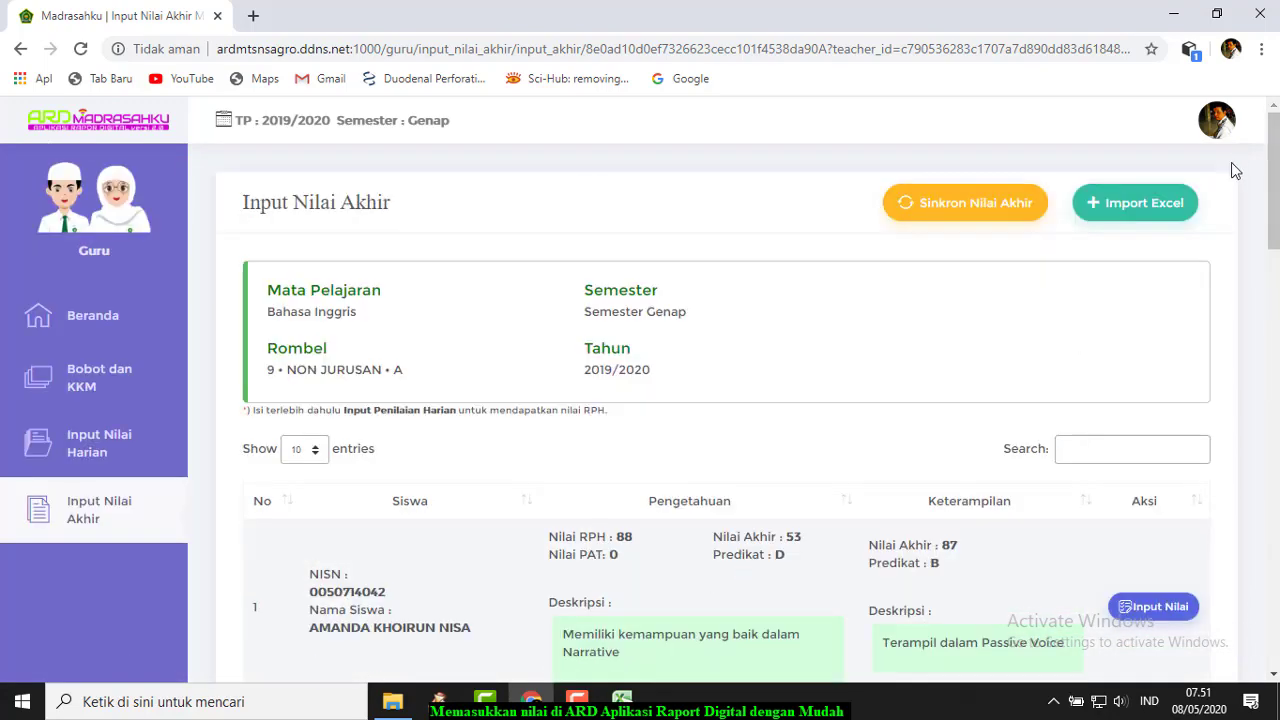
# Step: Download the final score import template as Nilai_akhir_BING_9_NONJURUSAN_A and open it in Excel
pyautogui.click(1138, 205)
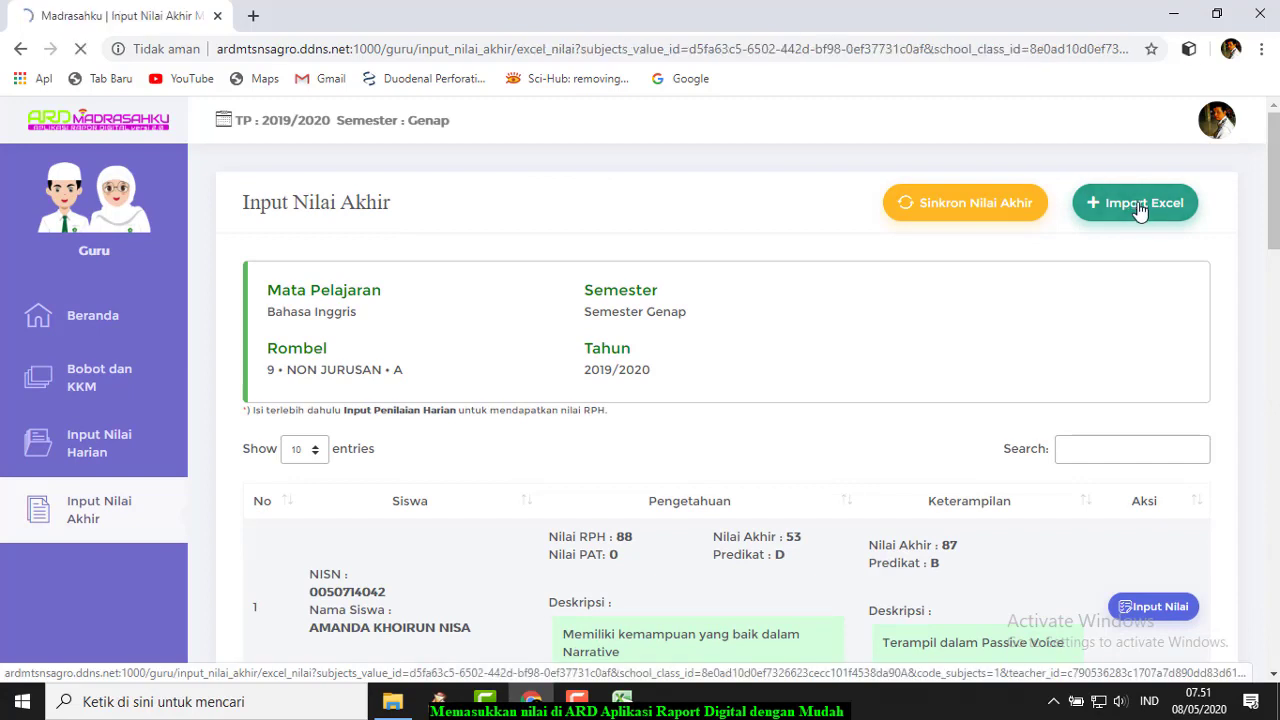
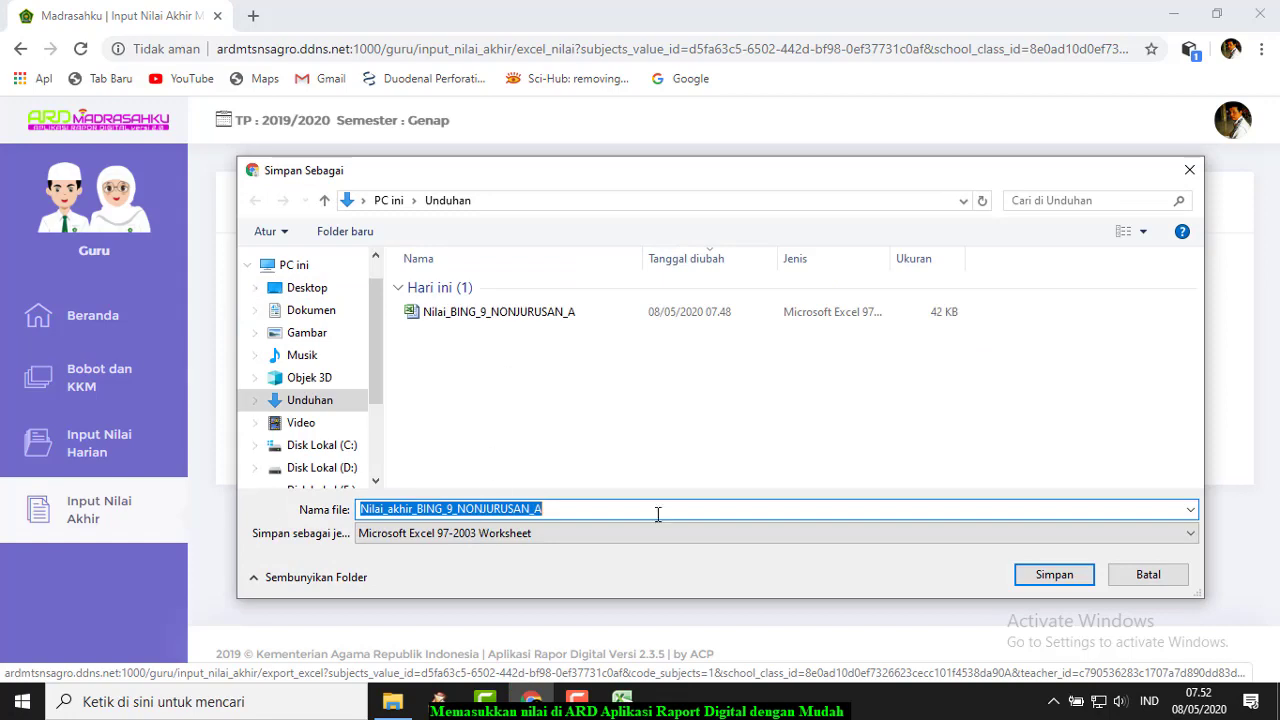
pyautogui.click(1052, 575)
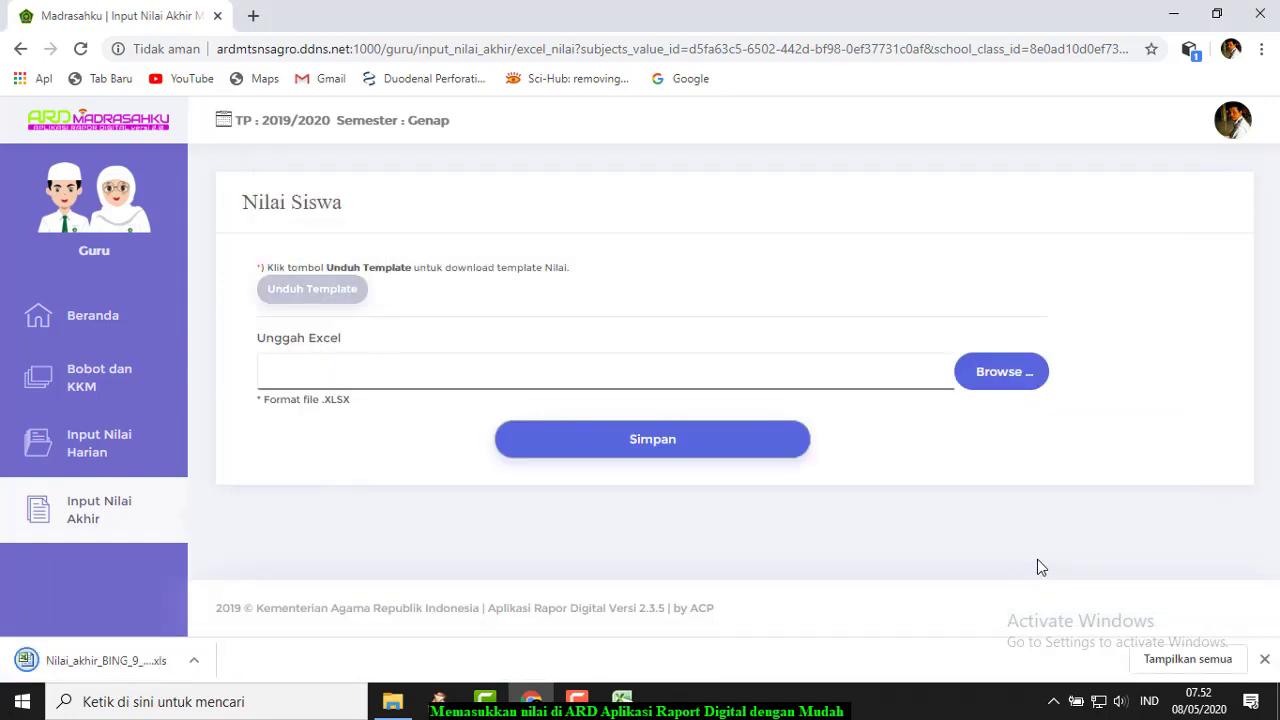
pyautogui.click(62, 665)
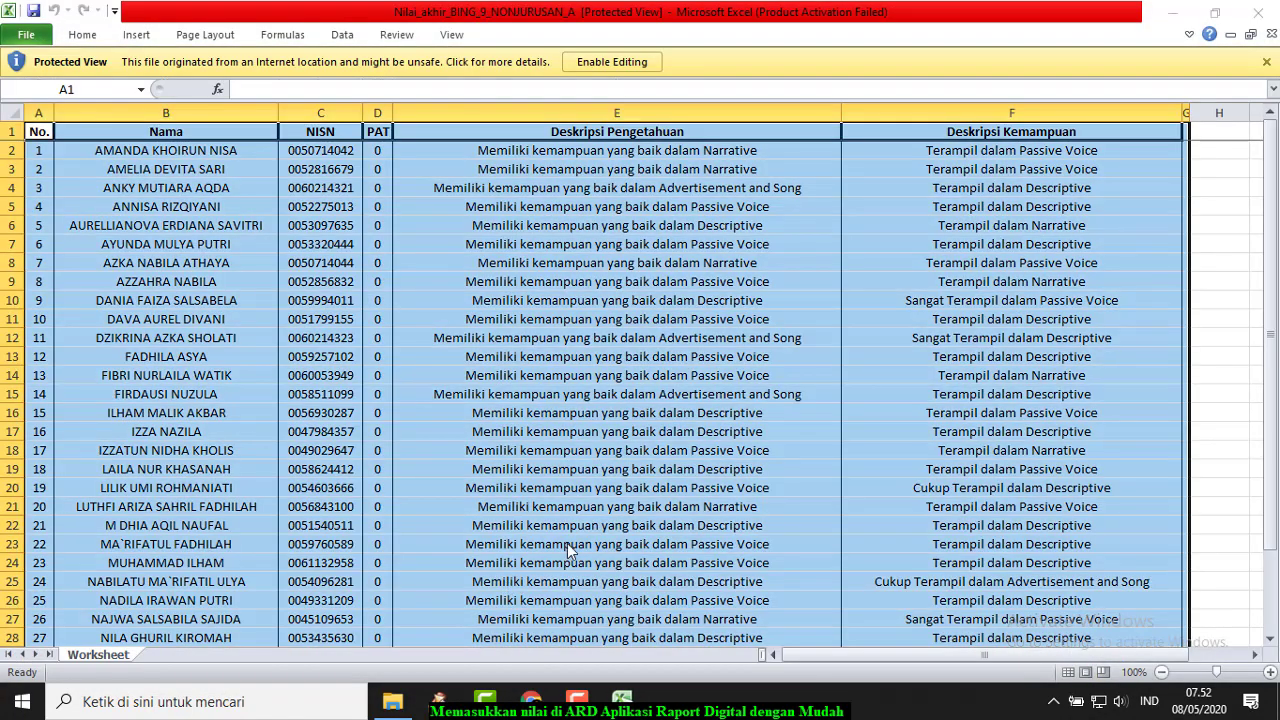
# Step: Inspect the PAT, Deskripsi Pengetahuan and Deskripsi Kemampuan columns of the template and enable editing of the workbook
pyautogui.click(720, 338)
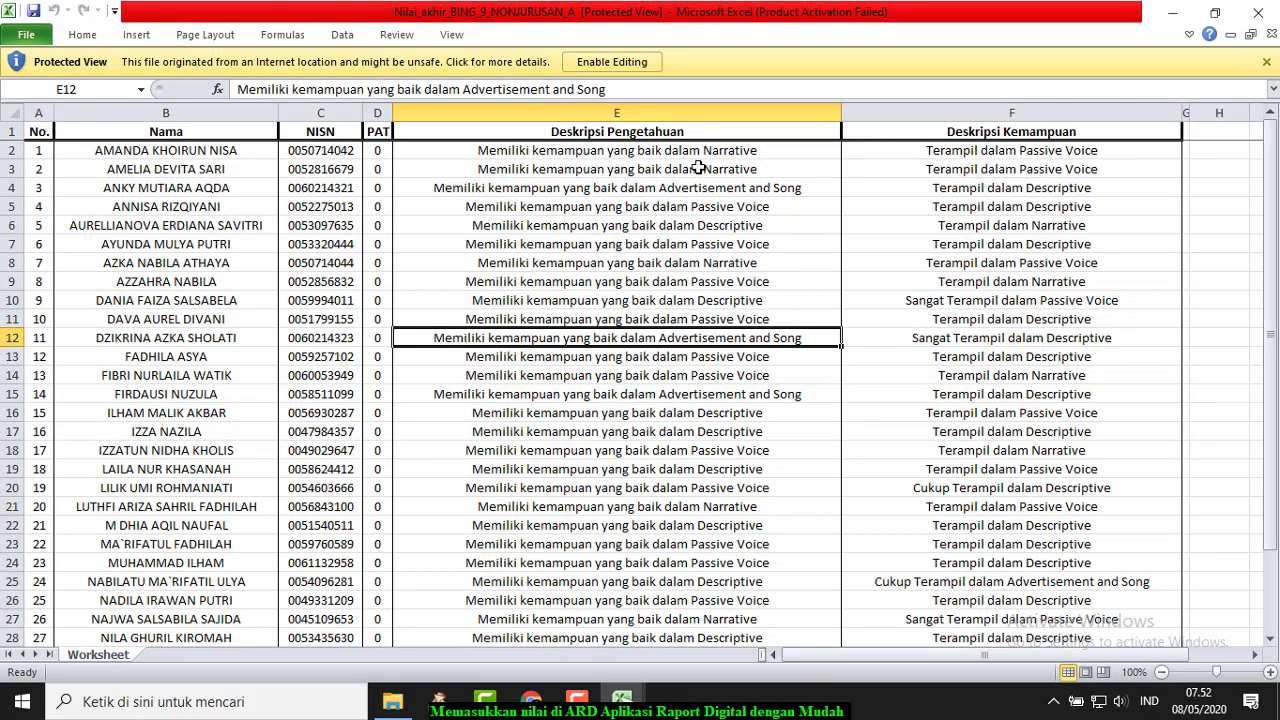
pyautogui.click(1018, 203)
pyautogui.click(997, 148)
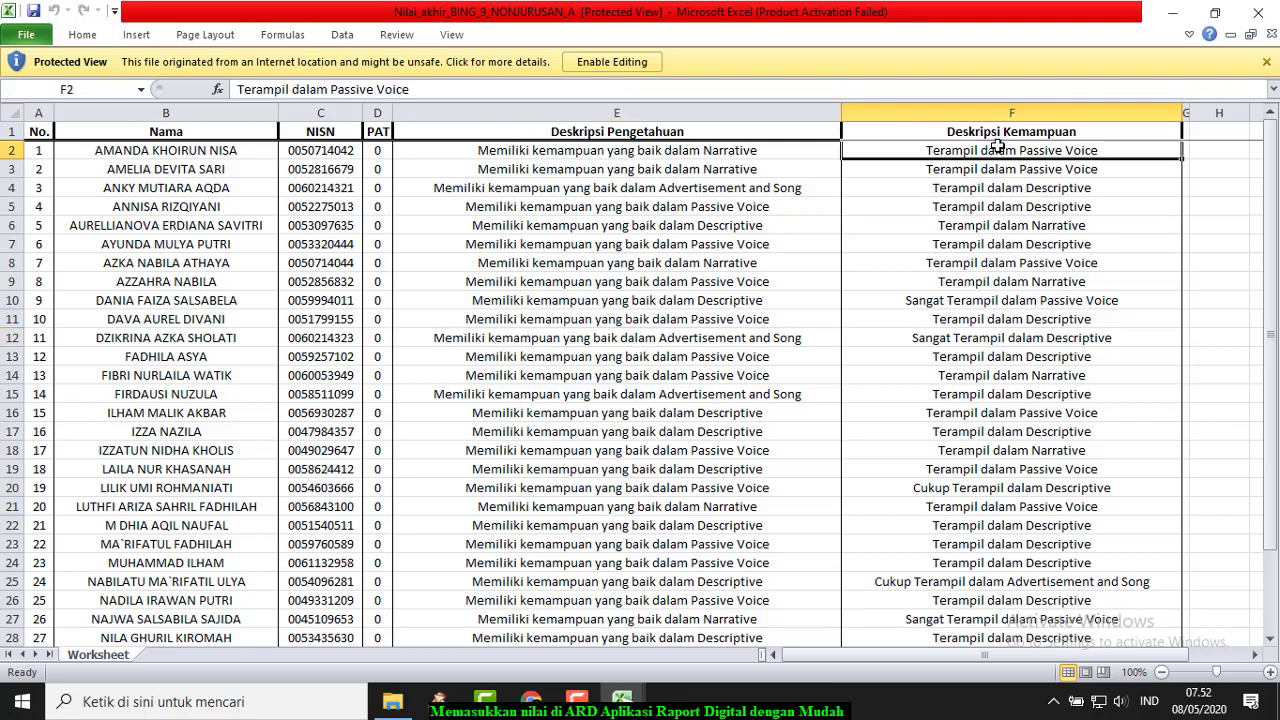
pyautogui.click(602, 258)
pyautogui.click(568, 376)
pyautogui.click(587, 256)
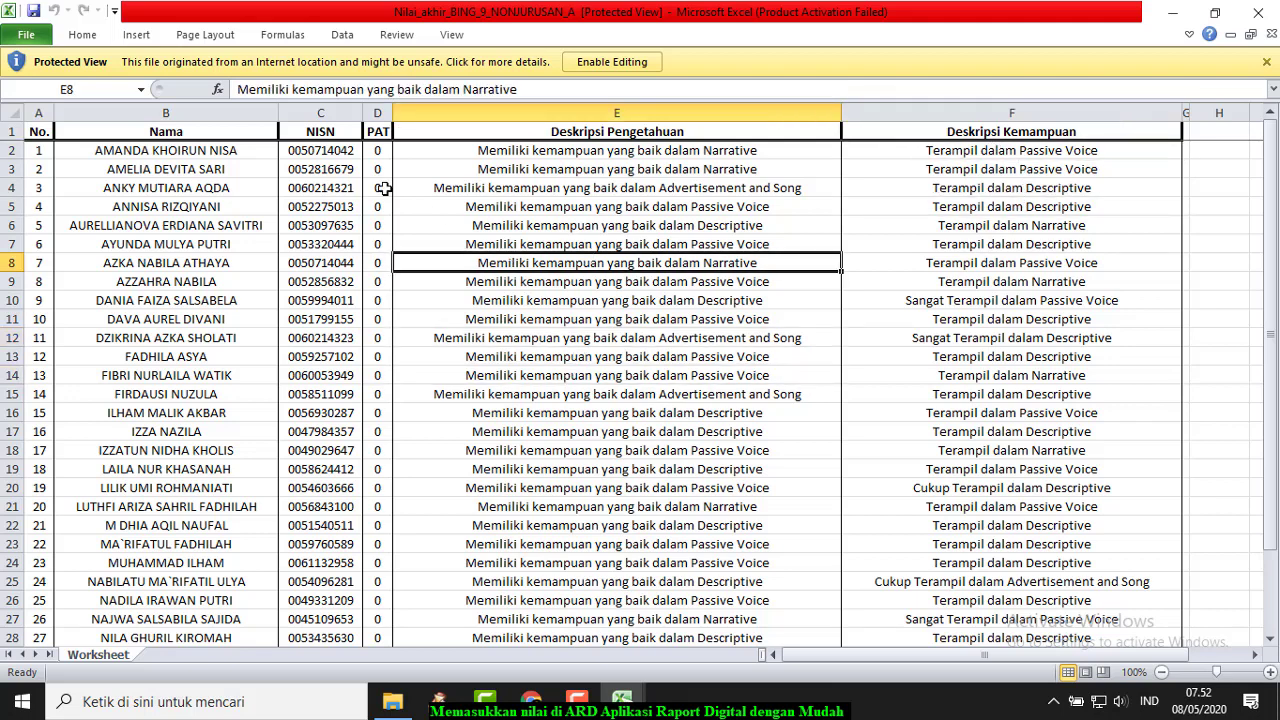
pyautogui.click(377, 151)
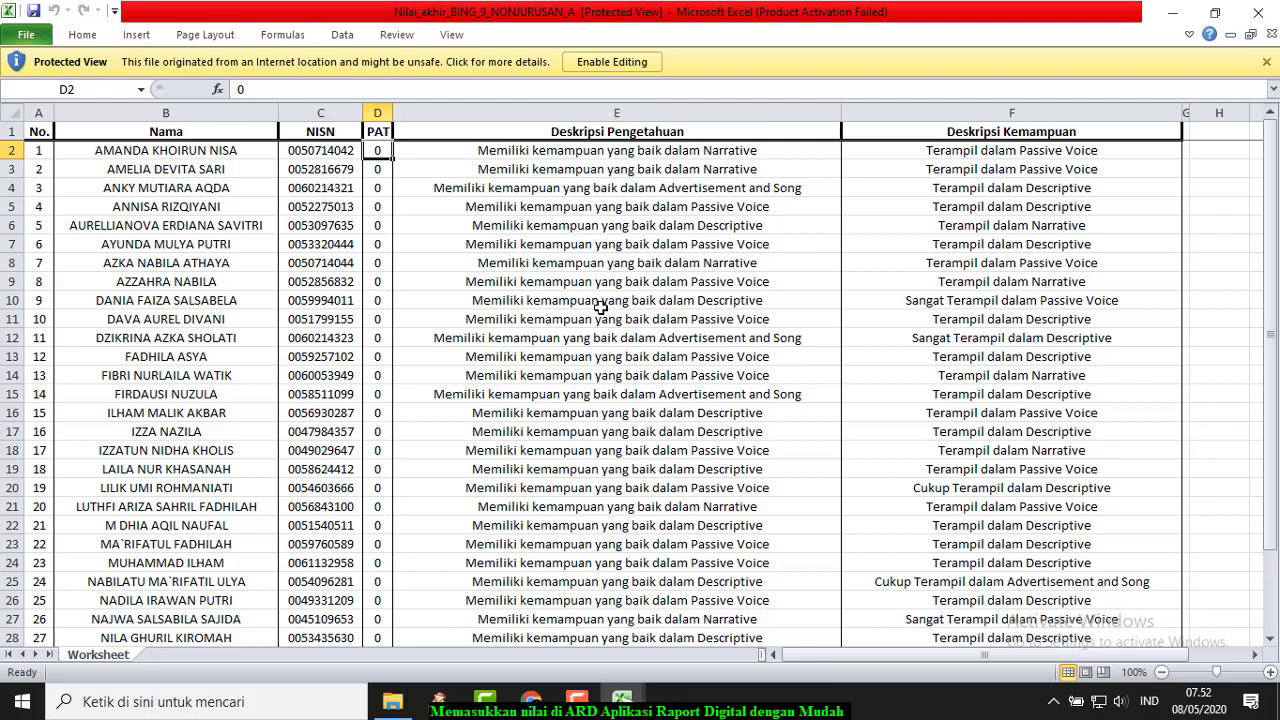
pyautogui.click(612, 62)
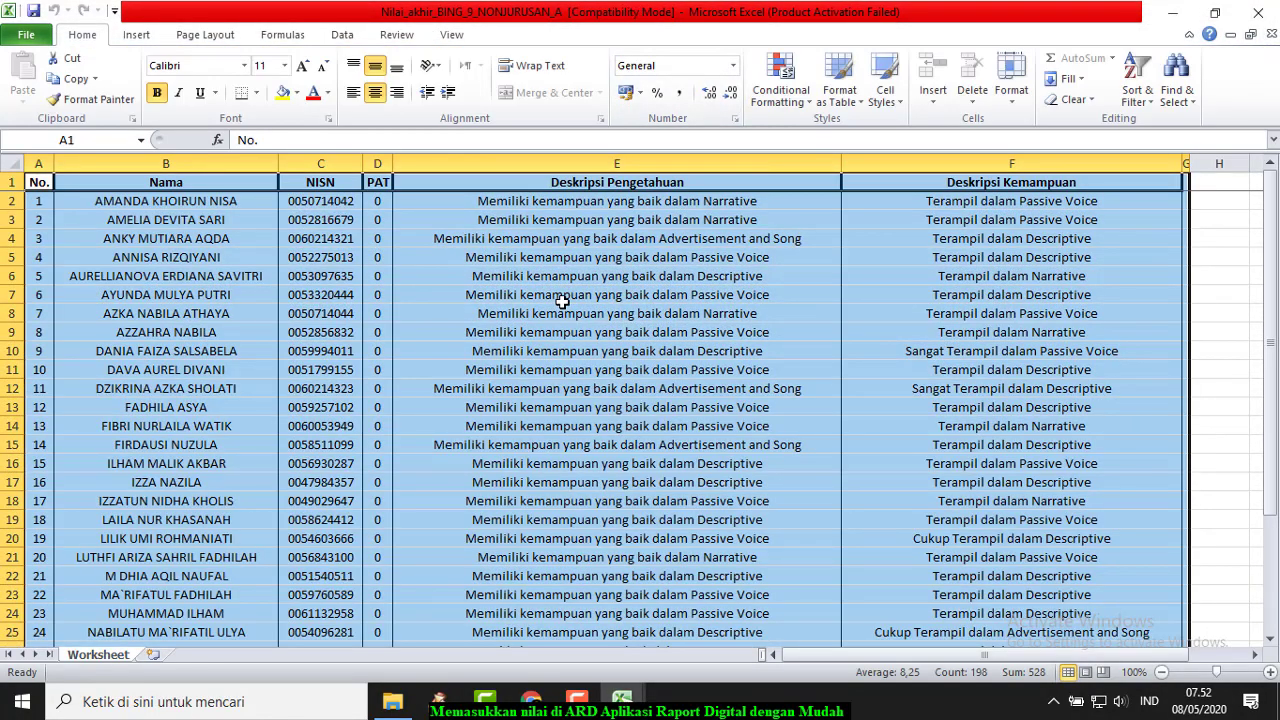
pyautogui.click(563, 298)
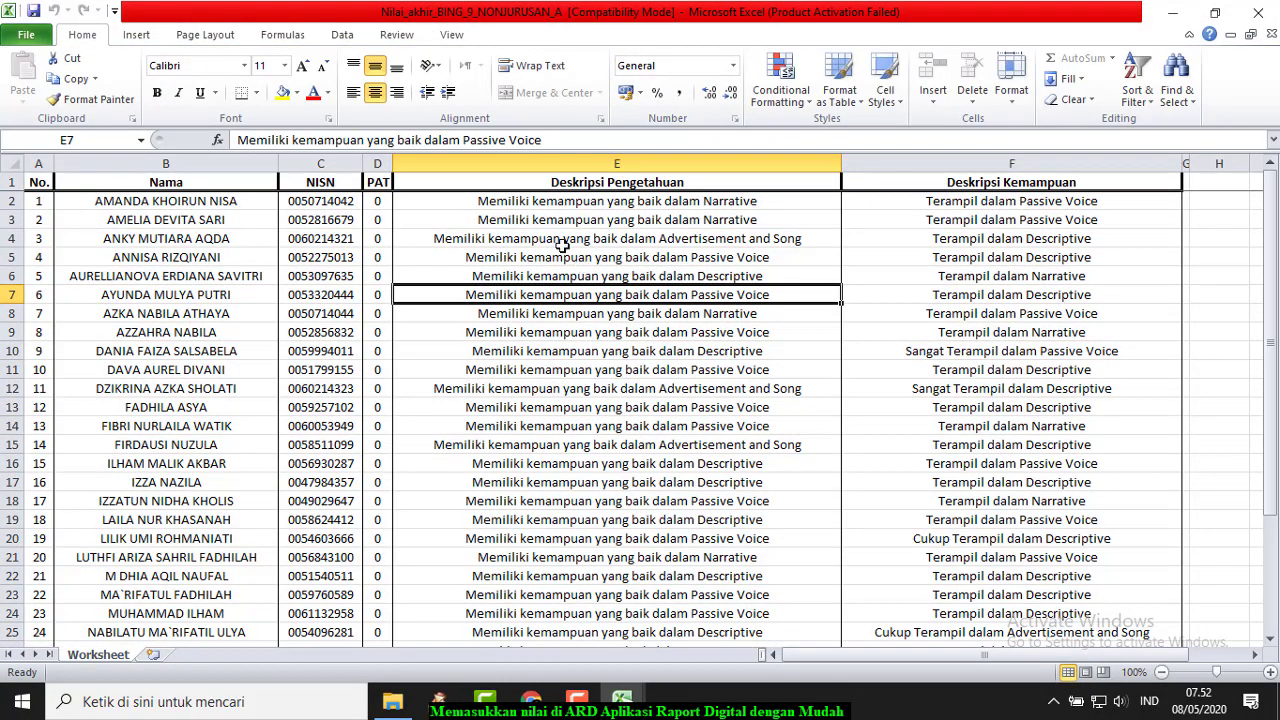
# Step: Switch to the Bahasa Inggris 9a, 9b, 9c dan 9d workbook and examine the PAS scores and target minimum score on Kls 9a
pyautogui.moveTo(627, 713)
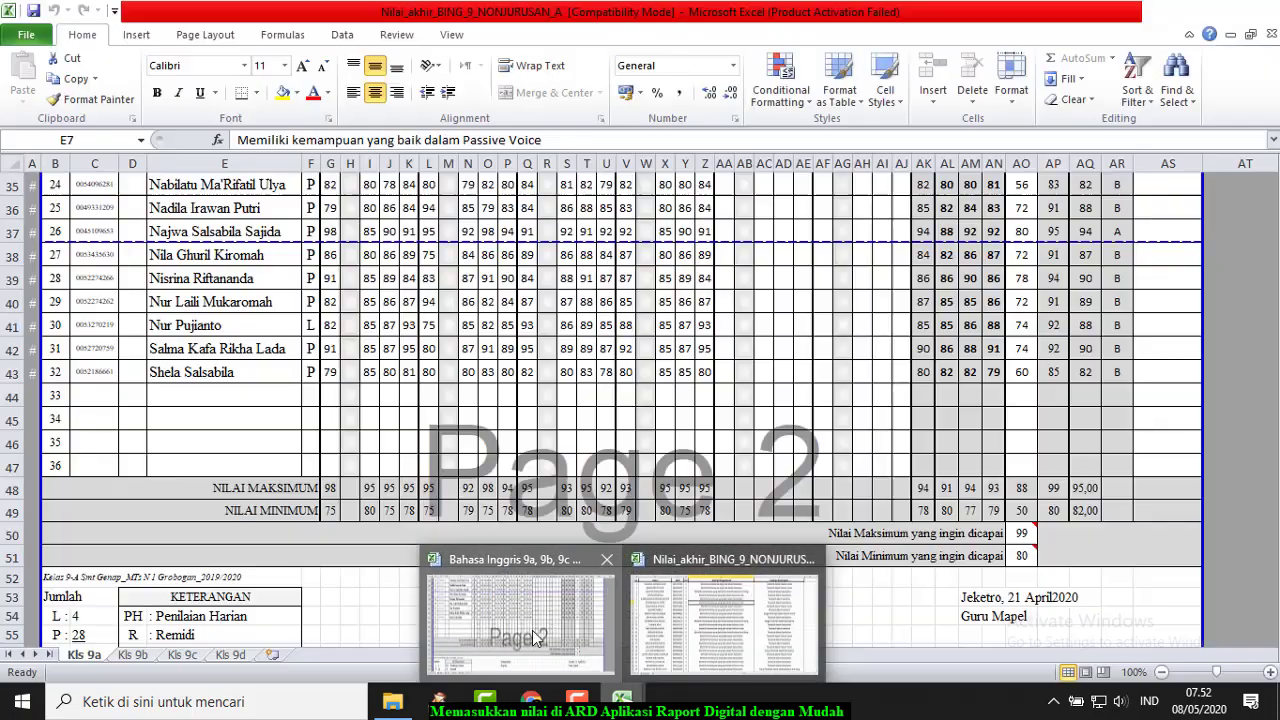
pyautogui.click(528, 620)
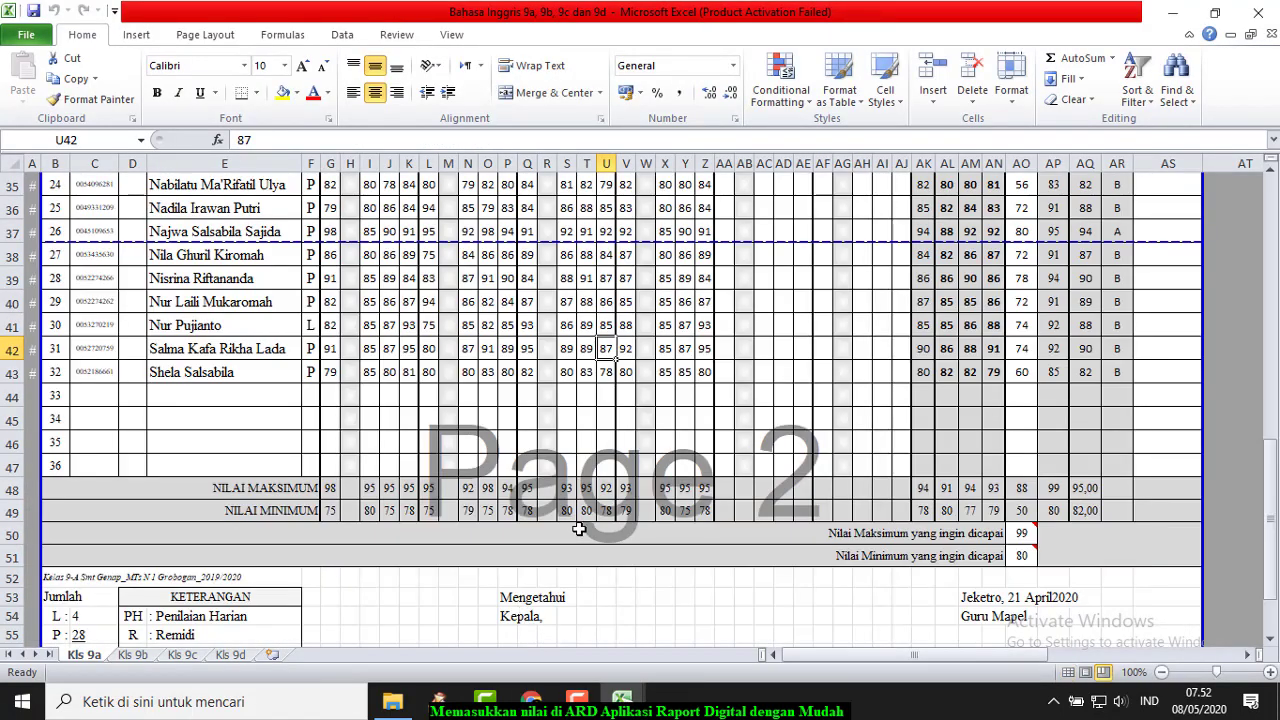
pyautogui.scroll(11, 579, 530)
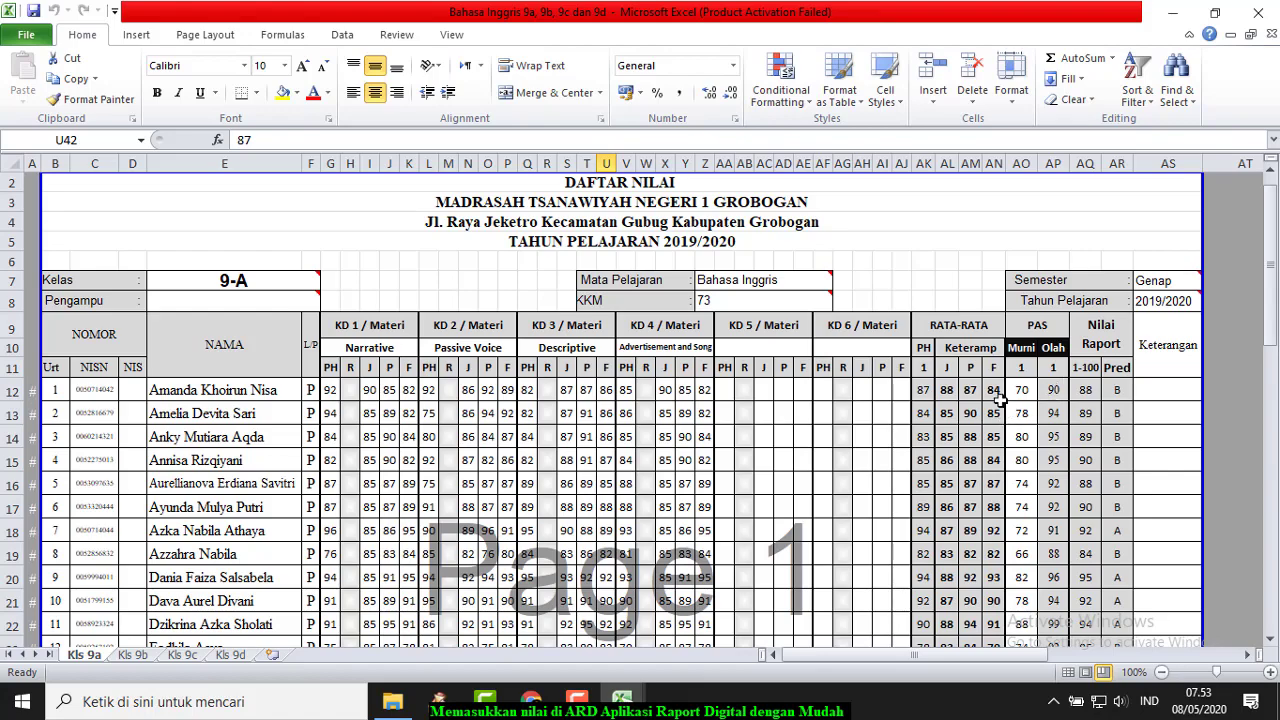
pyautogui.scroll(-11, 1000, 400)
pyautogui.scroll(-7, 1016, 374)
pyautogui.scroll(18, 1016, 372)
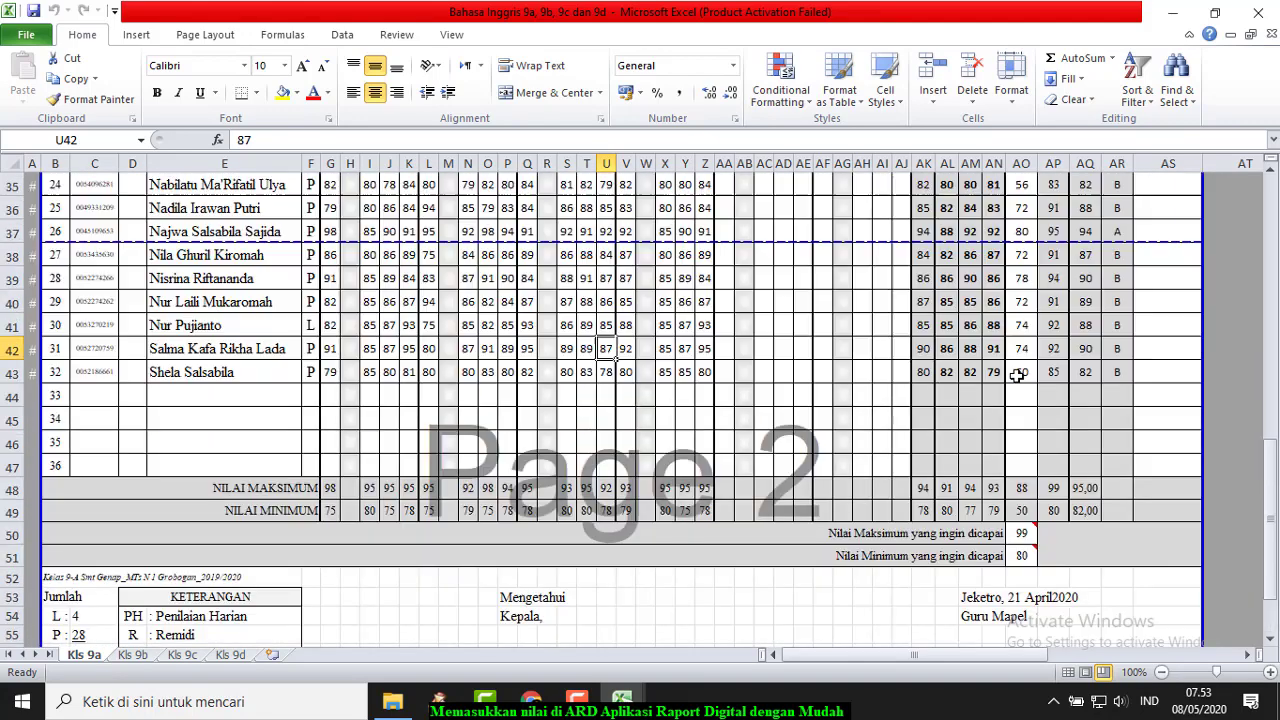
pyautogui.scroll(-18, 1030, 420)
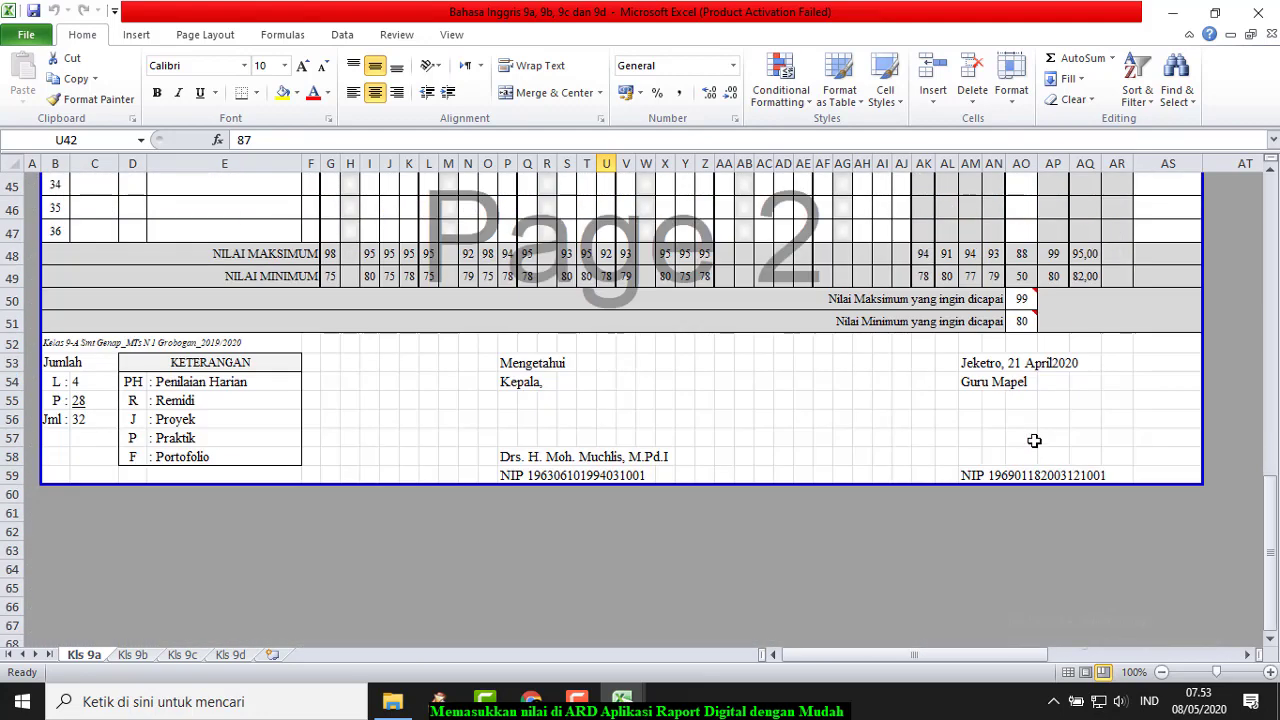
pyautogui.scroll(4, 1035, 436)
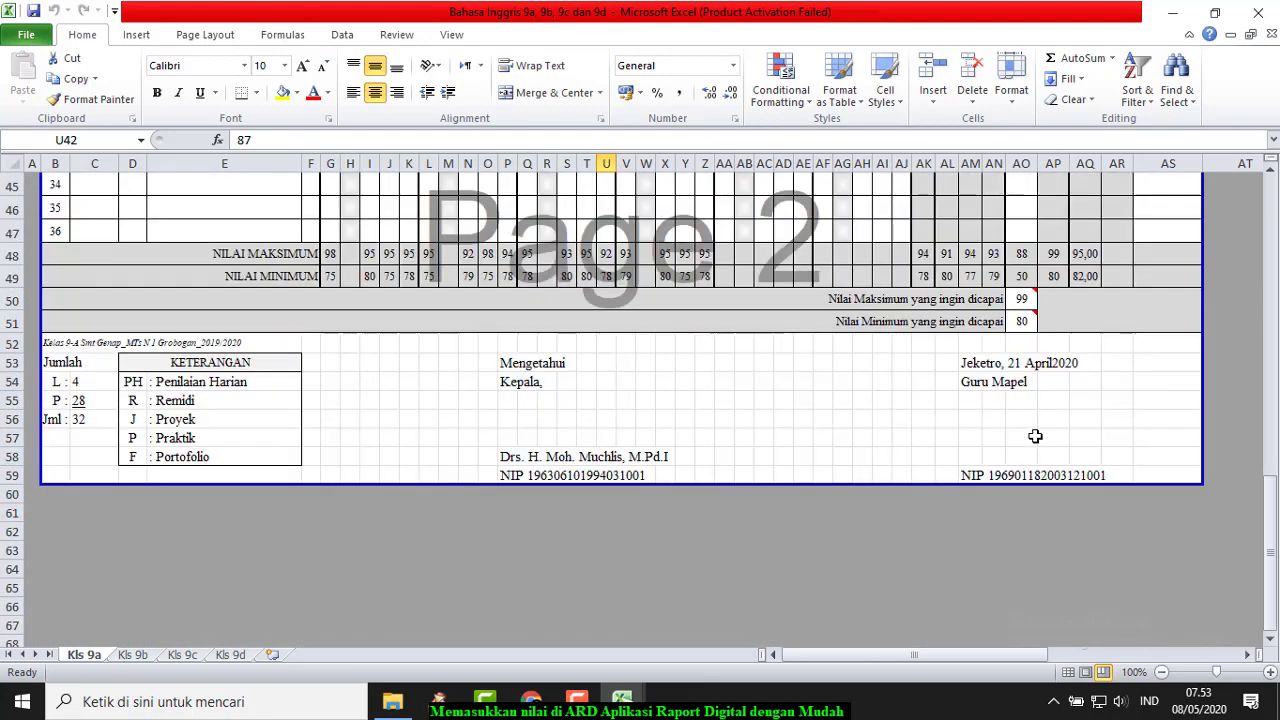
pyautogui.click(1020, 322)
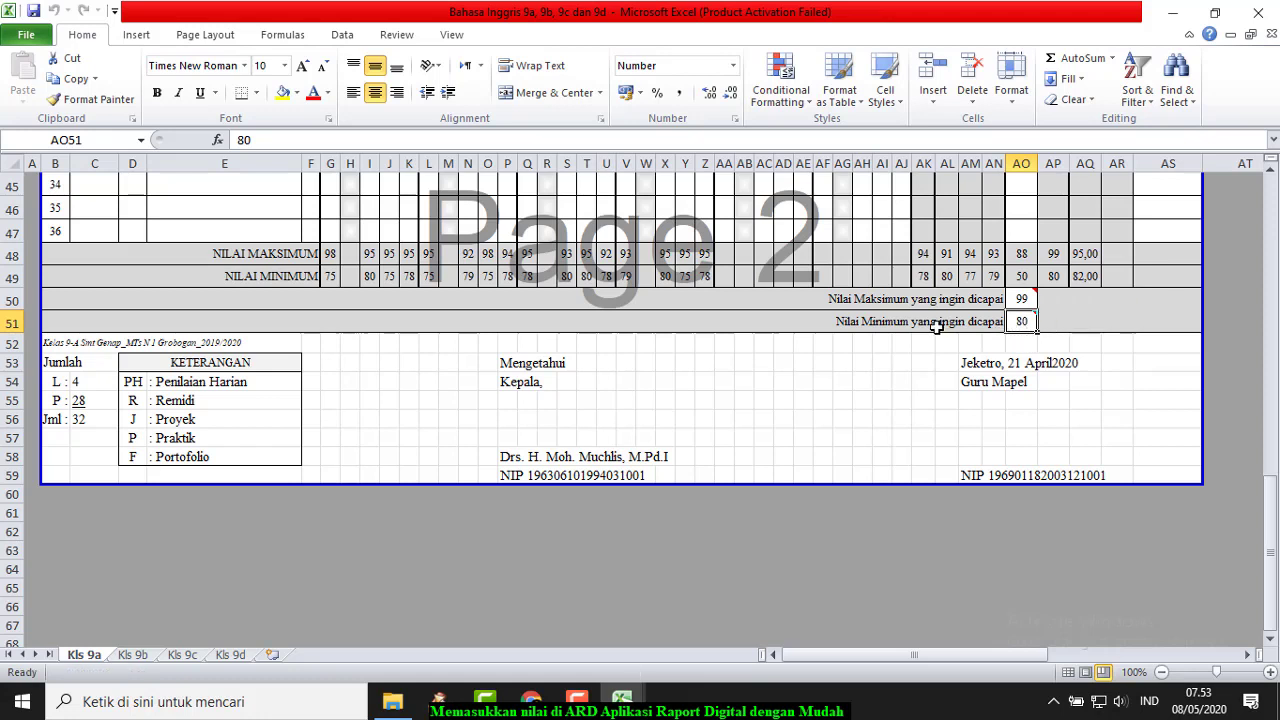
# Step: Compare the lowest and highest raw PAS scores with the target minimum and maximum scores below the Kls 9a score table
pyautogui.moveTo(1033, 324)
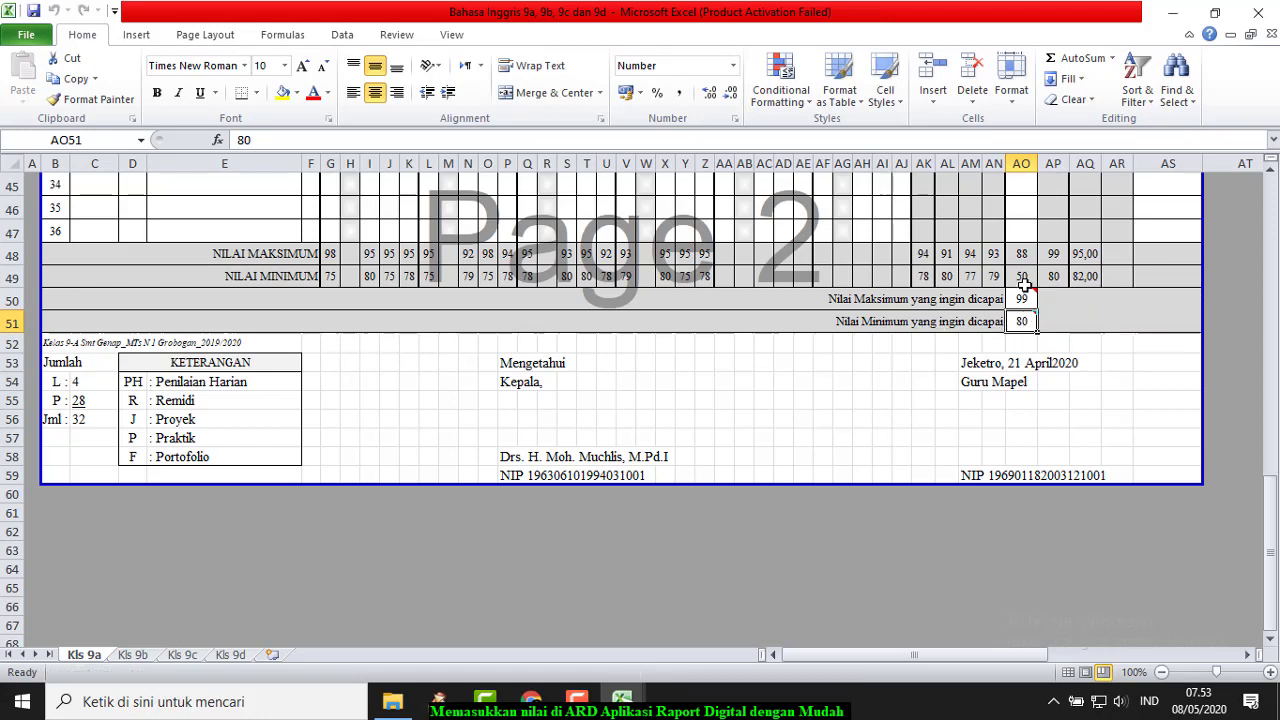
pyautogui.click(1024, 278)
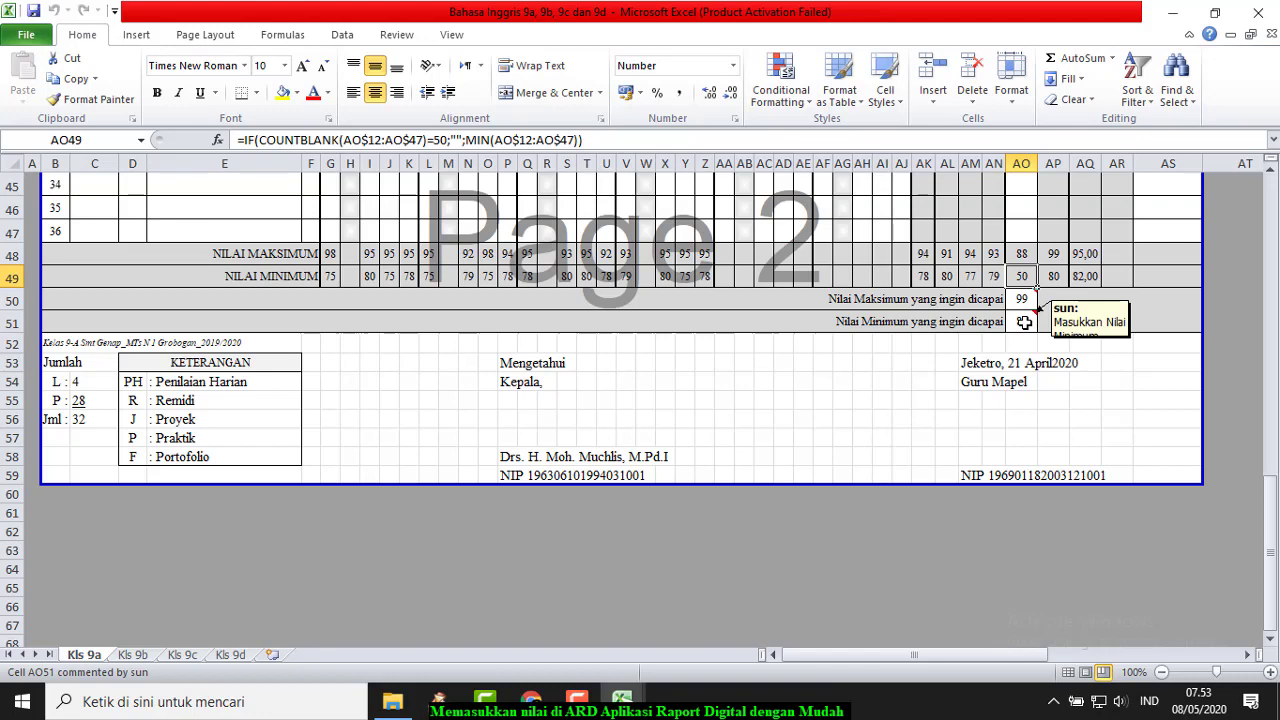
pyautogui.click(1024, 322)
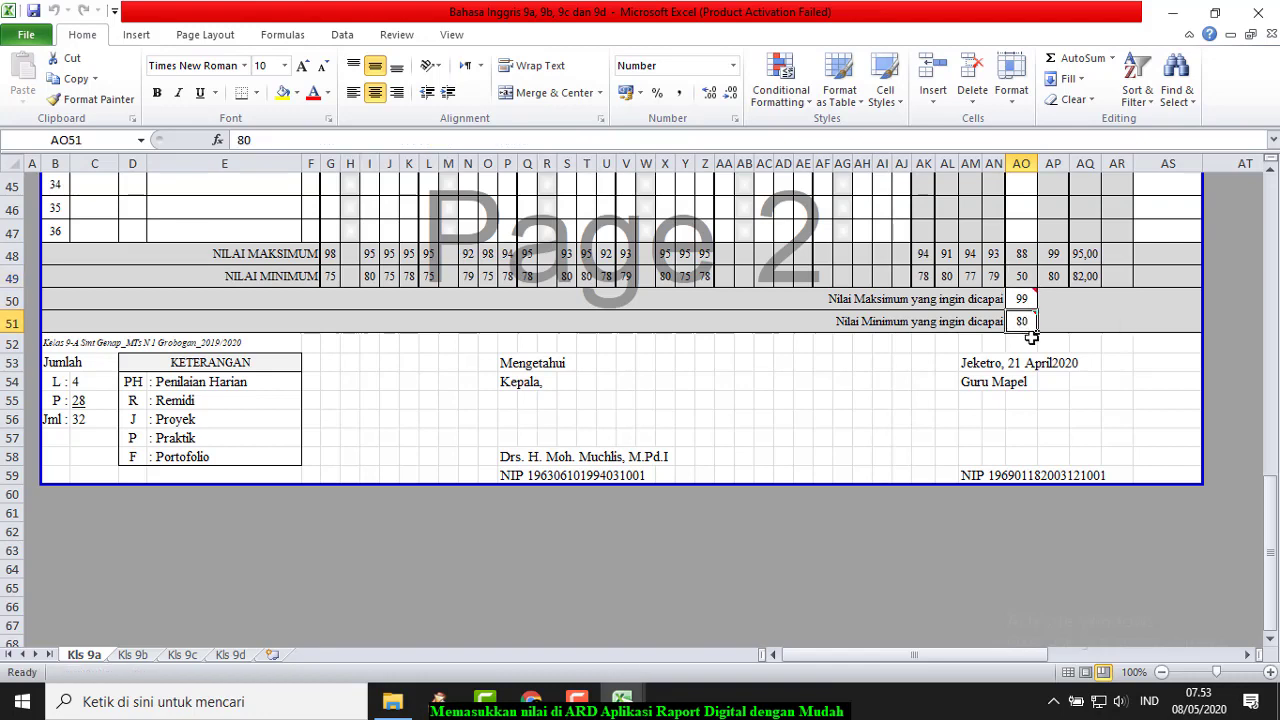
pyautogui.click(1018, 253)
pyautogui.click(1024, 300)
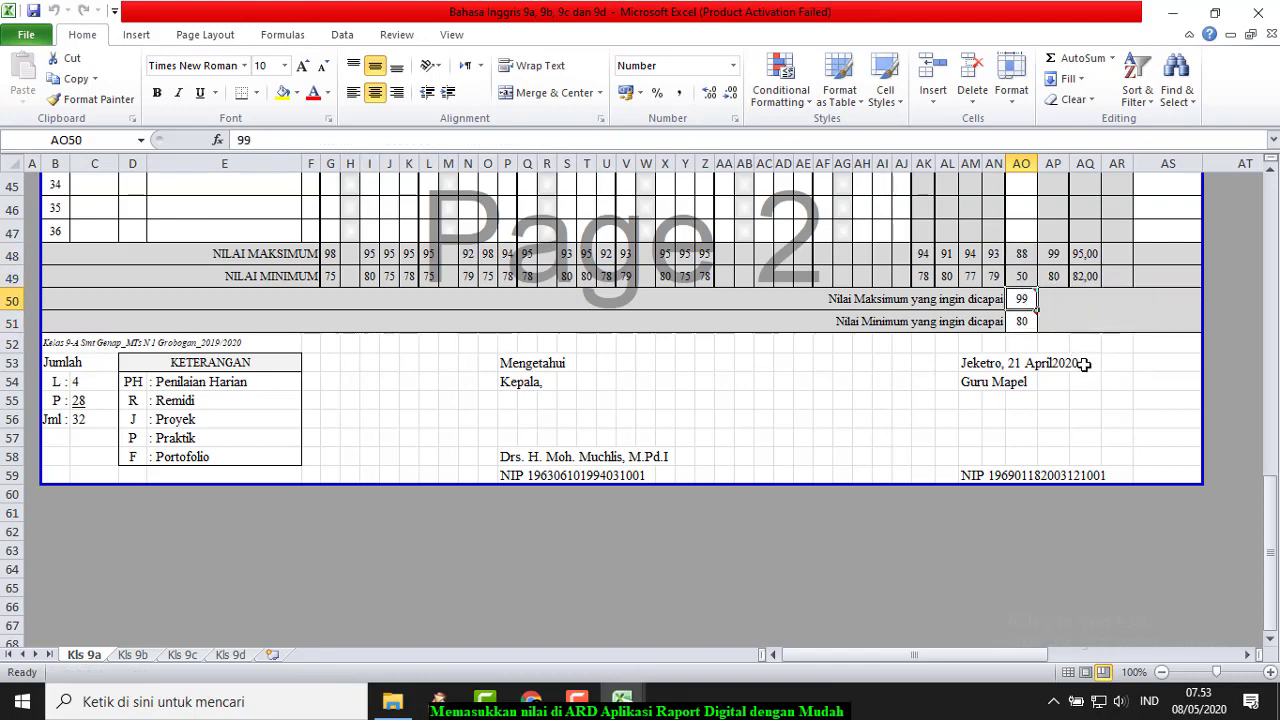
# Step: Review the students' Murni and Olah PAS scores through the whole class 9-A list on Kls 9a
pyautogui.scroll(15, 1084, 365)
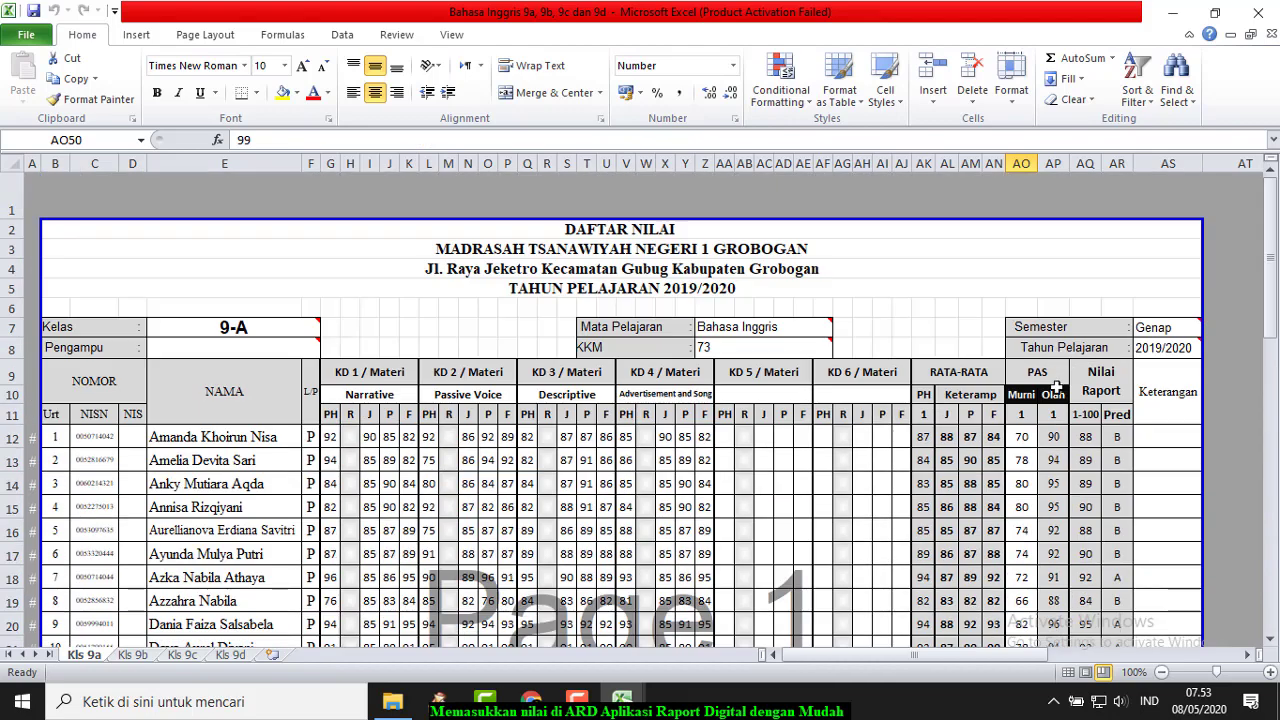
pyautogui.scroll(-7, 1055, 437)
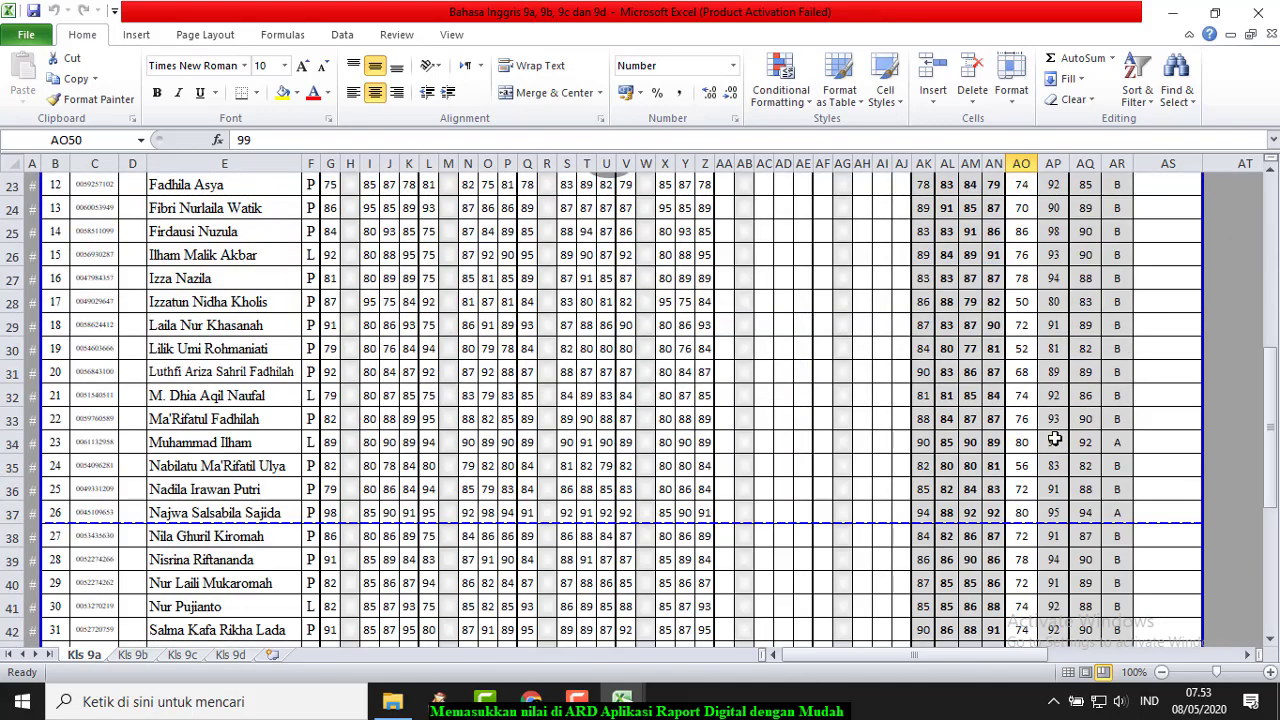
pyautogui.scroll(-7, 1055, 437)
pyautogui.scroll(7, 1055, 437)
pyautogui.scroll(7, 1055, 437)
pyautogui.scroll(-18, 1052, 427)
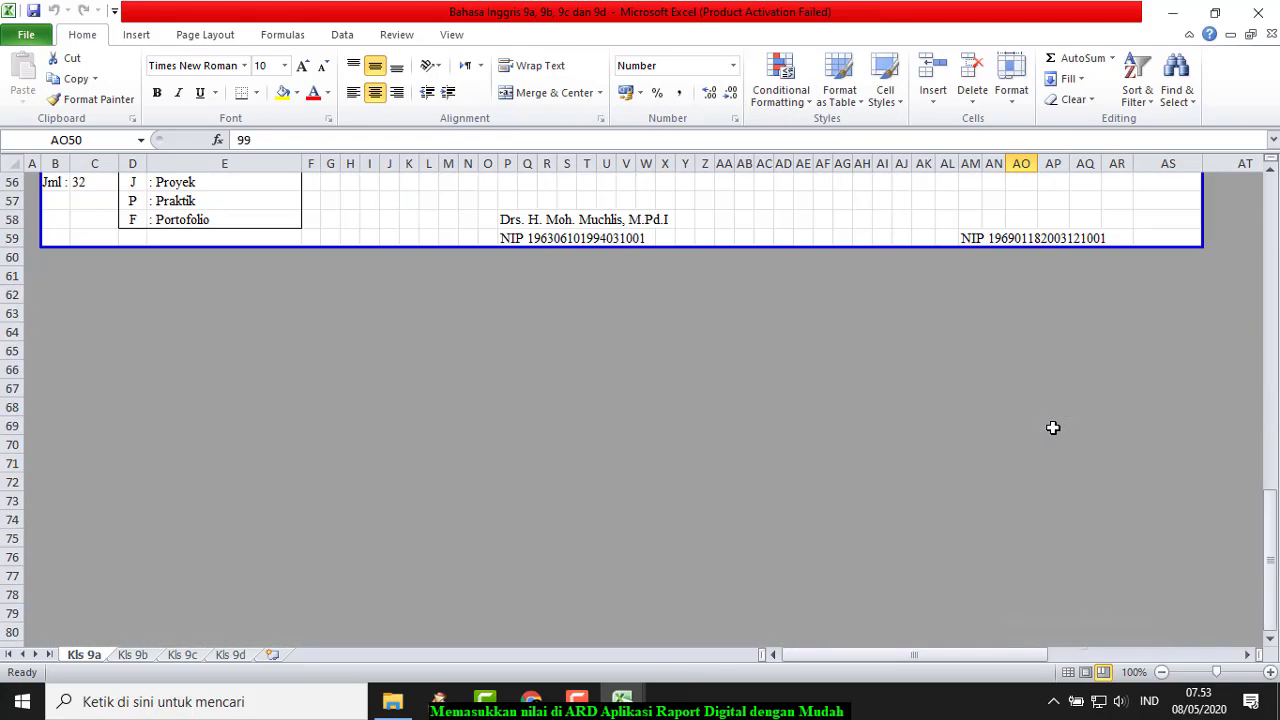
pyautogui.scroll(18, 1053, 427)
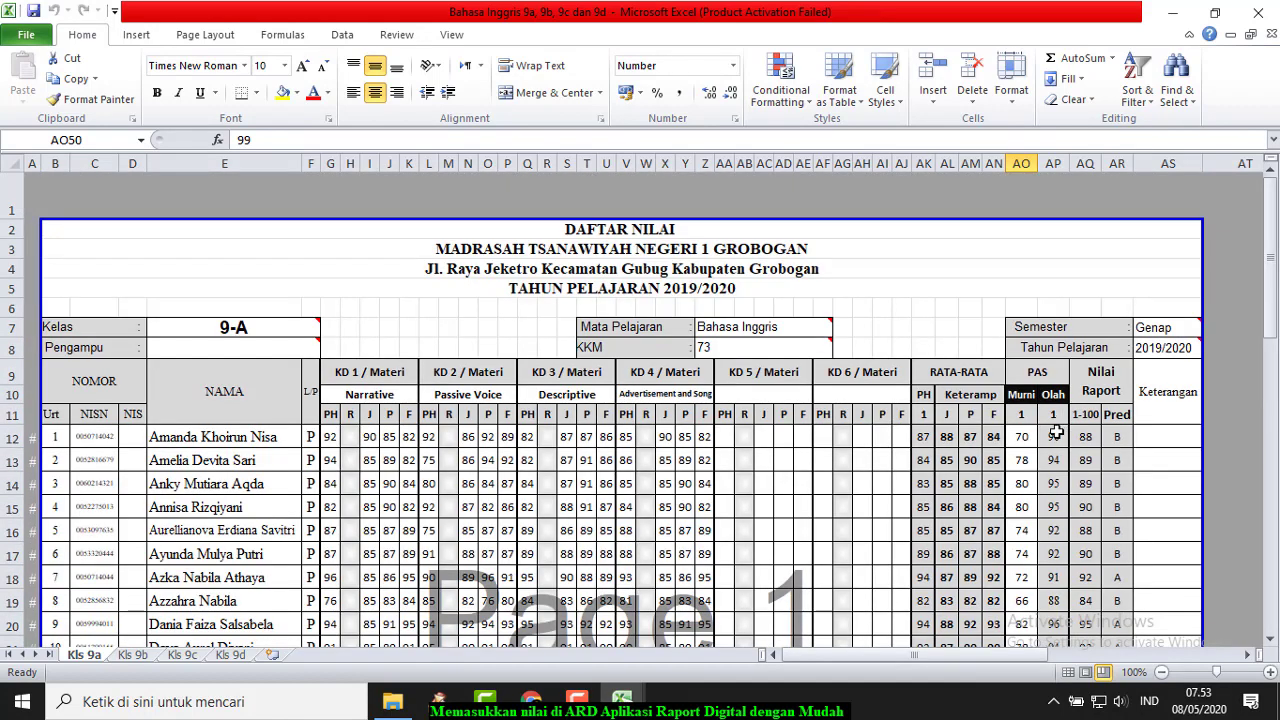
# Step: Copy all students' processed PAS scores (Olah column, AP12:AP43) on the Kls 9a sheet
pyautogui.moveTo(1055, 432); pyautogui.dragTo(1052, 512)
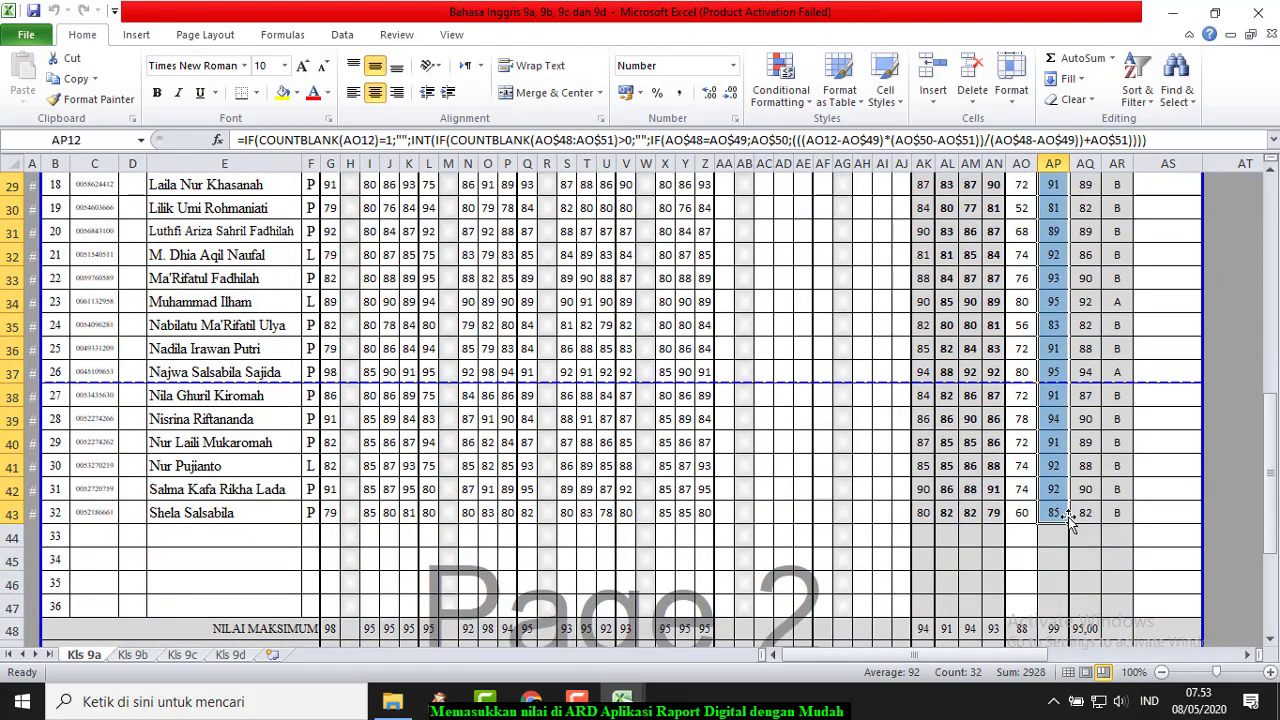
pyautogui.scroll(9, 1052, 512)
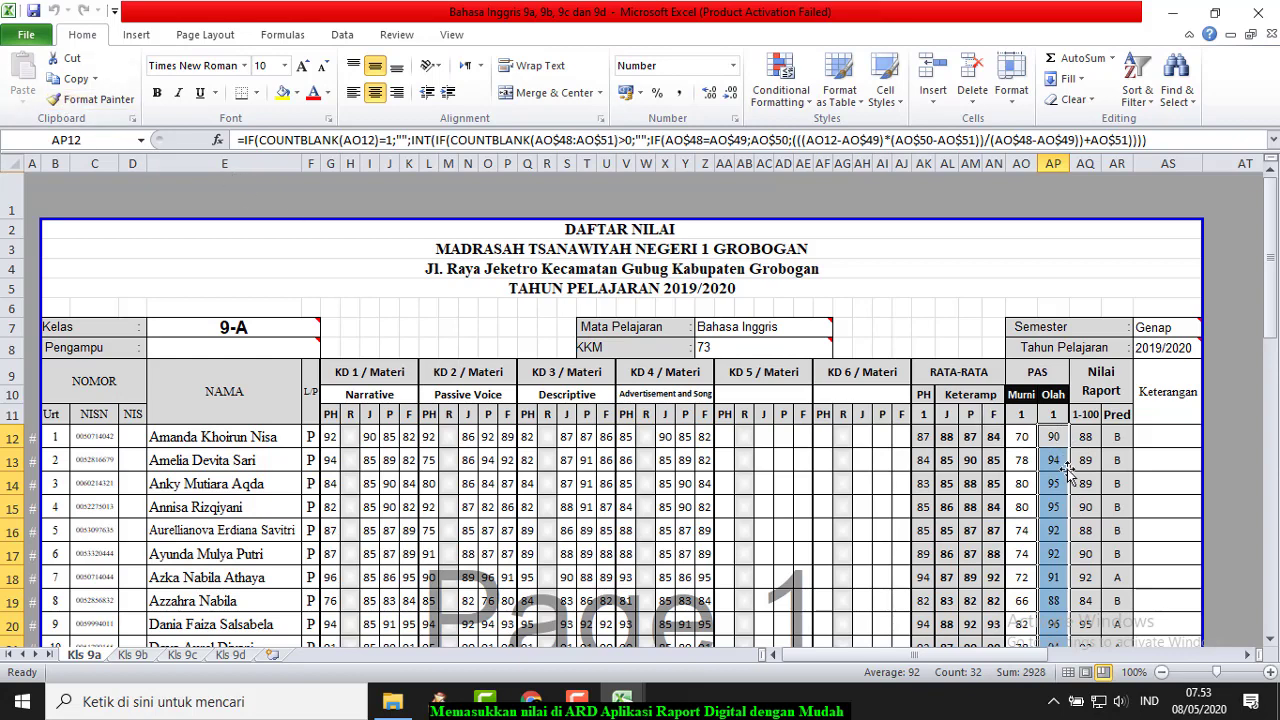
pyautogui.click(72, 78)
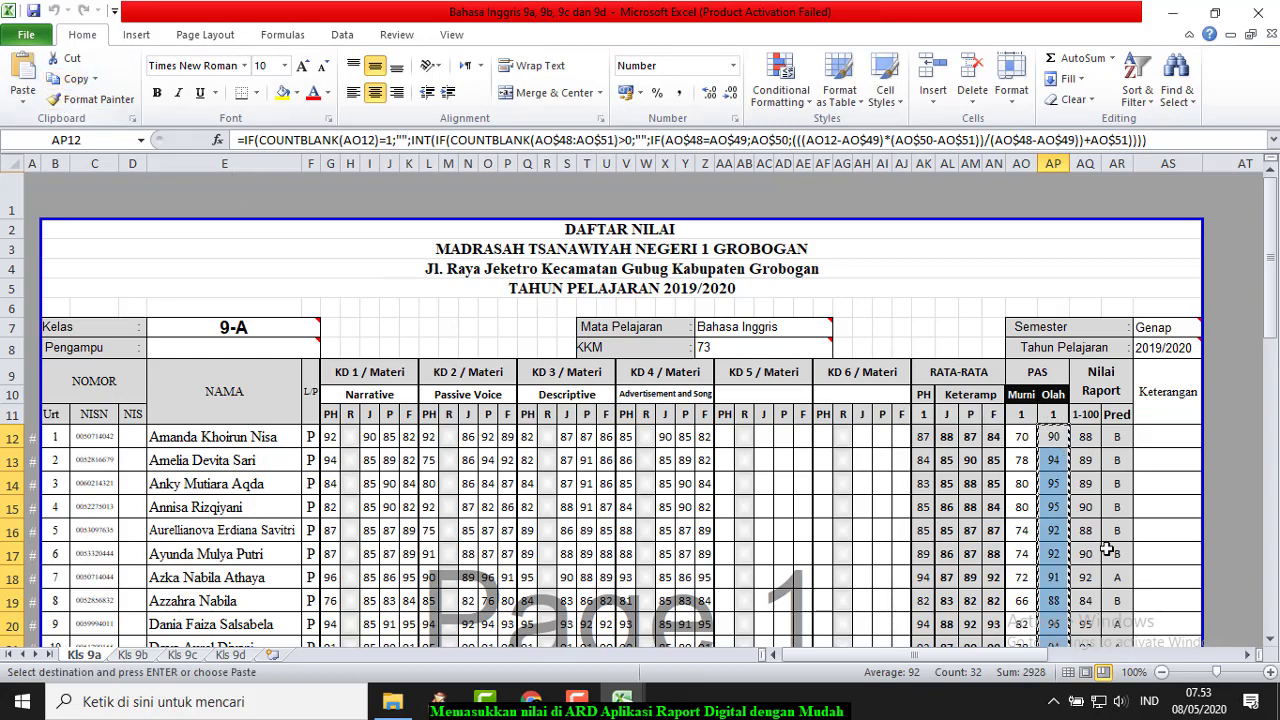
# Step: Paste the copied scores as values into the PAT column of the Nilai_akhir_BING_9_NONJURUSAN_A workbook, starting at D2
pyautogui.moveTo(622, 700)
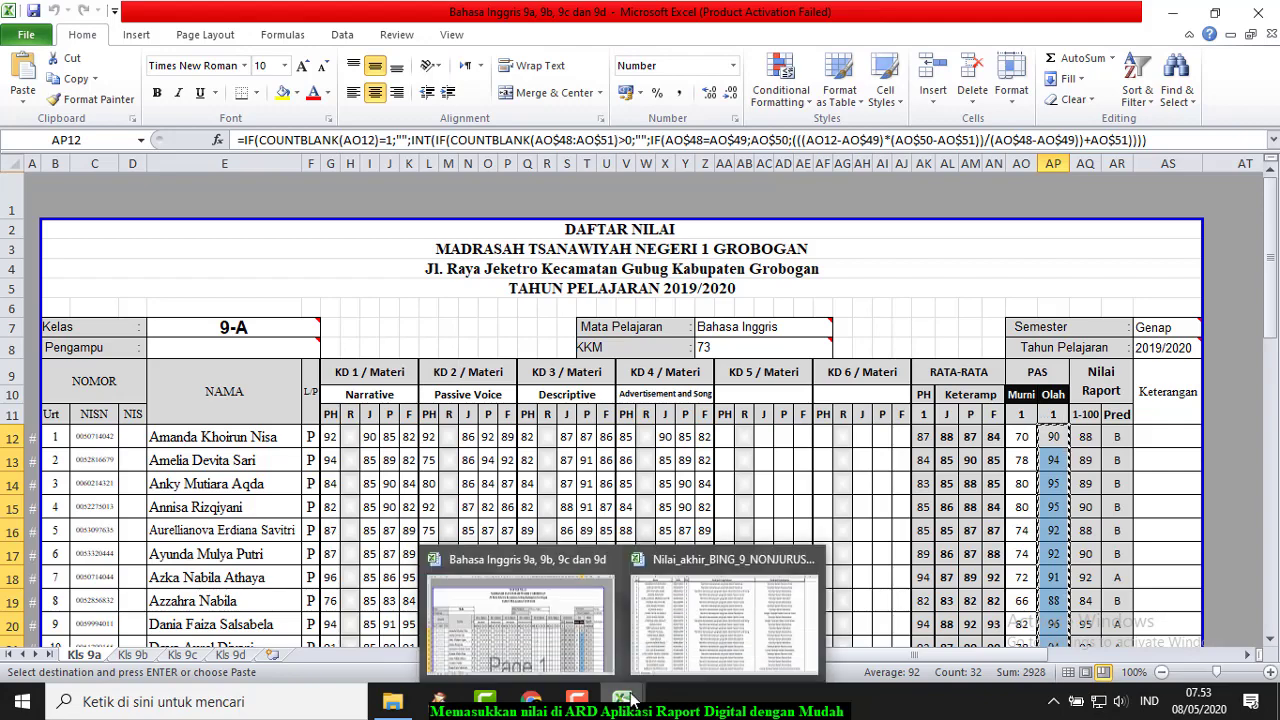
pyautogui.click(724, 628)
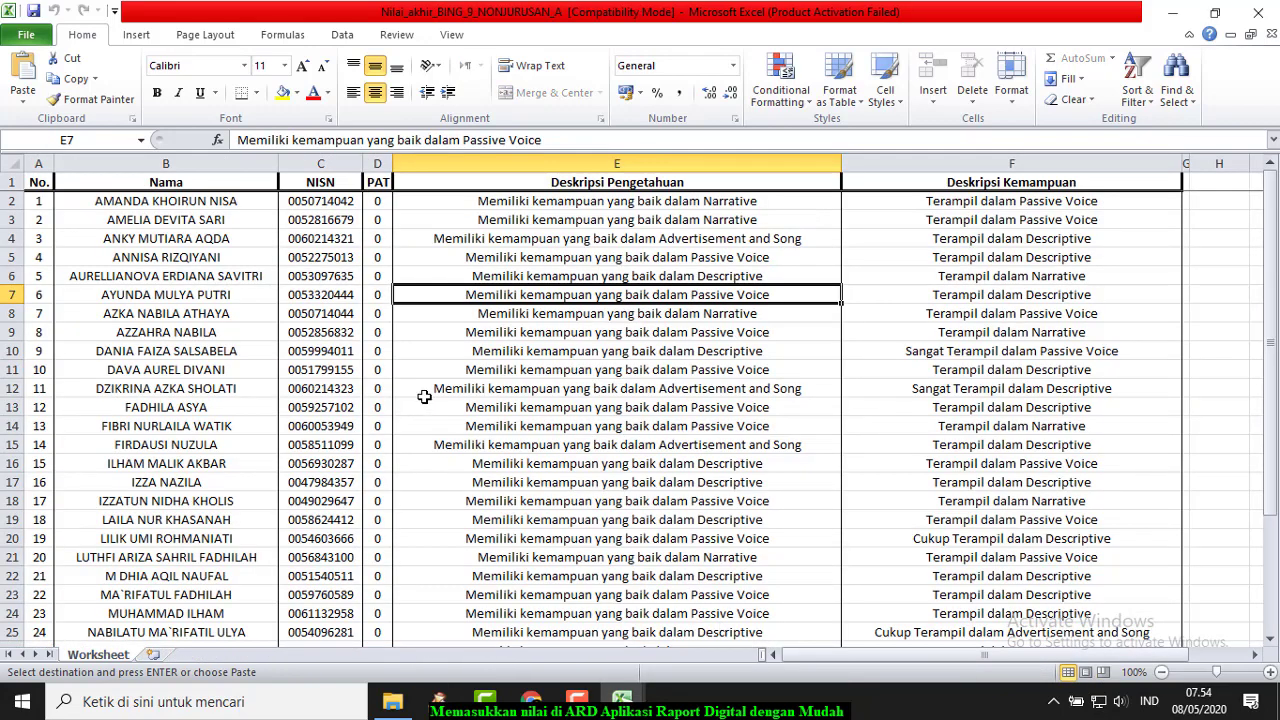
pyautogui.click(375, 203)
pyautogui.click(25, 104)
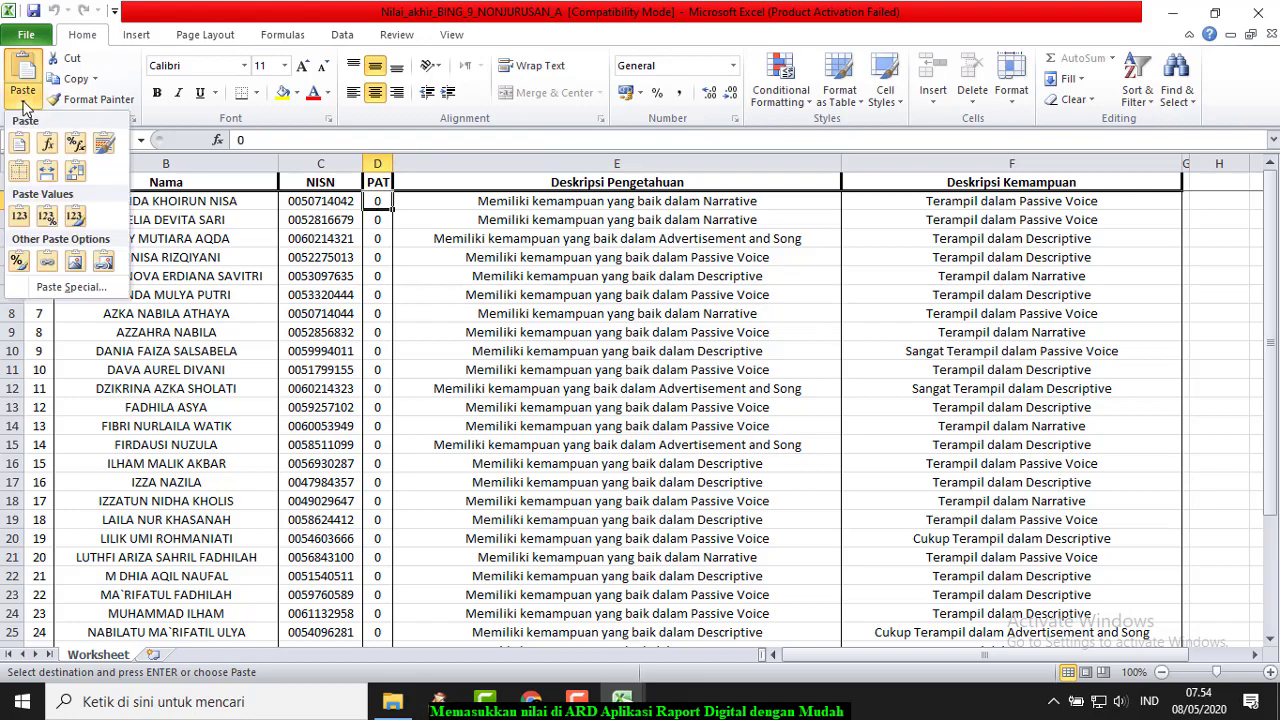
pyautogui.click(19, 217)
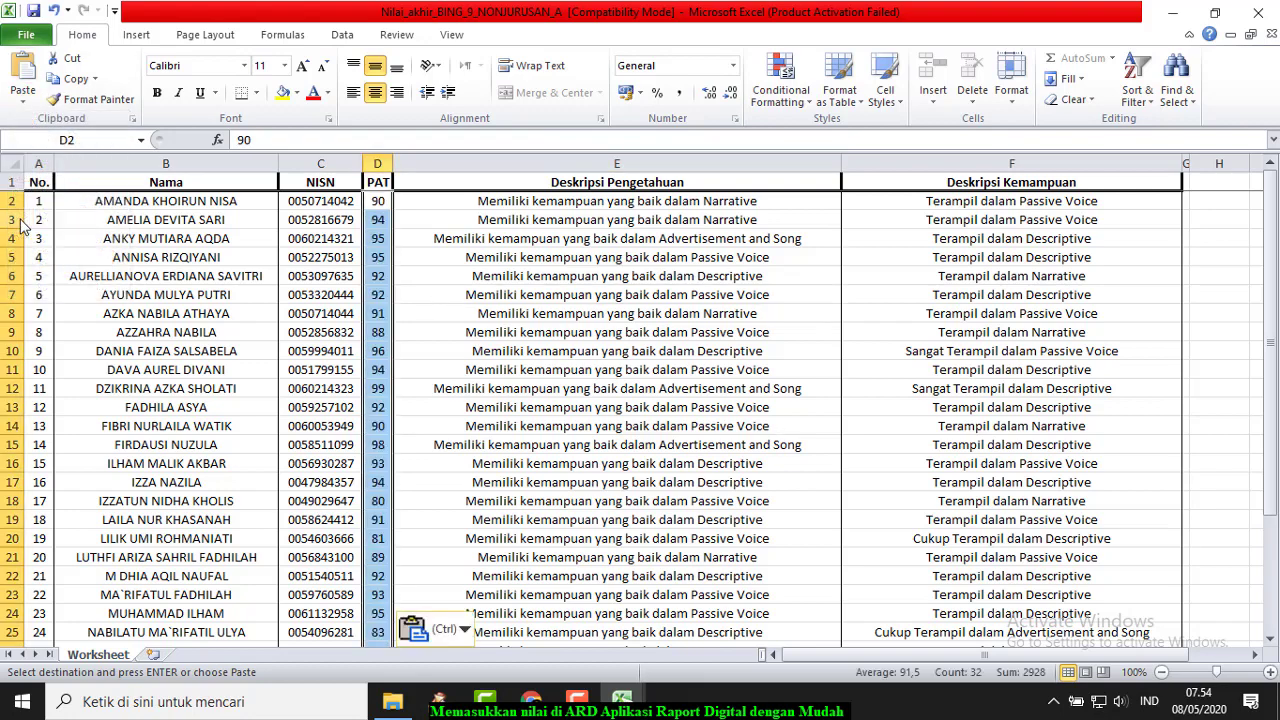
# Step: Check the filled PAT column down to the last student, then save and close the Nilai_akhir_BING_9_NONJURUSAN_A workbook
pyautogui.scroll(-7, 552, 430)
pyautogui.scroll(7, 553, 430)
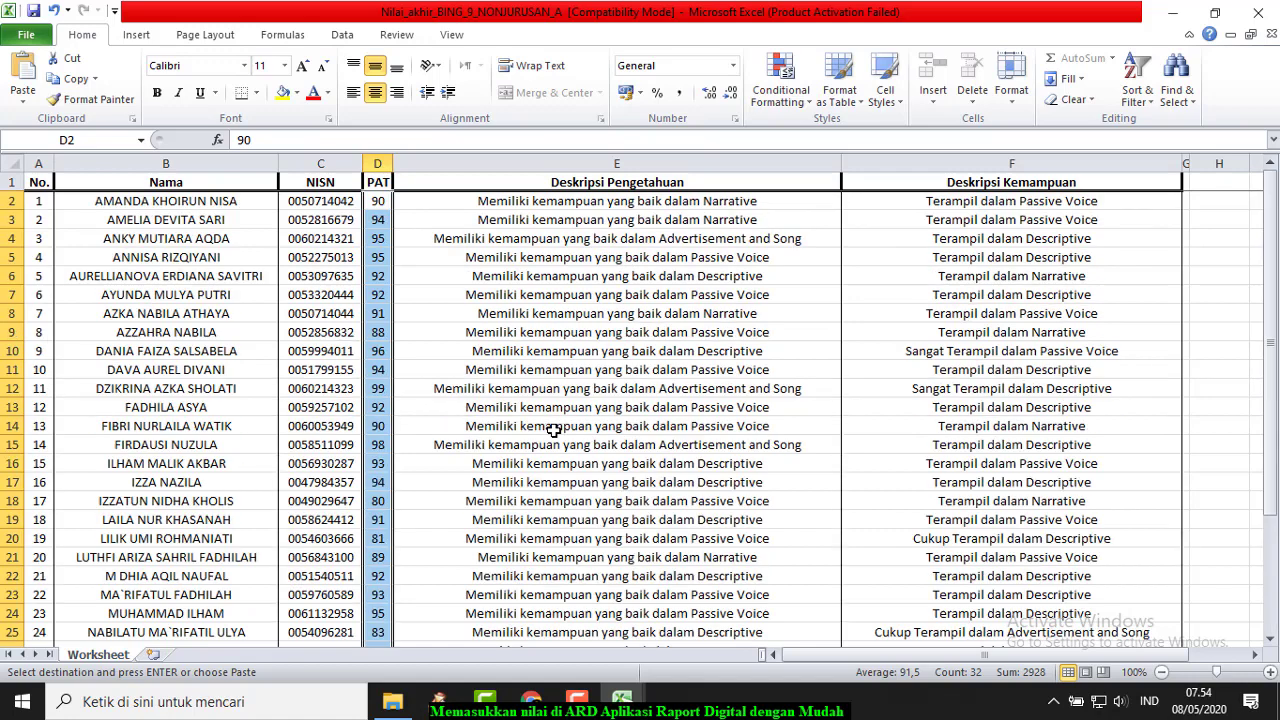
pyautogui.click(33, 11)
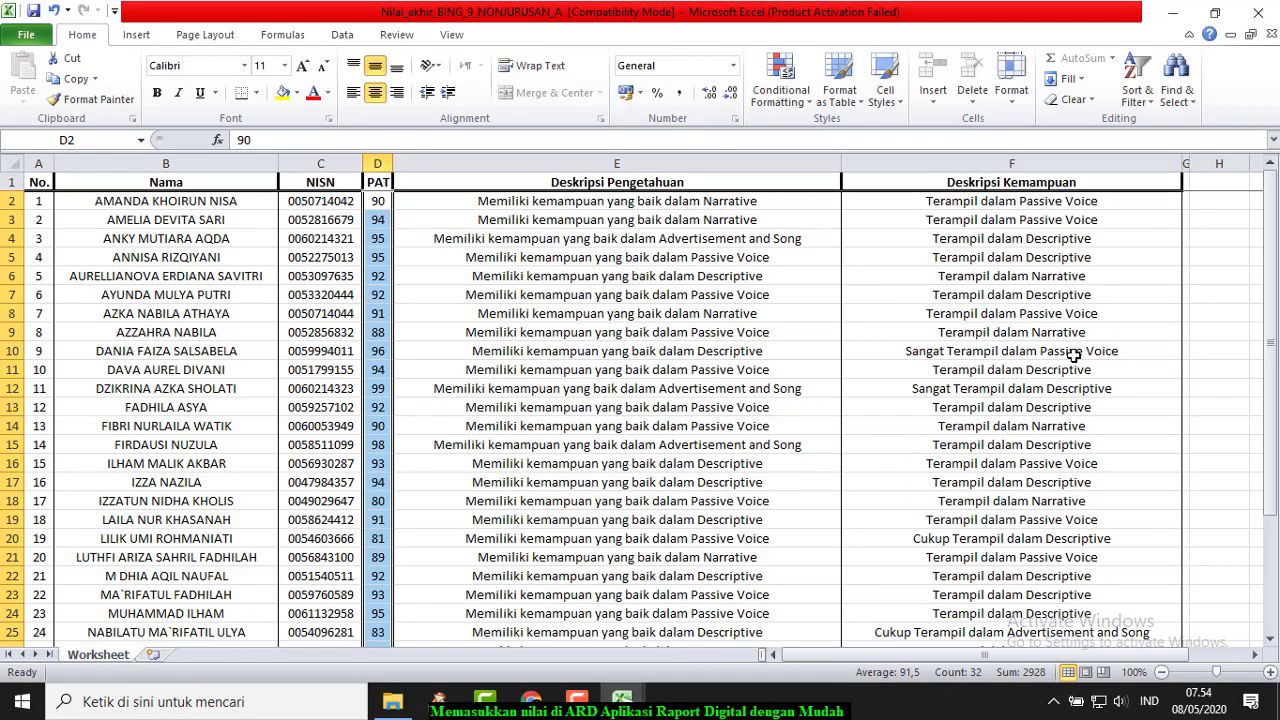
pyautogui.click(1259, 19)
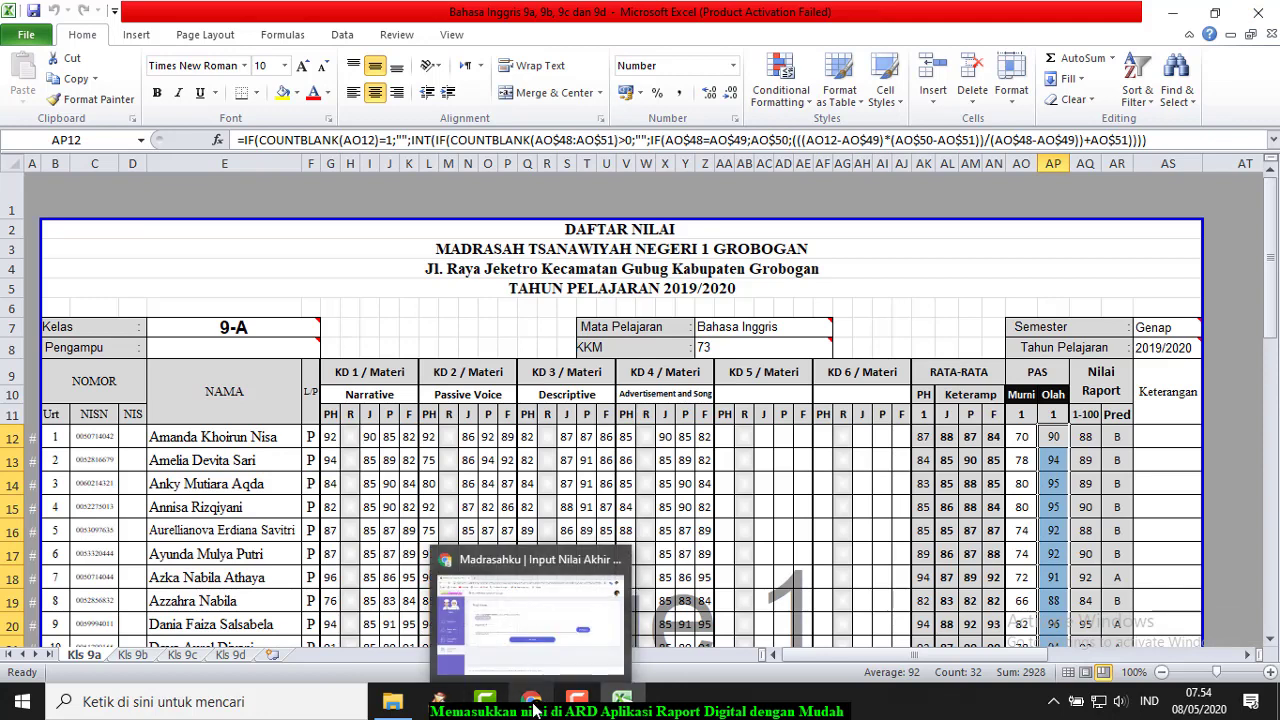
# Step: Switch to Chrome and attach Nilai_akhir_BING_9_NONJURUSAN_A from the Unduhan folder as the Excel upload on the Nilai Siswa page
pyautogui.click(535, 705)
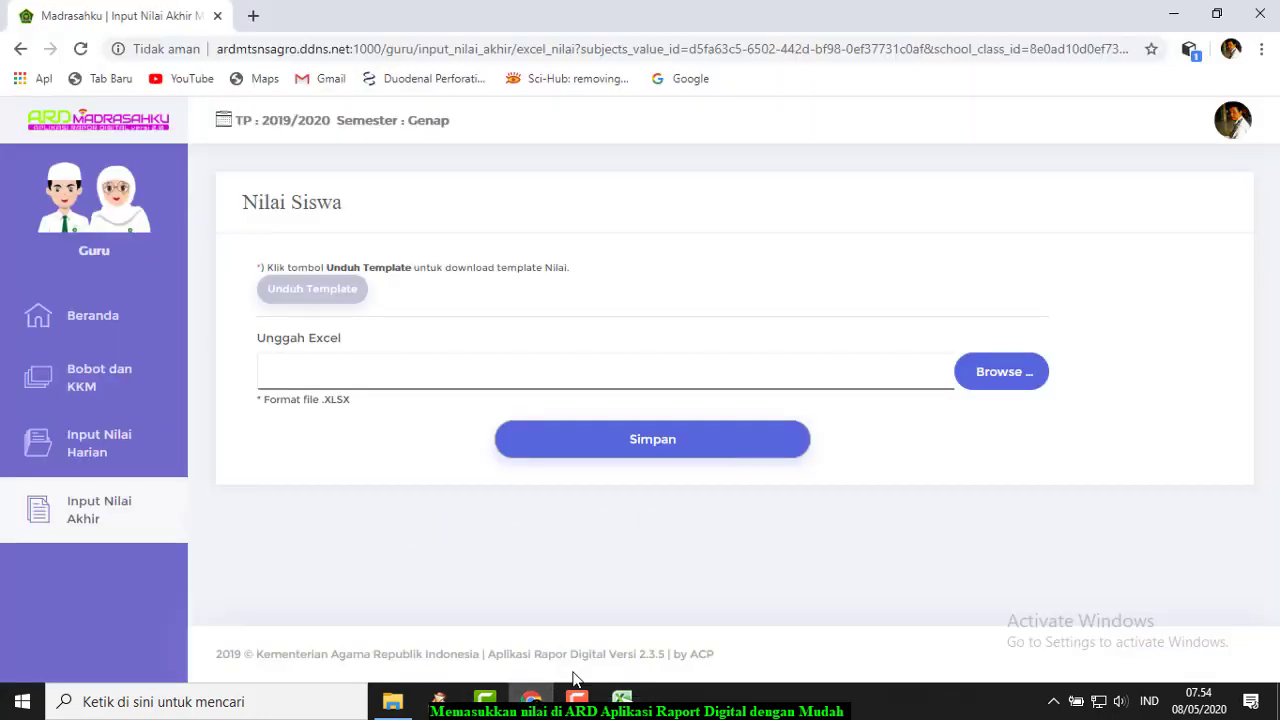
pyautogui.click(1014, 374)
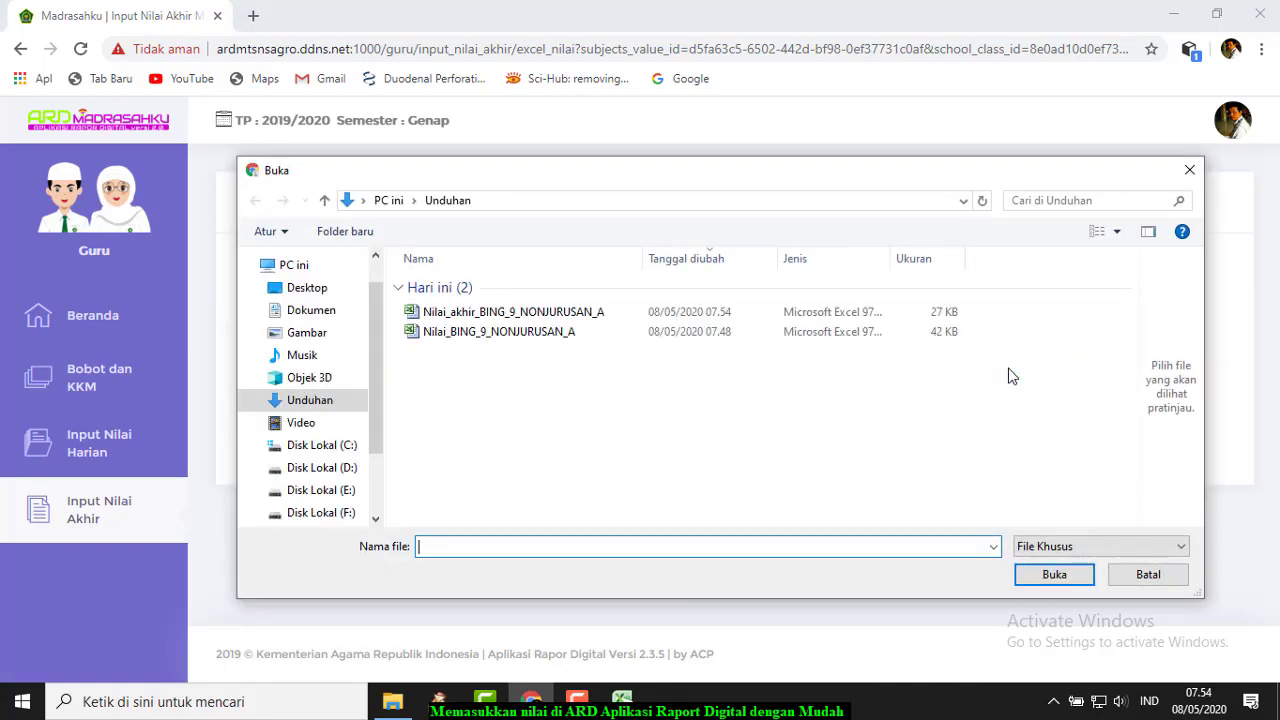
pyautogui.click(533, 316)
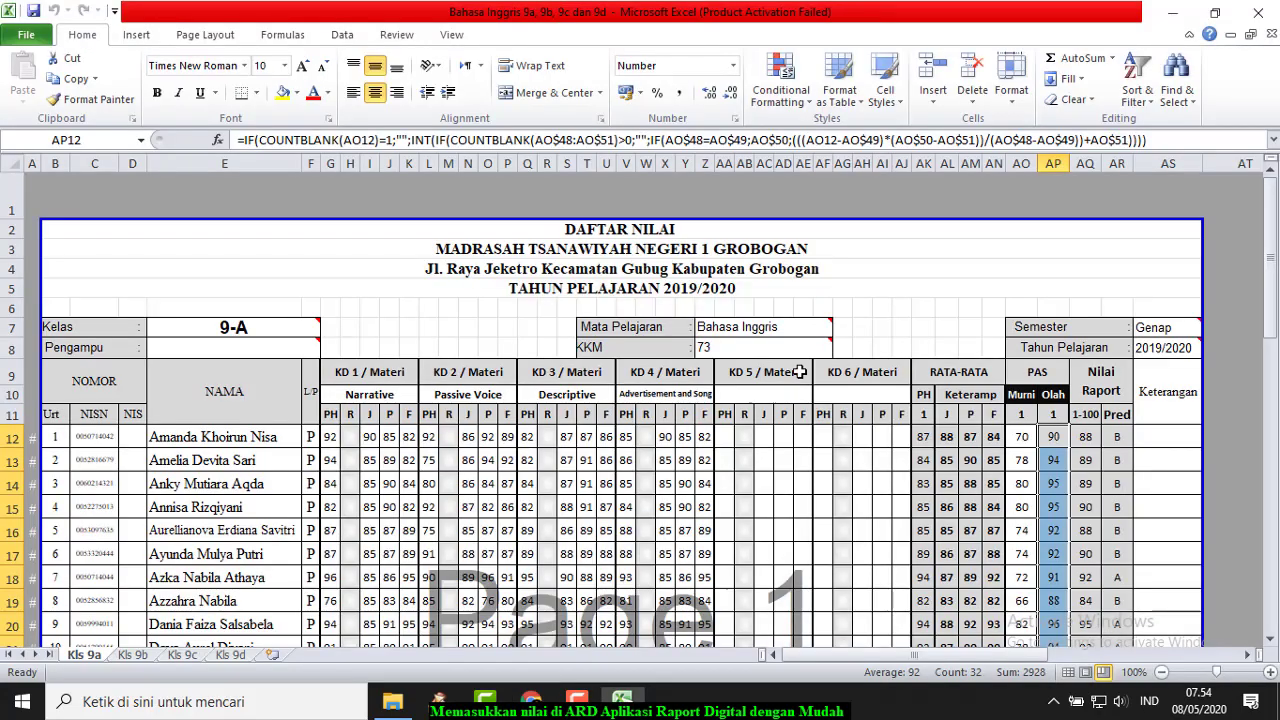
pyautogui.click(530, 701)
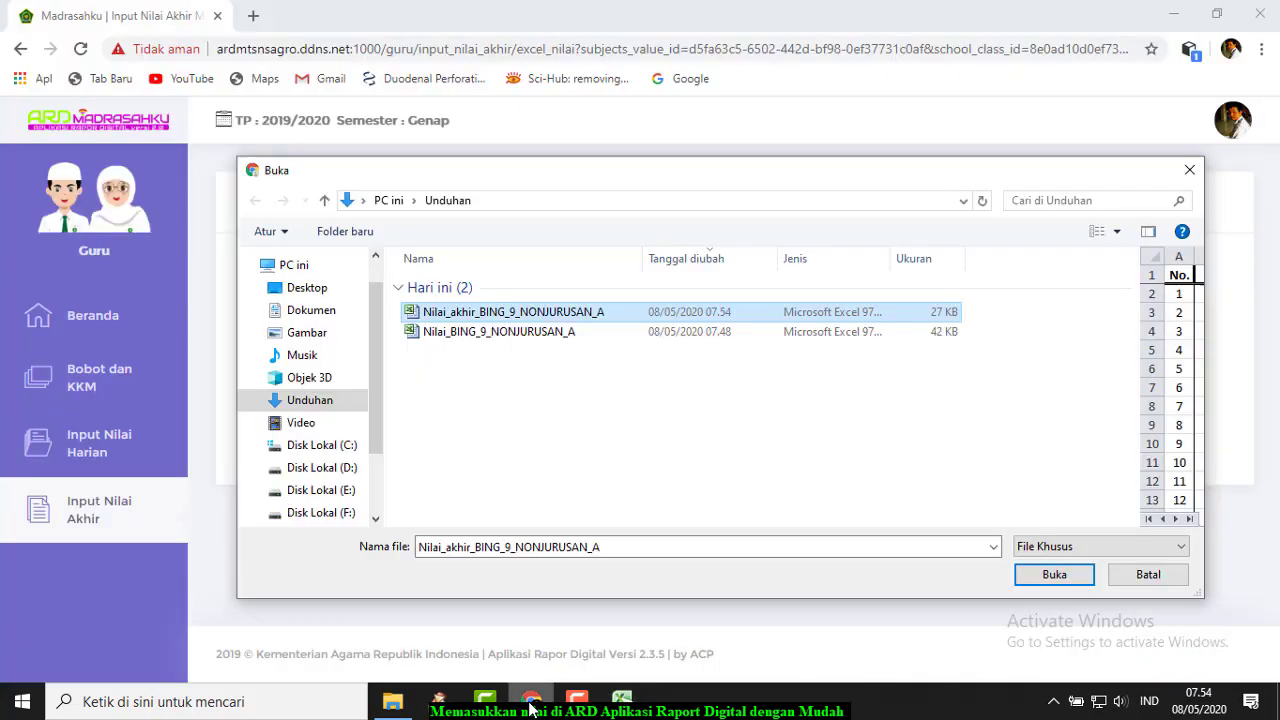
pyautogui.click(1058, 576)
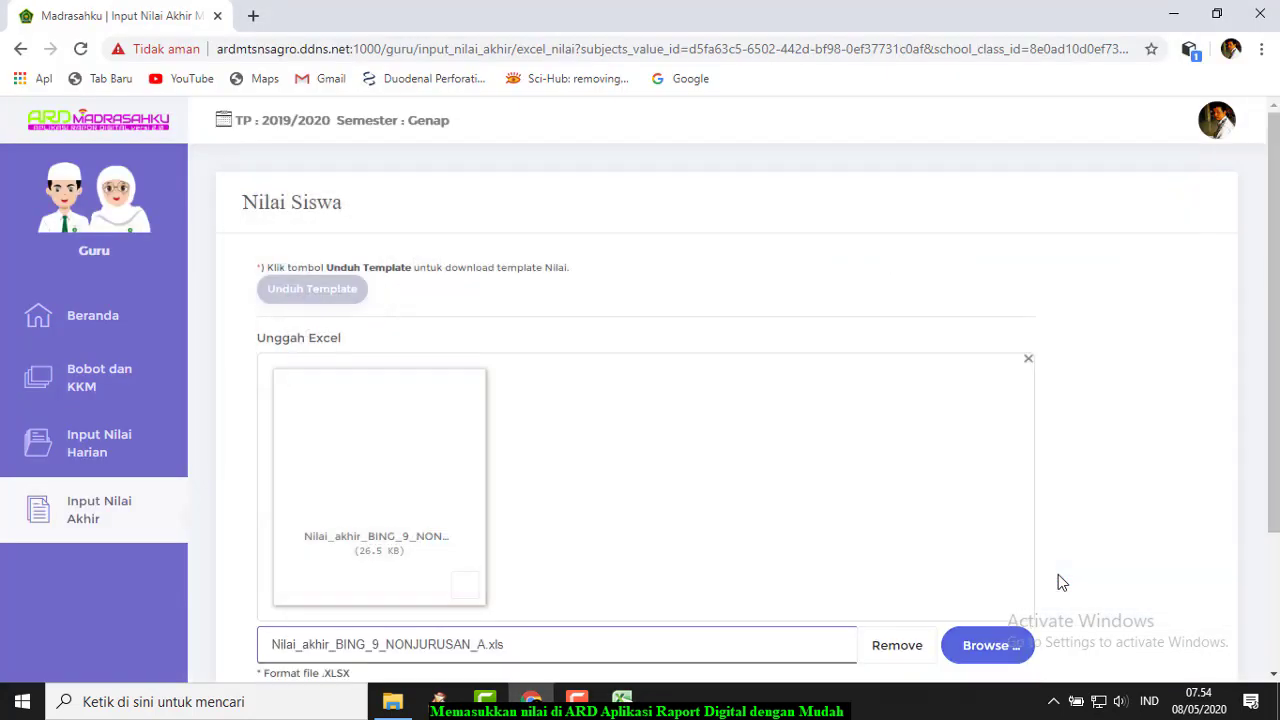
# Step: Save the upload form to import the final grades and dismiss the resulting dialog
pyautogui.scroll(-2, 754, 490)
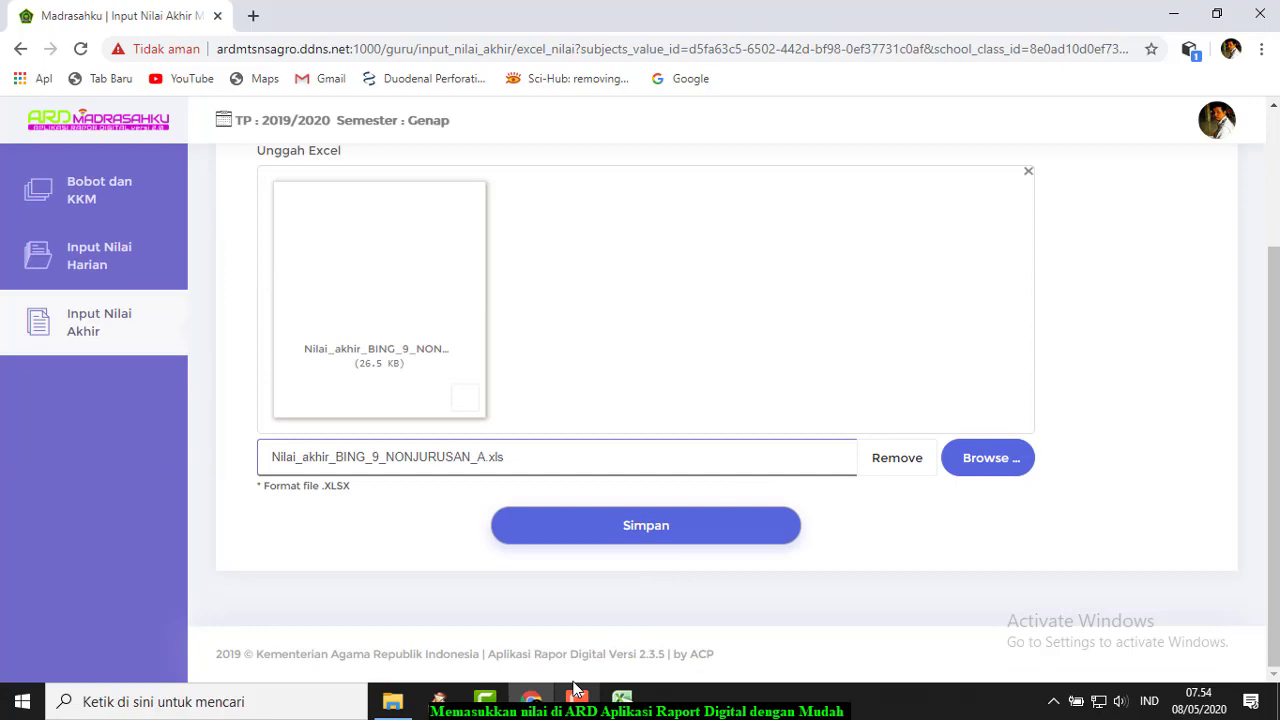
pyautogui.click(645, 525)
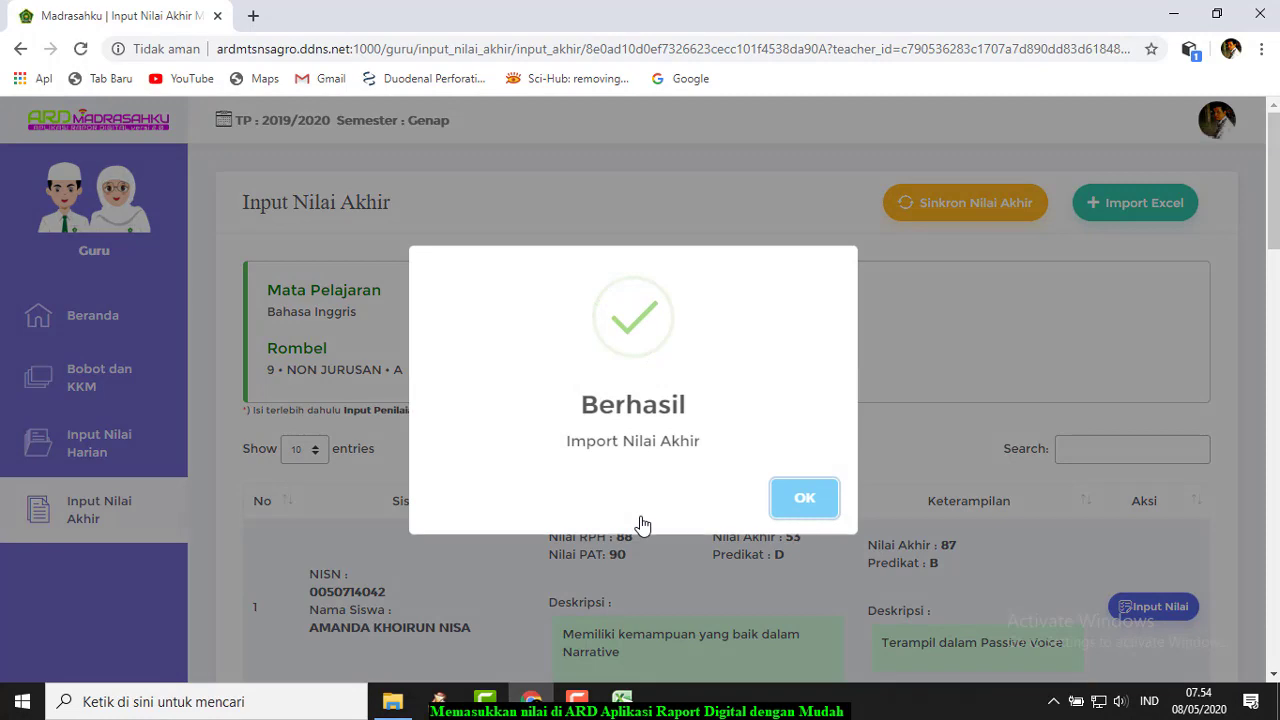
pyautogui.click(831, 515)
# Step: Look over the imported grades, then synchronize the final grades for the Bahasa Inggris class 9 A list with Sinkron Nilai Akhir
pyautogui.scroll(-6, 810, 520)
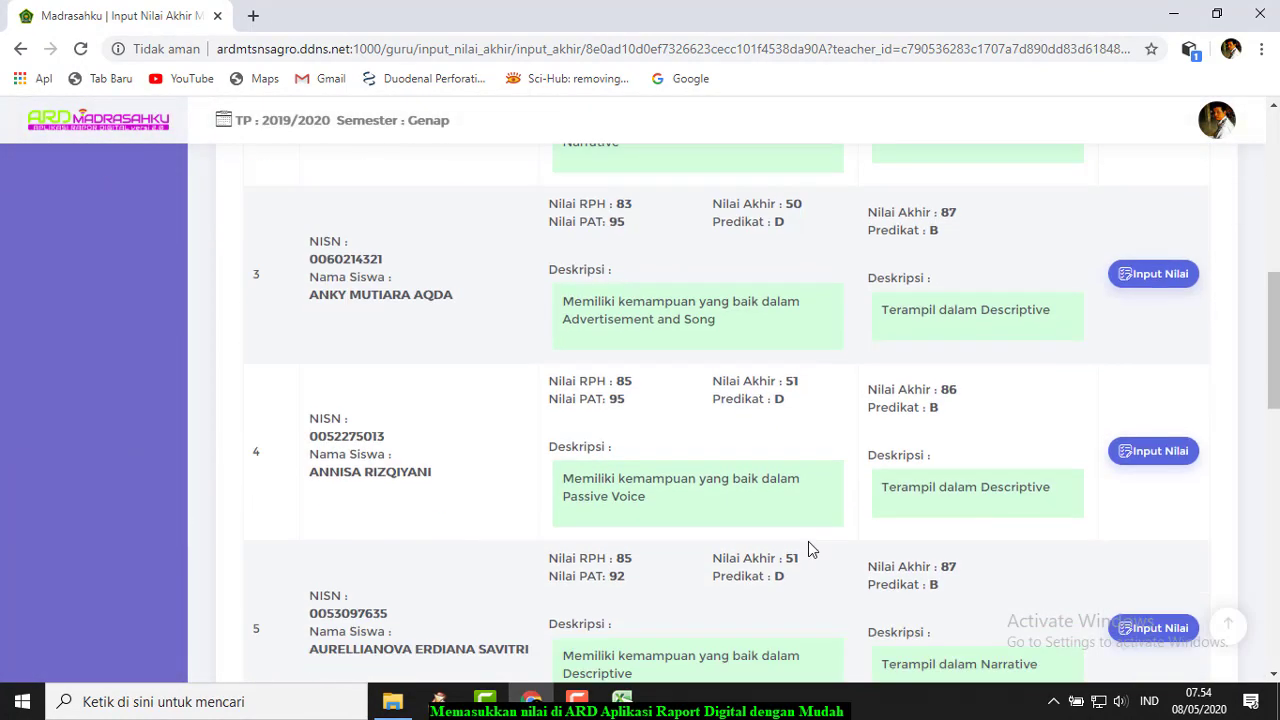
pyautogui.scroll(7, 808, 541)
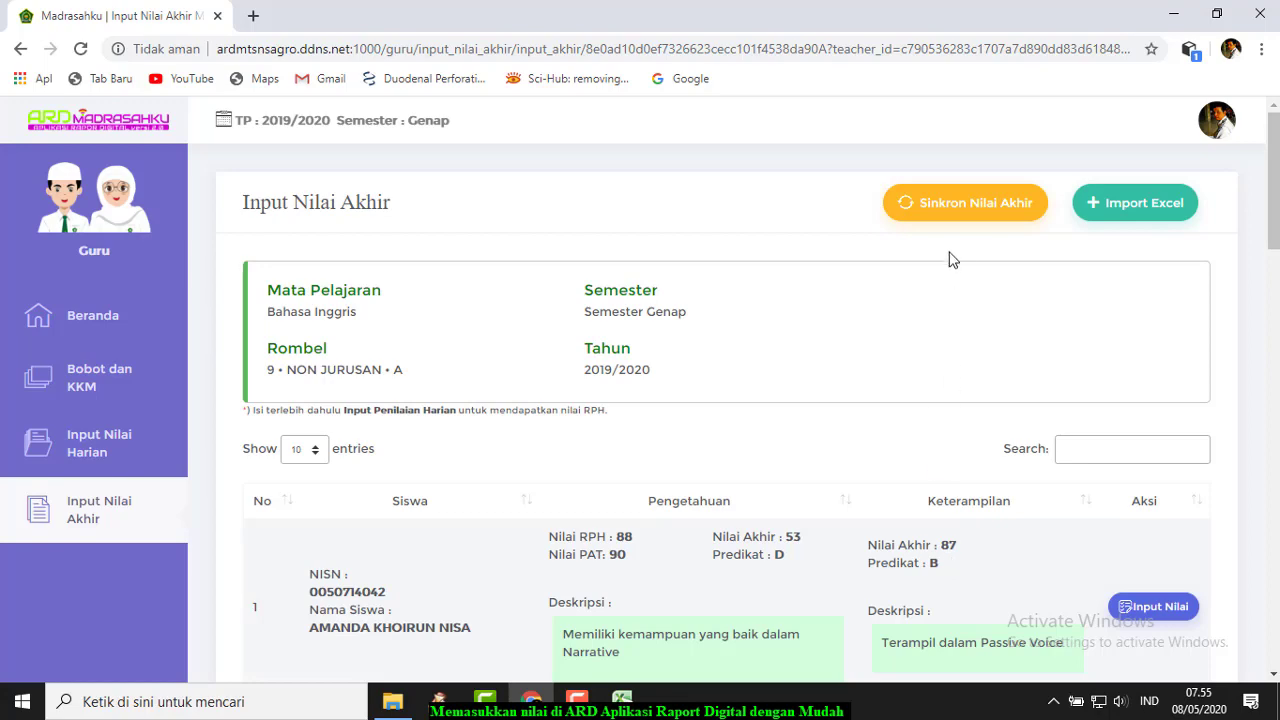
pyautogui.click(960, 208)
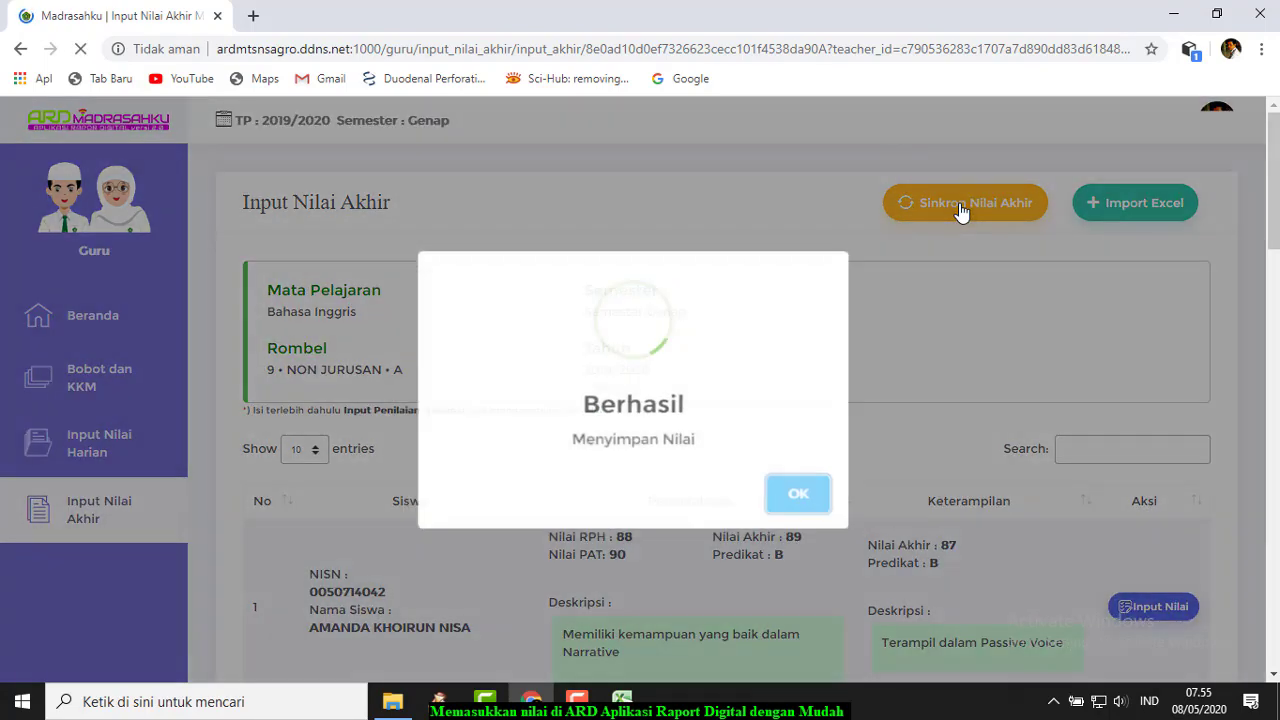
pyautogui.click(808, 503)
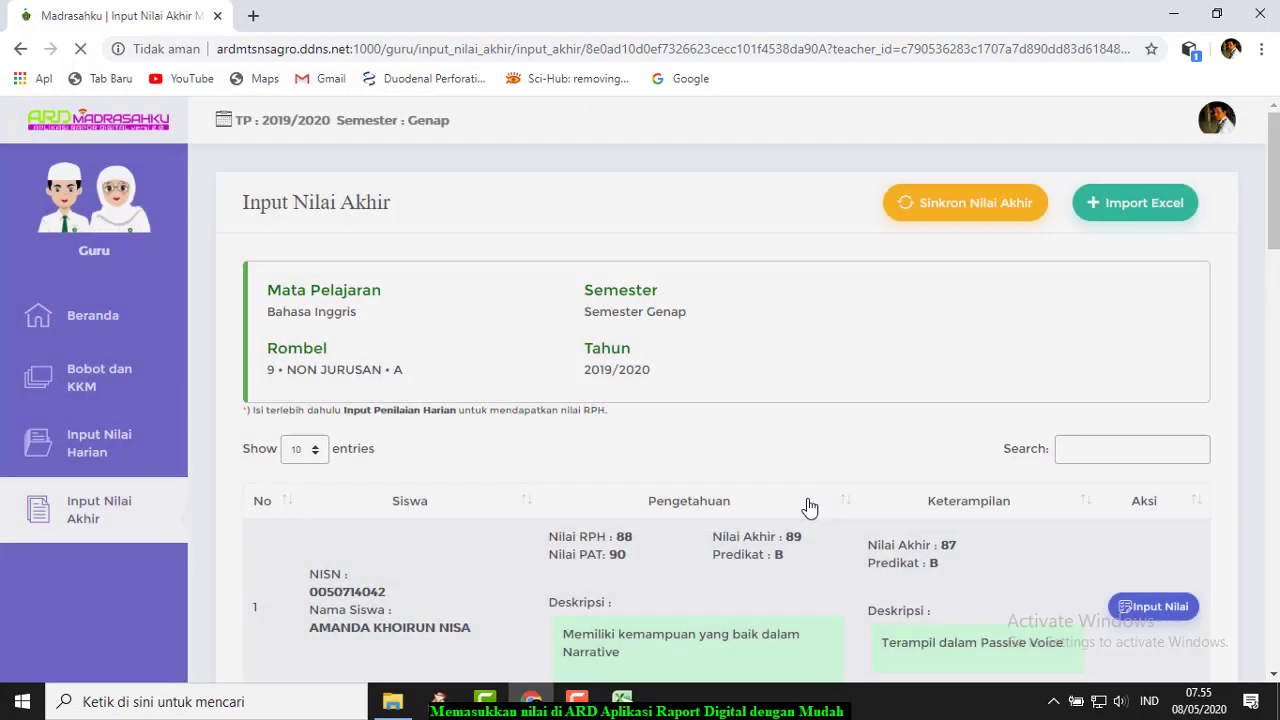
# Step: Review the students' RPH, PAT and final grades with their predicates across pages 1 to 4 of the list
pyautogui.scroll(-3, 915, 358)
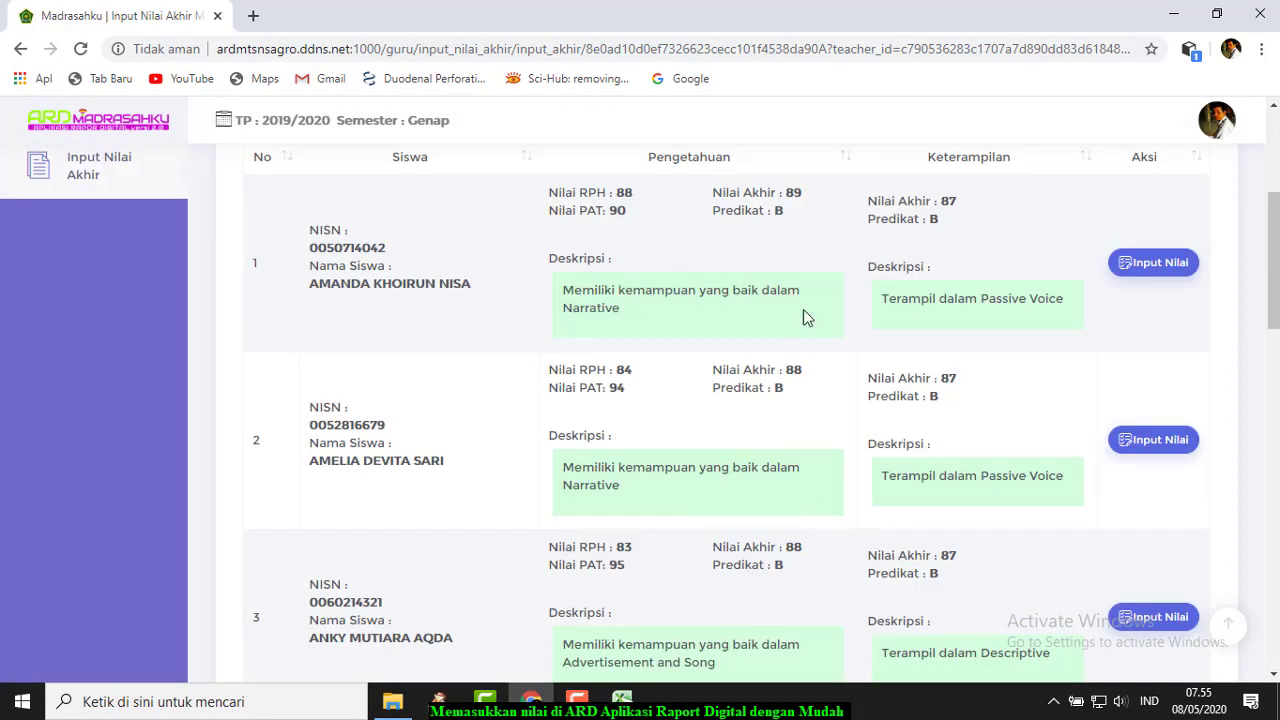
pyautogui.scroll(3, 905, 375)
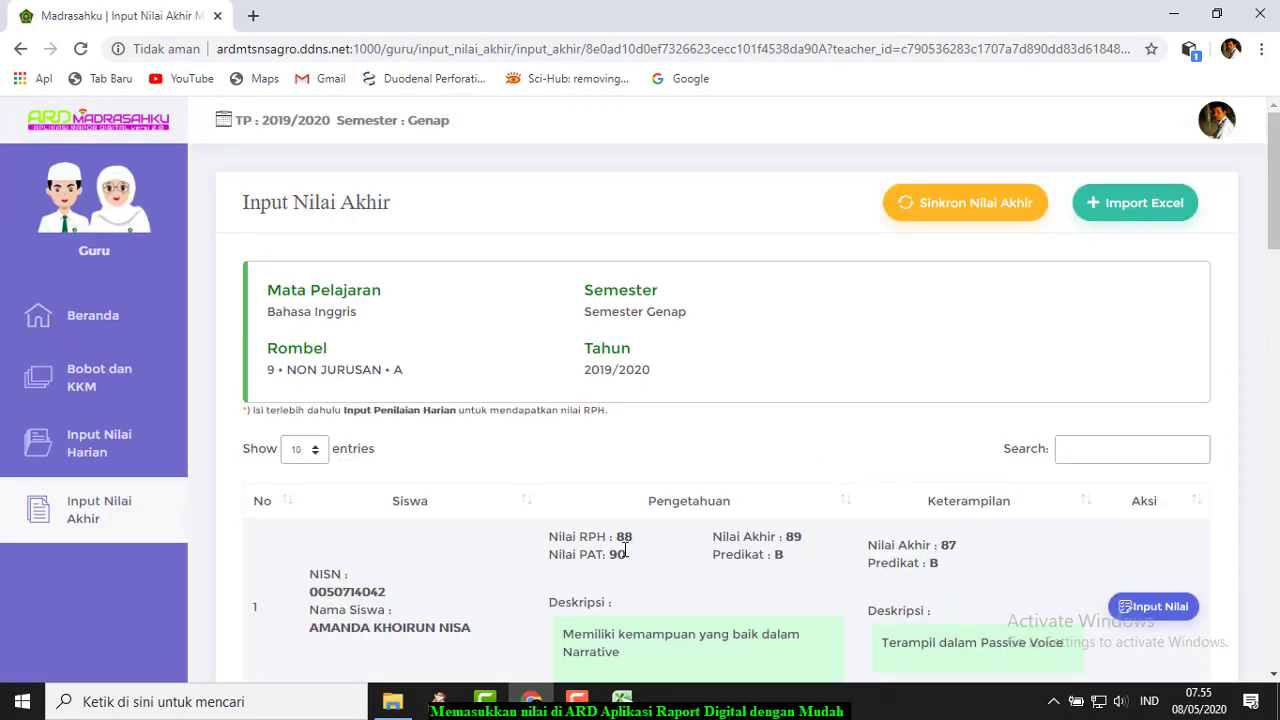
pyautogui.scroll(-6, 788, 565)
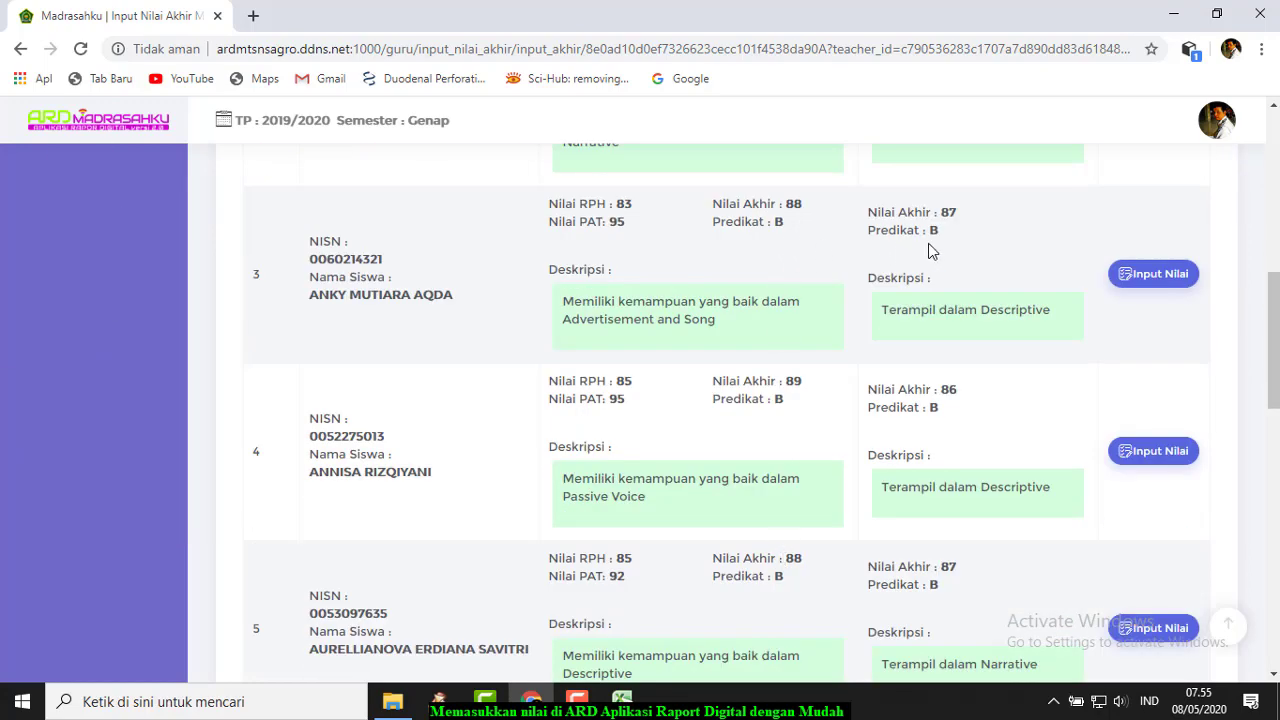
pyautogui.scroll(-3, 753, 421)
pyautogui.scroll(-7, 753, 421)
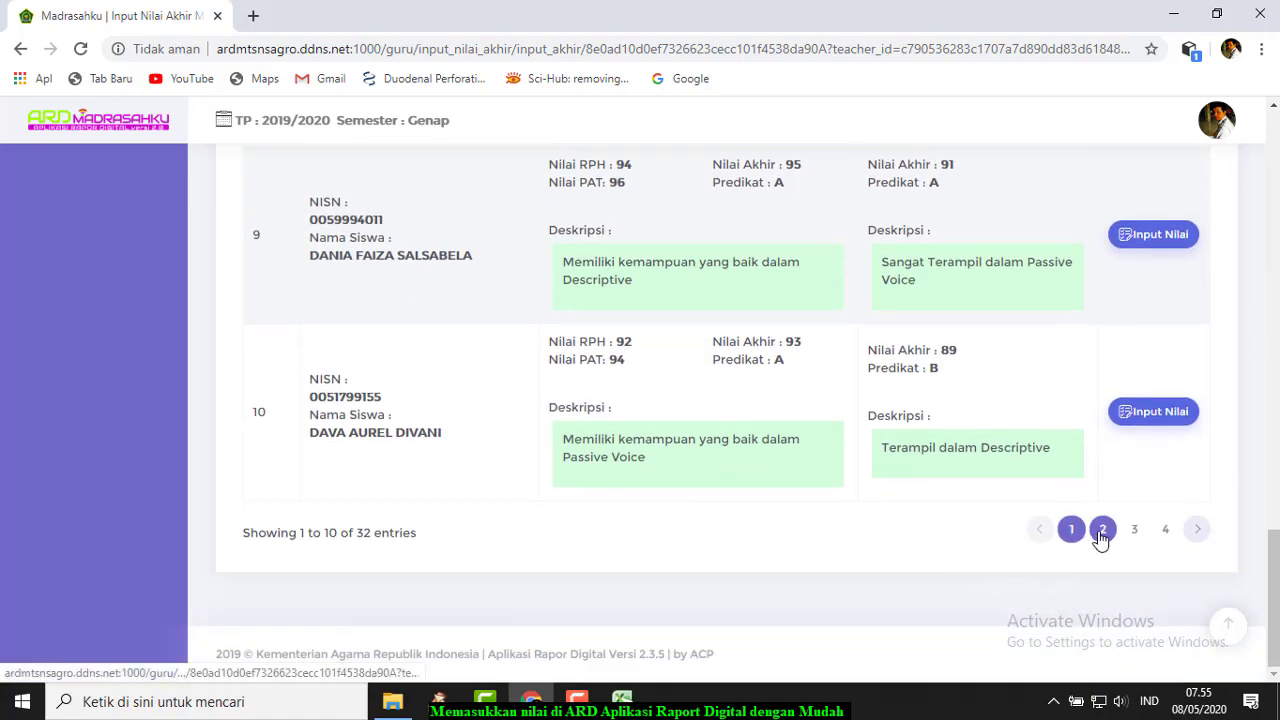
pyautogui.click(1100, 540)
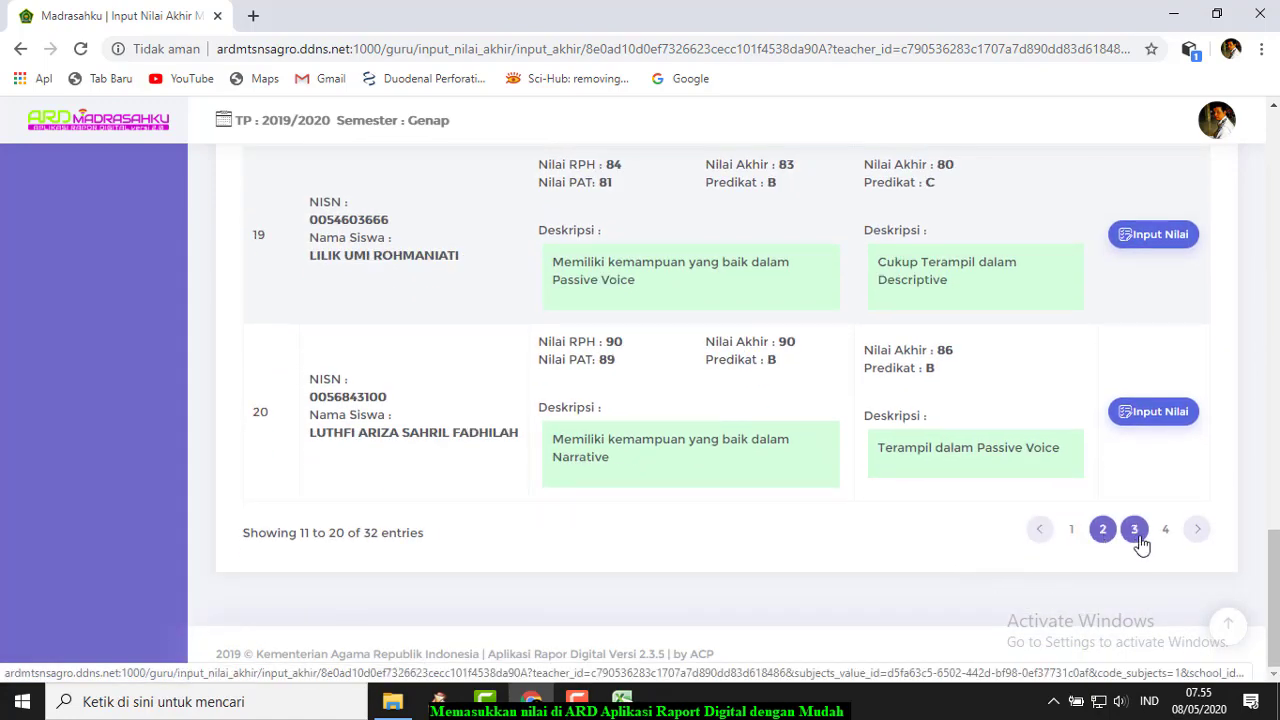
pyautogui.click(1136, 532)
pyautogui.scroll(12, 905, 484)
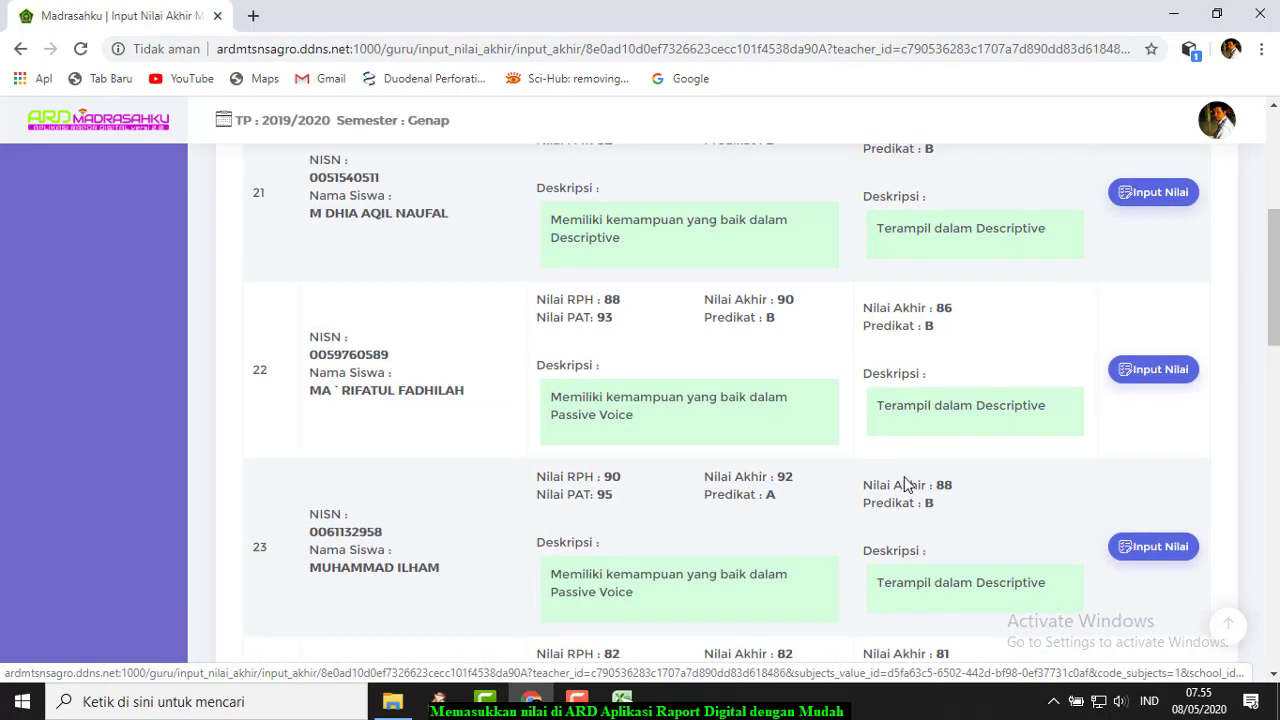
pyautogui.scroll(5, 905, 484)
pyautogui.scroll(-15, 905, 484)
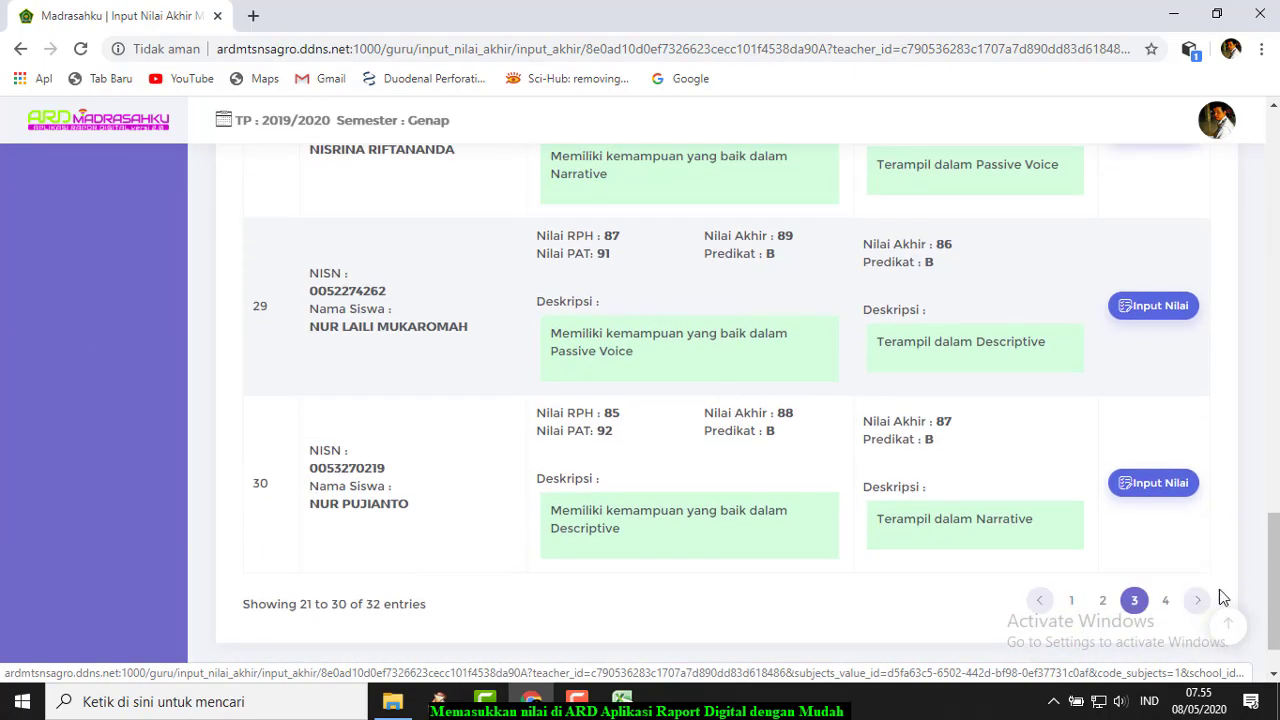
pyautogui.click(1165, 600)
pyautogui.scroll(5, 945, 552)
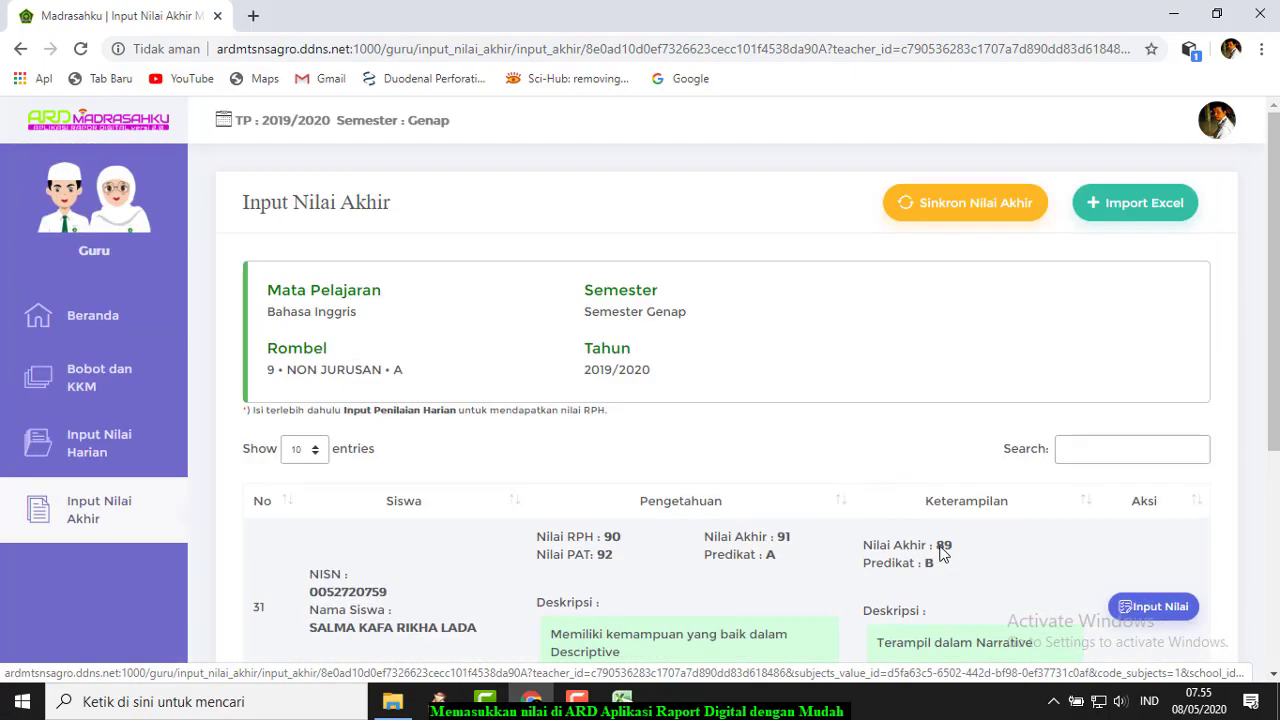
pyautogui.scroll(-5, 940, 555)
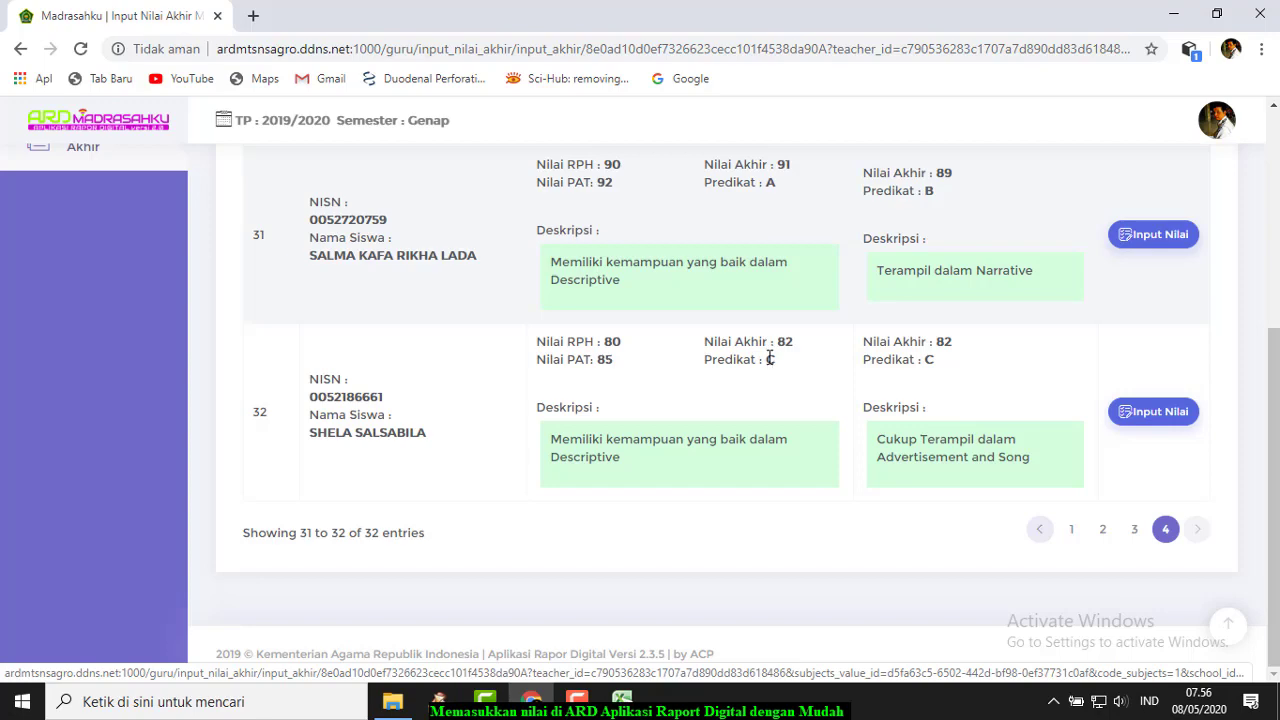
# Step: Recheck the RPH, PAT and final grades with their predicates on pages 3 and 4 of the class 9 A list
pyautogui.scroll(4, 795, 349)
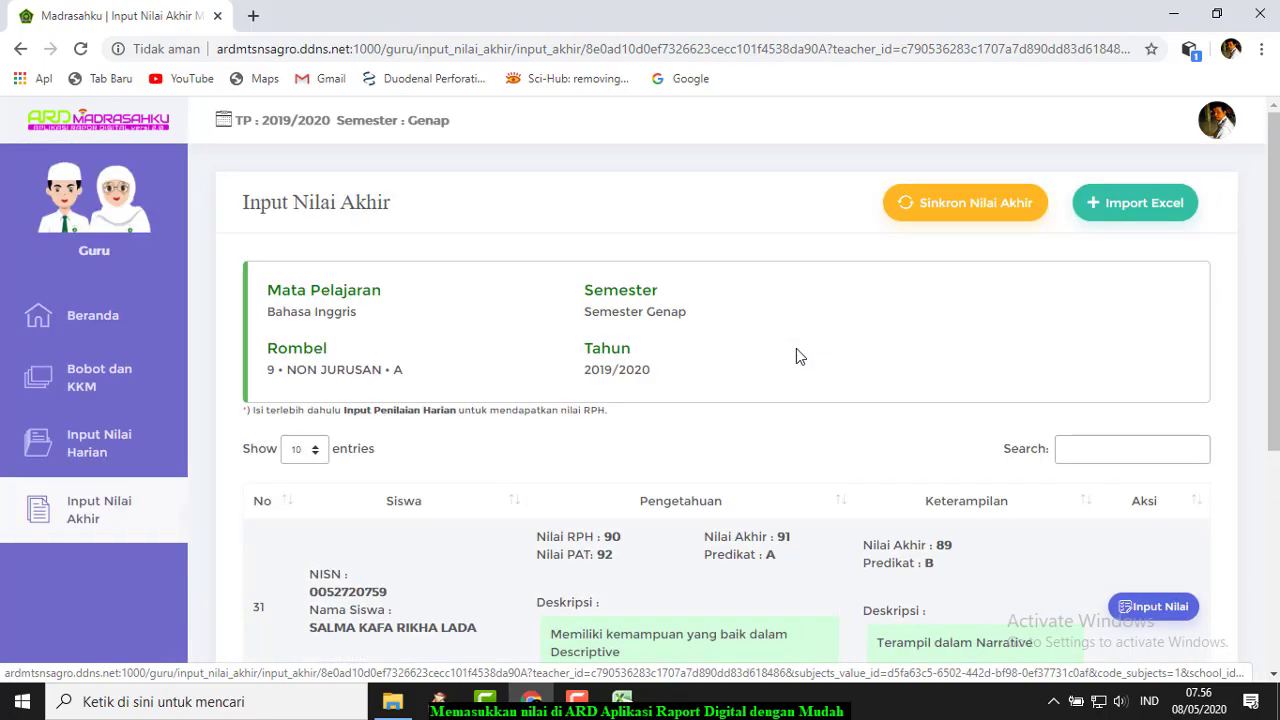
pyautogui.scroll(-4, 826, 432)
pyautogui.scroll(-1, 918, 462)
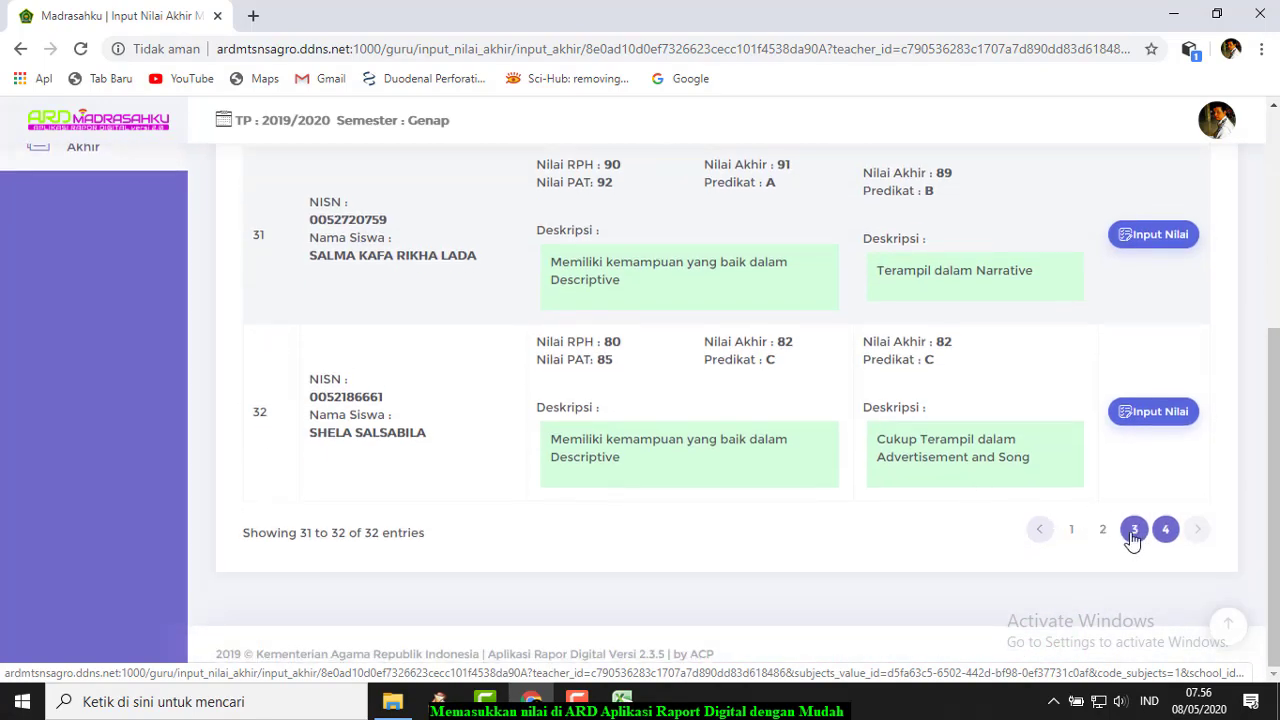
pyautogui.click(1134, 529)
pyautogui.scroll(15, 766, 405)
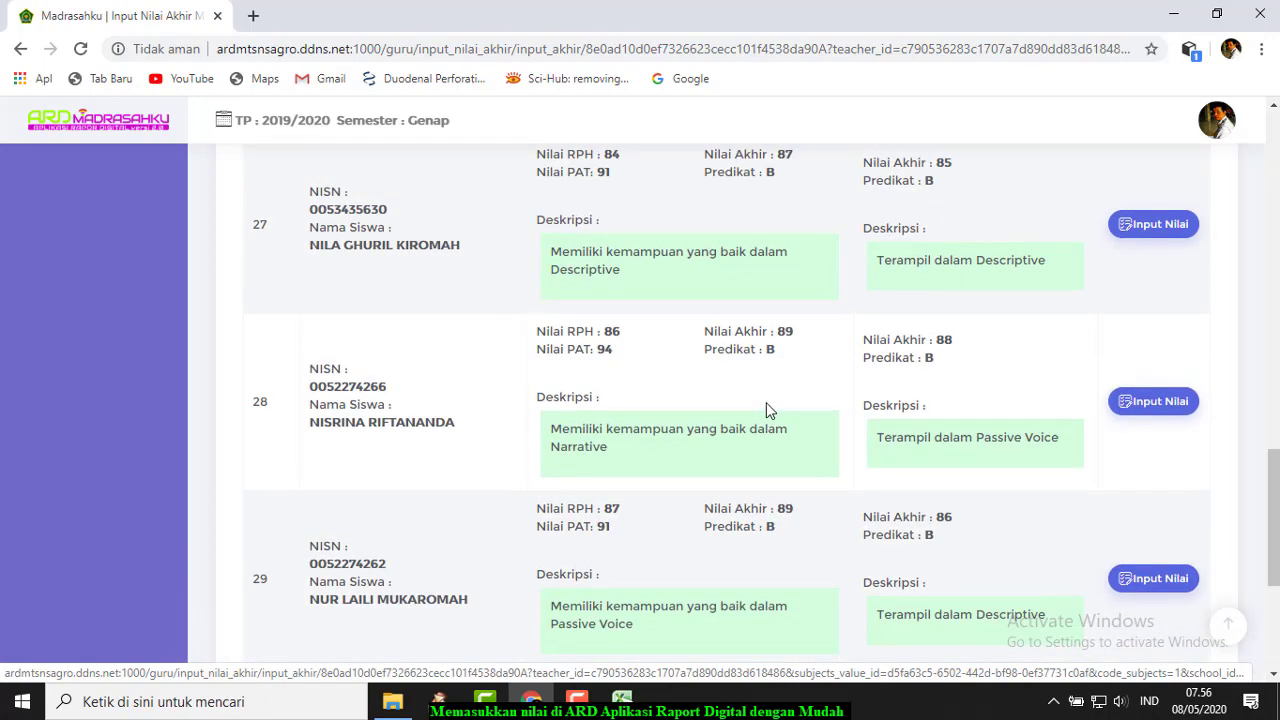
pyautogui.scroll(4, 766, 402)
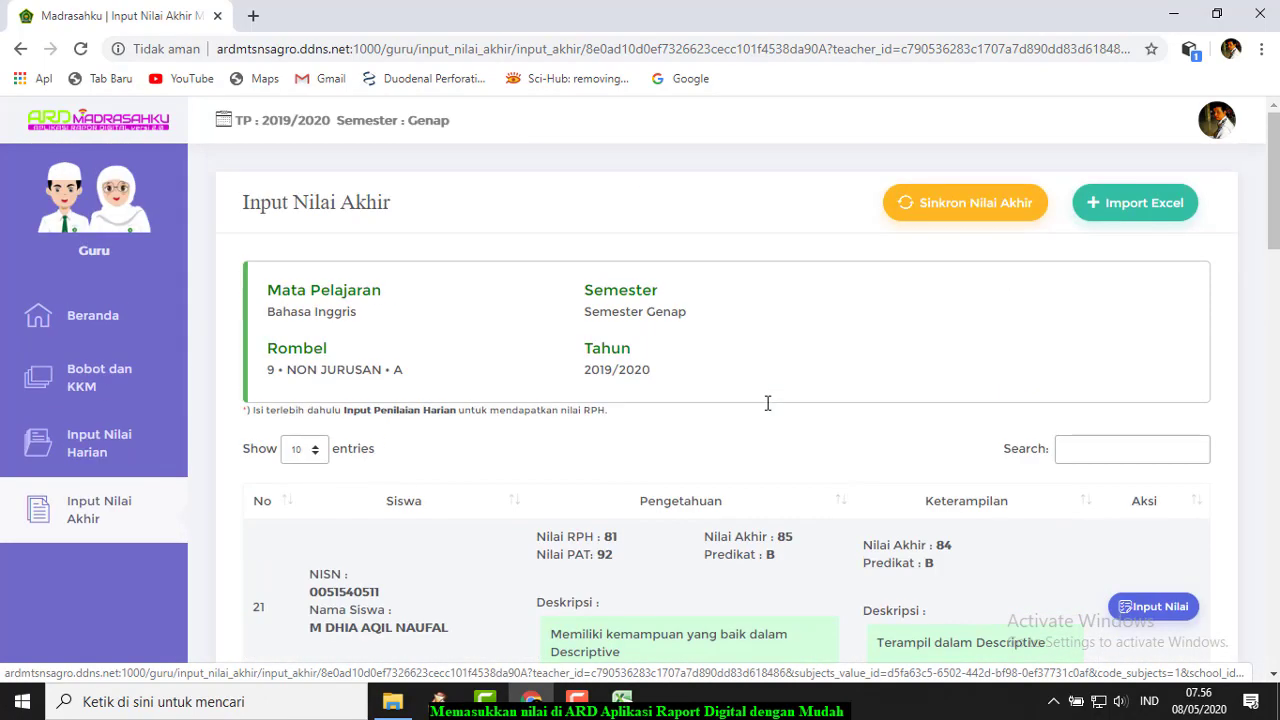
pyautogui.scroll(-15, 766, 402)
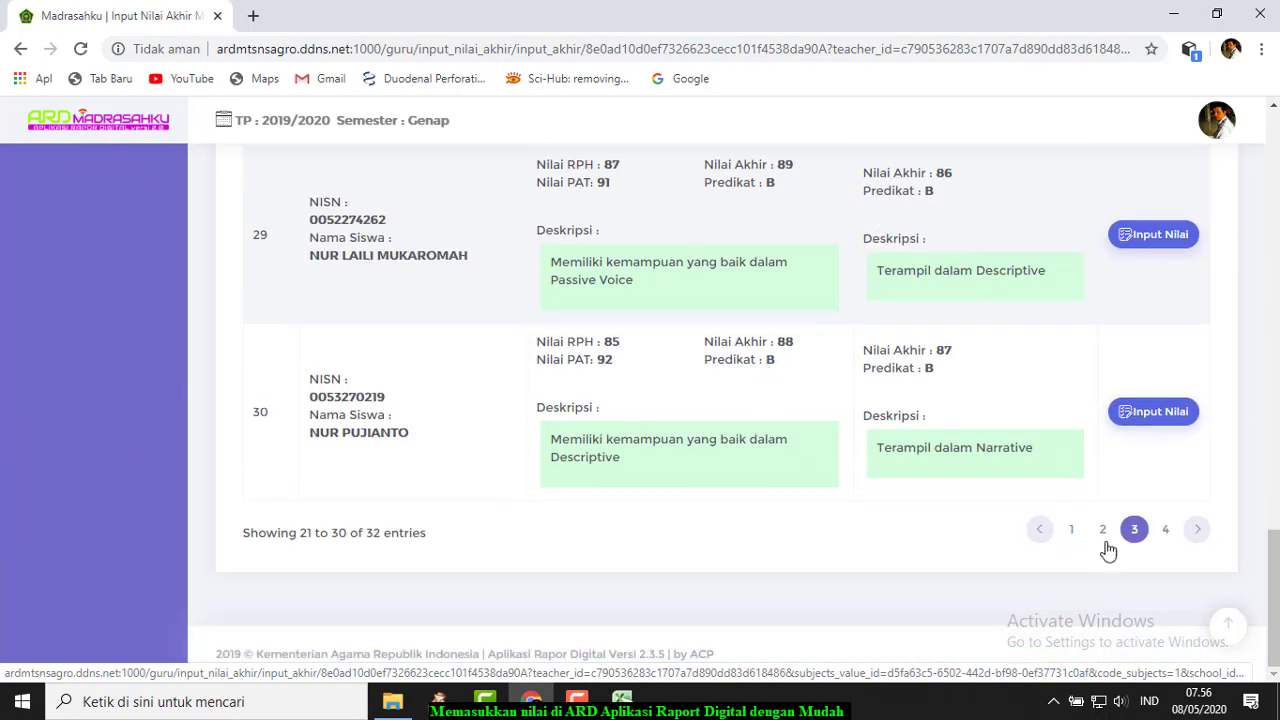
pyautogui.click(1165, 533)
pyautogui.scroll(4, 688, 502)
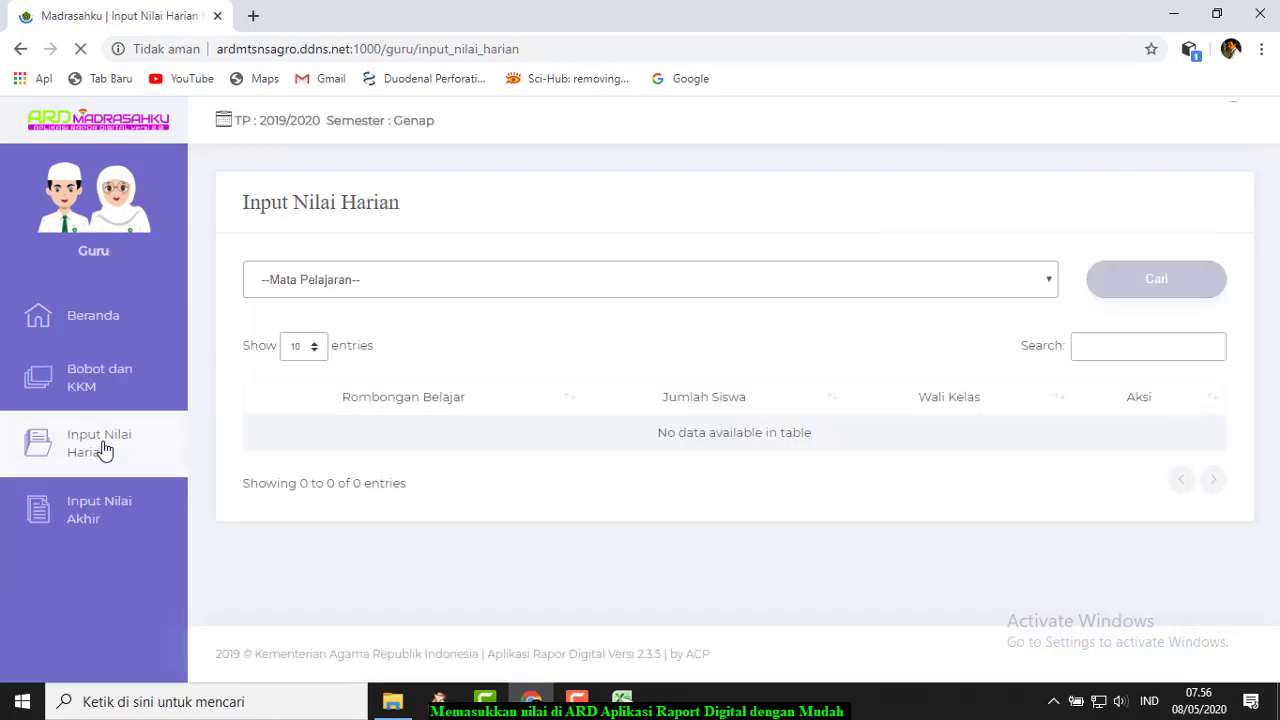
# Step: On the Input Nilai Harian page, search for Bahasa Inggris 9 NON JURUSAN Kelompok A (Umum) and open daily grade input for class 9 B
pyautogui.click(1050, 281)
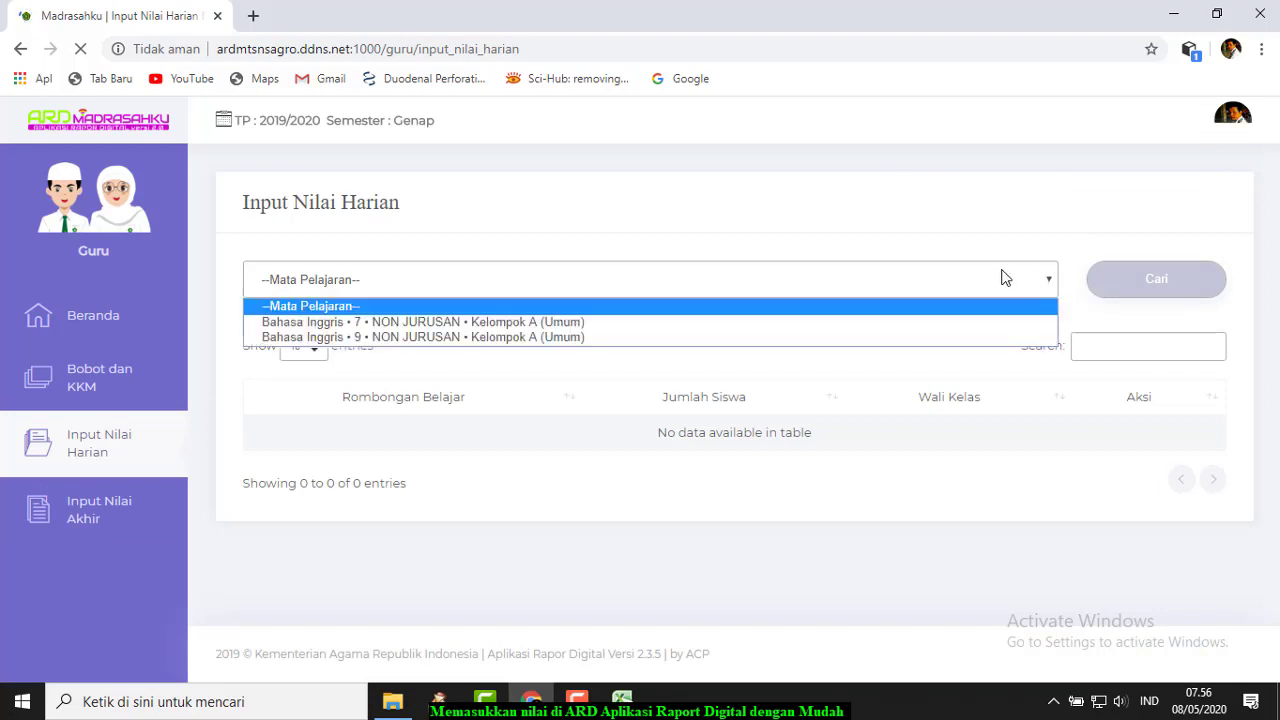
pyautogui.click(702, 338)
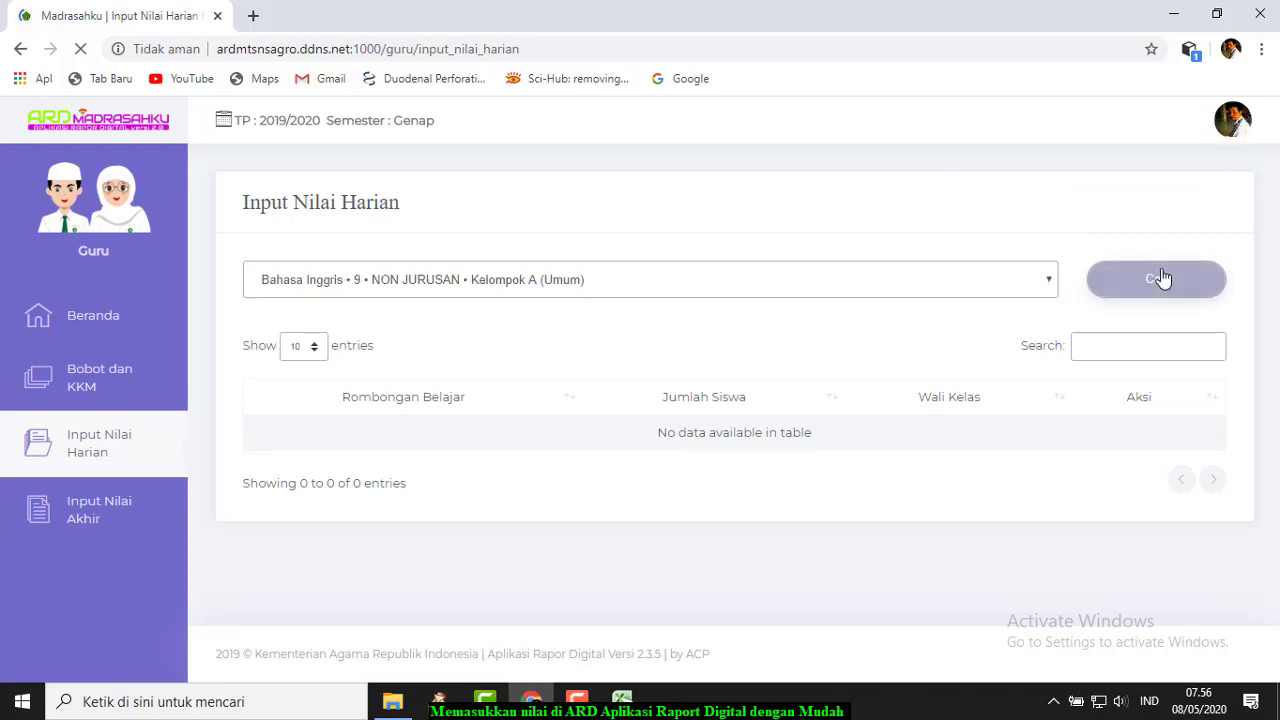
pyautogui.click(1160, 276)
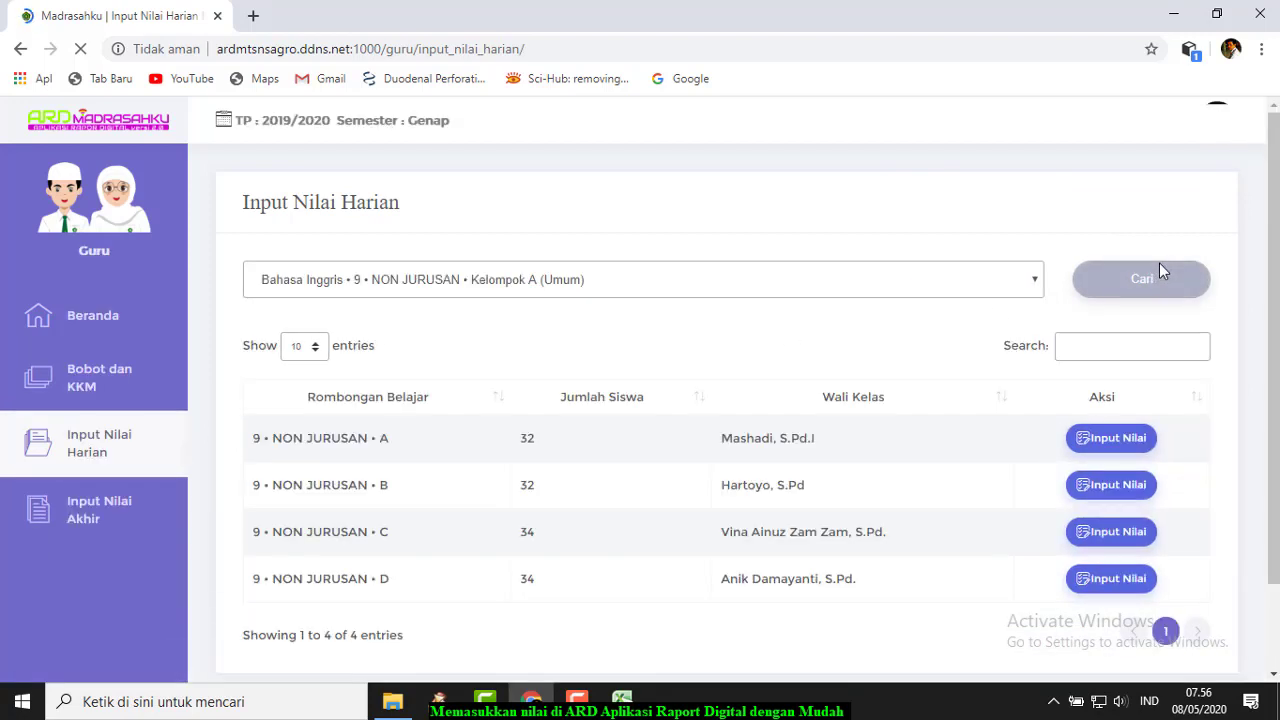
pyautogui.click(1113, 490)
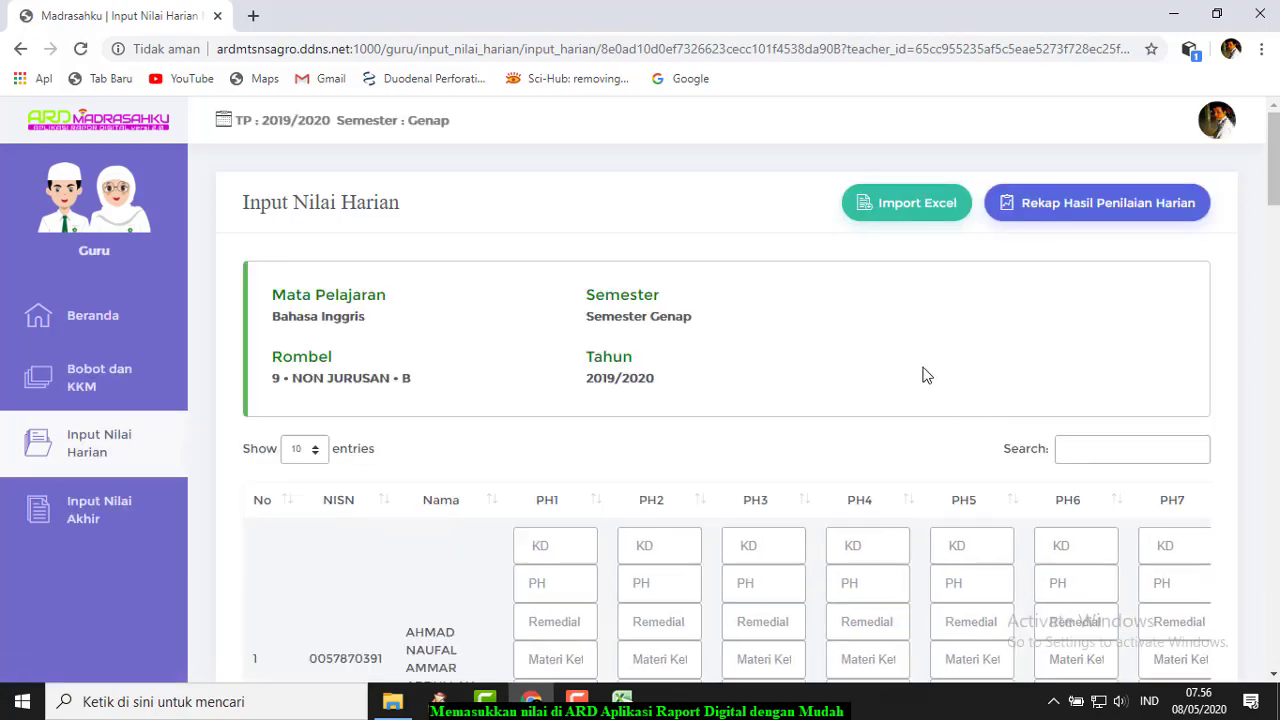
# Step: Download the Excel template for importing class 9 B daily grades, saving it as Nilai_BING_9_NONJURUSAN_B in the Unduhan folder
pyautogui.click(918, 208)
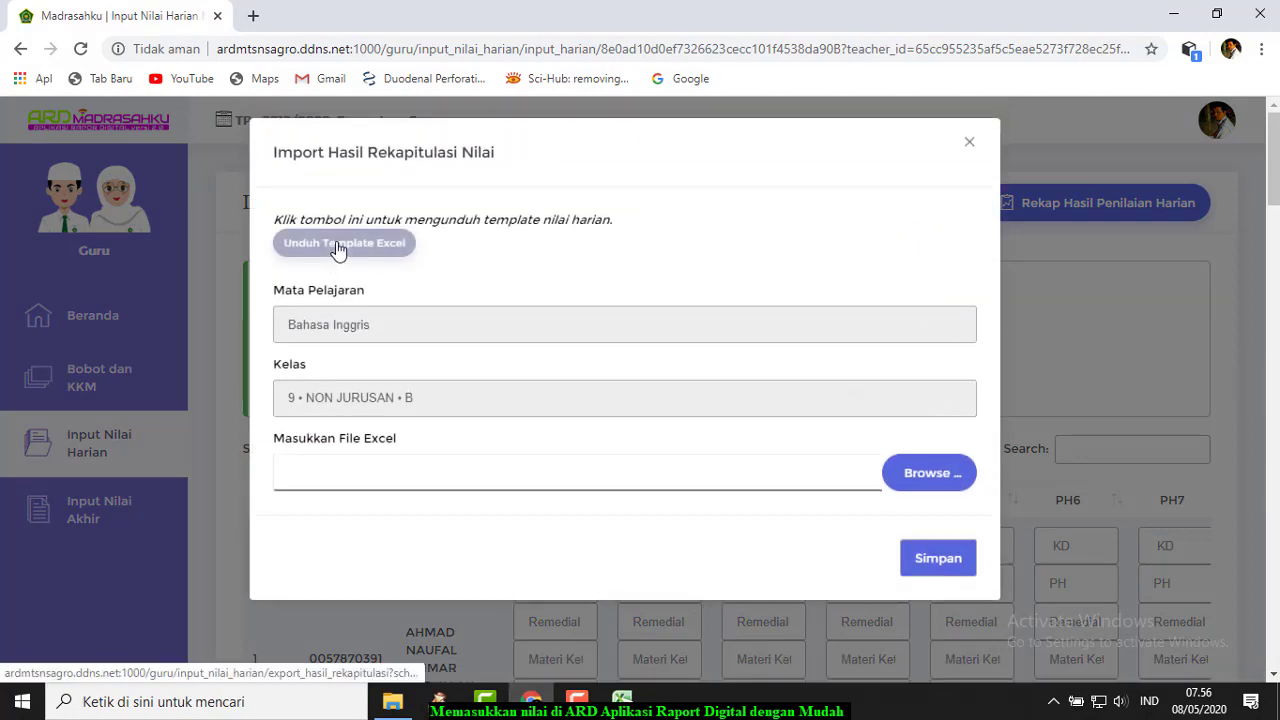
pyautogui.click(338, 248)
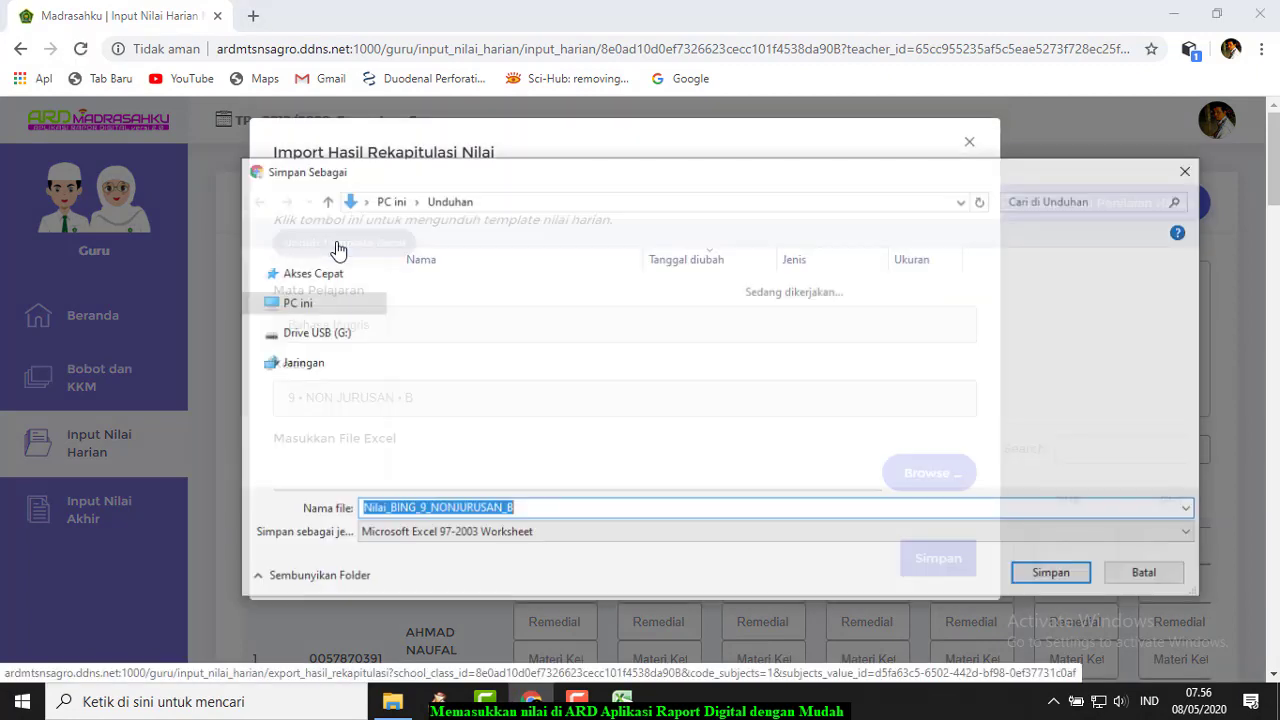
pyautogui.click(1052, 578)
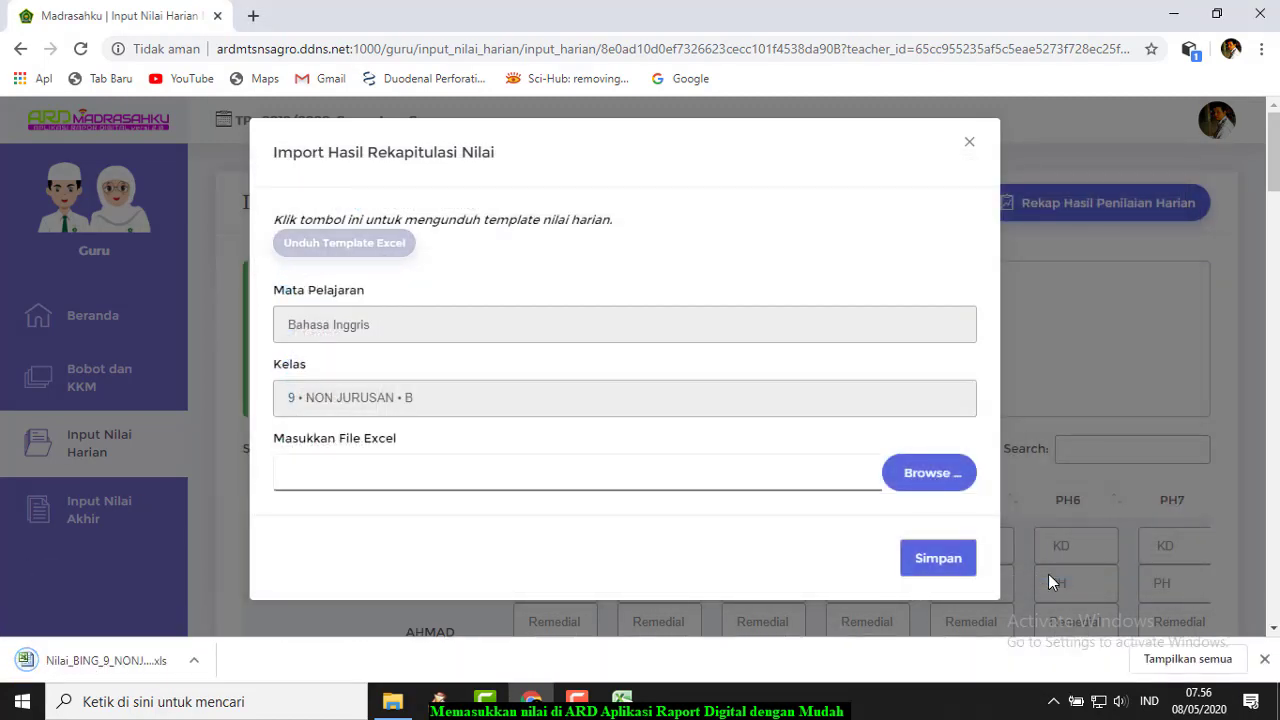
# Step: Open the downloaded Nilai_BING_9_NONJURUSAN_B template in Excel, enable editing and select cell D3
pyautogui.click(68, 661)
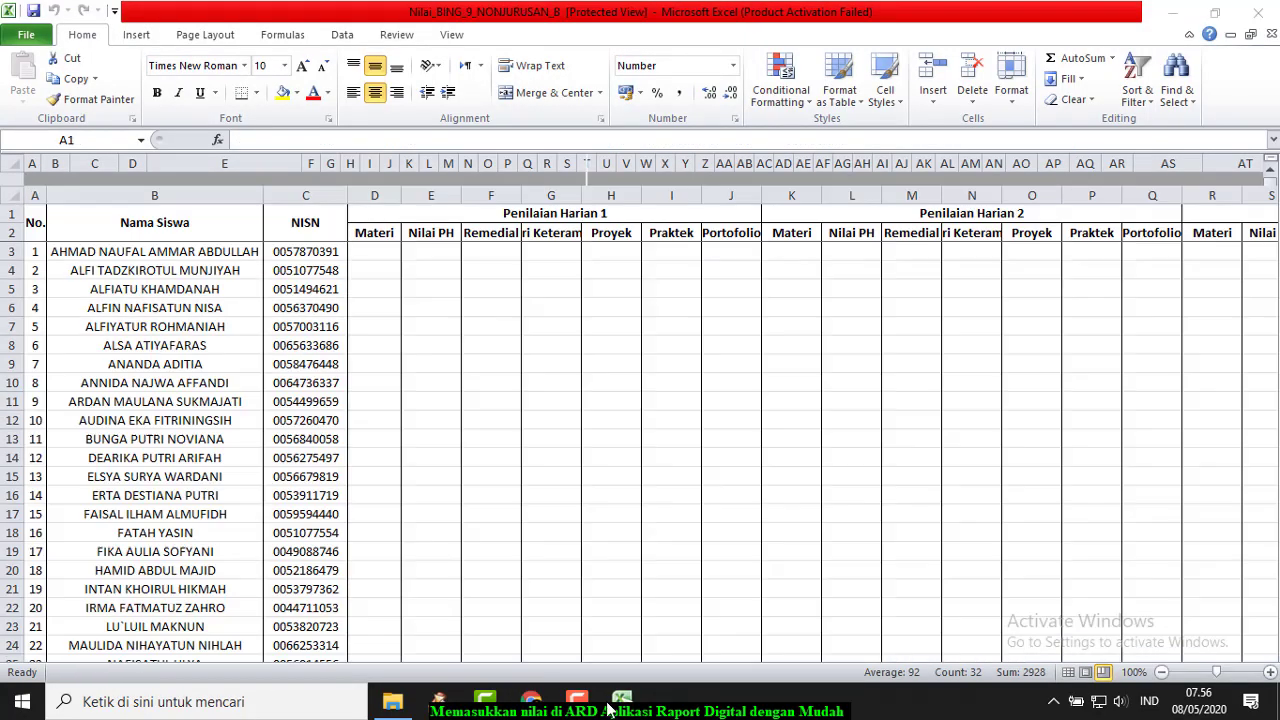
pyautogui.click(662, 697)
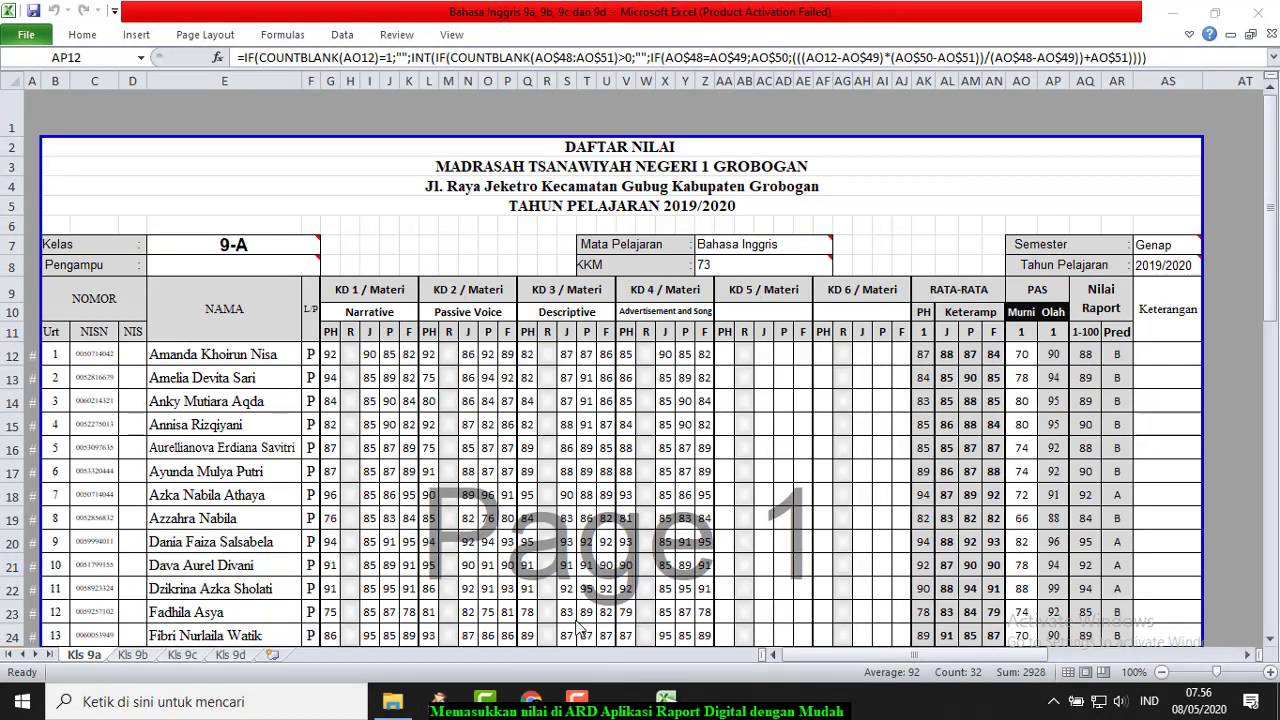
pyautogui.click(622, 697)
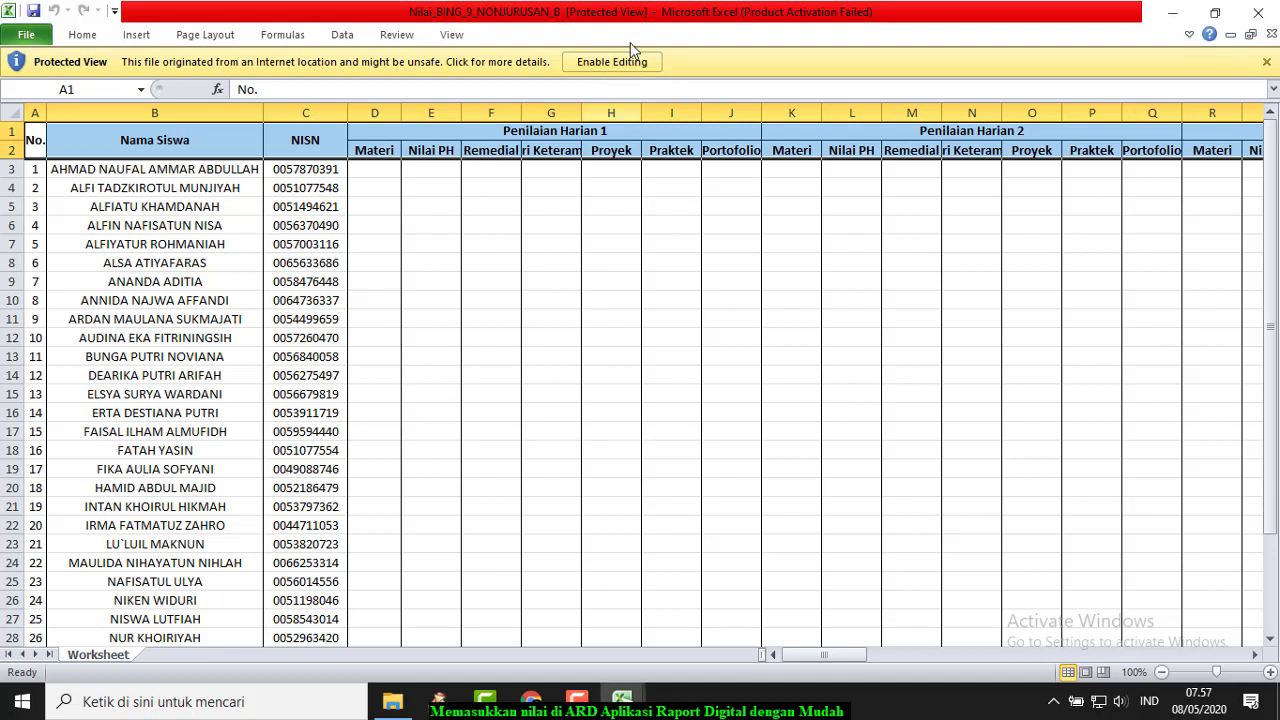
pyautogui.click(591, 68)
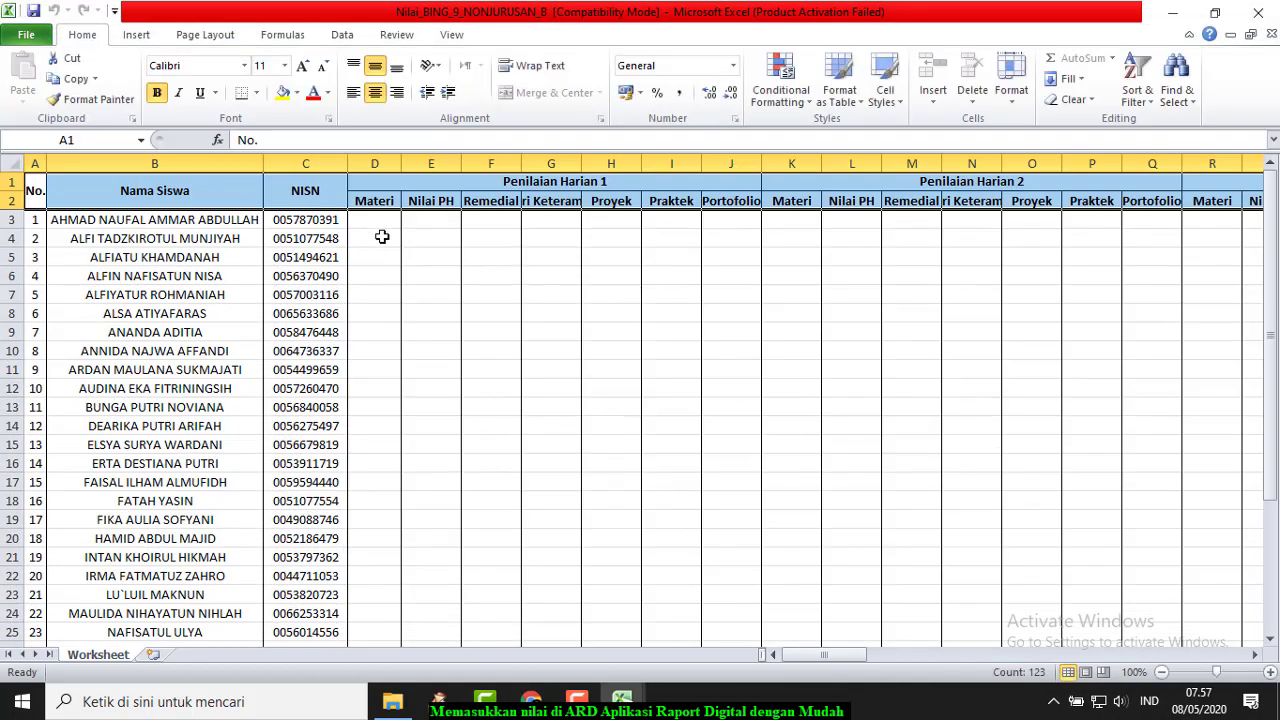
pyautogui.click(378, 222)
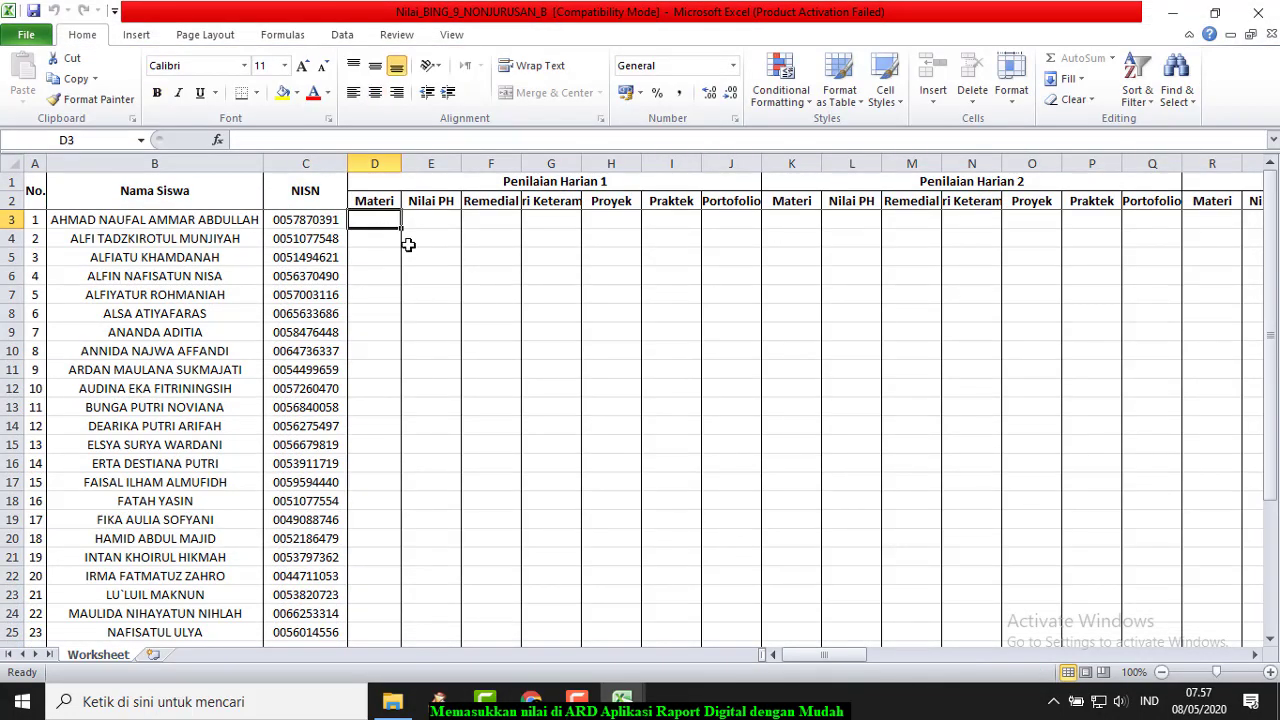
pyautogui.click(362, 226)
# Step: Switch to the Bahasa Inggris 9a, 9b, 9c dan 9d workbook and show the top of the Kls 9b sheet
pyautogui.click(622, 700)
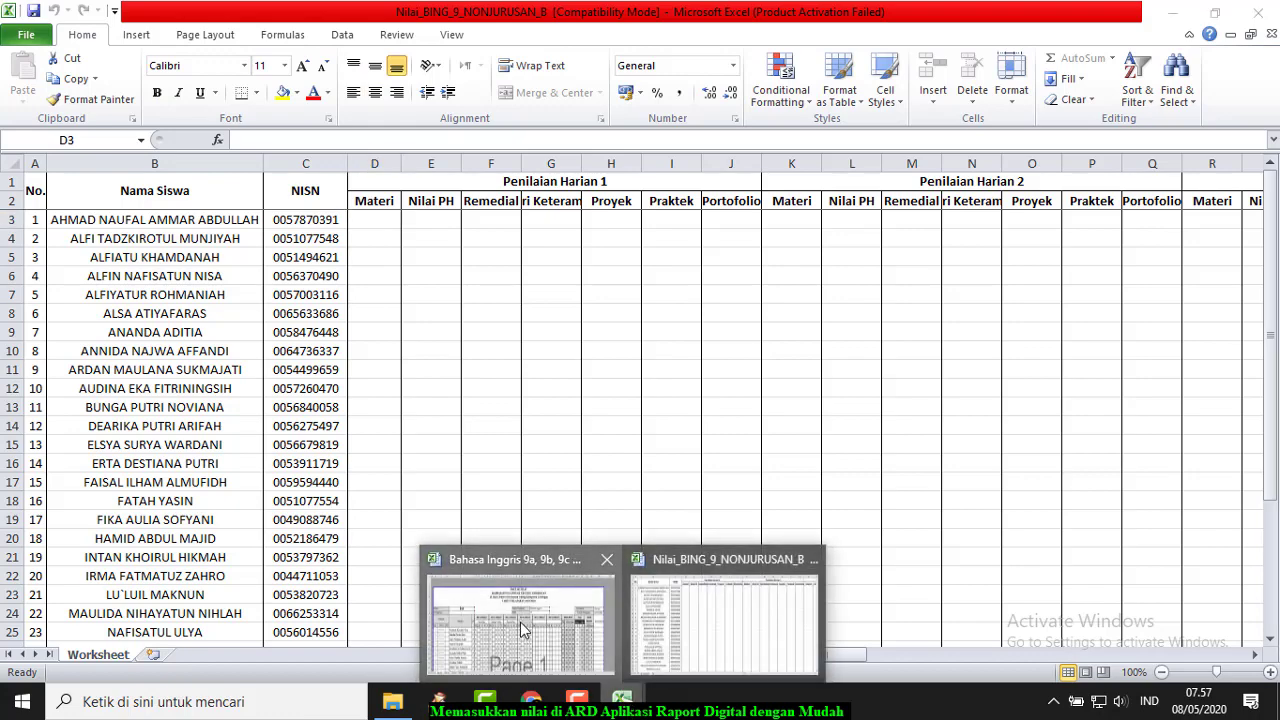
pyautogui.click(522, 628)
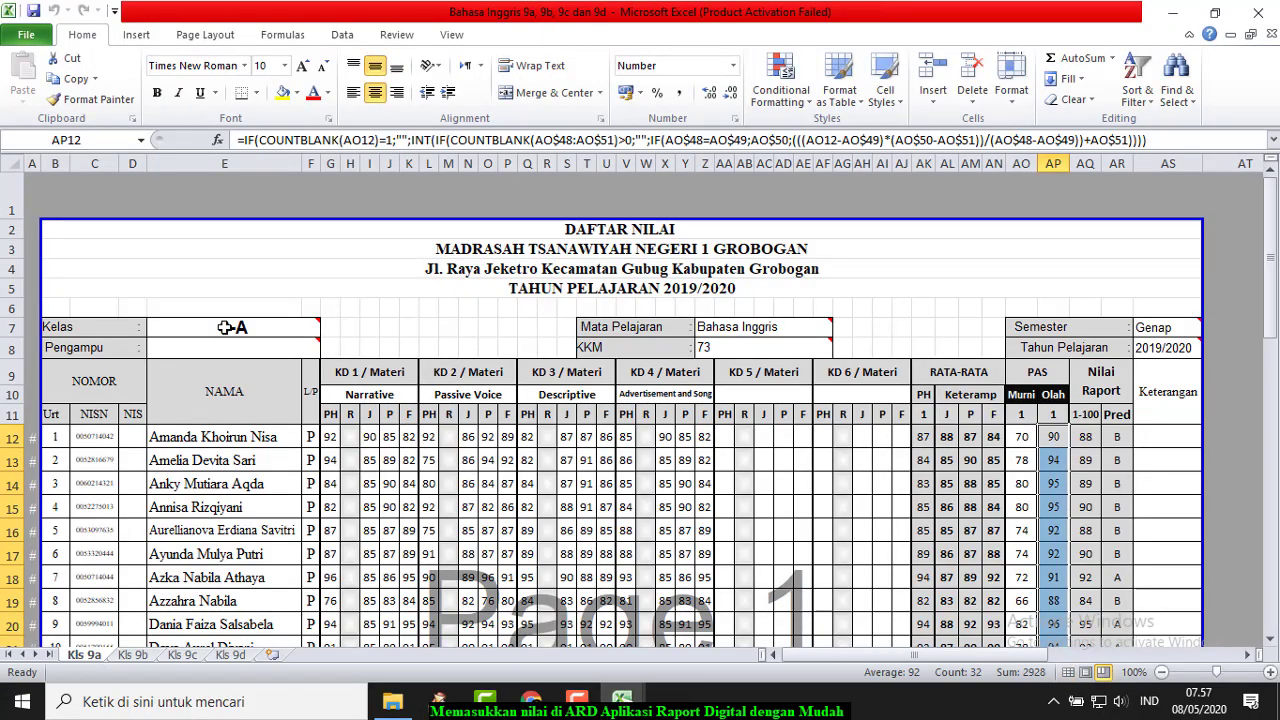
pyautogui.click(132, 655)
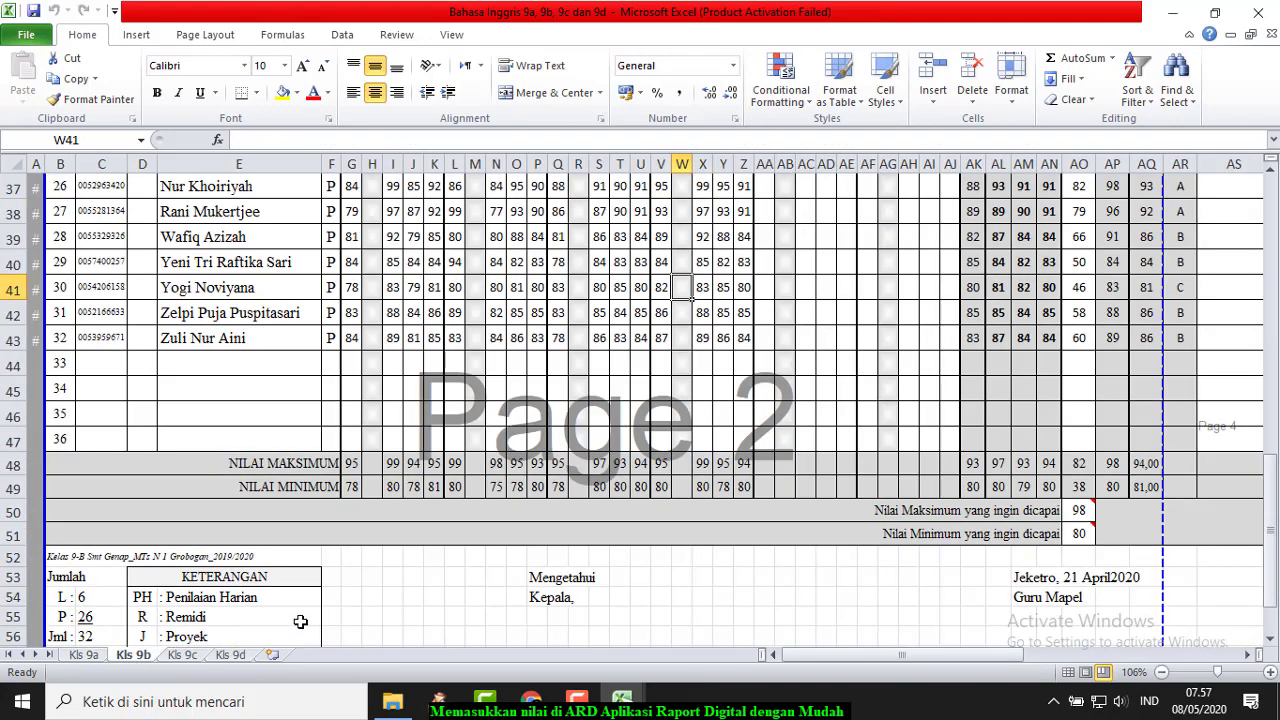
pyautogui.scroll(12, 300, 621)
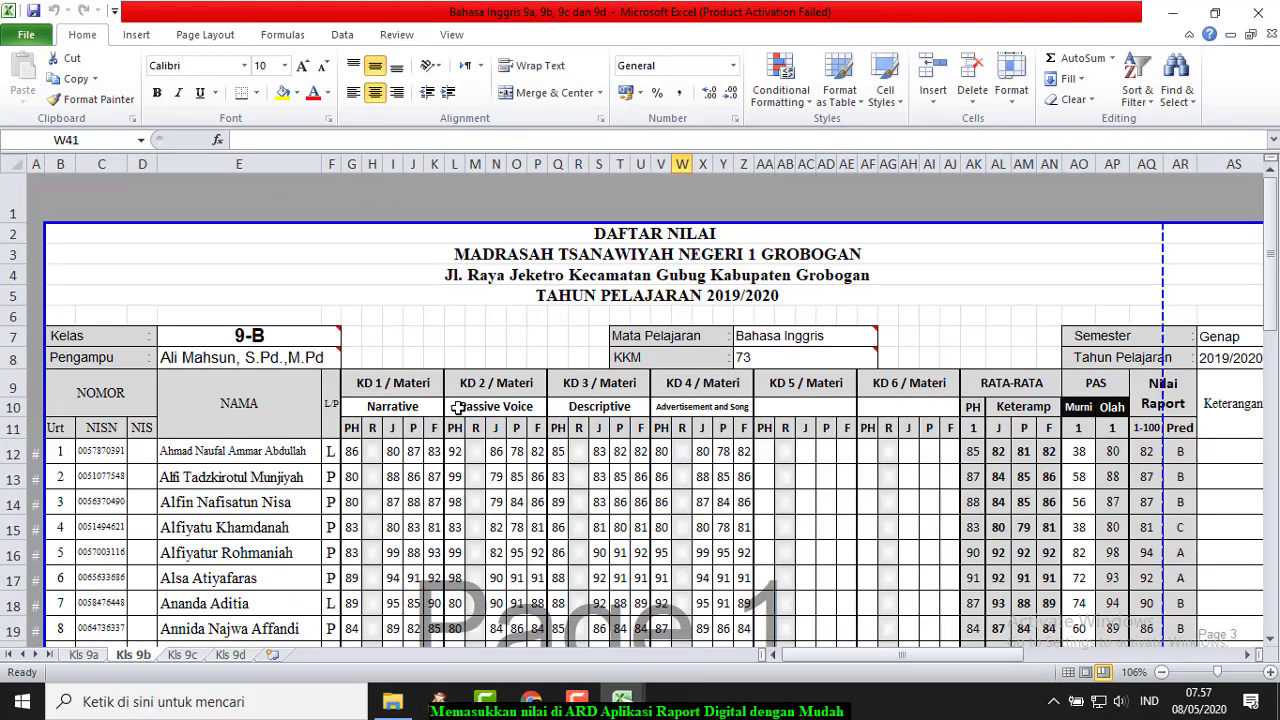
# Step: Copy the KD 1 to KD 4 topic names in row 10, from Narrative through Advertisement and Song
pyautogui.click(368, 406)
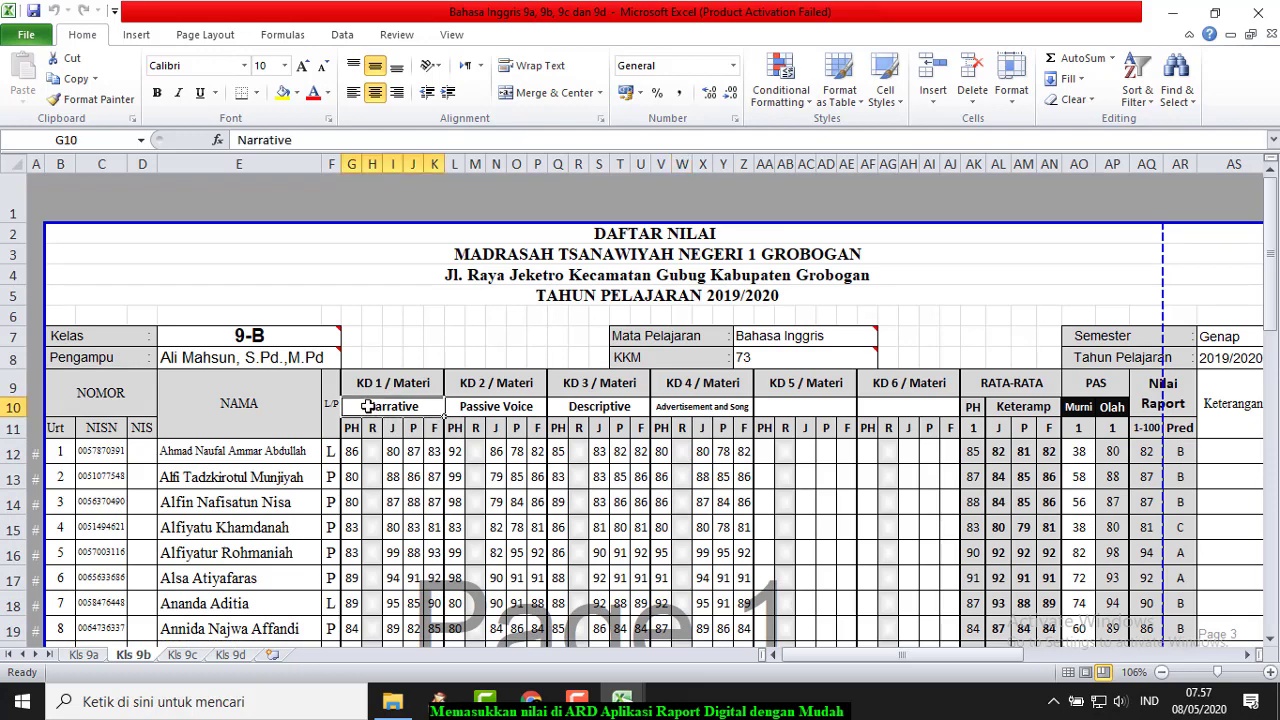
pyautogui.moveTo(378, 406); pyautogui.dragTo(715, 409)
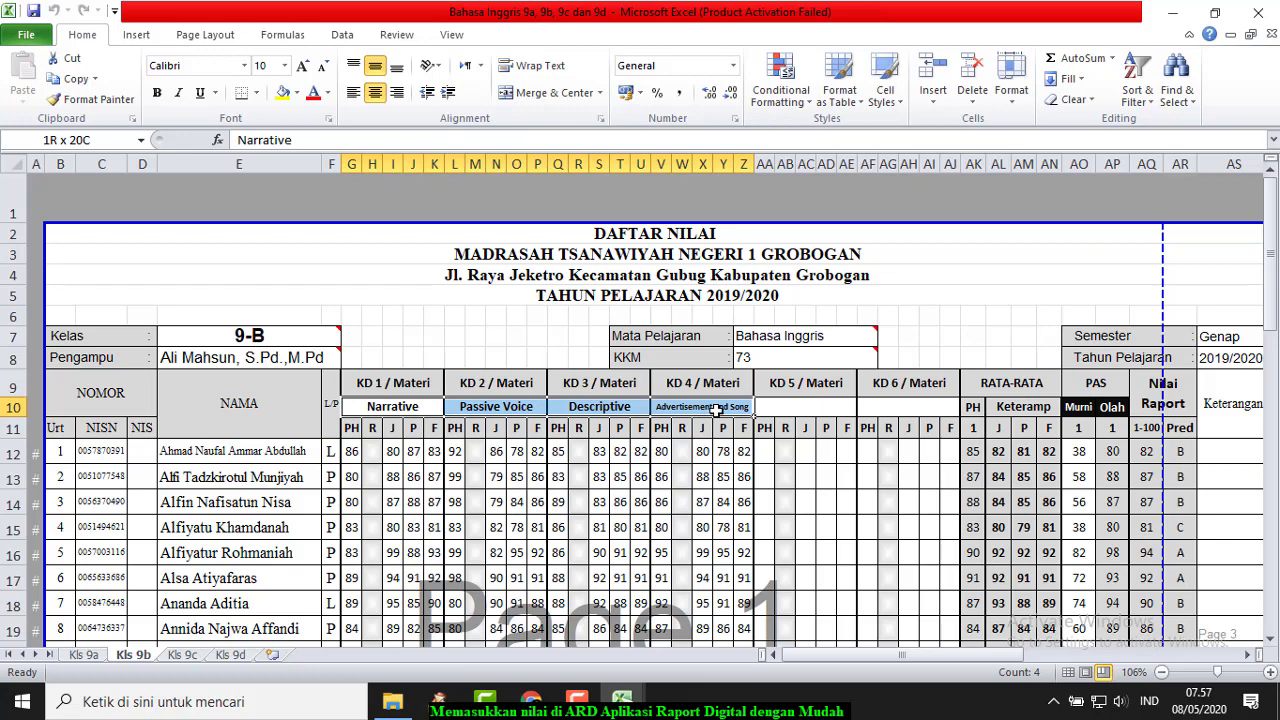
pyautogui.moveTo(715, 409); pyautogui.dragTo(715, 409)
pyautogui.click(70, 78)
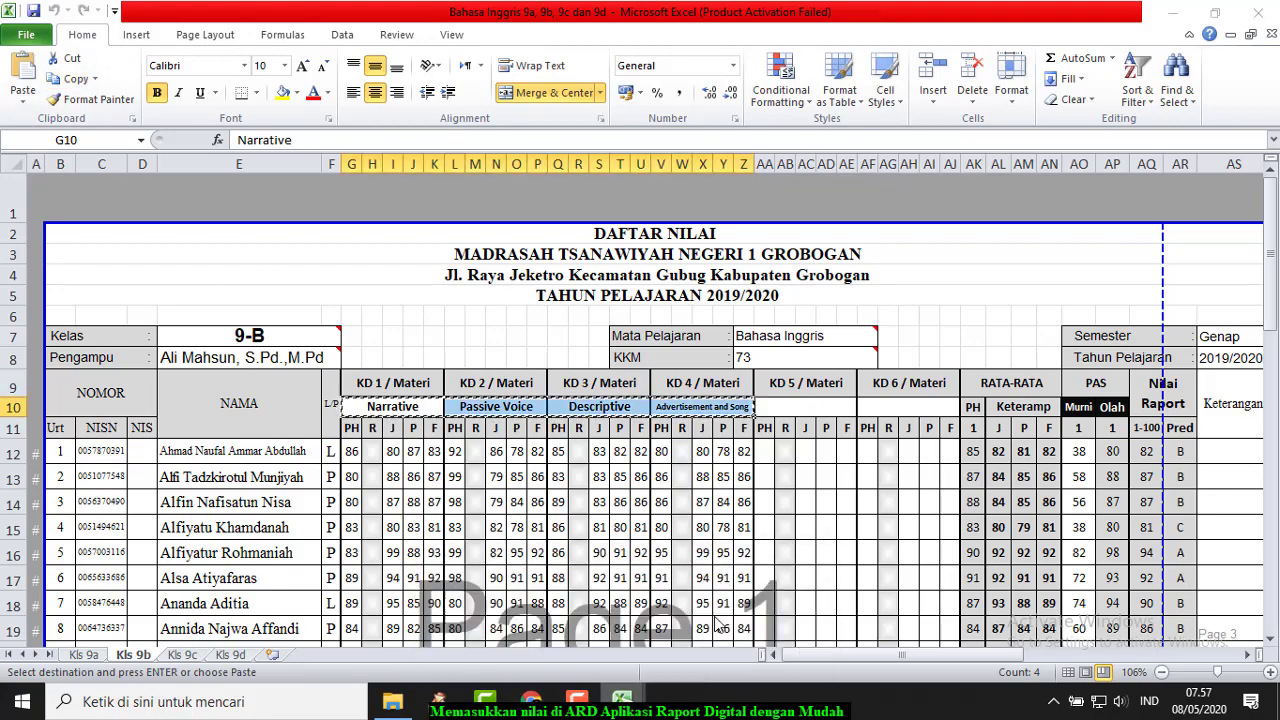
# Step: Try to paste the copied topic names as values from cell D37 in the Nilai_BING_9_NONJURUSAN_B template
pyautogui.hotkey('alt', 'Tab')
pyautogui.scroll(-7, 559, 590)
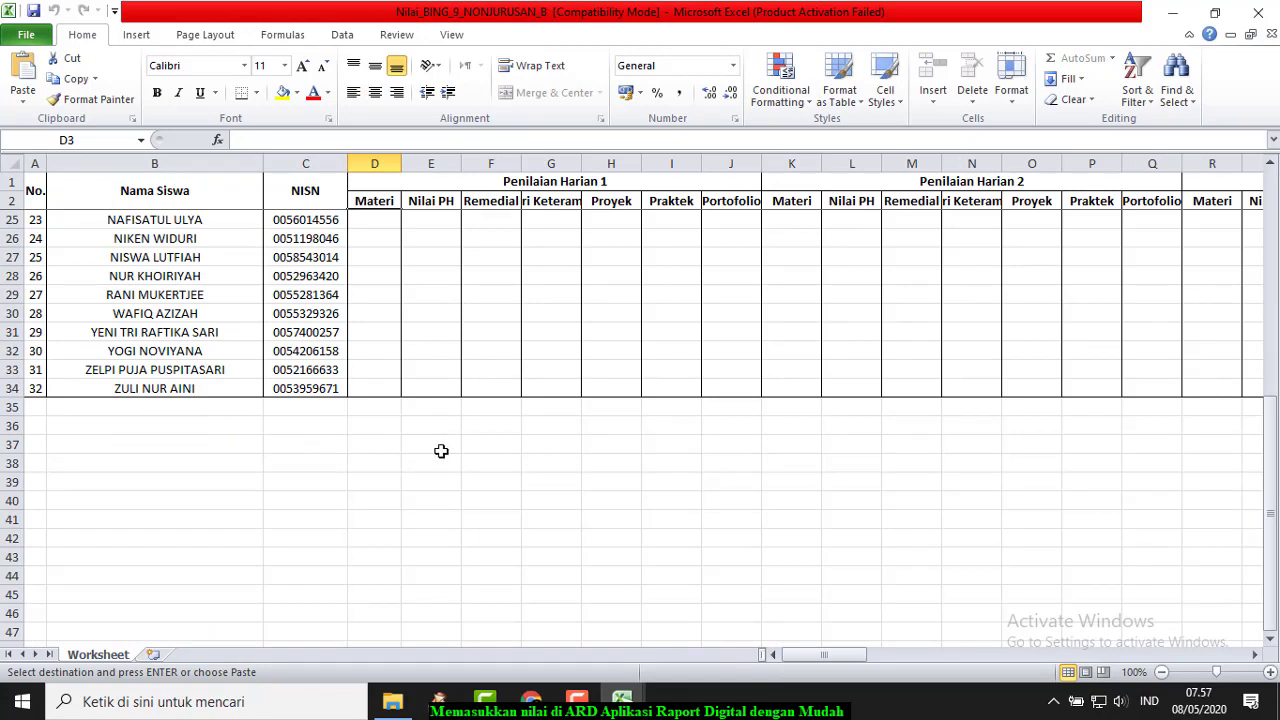
pyautogui.click(371, 447)
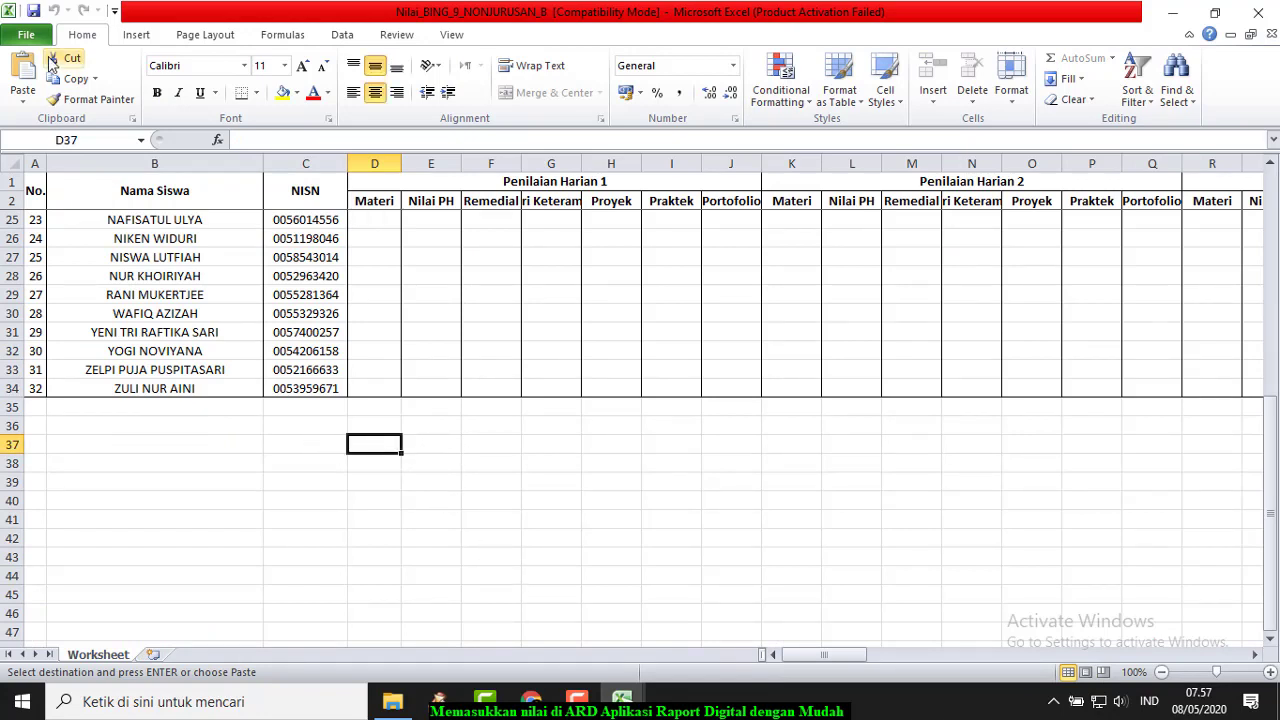
pyautogui.click(23, 100)
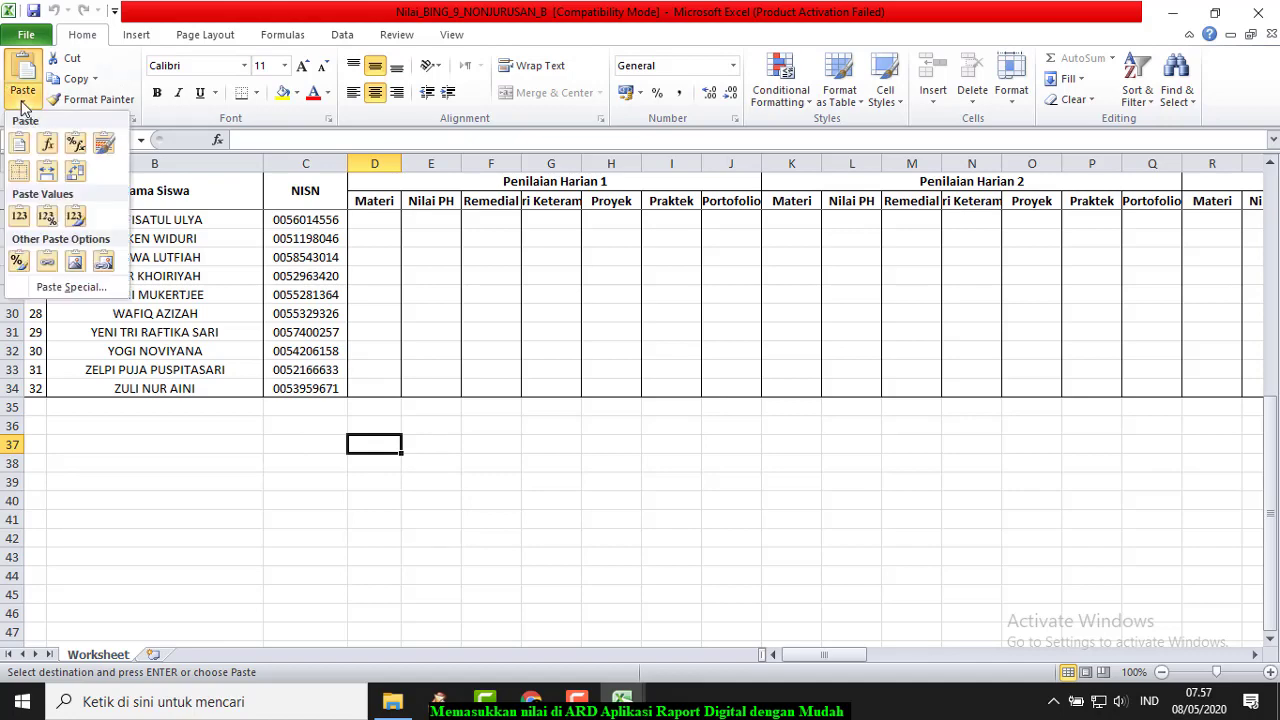
pyautogui.click(19, 218)
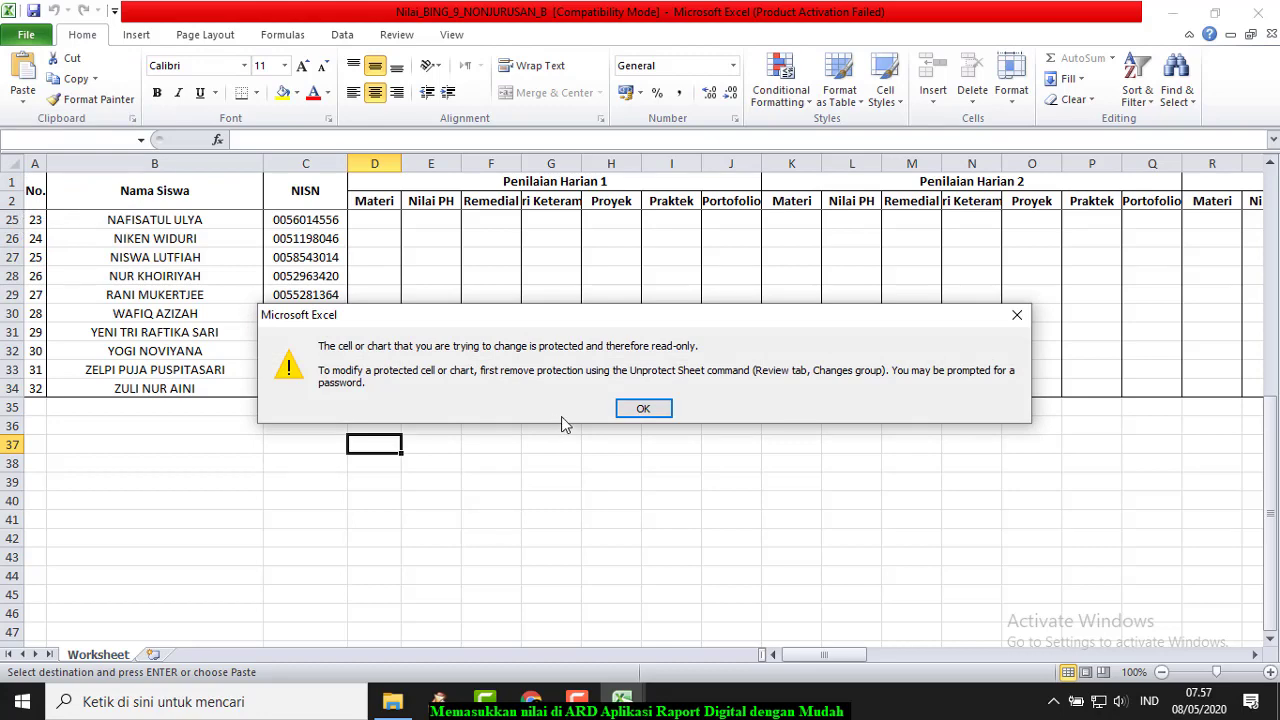
pyautogui.click(644, 416)
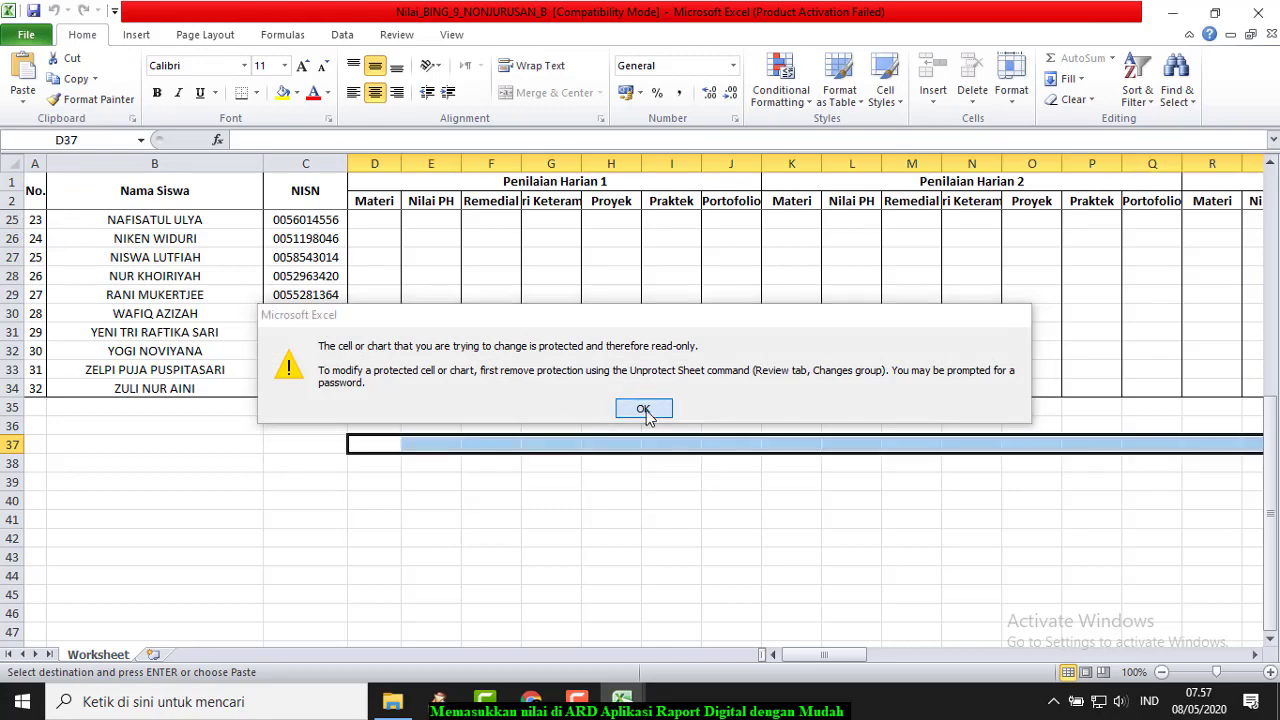
# Step: Remove the sheet protection from the template's worksheet and select cell D37 below the student list
pyautogui.click(410, 38)
pyautogui.click(553, 96)
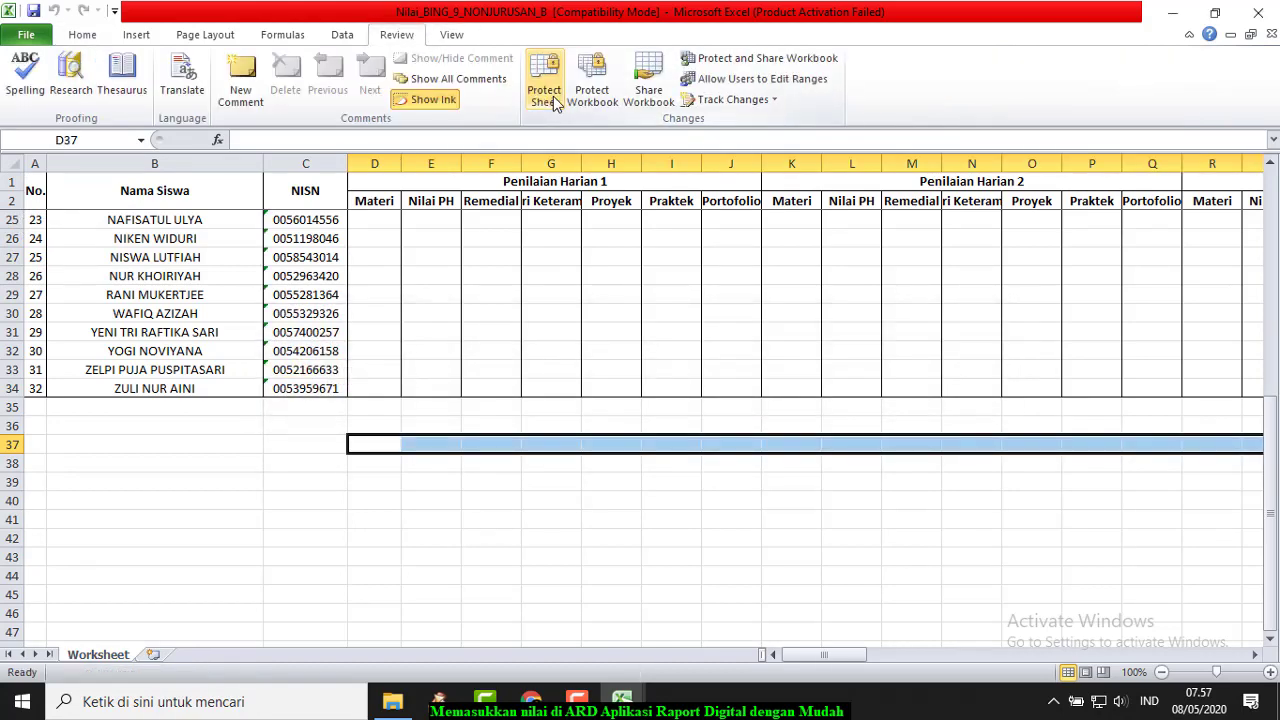
pyautogui.click(375, 442)
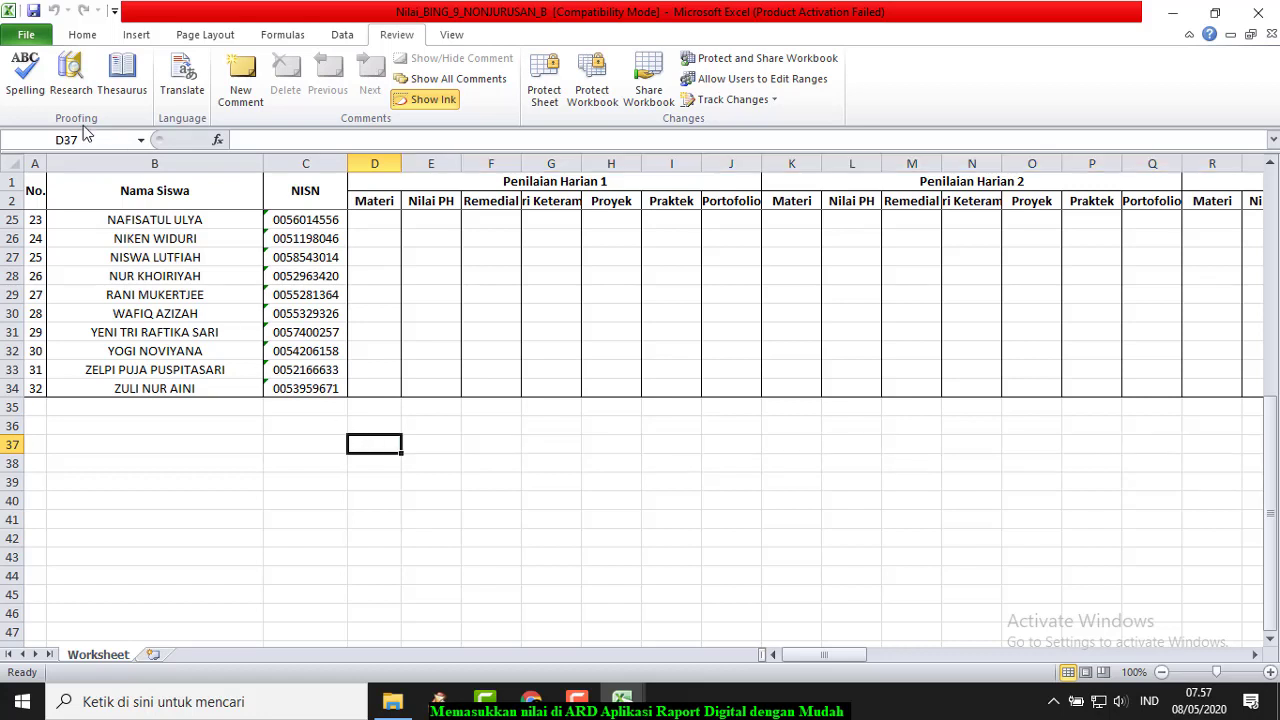
pyautogui.click(84, 35)
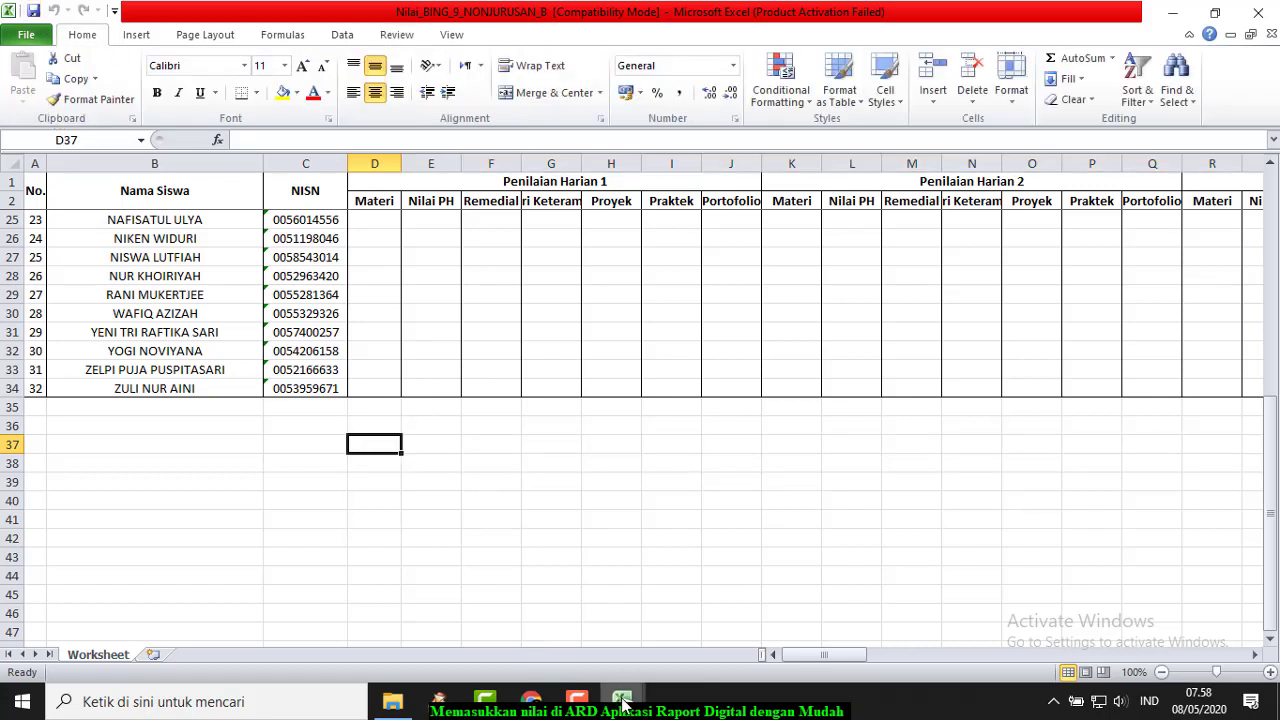
# Step: Return to the Kls 9b sheet of the Bahasa Inggris workbook and copy the selected KD 1 to KD 4 topic names again
pyautogui.moveTo(628, 703)
pyautogui.click(548, 620)
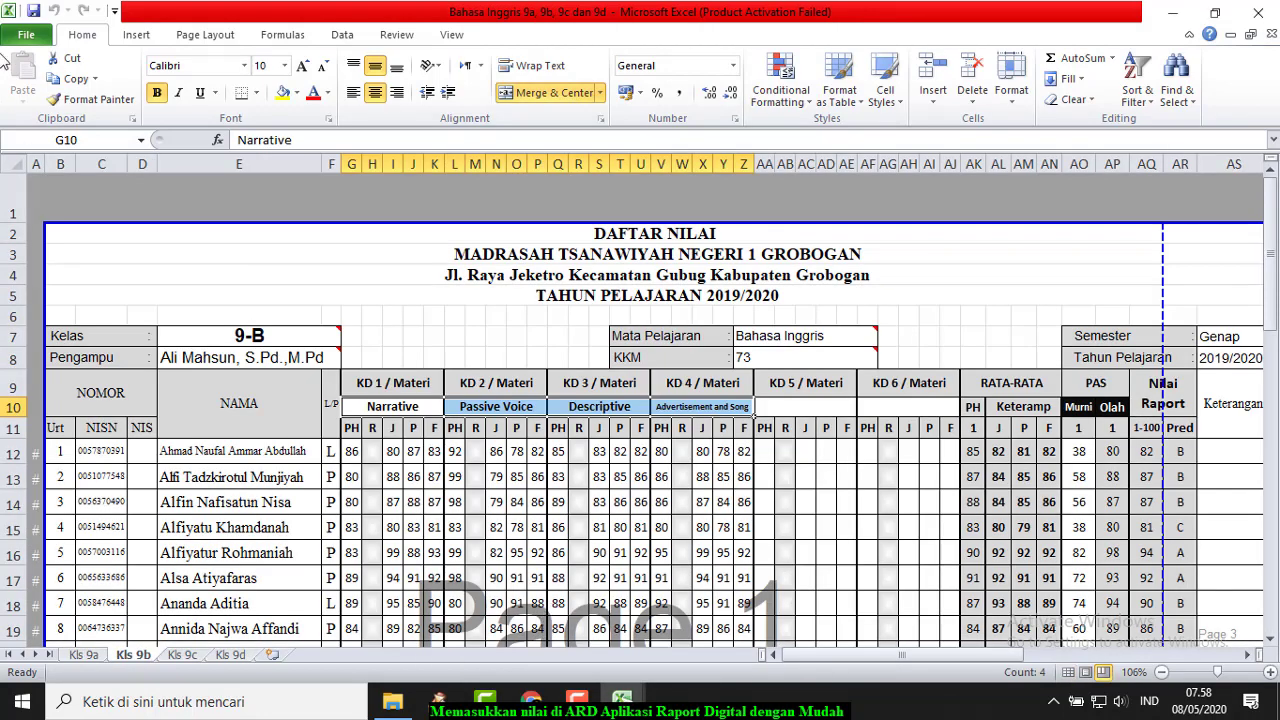
pyautogui.click(76, 78)
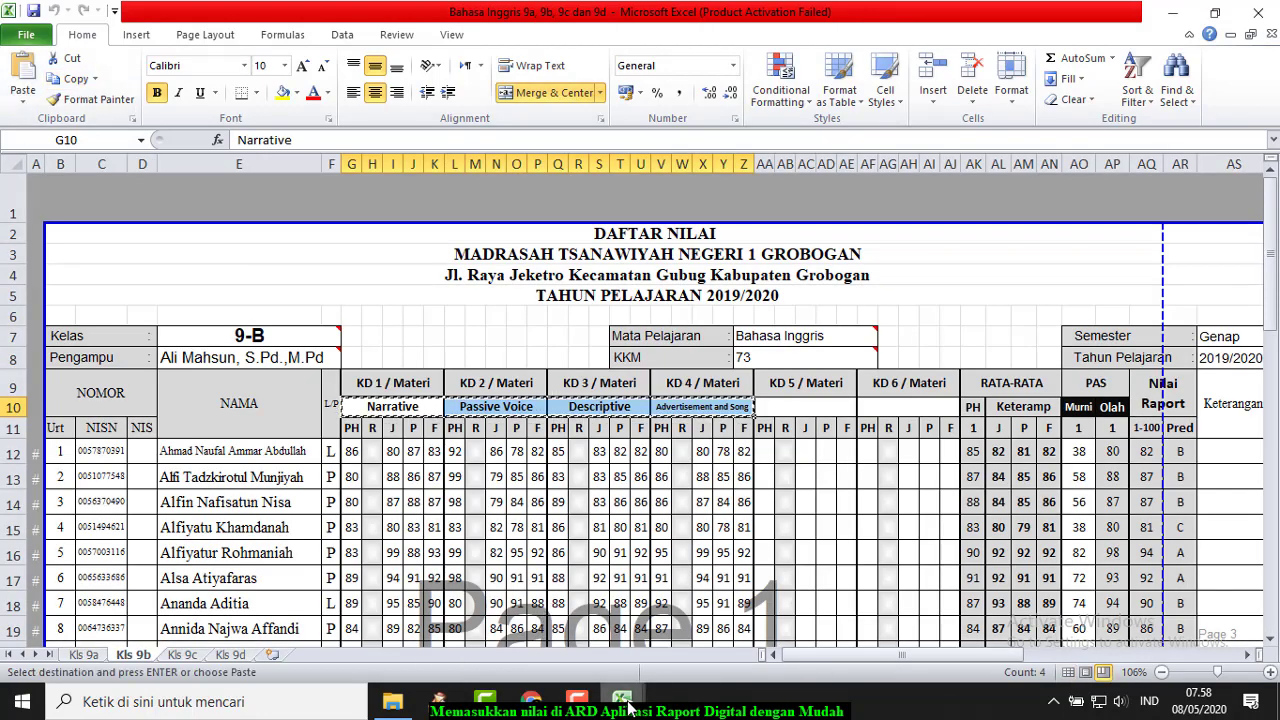
# Step: Paste the copied topic names as values from cell D37 in the Nilai_BING_9_NONJURUSAN_B template and check each name in row 37
pyautogui.moveTo(628, 706)
pyautogui.click(664, 678)
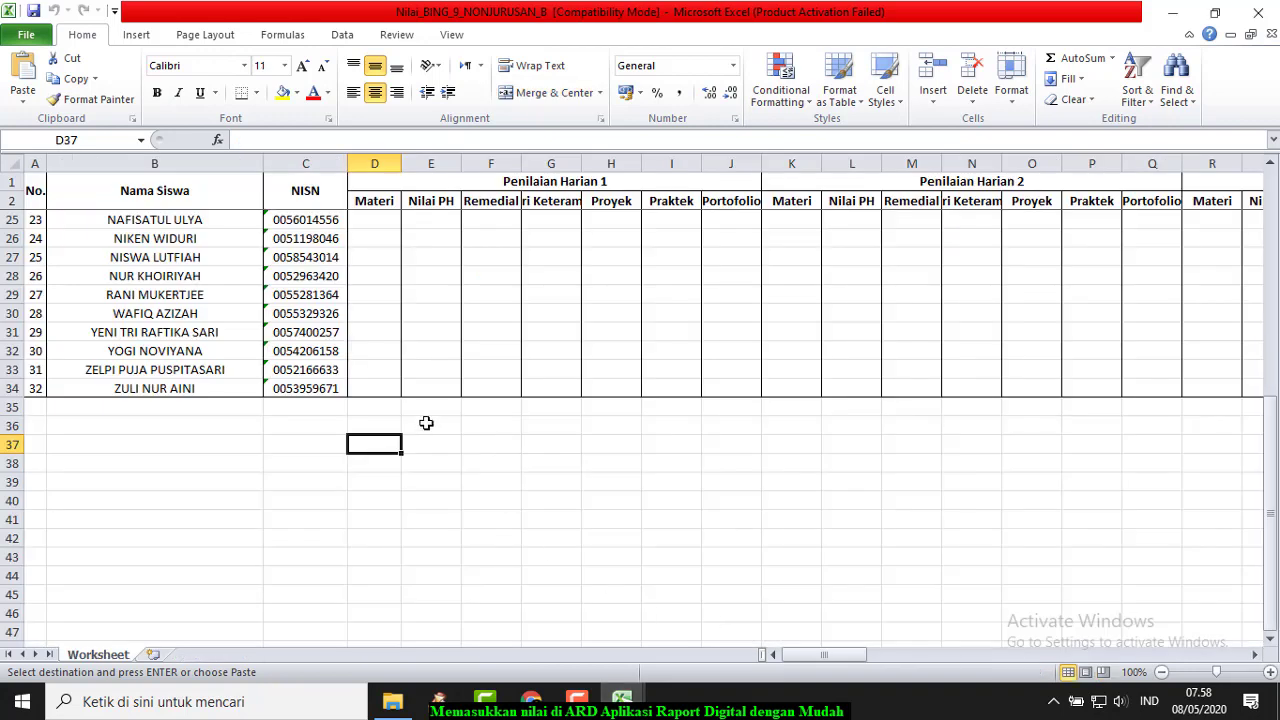
pyautogui.click(23, 95)
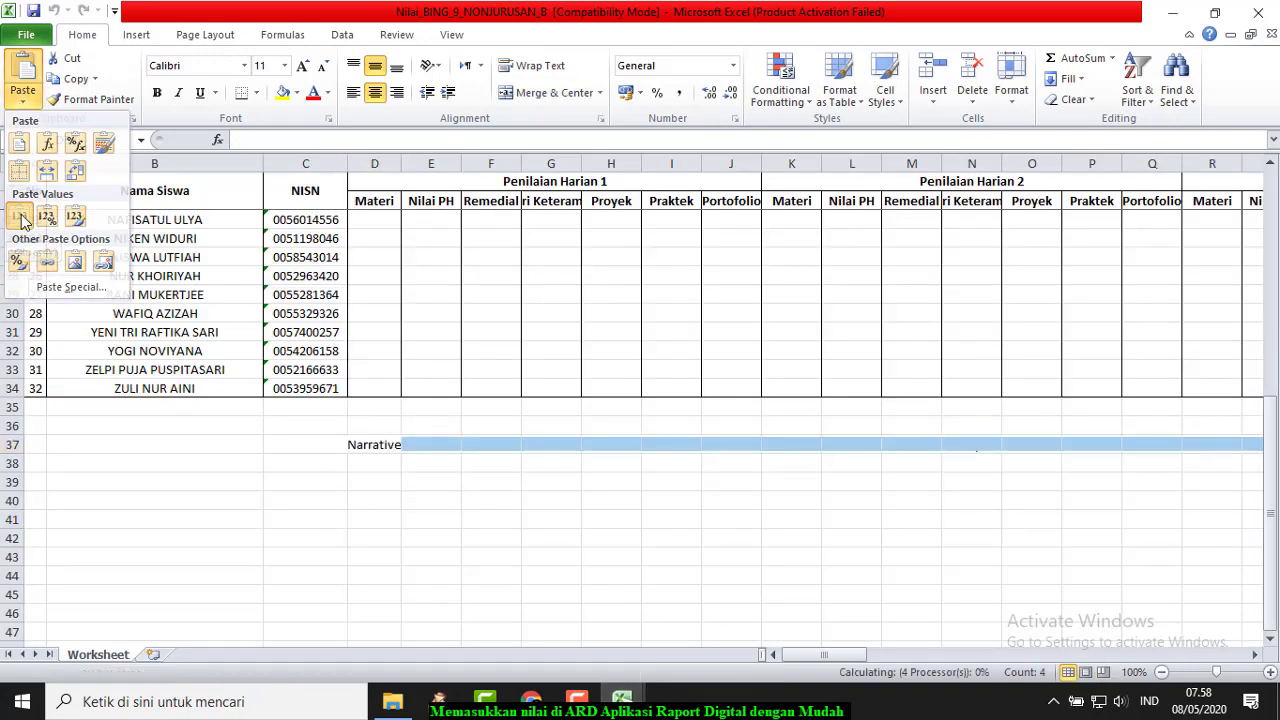
pyautogui.click(20, 218)
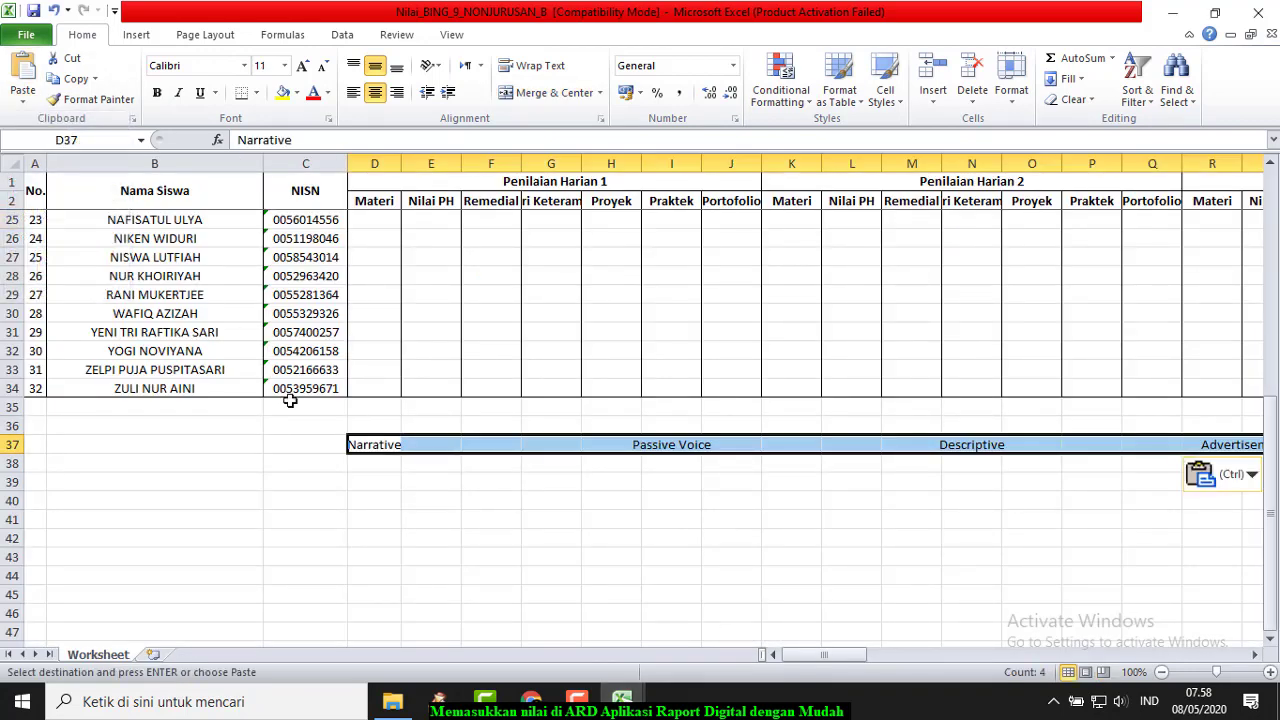
pyautogui.click(368, 445)
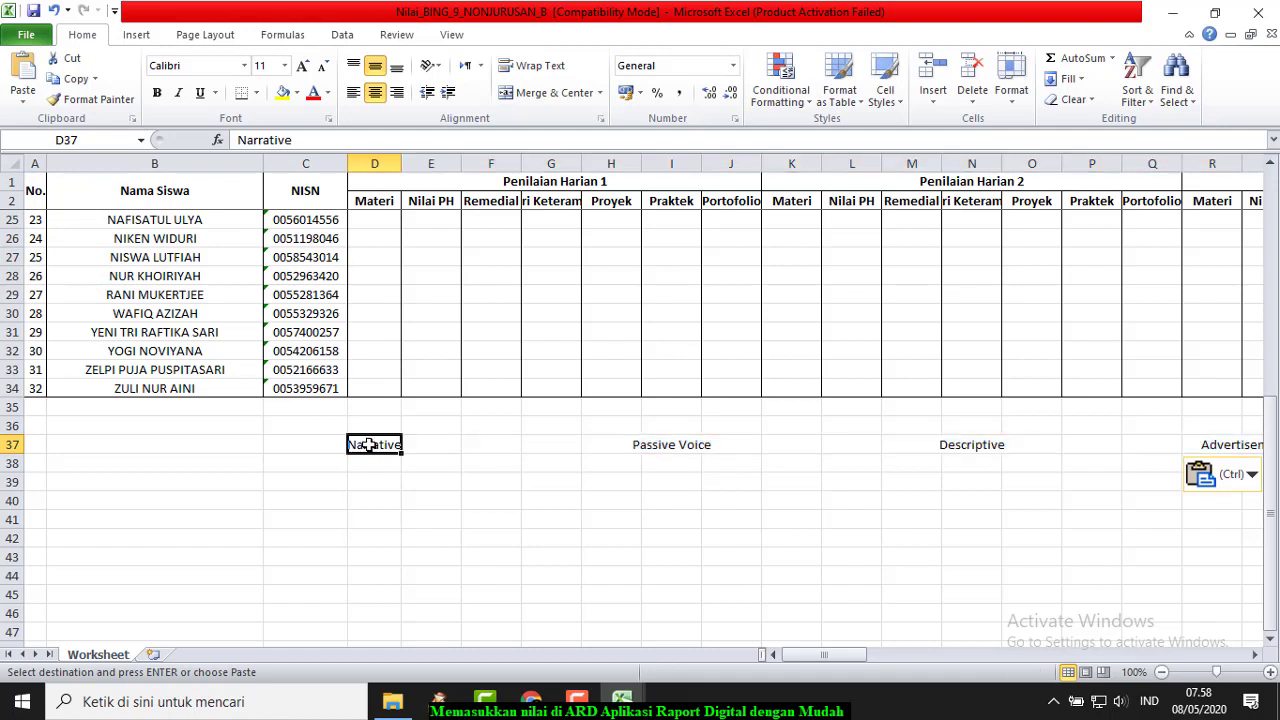
pyautogui.click(690, 445)
pyautogui.click(983, 451)
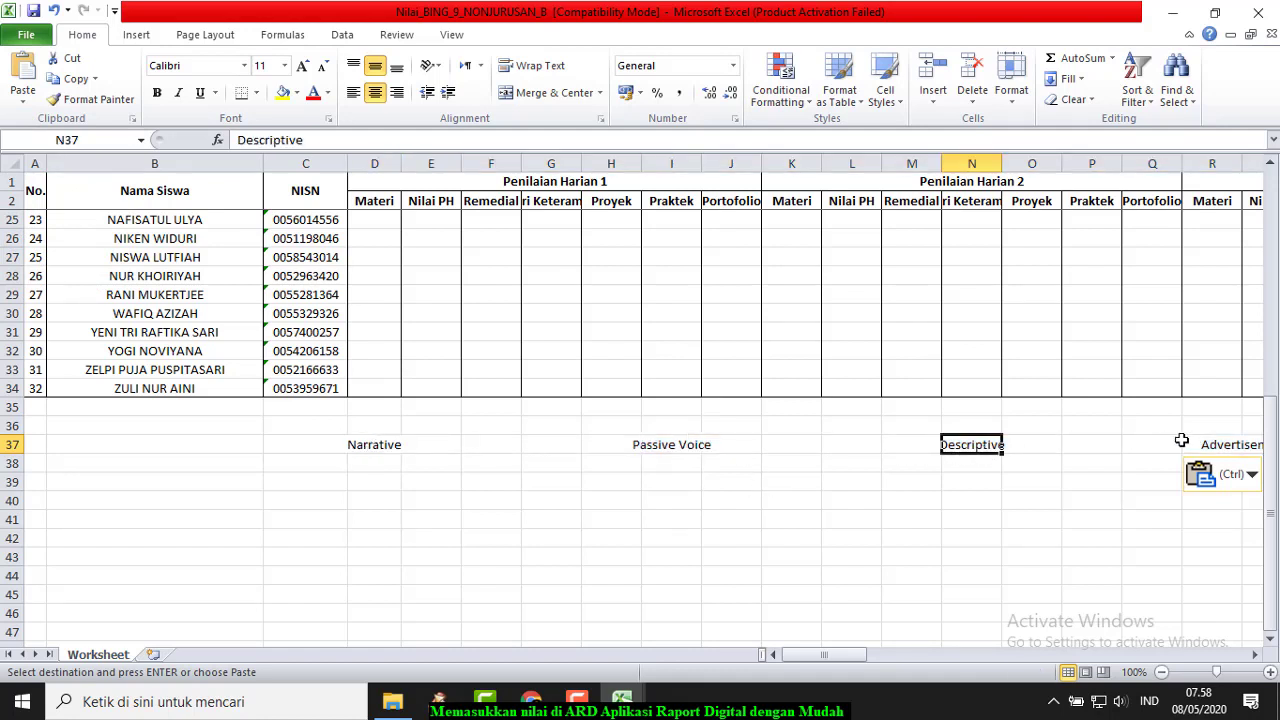
pyautogui.click(1238, 445)
# Step: Copy Narrative from D37 as a value into D3 and fill it down the Penilaian Harian 1 Materi column to row 34
pyautogui.click(376, 452)
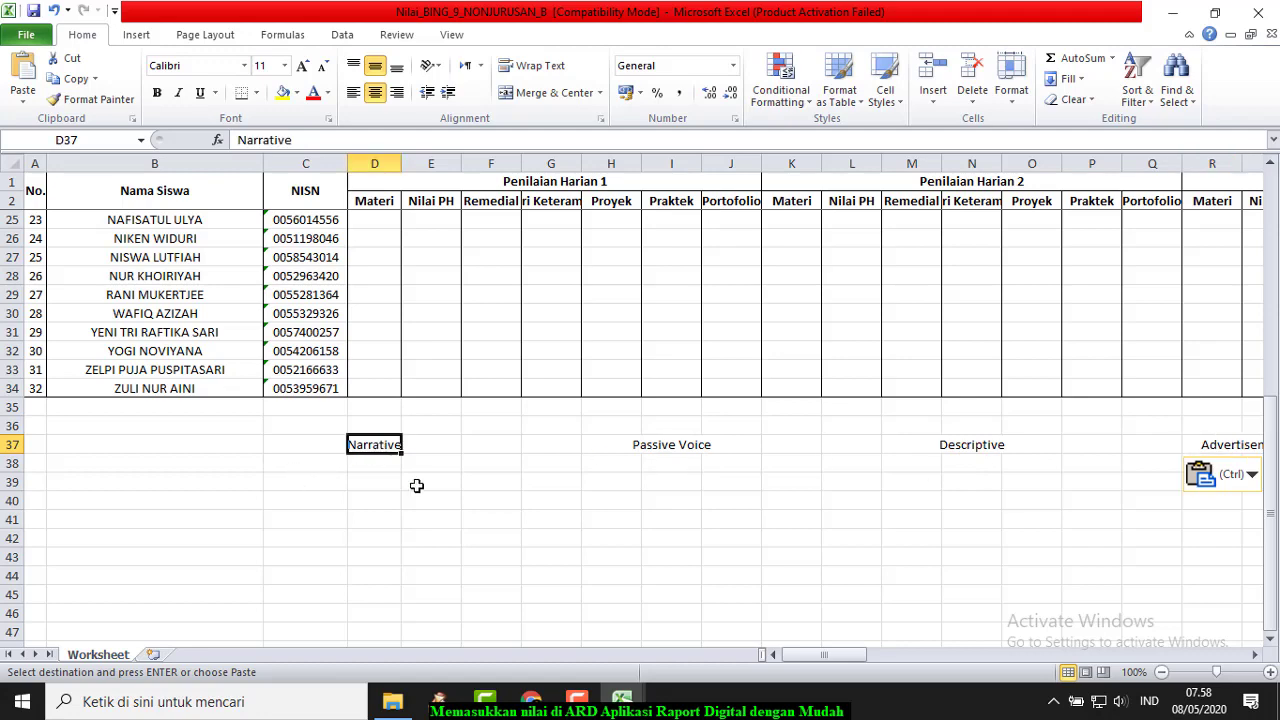
pyautogui.click(75, 79)
pyautogui.scroll(7, 440, 487)
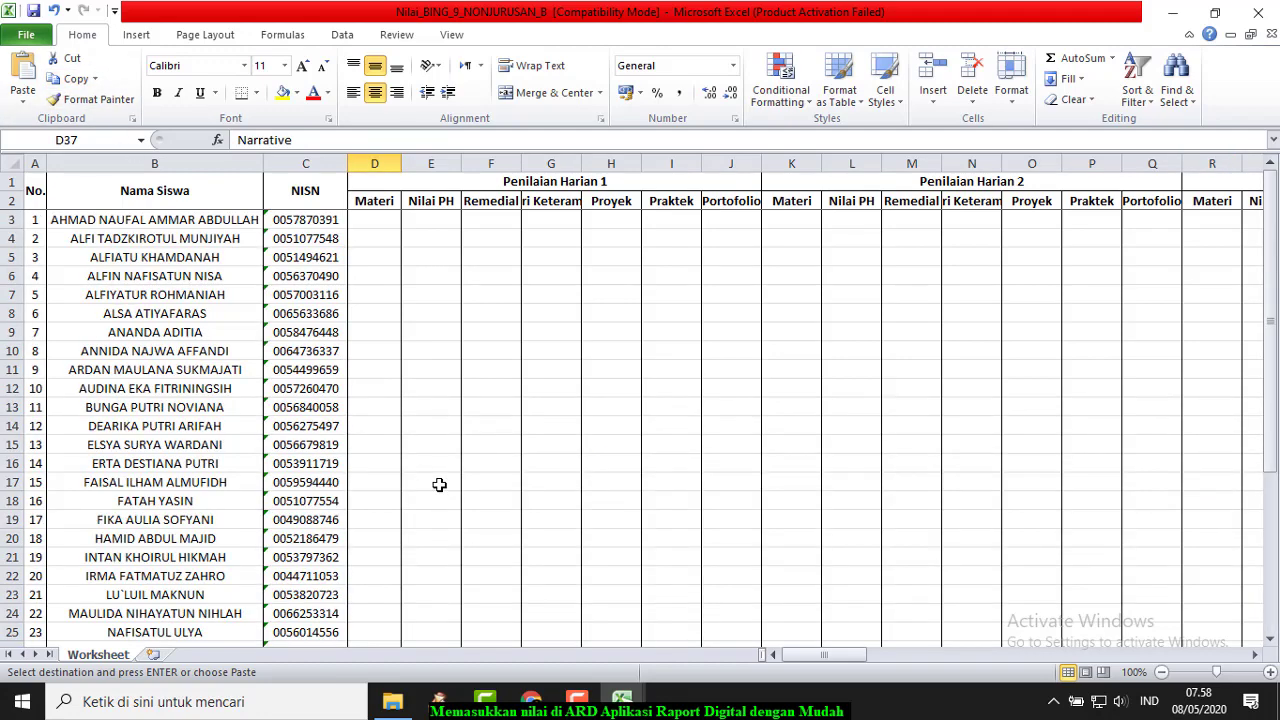
pyautogui.click(352, 222)
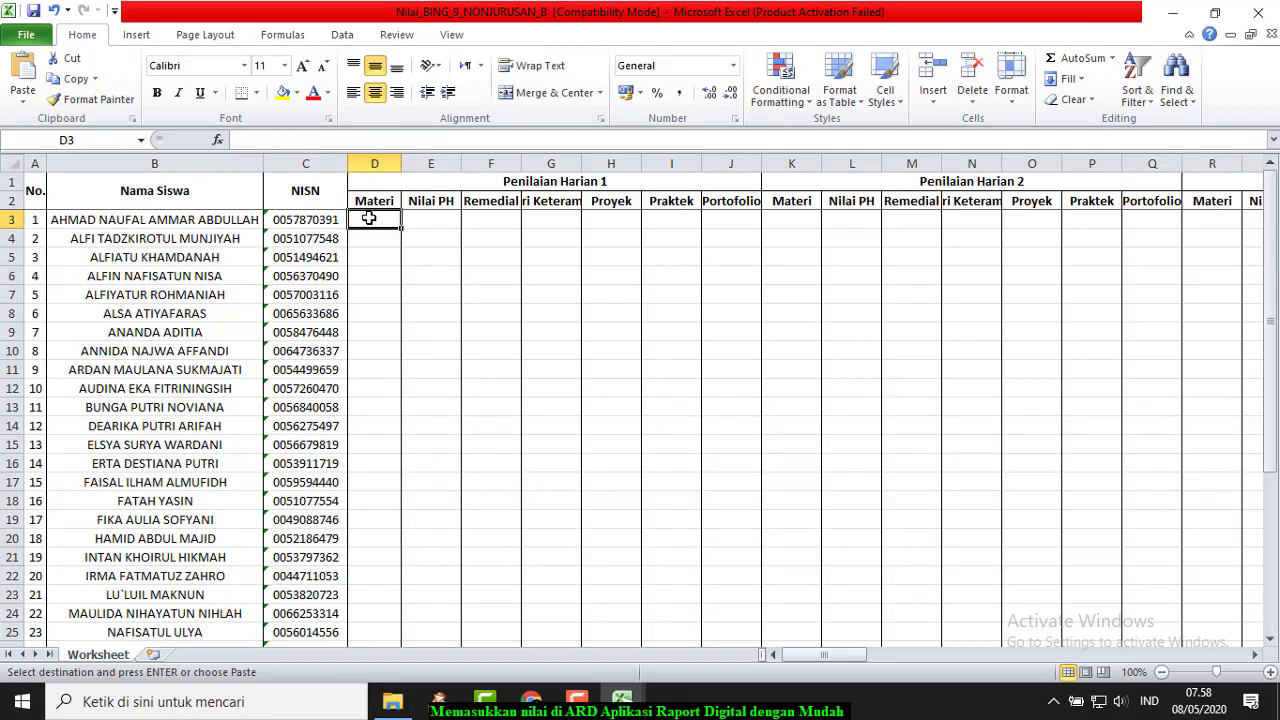
pyautogui.click(25, 103)
pyautogui.click(23, 216)
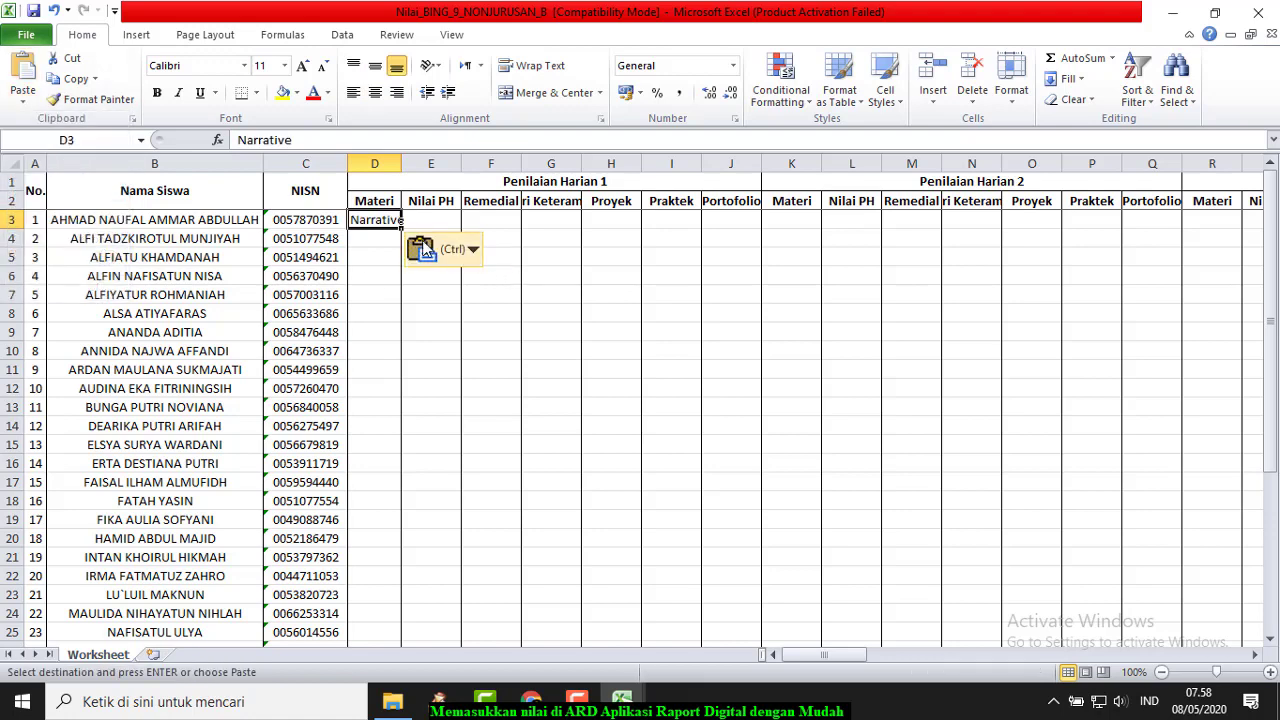
pyautogui.moveTo(401, 228); pyautogui.dragTo(412, 610)
pyautogui.scroll(3, 411, 619)
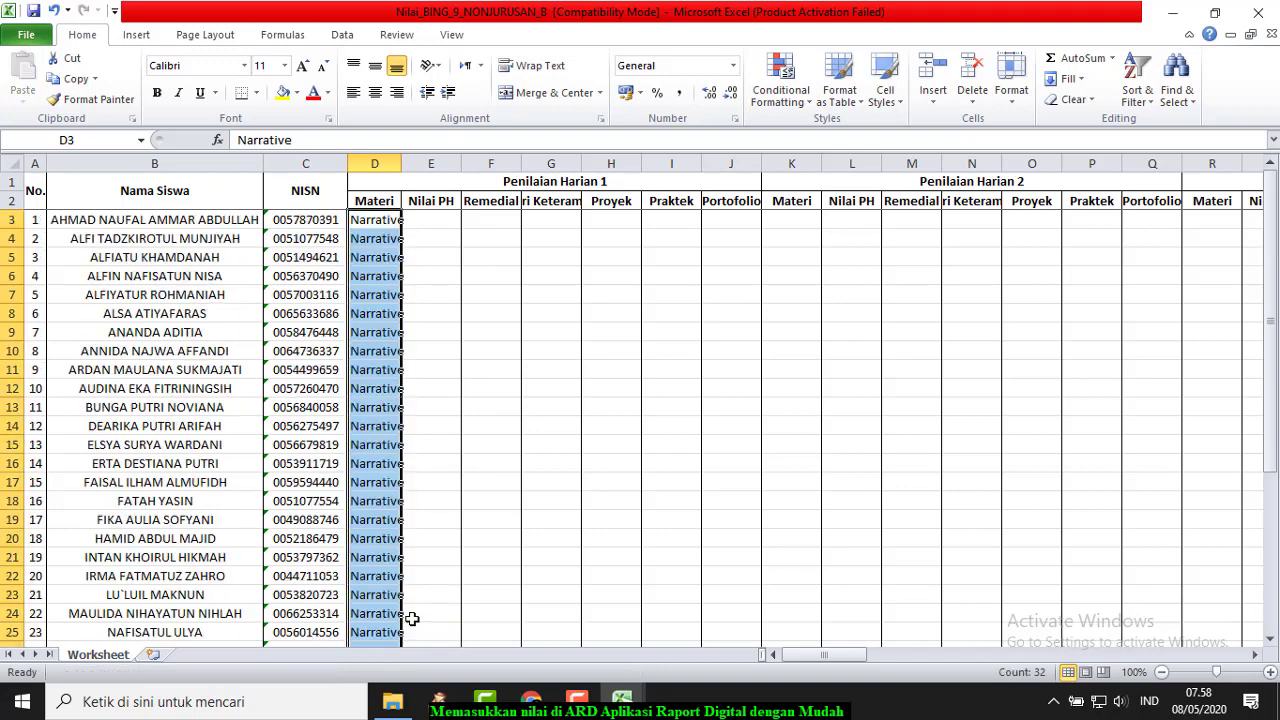
# Step: Copy the filled Narrative entries and paste them as values into column G of Penilaian Harian 1, starting at G3
pyautogui.click(70, 78)
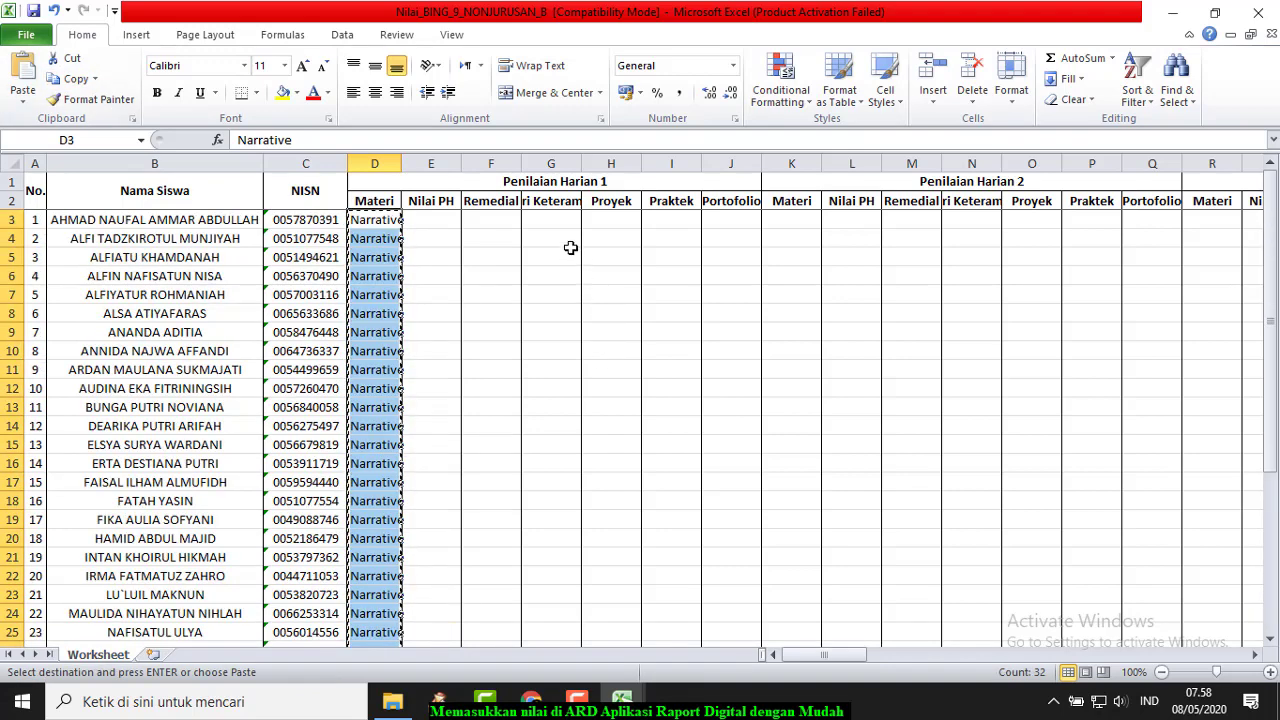
pyautogui.click(548, 222)
pyautogui.click(22, 100)
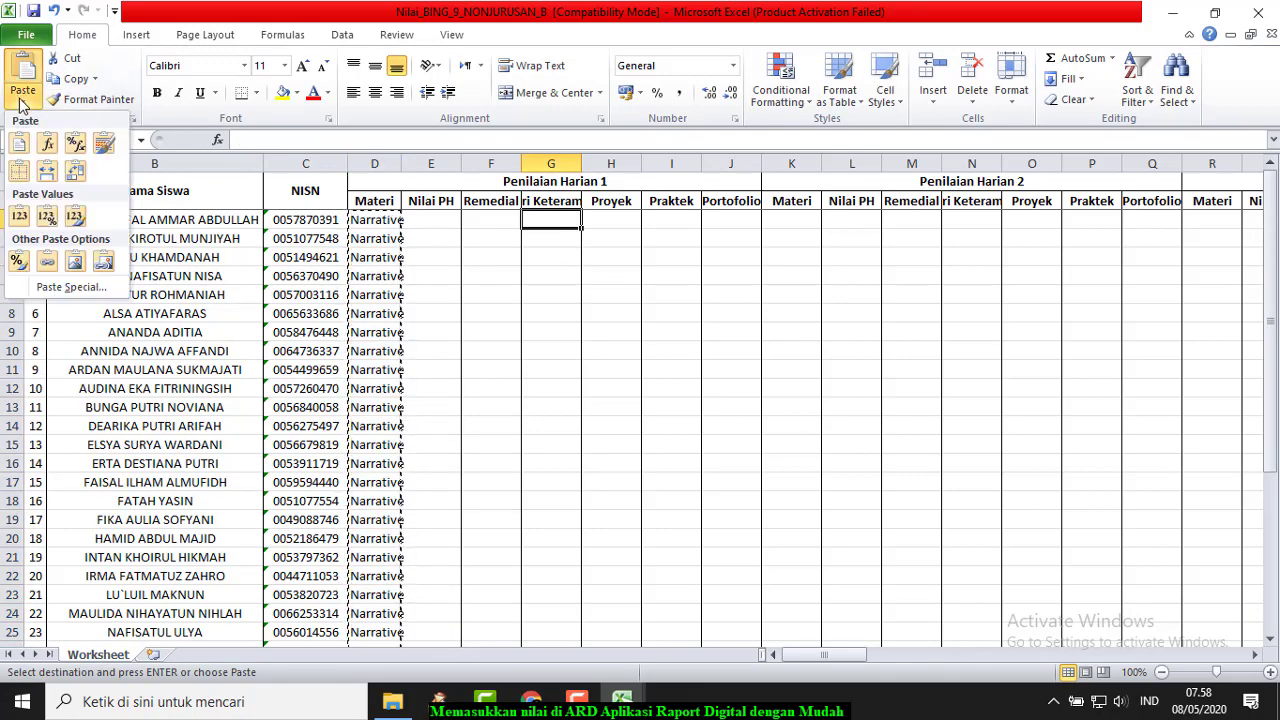
pyautogui.click(19, 215)
# Step: Copy Passive Voice from I37 as a value into K3 and fill it down the Penilaian Harian 2 Materi column to row 34
pyautogui.scroll(-11, 734, 543)
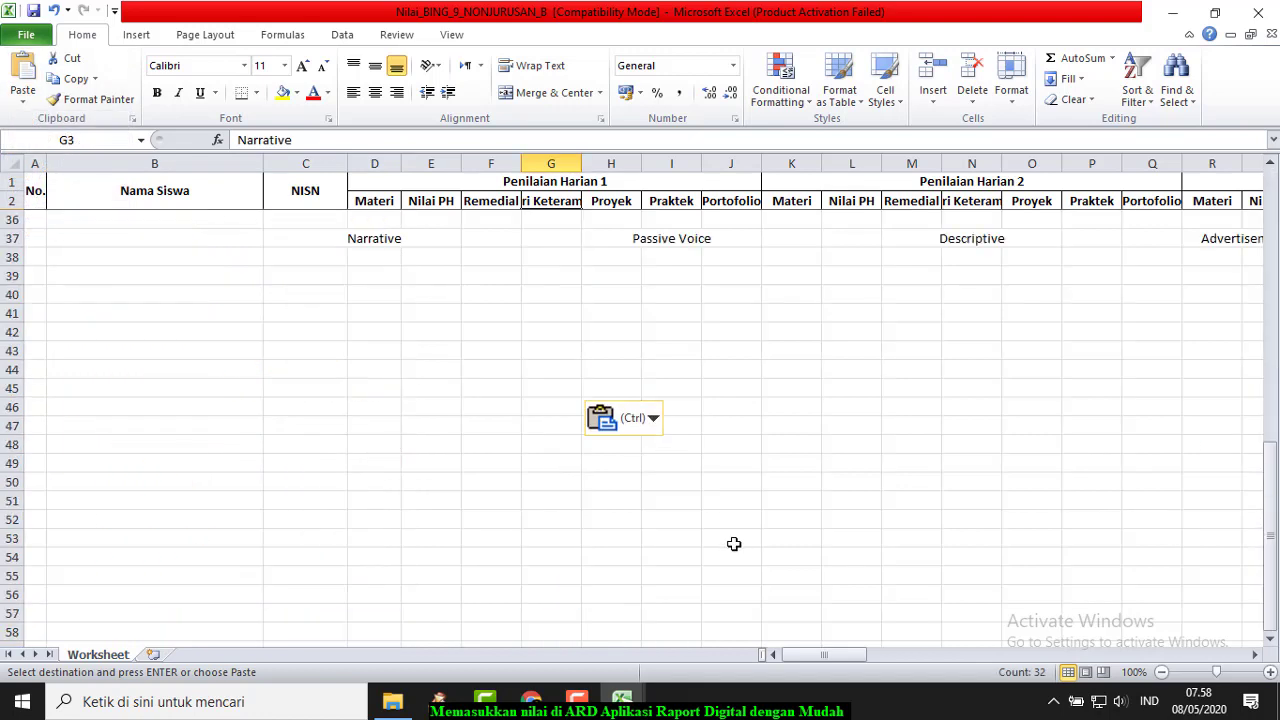
pyautogui.scroll(4, 722, 521)
pyautogui.click(658, 455)
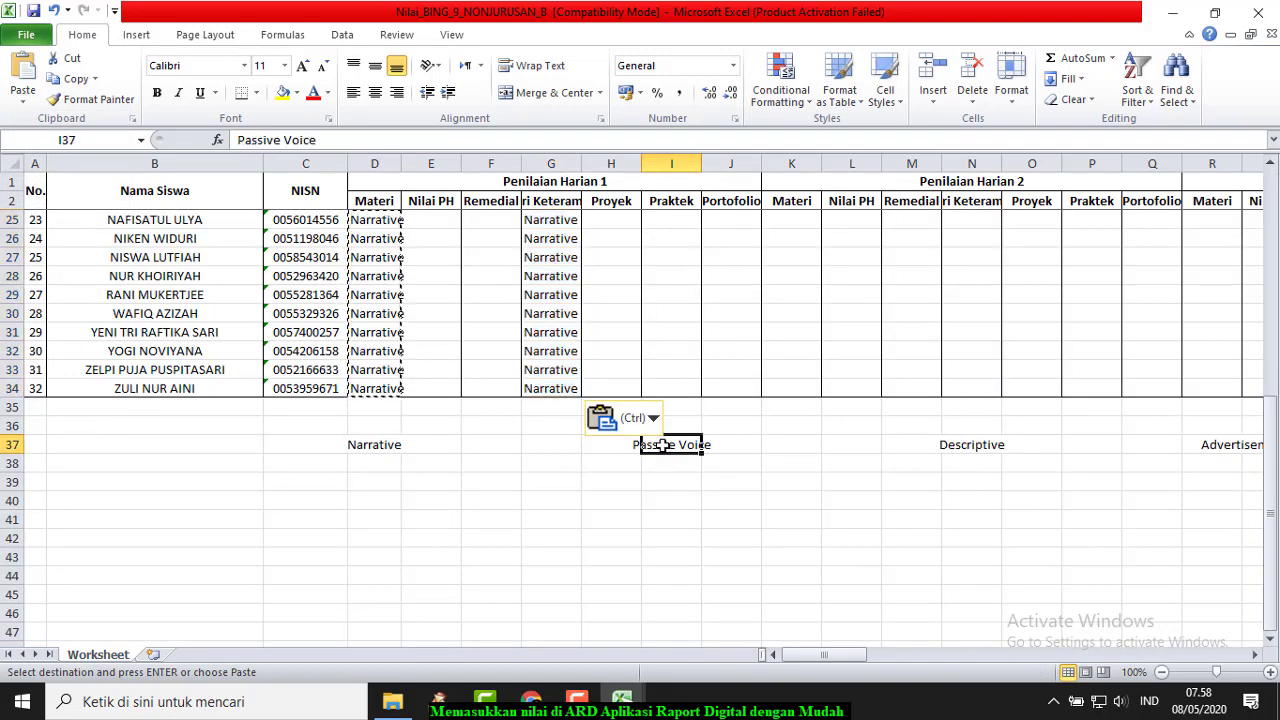
pyautogui.click(70, 78)
pyautogui.scroll(7, 656, 523)
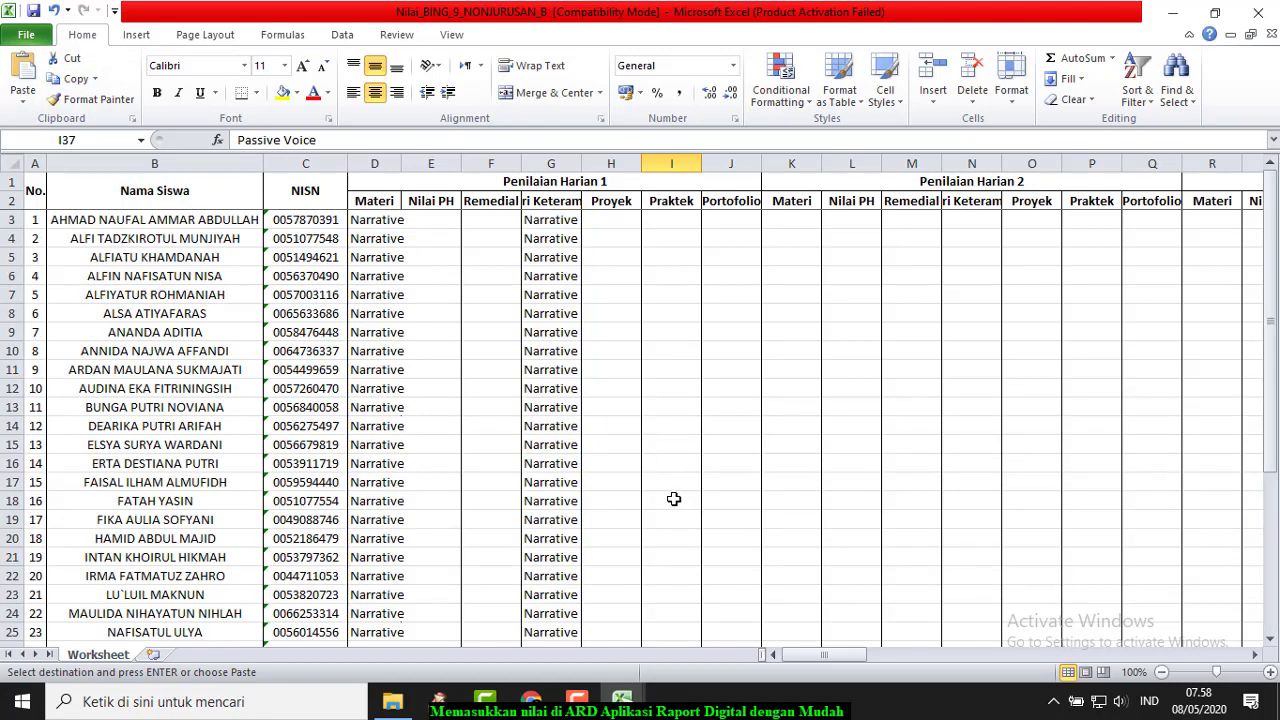
pyautogui.click(796, 219)
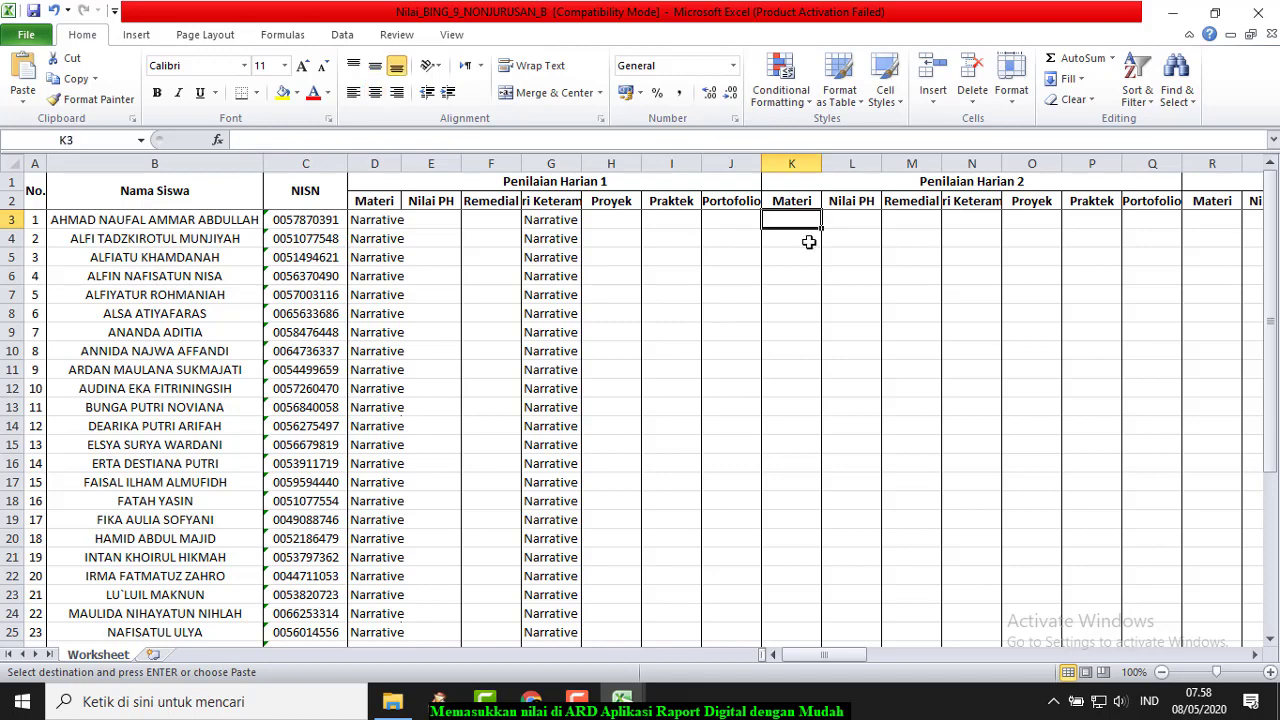
pyautogui.click(22, 108)
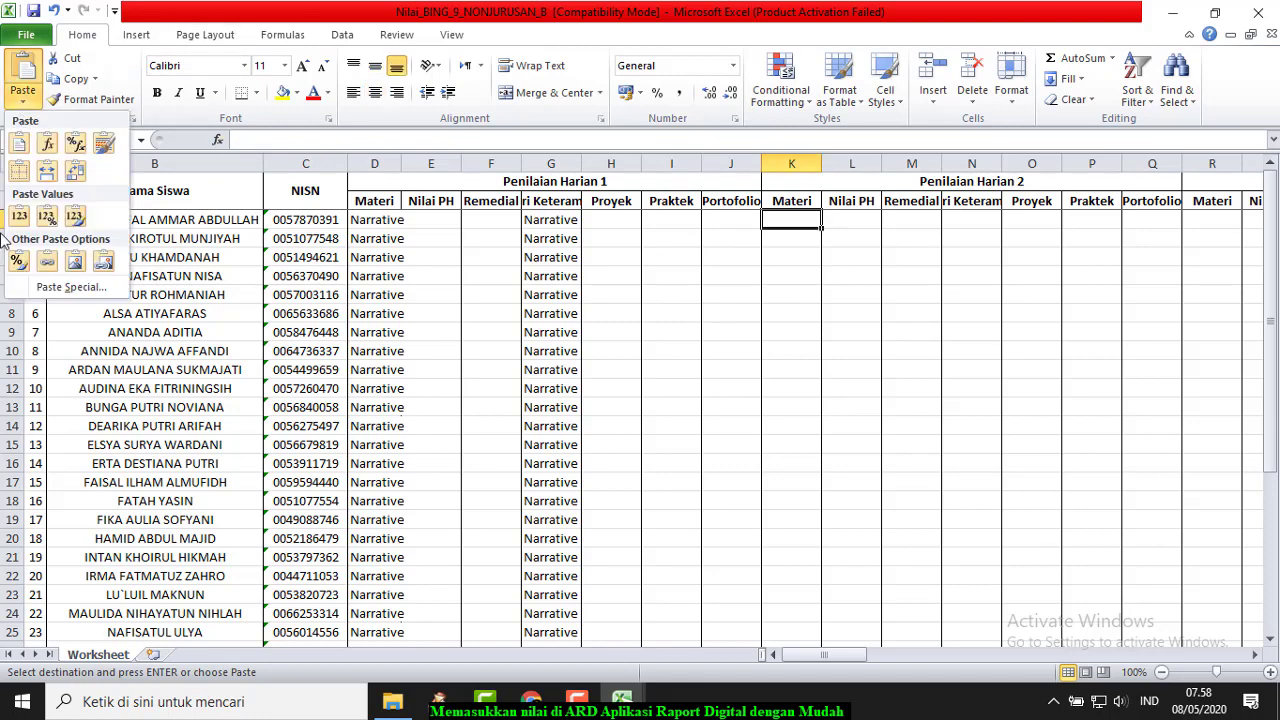
pyautogui.click(22, 214)
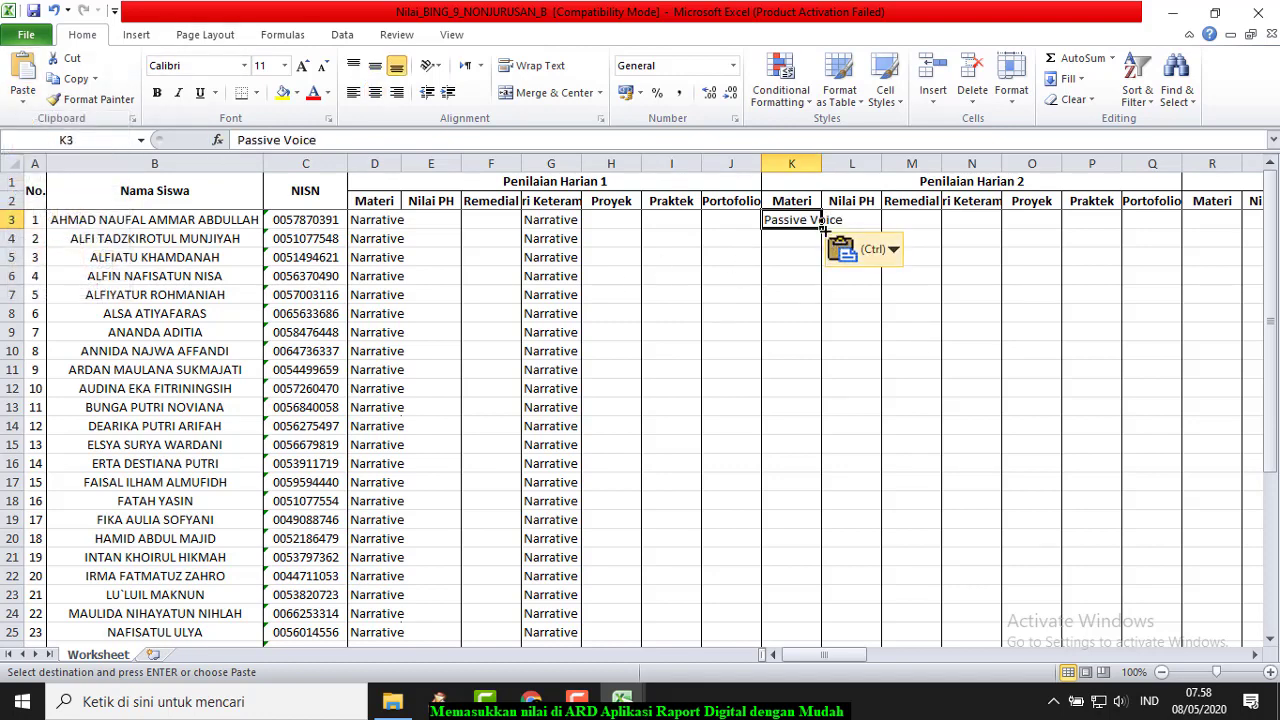
pyautogui.moveTo(822, 228); pyautogui.dragTo(818, 622)
pyautogui.scroll(4, 818, 622)
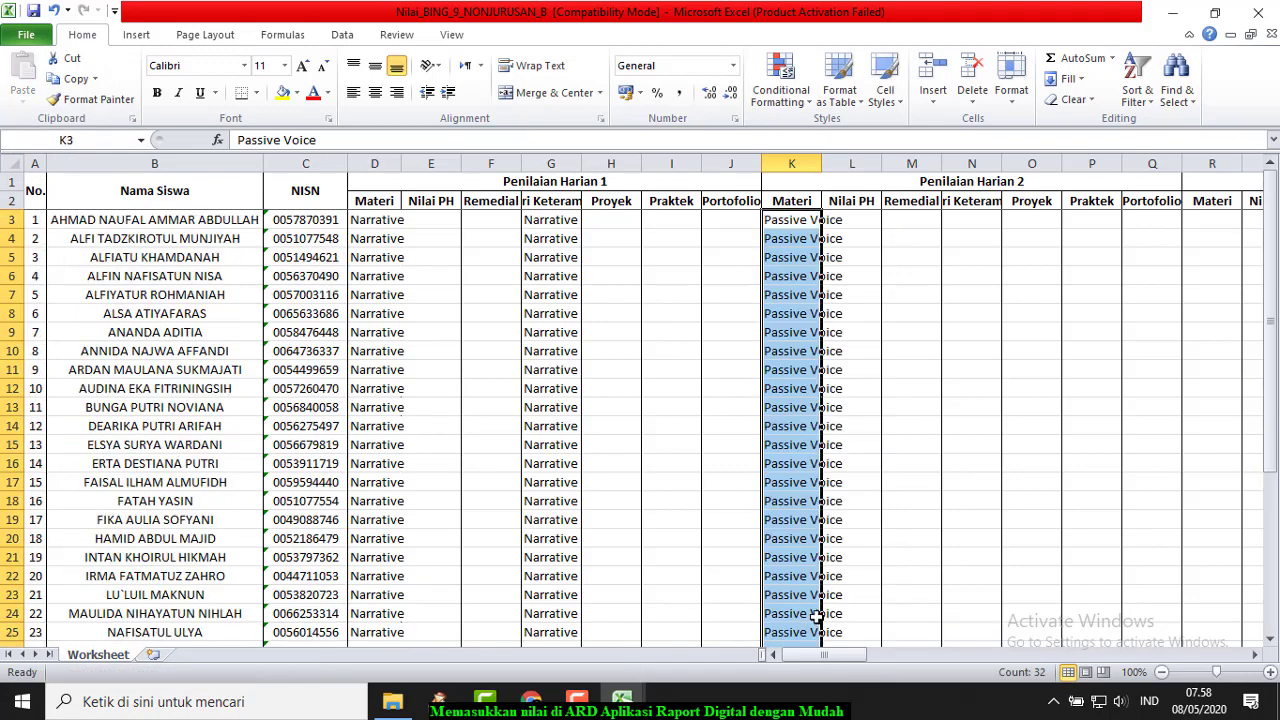
# Step: Copy the filled Passive Voice entries into column N of Penilaian Harian 2, starting at N3
pyautogui.click(70, 79)
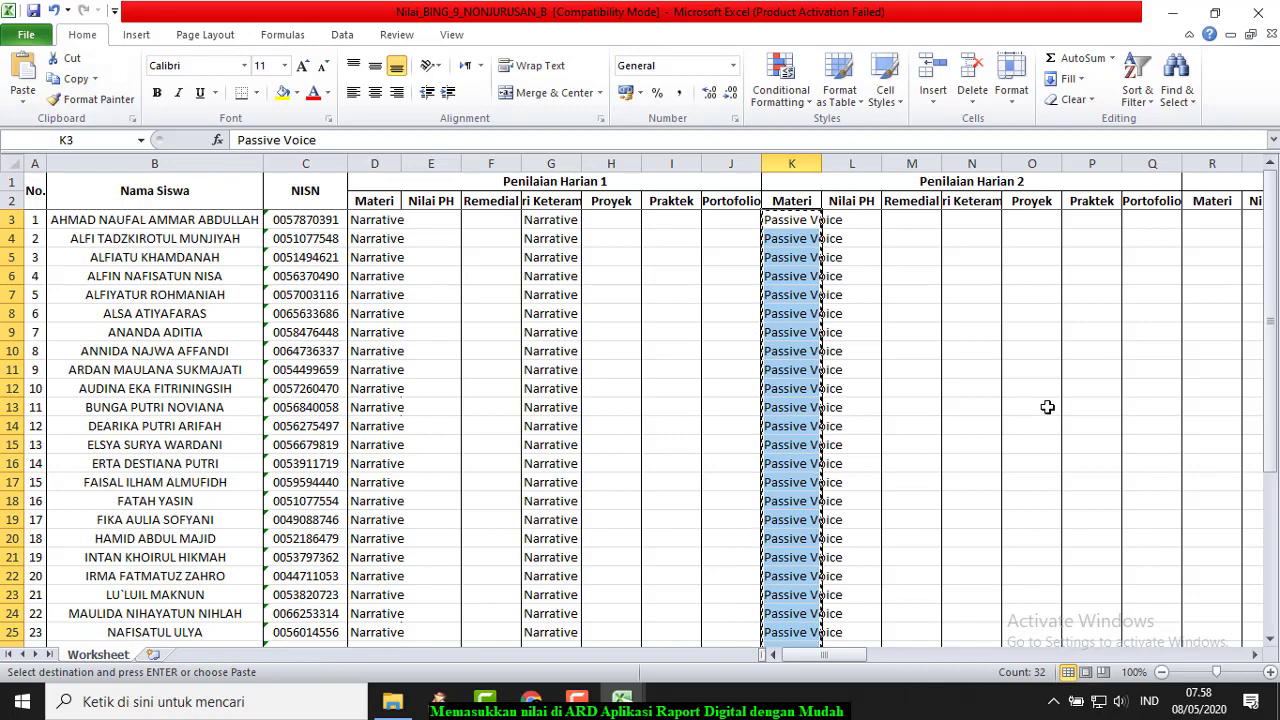
pyautogui.moveTo(971, 219); pyautogui.dragTo(971, 632)
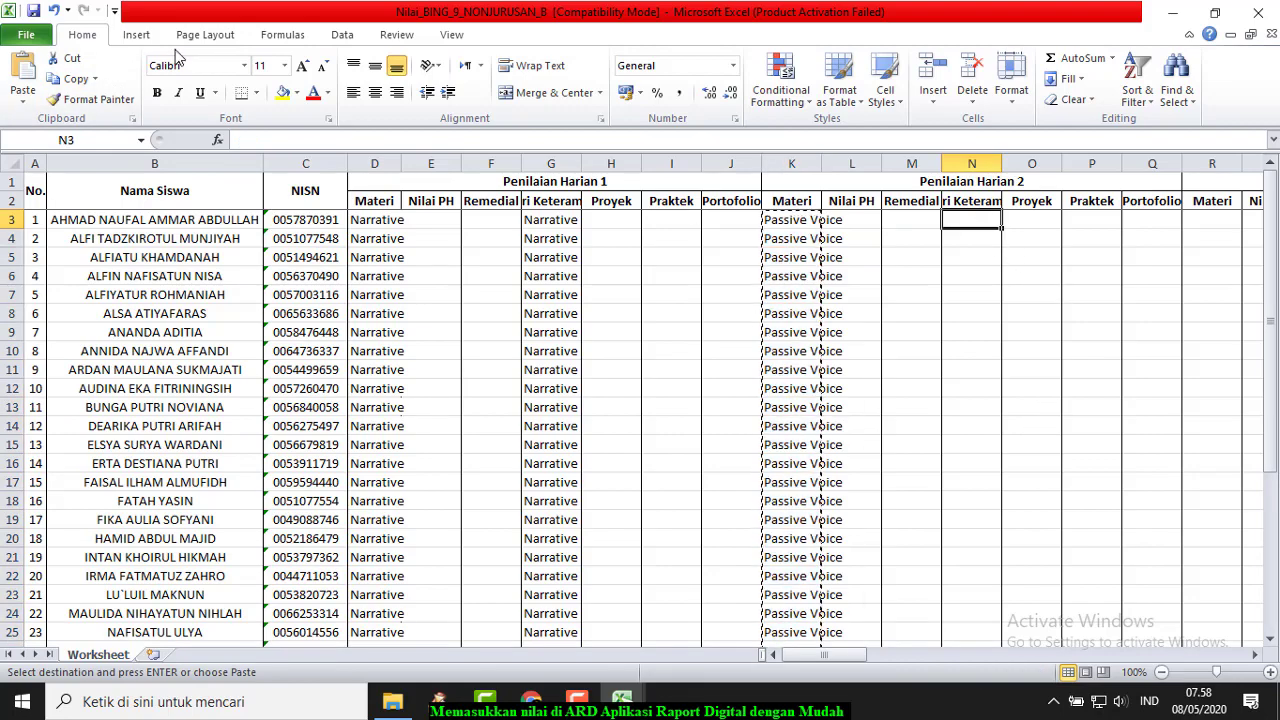
pyautogui.click(22, 72)
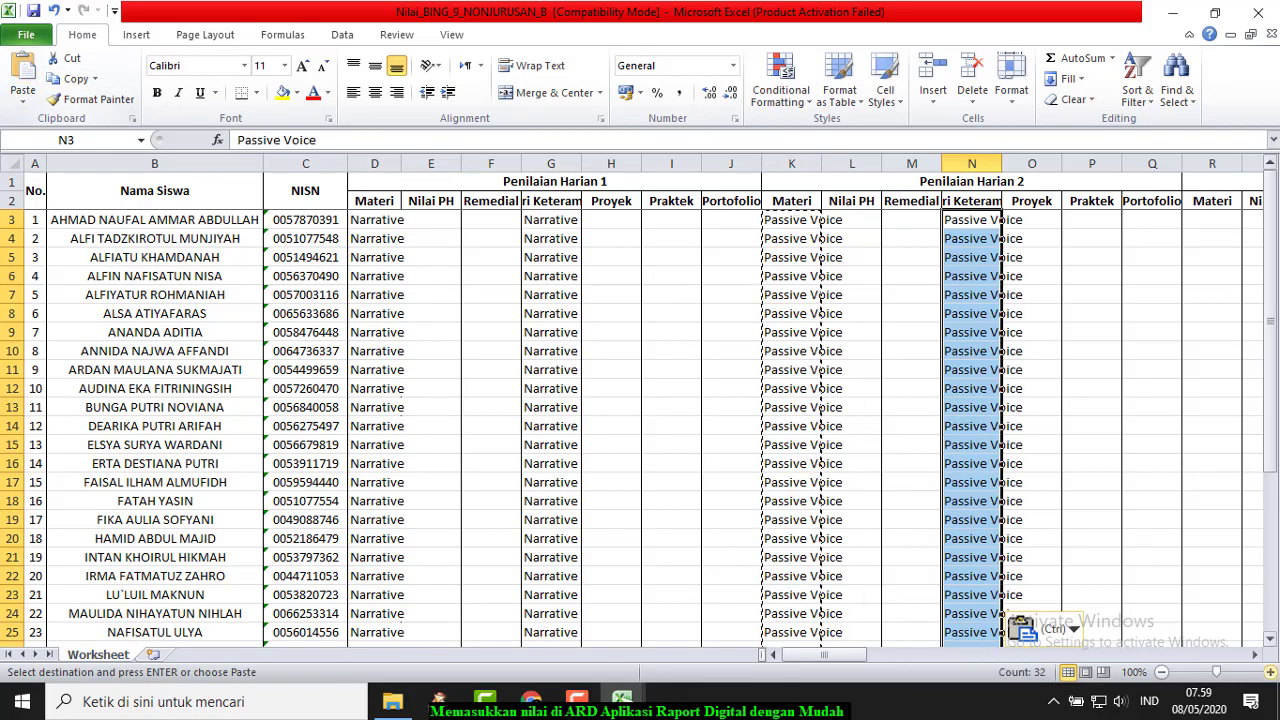
# Step: Copy Descriptive from N37 as a value into R3 and fill it down the Penilaian Harian 3 Materi column to row 34
pyautogui.click(1254, 654)
pyautogui.click(1254, 654)
pyautogui.click(1254, 654)
pyautogui.click(1254, 654)
pyautogui.click(1254, 654)
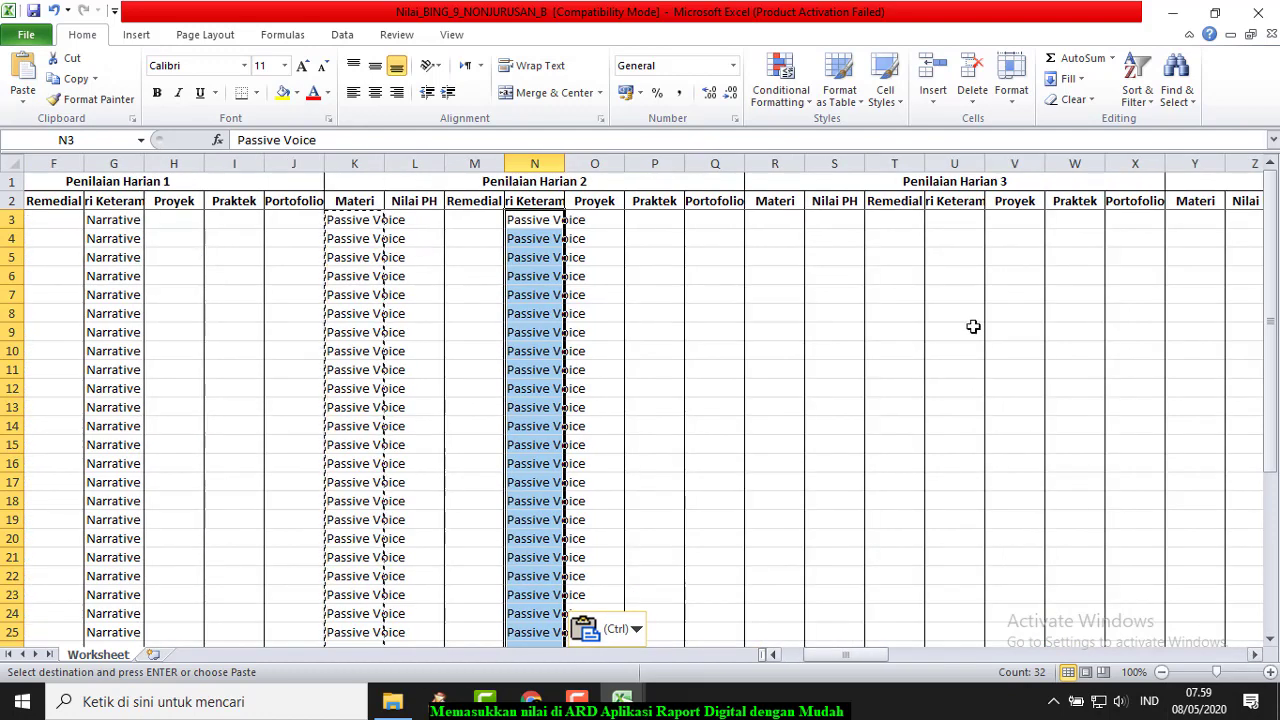
pyautogui.click(790, 225)
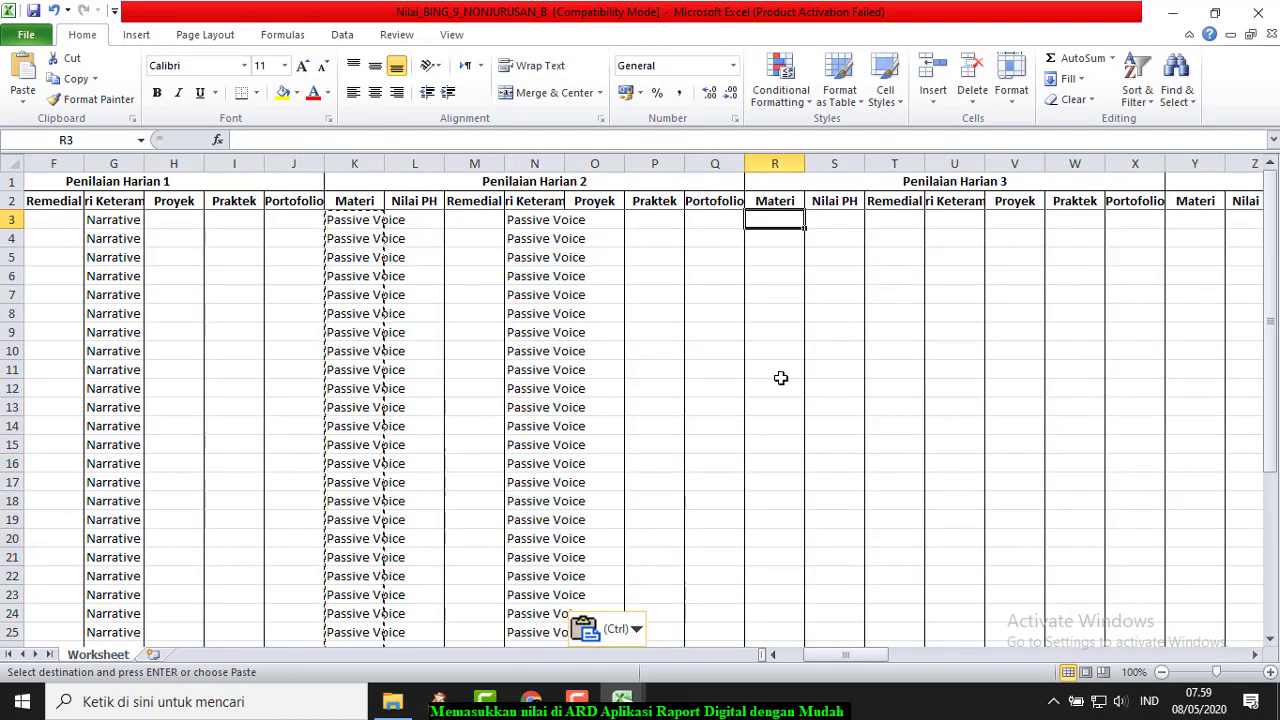
pyautogui.scroll(-7, 778, 372)
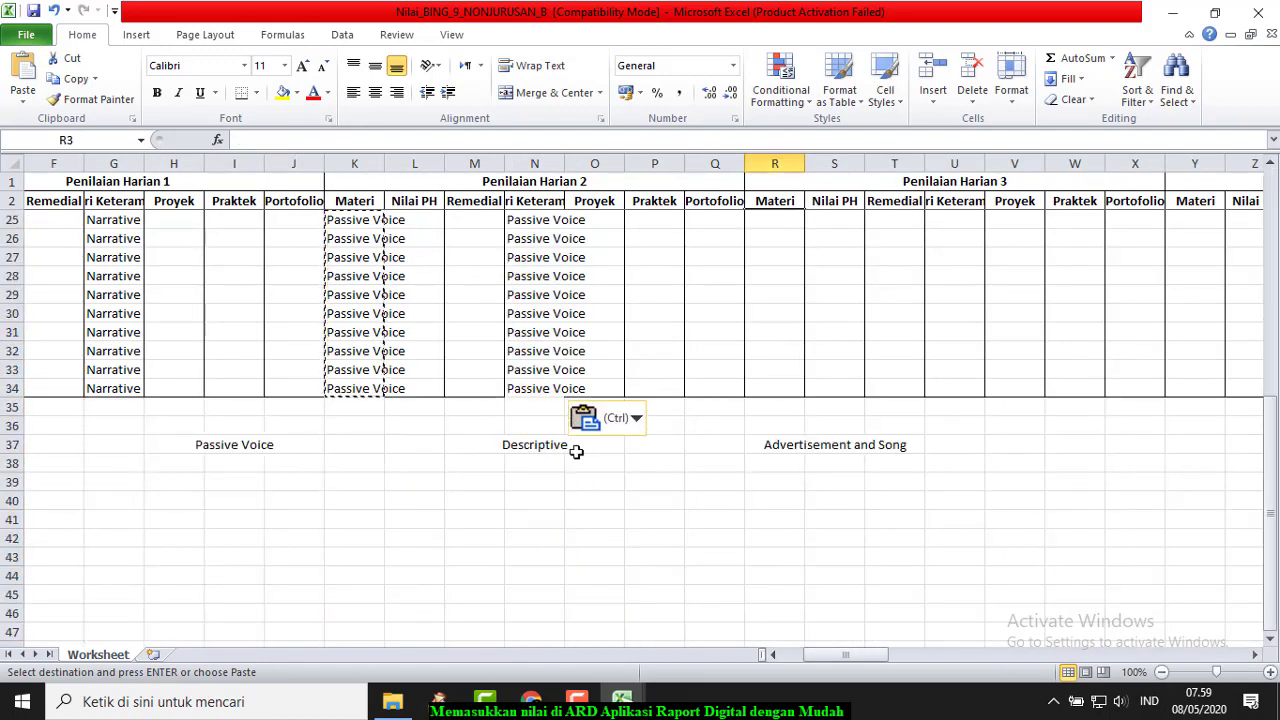
pyautogui.click(541, 445)
pyautogui.click(75, 80)
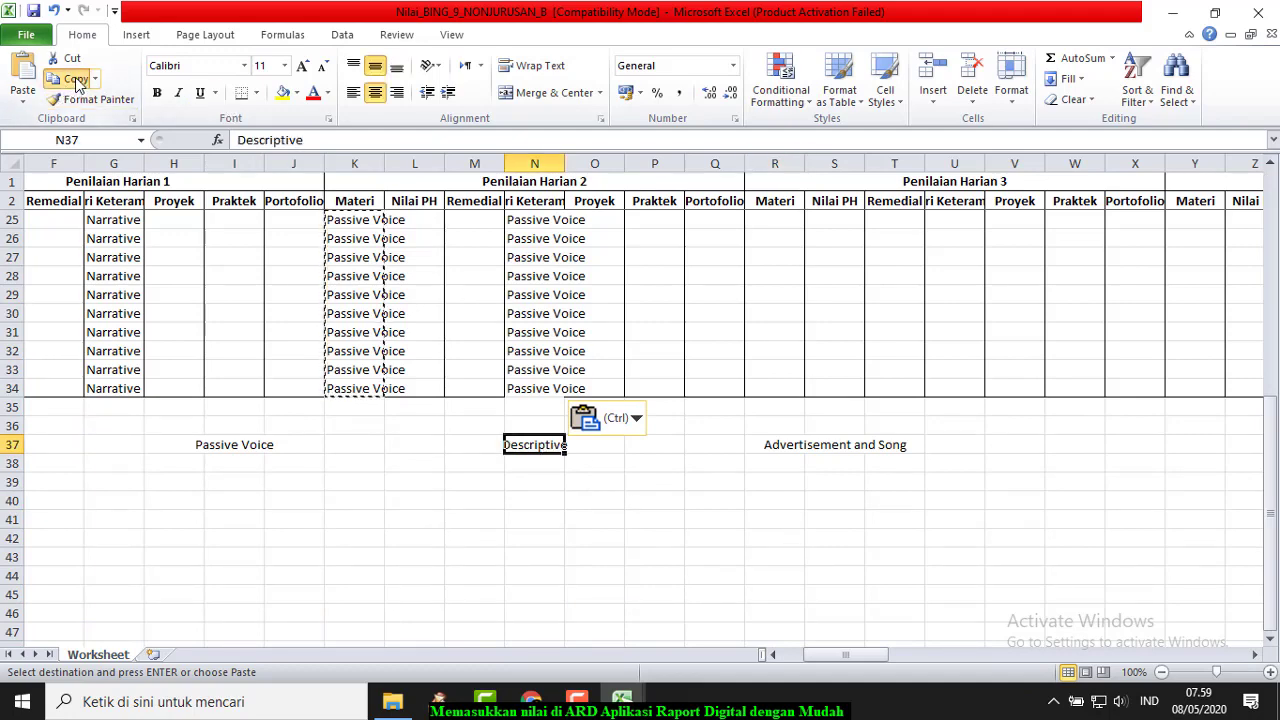
pyautogui.scroll(7, 766, 450)
pyautogui.click(776, 217)
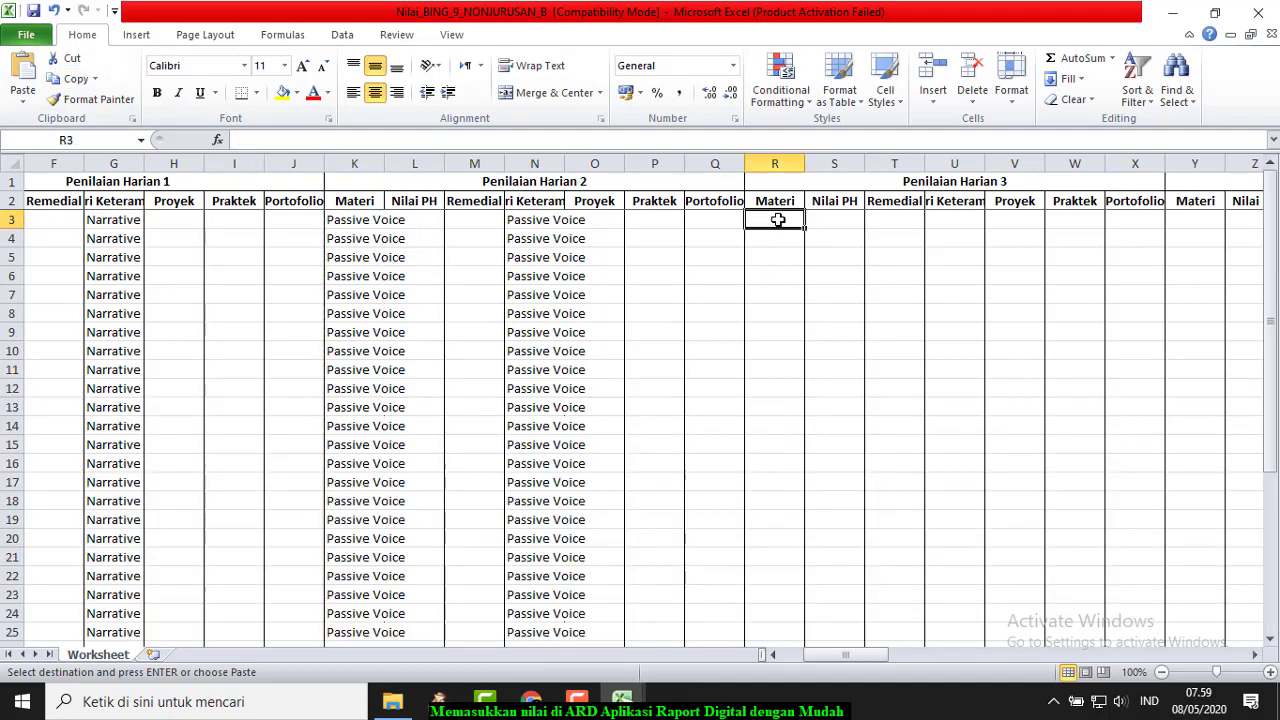
pyautogui.click(23, 100)
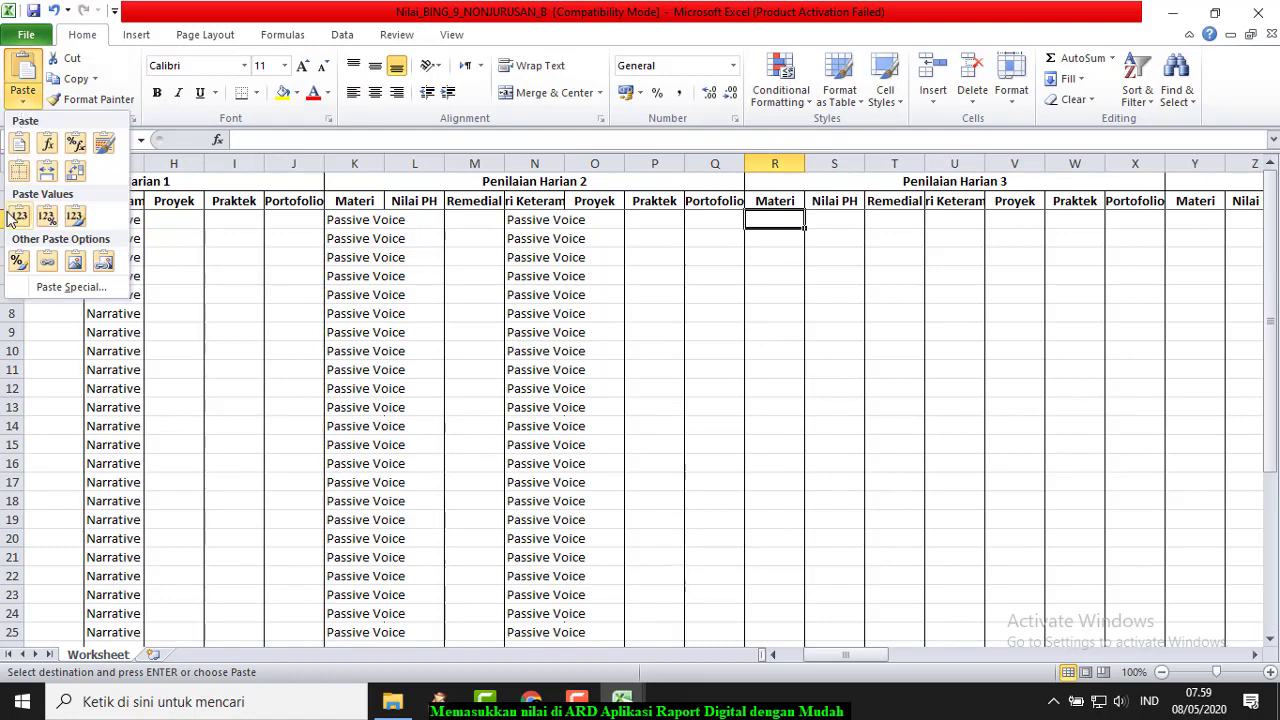
pyautogui.click(19, 216)
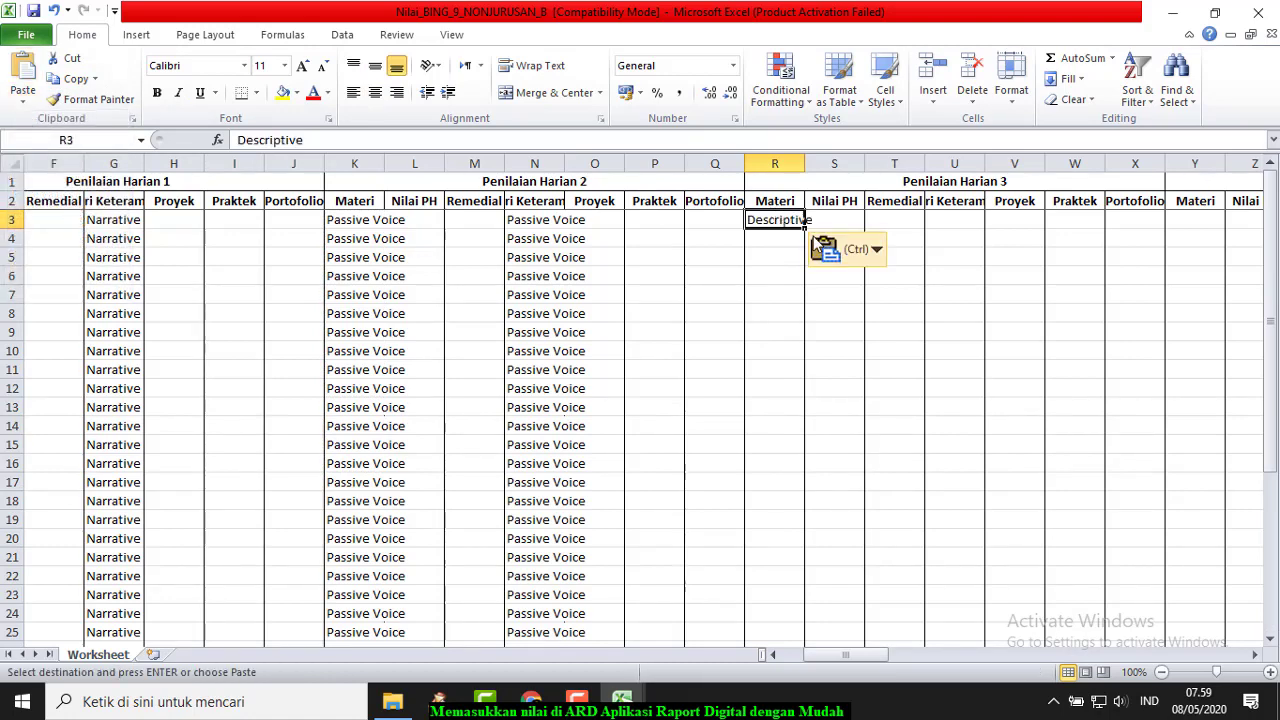
pyautogui.moveTo(805, 227); pyautogui.dragTo(785, 620)
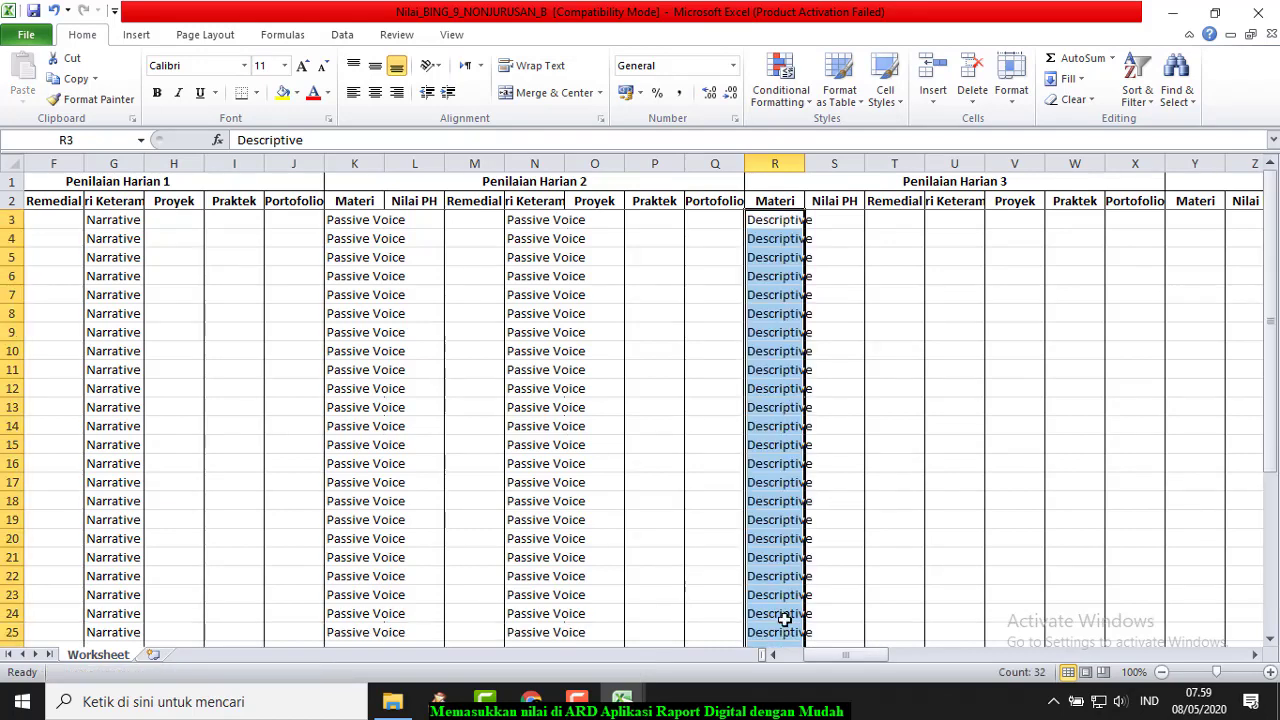
# Step: Copy the filled Descriptive entries into column U of Penilaian Harian 3, starting at U3
pyautogui.click(80, 85)
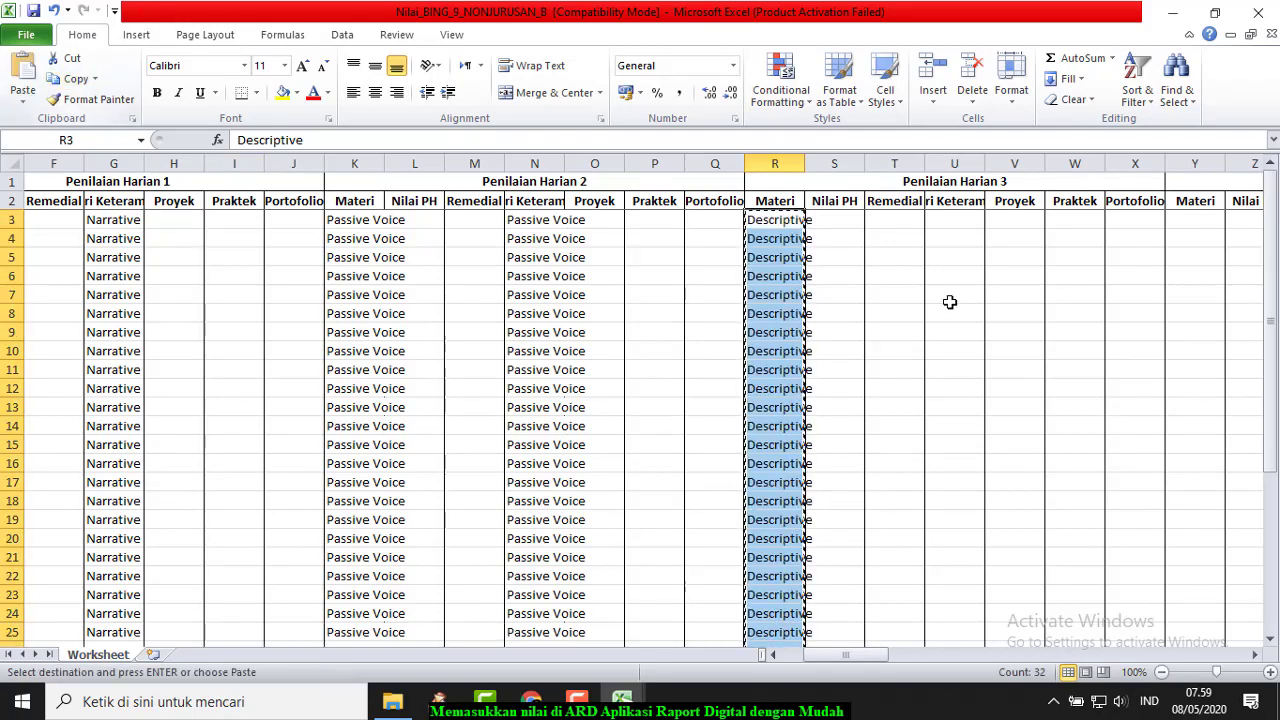
pyautogui.click(954, 219)
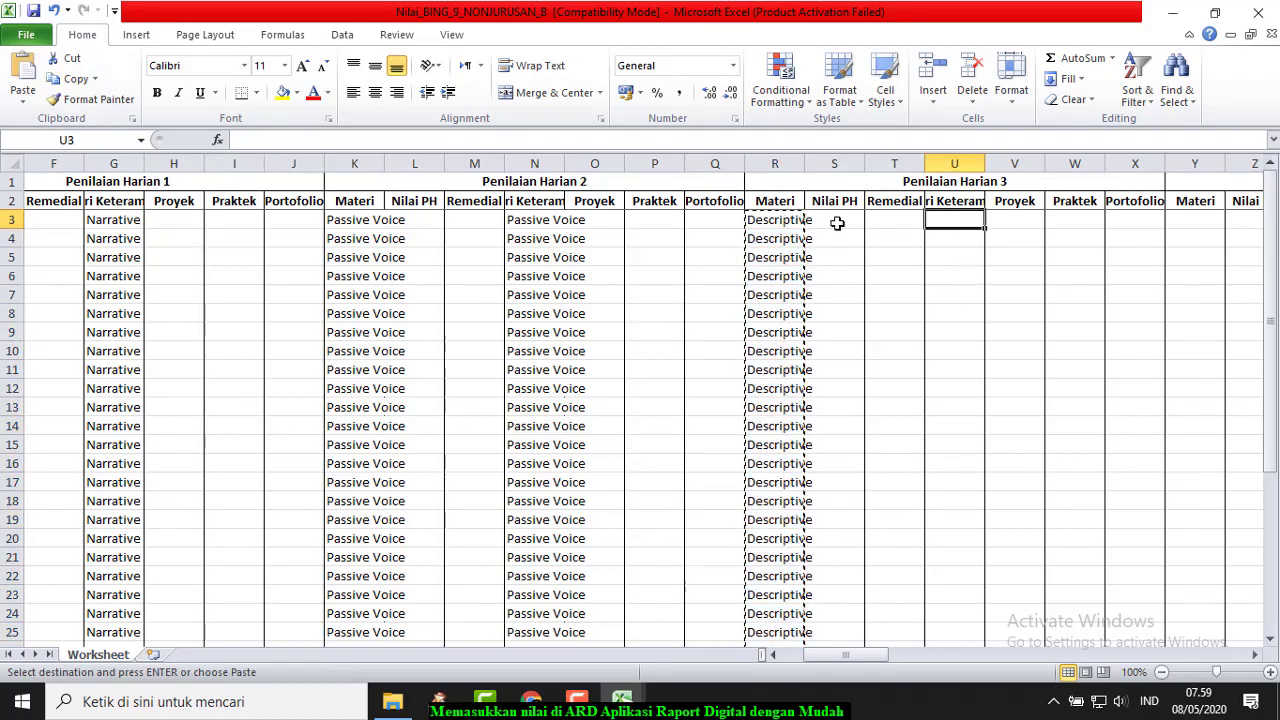
pyautogui.click(22, 72)
# Step: Copy Advertisement and Song from S37 as a value into Y3 and fill it down the Penilaian Harian 4 Materi column to row 34
pyautogui.scroll(-15, 1069, 363)
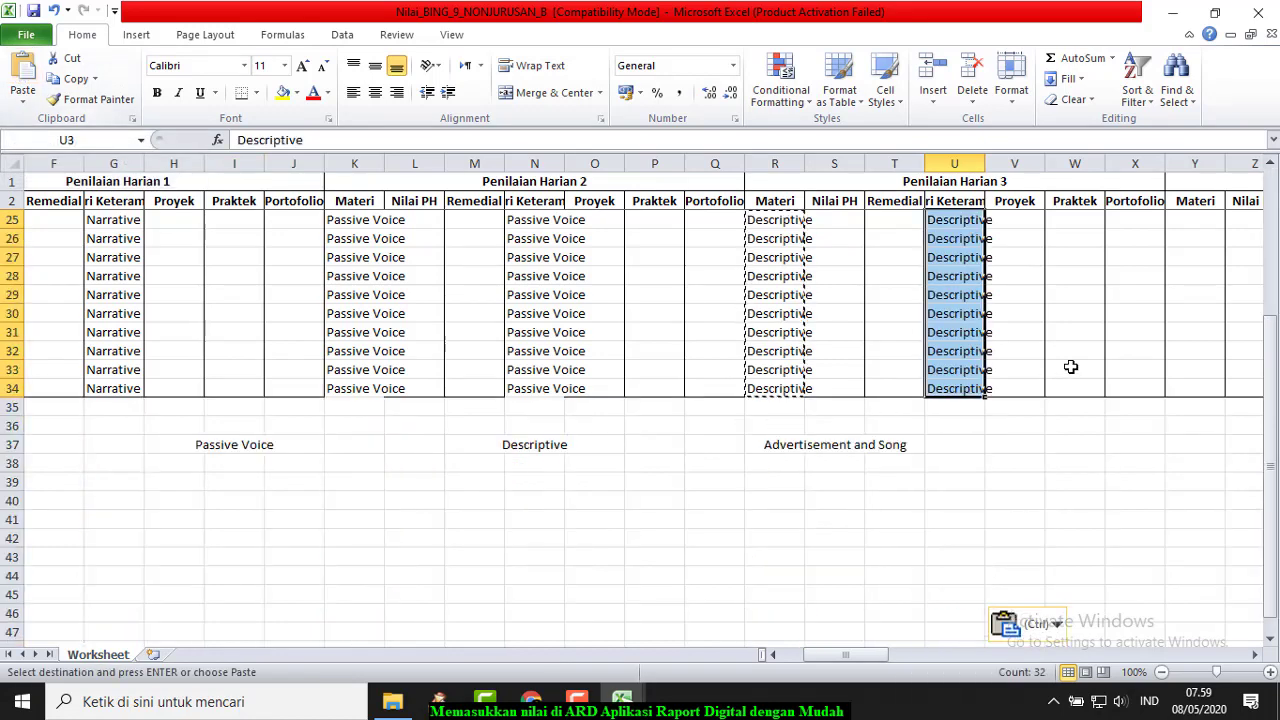
pyautogui.scroll(7, 1069, 363)
pyautogui.click(838, 444)
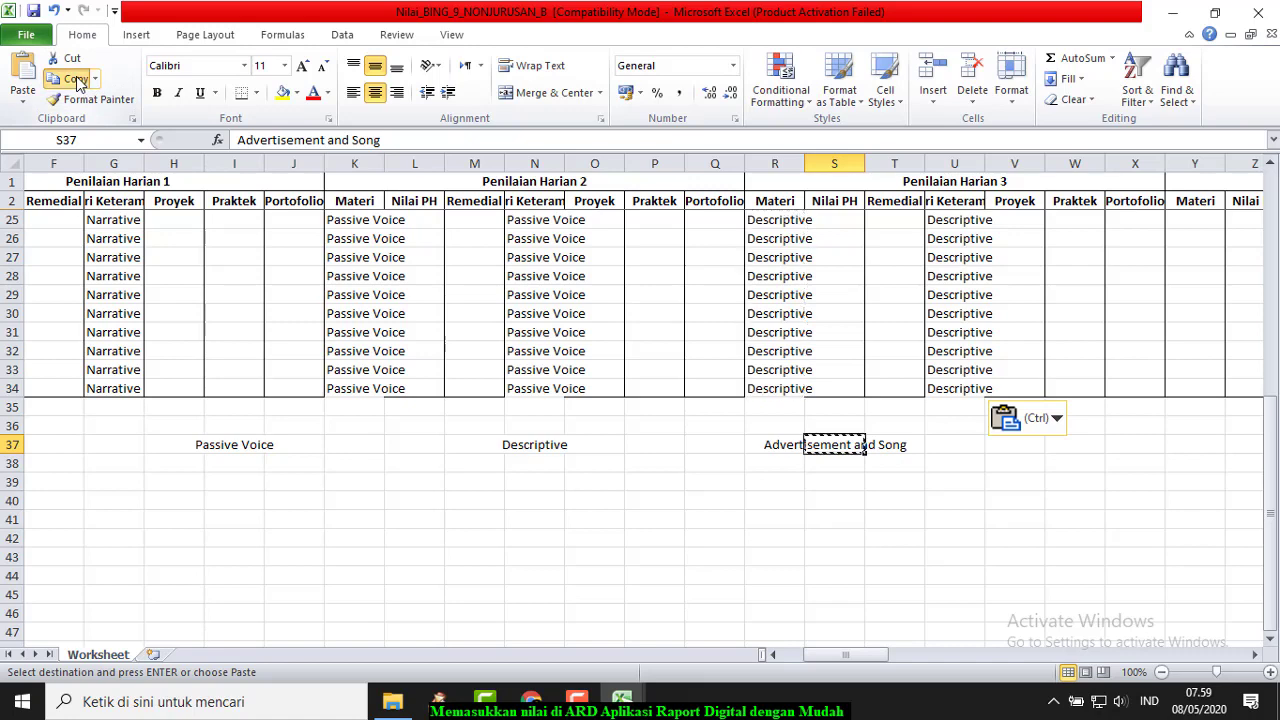
pyautogui.moveTo(853, 657); pyautogui.dragTo(880, 660)
pyautogui.scroll(7, 902, 539)
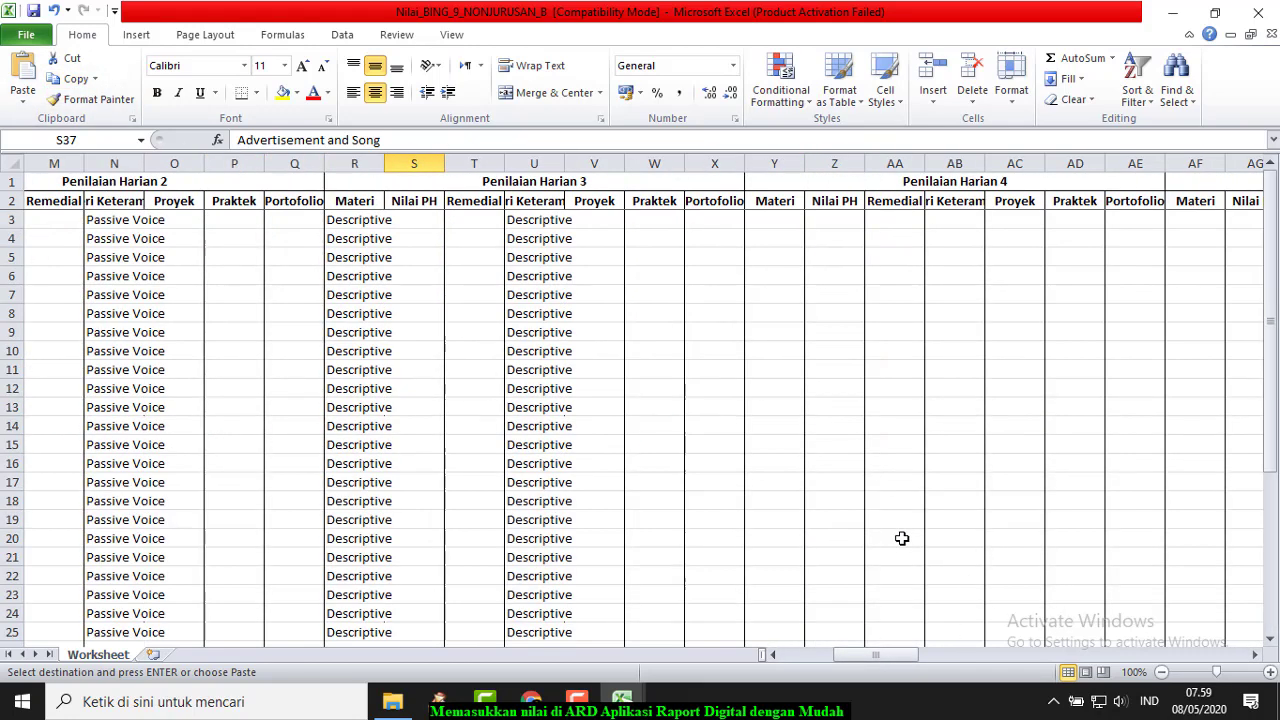
pyautogui.click(774, 216)
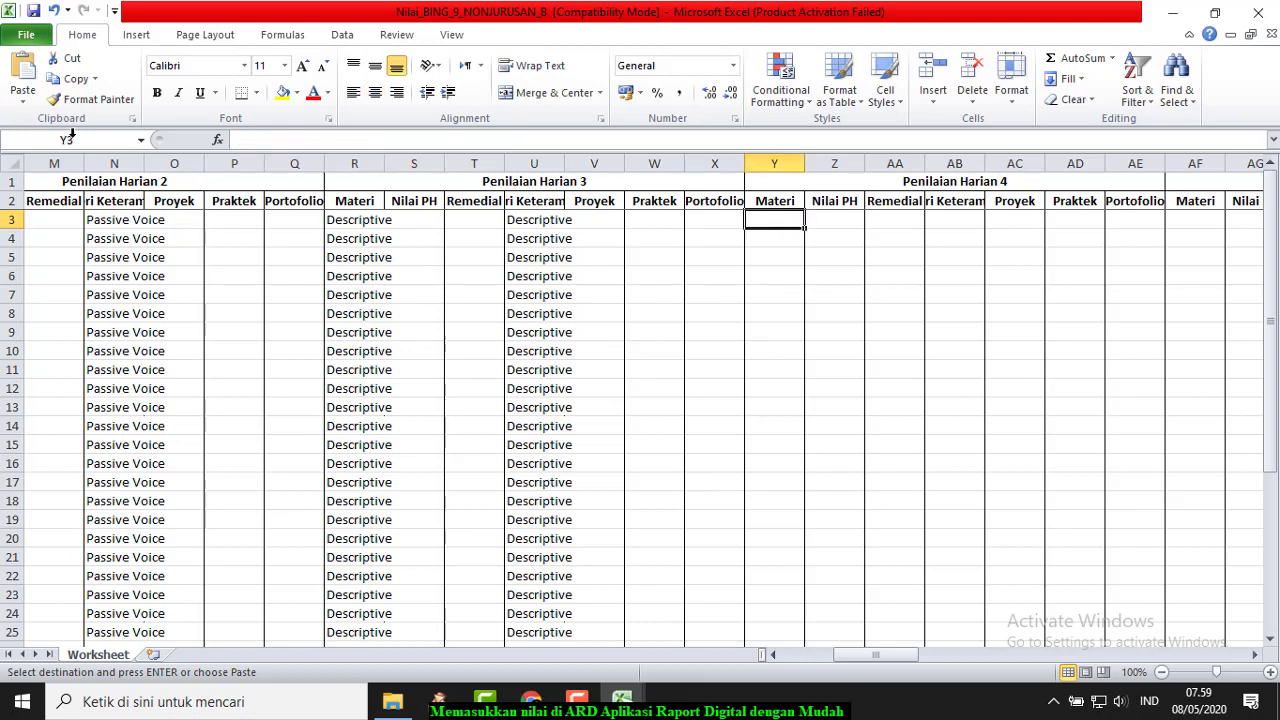
pyautogui.click(24, 107)
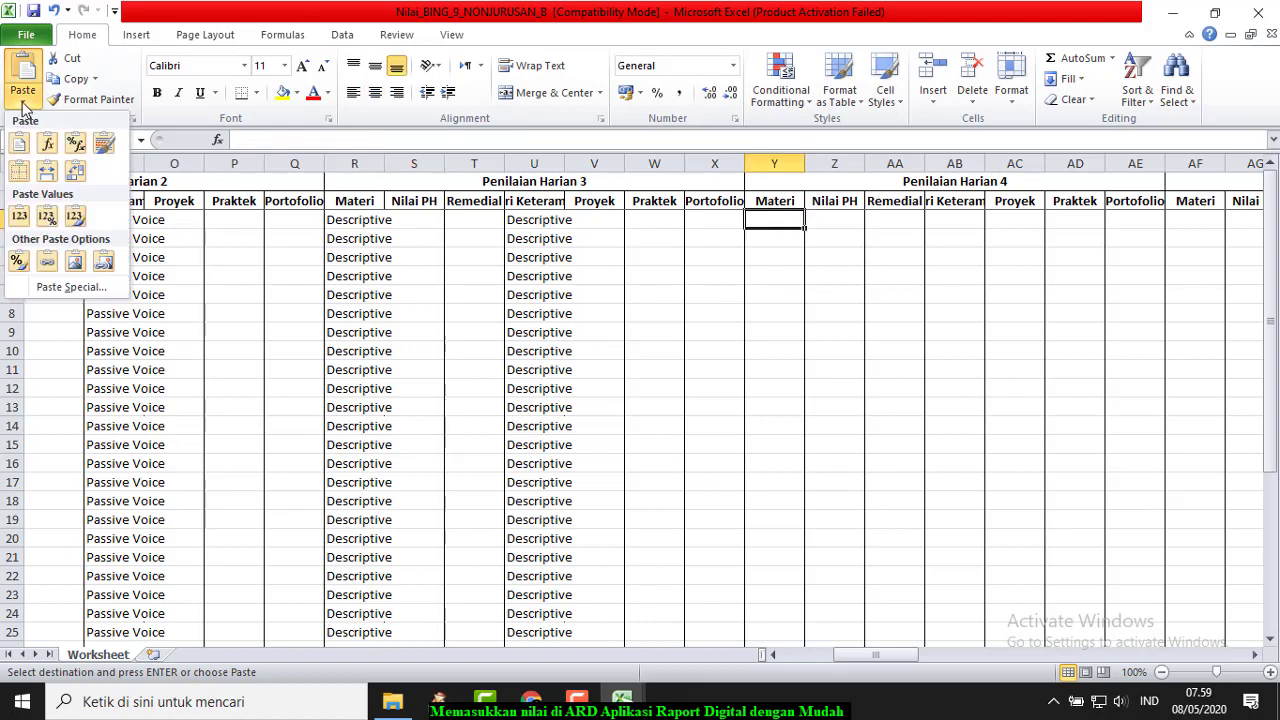
pyautogui.click(19, 220)
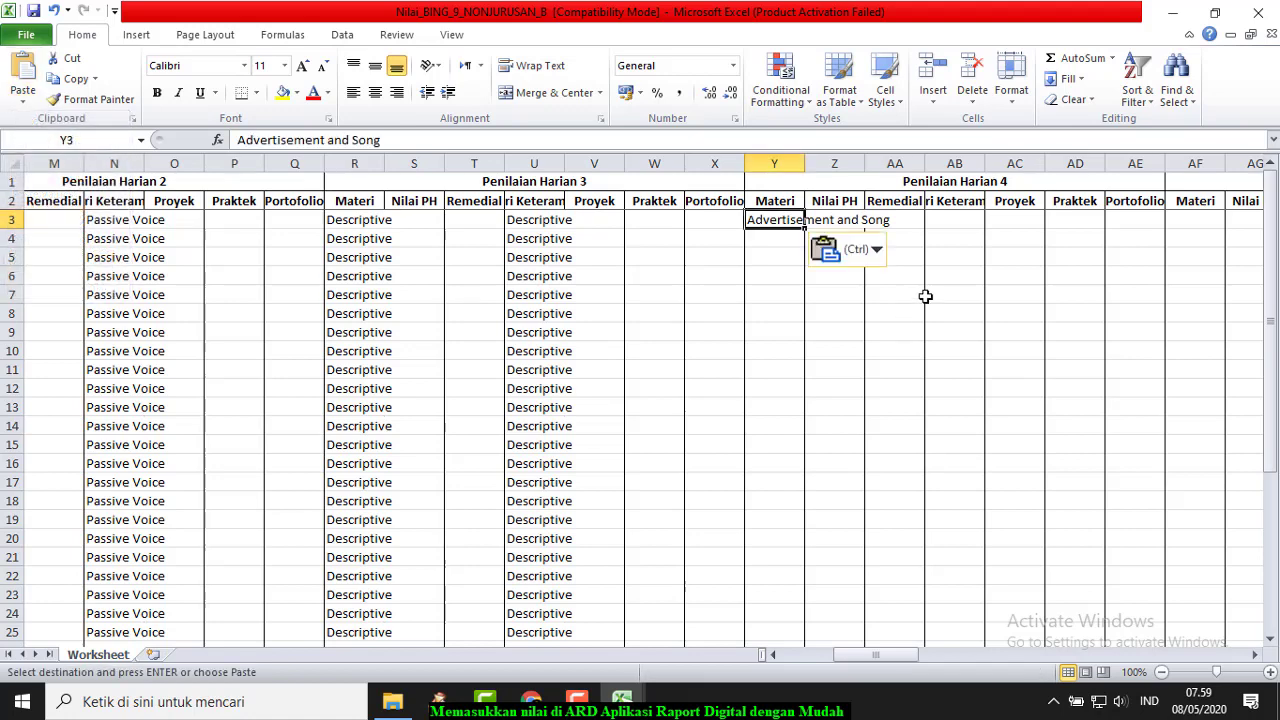
pyautogui.moveTo(806, 226)
pyautogui.mouseDown()
pyautogui.moveTo(833, 691)
pyautogui.moveTo(794, 611)
pyautogui.moveTo(800, 620)
pyautogui.mouseUp()
# Step: Copy the filled Advertisement and Song entries as values into column AB of Penilaian Harian 4, starting at AB3
pyautogui.click(72, 79)
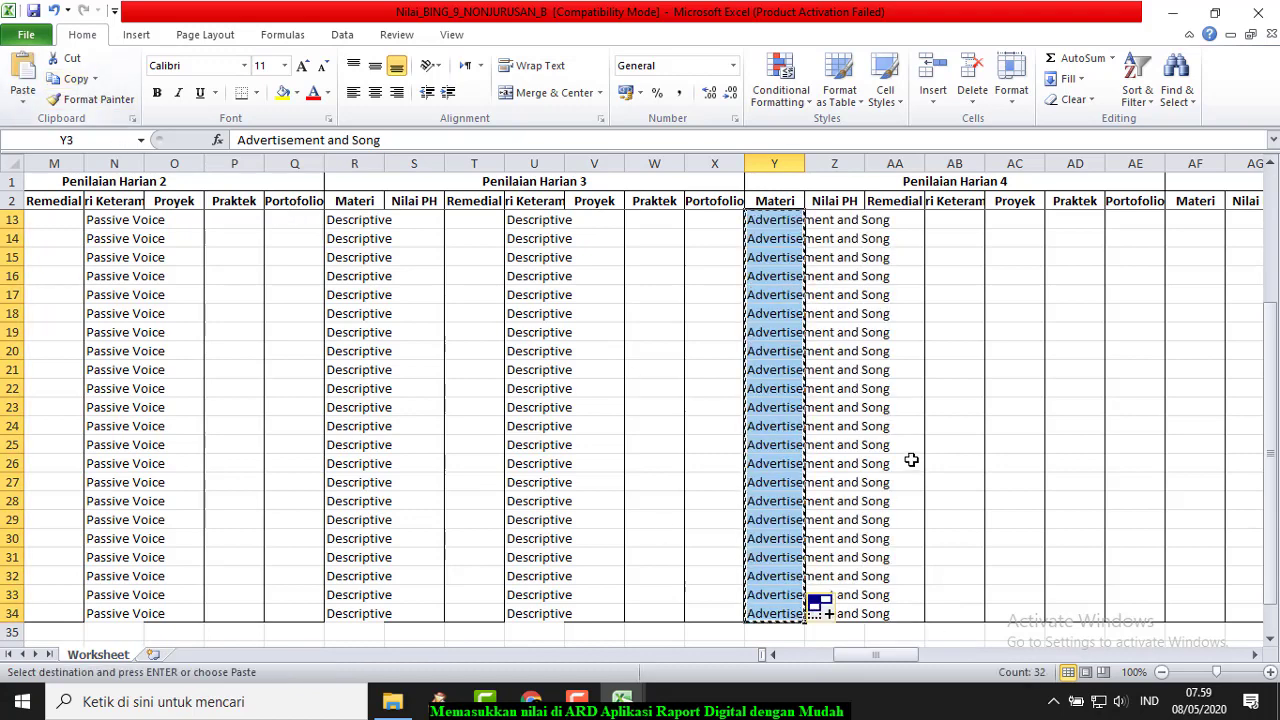
pyautogui.scroll(4, 910, 450)
pyautogui.click(954, 220)
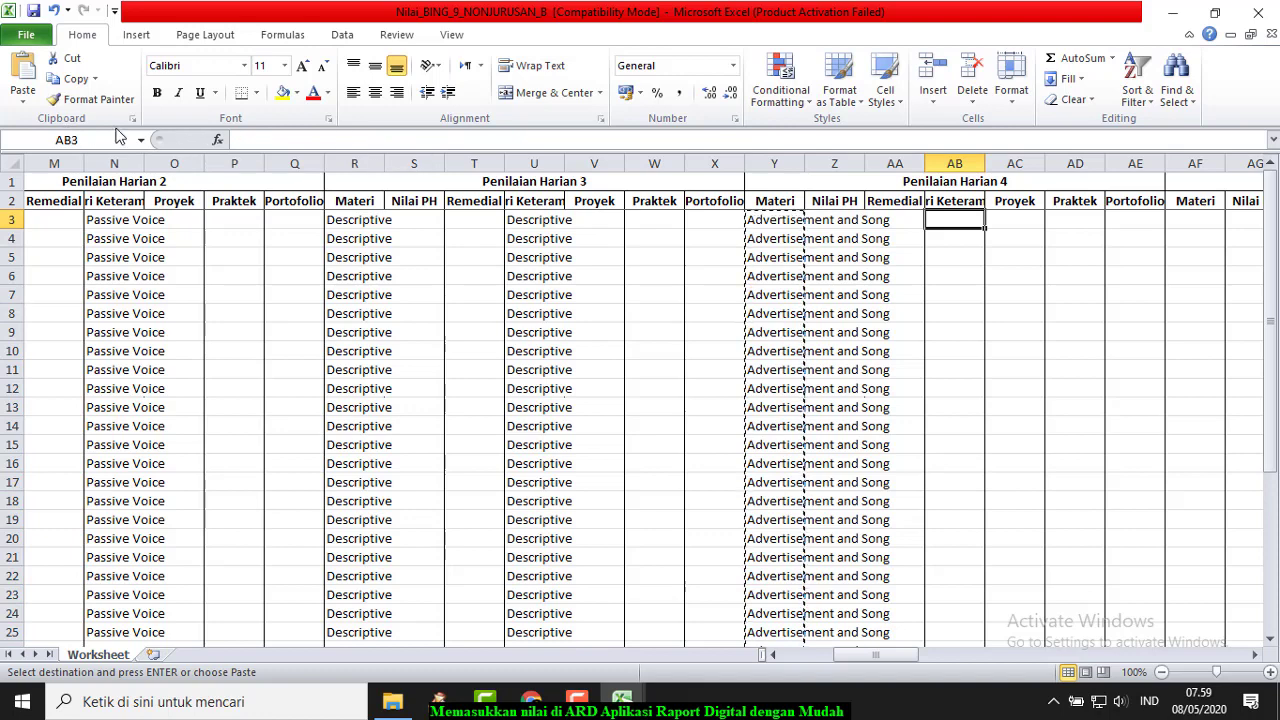
pyautogui.click(25, 104)
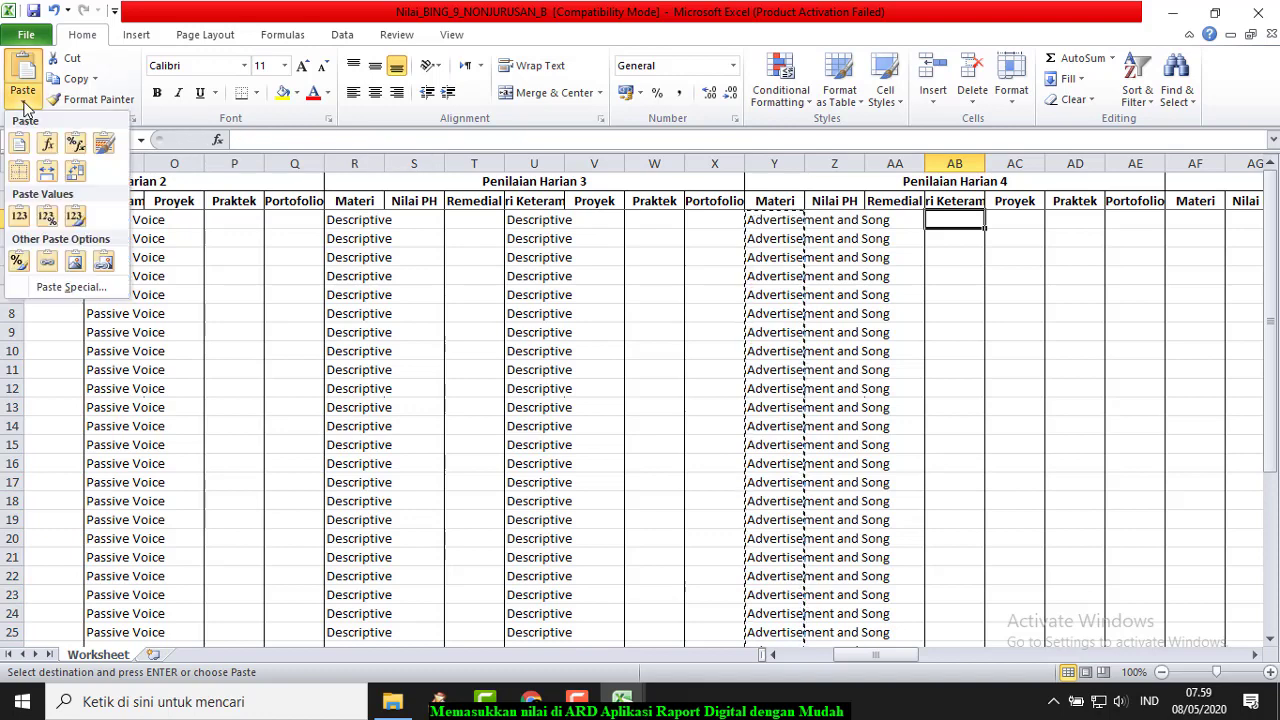
pyautogui.click(18, 217)
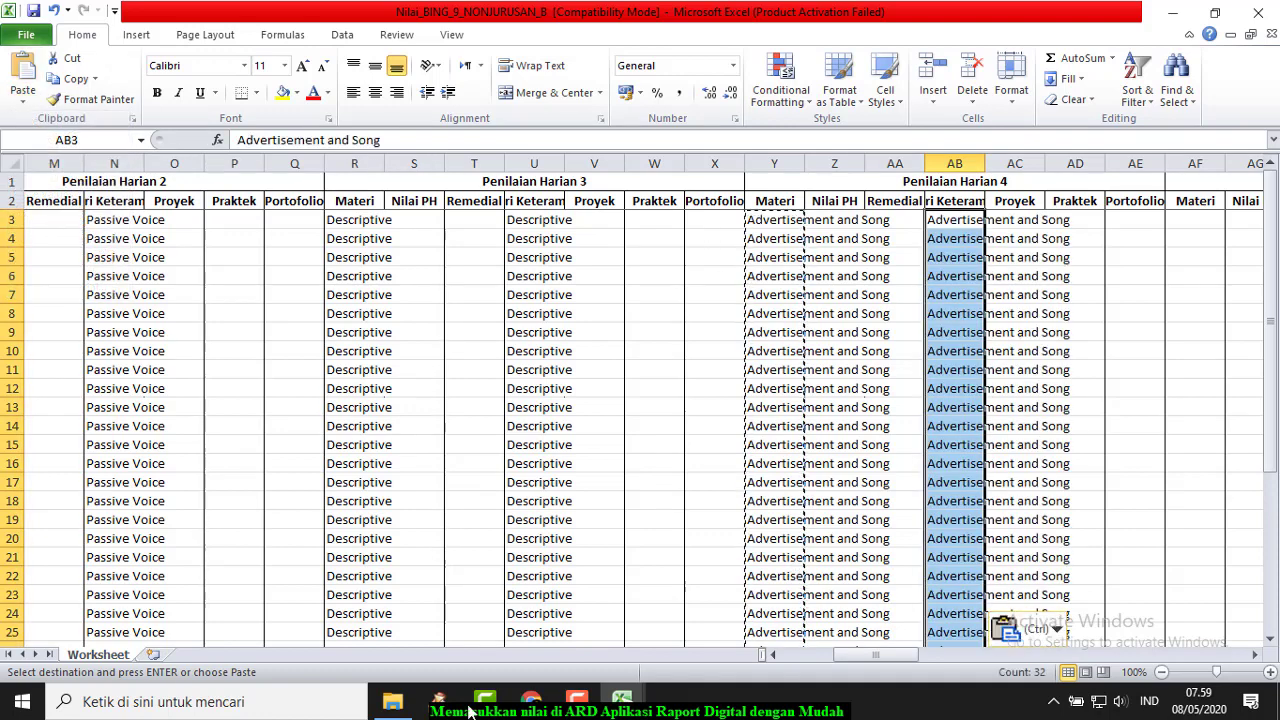
# Step: Switch to the workbook Bahasa Inggris 9a, 9b, 9c dan 9d and copy the Narrative PH grades in G12:G43 of Kls 9b
pyautogui.moveTo(619, 712)
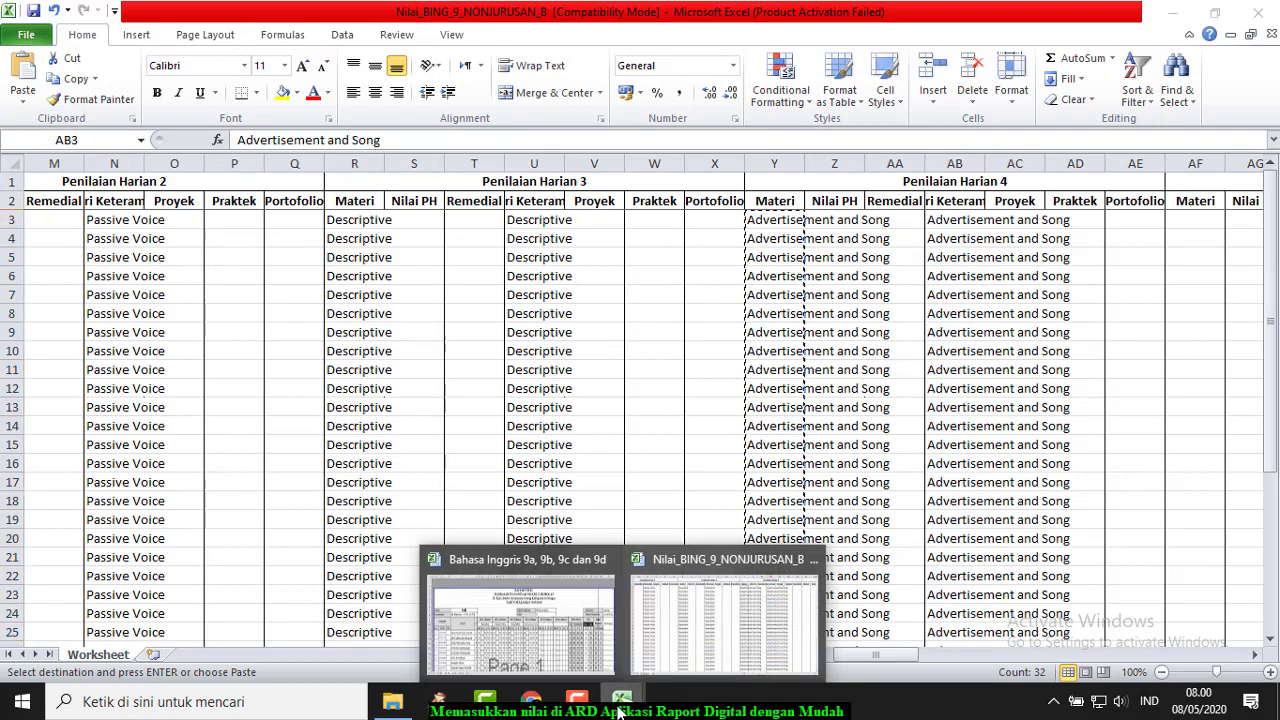
pyautogui.click(487, 653)
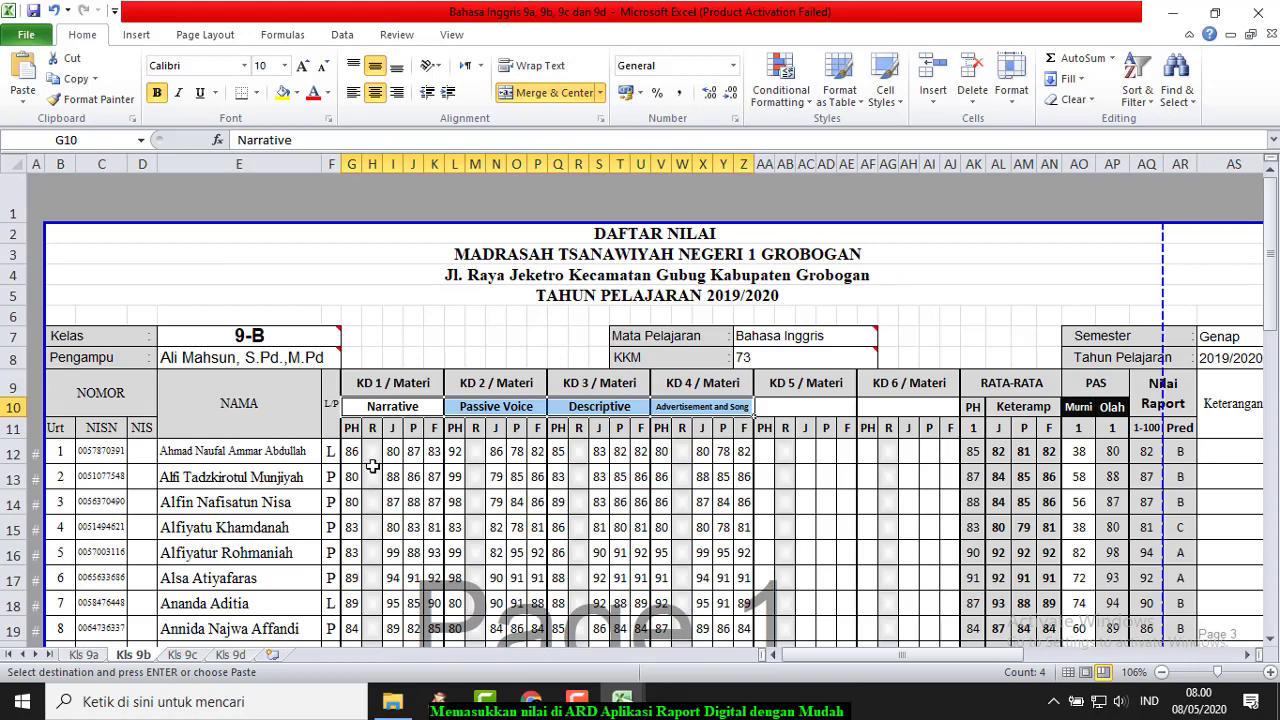
pyautogui.moveTo(354, 450); pyautogui.dragTo(352, 572)
pyautogui.scroll(9, 352, 575)
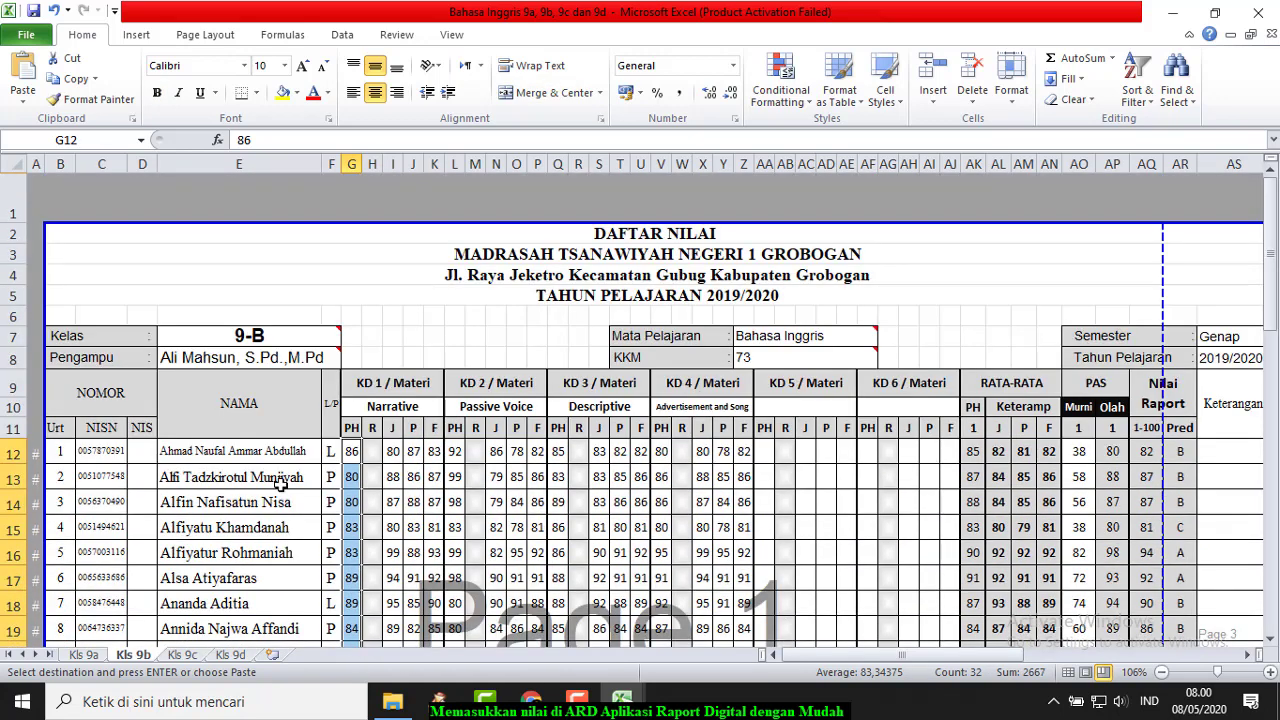
pyautogui.click(72, 79)
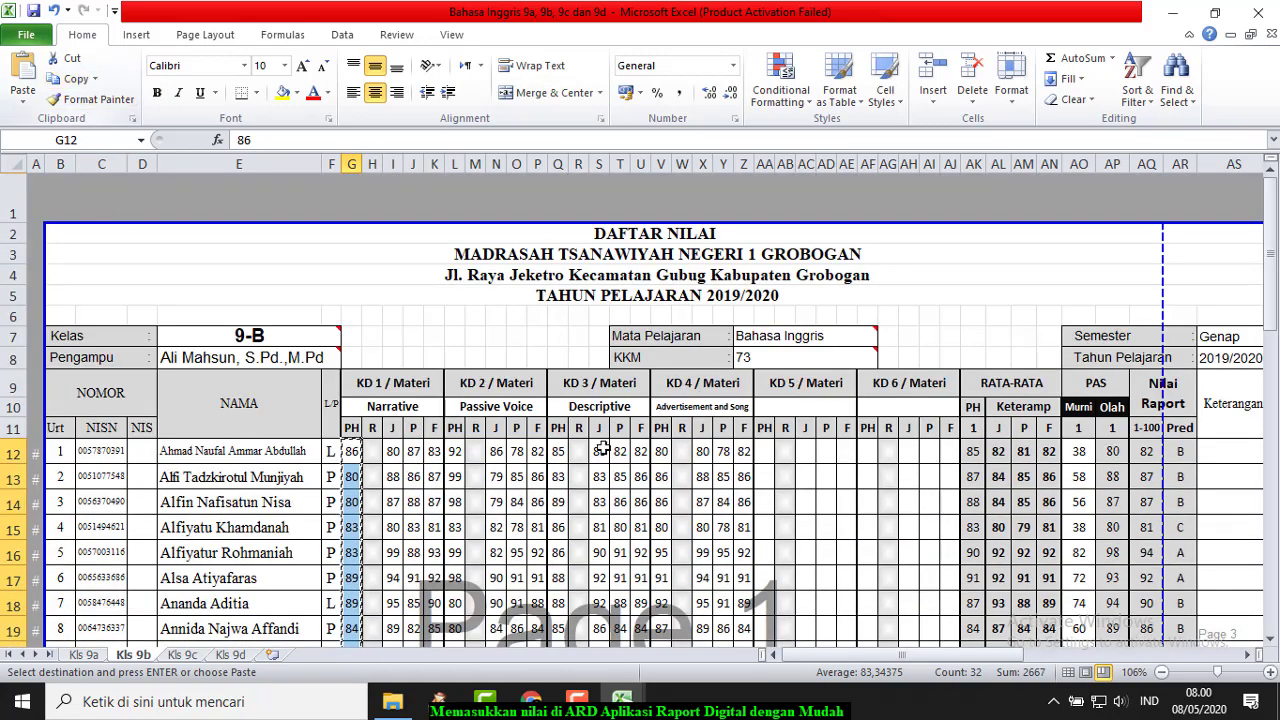
# Step: Paste the copied Narrative PH grades as values into the template's Penilaian Harian 1 Nilai PH column, starting at E3
pyautogui.moveTo(624, 712)
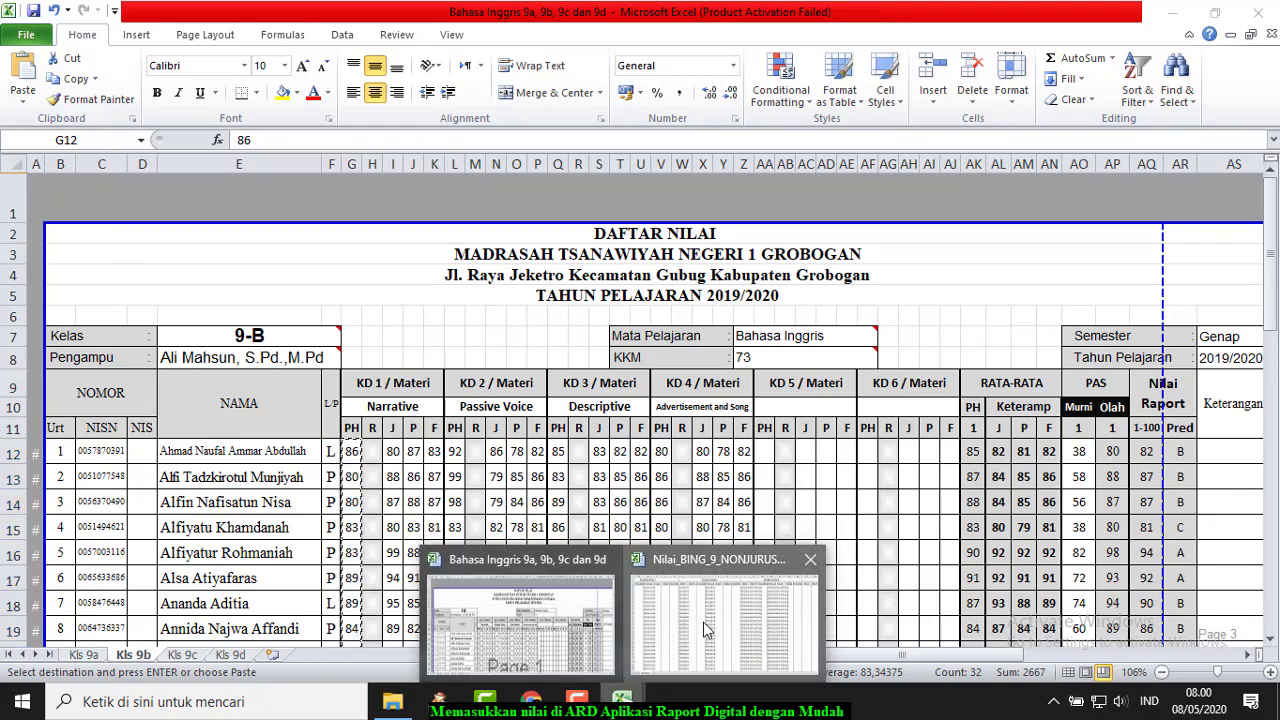
pyautogui.click(670, 655)
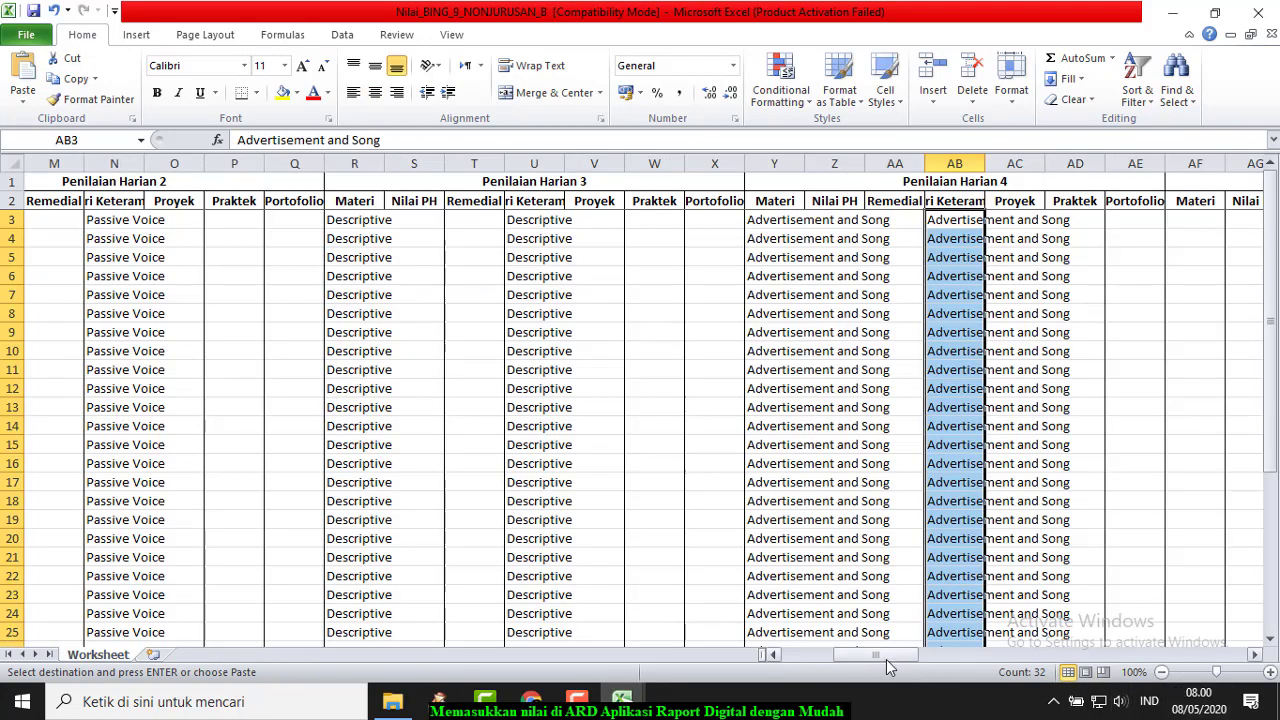
pyautogui.moveTo(887, 668); pyautogui.dragTo(826, 668)
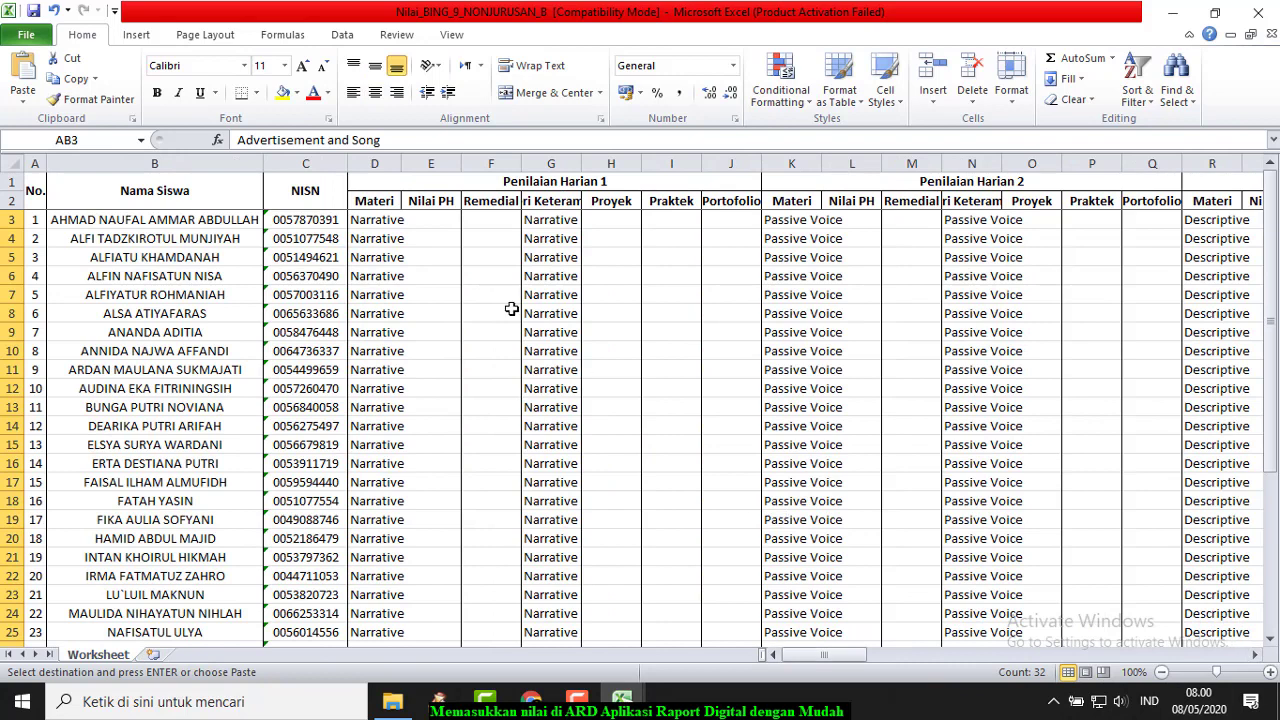
pyautogui.click(431, 219)
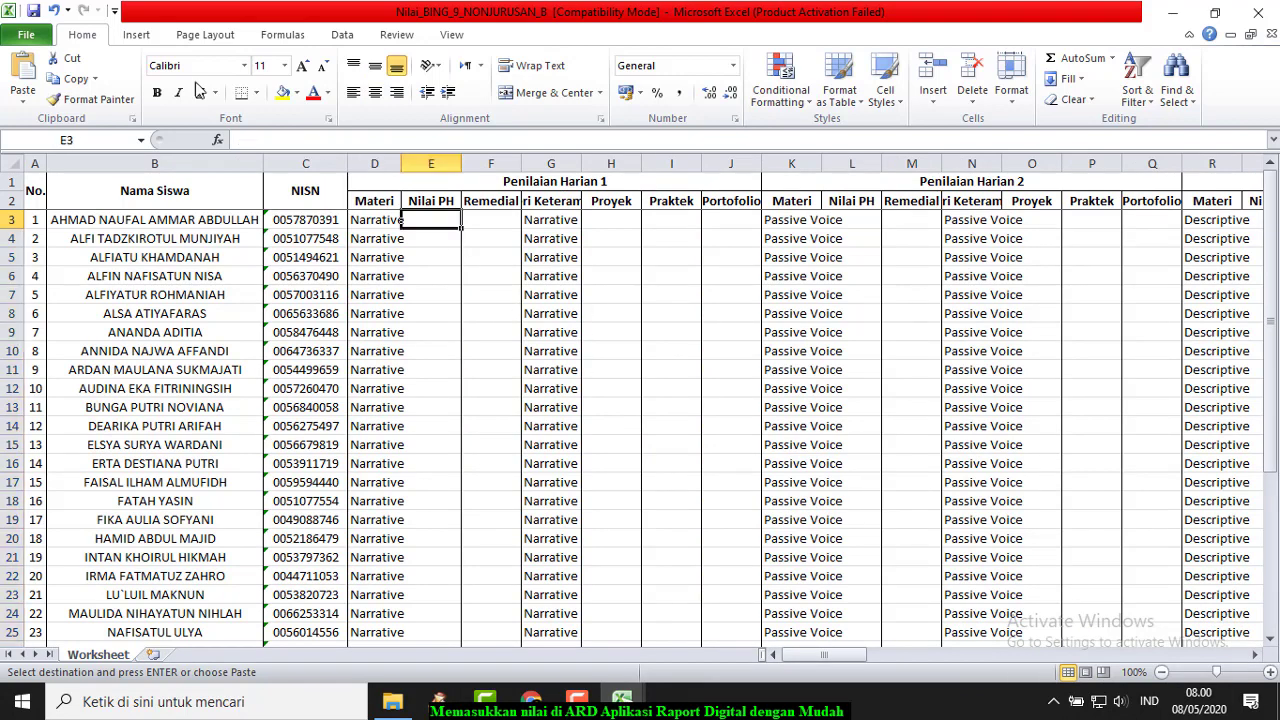
pyautogui.click(16, 102)
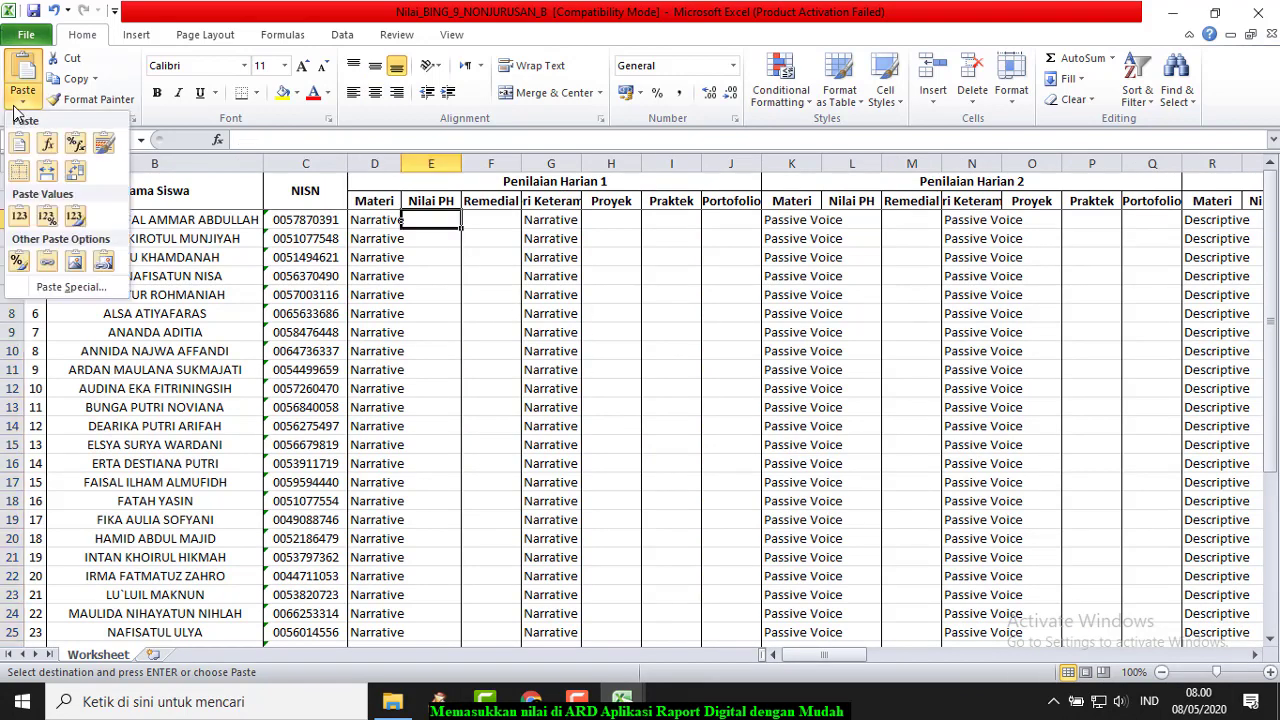
pyautogui.click(18, 217)
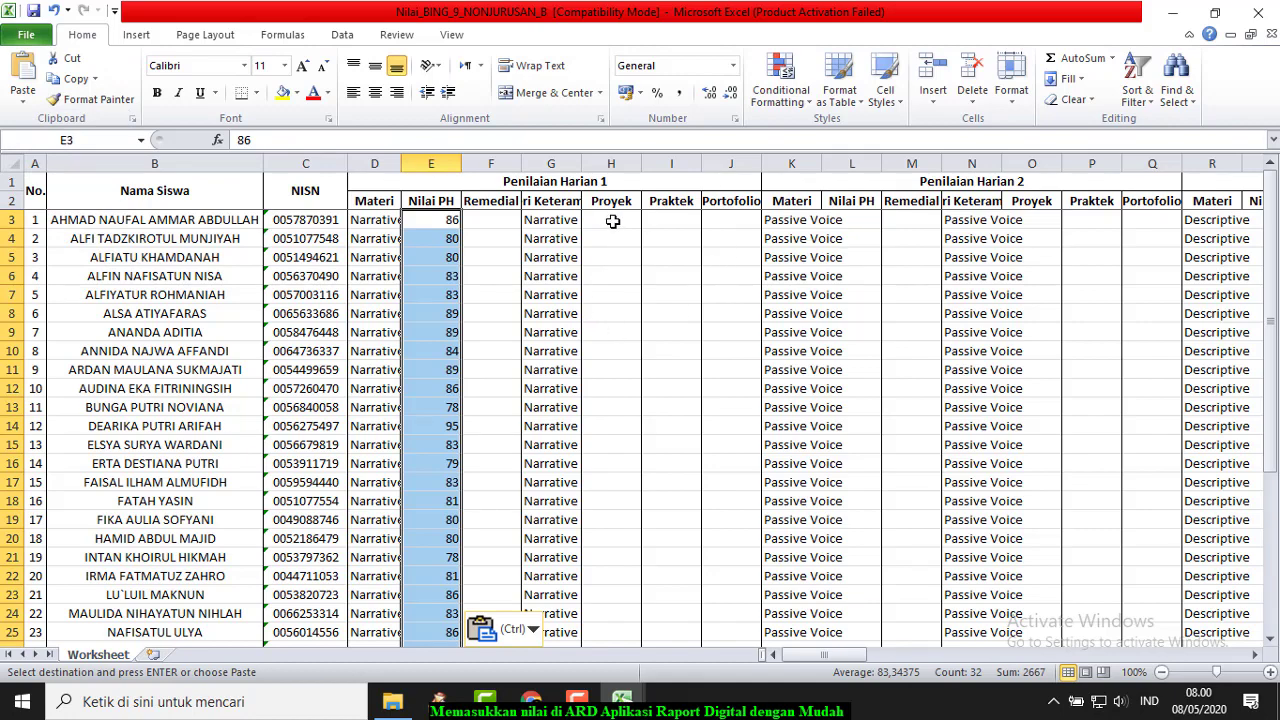
pyautogui.scroll(-9, 428, 407)
pyautogui.scroll(9, 430, 403)
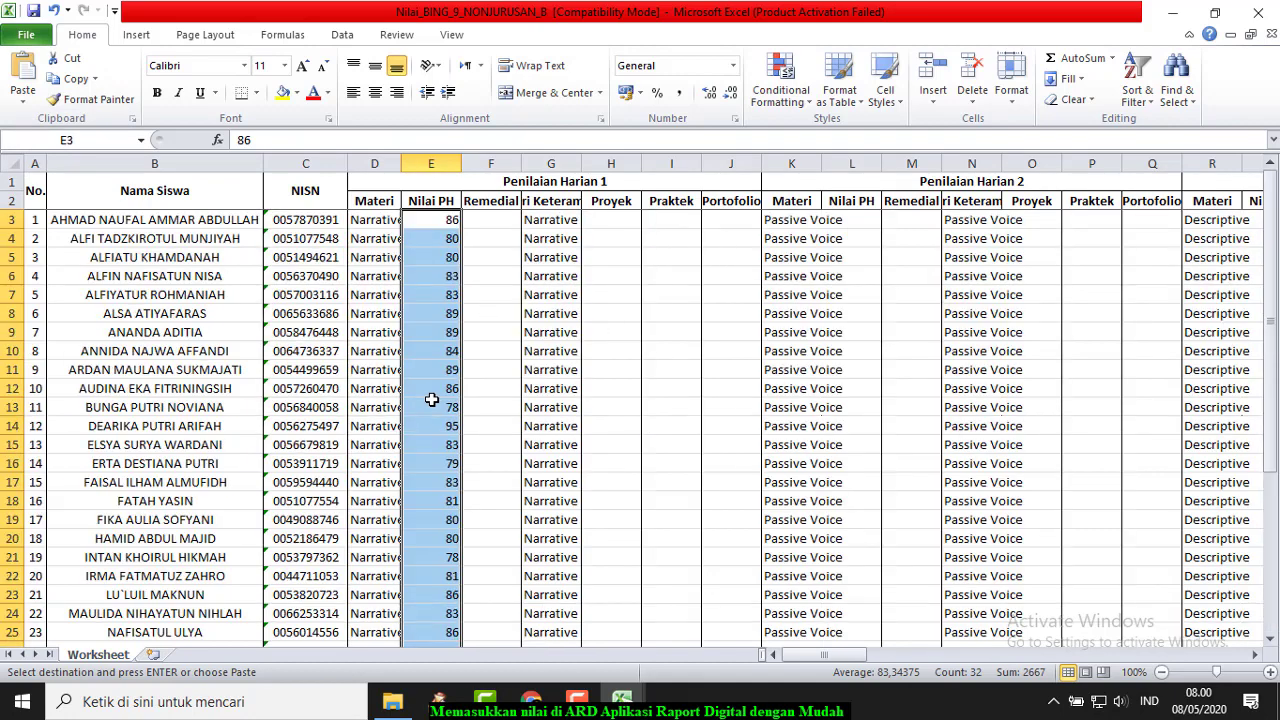
# Step: Copy the Narrative J, P and F grades in I12:K43 of Kls 9b as values into Penilaian Harian 1 Proyek, Praktek and Portofolio, starting at H3
pyautogui.click(624, 216)
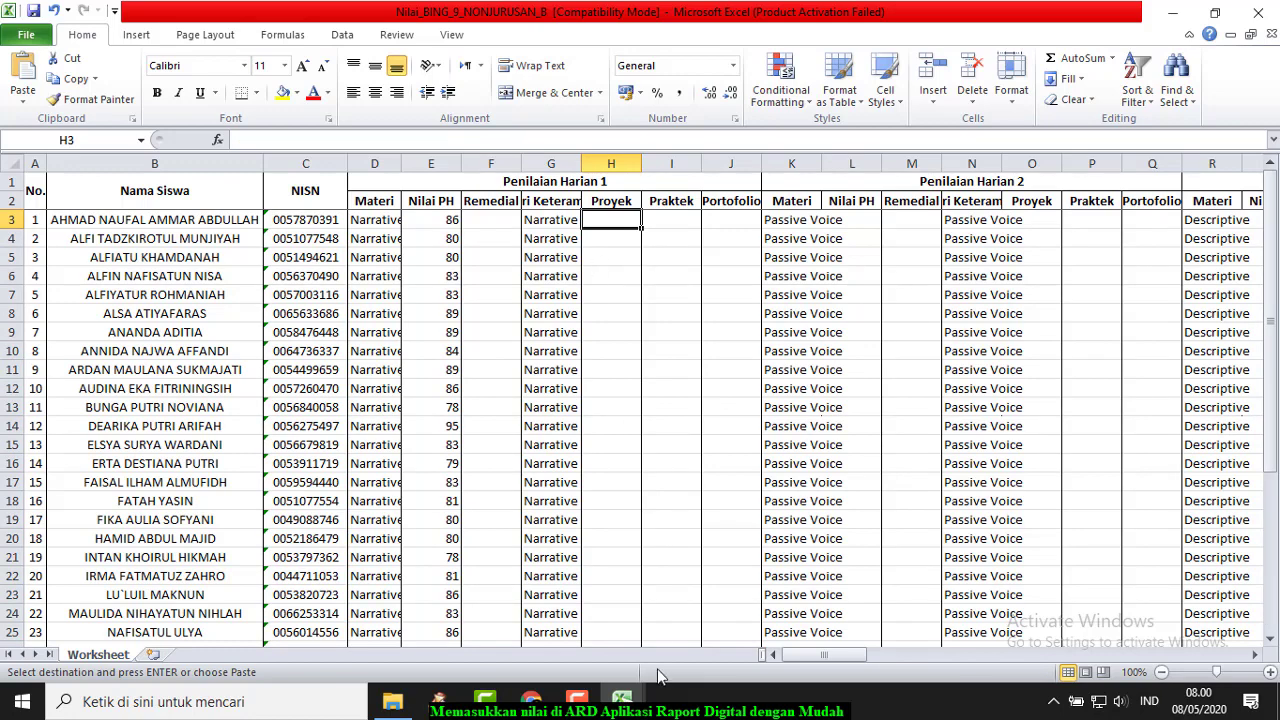
pyautogui.moveTo(620, 700)
pyautogui.click(540, 635)
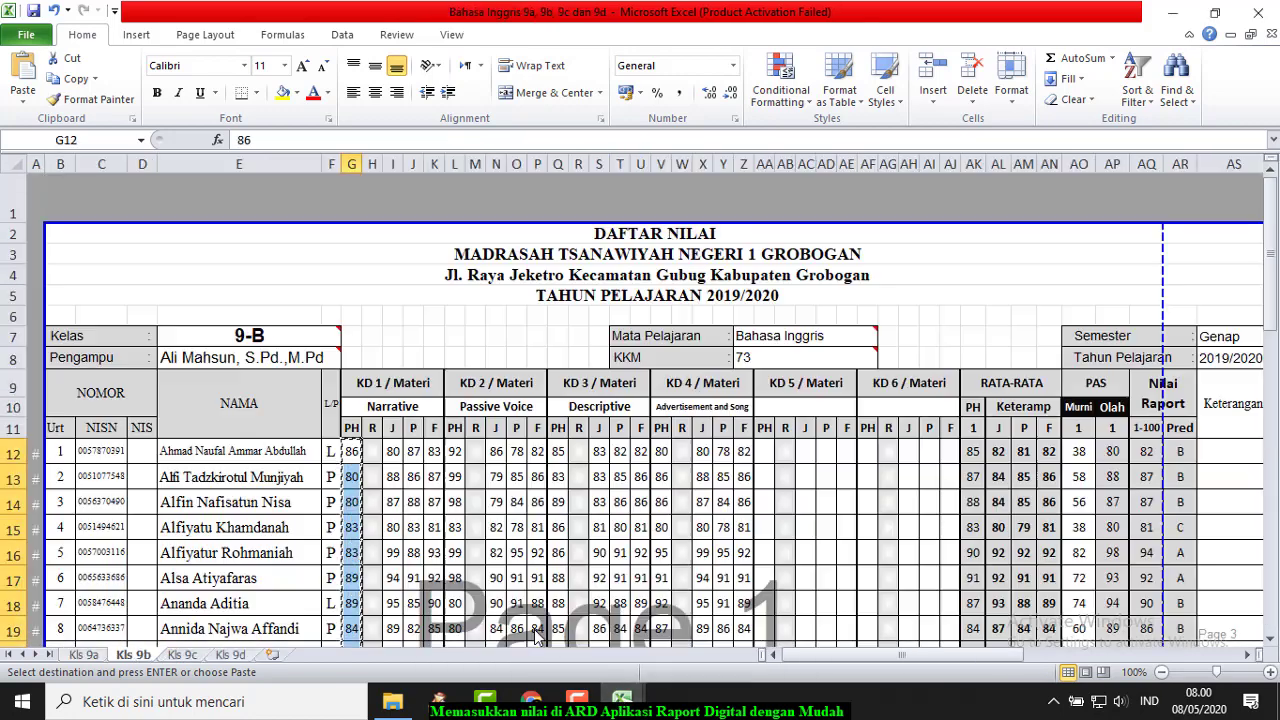
pyautogui.moveTo(393, 451); pyautogui.dragTo(423, 443)
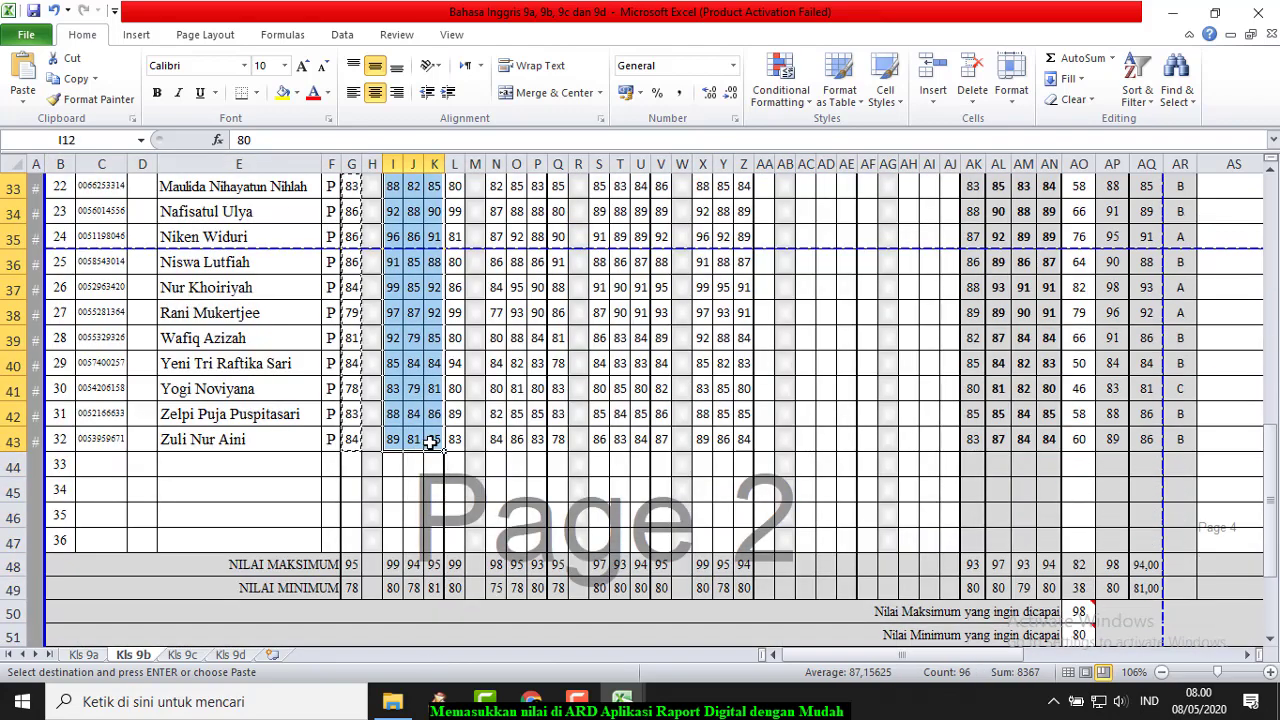
pyautogui.scroll(10, 500, 420)
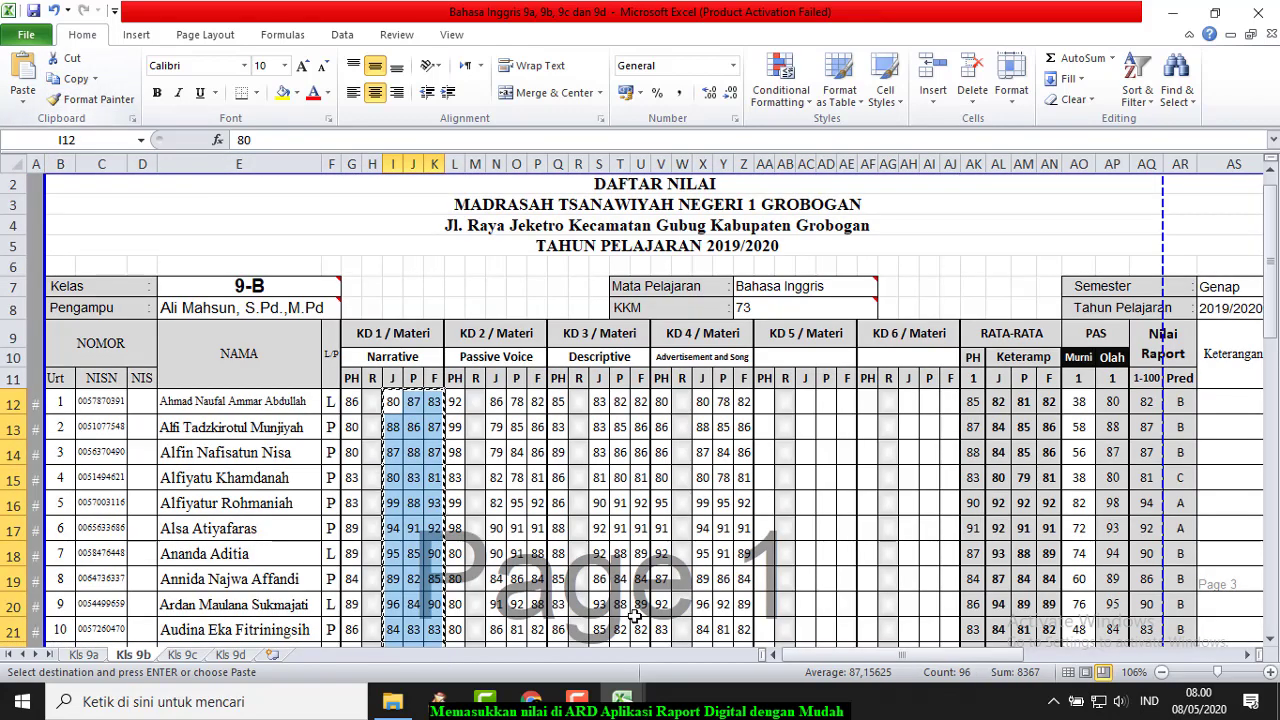
pyautogui.click(622, 701)
pyautogui.click(713, 651)
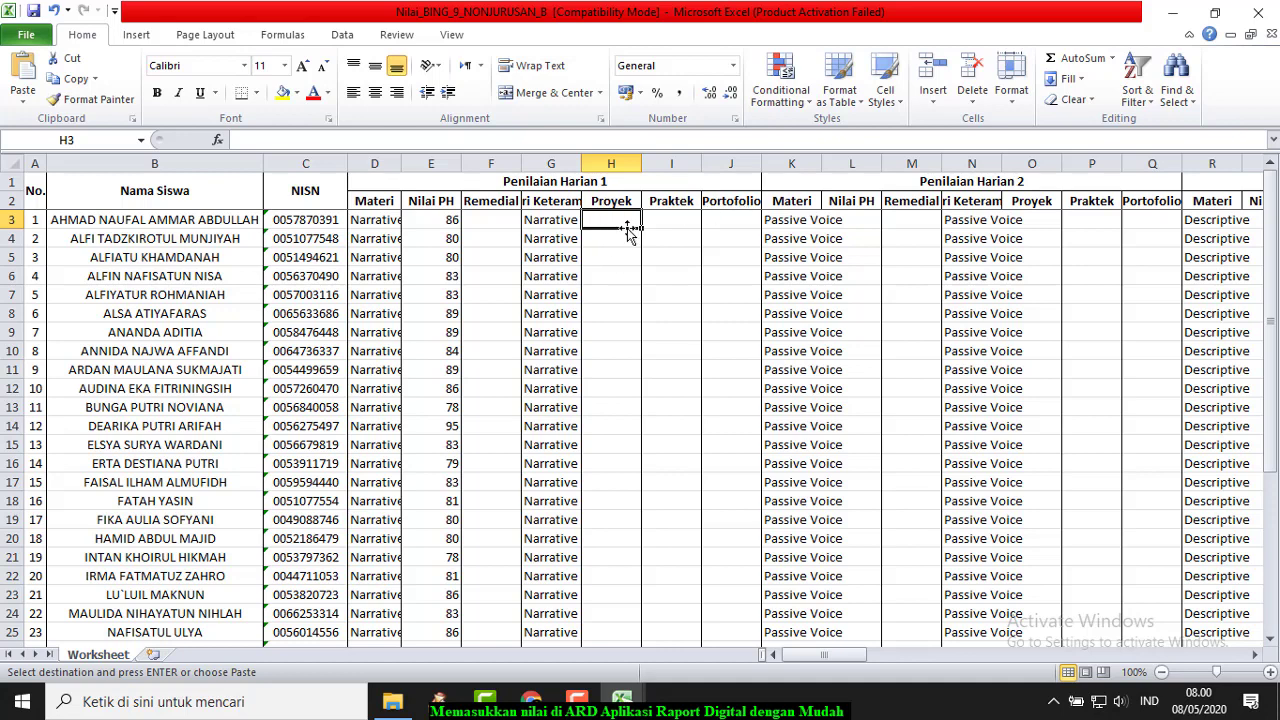
pyautogui.click(23, 102)
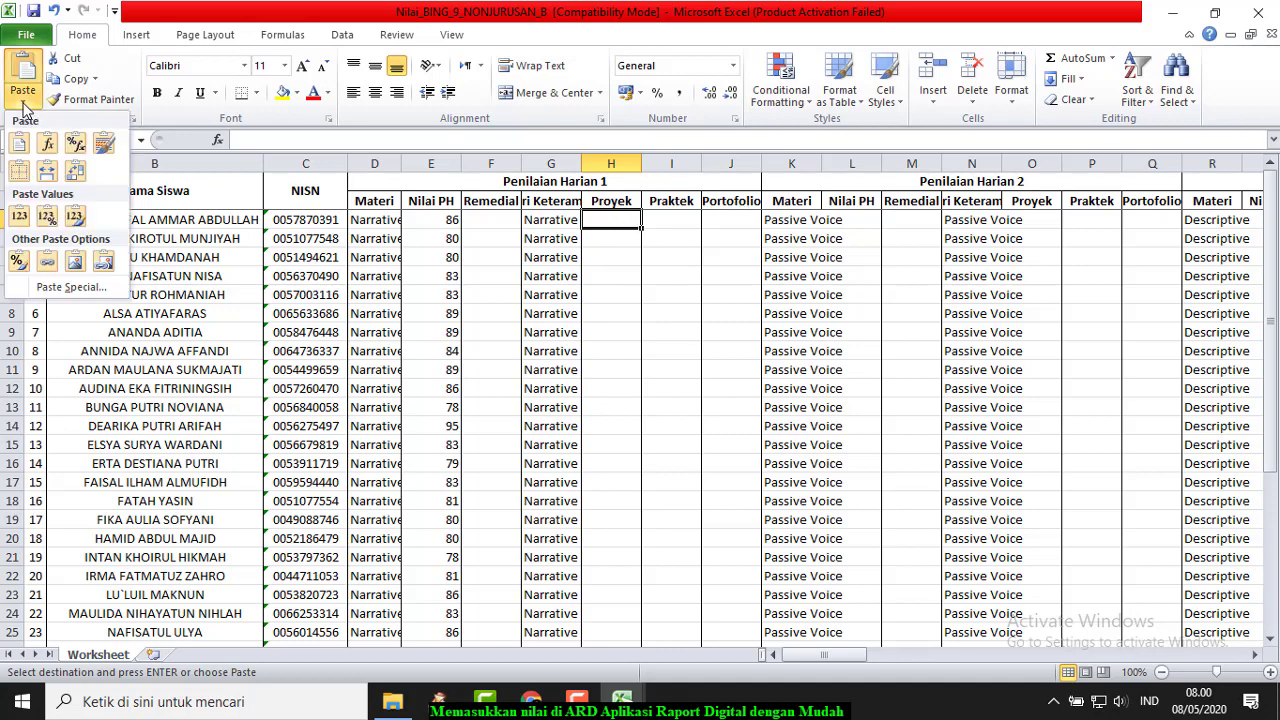
pyautogui.click(20, 217)
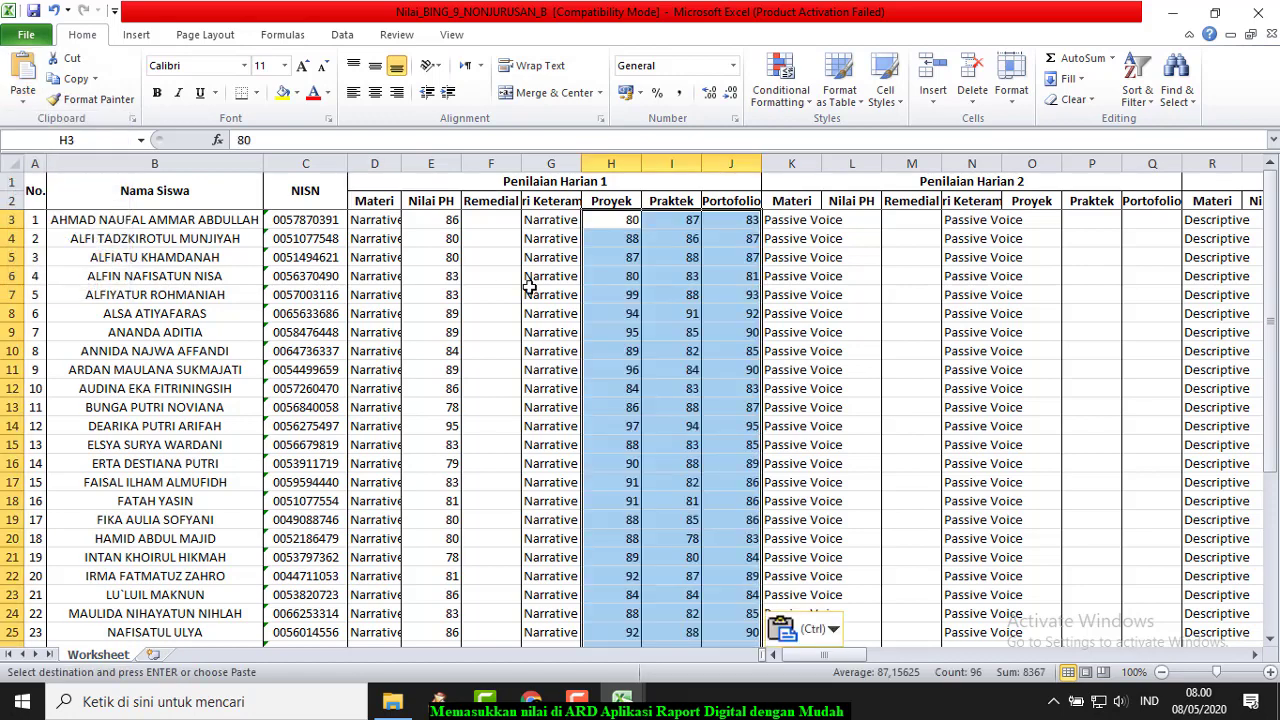
# Step: Copy the Passive Voice PH grades in L12:L43 of Kls 9b as values into Penilaian Harian 2 Nilai PH, starting at L3
pyautogui.click(855, 220)
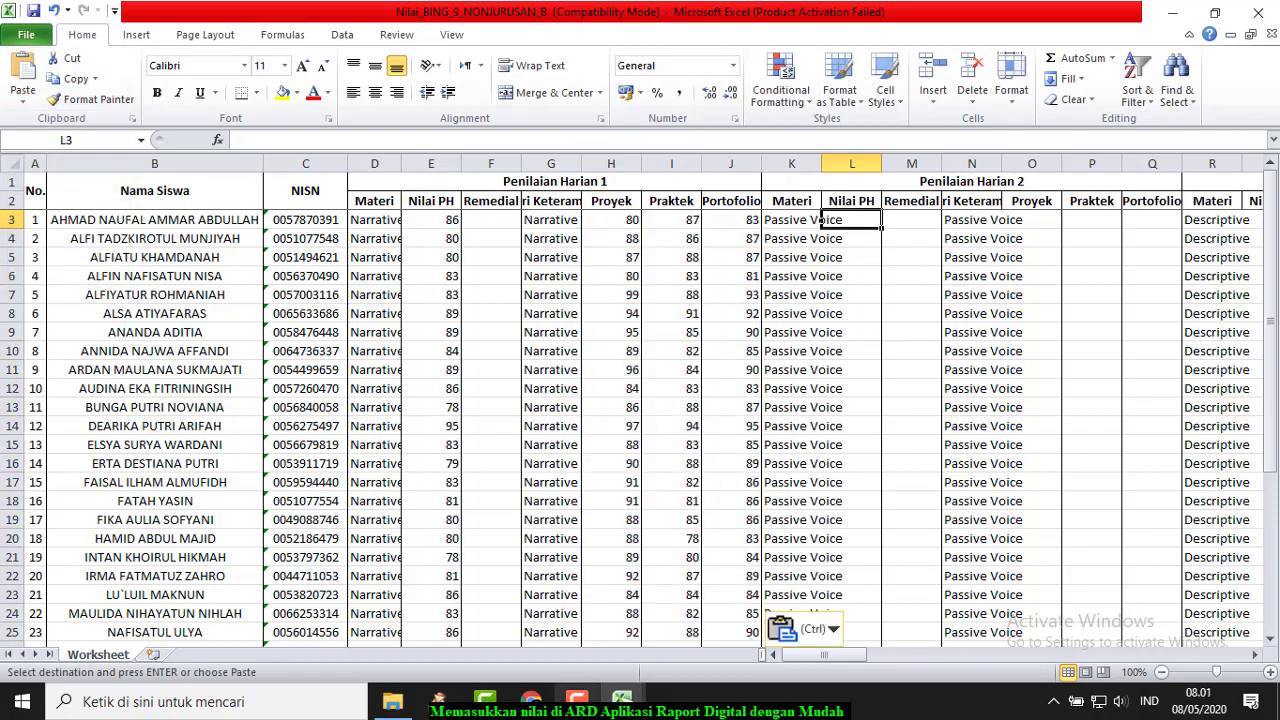
pyautogui.moveTo(622, 702)
pyautogui.click(497, 635)
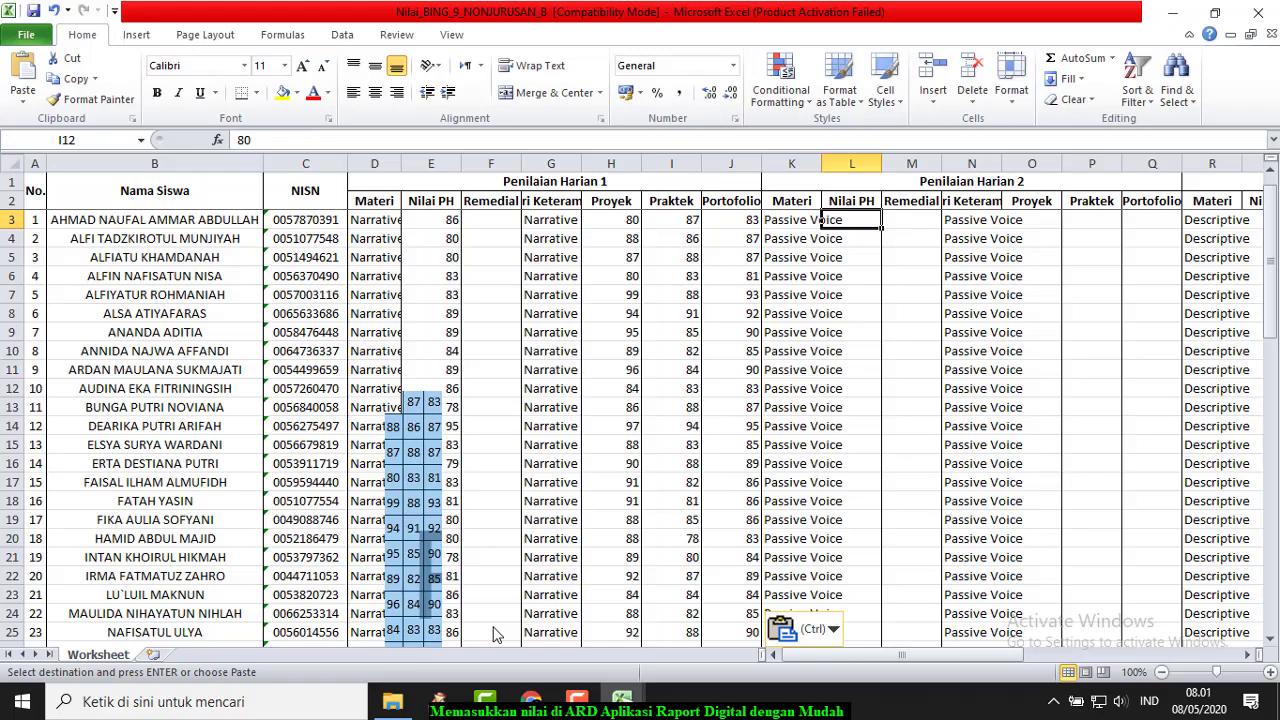
pyautogui.moveTo(455, 401); pyautogui.dragTo(452, 568)
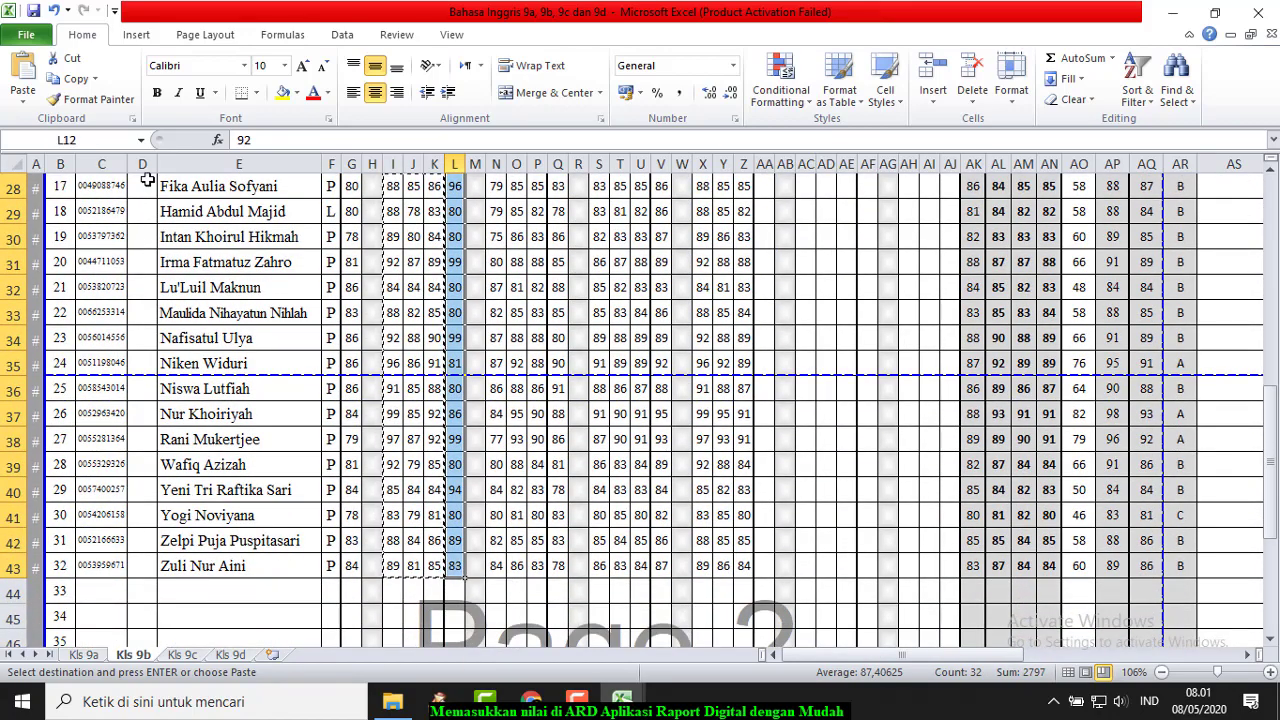
pyautogui.click(66, 78)
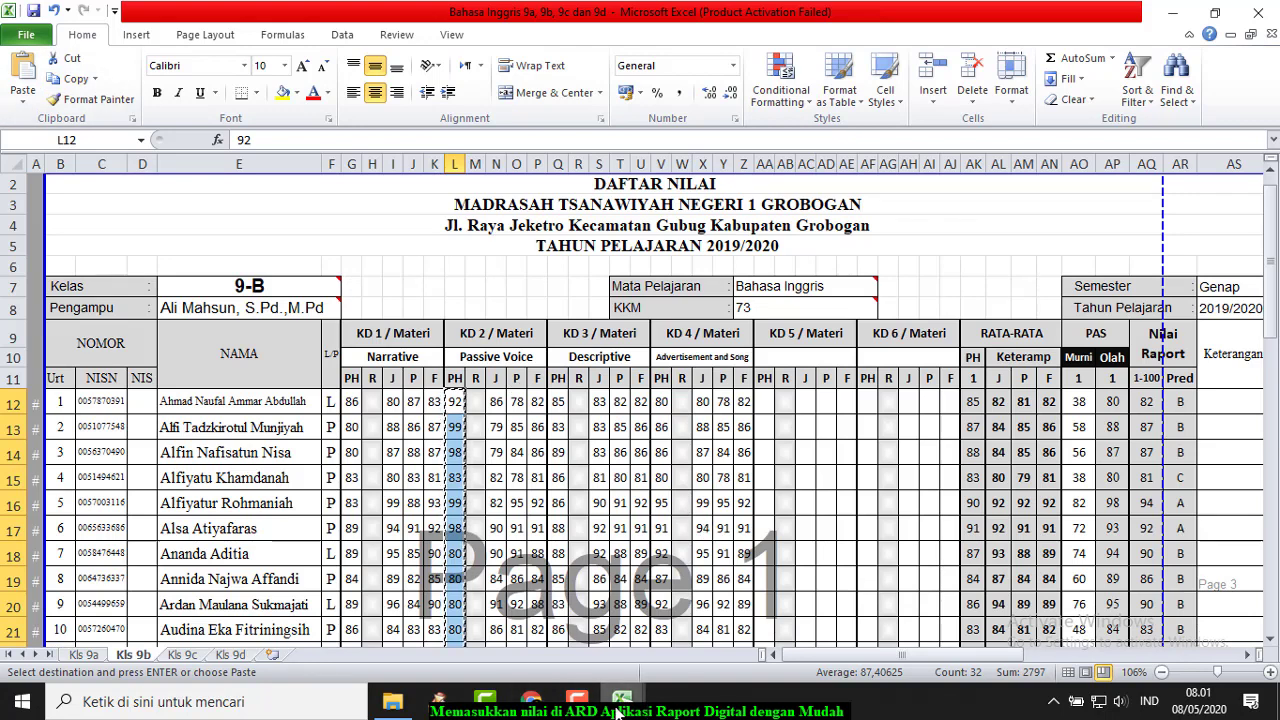
pyautogui.moveTo(618, 712)
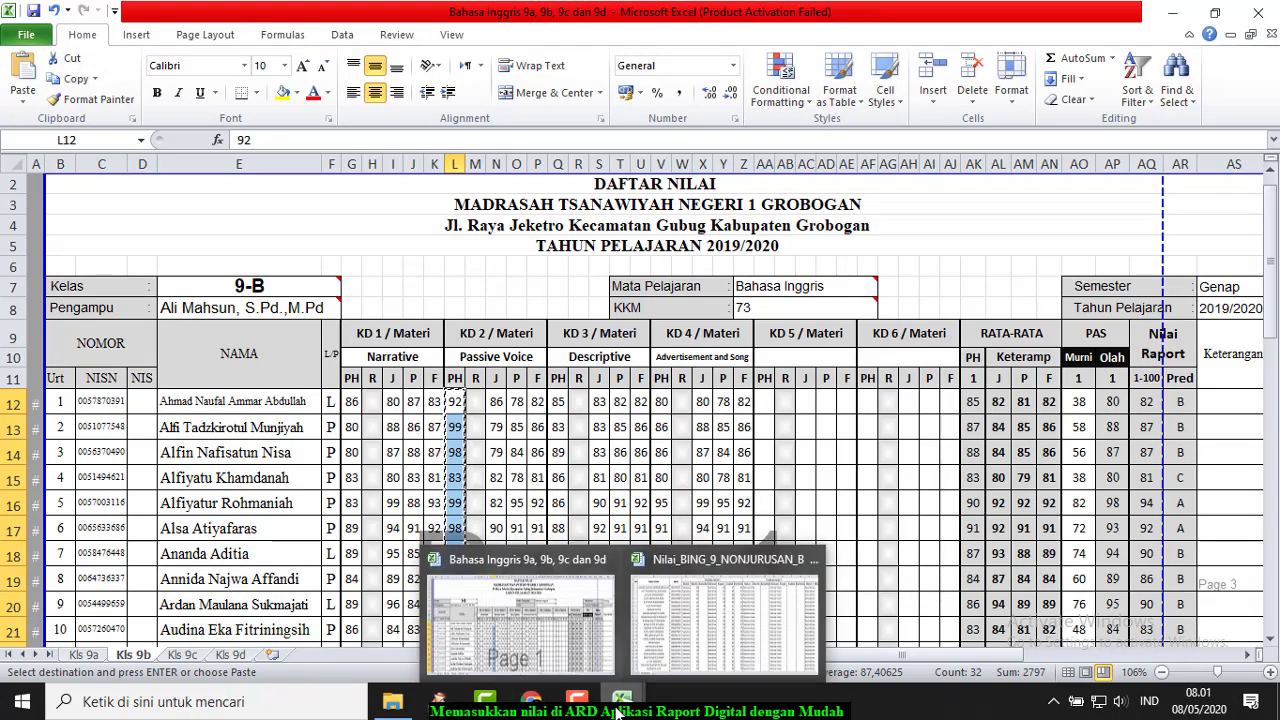
pyautogui.click(730, 620)
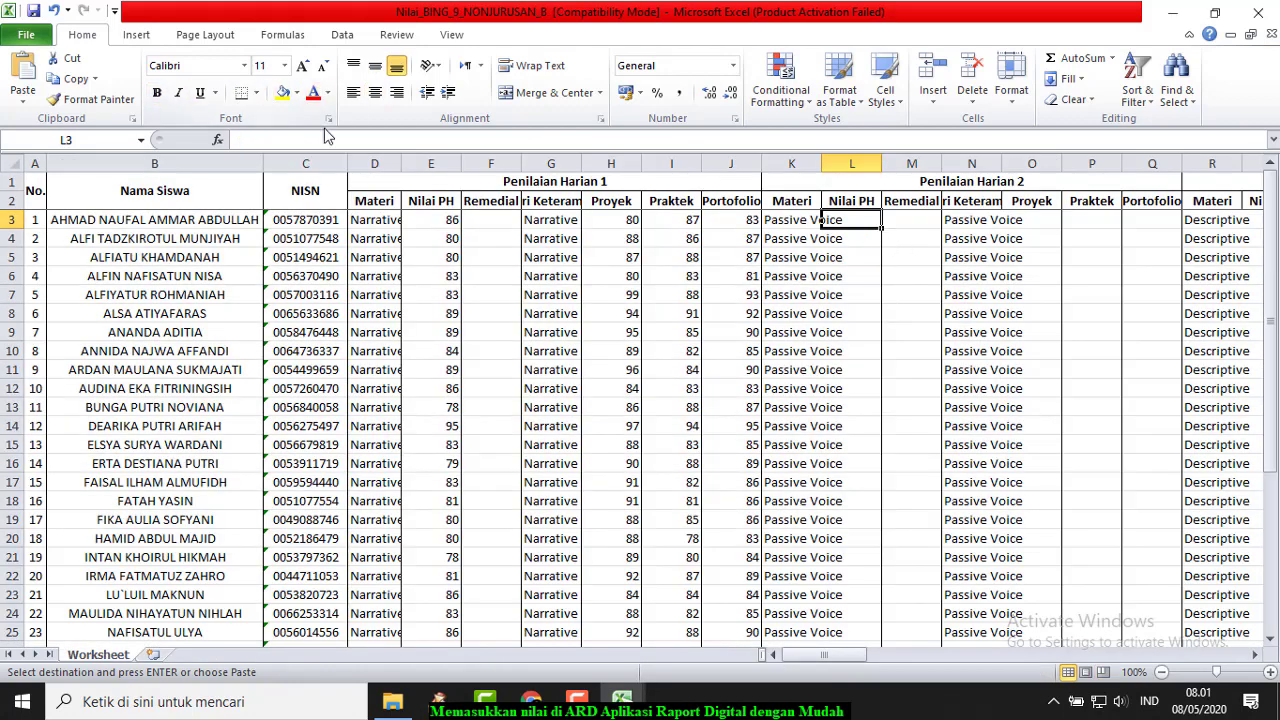
pyautogui.click(24, 108)
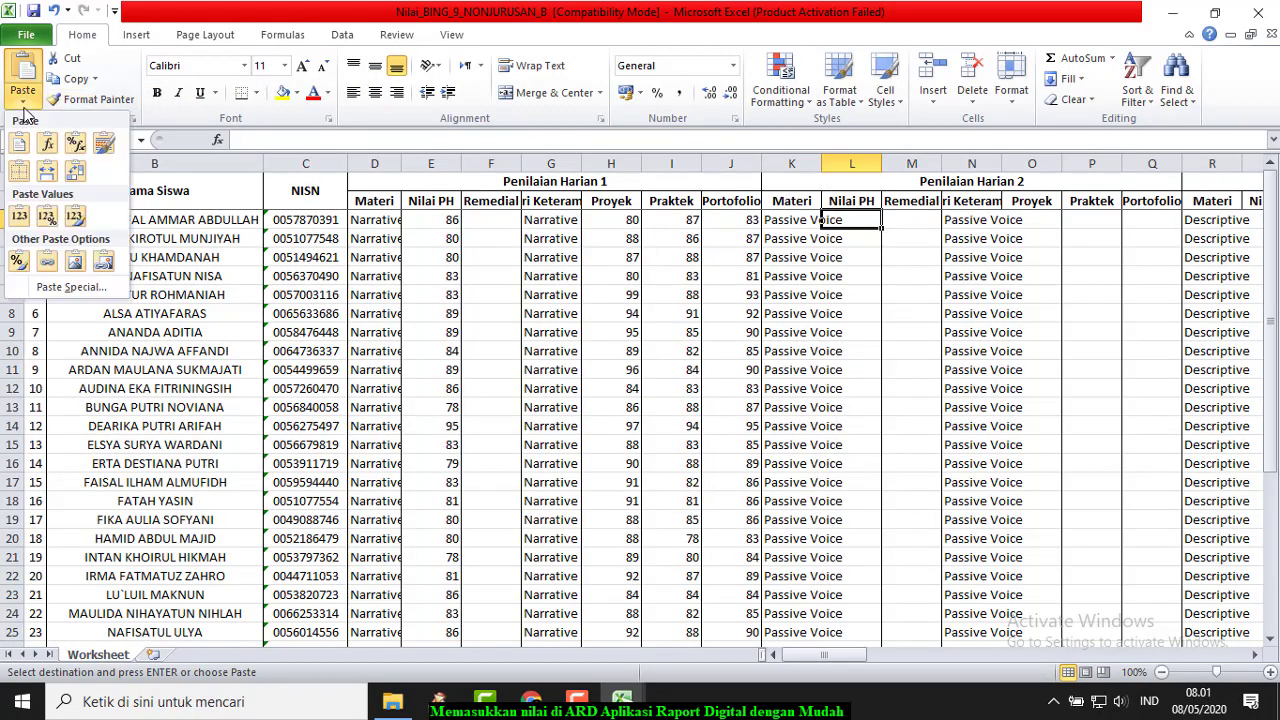
pyautogui.click(20, 217)
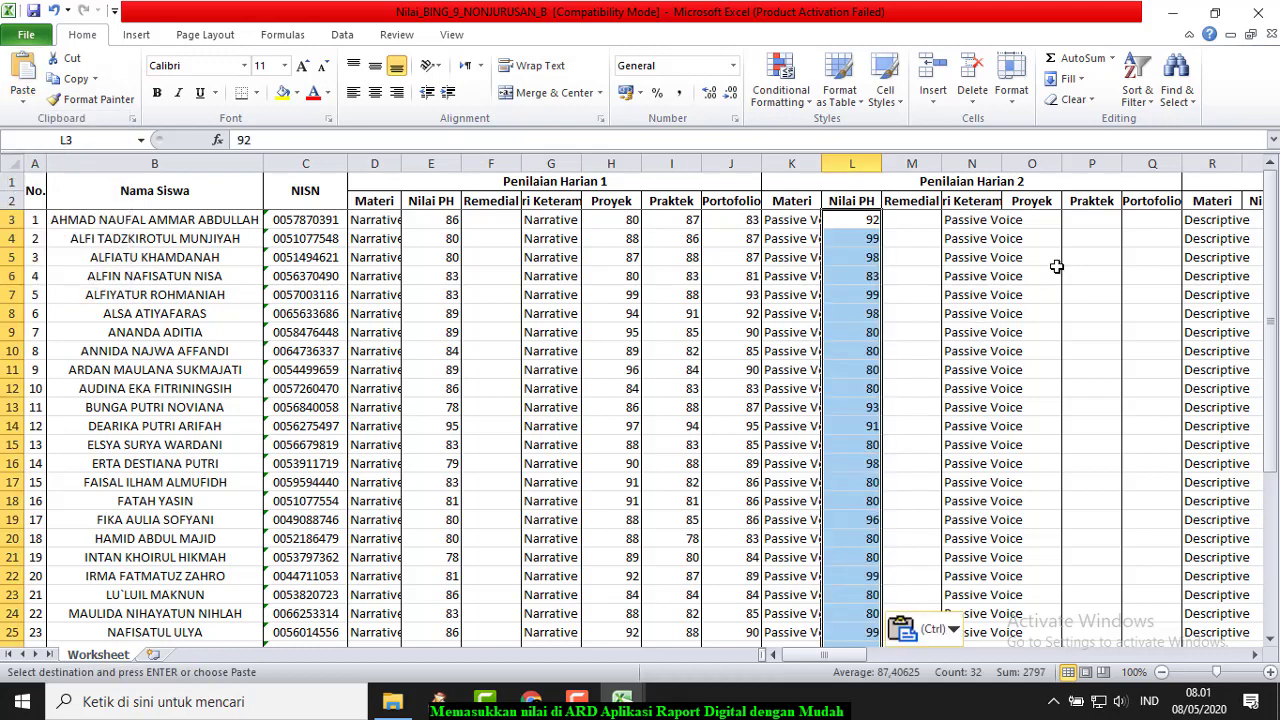
# Step: Copy the Passive Voice J, P and F grades in N12:P43 of Kls 9b as values into Penilaian Harian 2, starting at O3
pyautogui.click(1039, 219)
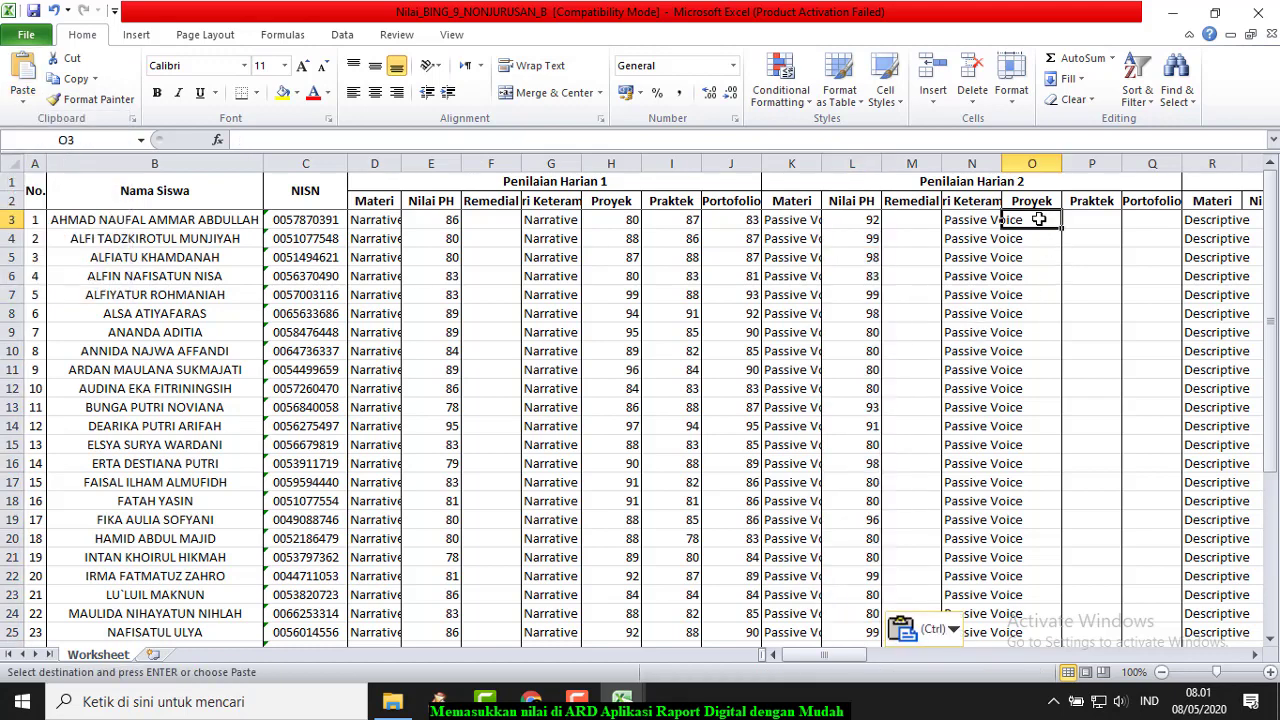
pyautogui.click(628, 704)
pyautogui.click(531, 622)
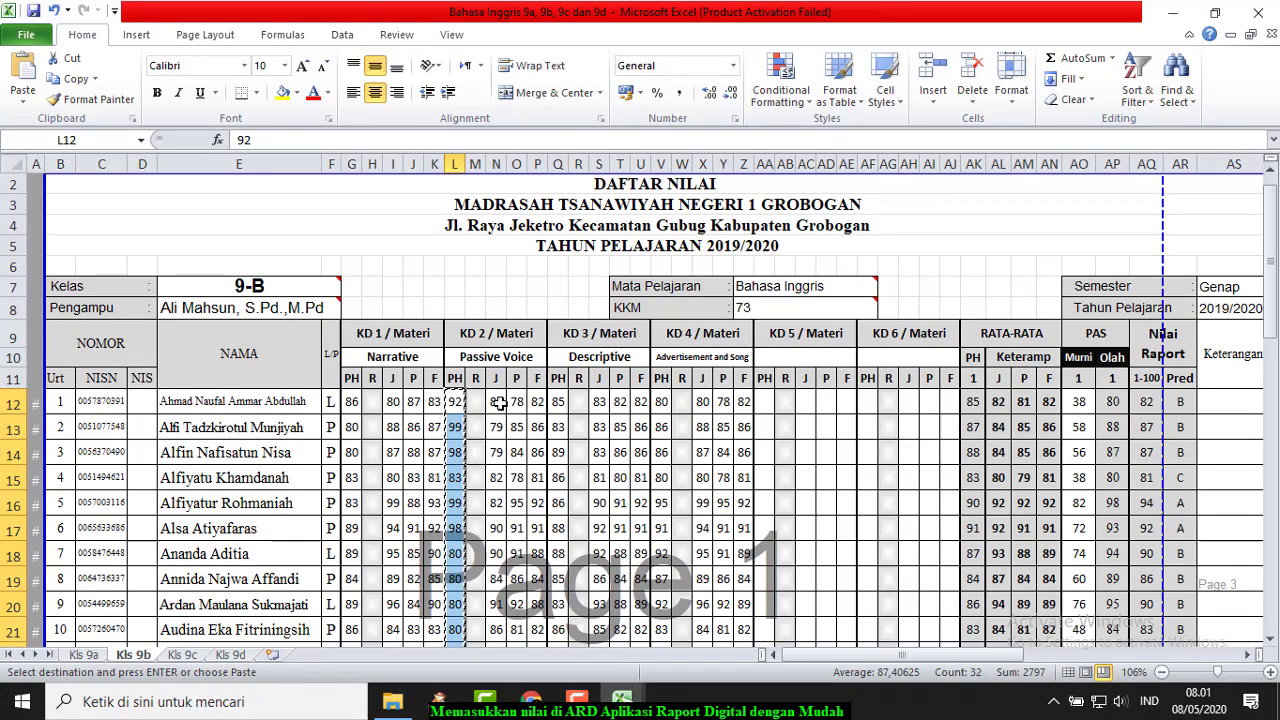
pyautogui.moveTo(496, 401); pyautogui.dragTo(533, 447)
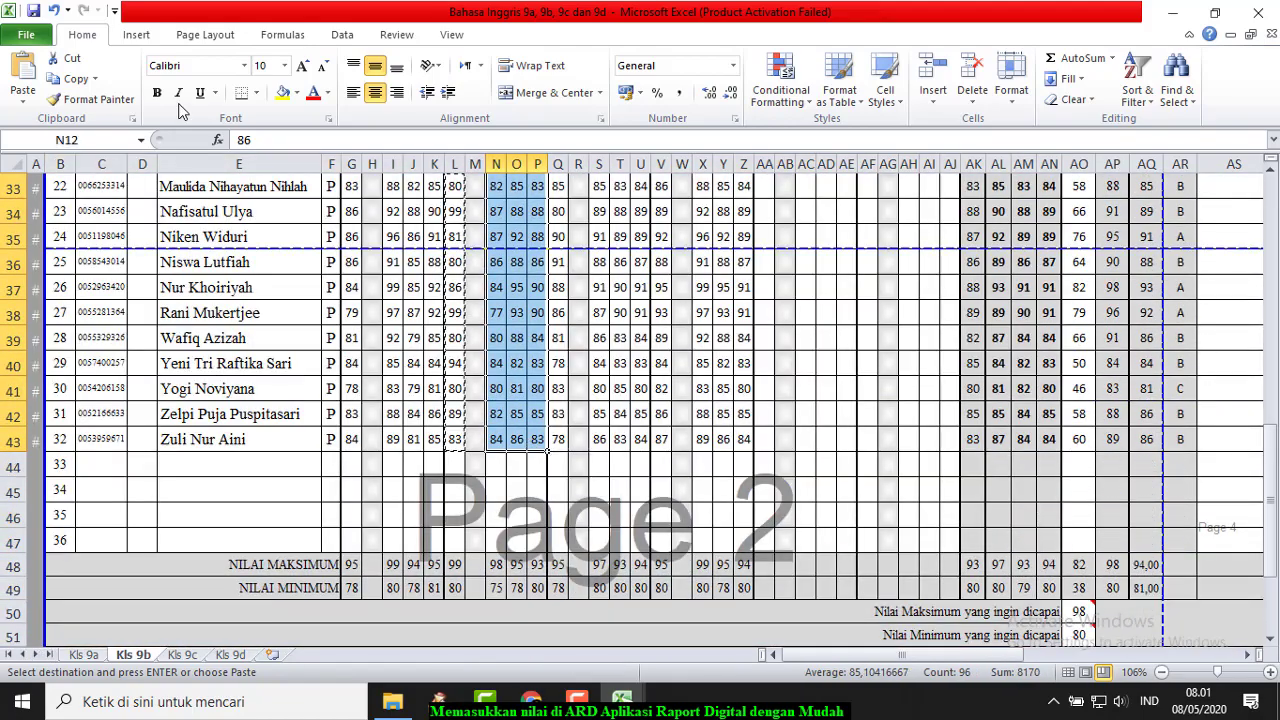
pyautogui.click(66, 78)
pyautogui.scroll(10, 560, 530)
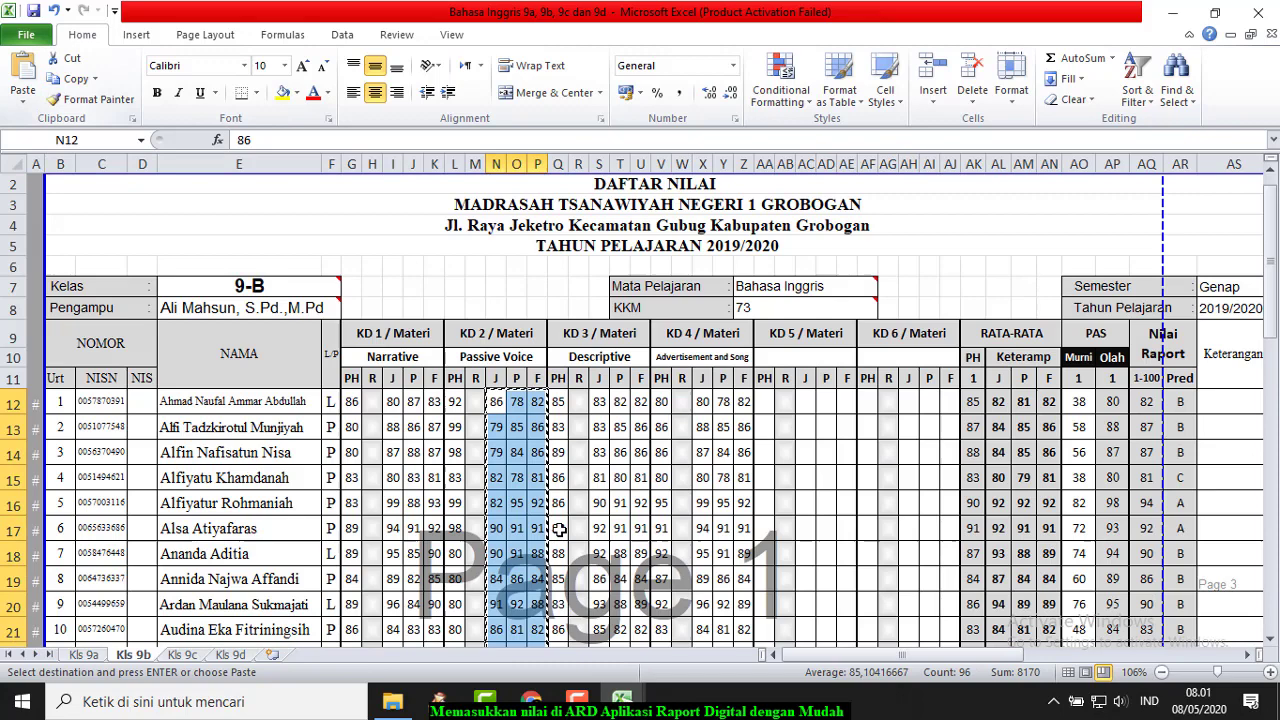
pyautogui.click(622, 702)
pyautogui.click(705, 612)
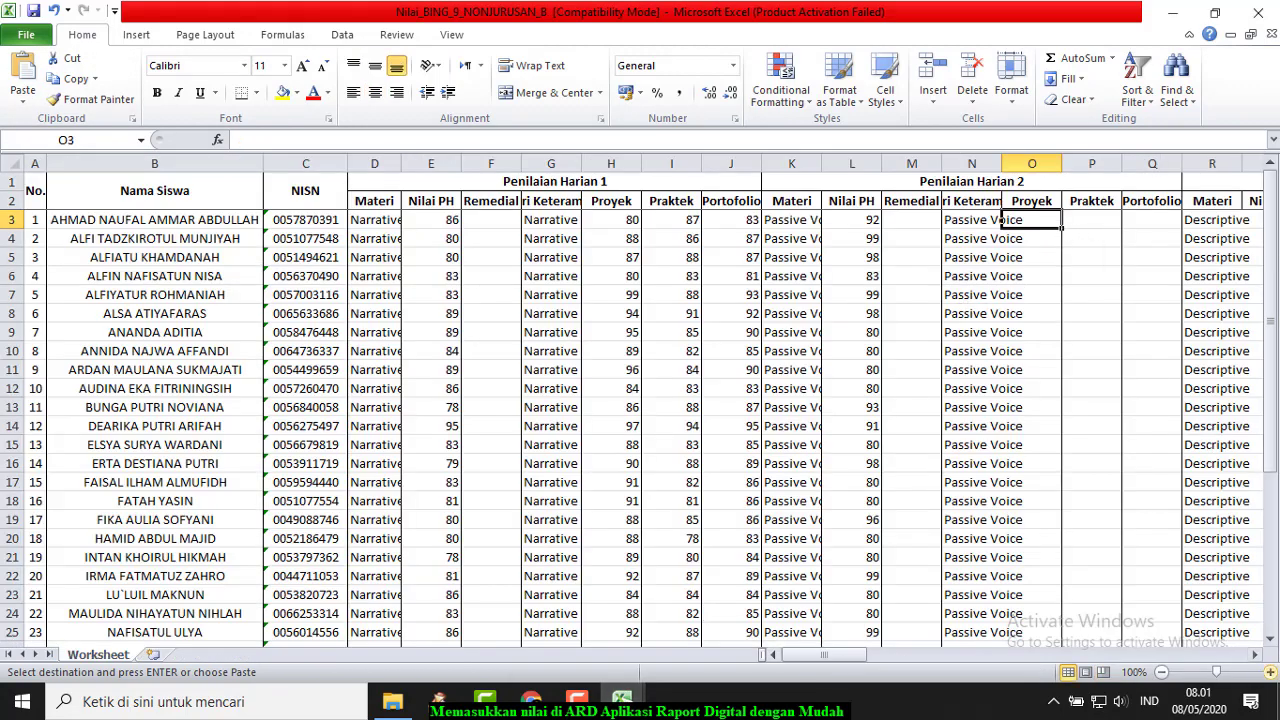
pyautogui.hscroll(5, 1259, 660)
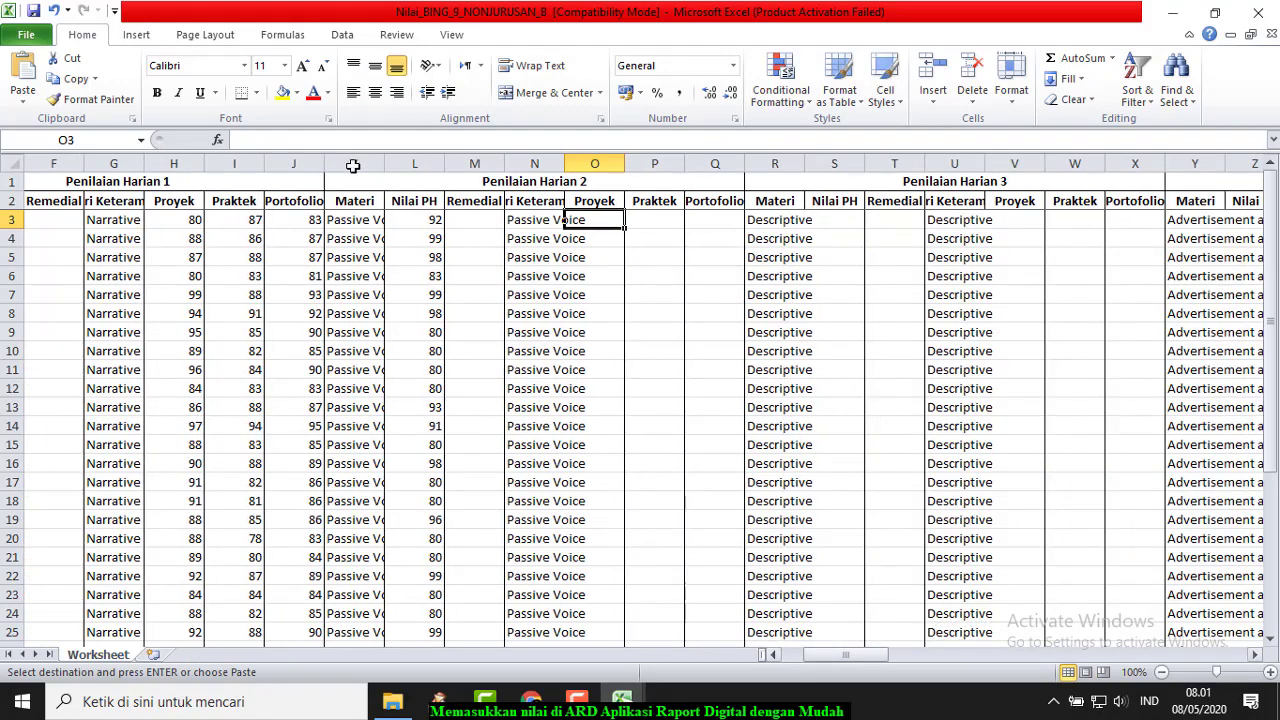
pyautogui.click(24, 101)
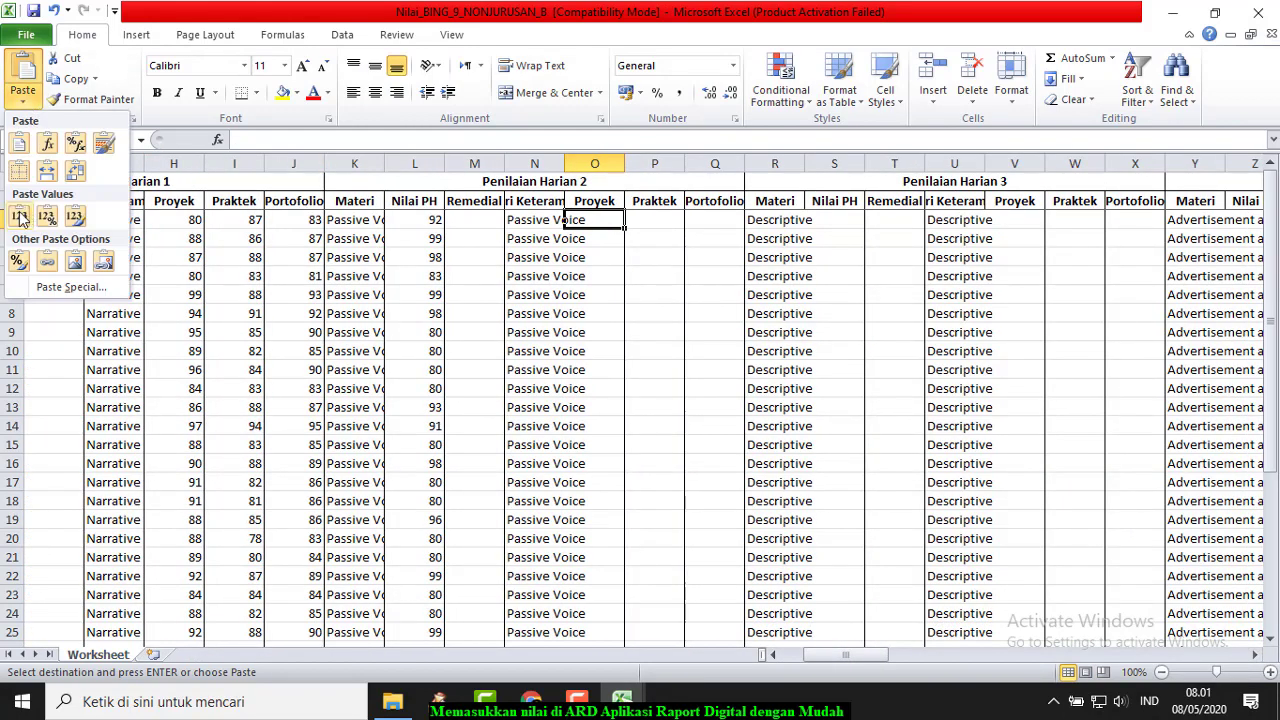
pyautogui.click(20, 219)
# Step: Copy the Descriptive PH grades in Q12:Q43 of Kls 9b into Penilaian Harian 3 Nilai PH from S3, as values with number formatting
pyautogui.click(859, 227)
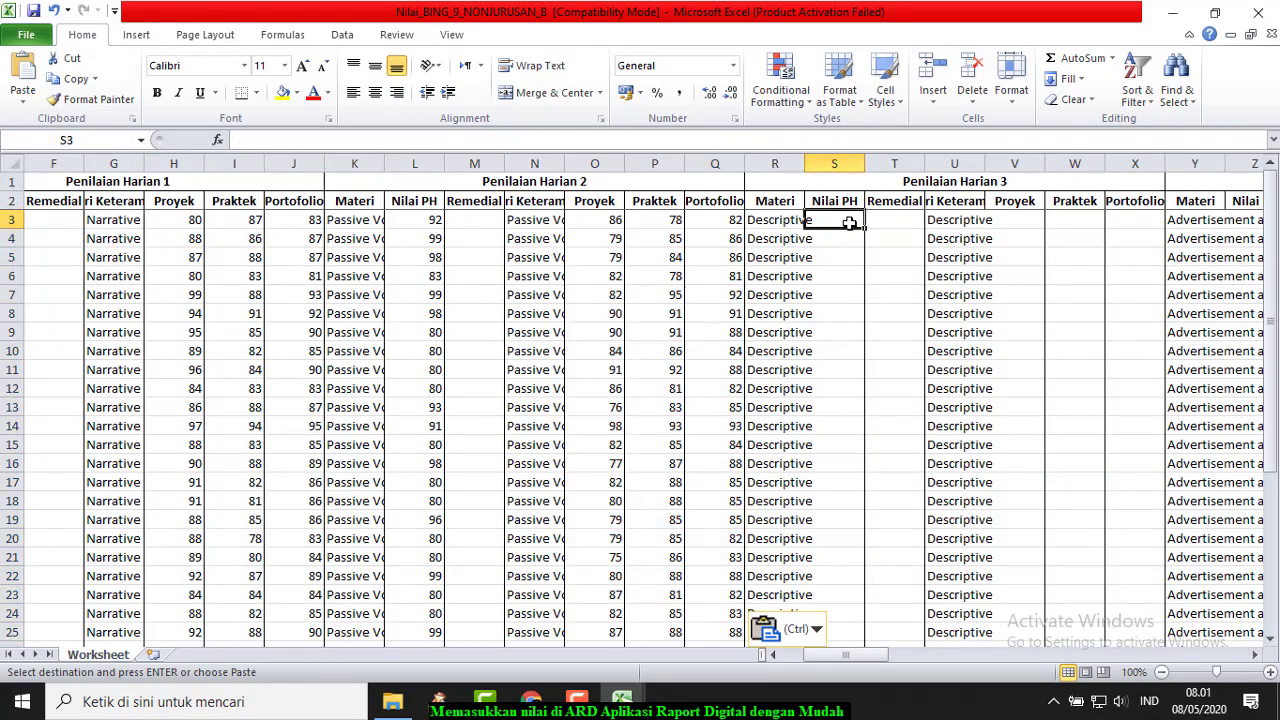
pyautogui.click(620, 708)
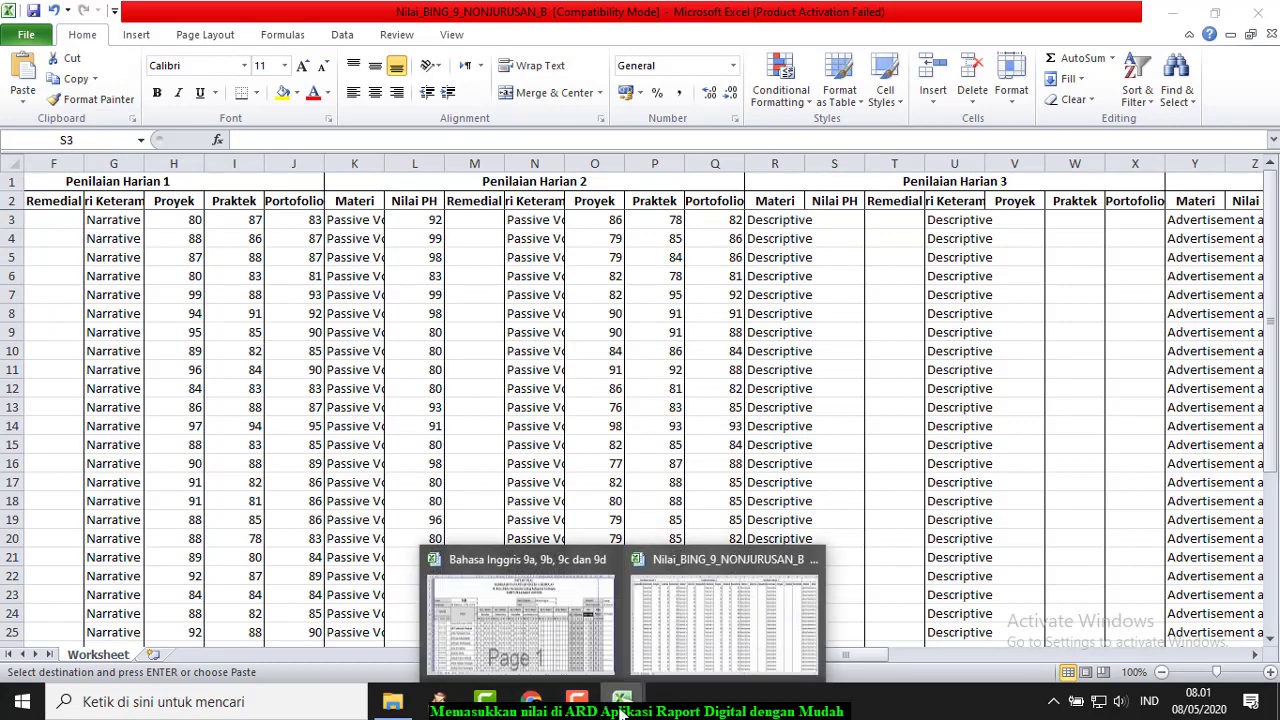
pyautogui.click(536, 645)
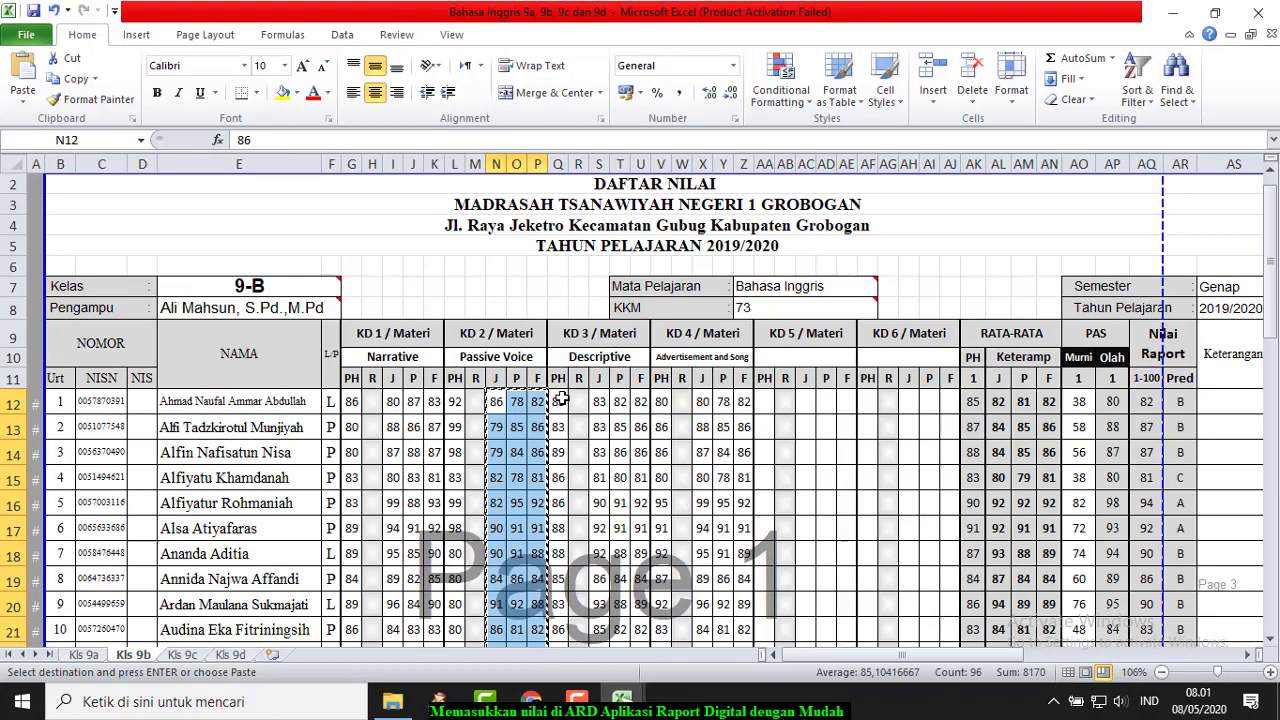
pyautogui.moveTo(562, 399); pyautogui.dragTo(558, 438)
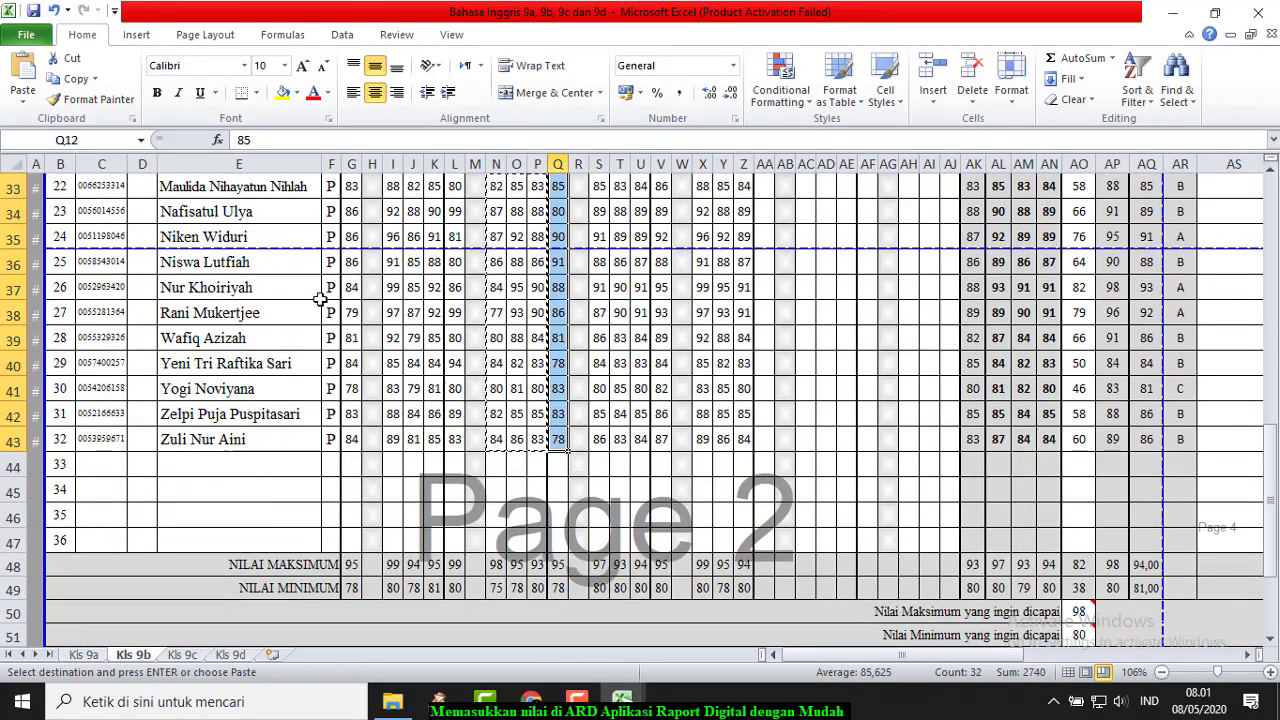
pyautogui.click(66, 78)
pyautogui.scroll(10, 690, 507)
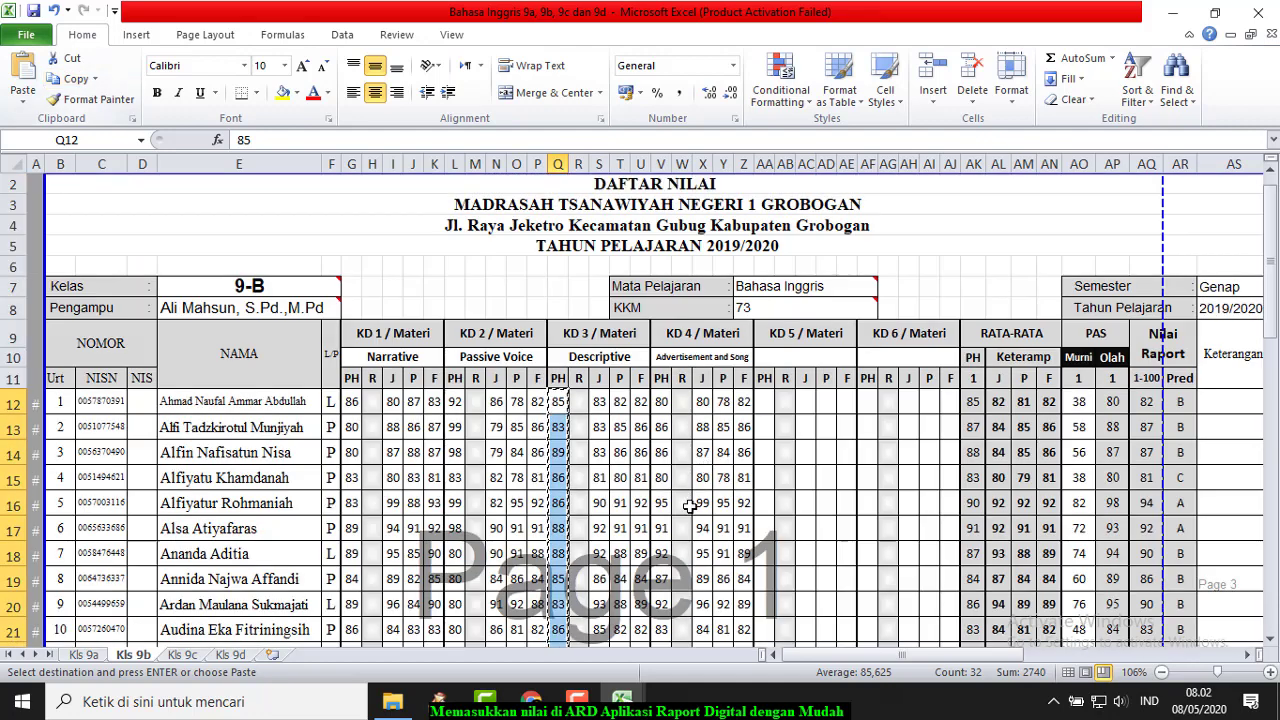
pyautogui.click(621, 700)
pyautogui.click(754, 617)
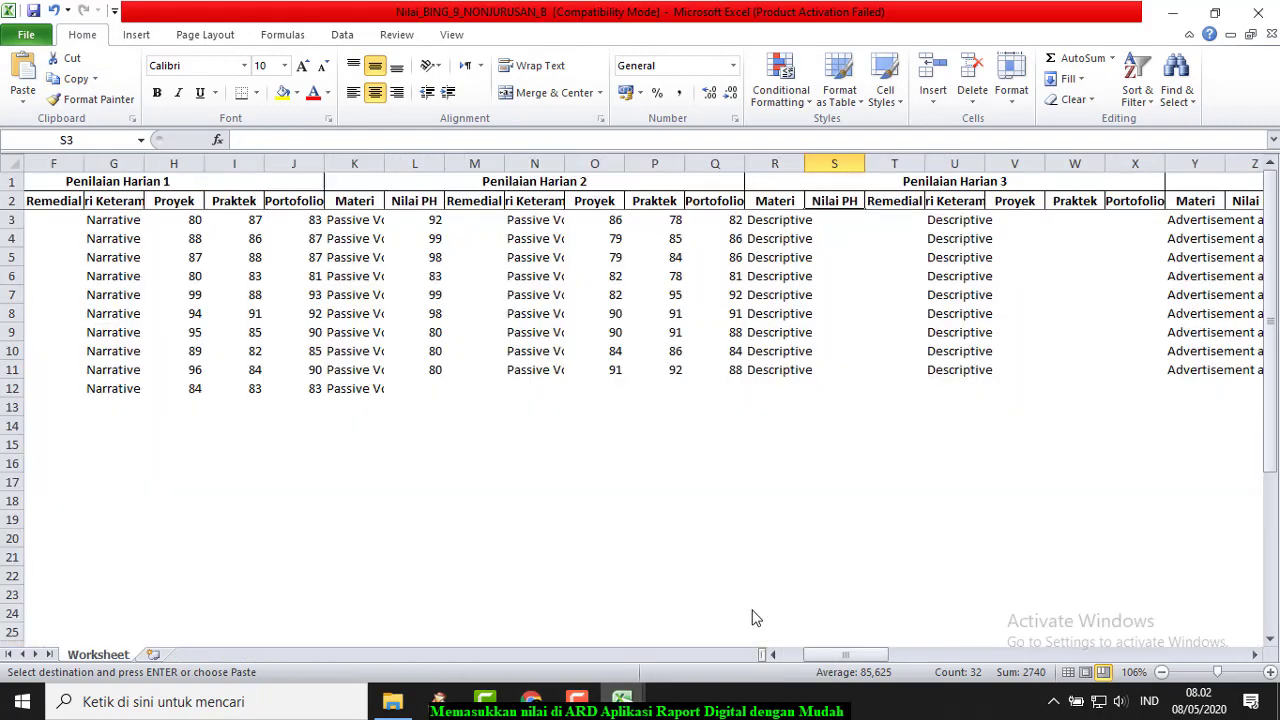
pyautogui.click(21, 100)
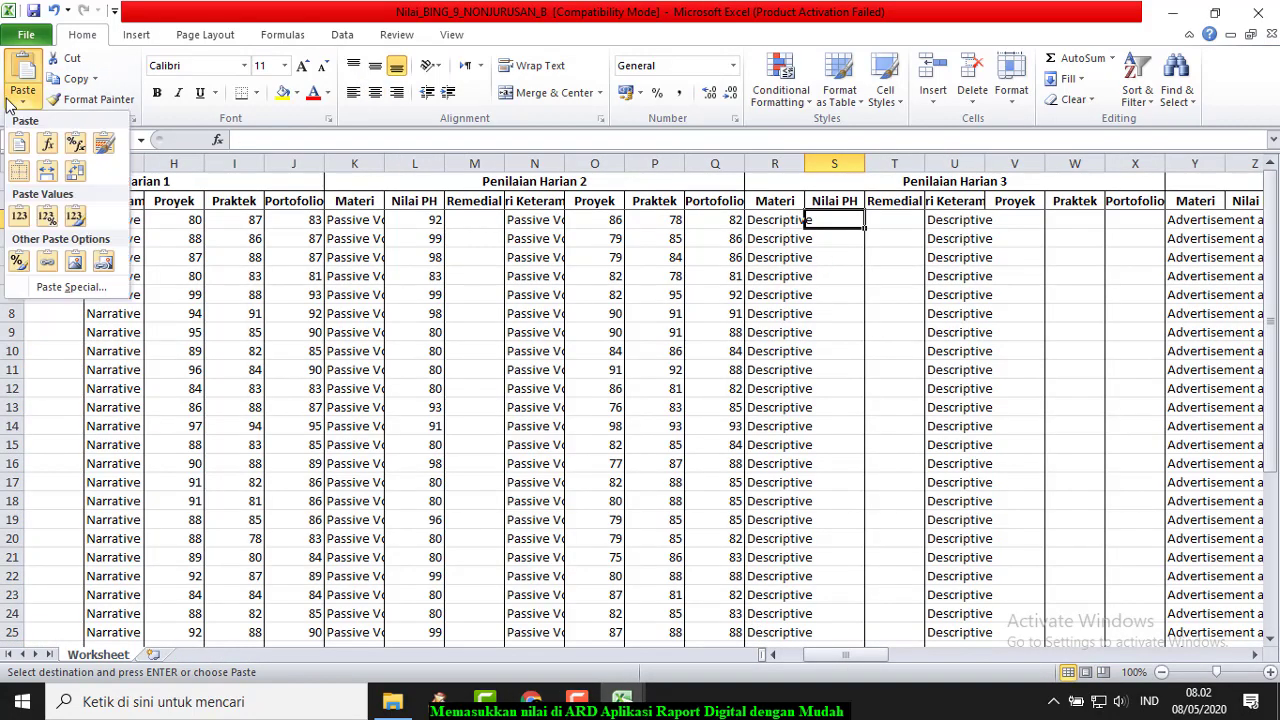
pyautogui.click(50, 217)
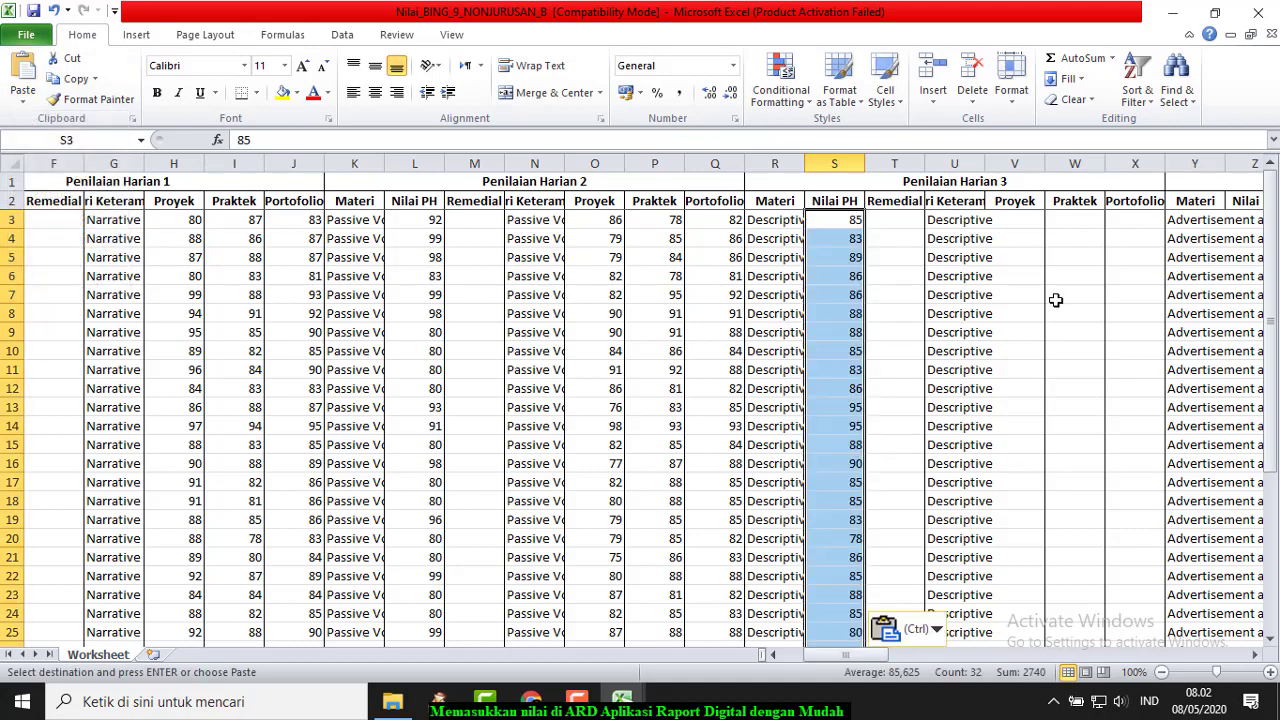
# Step: Copy the Descriptive J, P and F grades in S12:U43 of Kls 9b as values into Penilaian Harian 3, starting at V3
pyautogui.click(1015, 221)
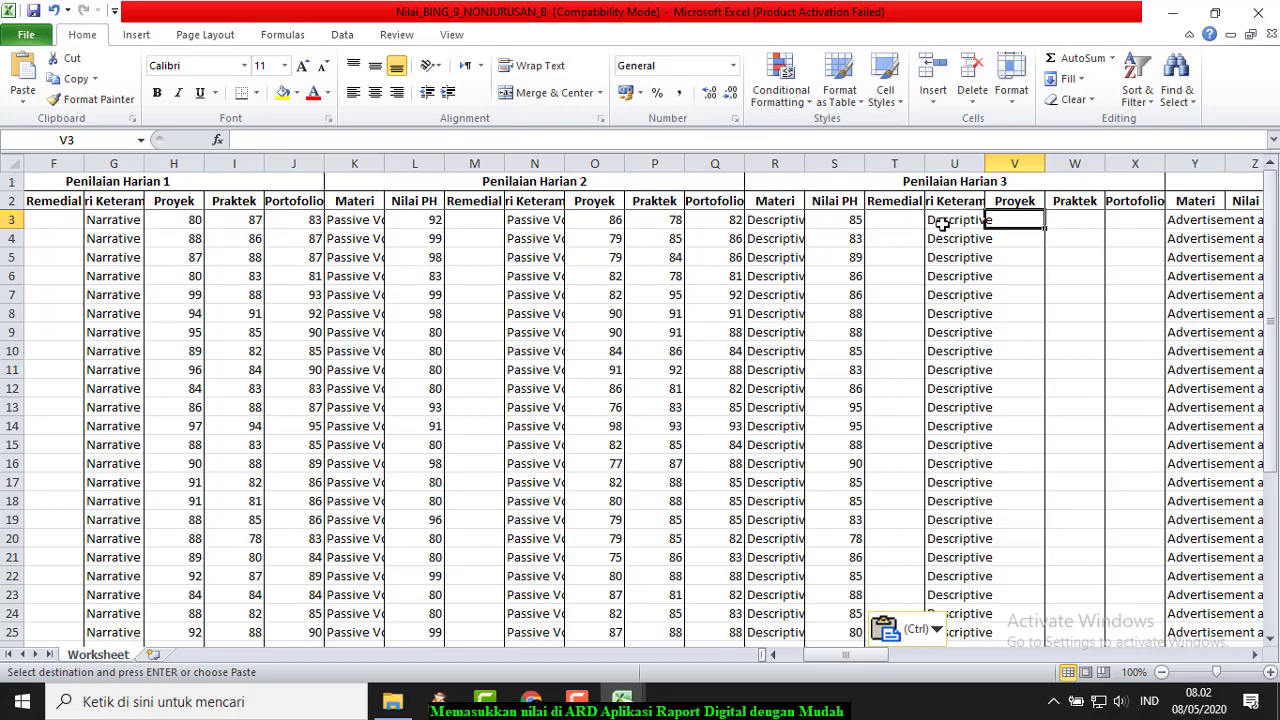
pyautogui.moveTo(622, 700)
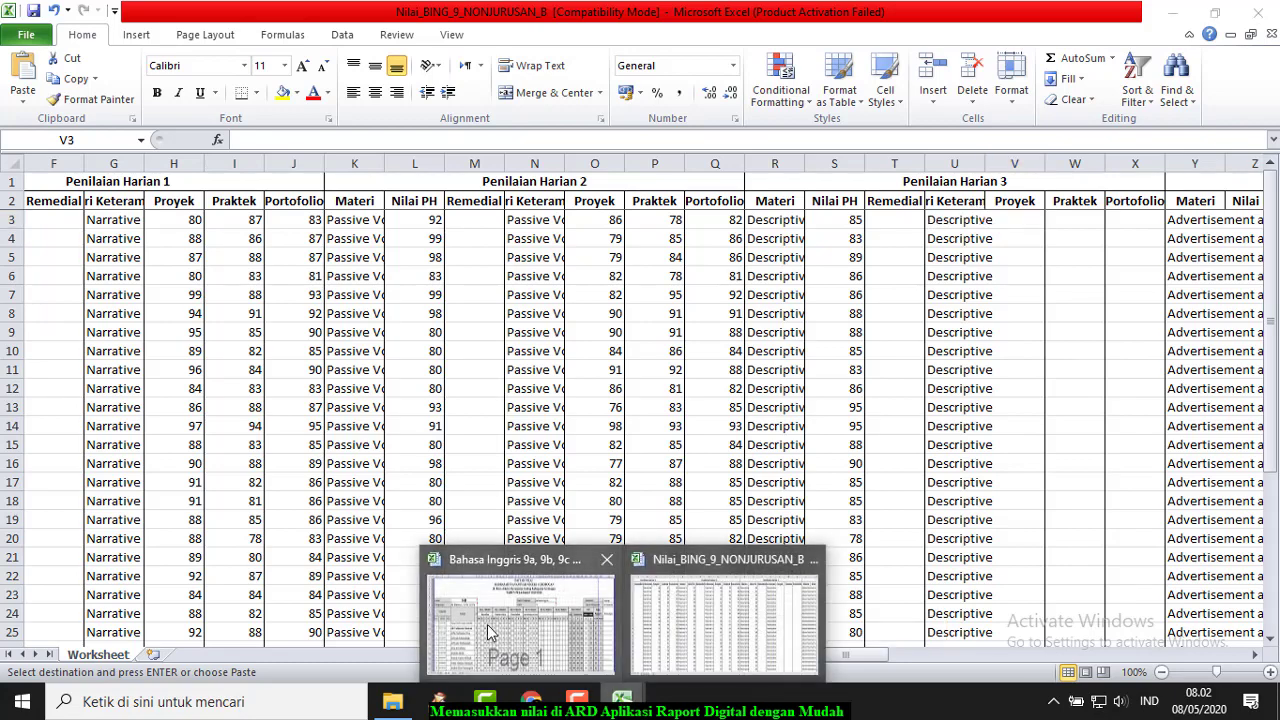
pyautogui.click(560, 590)
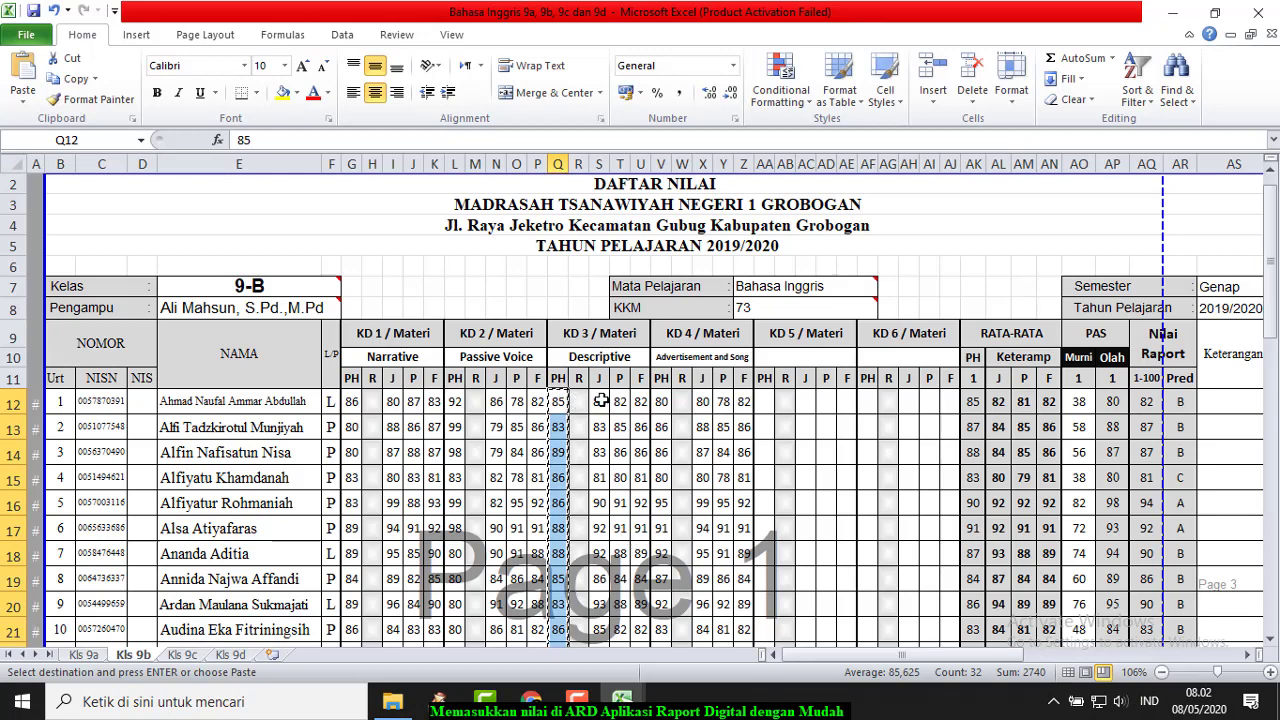
pyautogui.moveTo(600, 400); pyautogui.dragTo(638, 470)
pyautogui.click(72, 78)
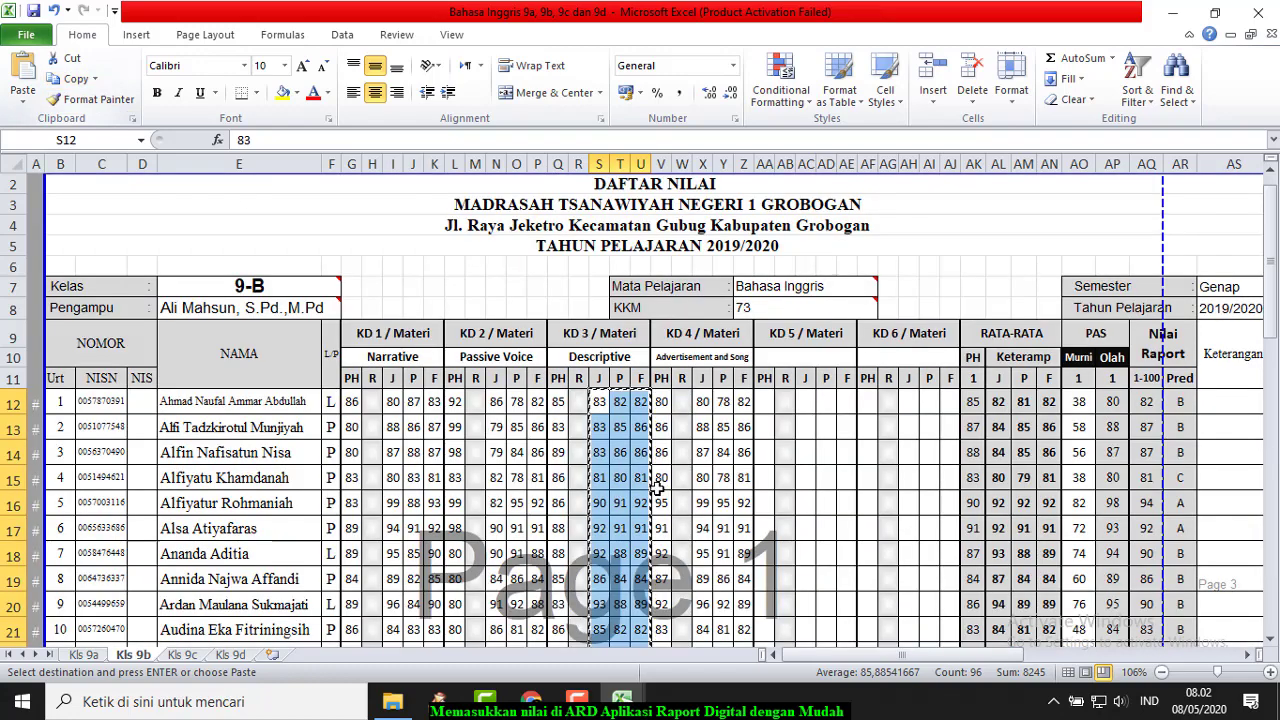
pyautogui.moveTo(625, 708)
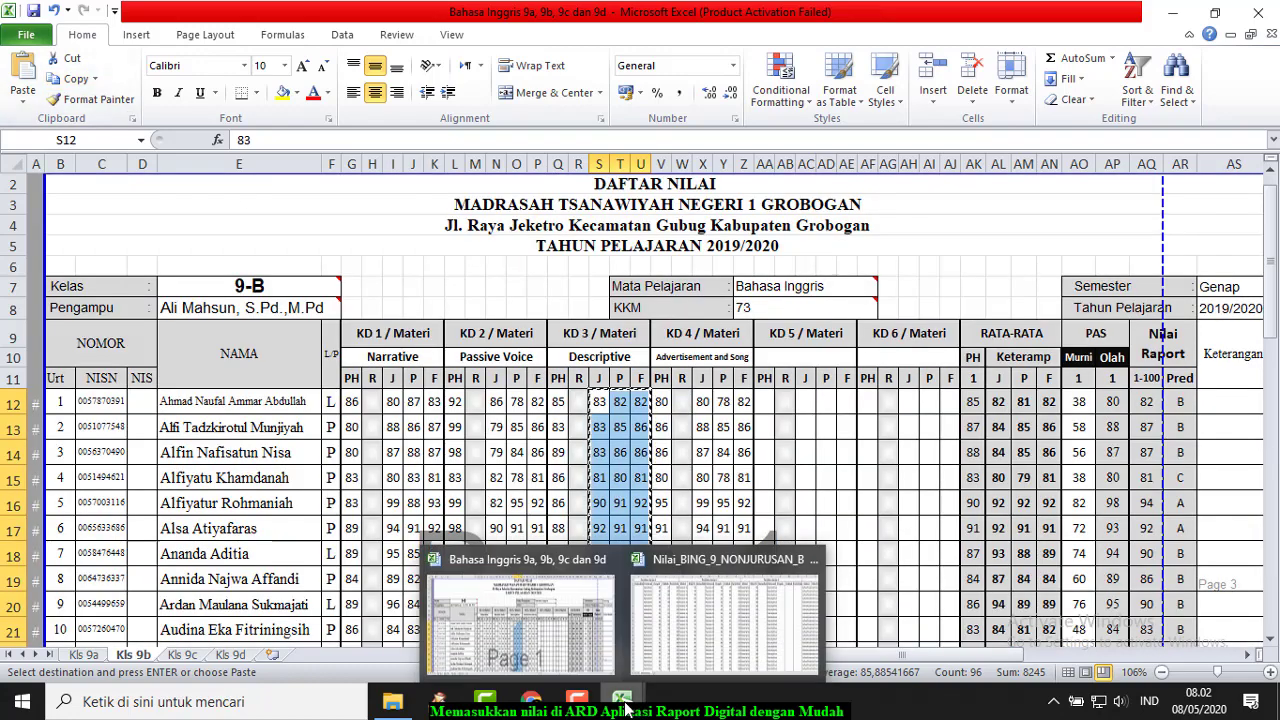
pyautogui.click(725, 615)
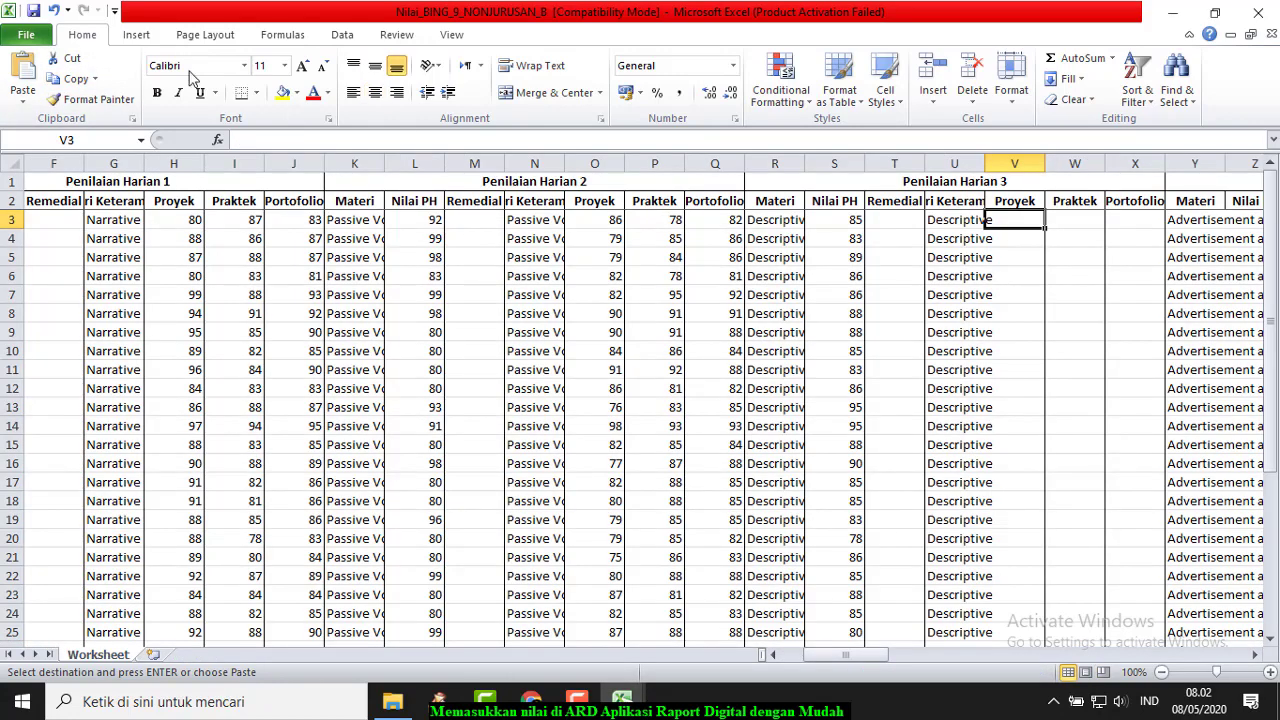
pyautogui.click(24, 104)
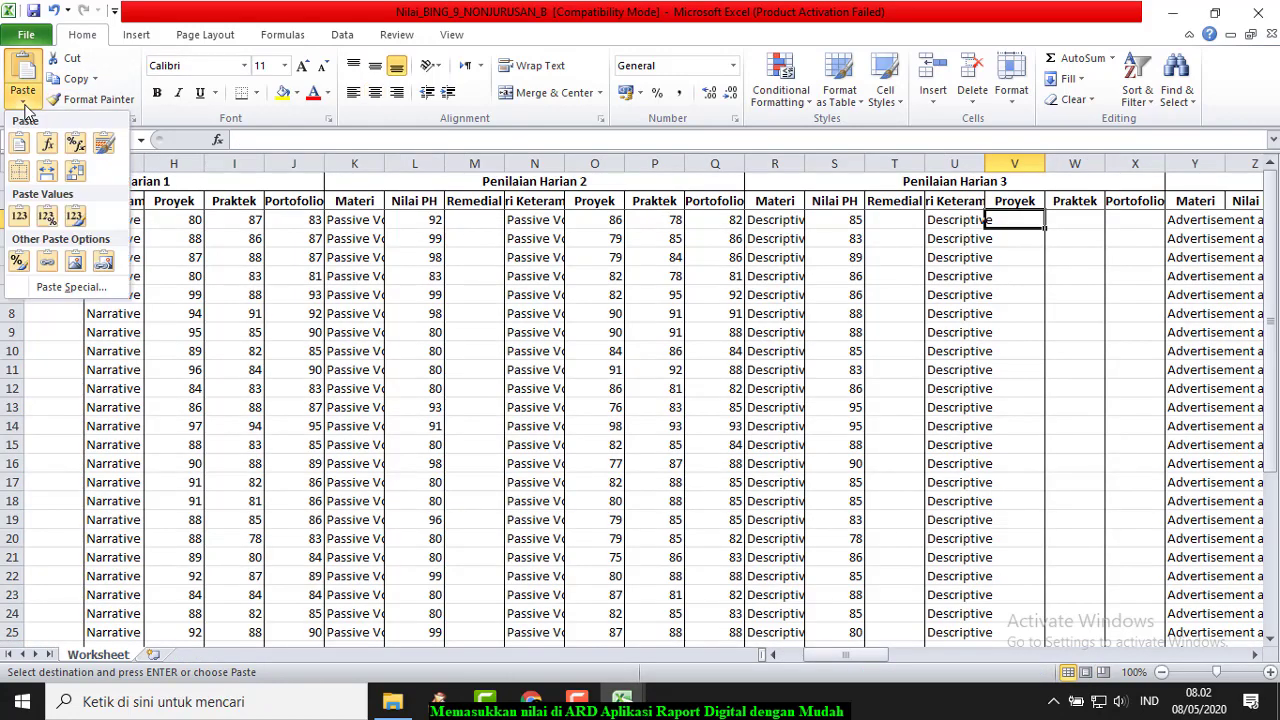
pyautogui.click(21, 218)
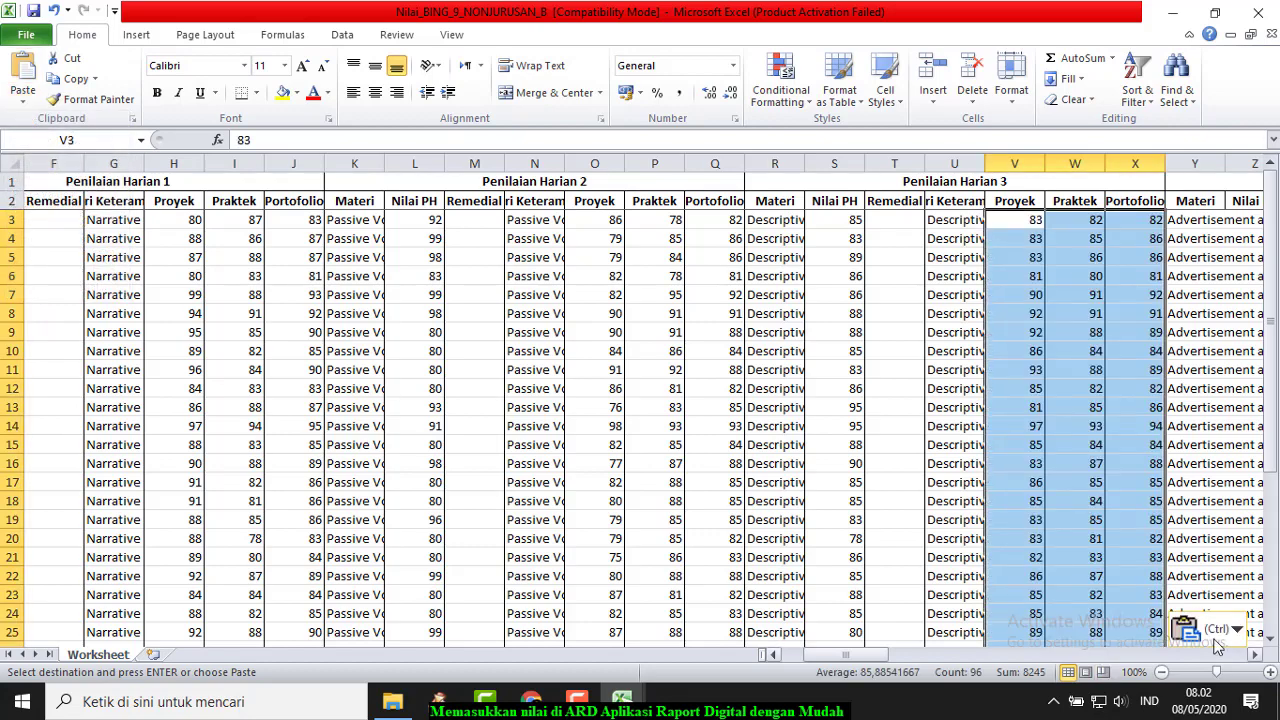
# Step: Copy the Advertisement and Song PH grades in V12:V43 of Kls 9b as values into Penilaian Harian 4 Nilai PH, starting at Z3
pyautogui.moveTo(1257, 656); pyautogui.dragTo(1257, 656)
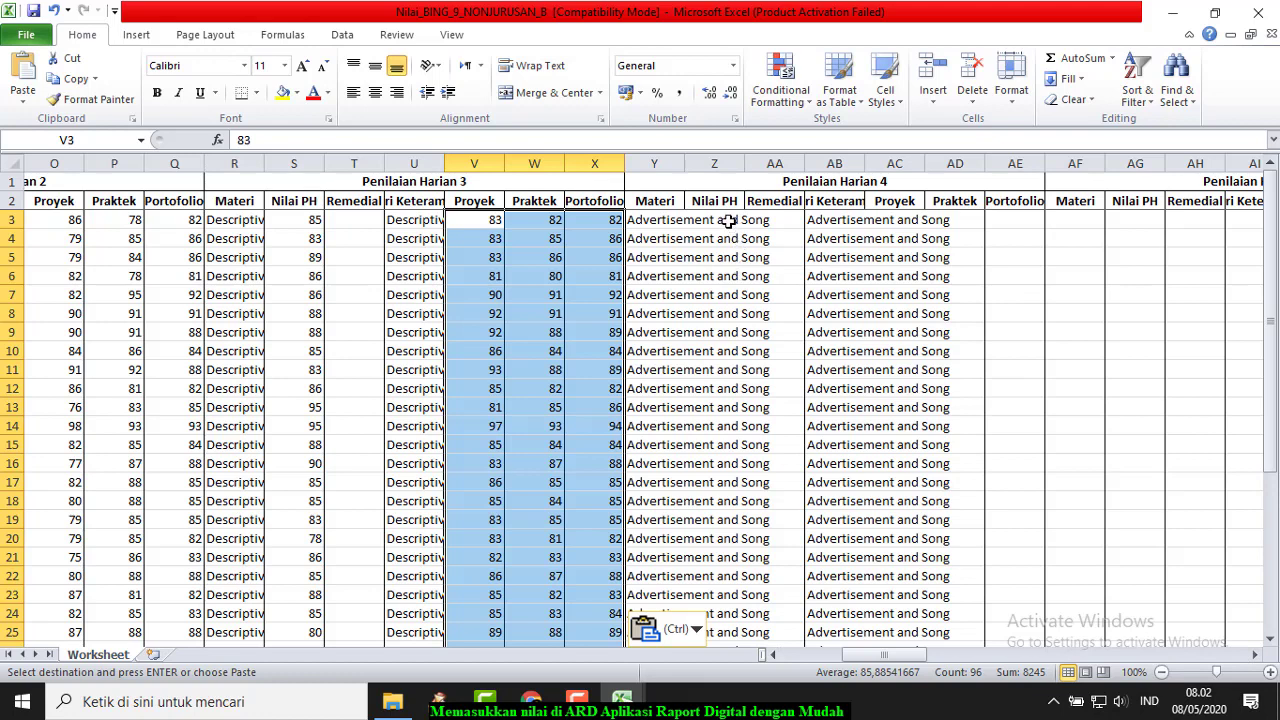
pyautogui.click(723, 219)
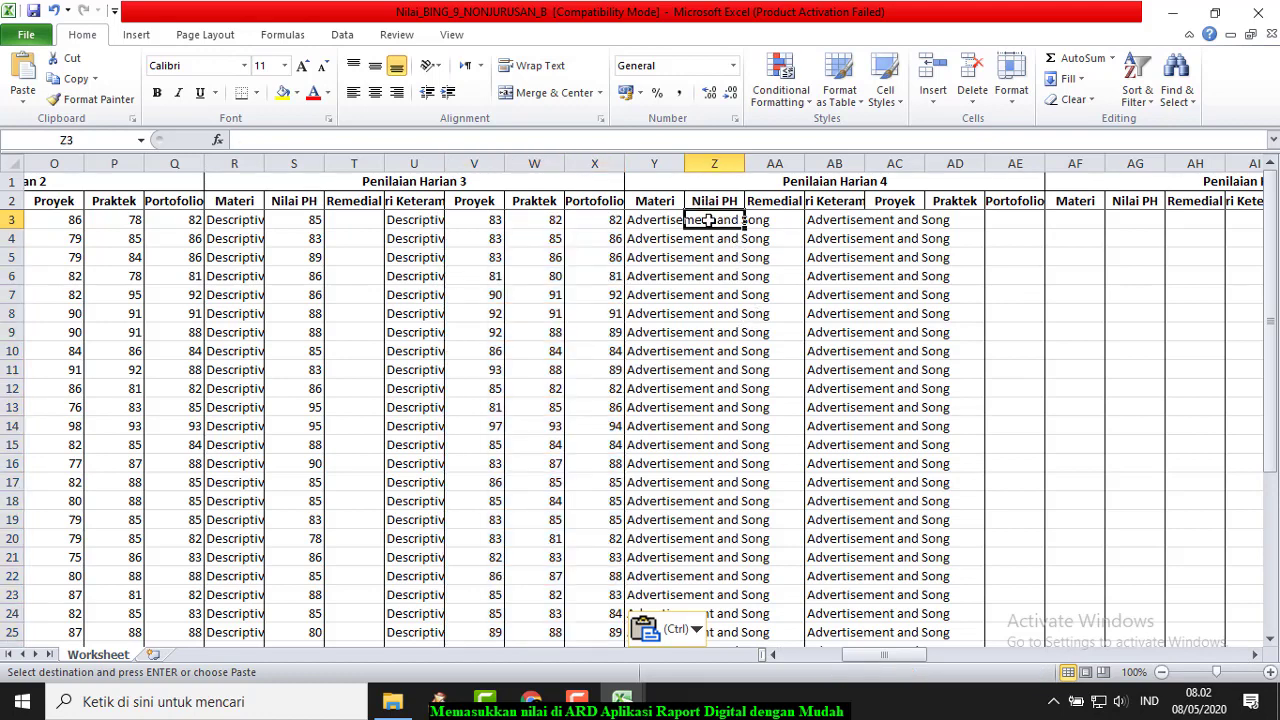
pyautogui.click(660, 226)
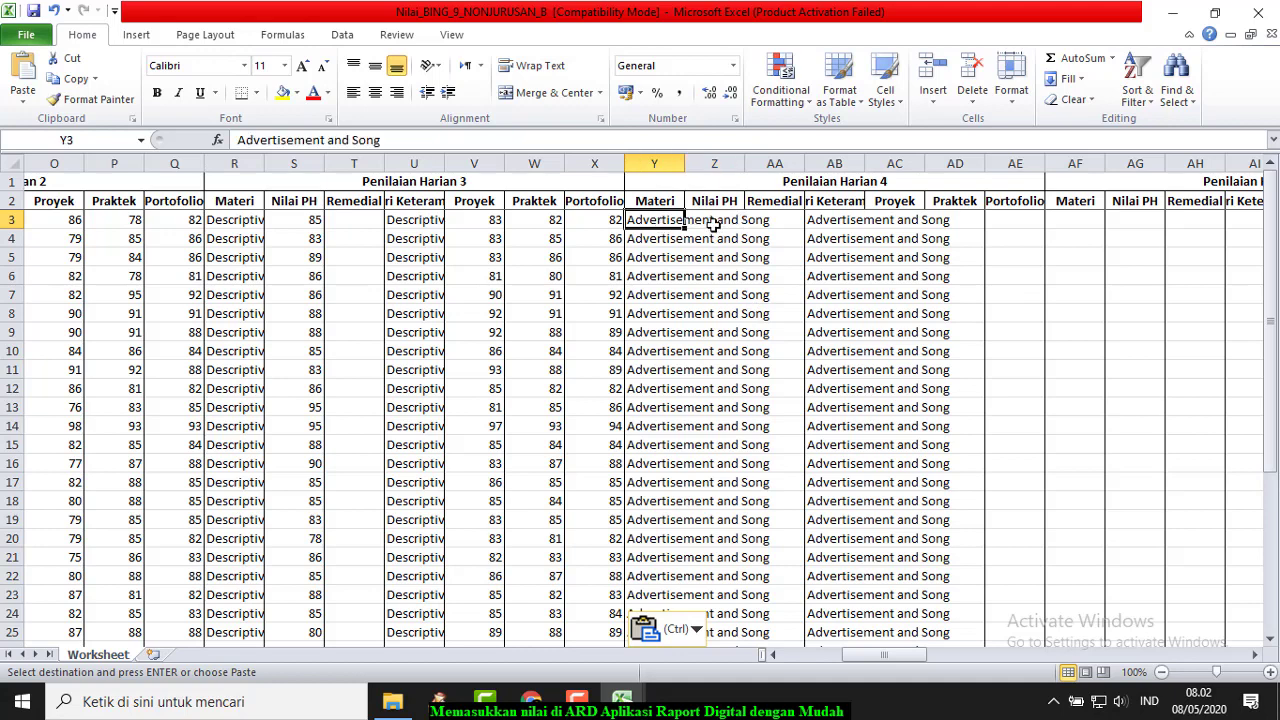
pyautogui.click(718, 225)
pyautogui.click(649, 223)
pyautogui.click(718, 222)
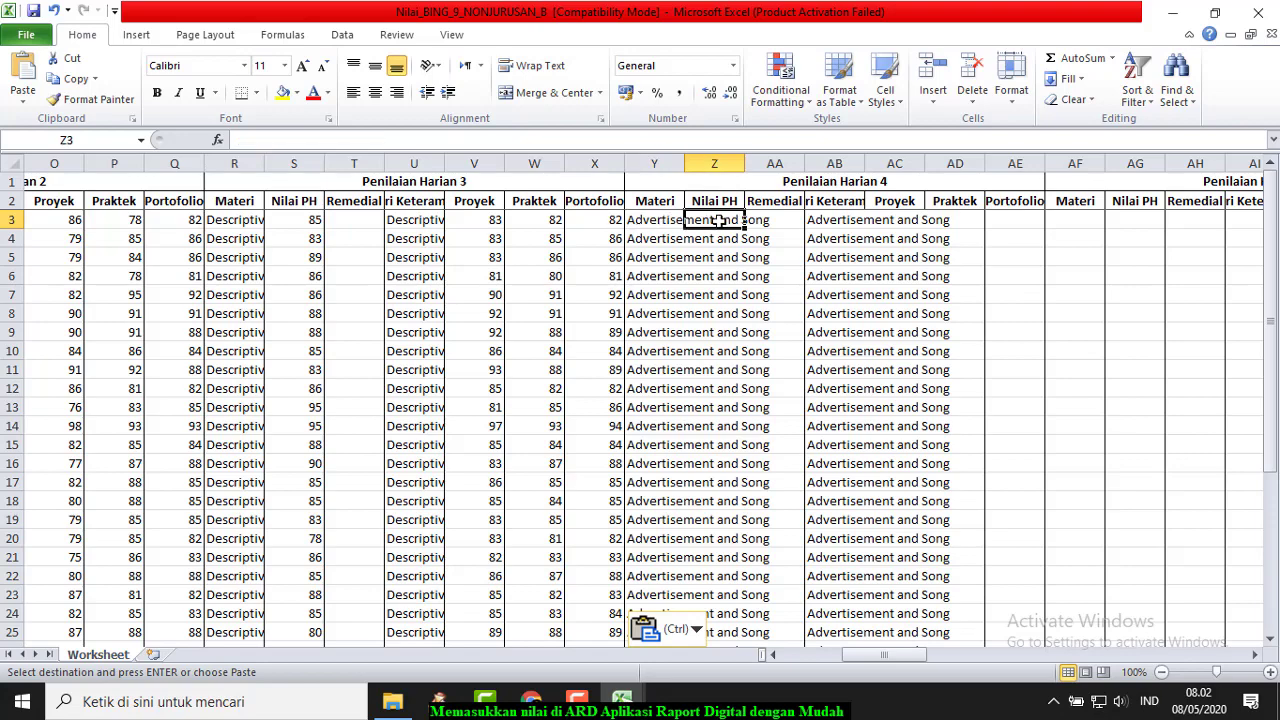
pyautogui.click(621, 701)
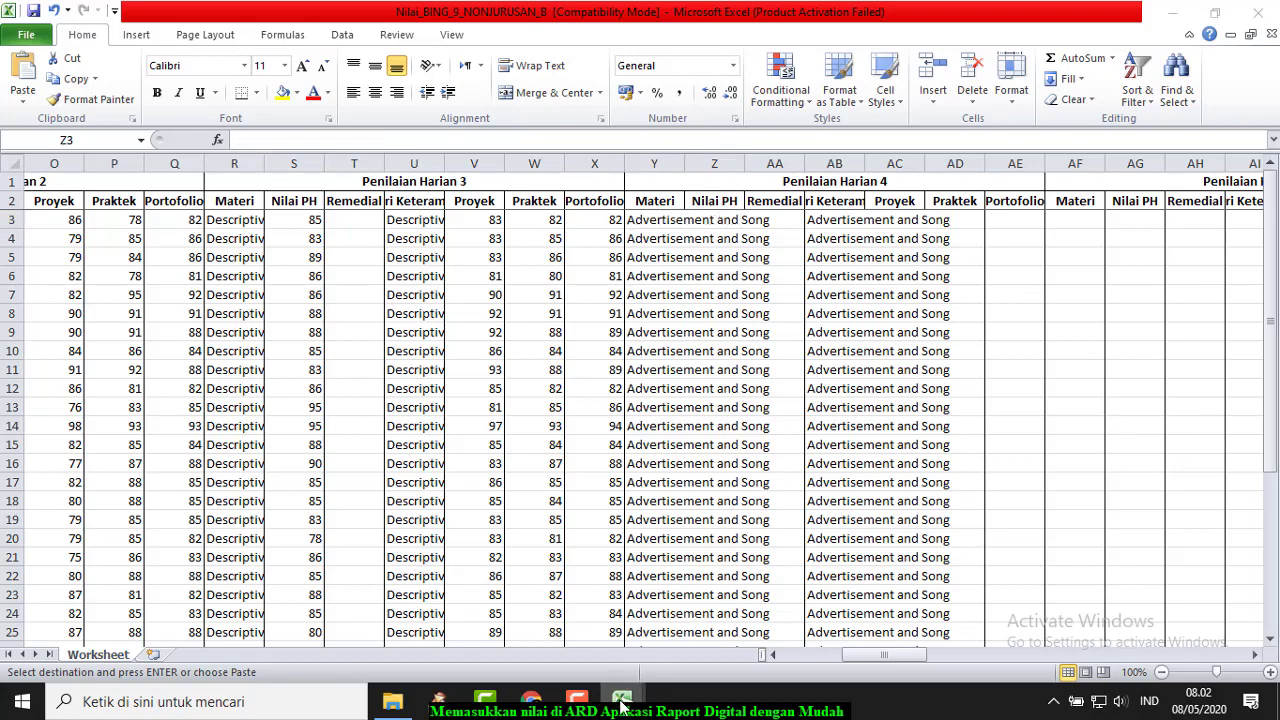
pyautogui.click(556, 630)
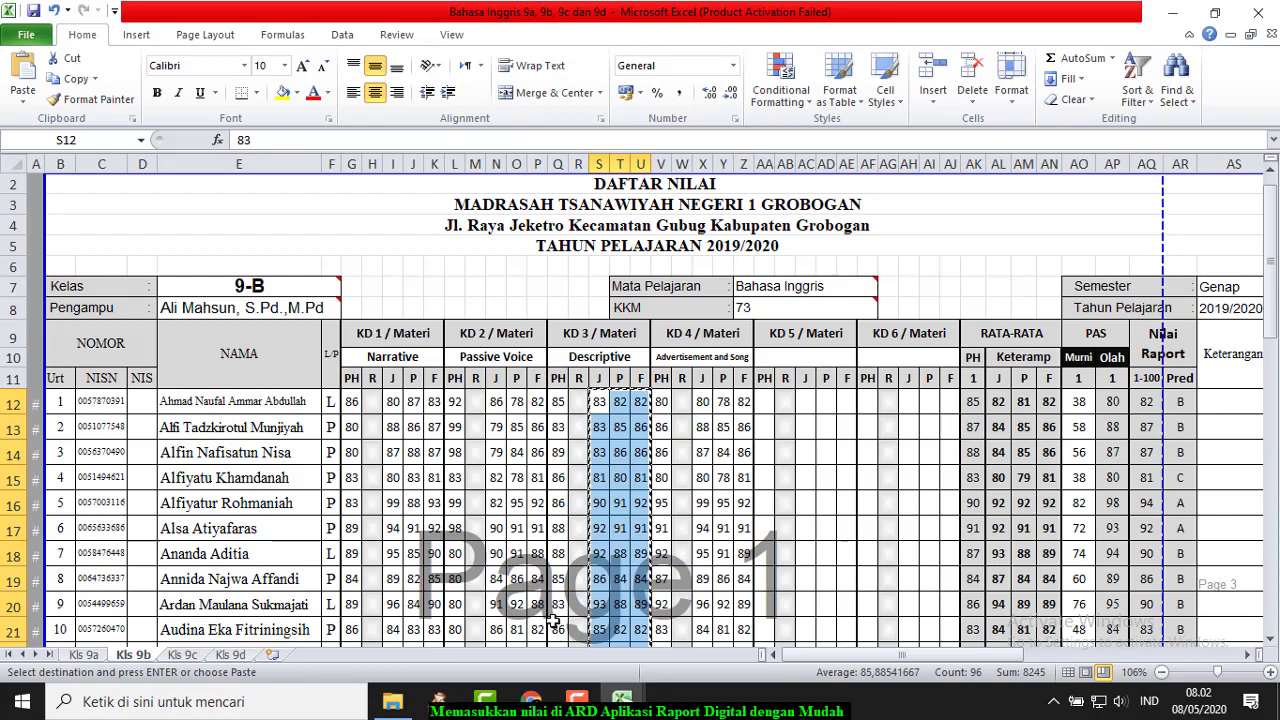
pyautogui.moveTo(661, 400)
pyautogui.mouseDown()
pyautogui.moveTo(664, 655)
pyautogui.moveTo(663, 562)
pyautogui.mouseUp()
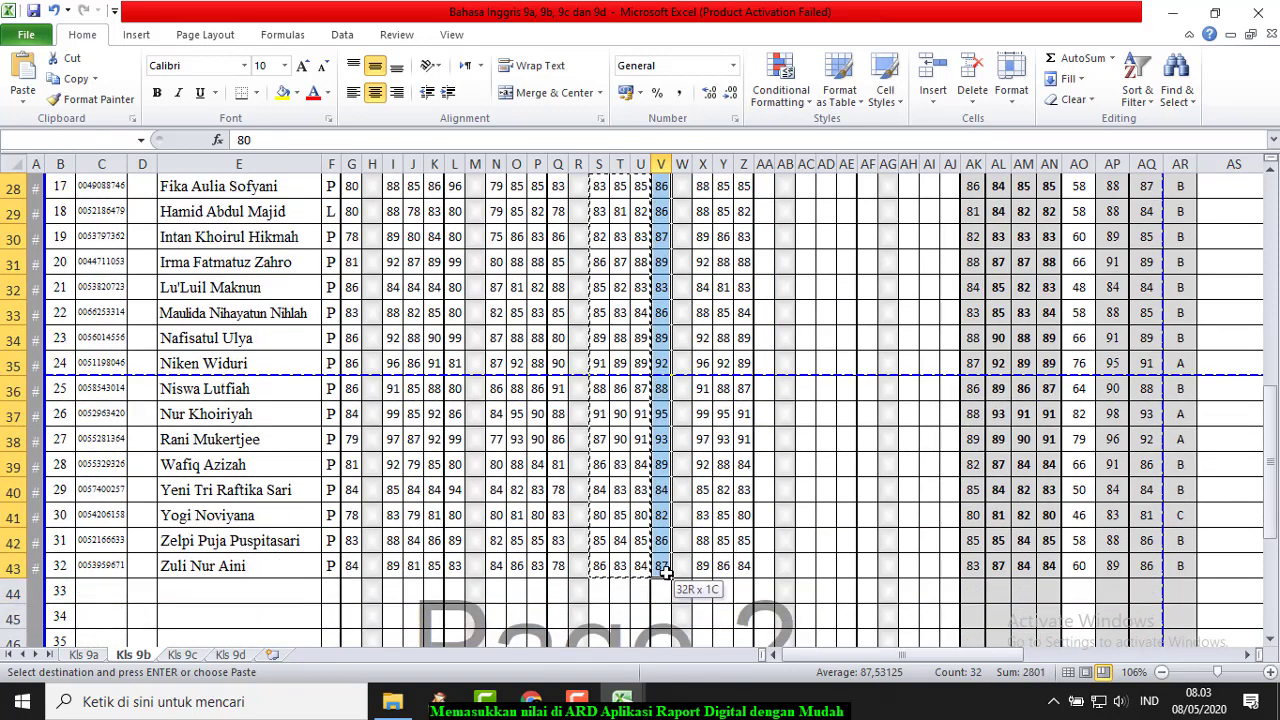
pyautogui.click(75, 78)
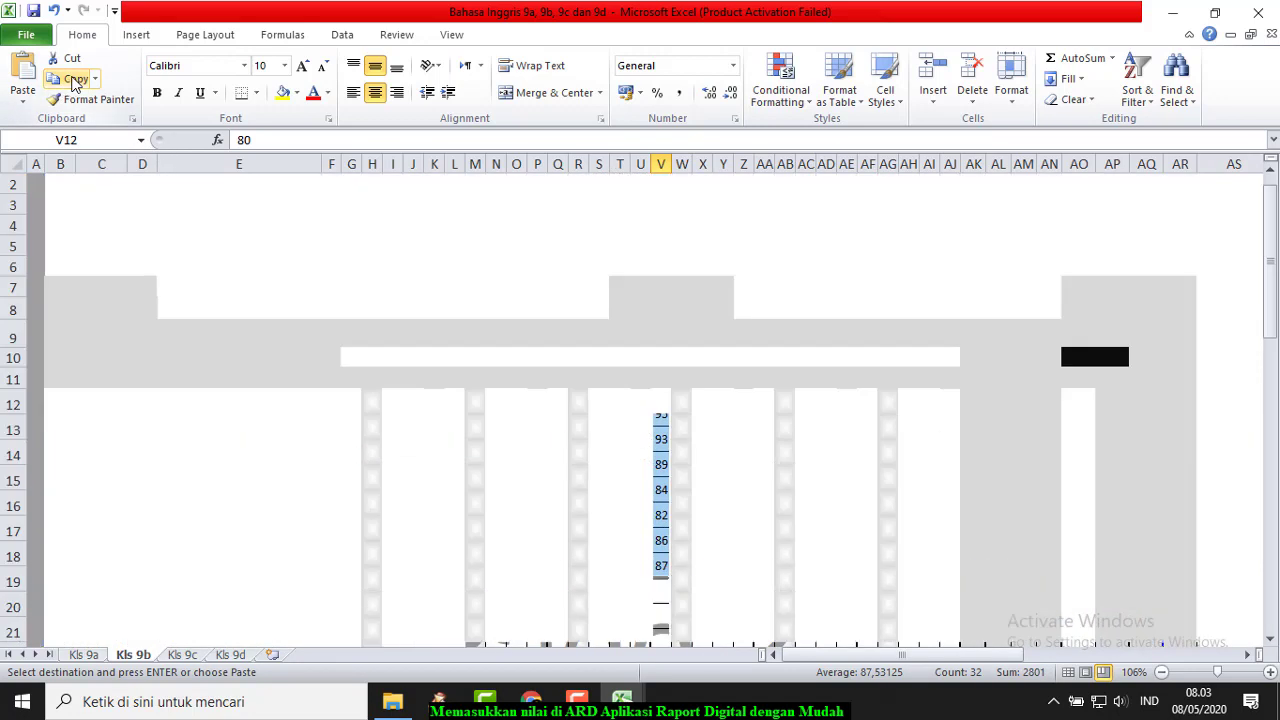
pyautogui.moveTo(627, 703)
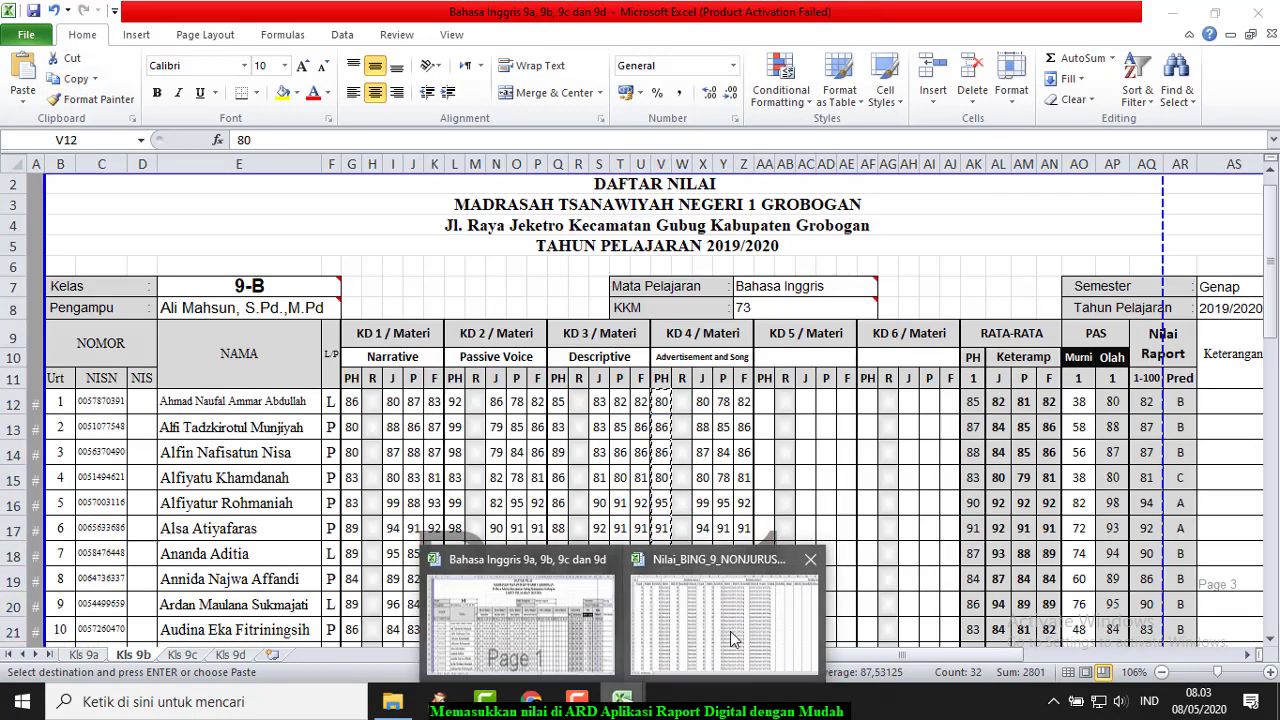
pyautogui.click(735, 640)
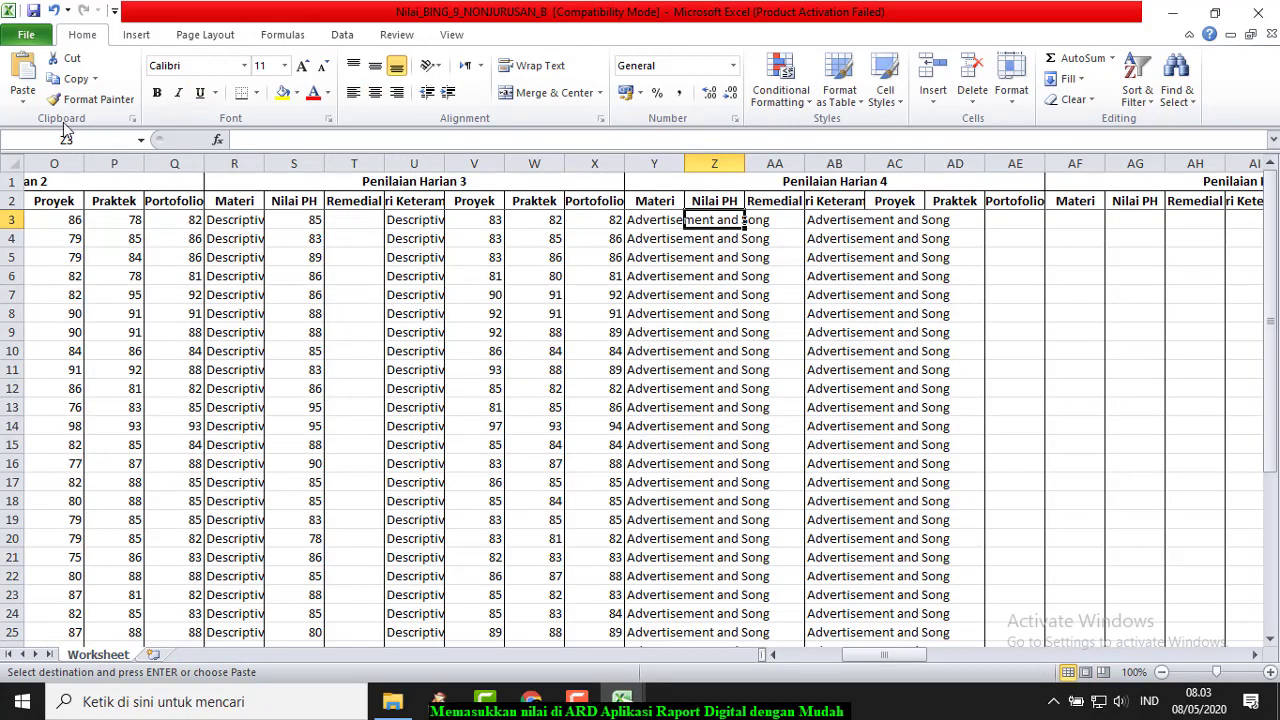
pyautogui.click(23, 92)
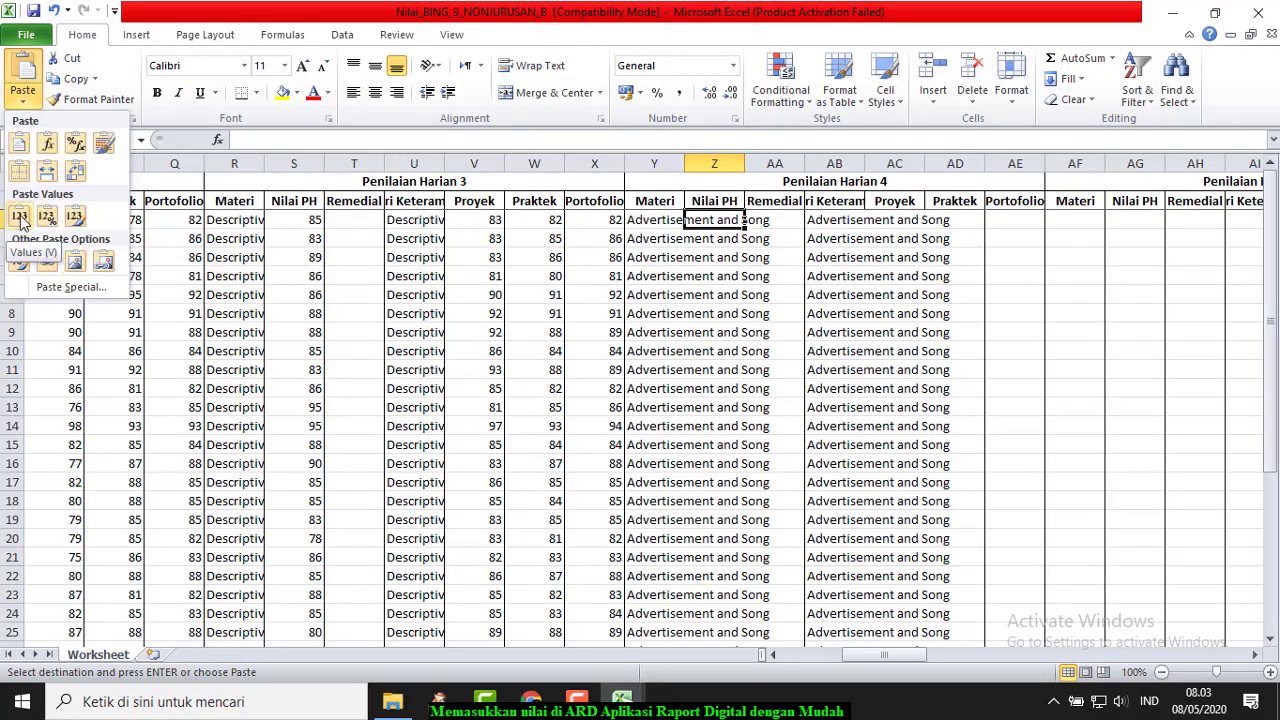
pyautogui.click(19, 215)
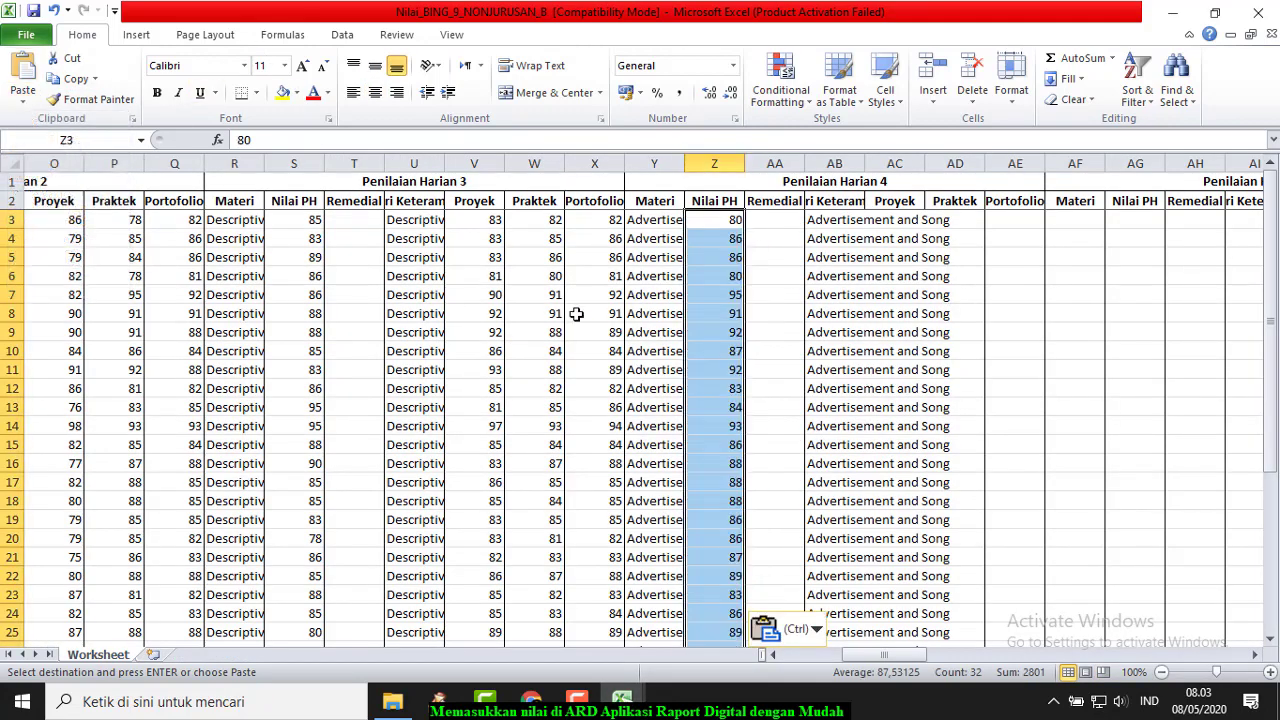
# Step: Copy the Advertisement and Song J, P and F grades in X12:Z43 of Kls 9b as values into the template, starting at AD3
pyautogui.click(972, 221)
pyautogui.click(622, 703)
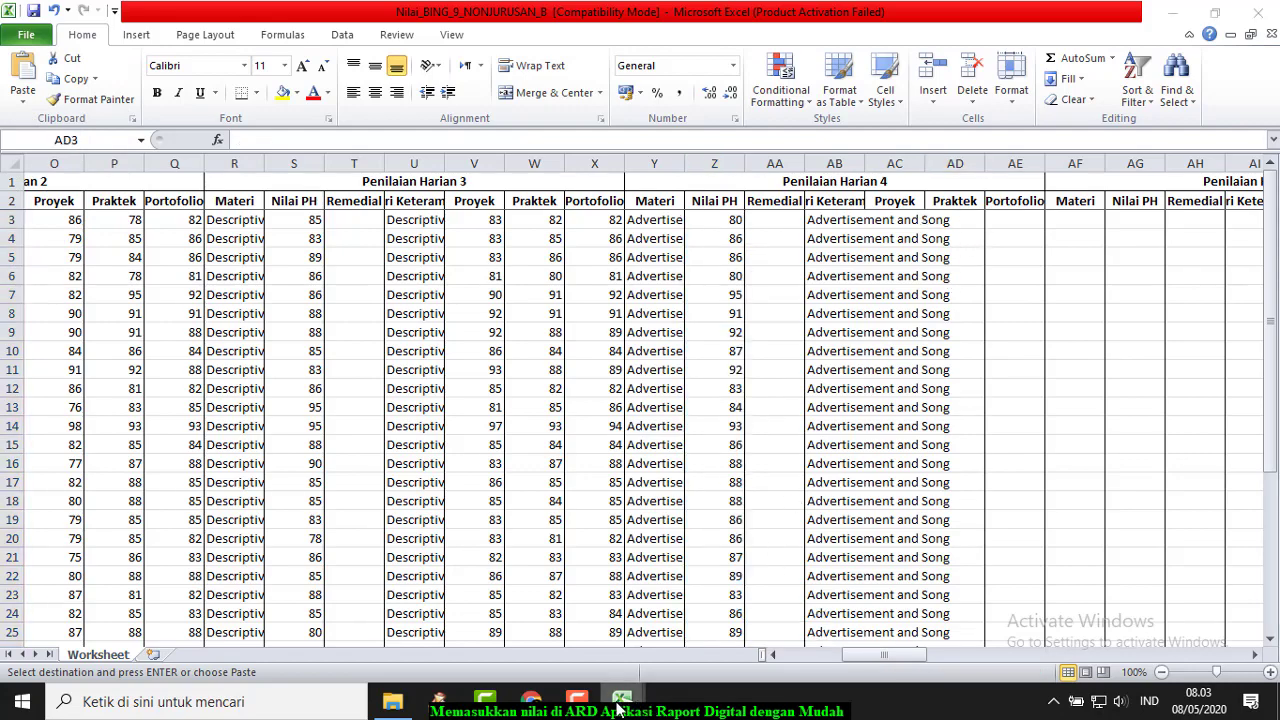
pyautogui.click(588, 622)
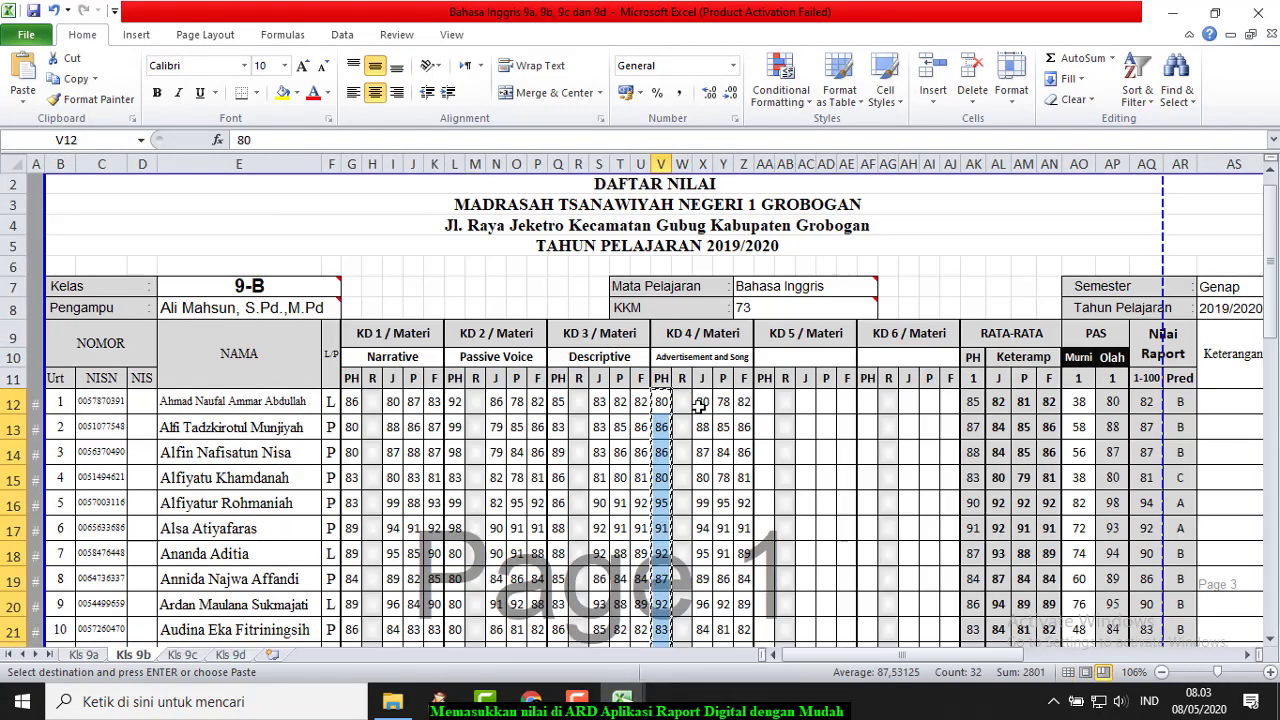
pyautogui.moveTo(705, 401)
pyautogui.mouseDown()
pyautogui.moveTo(742, 405)
pyautogui.moveTo(735, 680)
pyautogui.moveTo(712, 405)
pyautogui.mouseUp()
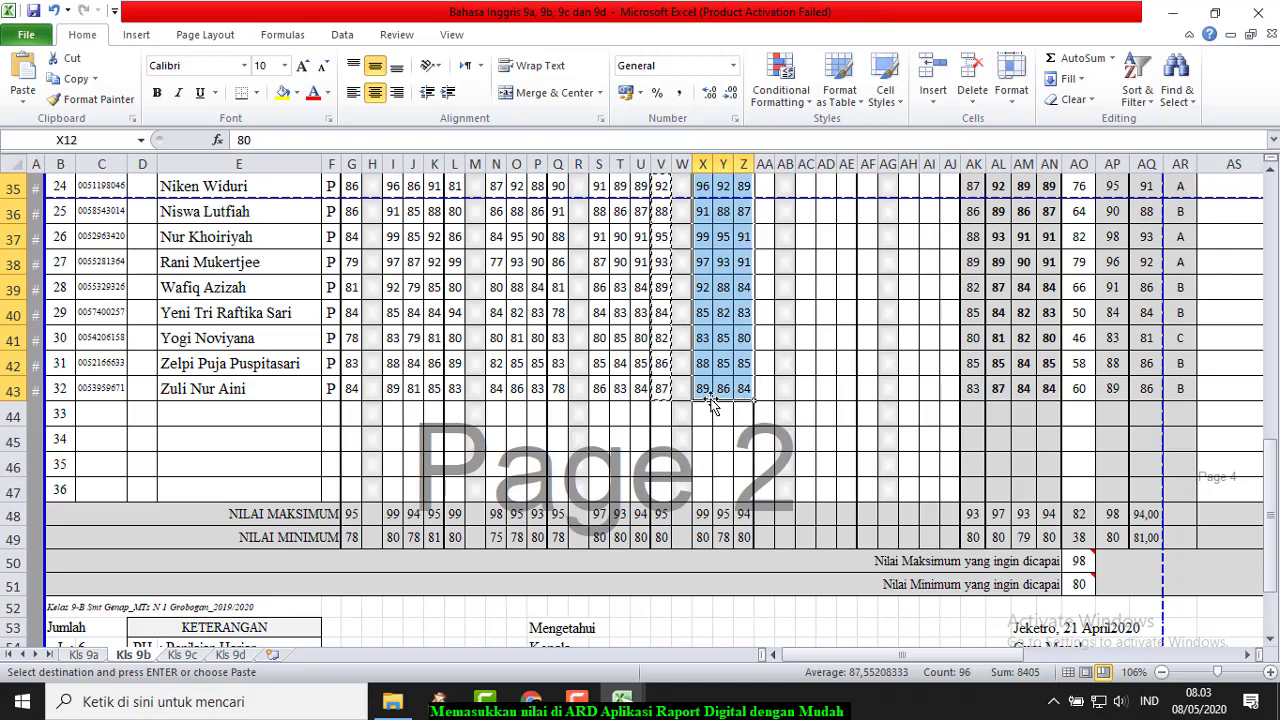
pyautogui.click(72, 78)
pyautogui.scroll(11, 775, 451)
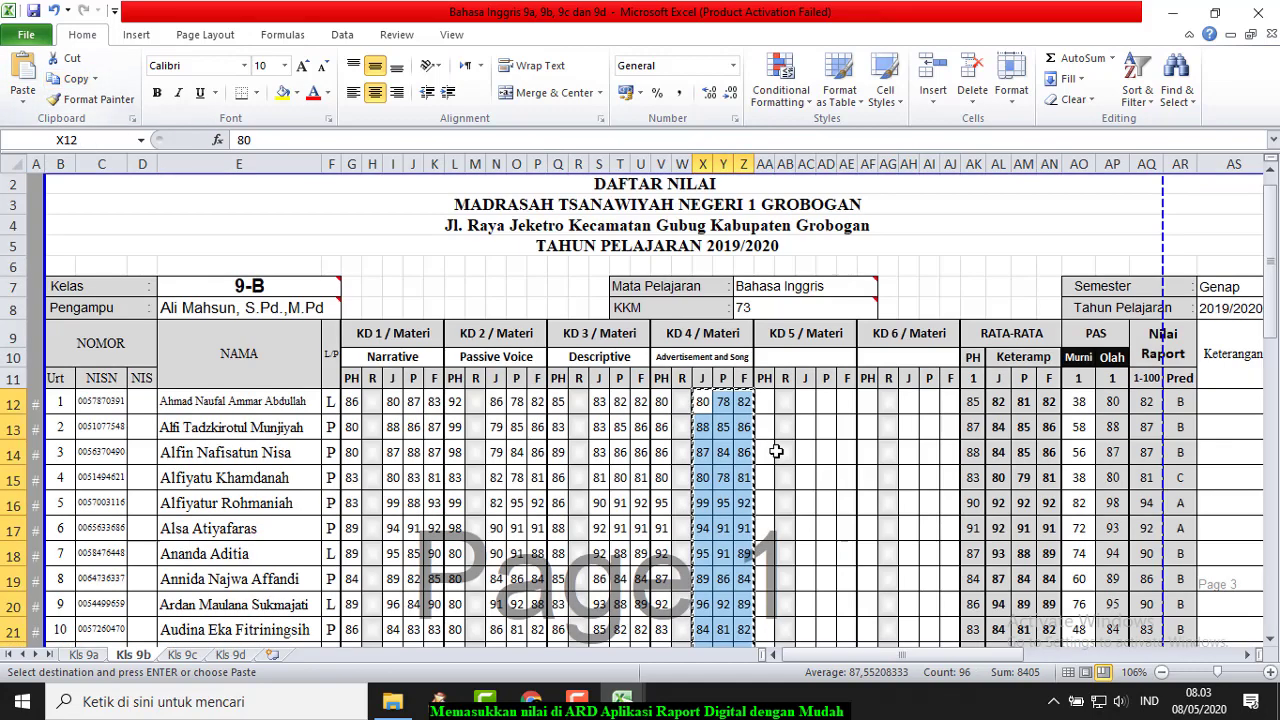
pyautogui.click(622, 701)
pyautogui.click(771, 638)
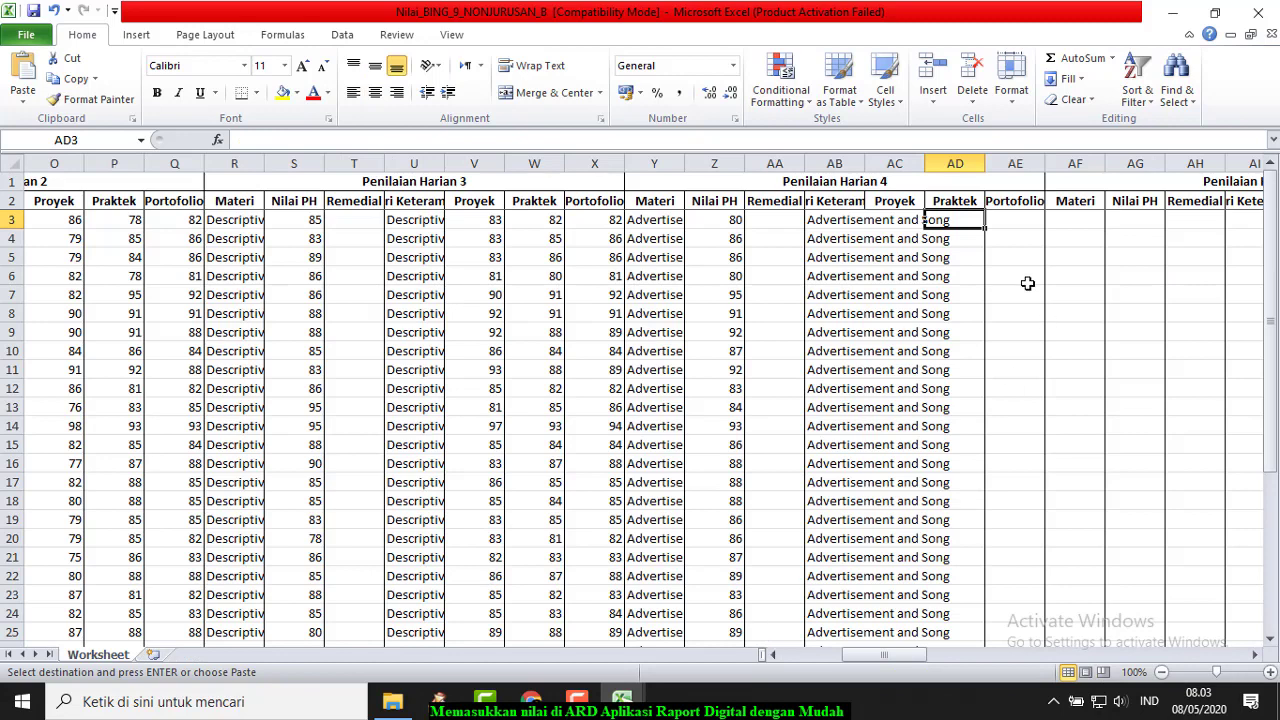
pyautogui.click(23, 95)
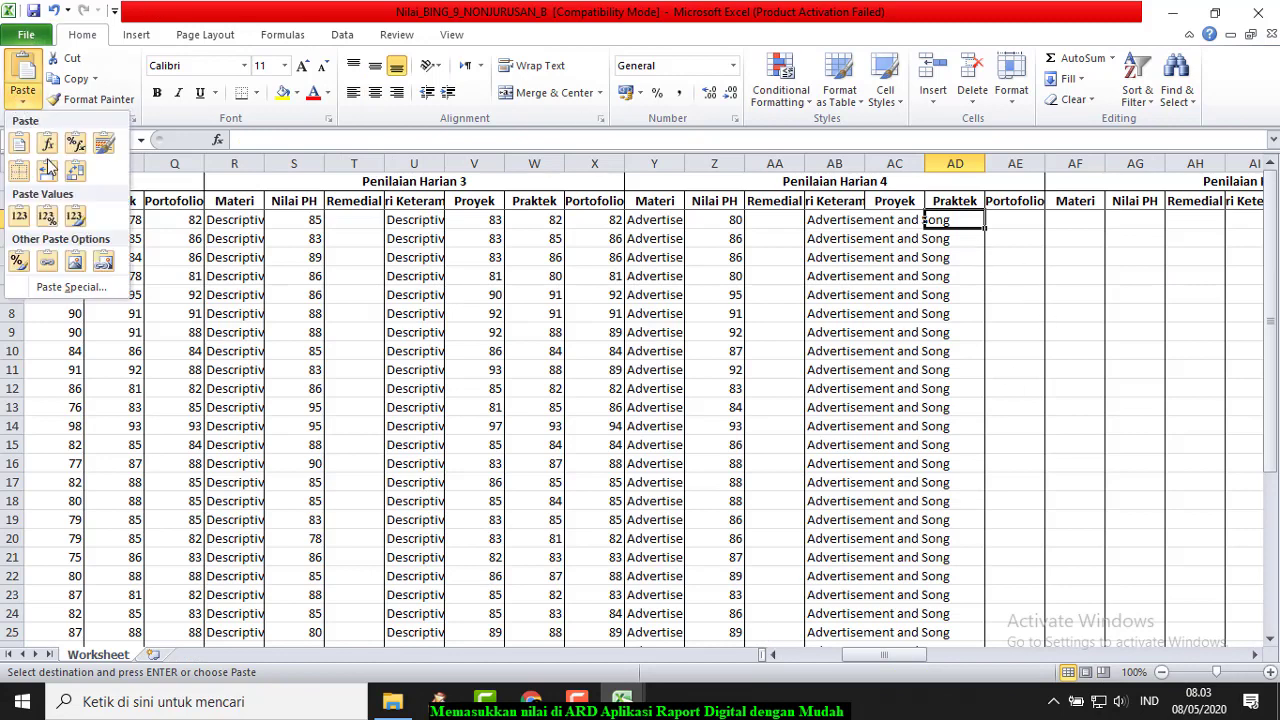
pyautogui.click(20, 218)
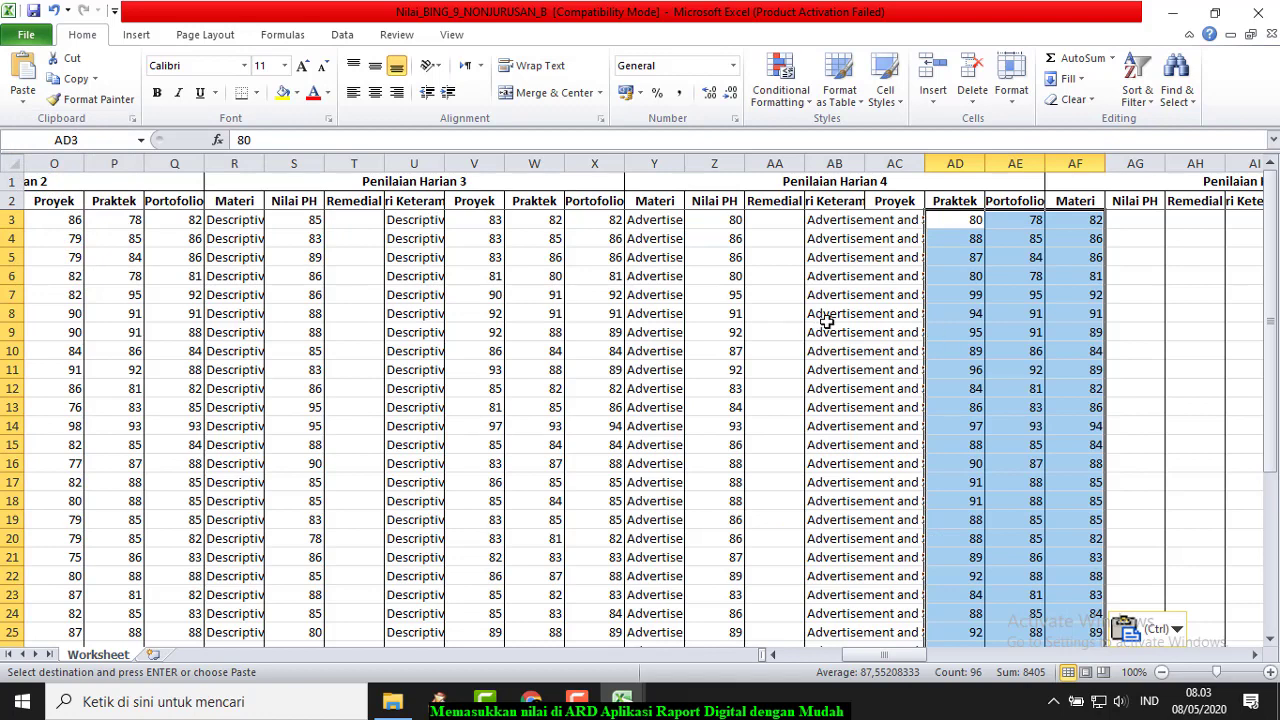
# Step: Delete row 37 holding the helper topic names below the student list in the template worksheet
pyautogui.scroll(-10, 571, 321)
pyautogui.scroll(6, 571, 321)
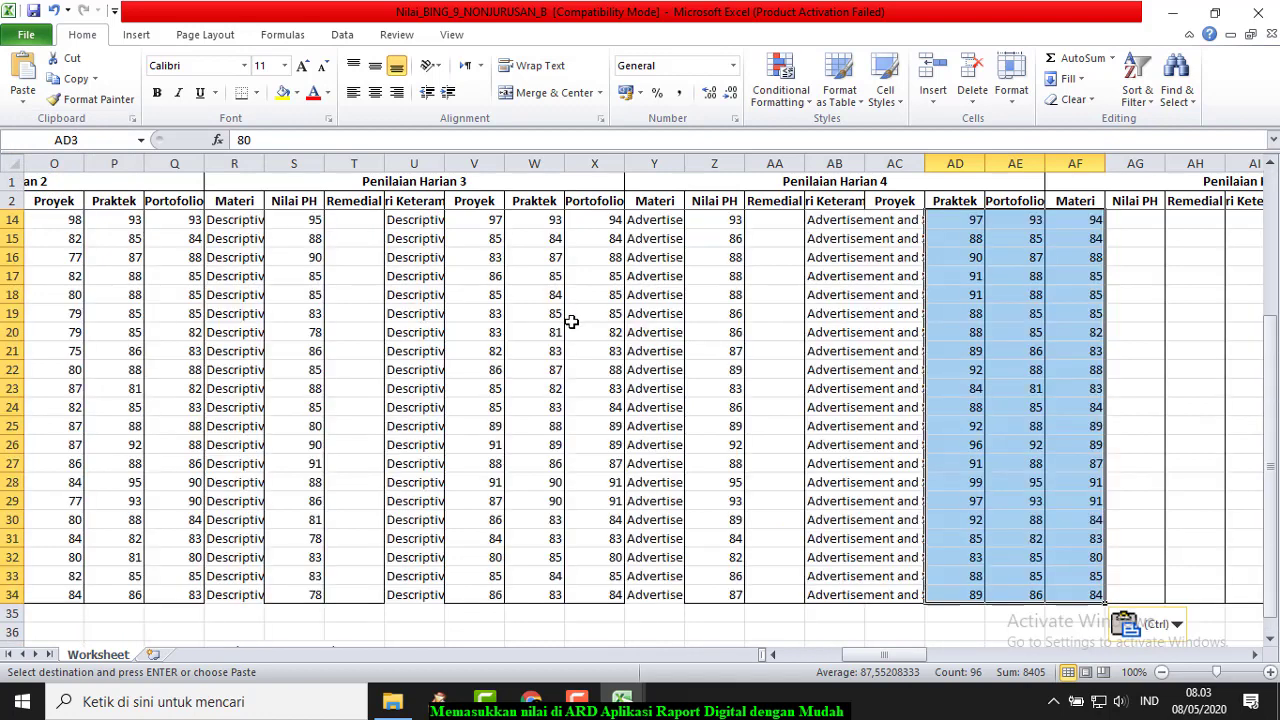
pyautogui.scroll(-6, 571, 321)
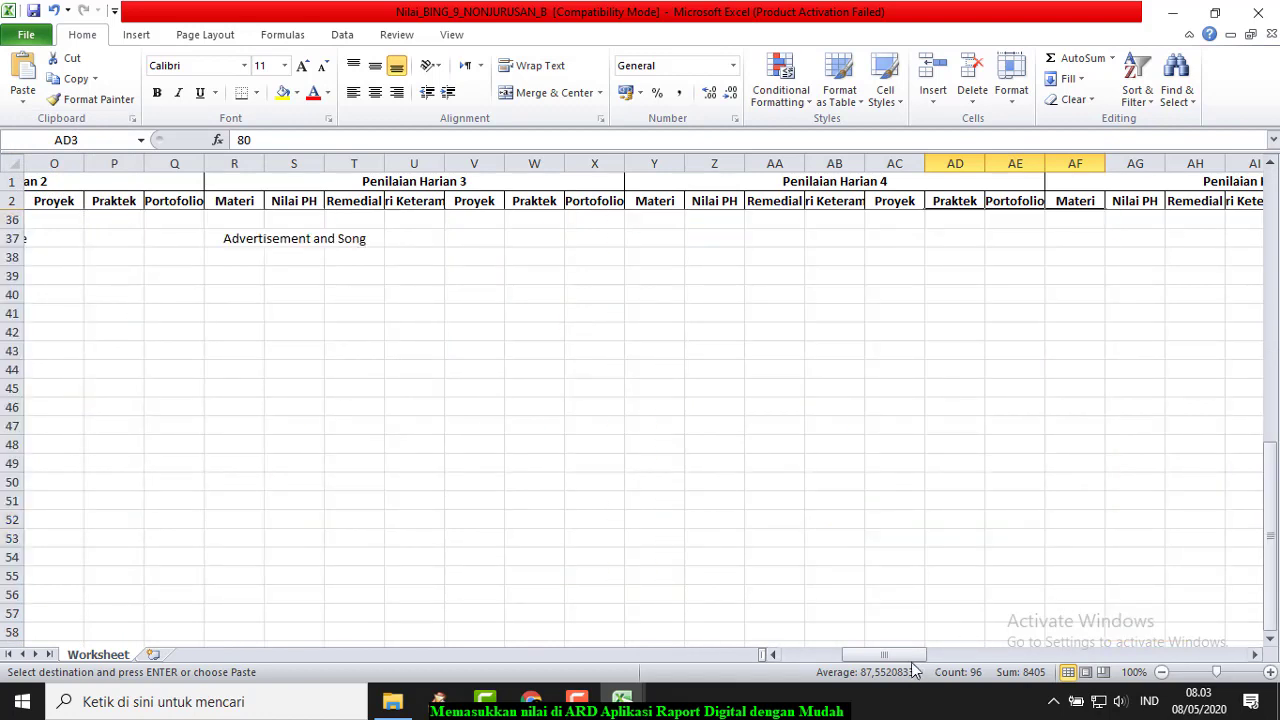
pyautogui.moveTo(915, 655); pyautogui.dragTo(825, 655)
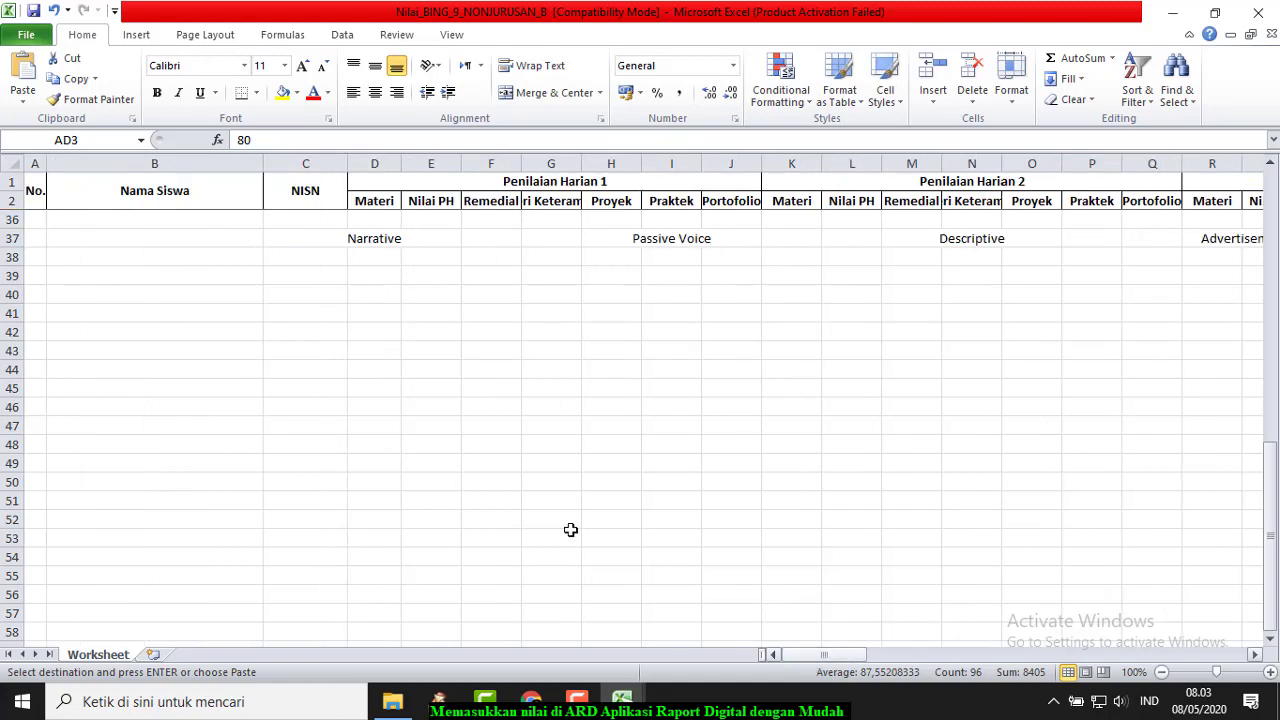
pyautogui.click(10, 238)
pyautogui.rightClick(10, 238)
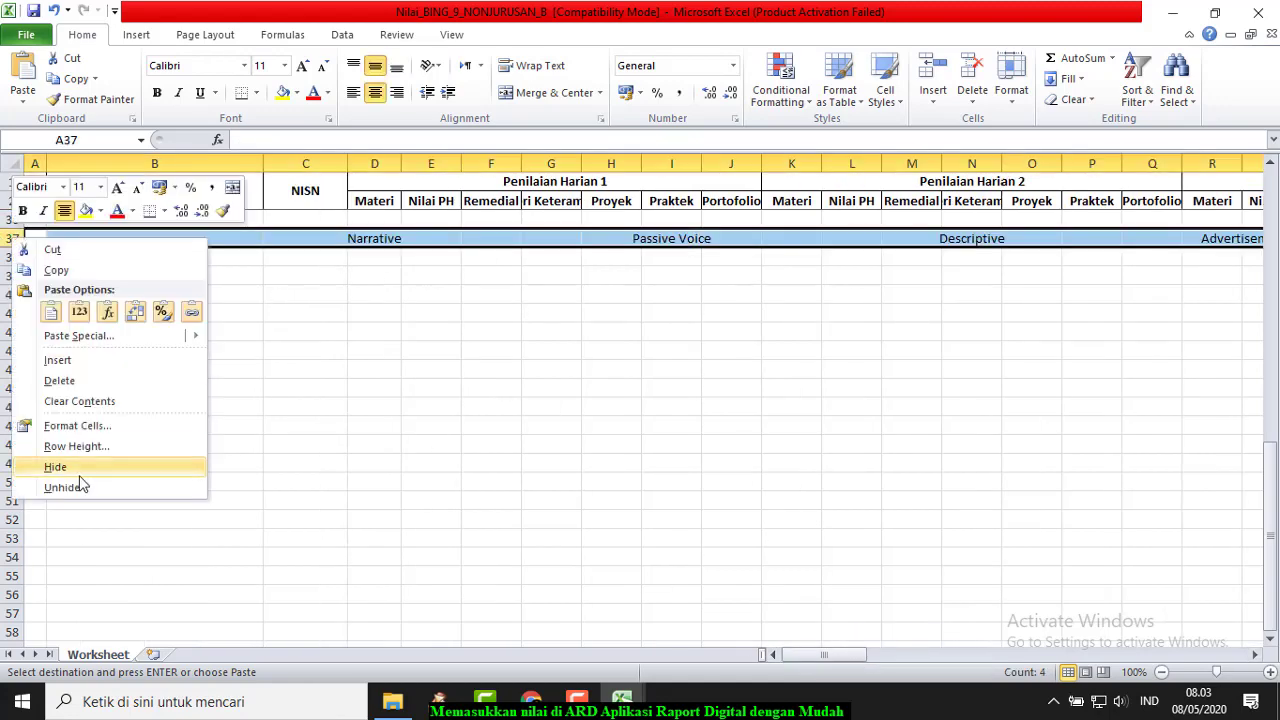
pyautogui.click(62, 382)
pyautogui.scroll(12, 511, 466)
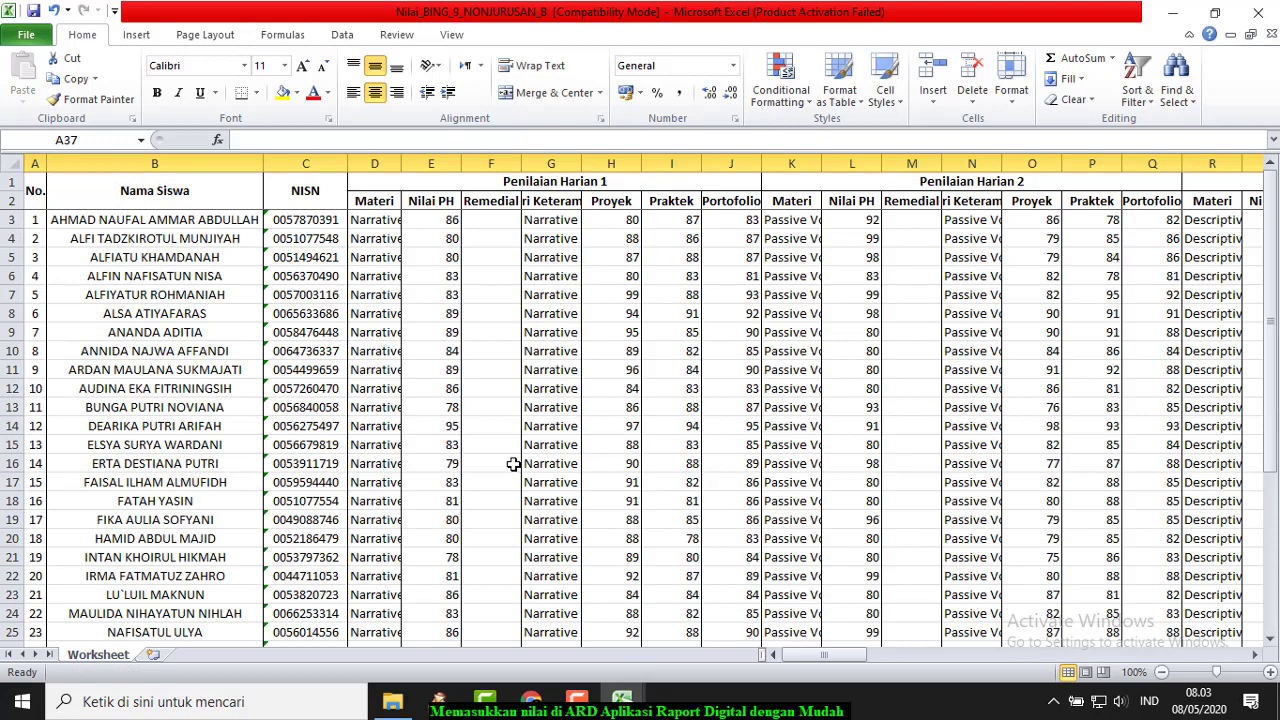
# Step: Save the Nilai_BING_9_NONJURUSAN_B workbook and close it
pyautogui.click(35, 14)
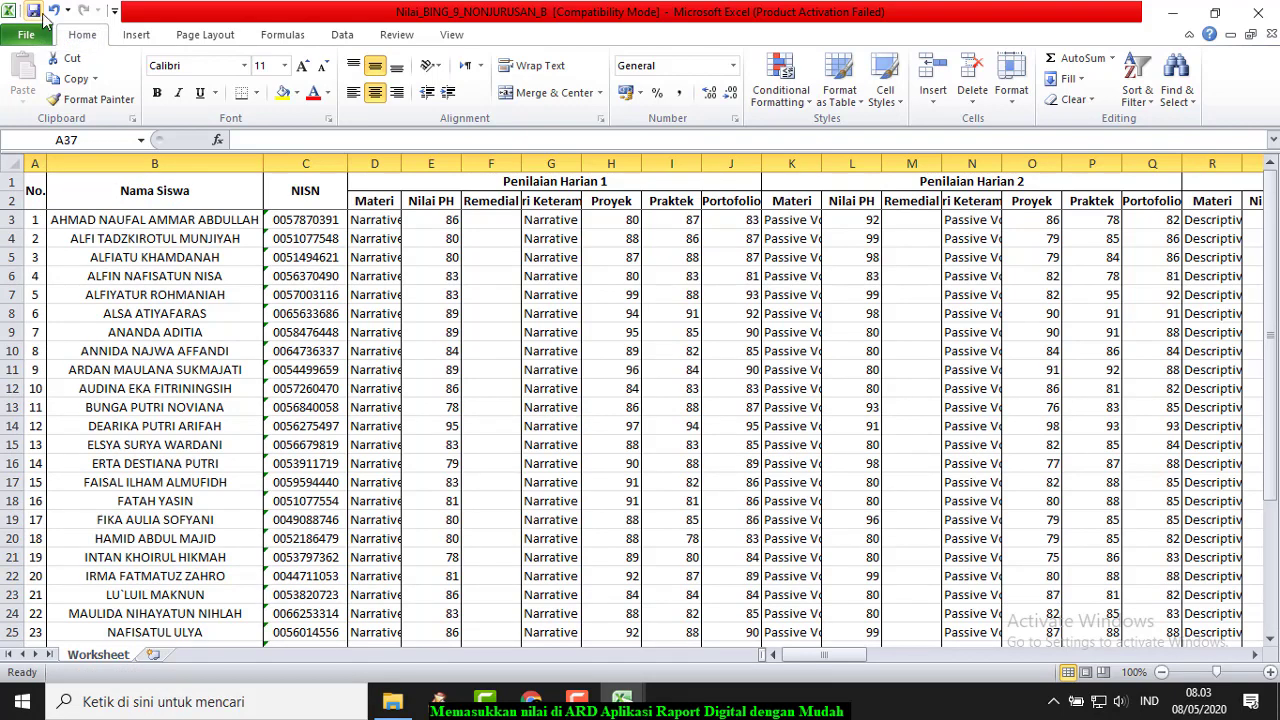
pyautogui.click(1259, 13)
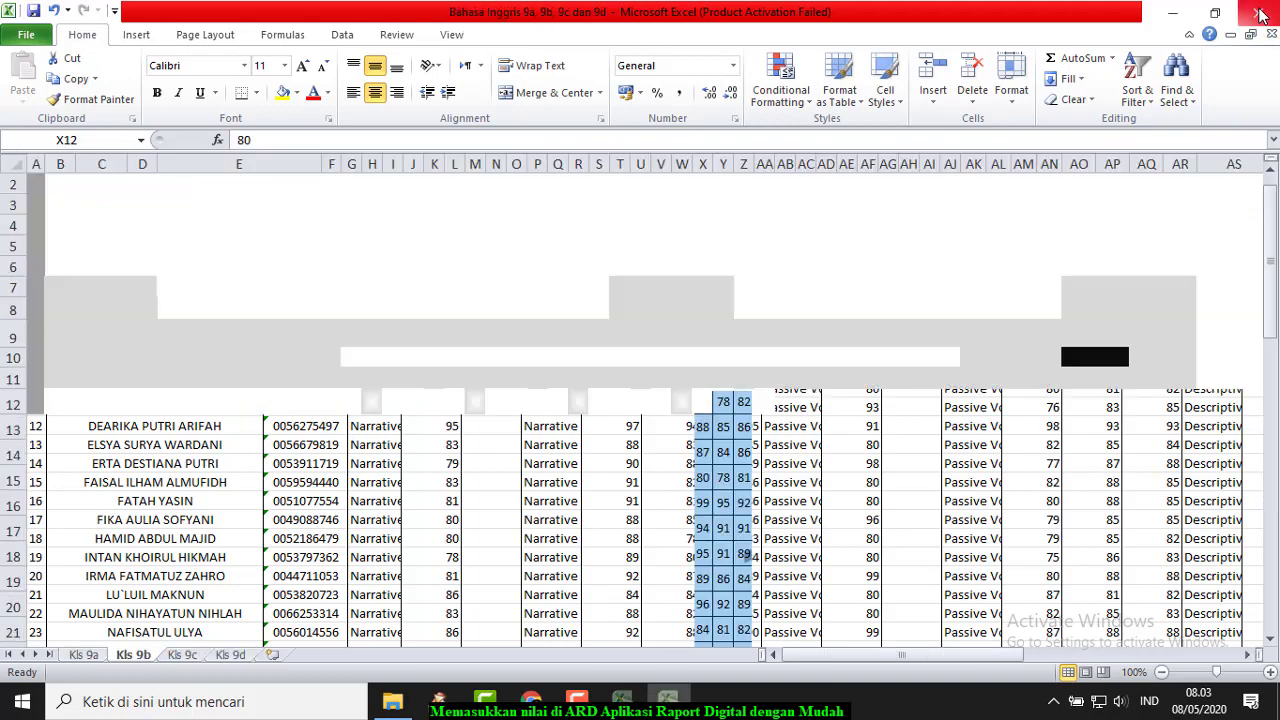
# Step: Switch to the ARD Madrasah page in Chrome and import Nilai_BING_9_NONJURUSAN_B.xls as the class 9-B daily grades
pyautogui.click(529, 705)
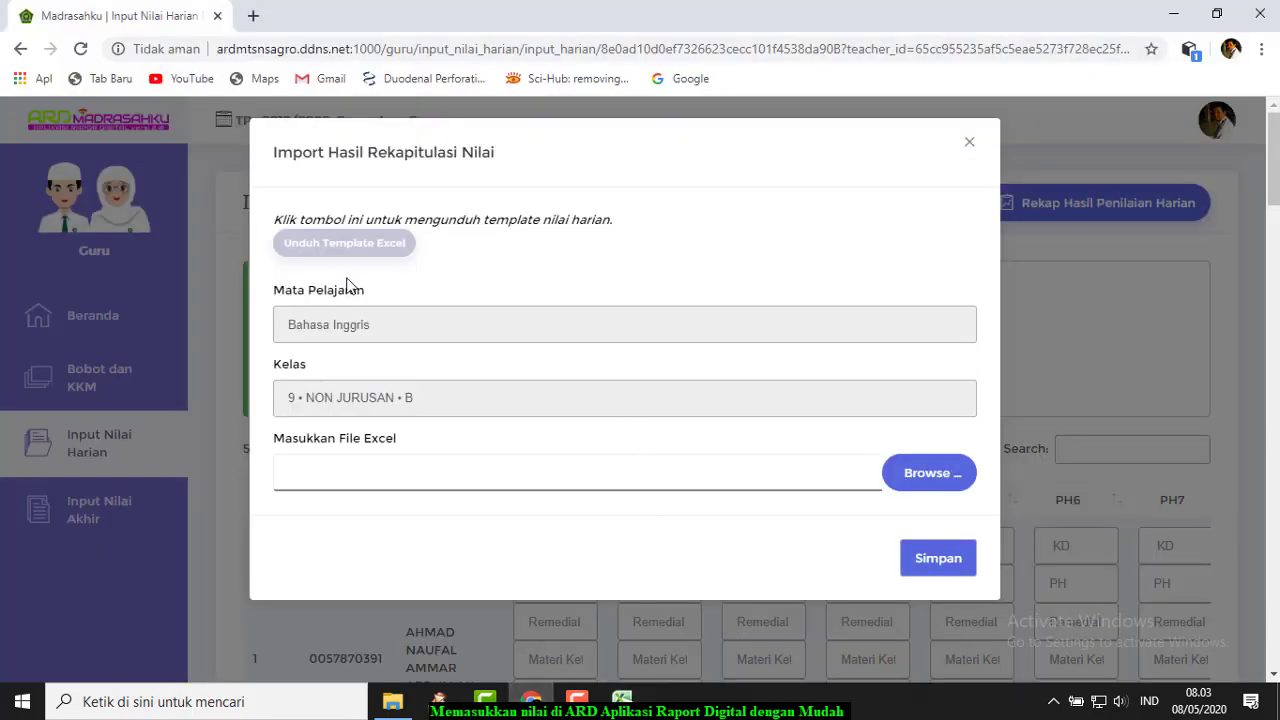
pyautogui.click(936, 477)
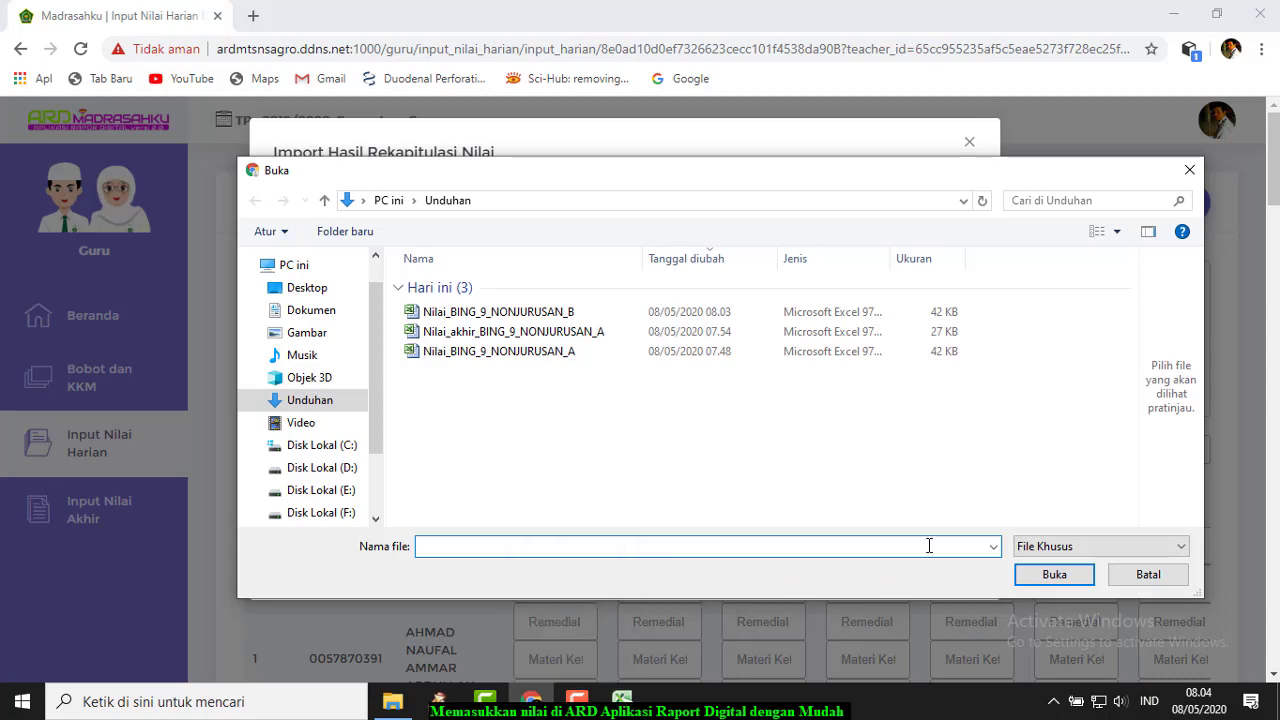
pyautogui.click(523, 313)
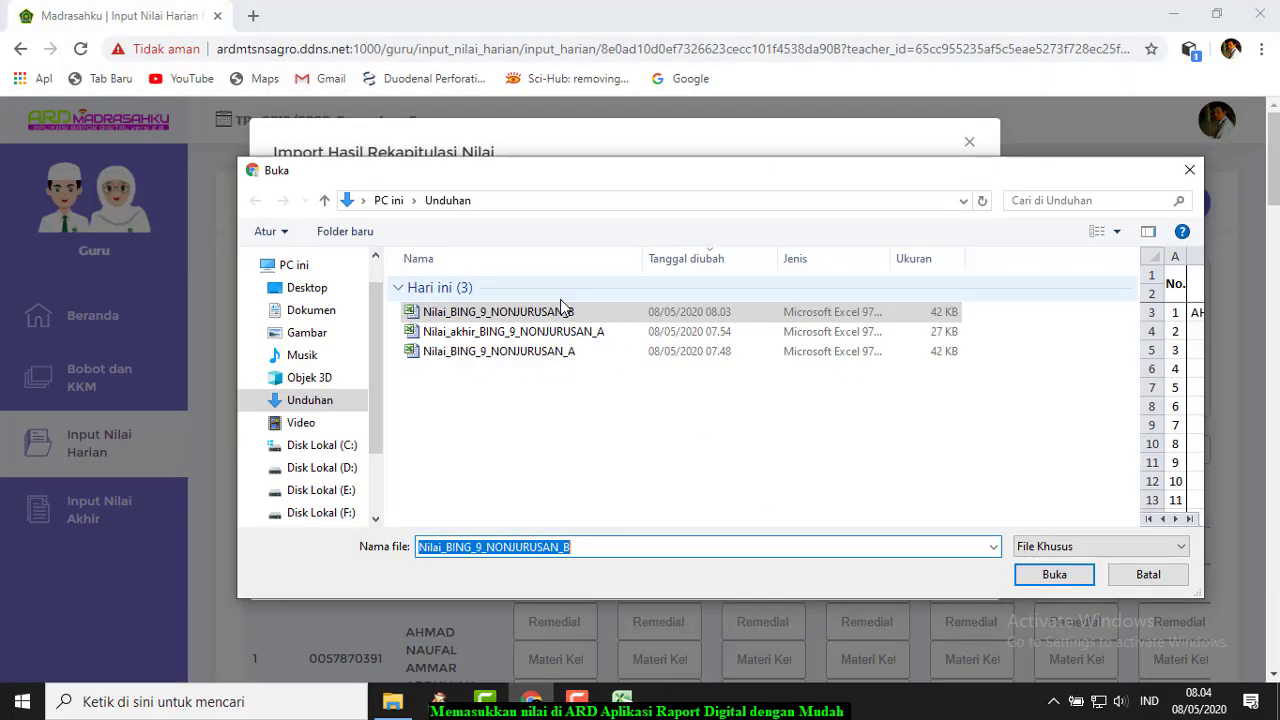
pyautogui.click(1056, 576)
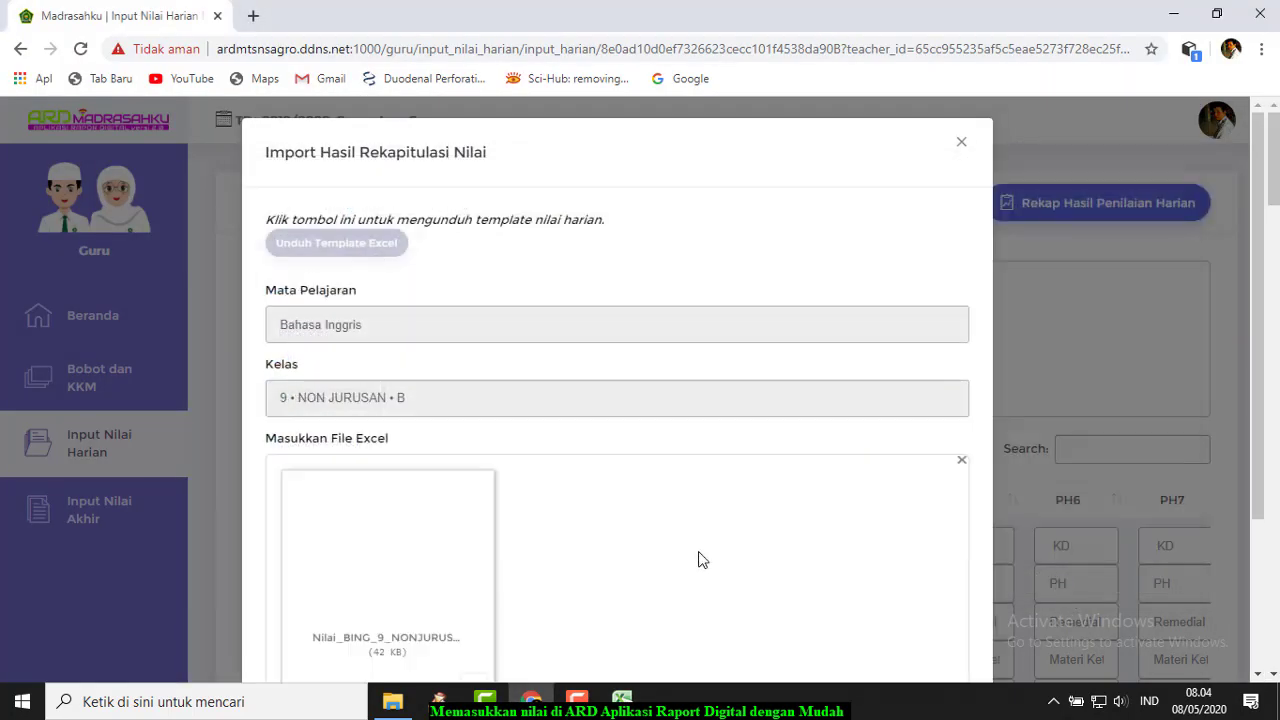
pyautogui.scroll(-4, 690, 553)
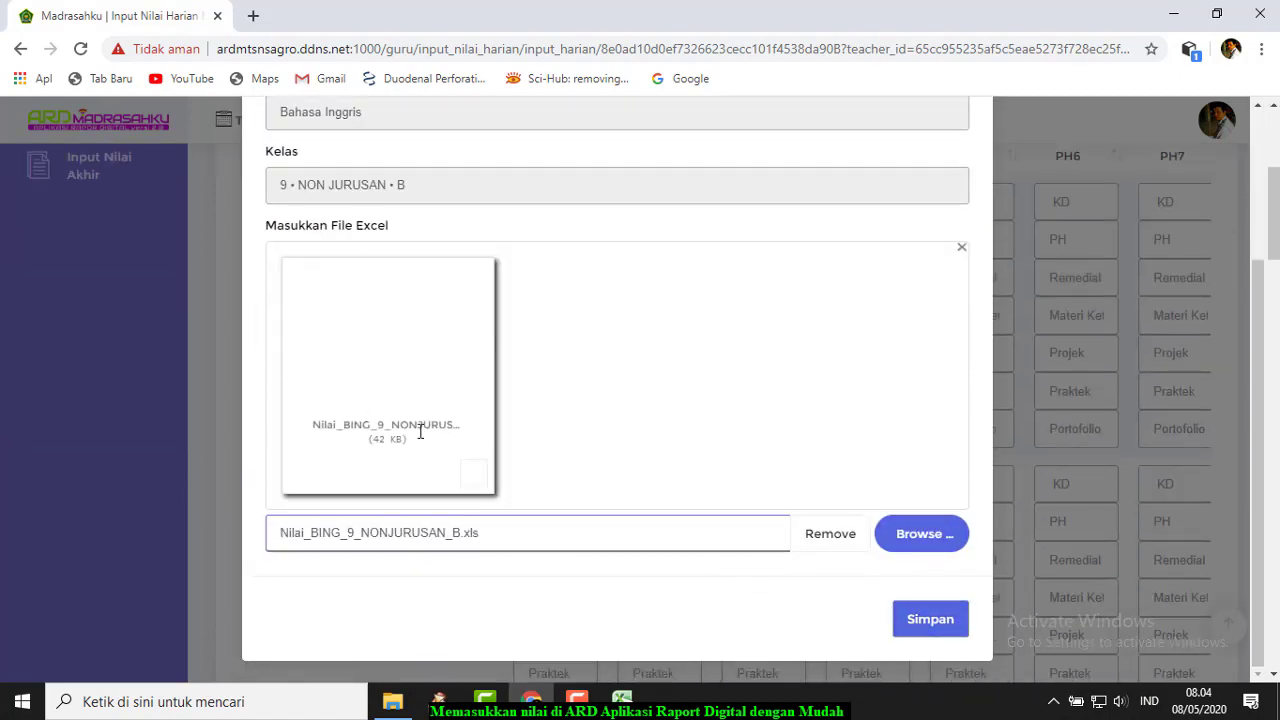
pyautogui.click(930, 619)
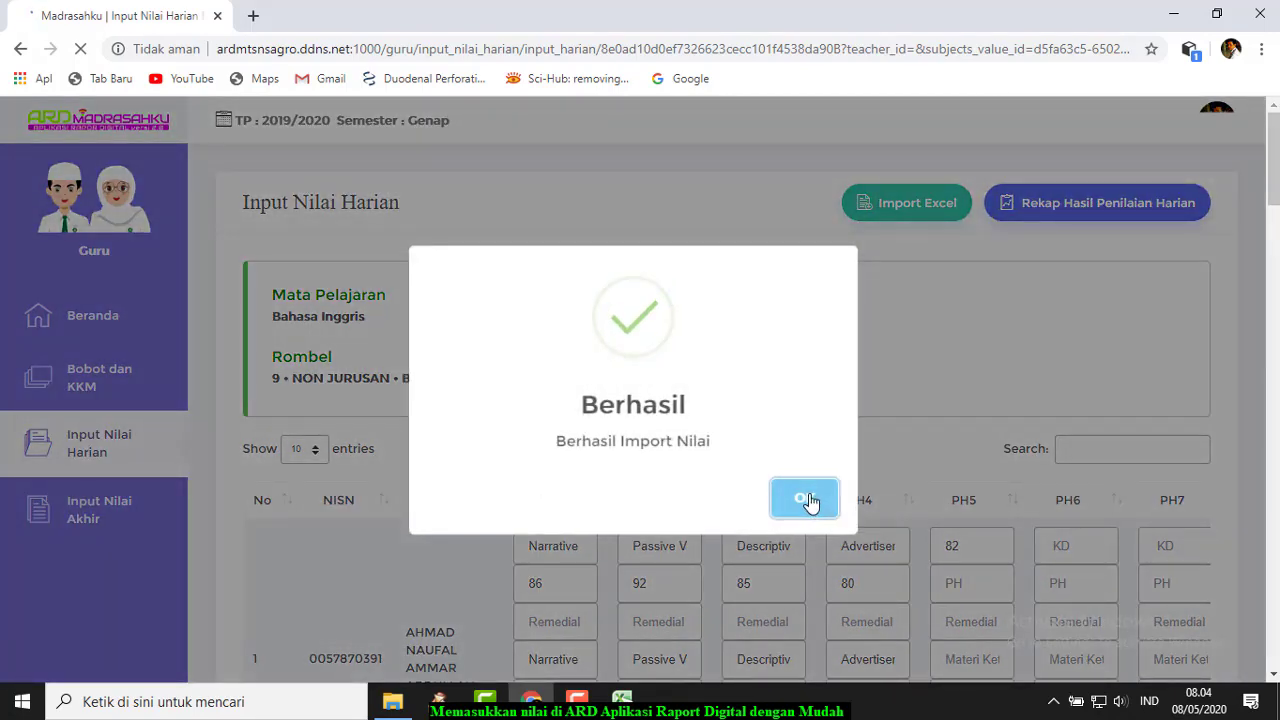
pyautogui.click(806, 500)
# Step: Review the imported class 9-B daily grades for each student in the Input Nilai Harian table
pyautogui.scroll(-8, 771, 528)
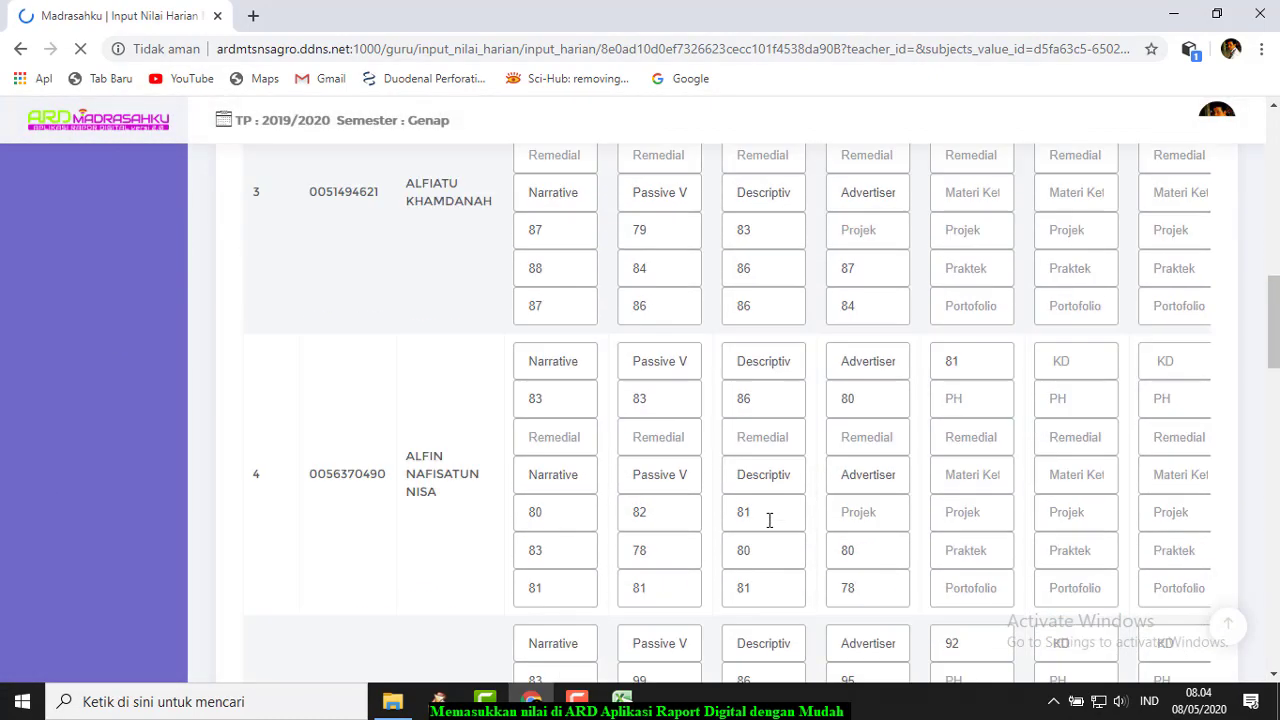
pyautogui.scroll(-18, 769, 520)
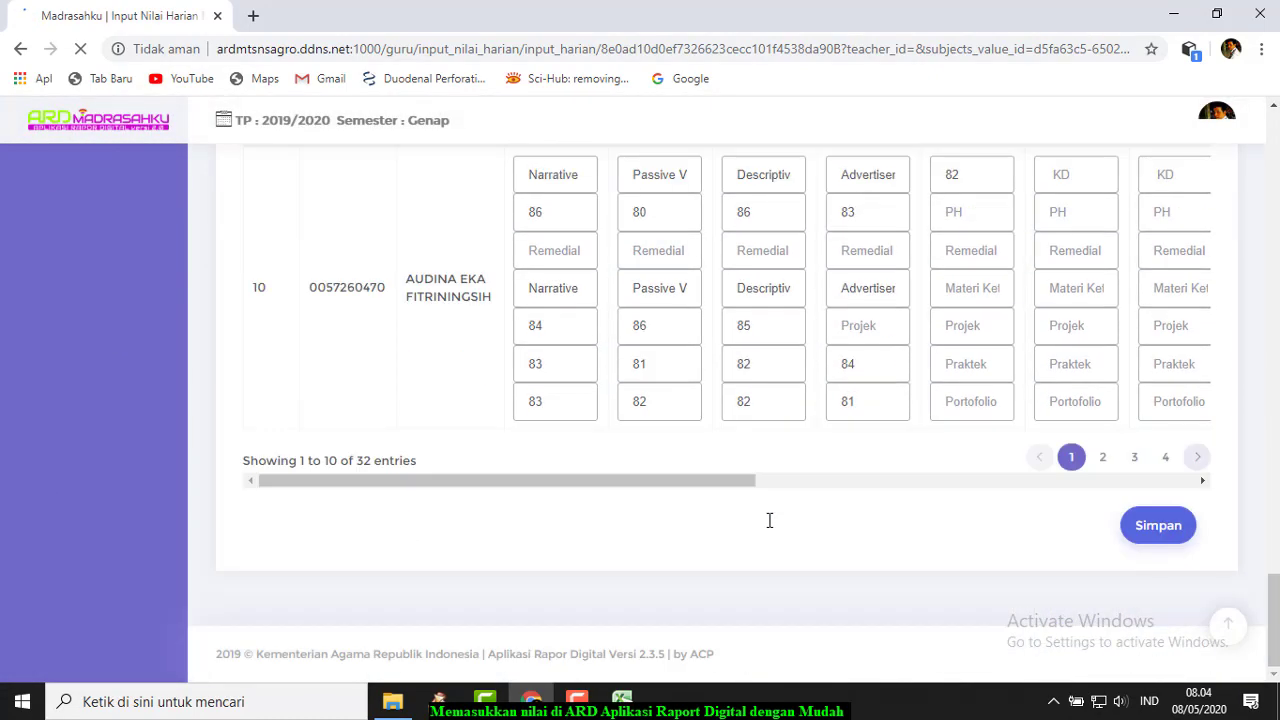
pyautogui.scroll(20, 768, 525)
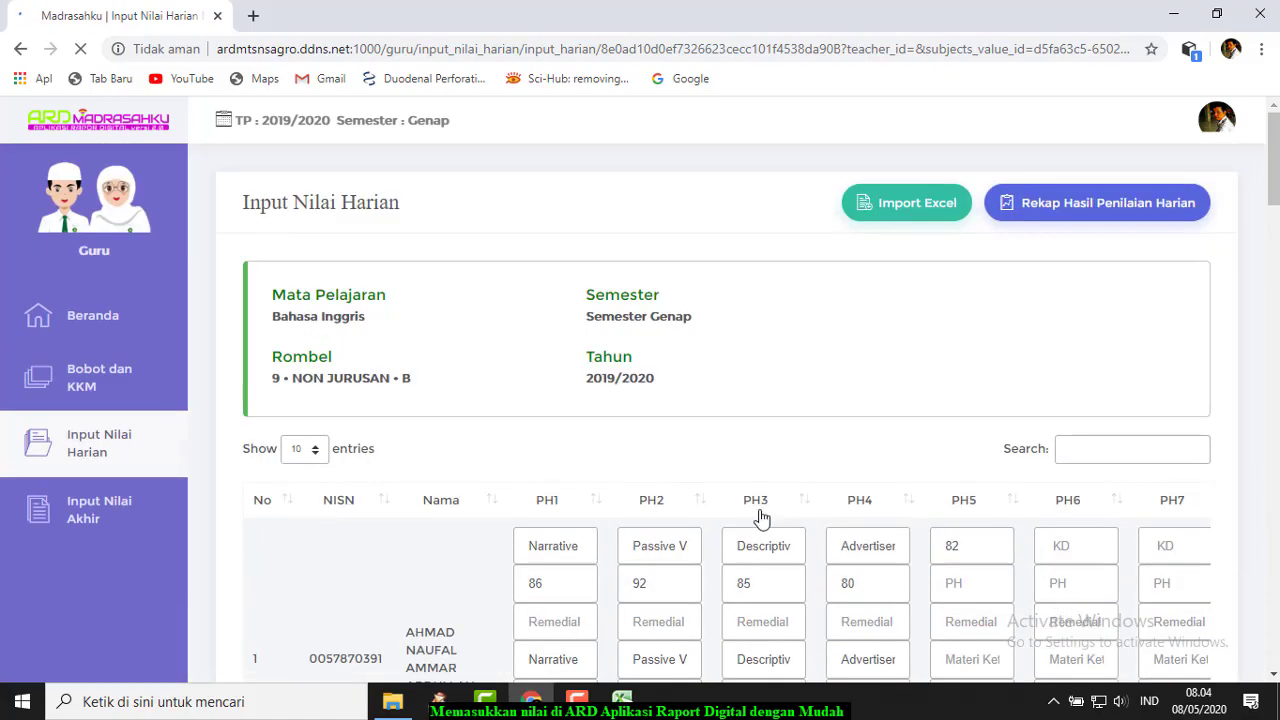
# Step: Examine the imported class 9-B daily grades on the remaining pages of the Input Nilai Harian table, through page 4
pyautogui.scroll(-20, 761, 518)
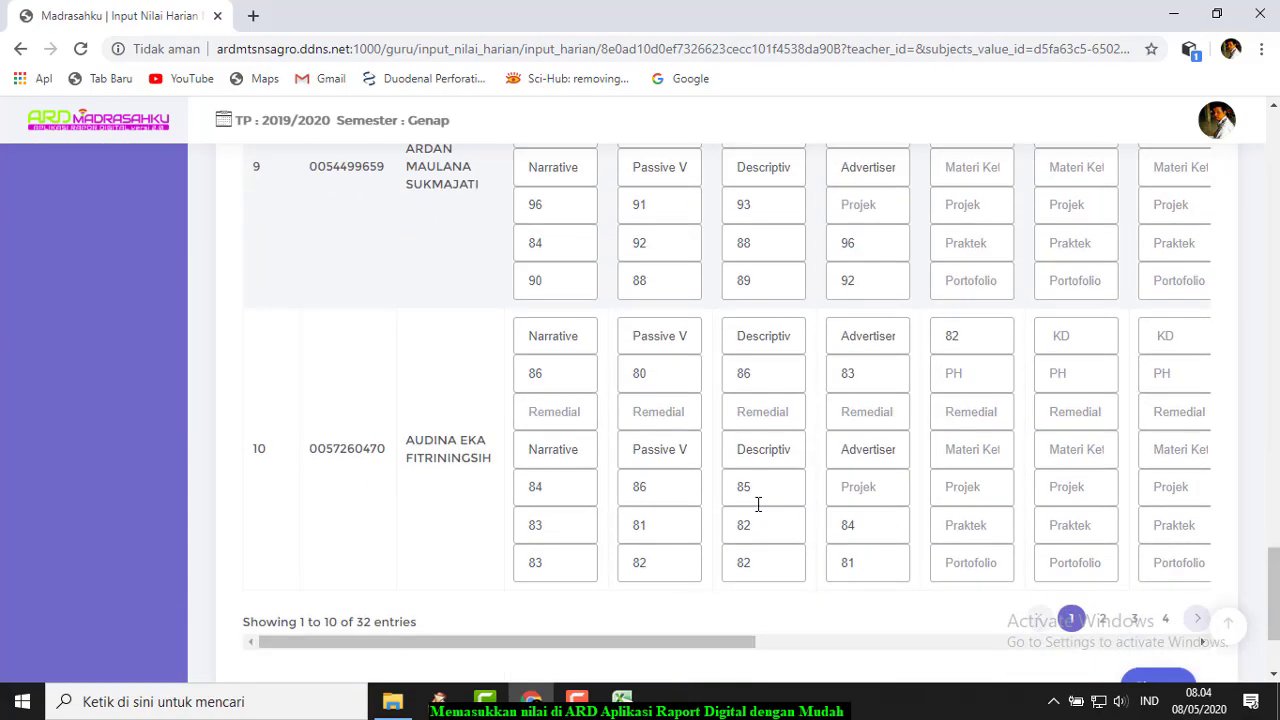
pyautogui.click(1102, 620)
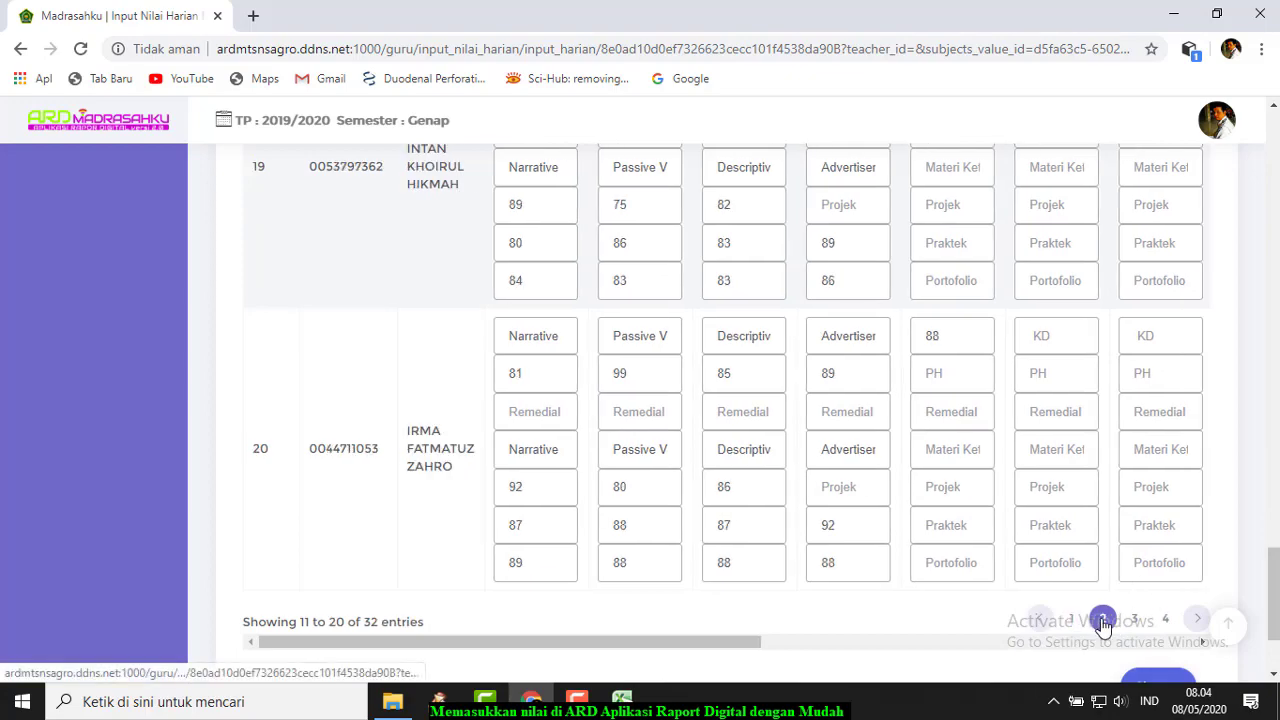
pyautogui.scroll(20, 840, 460)
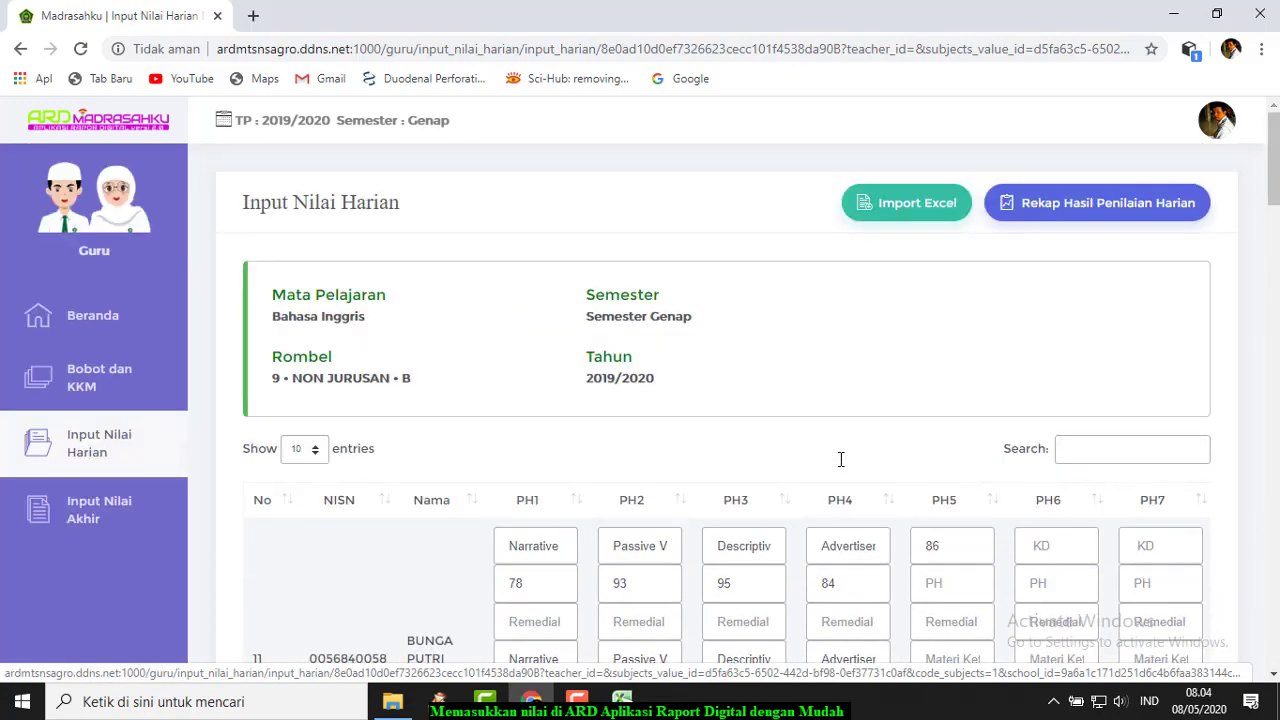
pyautogui.scroll(-4, 840, 465)
pyautogui.scroll(-15, 840, 462)
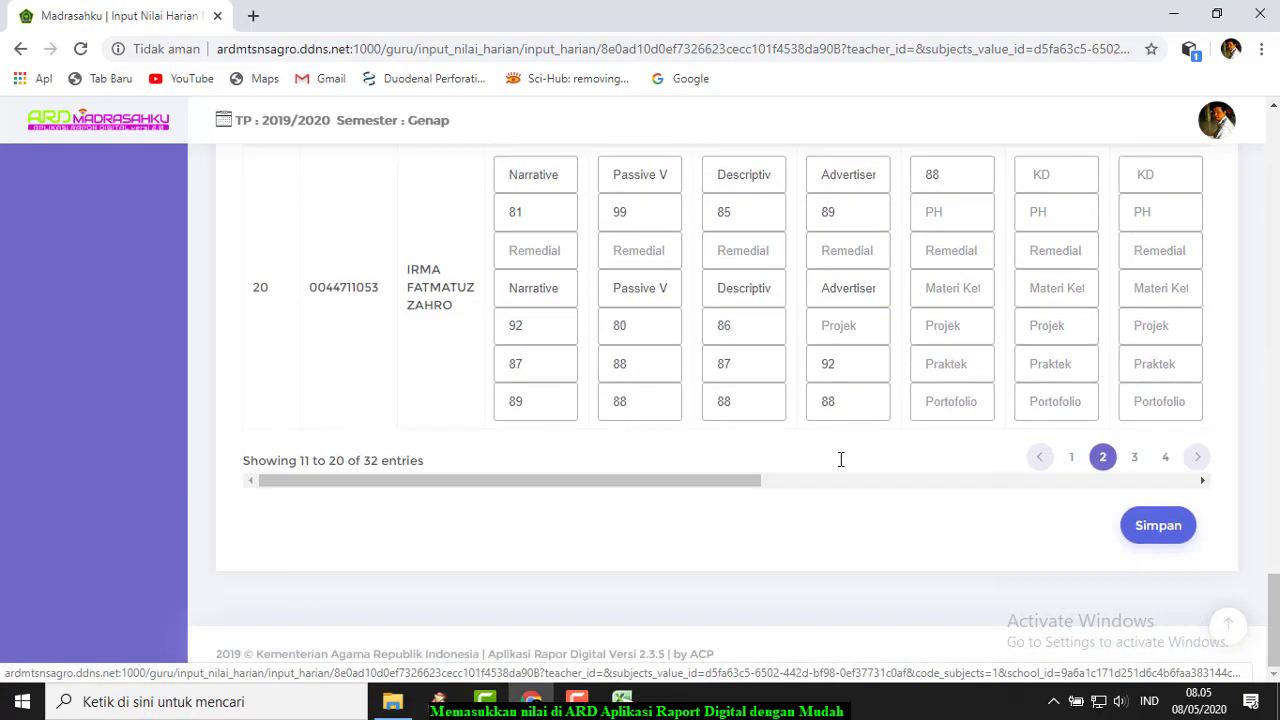
pyautogui.click(1134, 456)
pyautogui.scroll(20, 823, 514)
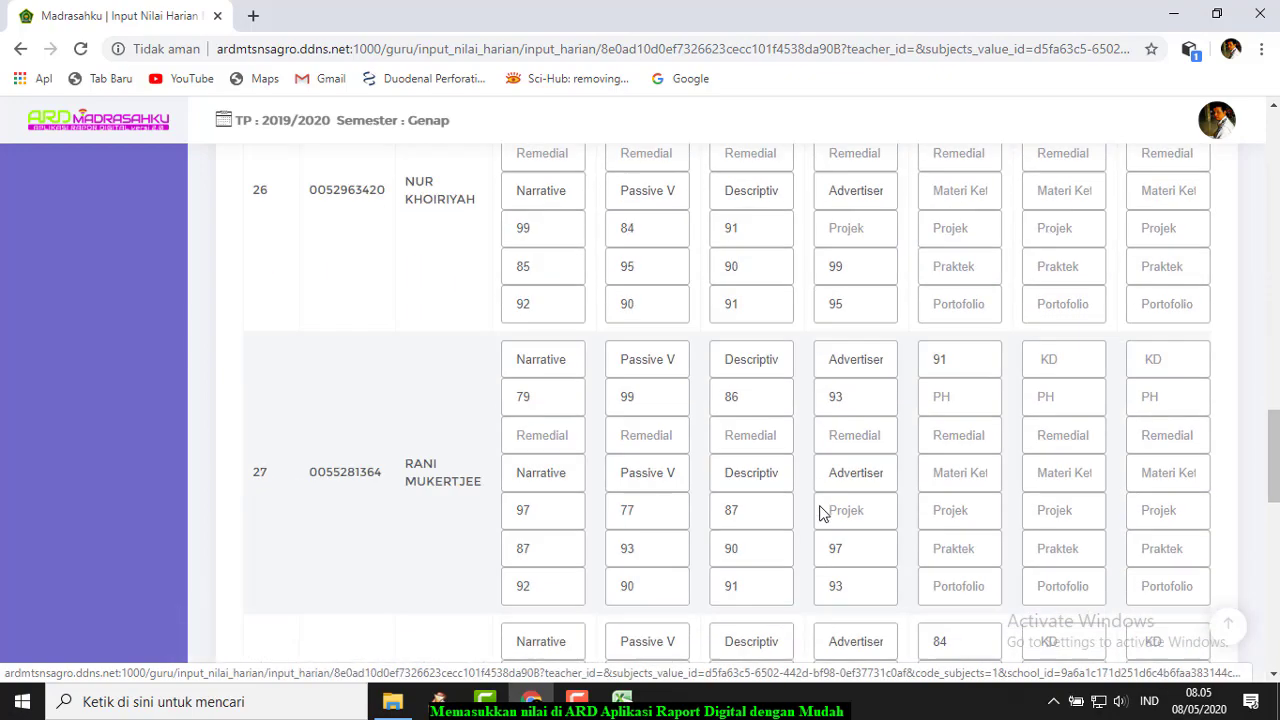
pyautogui.scroll(5, 820, 511)
pyautogui.scroll(-20, 820, 510)
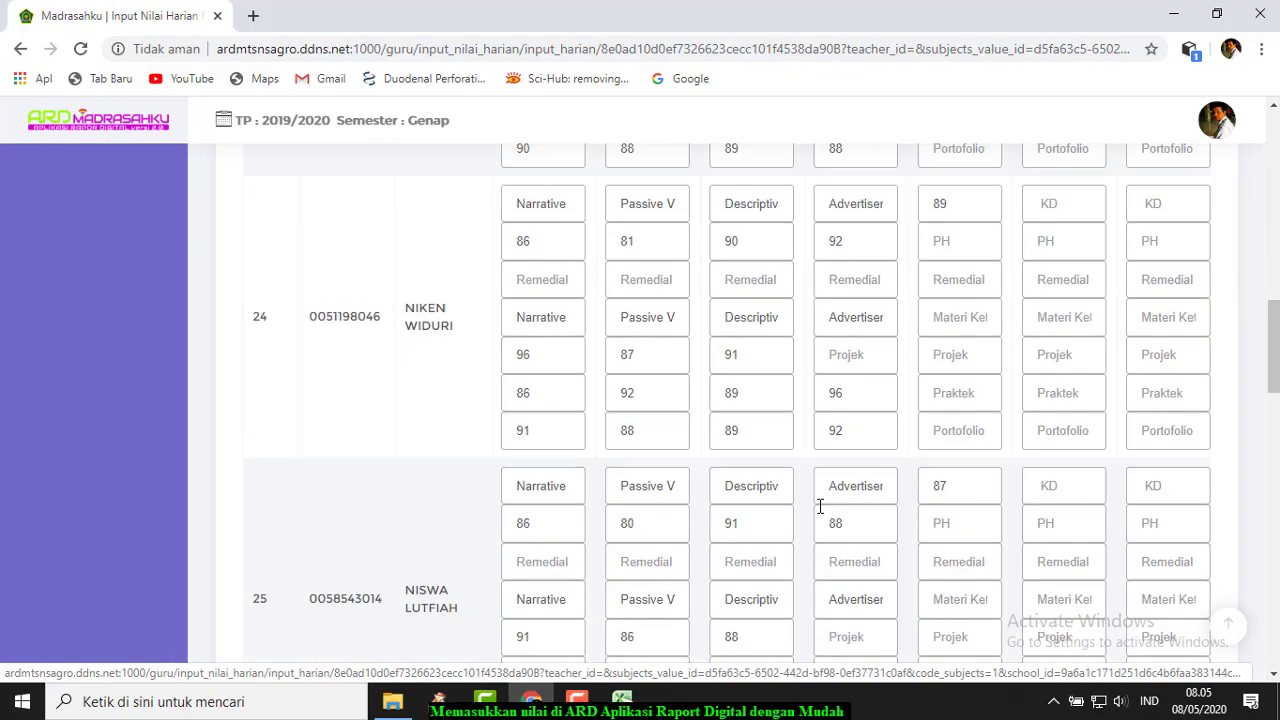
pyautogui.scroll(-3, 820, 507)
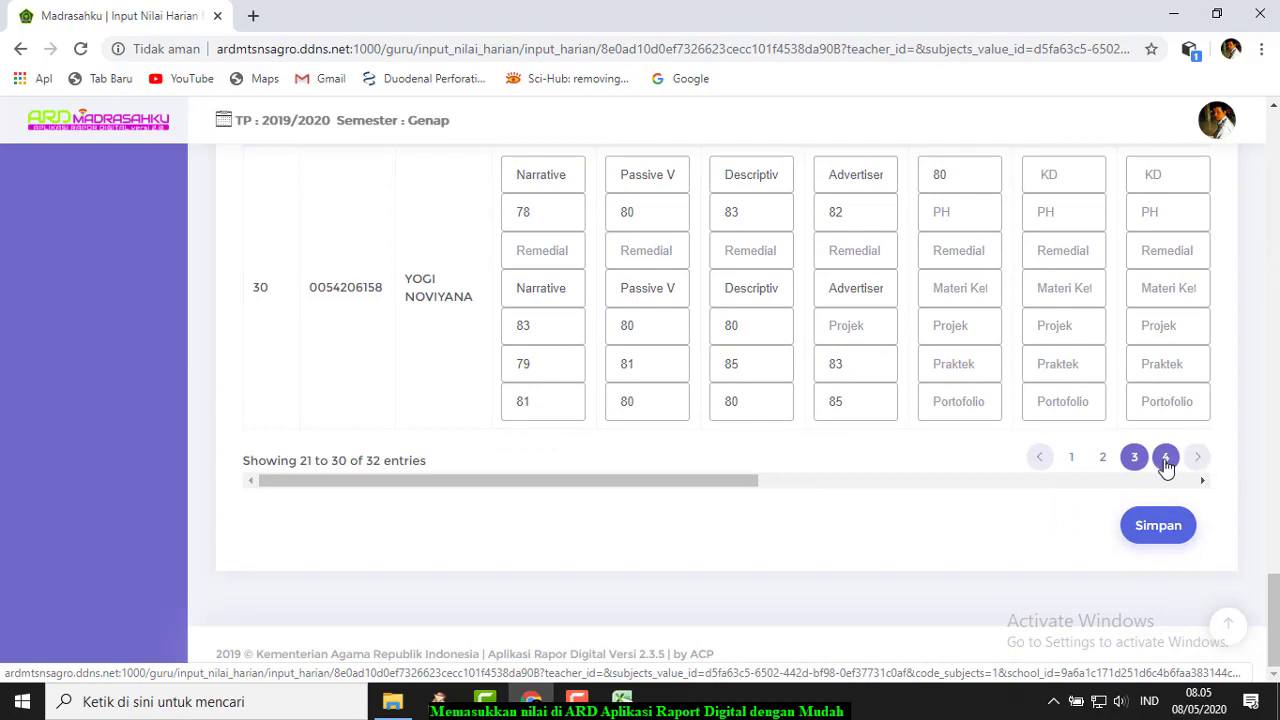
pyautogui.click(1166, 457)
pyautogui.scroll(7, 915, 488)
pyautogui.scroll(-7, 908, 492)
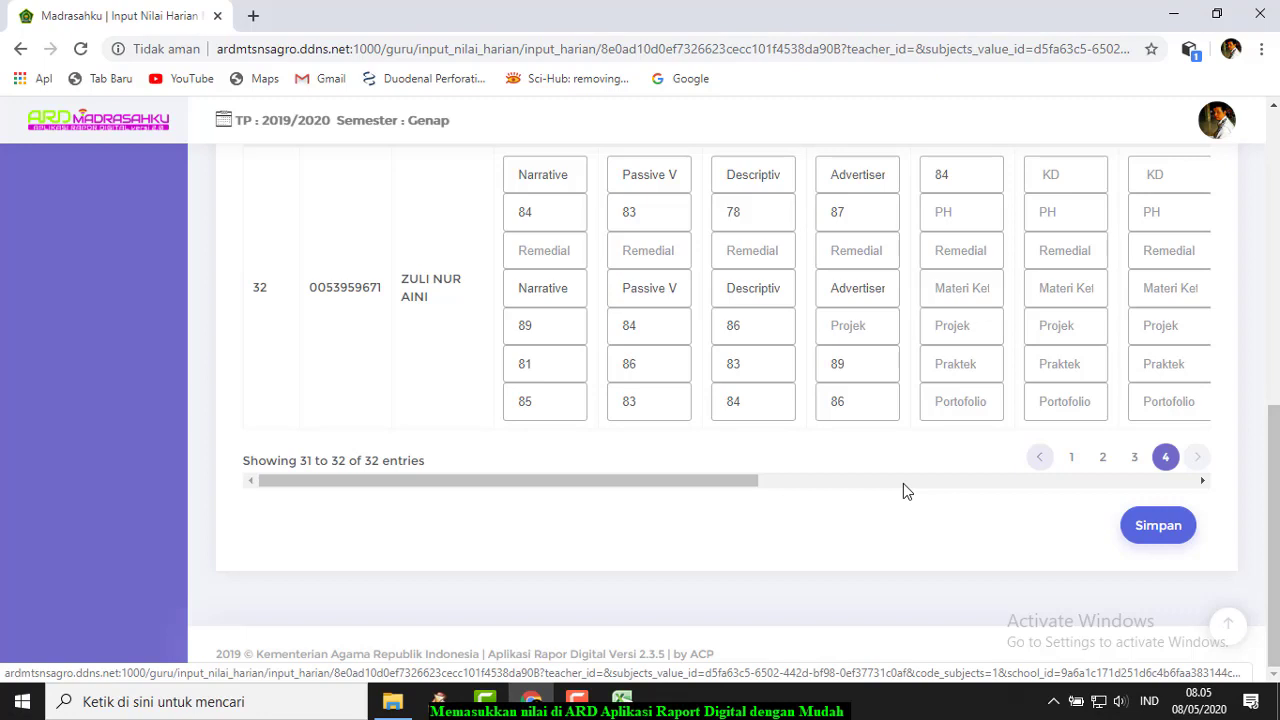
# Step: Save the class 9-B daily grades and look through the resulting daily assessment recap
pyautogui.click(1152, 533)
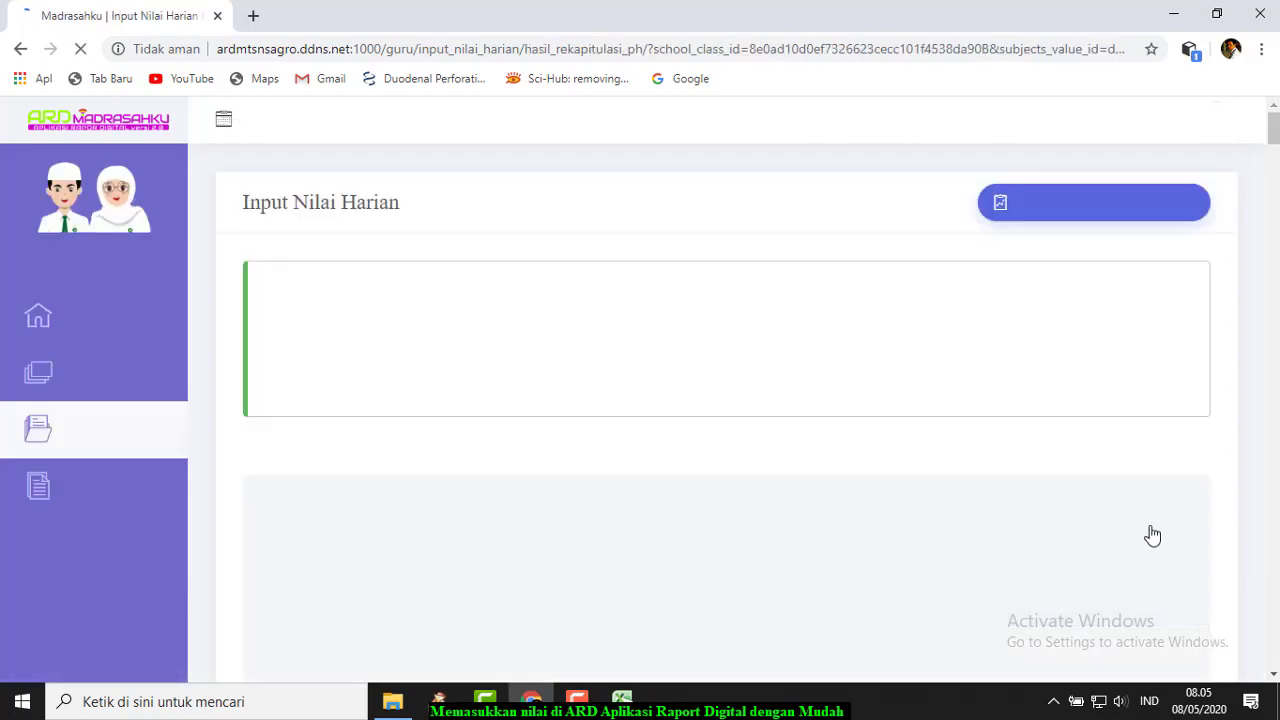
pyautogui.scroll(-3, 805, 521)
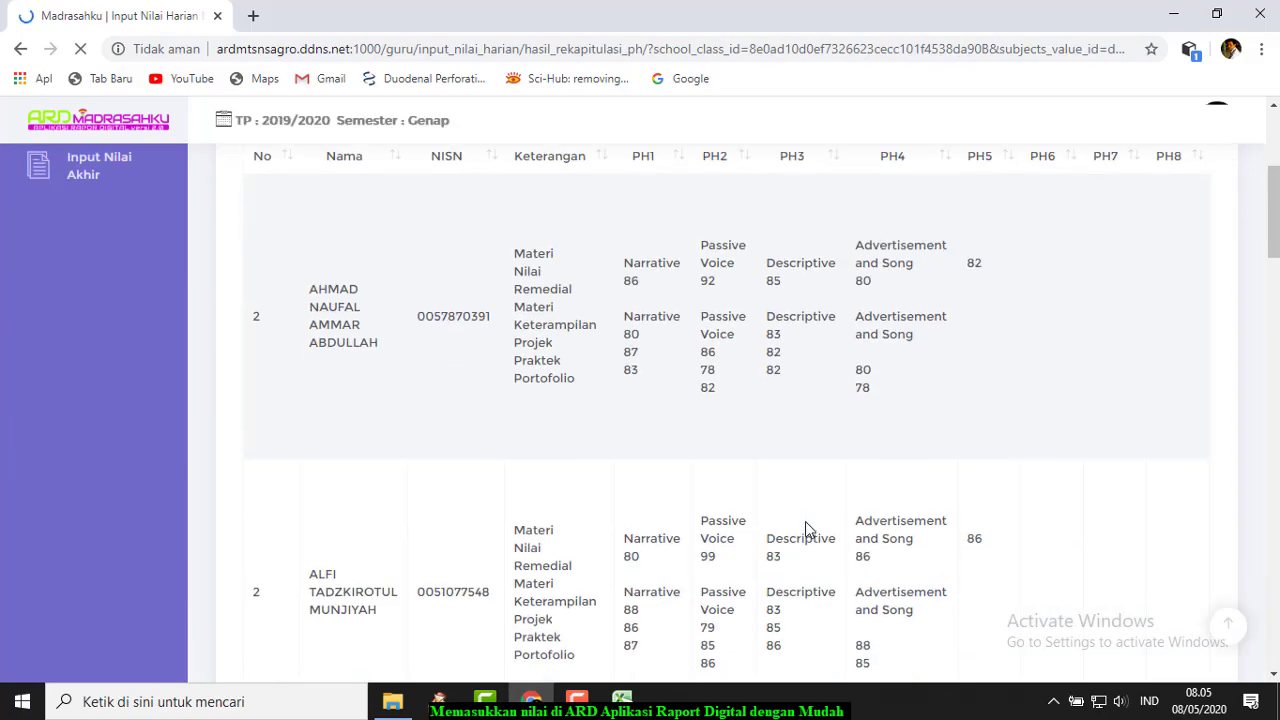
pyautogui.scroll(-9, 805, 521)
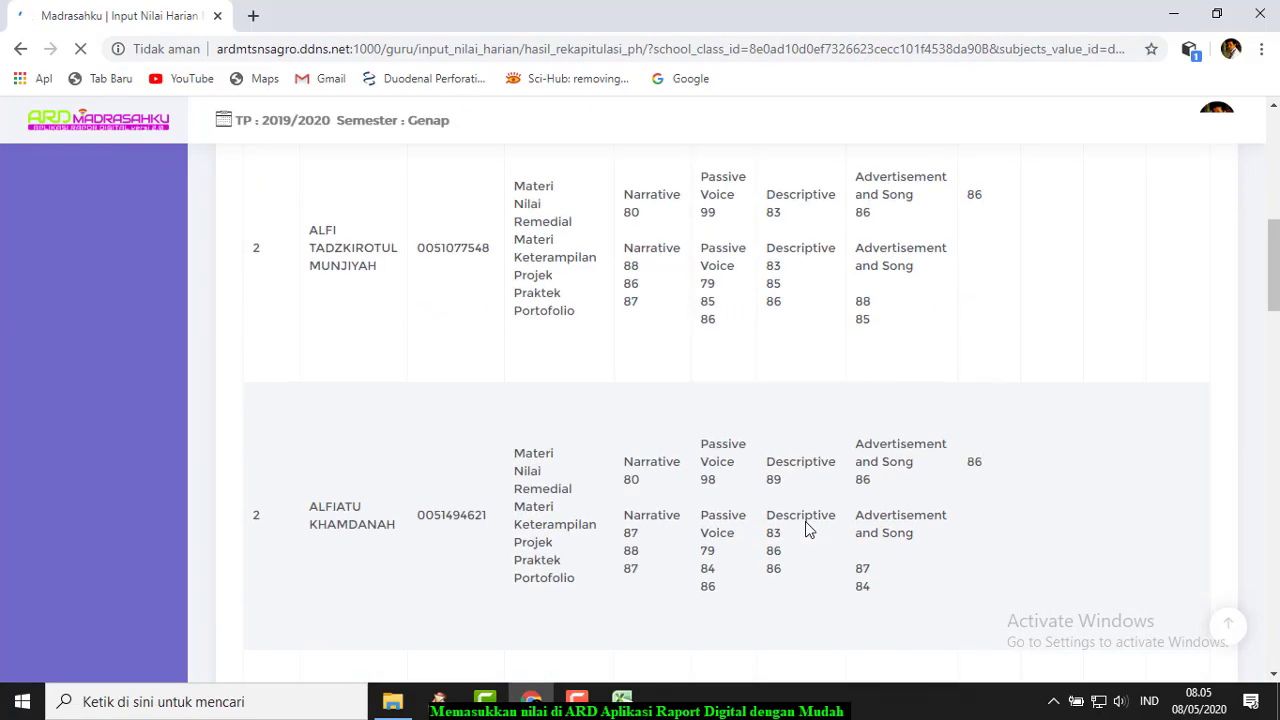
pyautogui.scroll(-15, 807, 521)
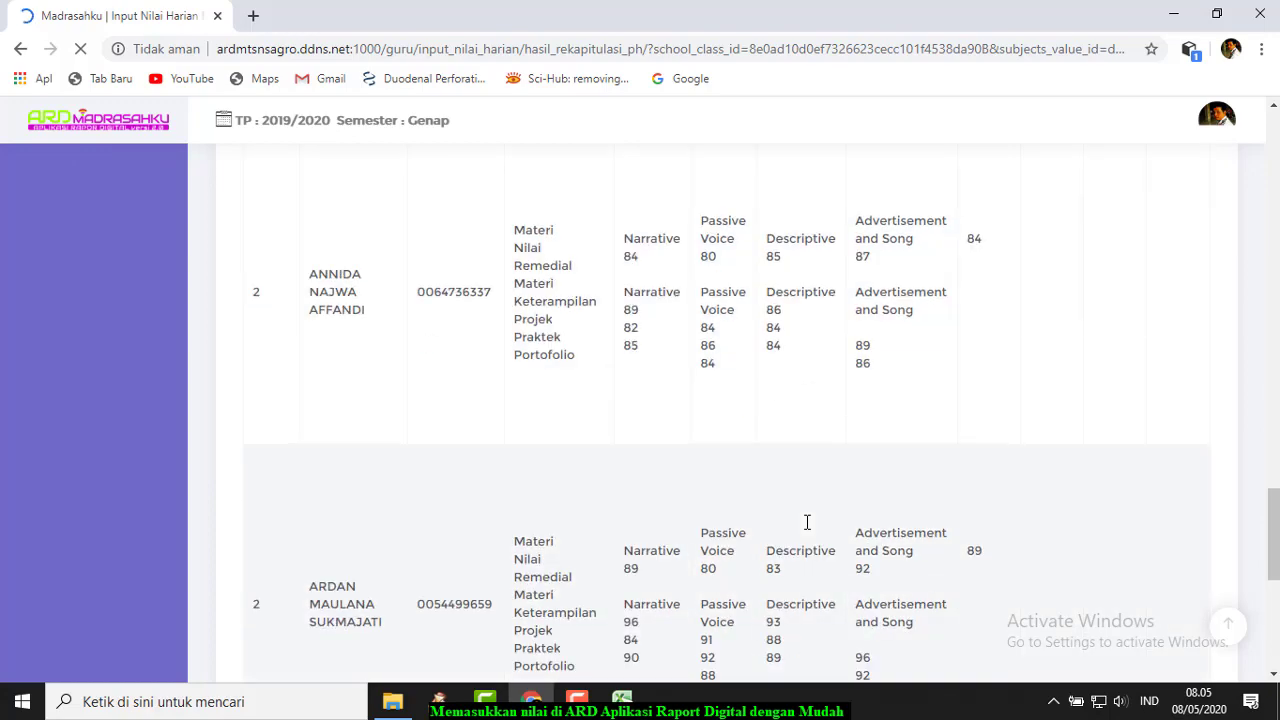
pyautogui.scroll(15, 805, 521)
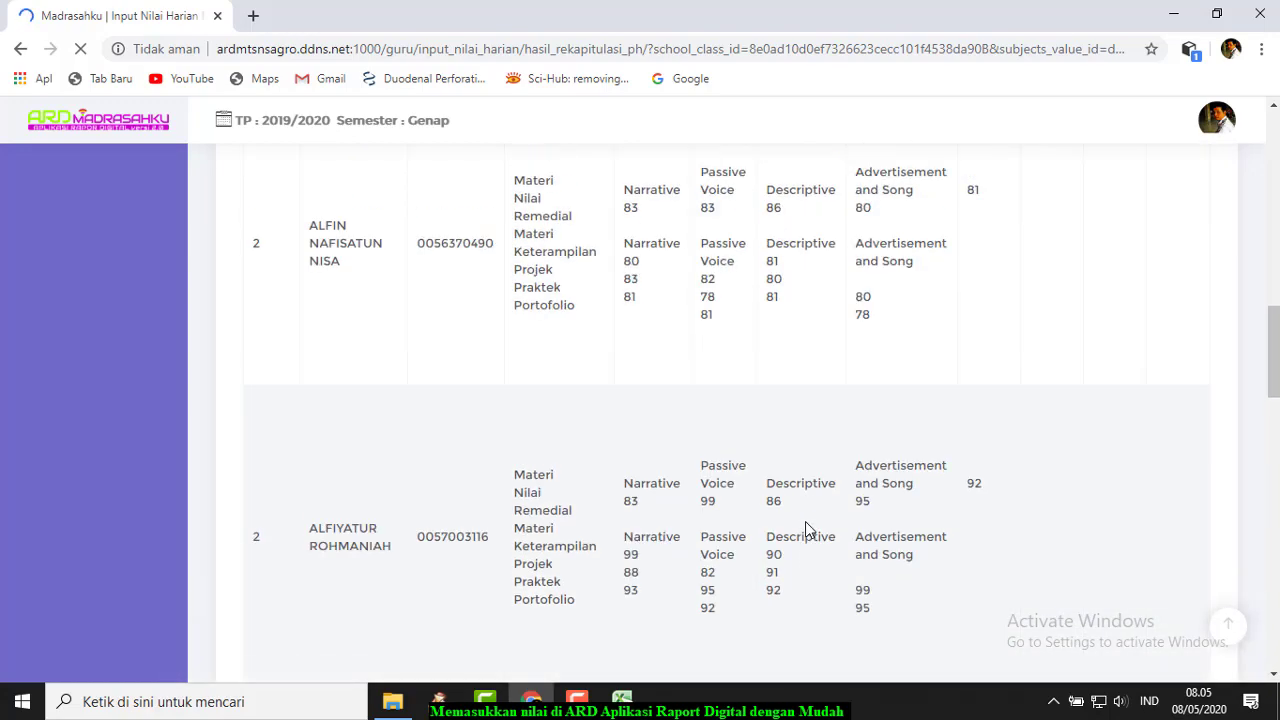
pyautogui.scroll(10, 805, 521)
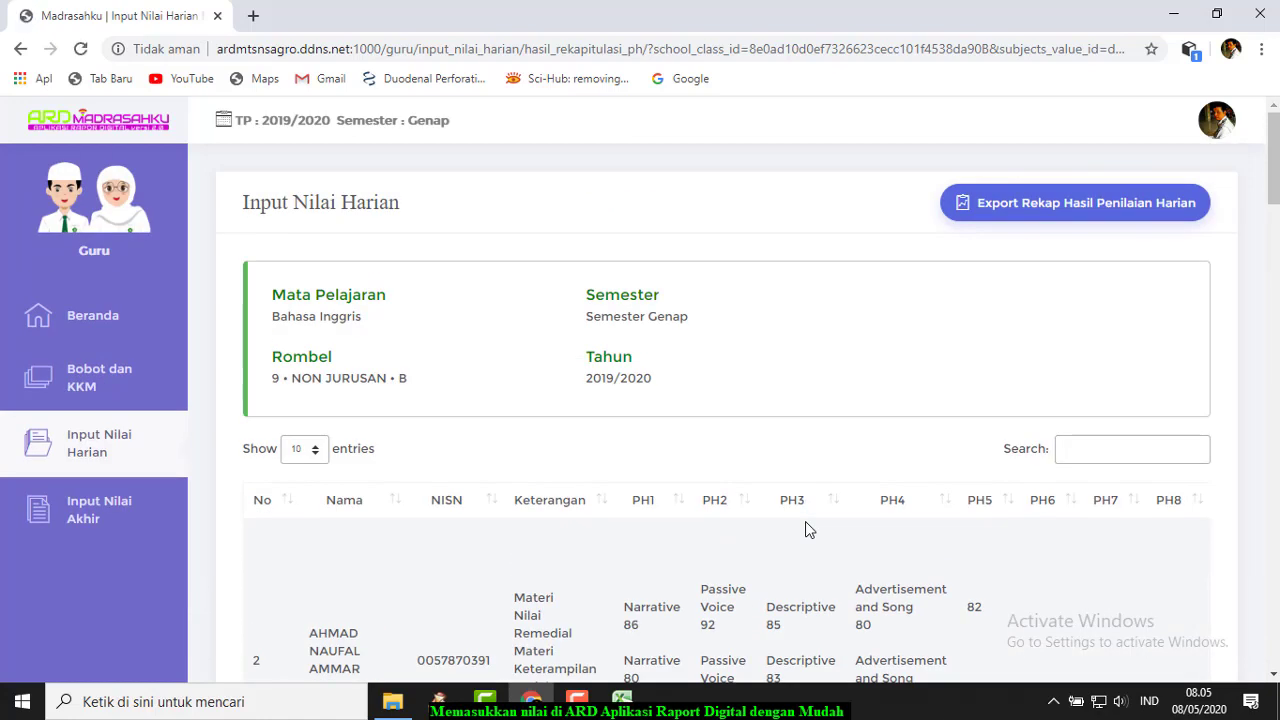
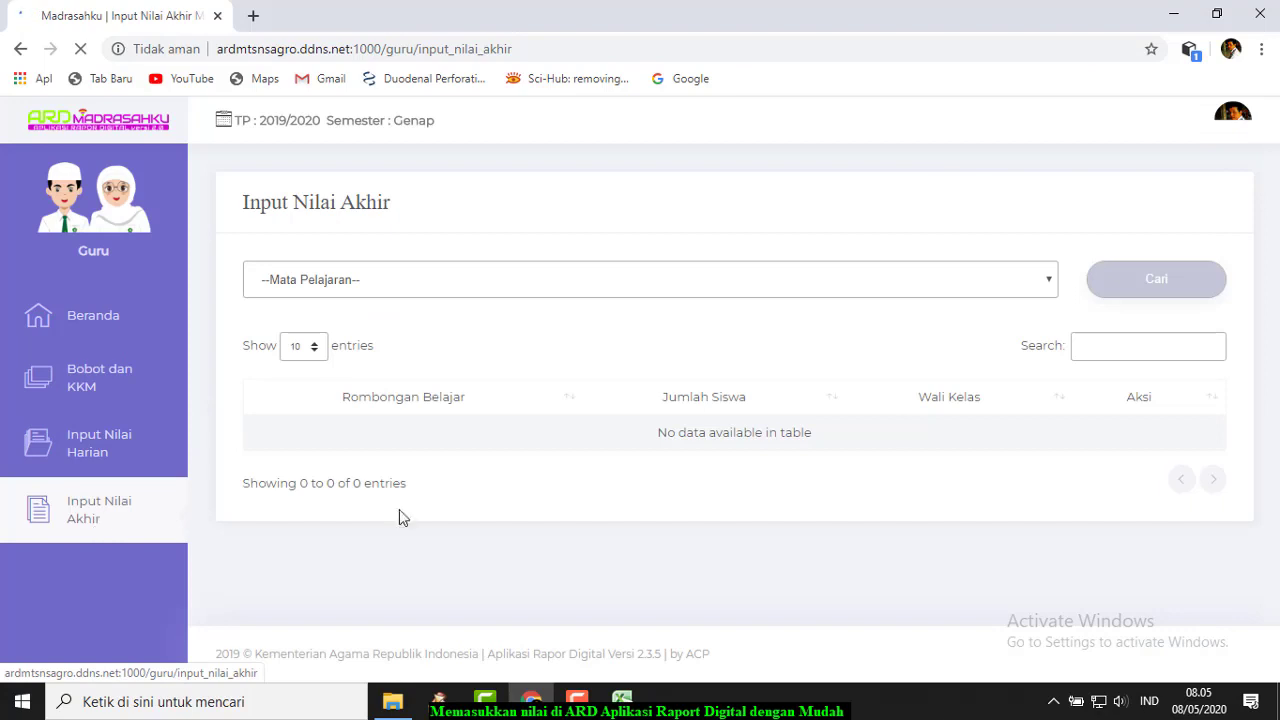
# Step: In Input Nilai Akhir, find the classes for Bahasa Inggris 9 NON JURUSAN Kelompok A (Umum) and open grade input for class 9-B
pyautogui.click(1052, 288)
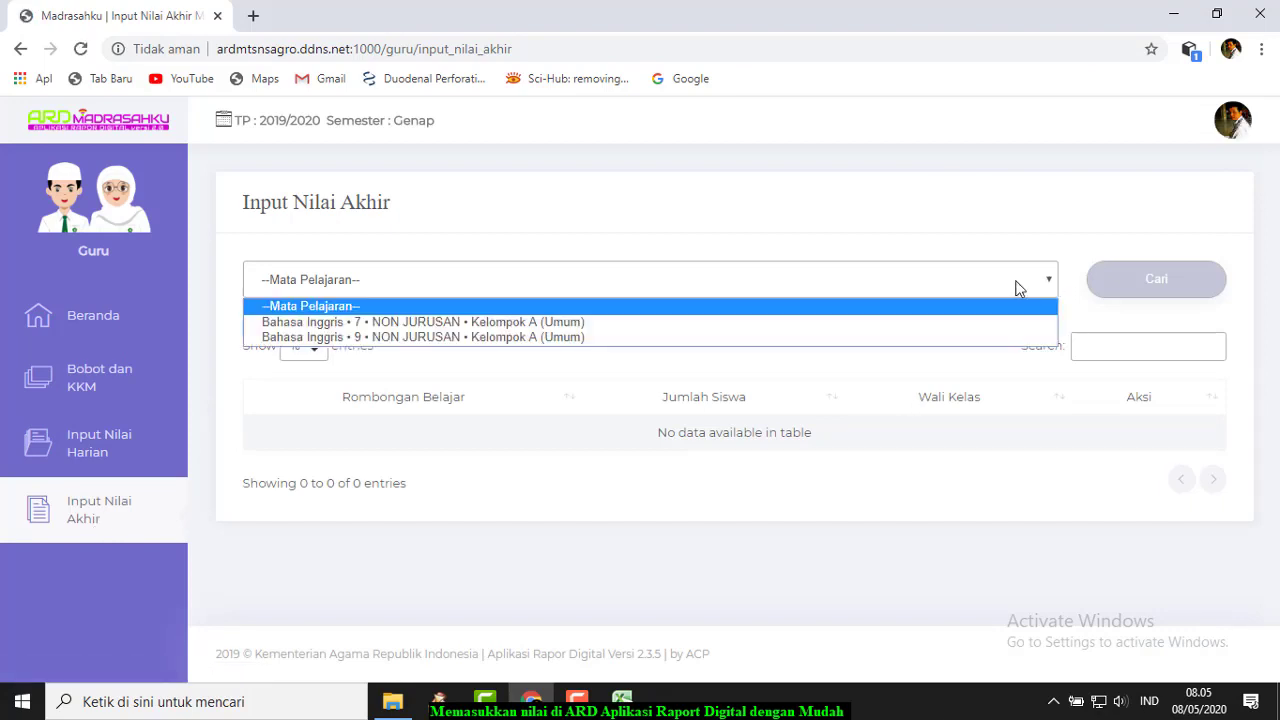
pyautogui.click(670, 338)
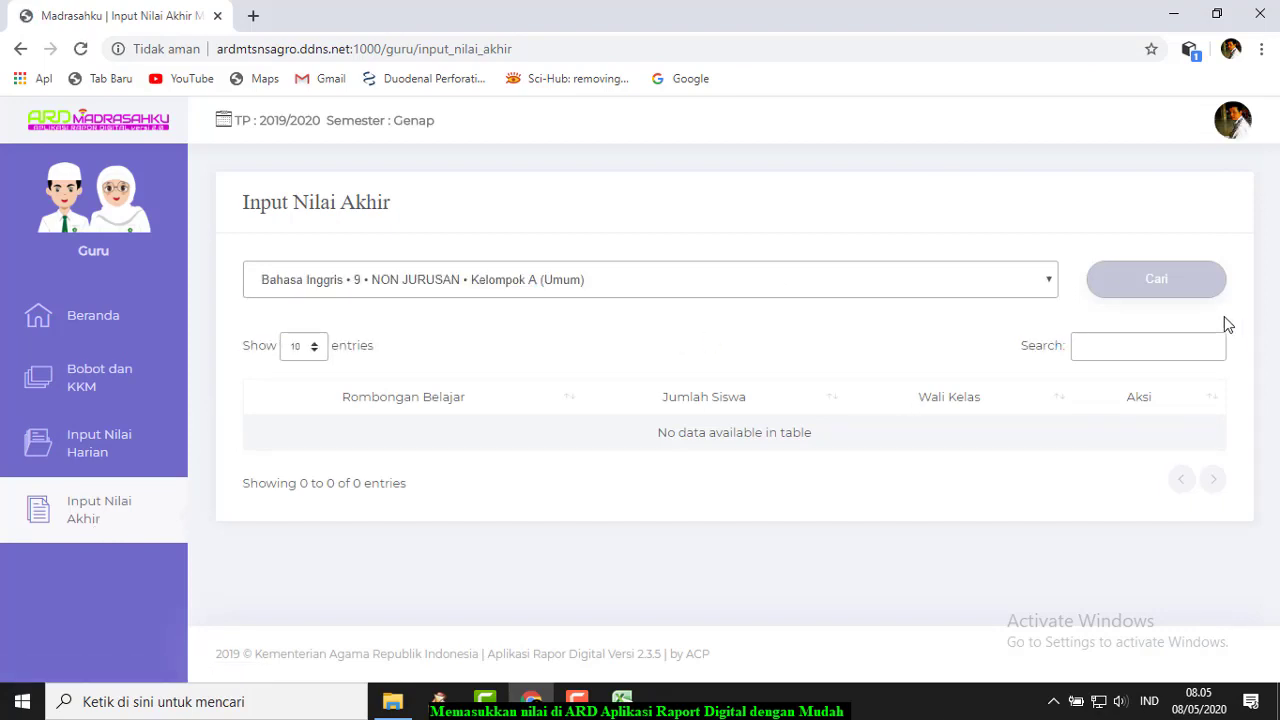
pyautogui.click(1163, 286)
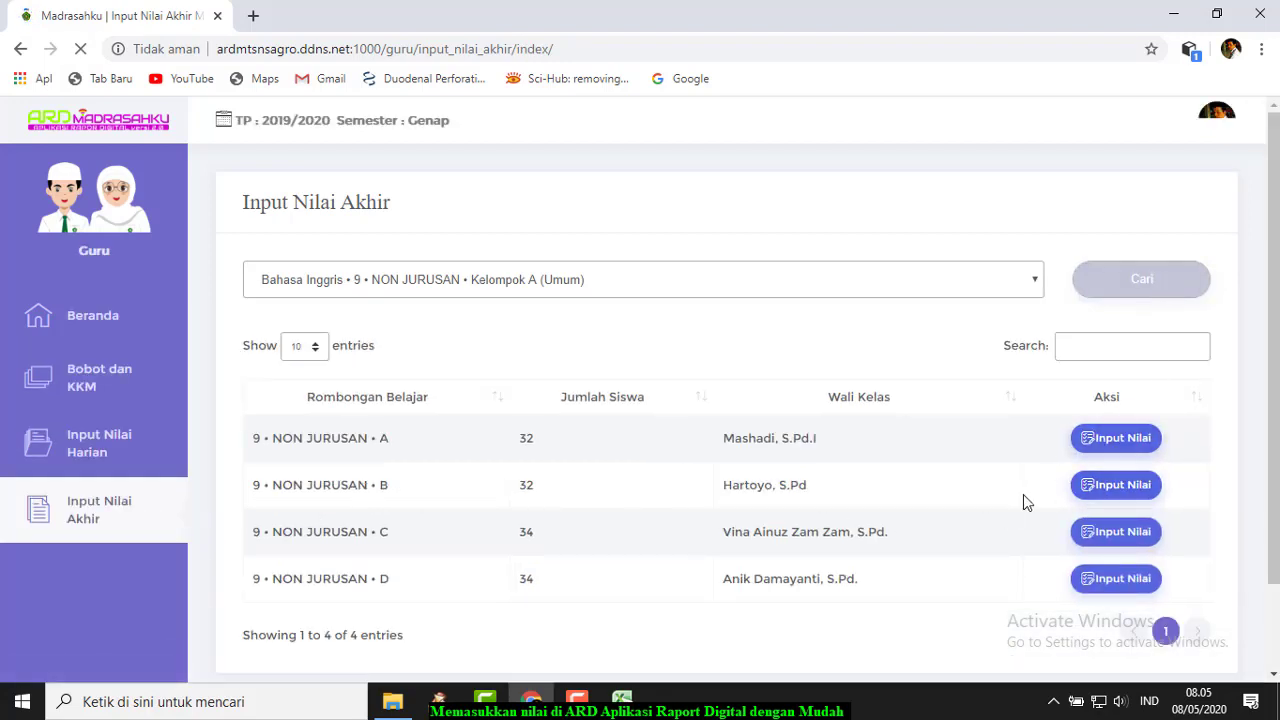
pyautogui.click(1112, 492)
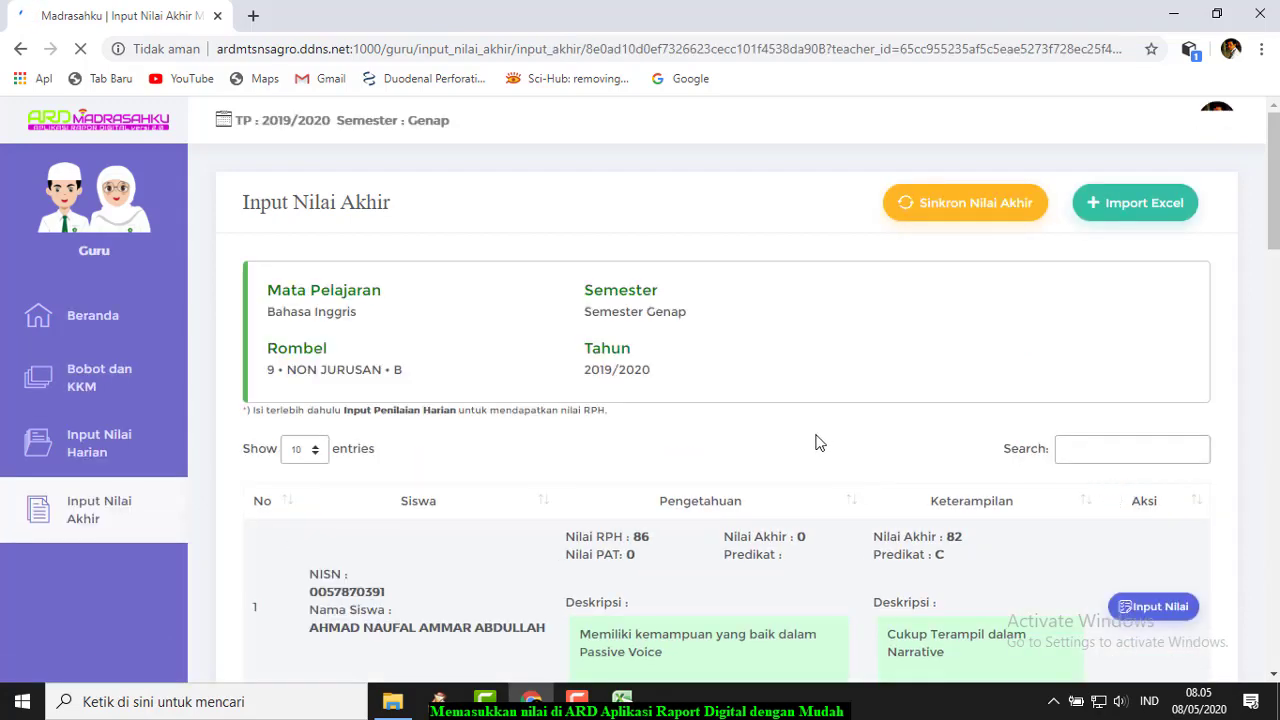
# Step: Synchronise the final grades of class 9-B with the daily grades and acknowledge the result
pyautogui.scroll(-3, 816, 443)
pyautogui.scroll(3, 822, 440)
pyautogui.click(969, 211)
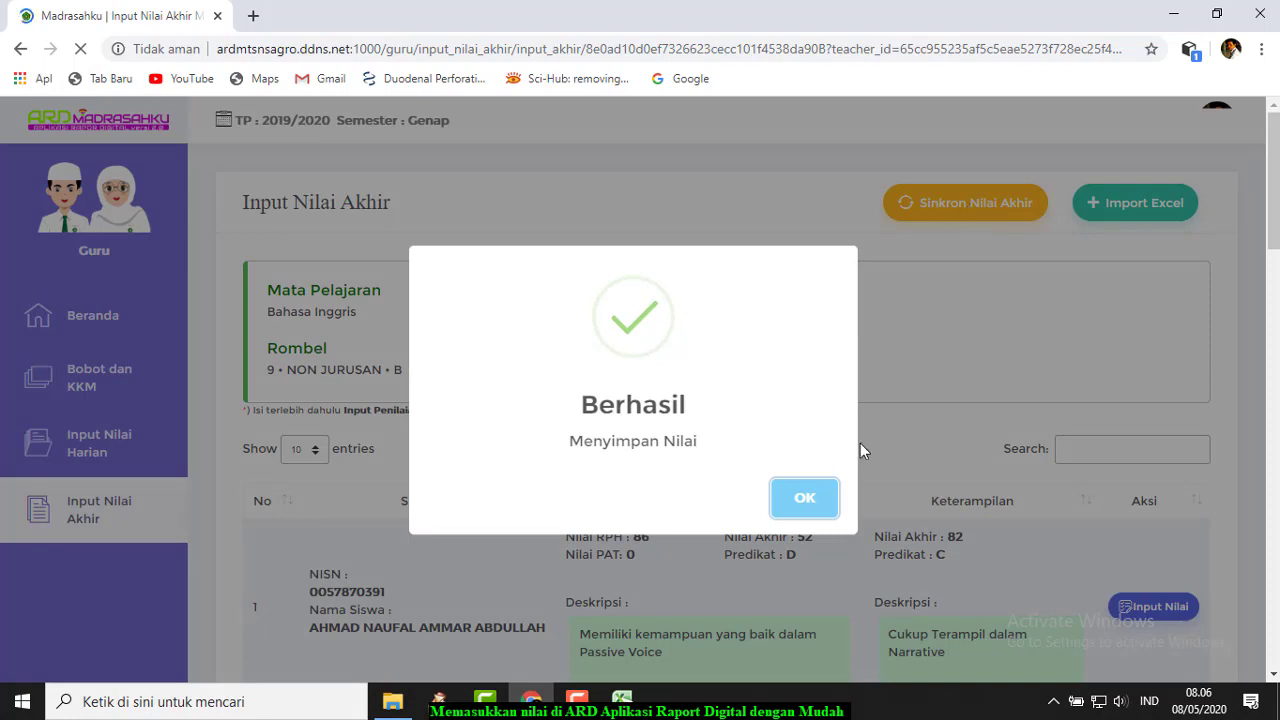
pyautogui.click(801, 500)
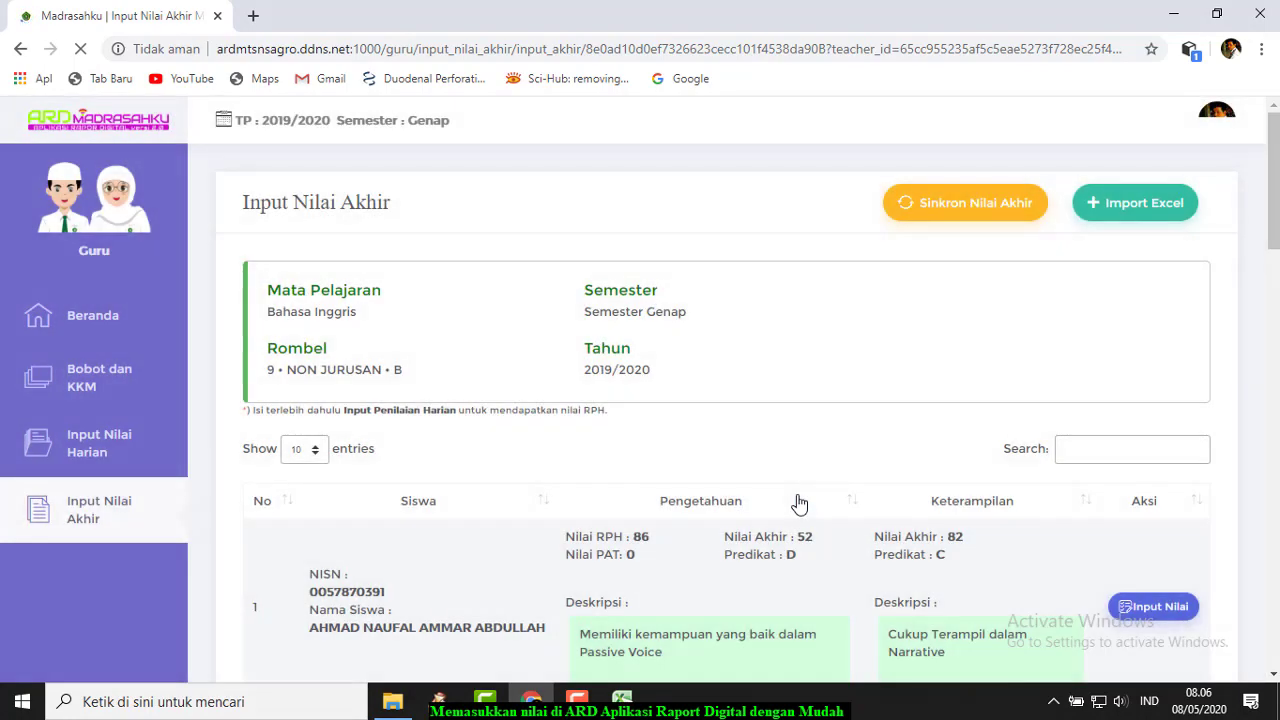
# Step: Download the class 9-B final grade template to the Unduhan folder as Nilai_akhir_BING_9_NONJURUSAN_B
pyautogui.click(1148, 214)
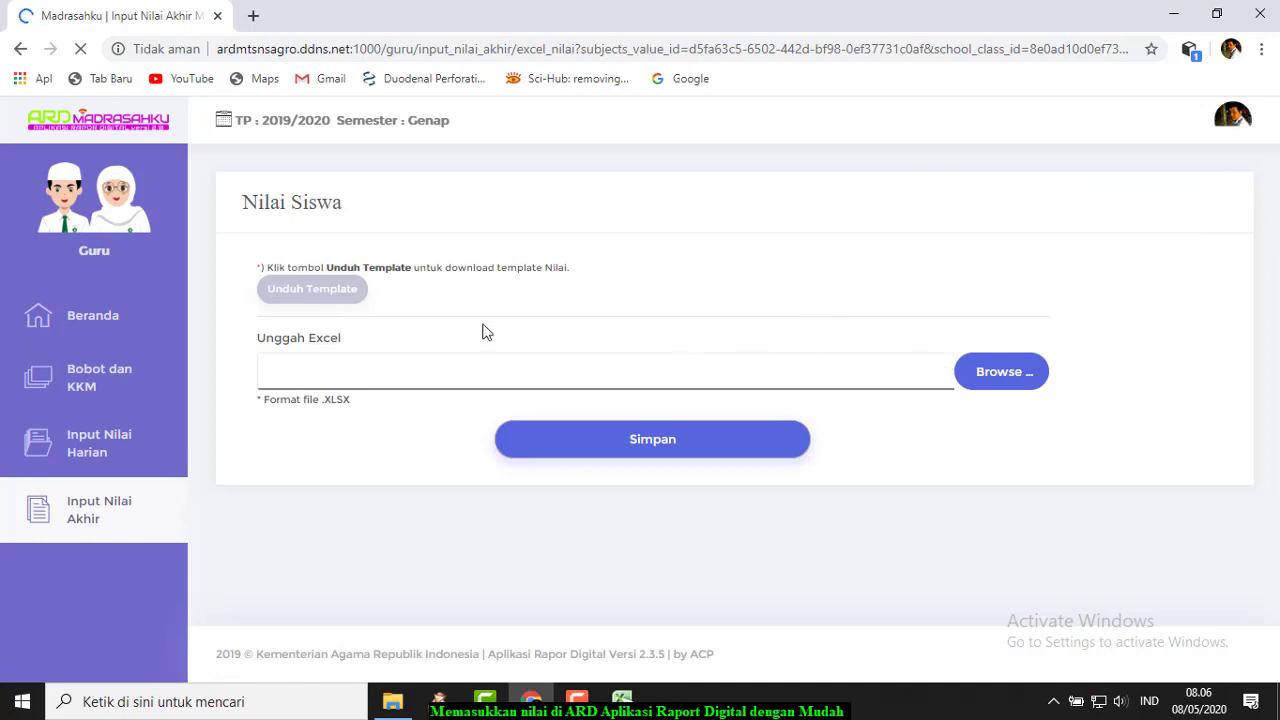
pyautogui.click(330, 288)
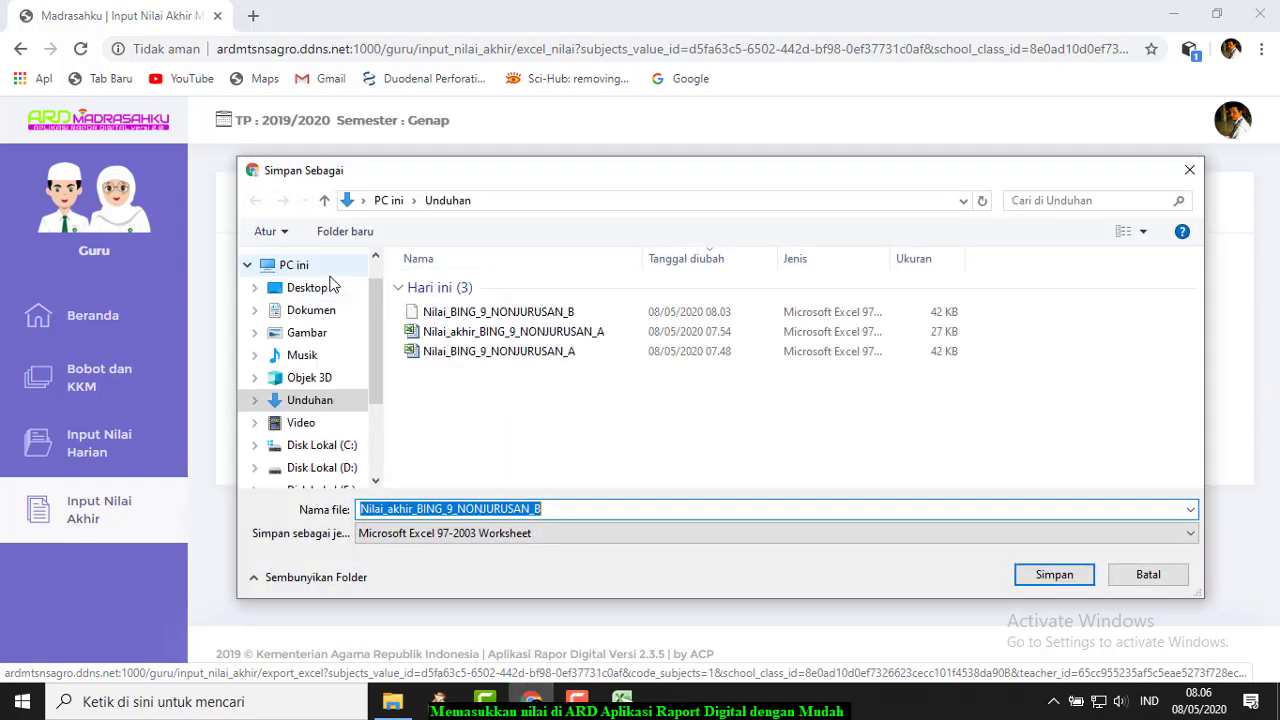
pyautogui.click(1050, 574)
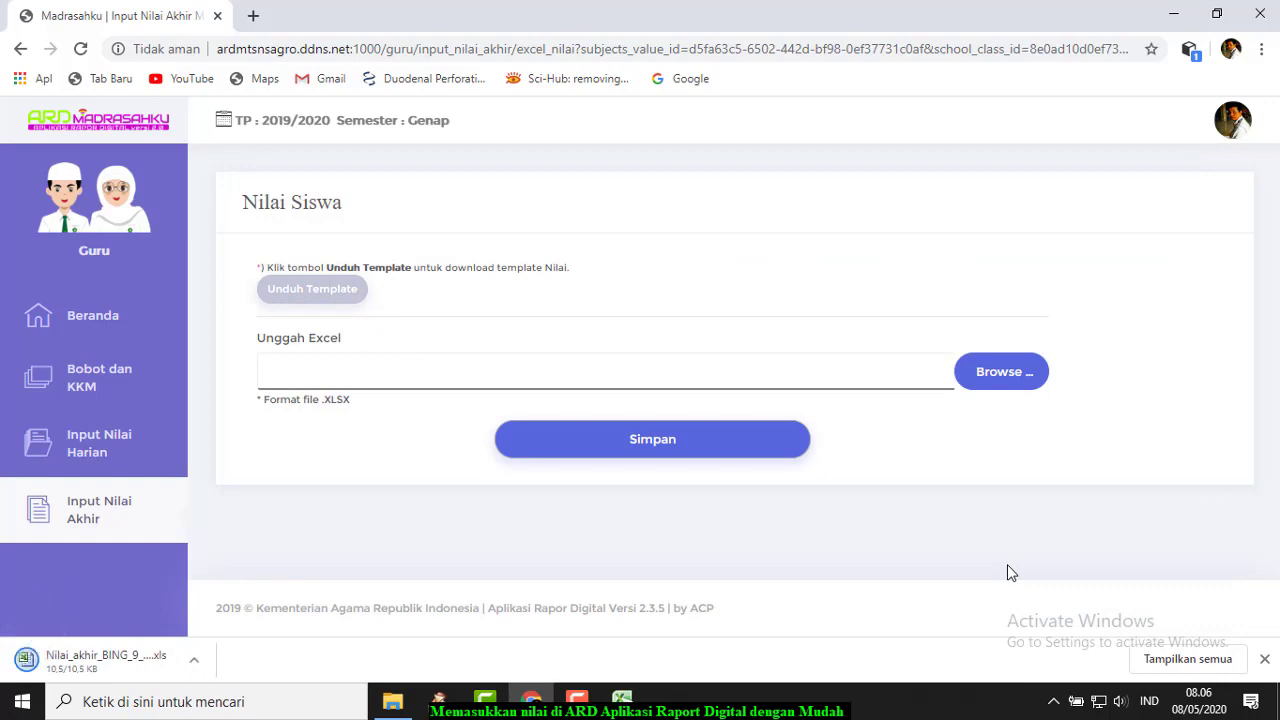
# Step: Open the downloaded final grade template in Excel, enable editing, check its descriptions and select the first PAT cell, D2
pyautogui.click(84, 668)
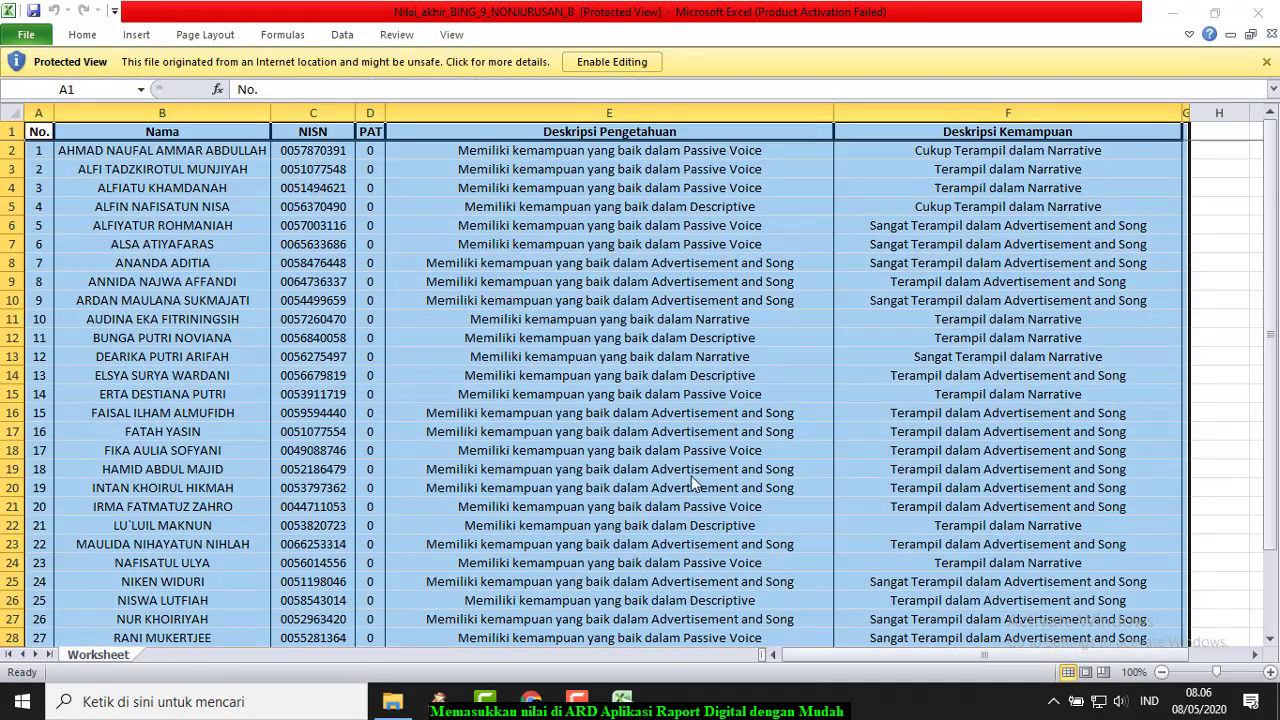
pyautogui.click(688, 245)
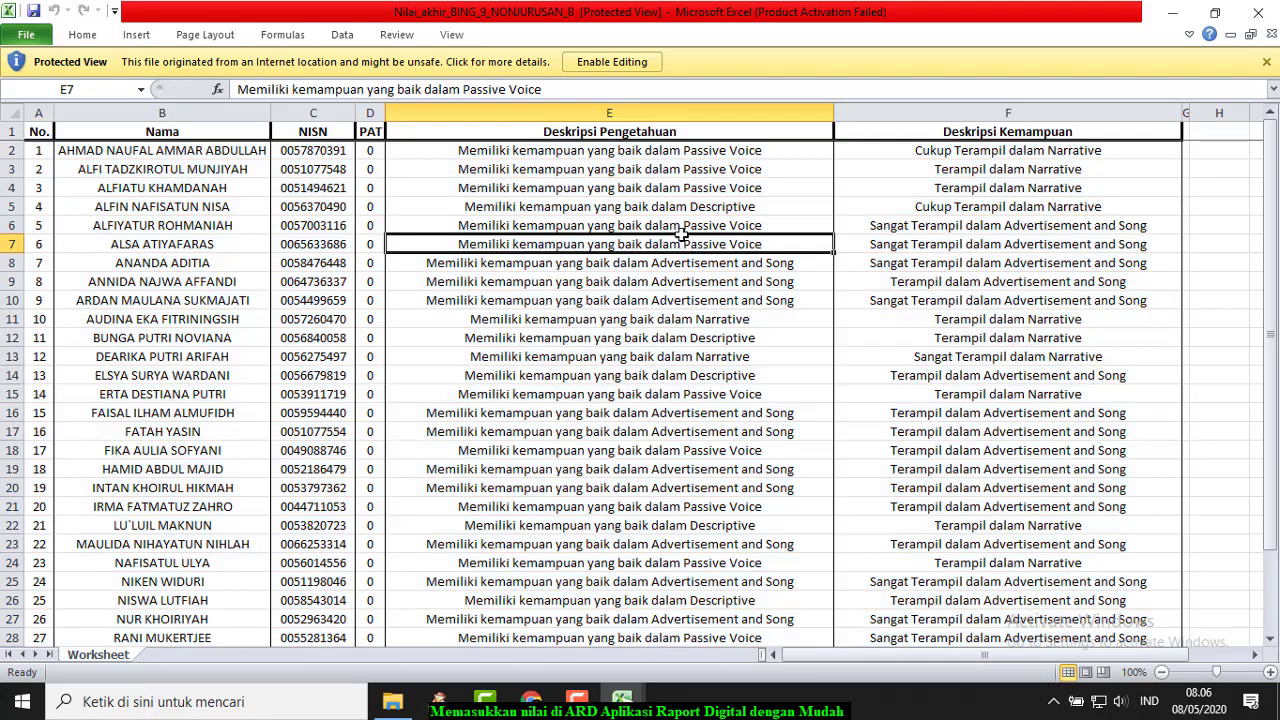
pyautogui.click(608, 62)
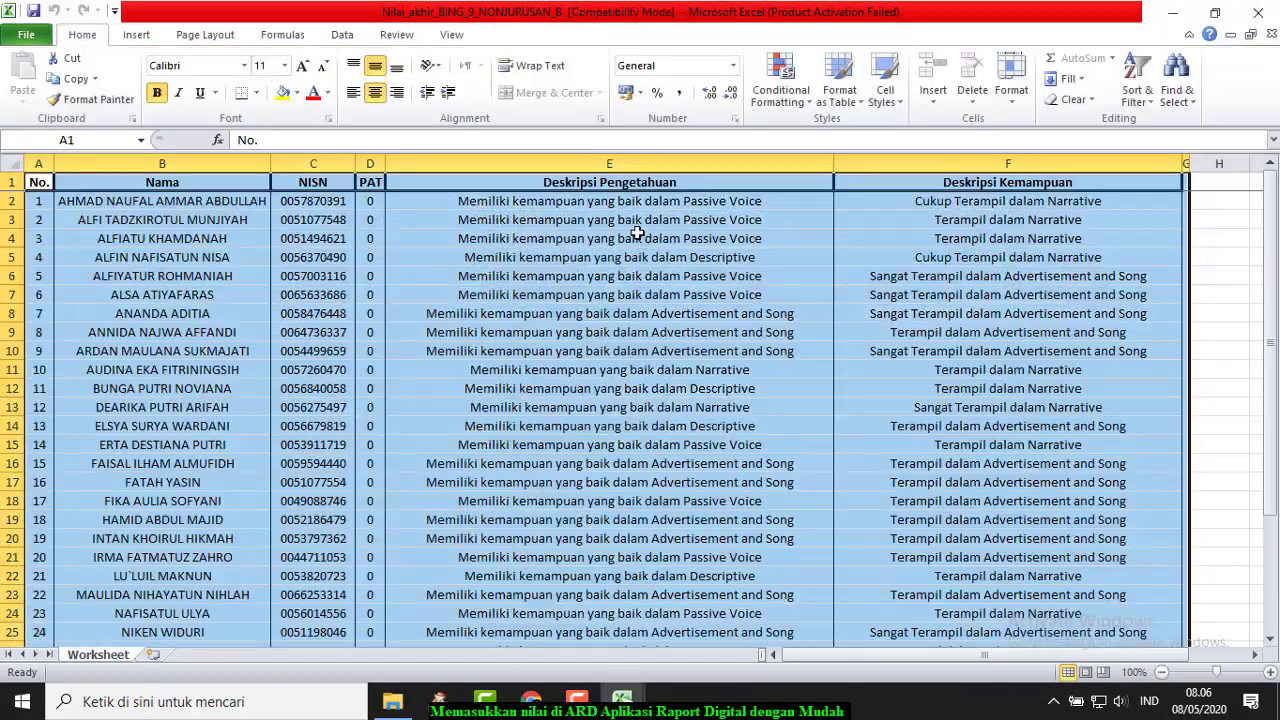
pyautogui.click(620, 364)
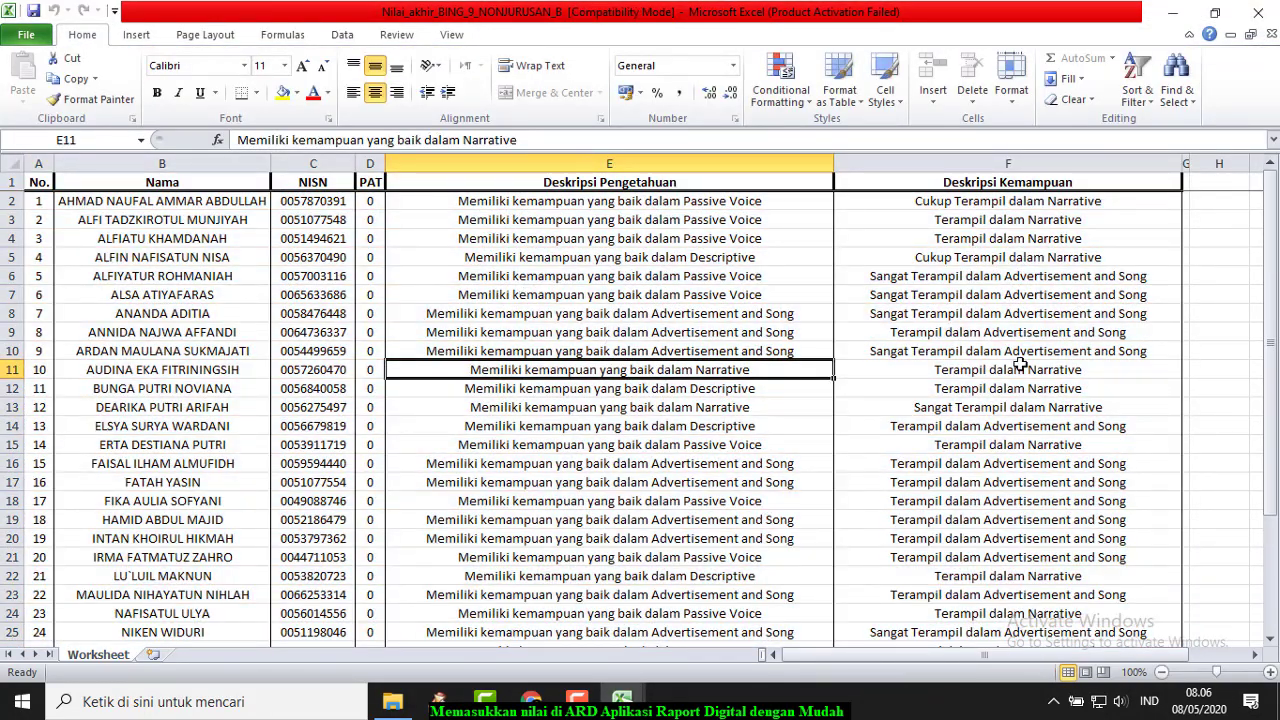
pyautogui.scroll(-7, 1030, 360)
pyautogui.scroll(7, 1030, 360)
pyautogui.click(374, 201)
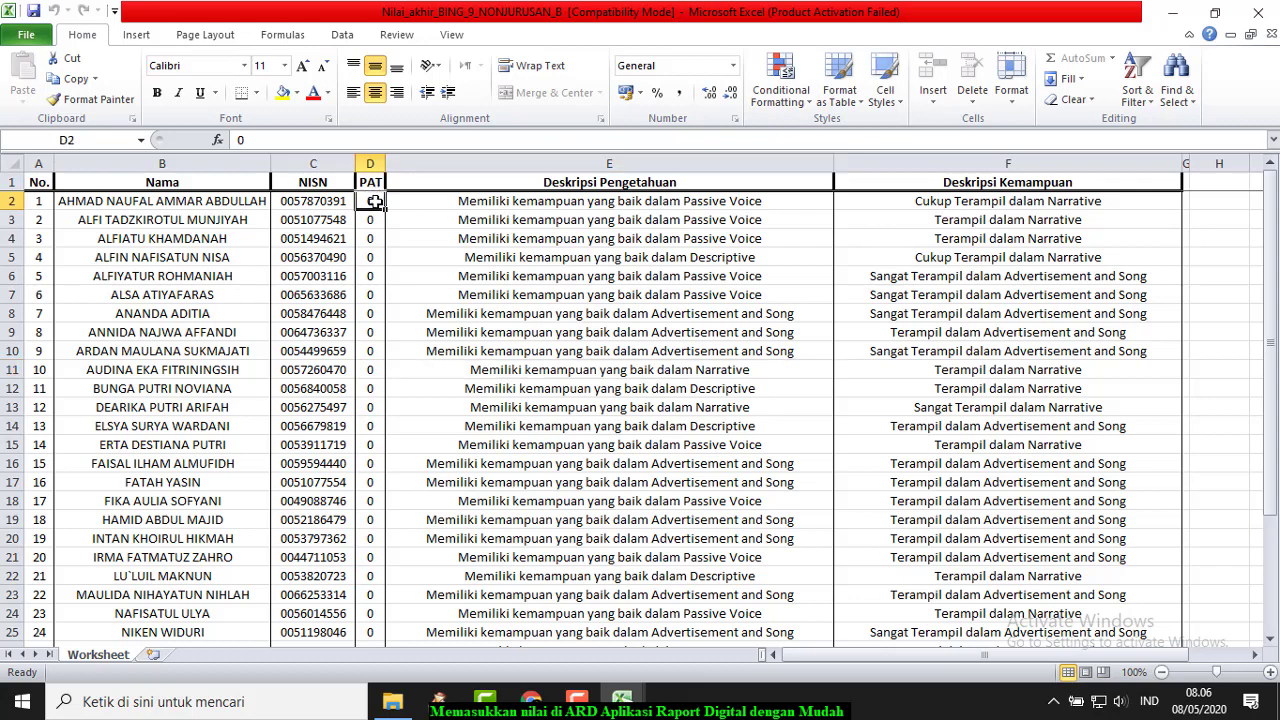
# Step: In the Bahasa Inggris grade workbook, examine class 9-B's processed PAS scores (Olah) and the desired maximum and minimum scores below the table
pyautogui.moveTo(614, 708)
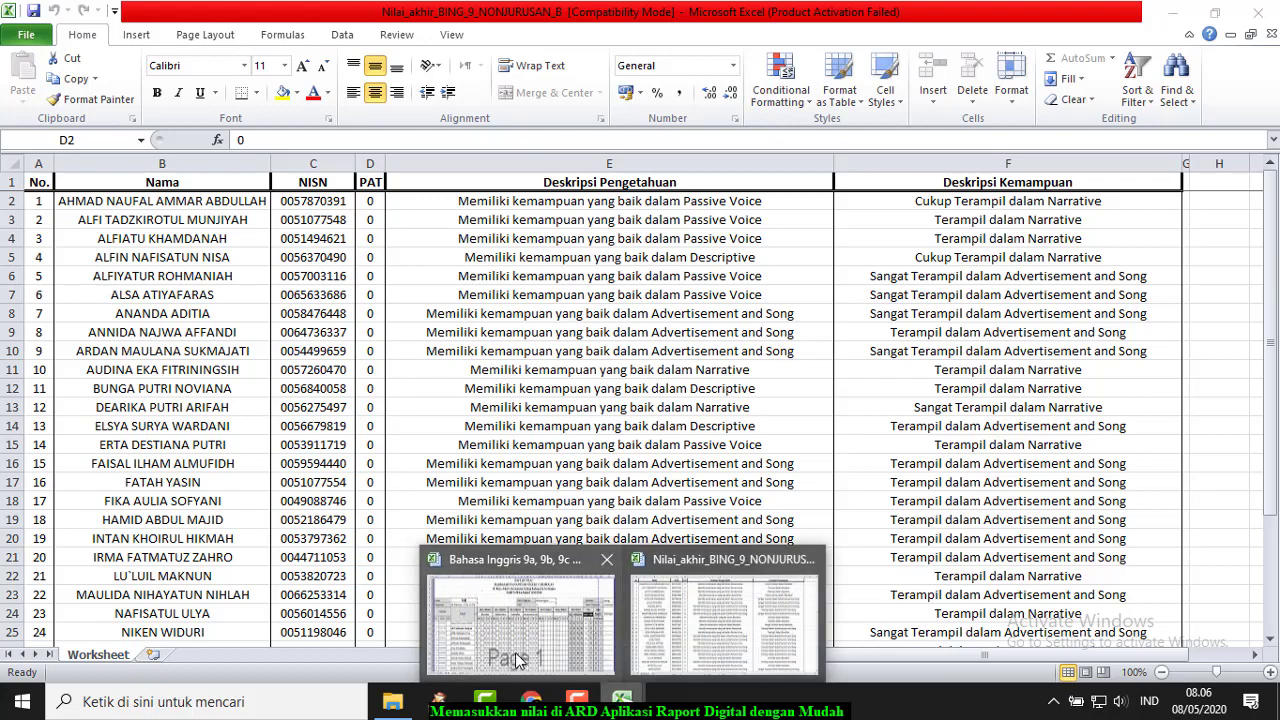
pyautogui.click(520, 660)
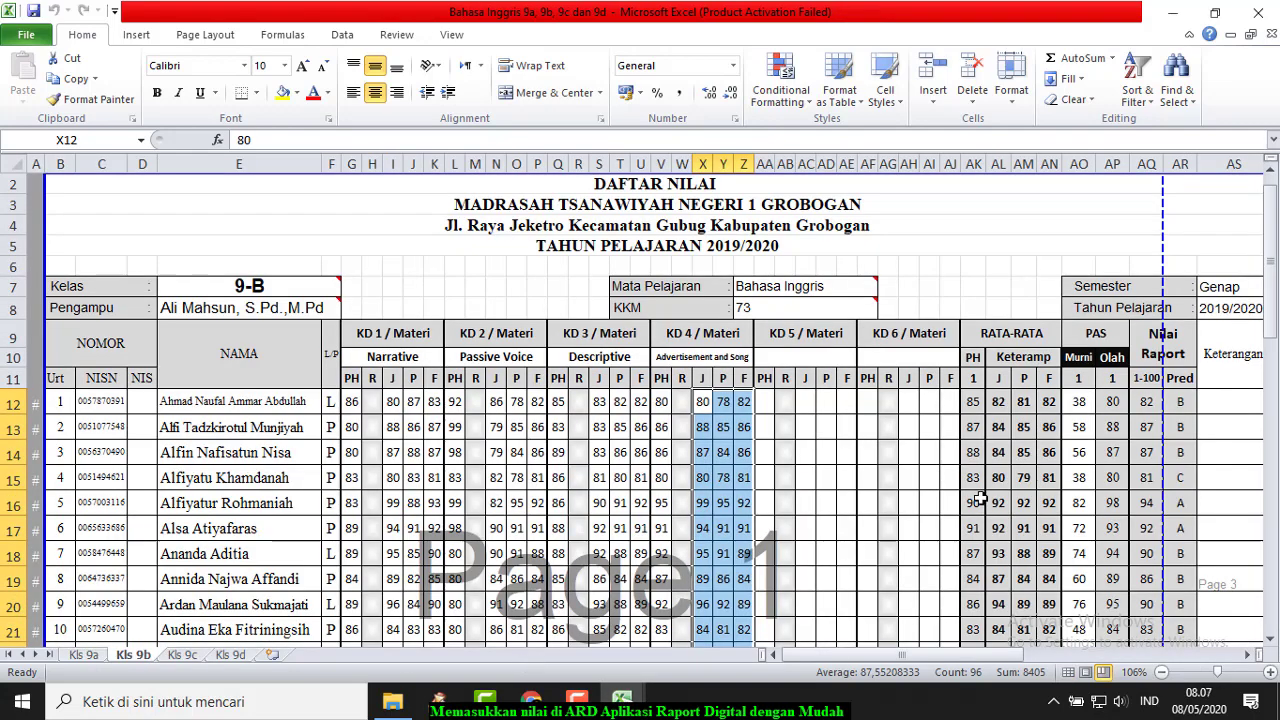
pyautogui.click(1115, 401)
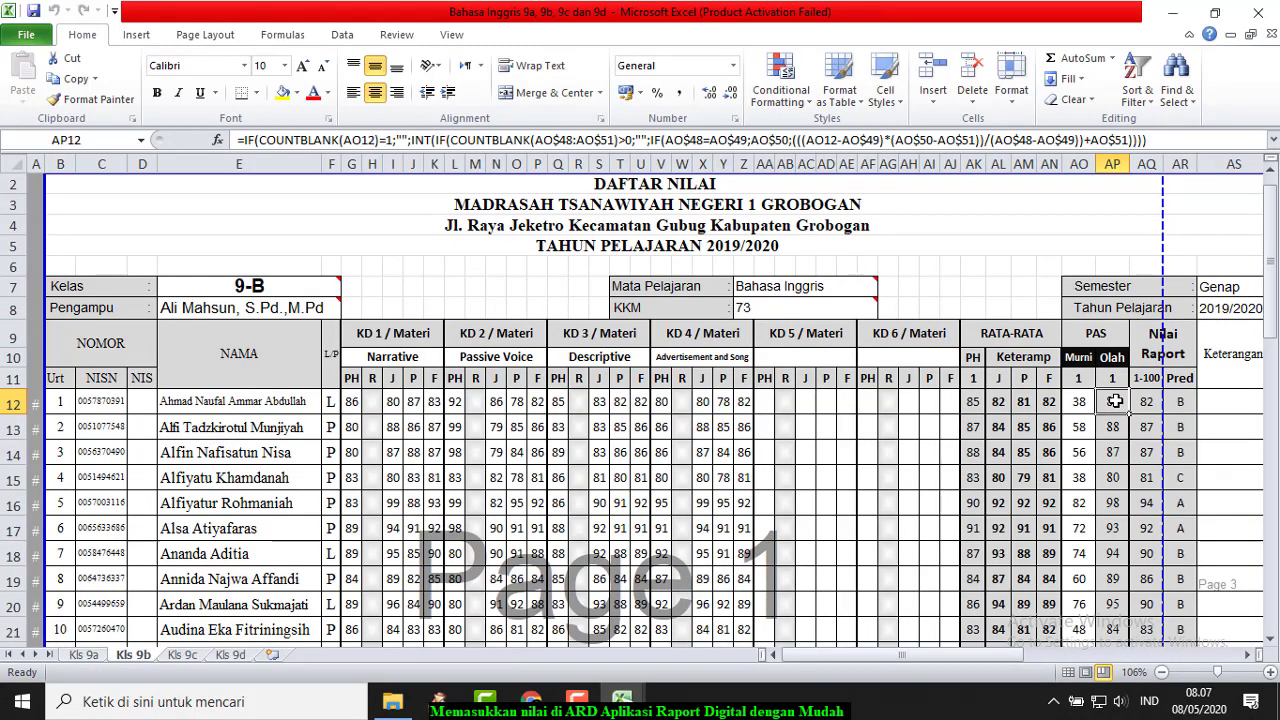
pyautogui.scroll(-10, 1115, 401)
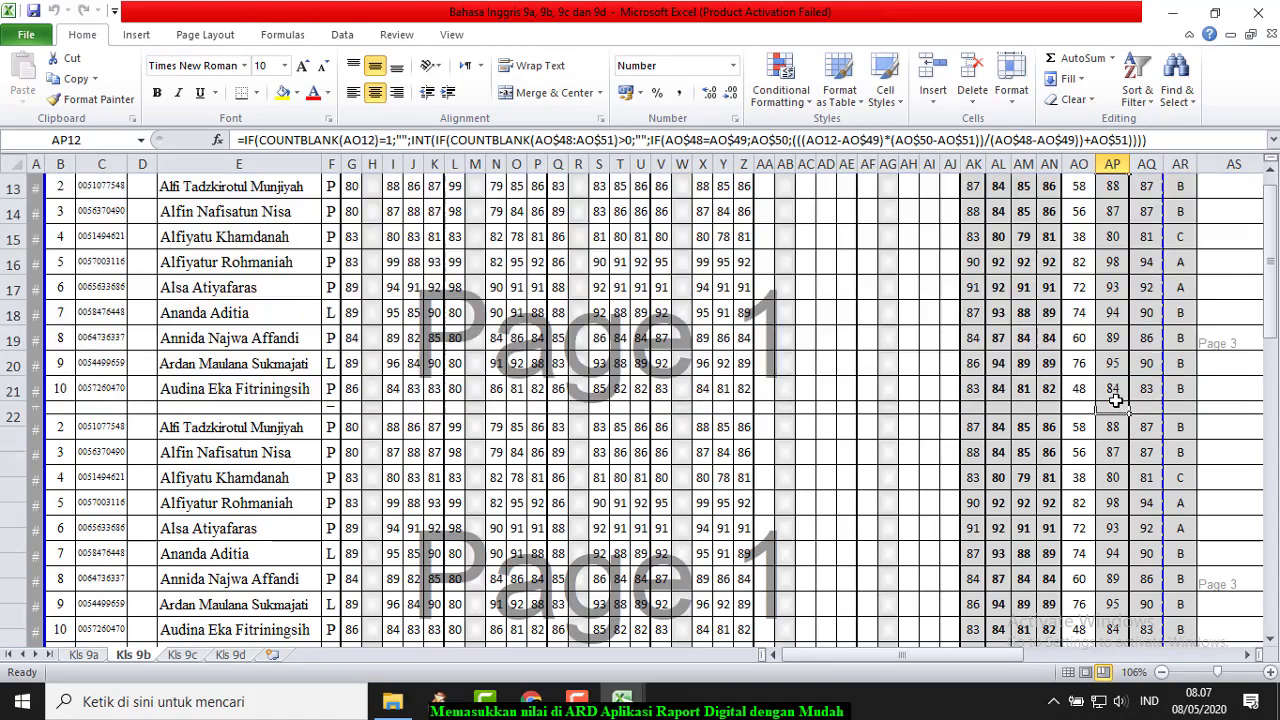
pyautogui.scroll(10, 1115, 401)
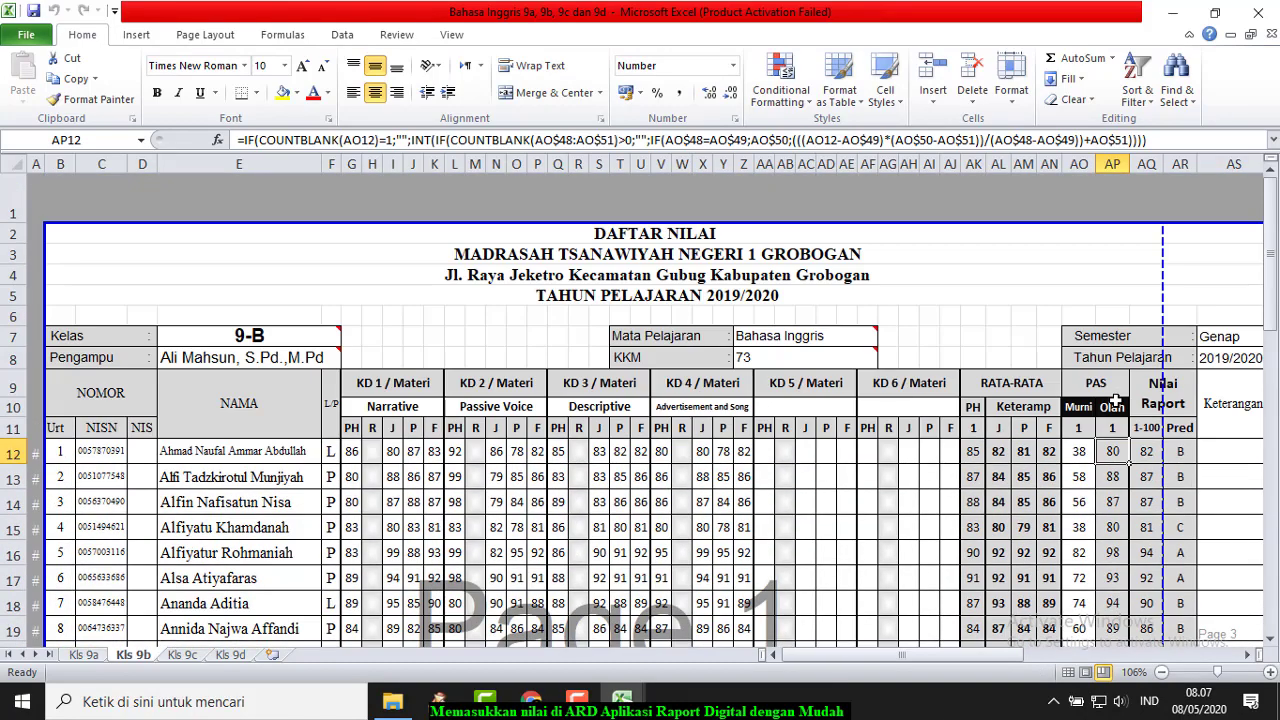
pyautogui.scroll(-18, 1115, 401)
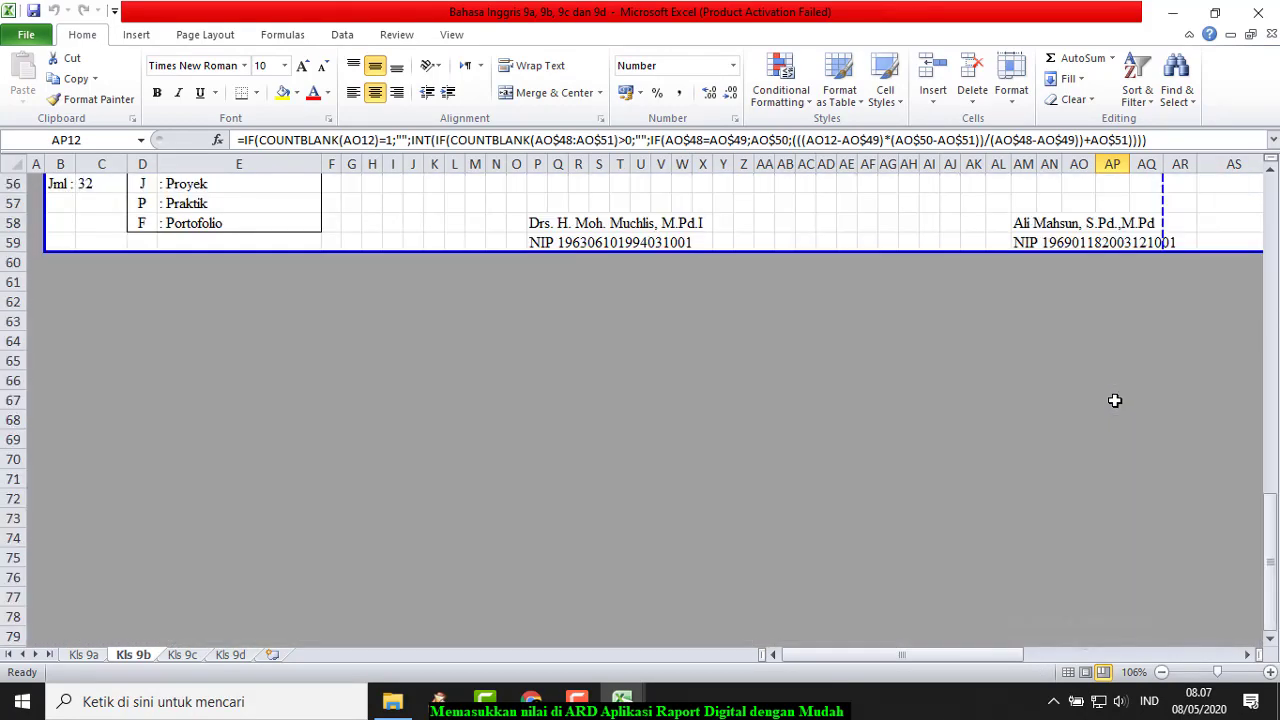
pyautogui.scroll(4, 1115, 401)
pyautogui.click(1078, 331)
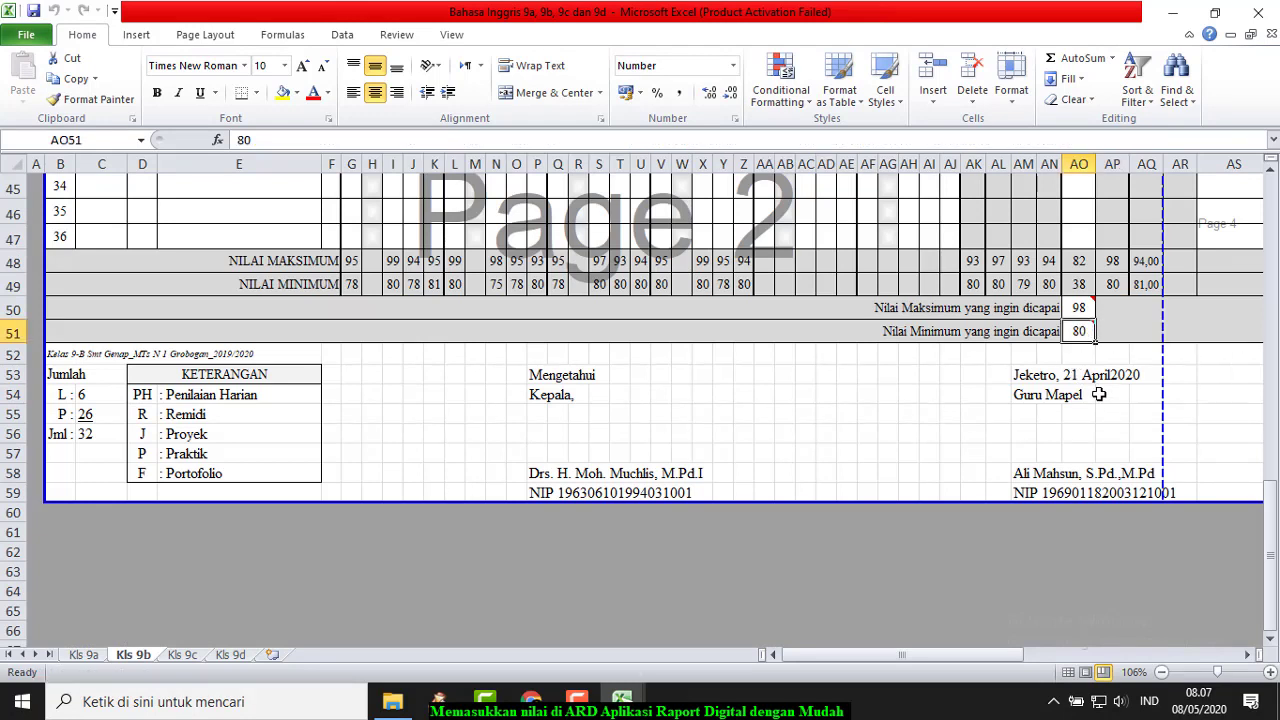
pyautogui.click(1080, 312)
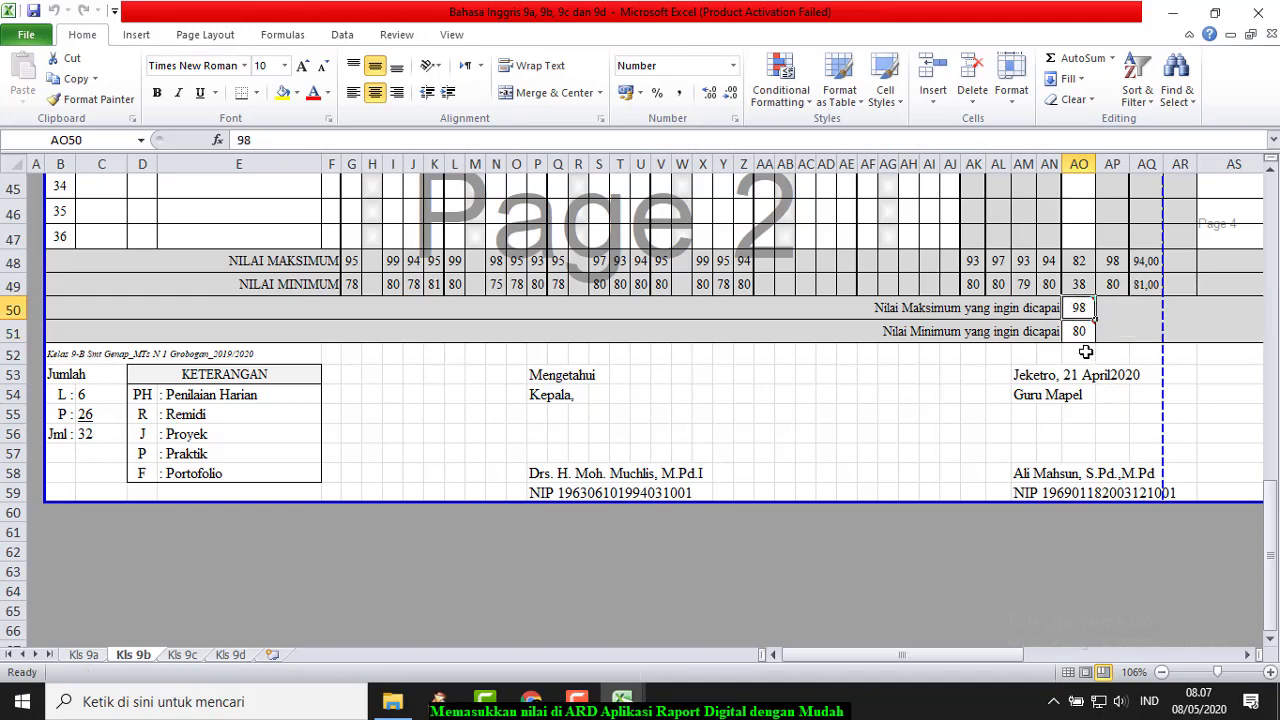
pyautogui.click(1082, 336)
pyautogui.scroll(15, 1115, 364)
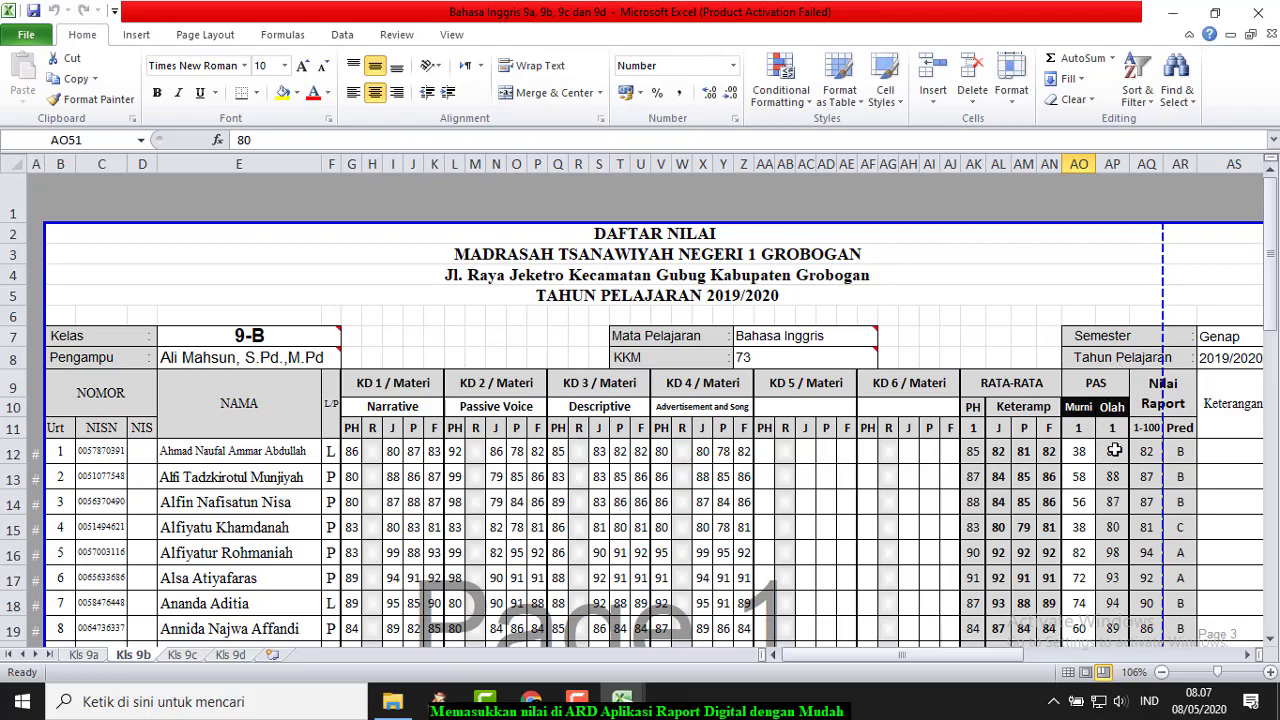
# Step: Copy class 9-B's processed PAS scores, AP12:AP43, and paste them as values into the final grade template's PAT column from D2
pyautogui.moveTo(1112, 451); pyautogui.dragTo(1112, 424)
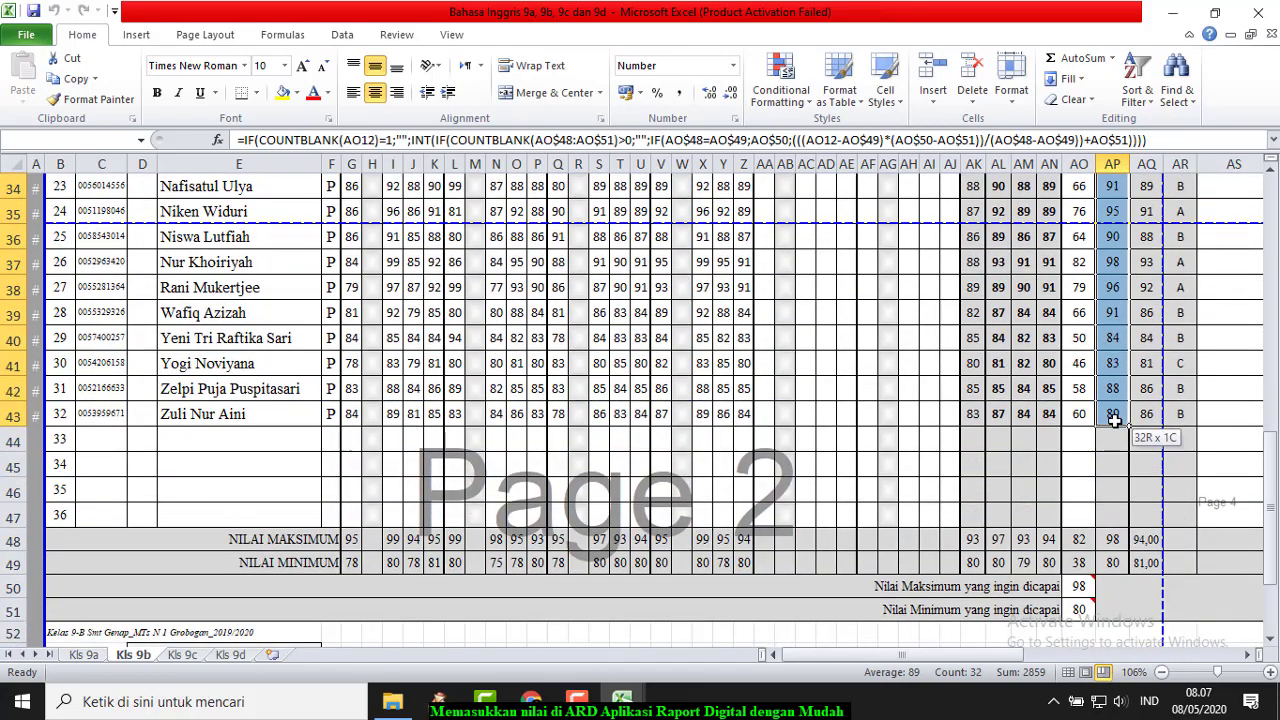
pyautogui.click(72, 79)
pyautogui.scroll(11, 600, 400)
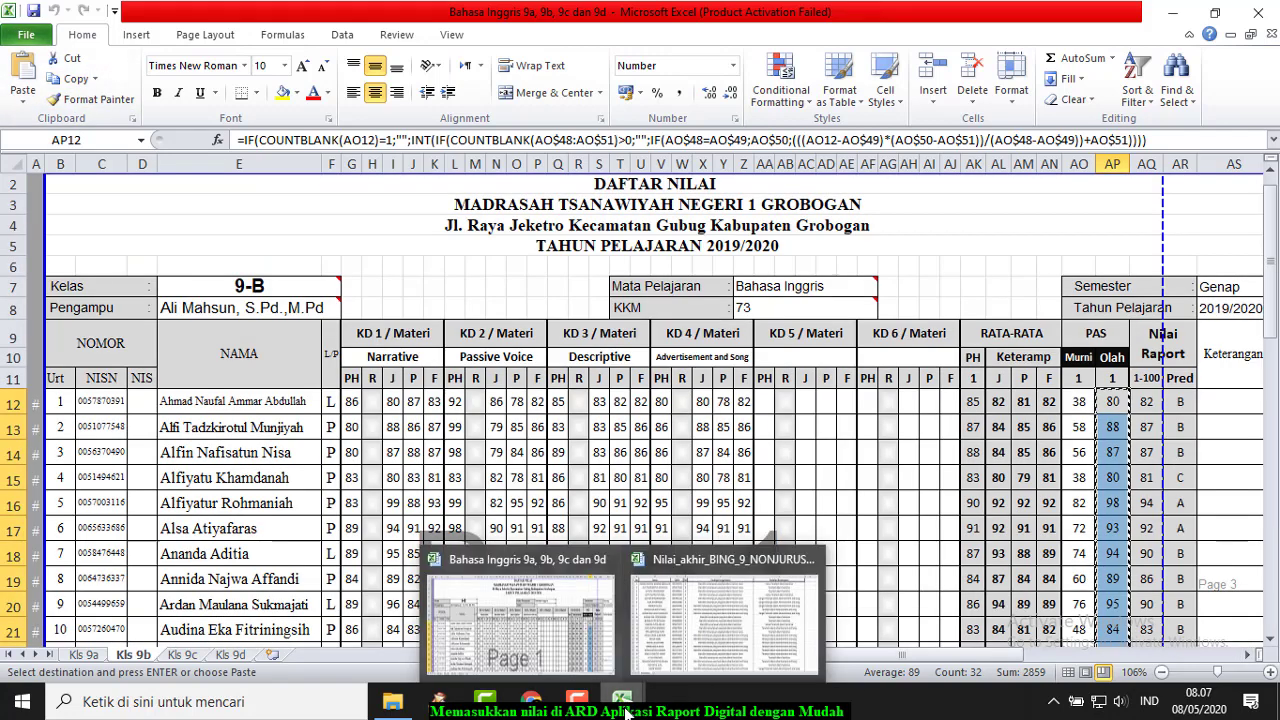
pyautogui.click(530, 710)
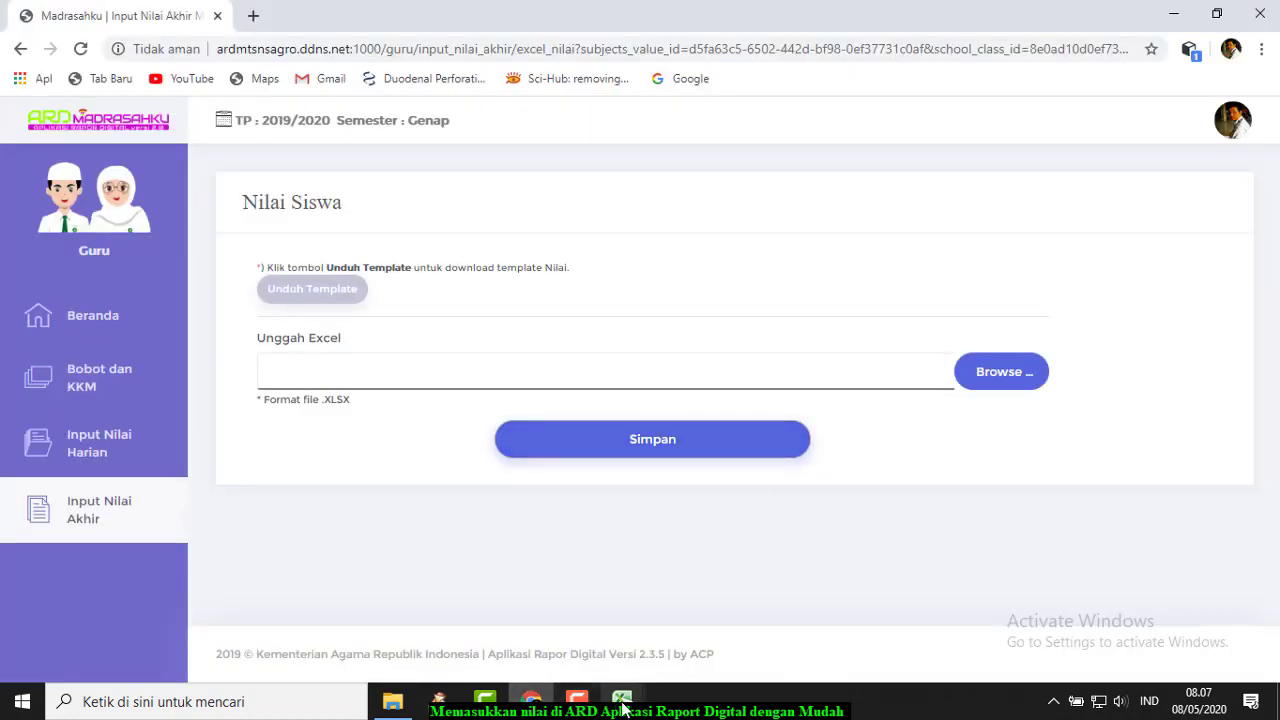
pyautogui.moveTo(622, 708)
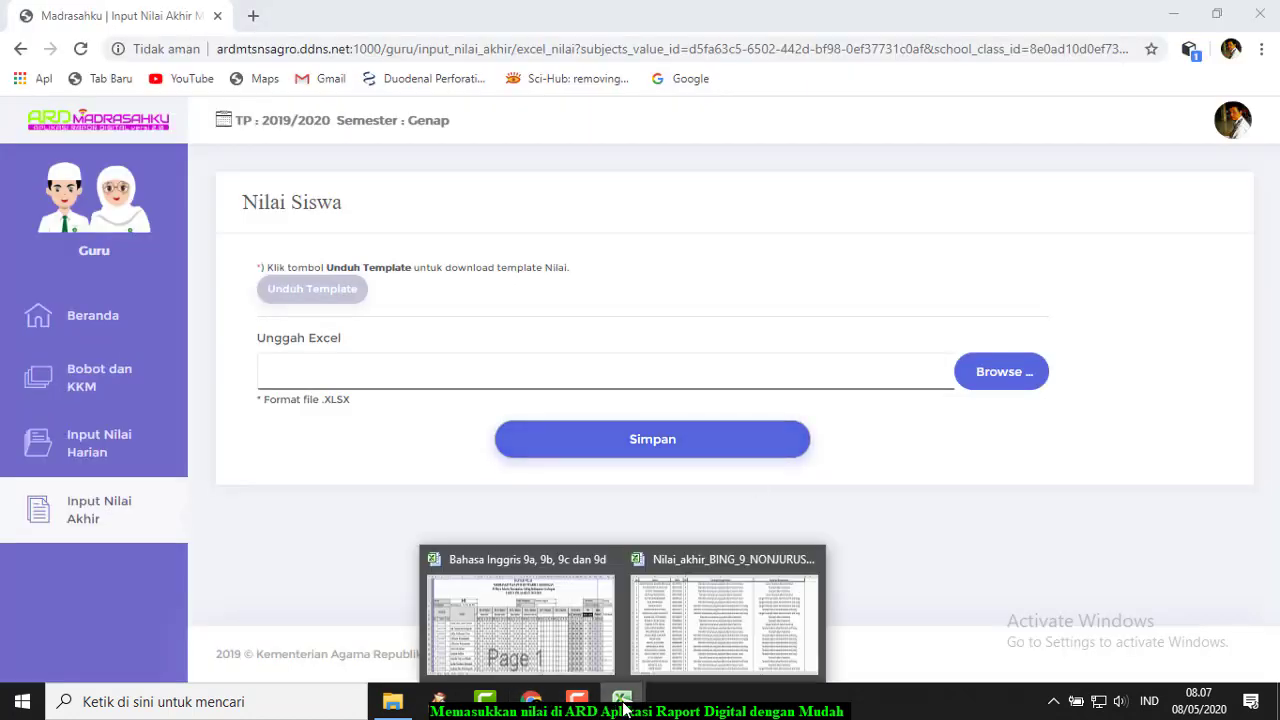
pyautogui.click(694, 625)
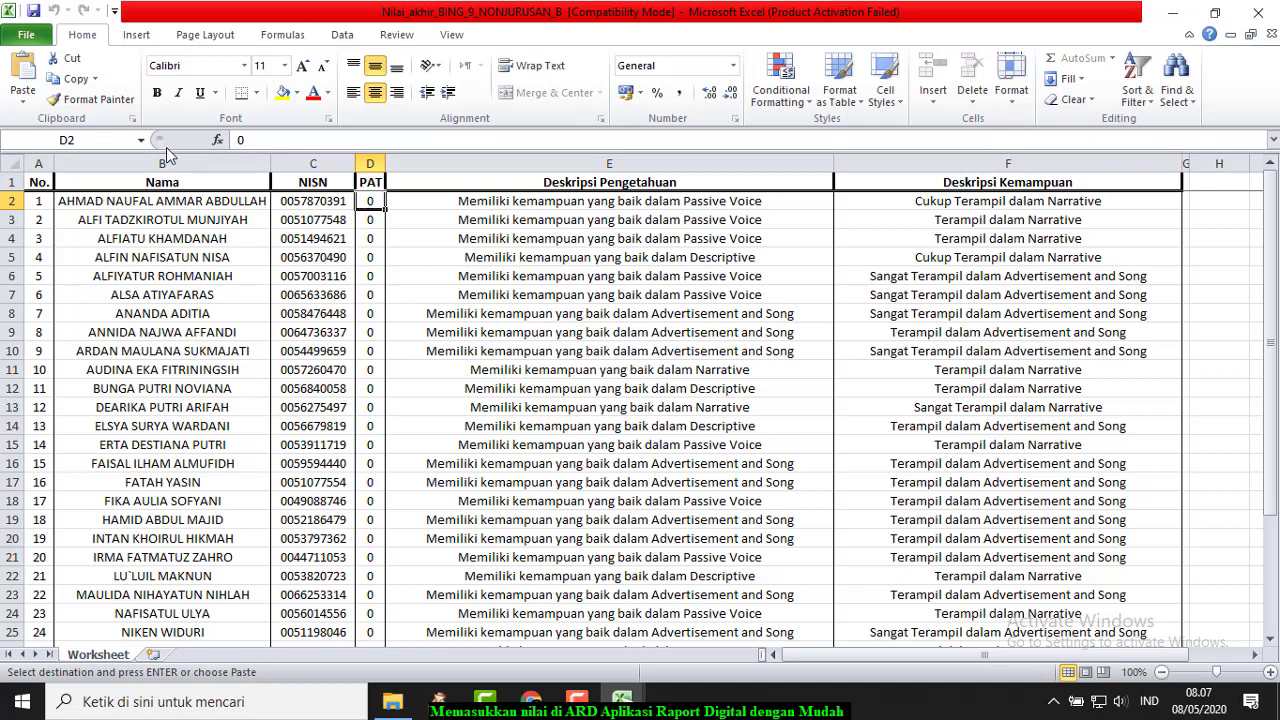
pyautogui.click(14, 103)
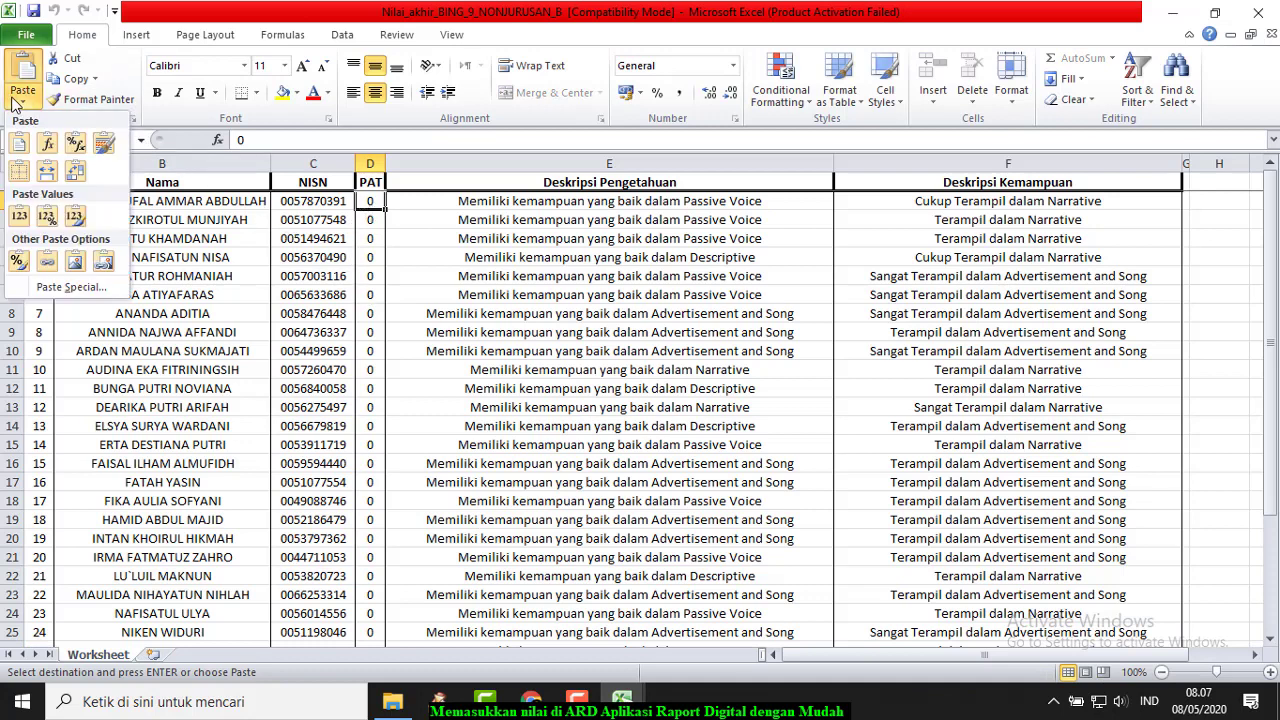
pyautogui.click(20, 217)
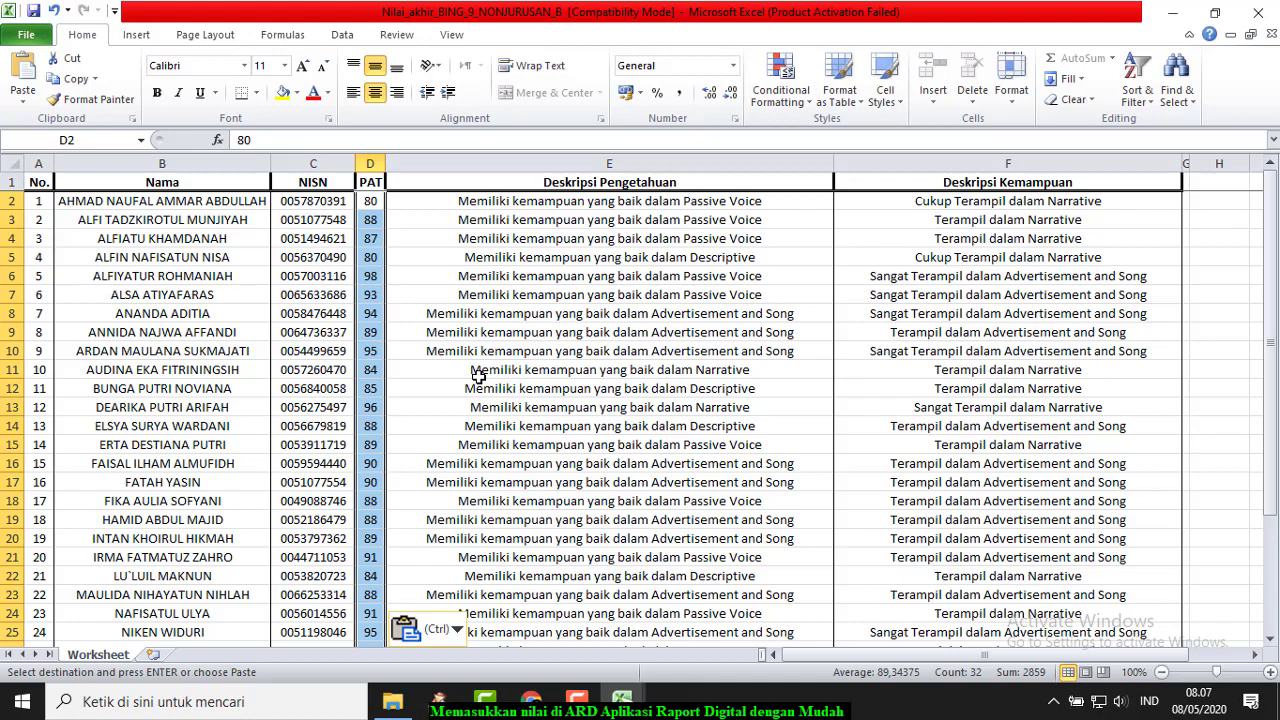
# Step: Compare the PAT scores in the class 9-B template with the processed PAS scores in the Bahasa Inggris grade workbook
pyautogui.moveTo(622, 700)
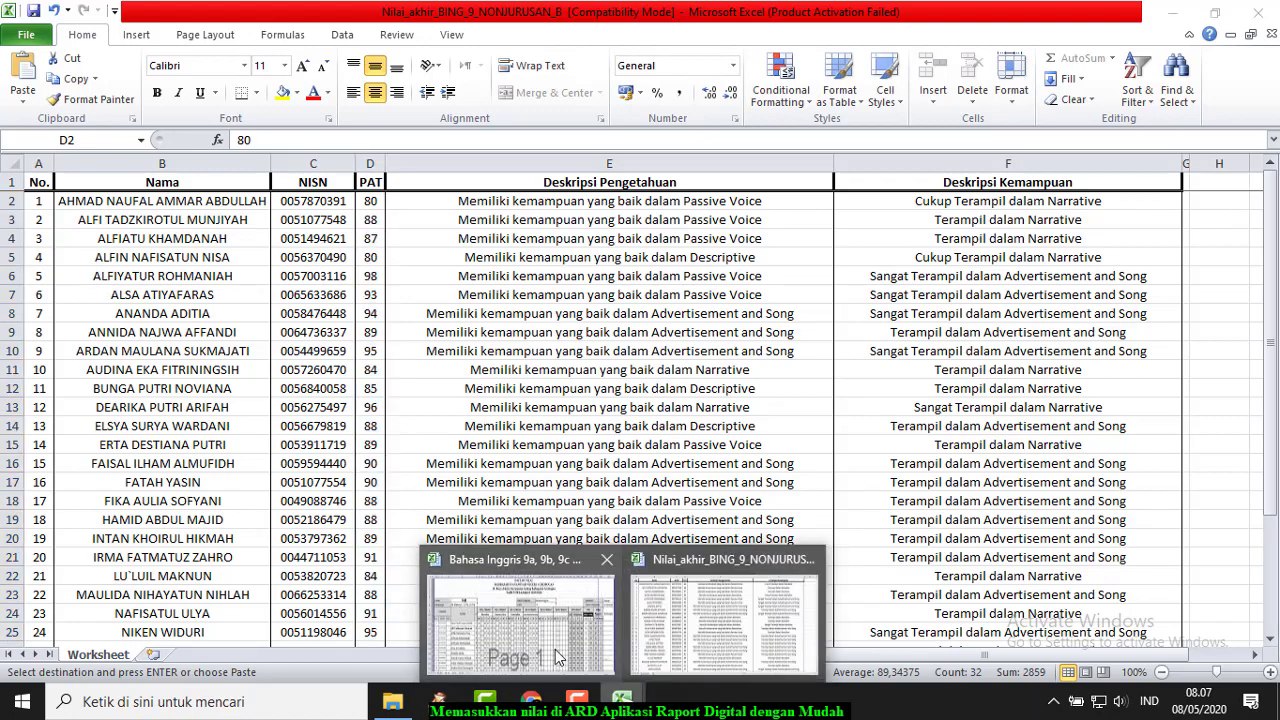
pyautogui.click(514, 612)
pyautogui.click(1108, 404)
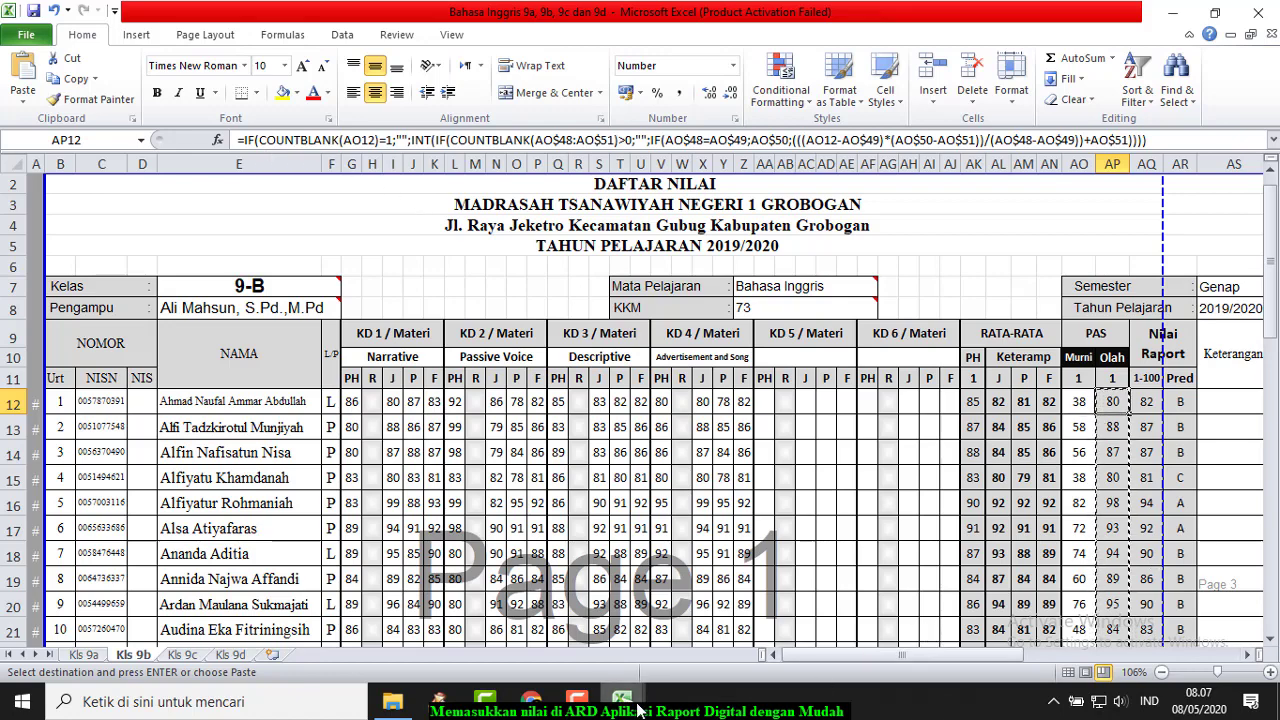
pyautogui.moveTo(622, 700)
pyautogui.click(713, 657)
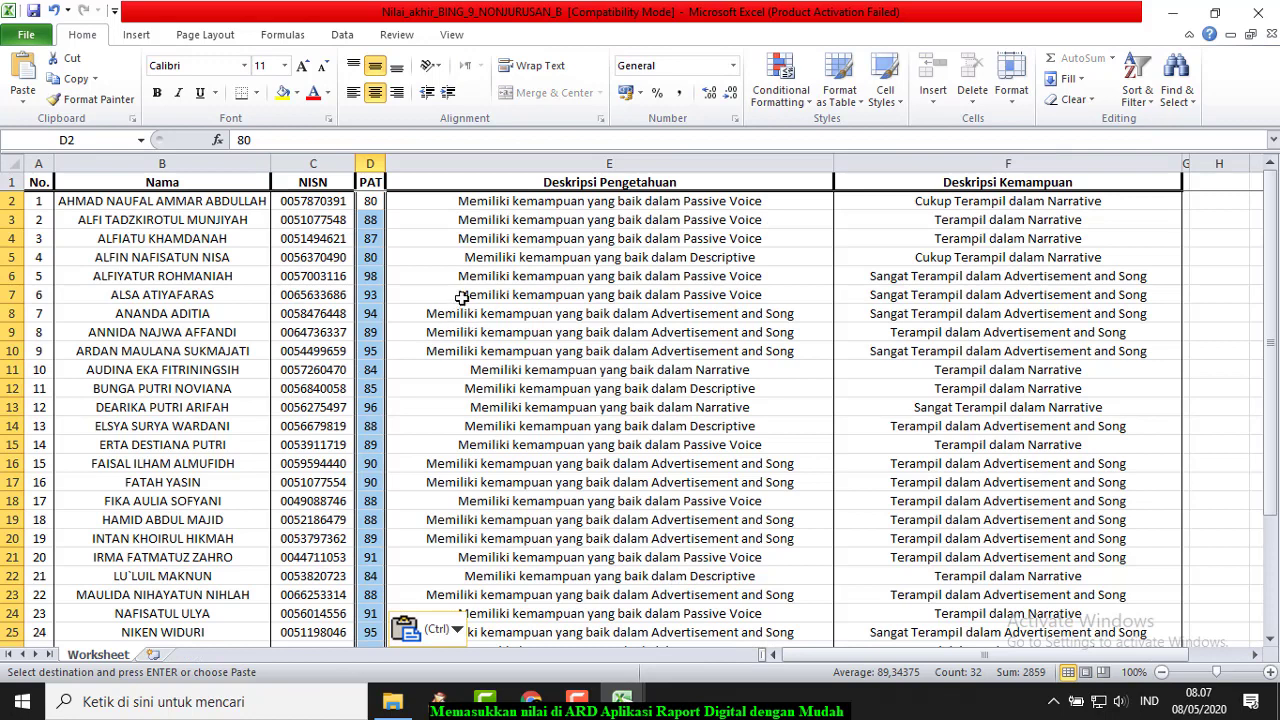
pyautogui.click(372, 201)
pyautogui.click(372, 294)
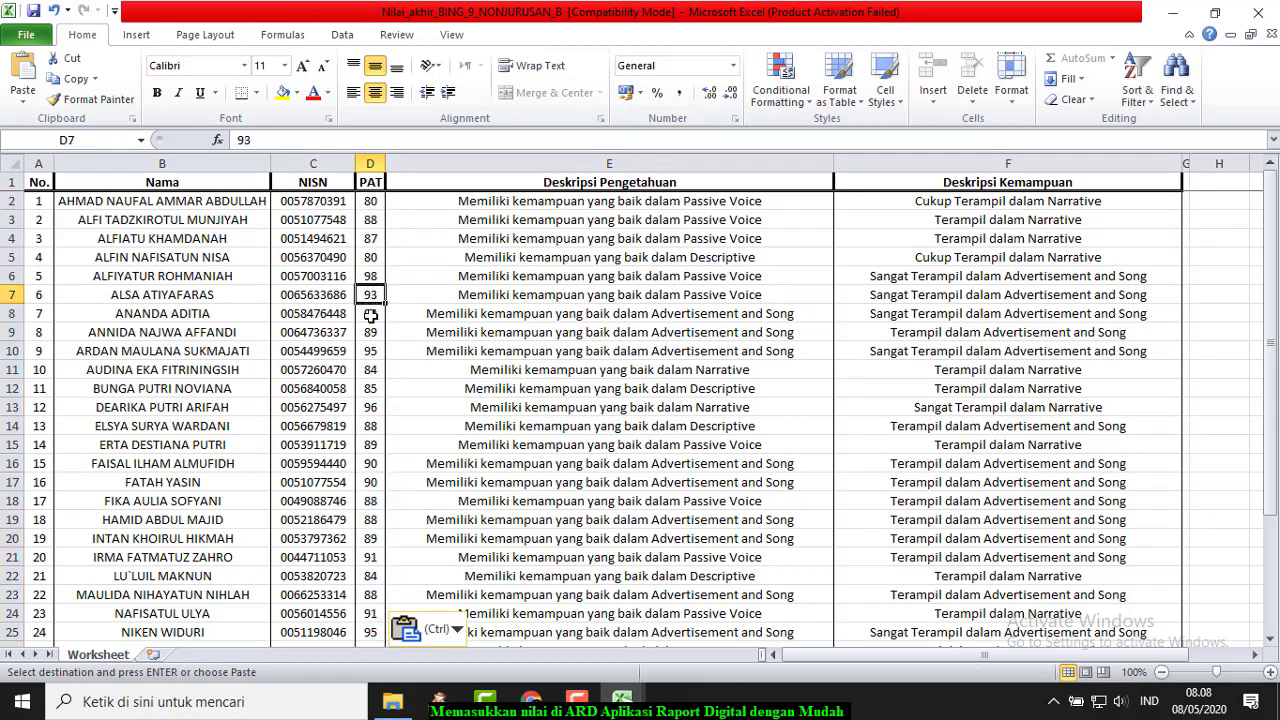
pyautogui.click(372, 316)
pyautogui.click(378, 370)
pyautogui.click(372, 389)
pyautogui.click(374, 351)
pyautogui.click(372, 257)
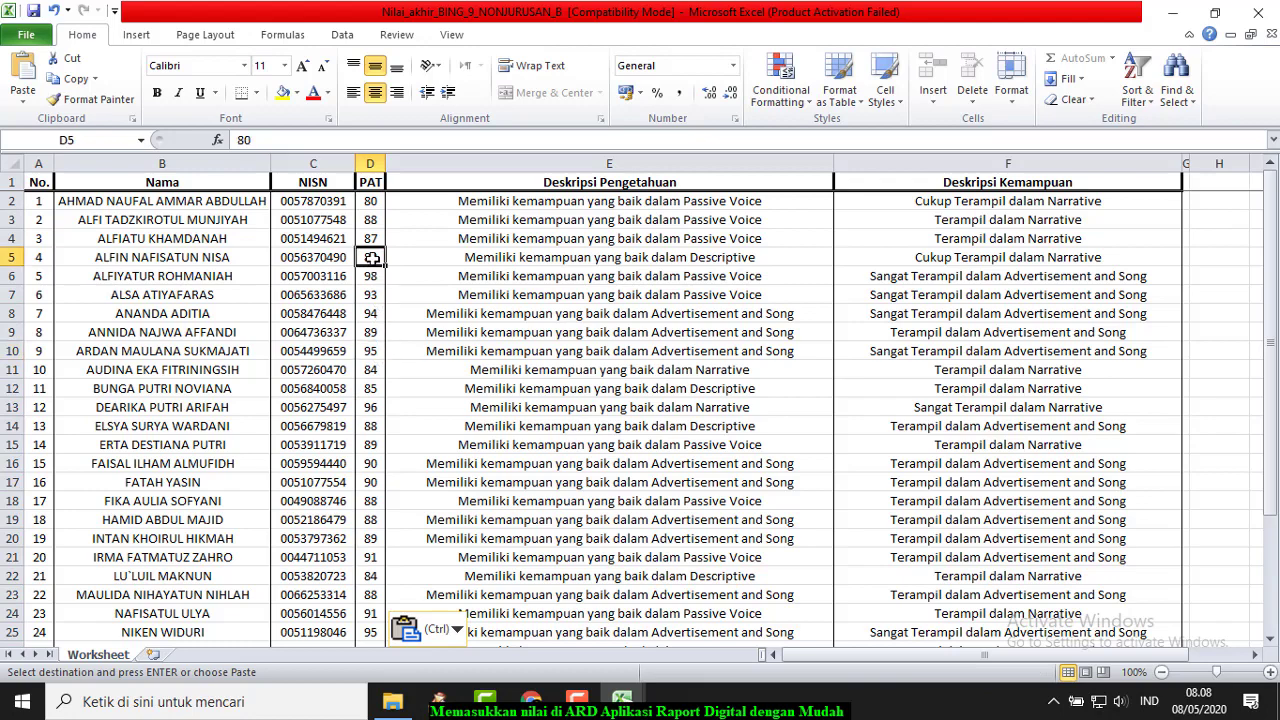
pyautogui.click(369, 219)
pyautogui.scroll(-4, 370, 311)
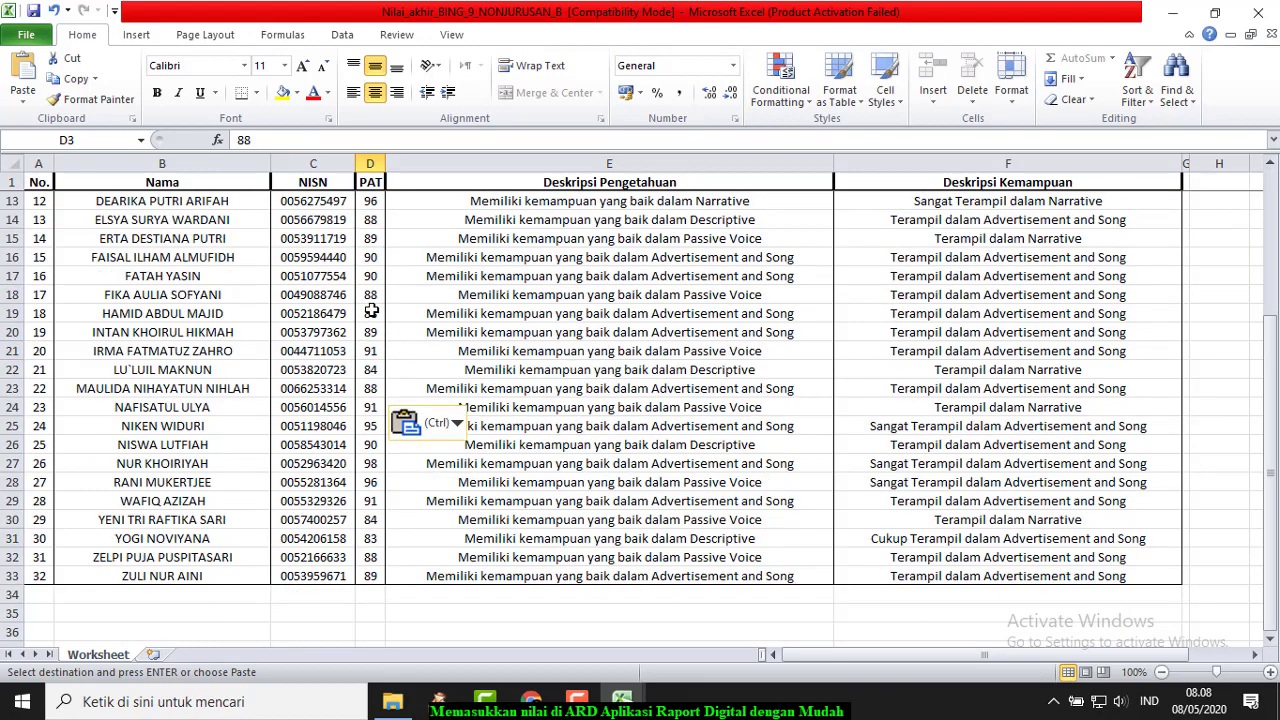
pyautogui.scroll(4, 370, 311)
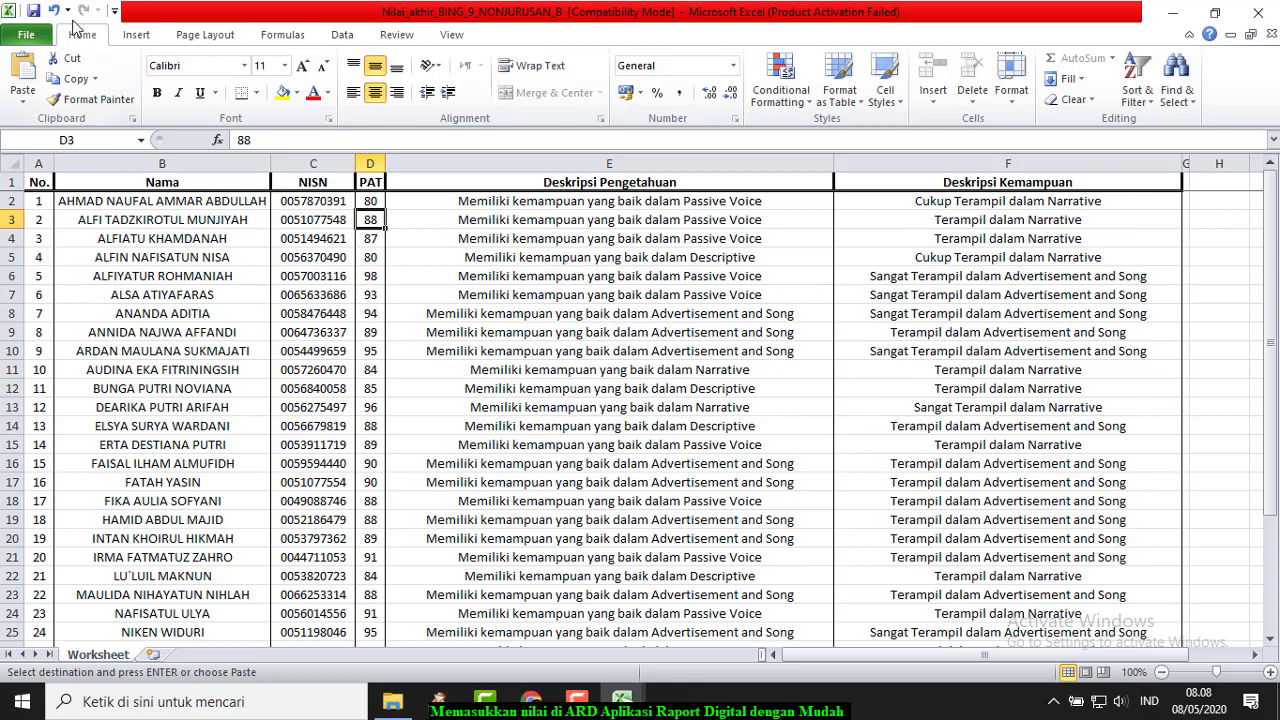
# Step: Save and close the class 9-B final grade template, and close the Bahasa Inggris grade workbook without saving its changes
pyautogui.click(33, 11)
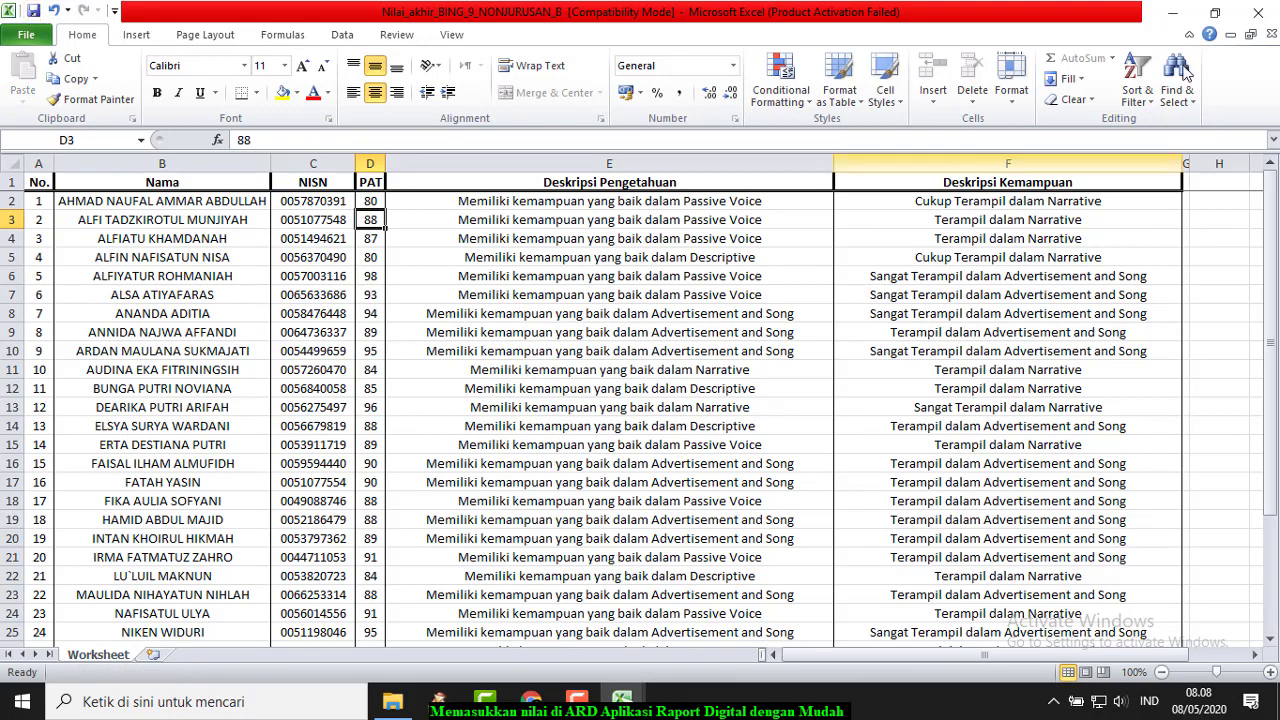
pyautogui.click(1259, 13)
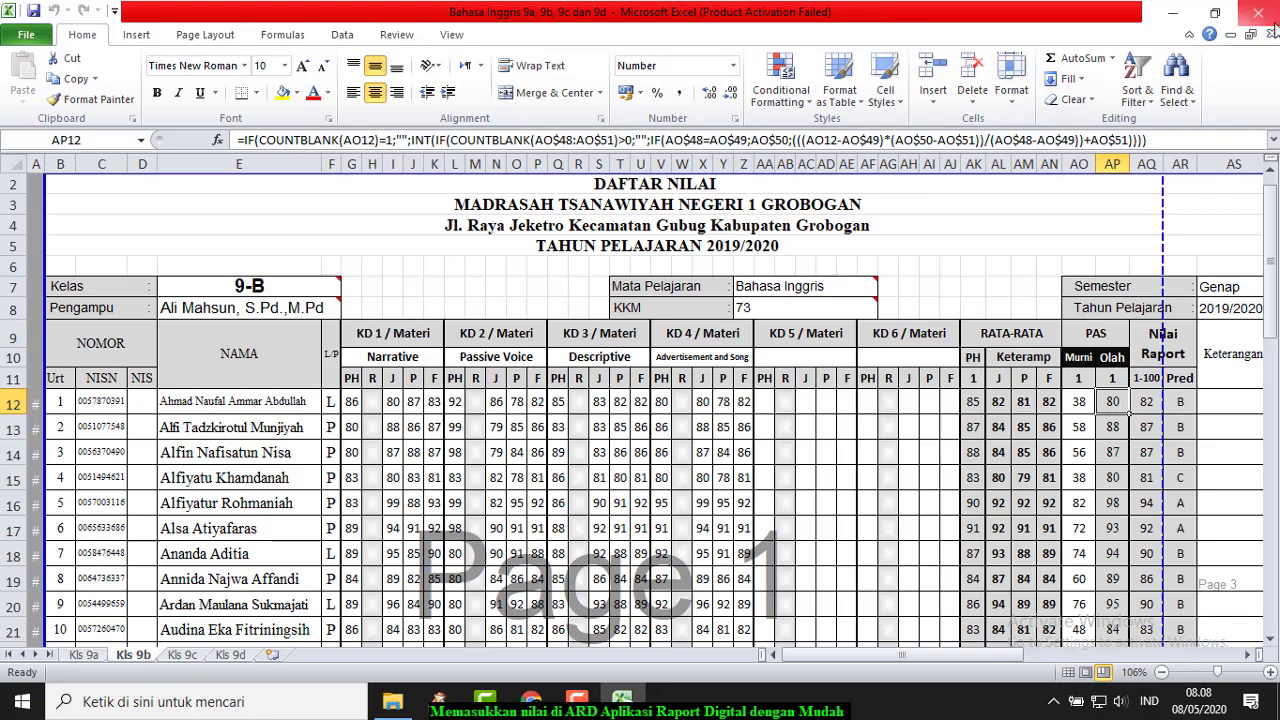
pyautogui.click(1259, 13)
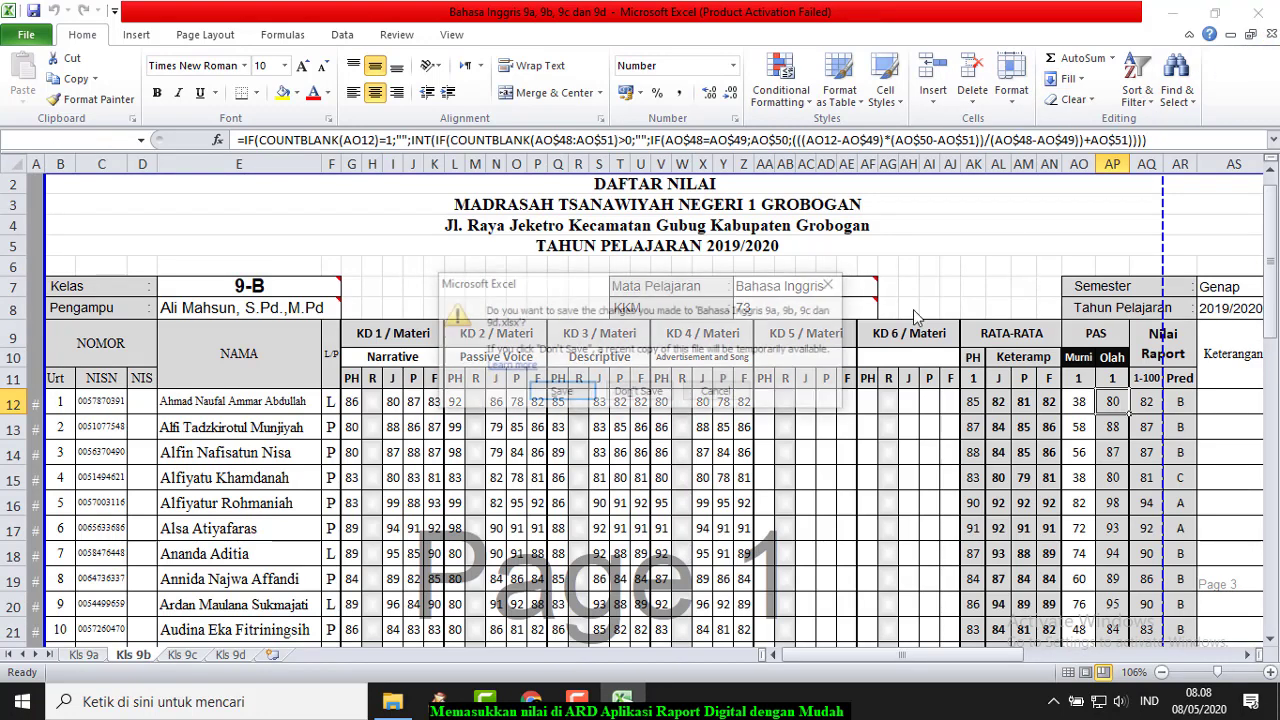
pyautogui.click(639, 393)
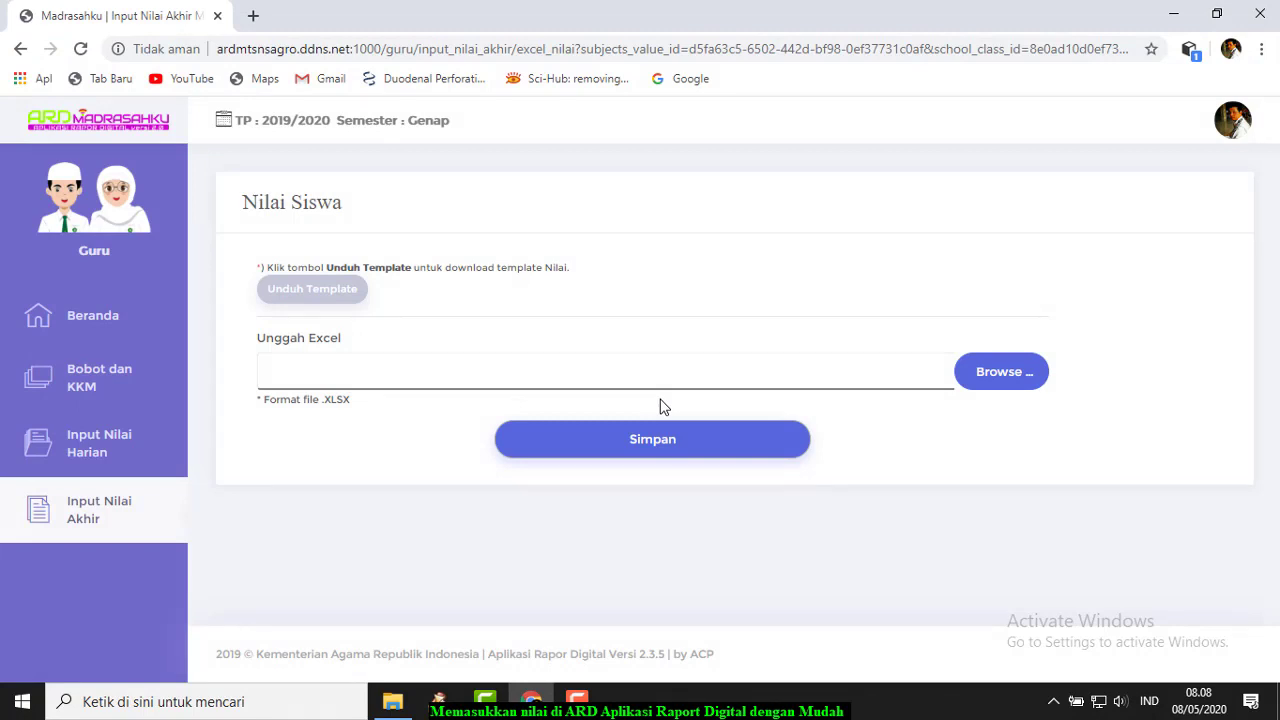
# Step: Upload Nilai_akhir_BING_9_NONJURUSAN_B from the Unduhan folder, save the import, acknowledge the result and check the imported class 9-B final grades
pyautogui.click(1003, 370)
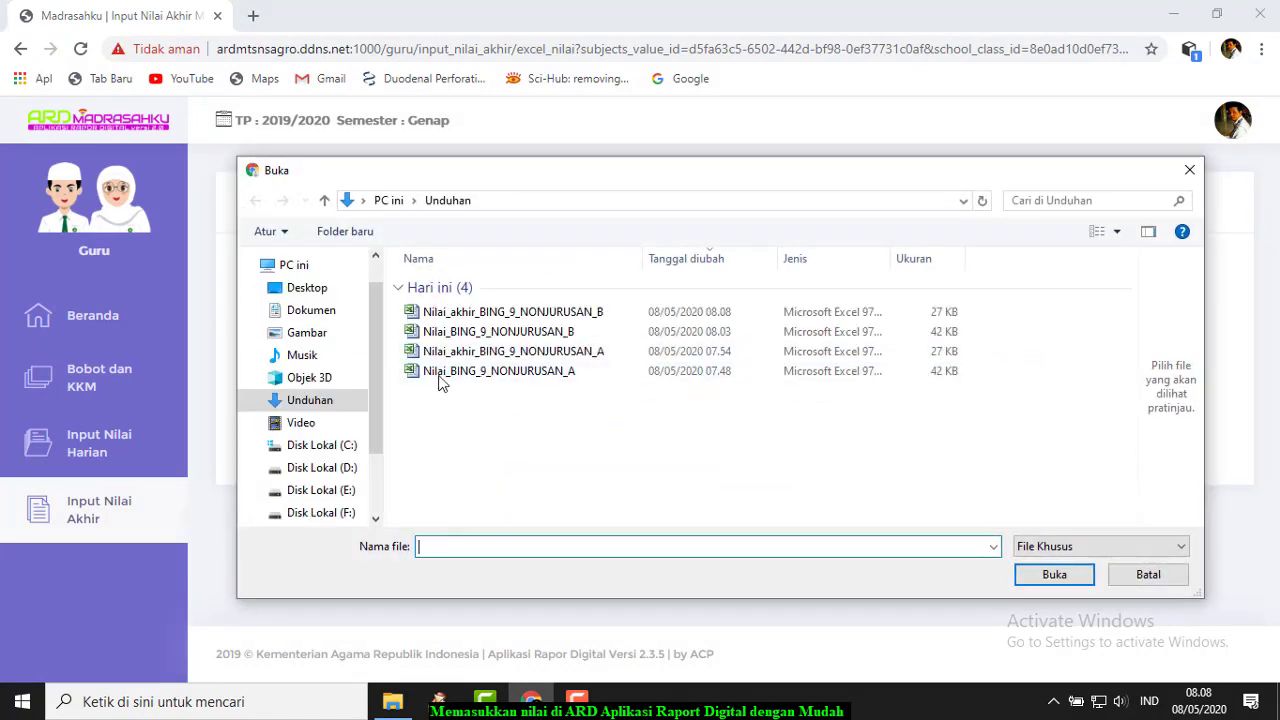
pyautogui.click(570, 314)
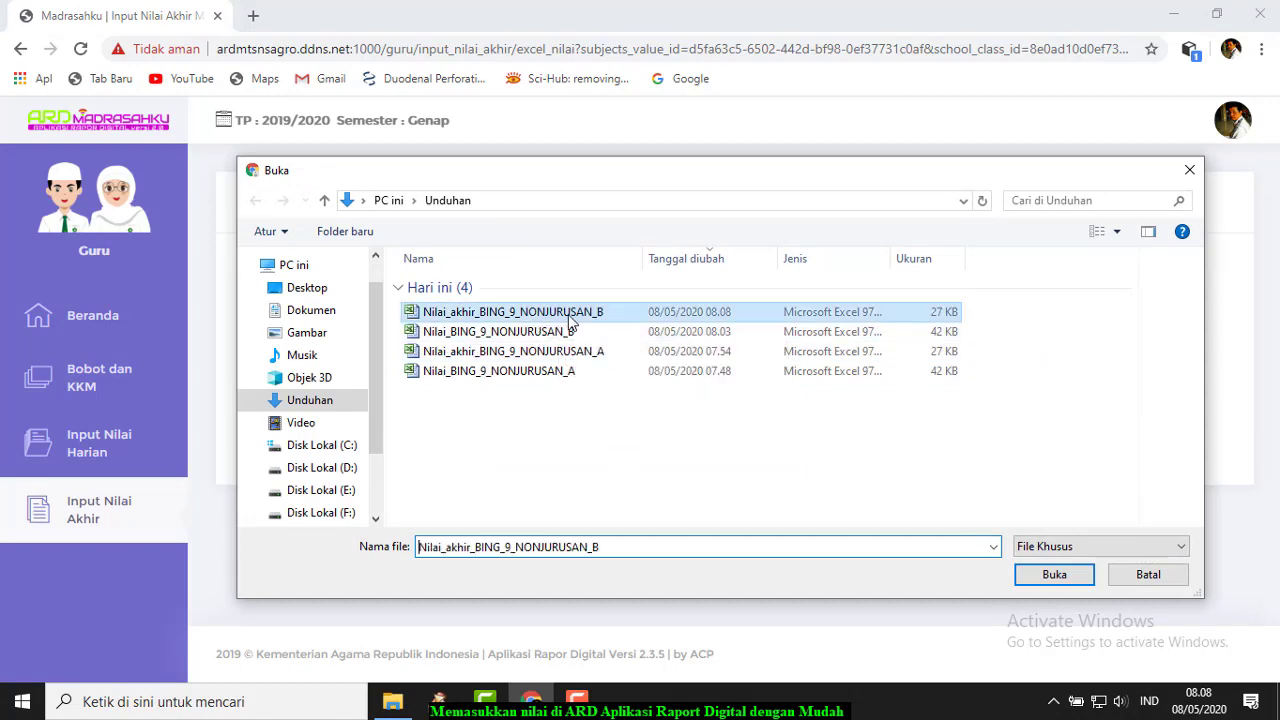
pyautogui.click(1054, 575)
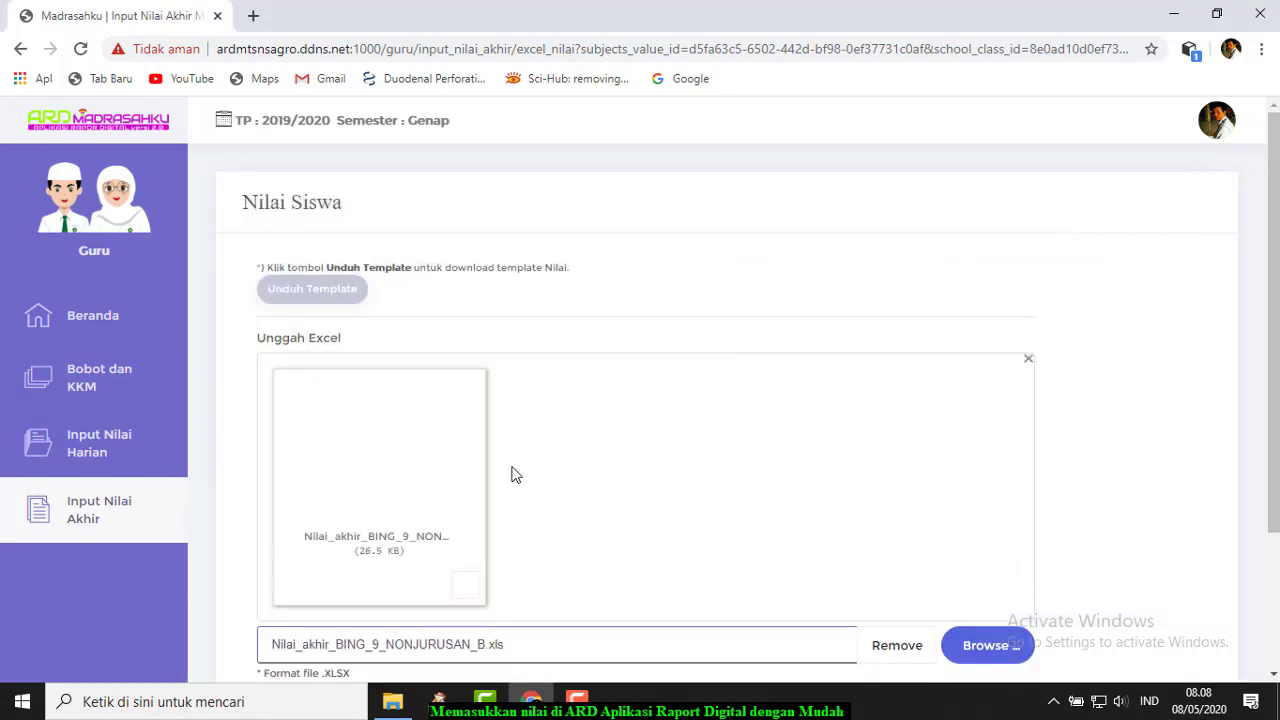
pyautogui.scroll(-2, 549, 457)
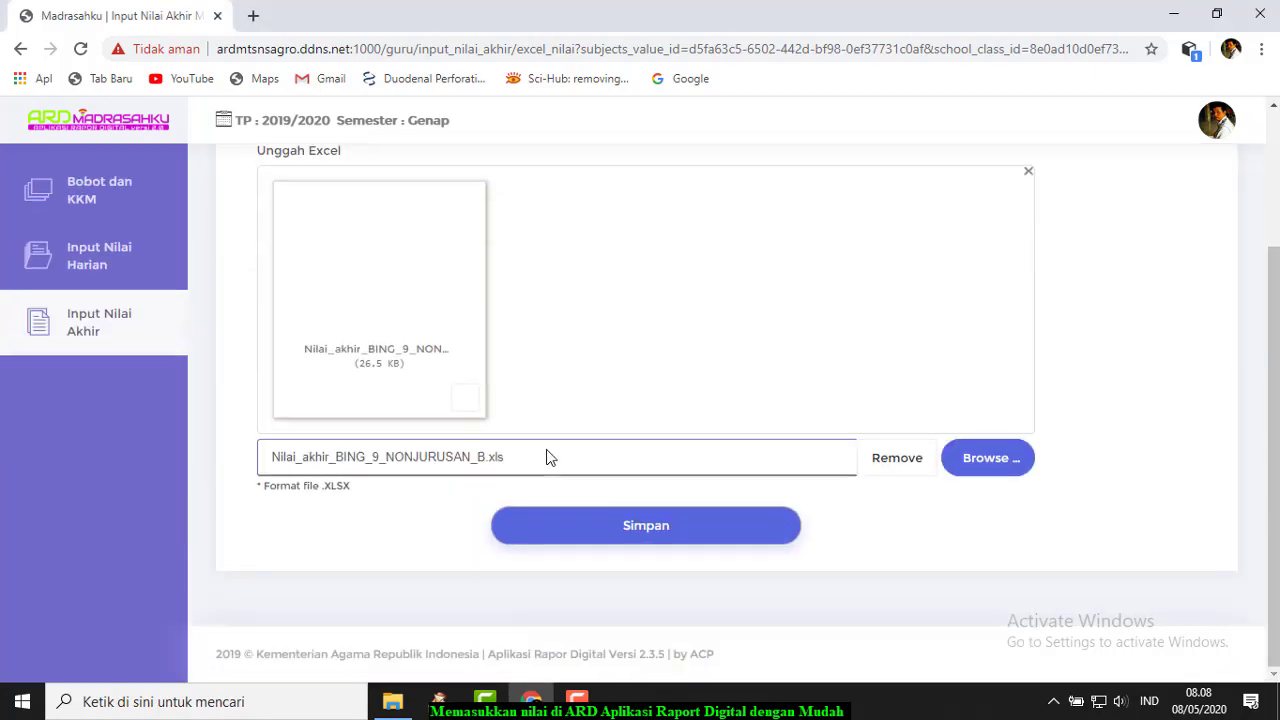
pyautogui.click(635, 533)
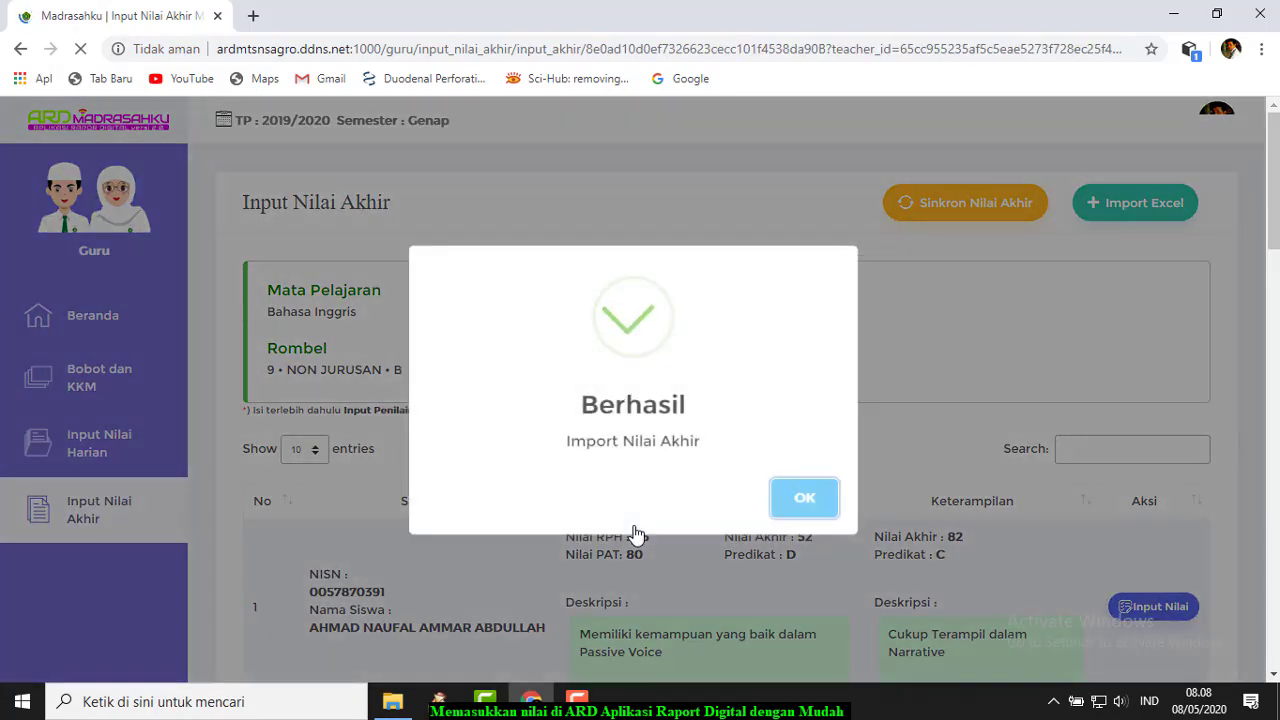
pyautogui.click(808, 505)
pyautogui.scroll(-10, 807, 500)
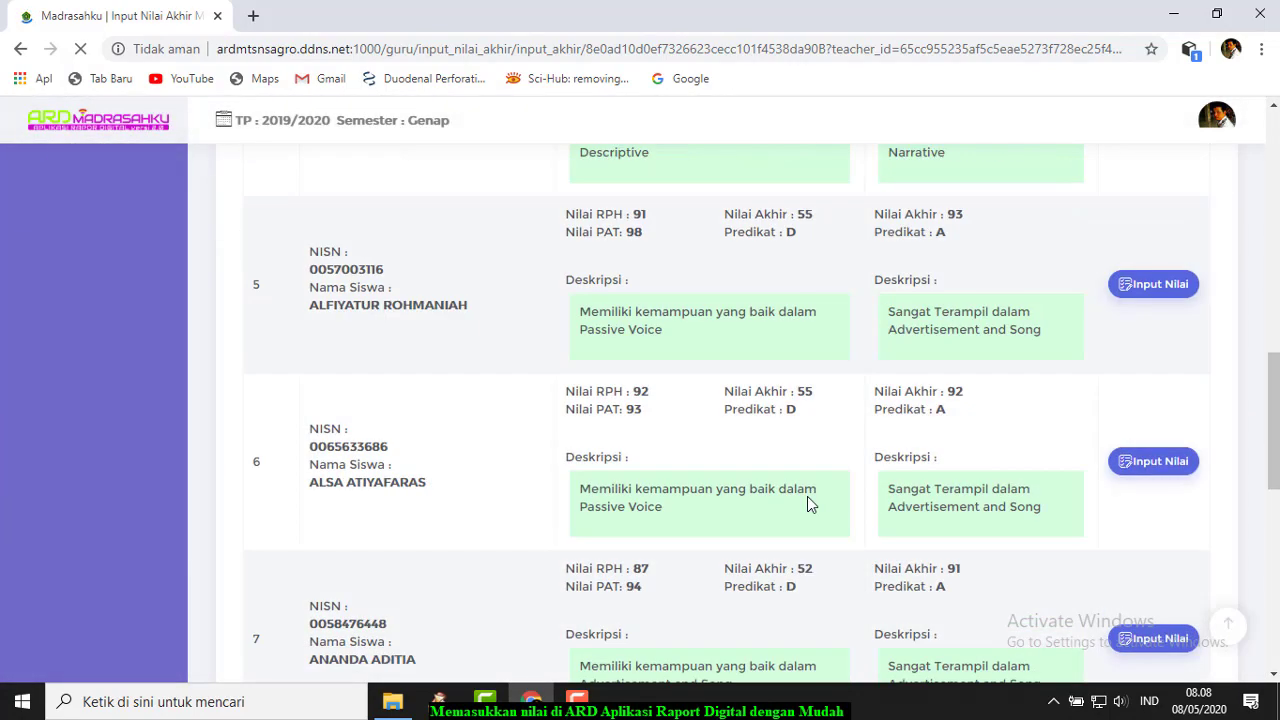
pyautogui.scroll(3, 807, 500)
pyautogui.scroll(3, 771, 350)
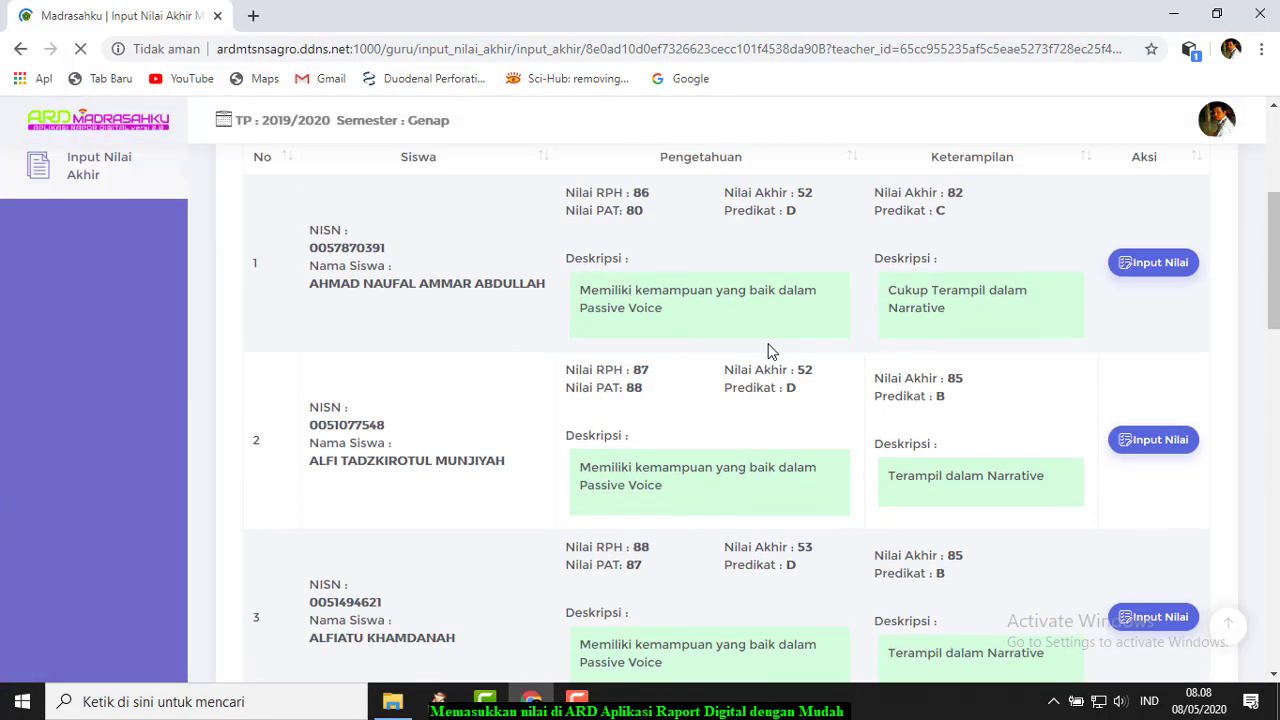
pyautogui.scroll(3, 830, 308)
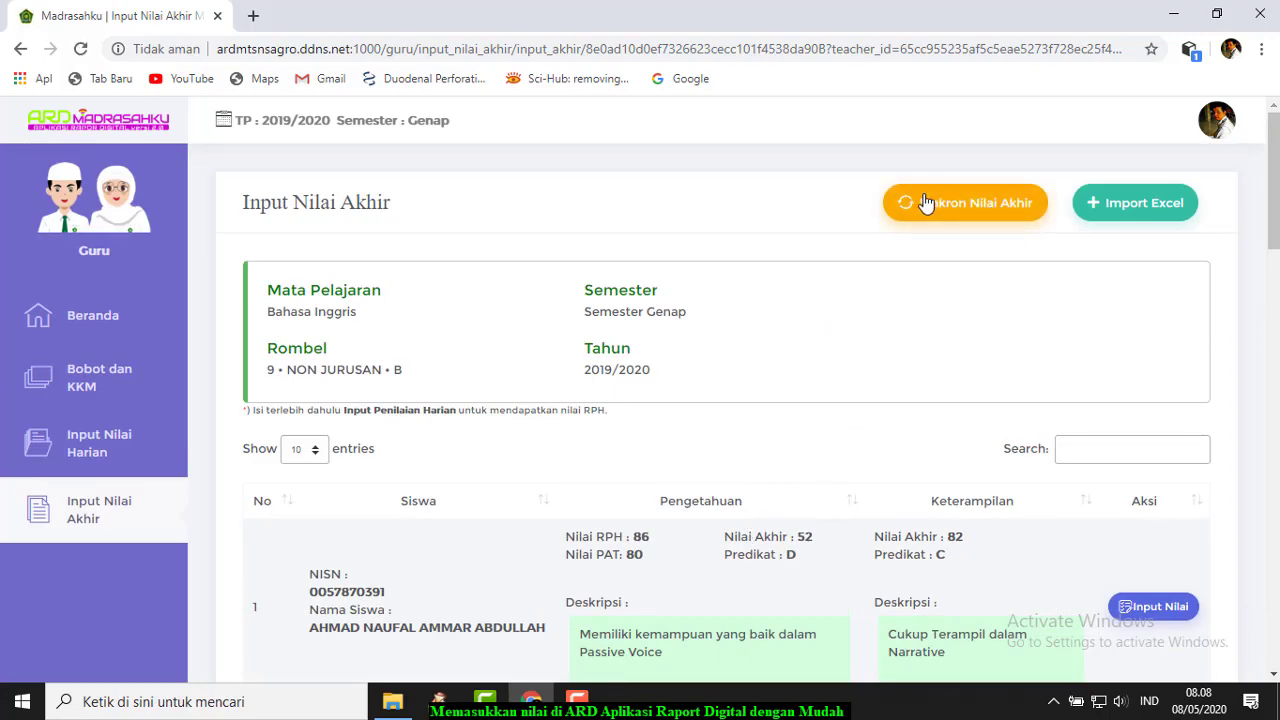
# Step: Synchronise class 9-B's final grades, acknowledge the result and check the recalculated knowledge grades on the first page of students
pyautogui.click(977, 212)
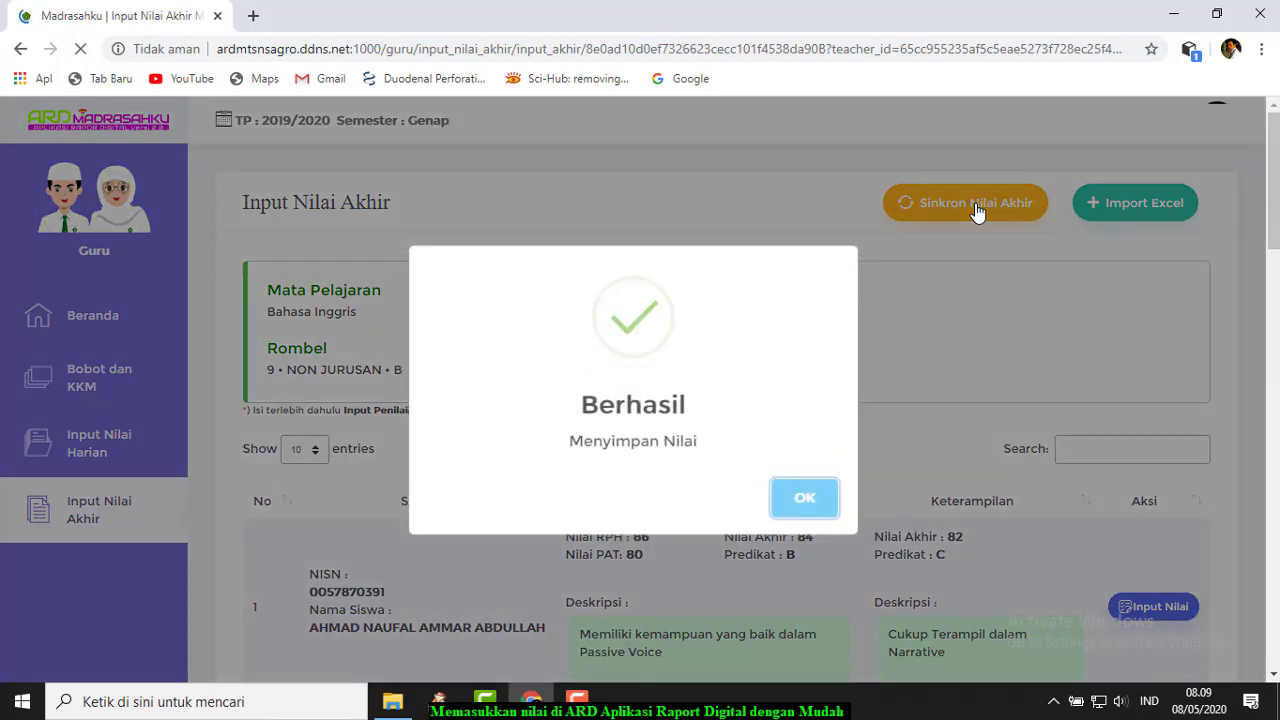
pyautogui.click(805, 499)
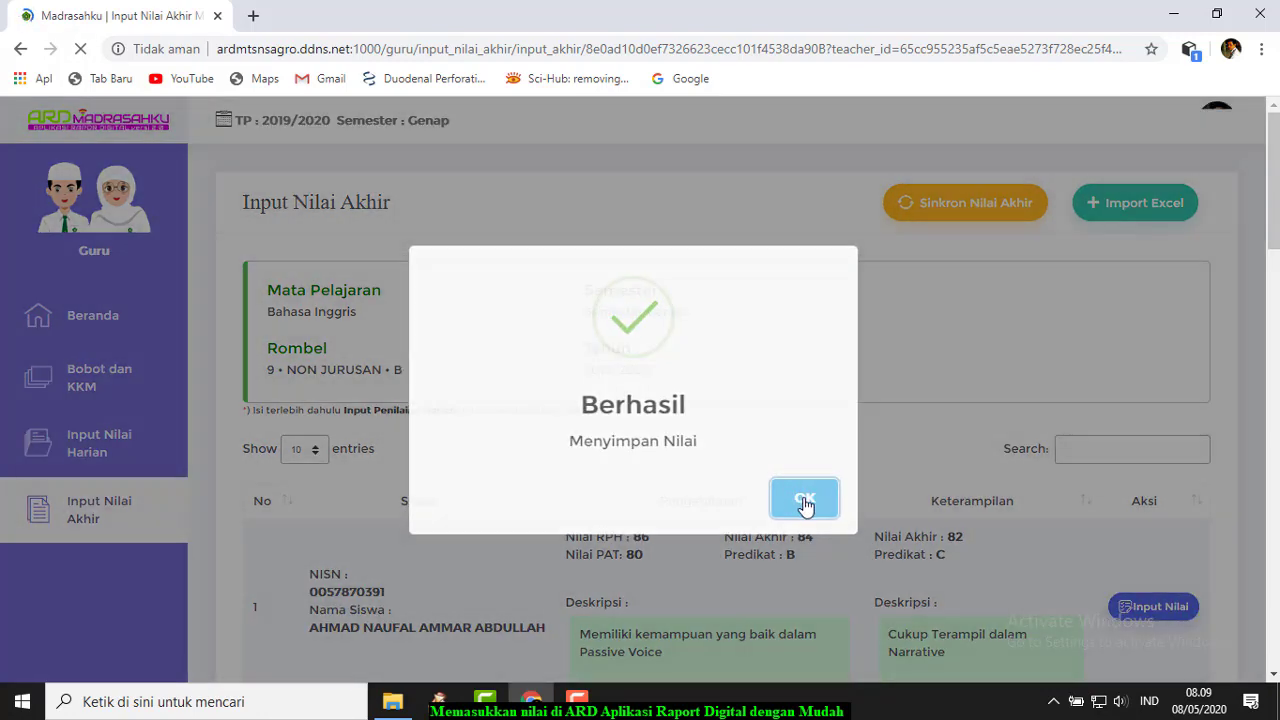
pyautogui.scroll(-3, 795, 490)
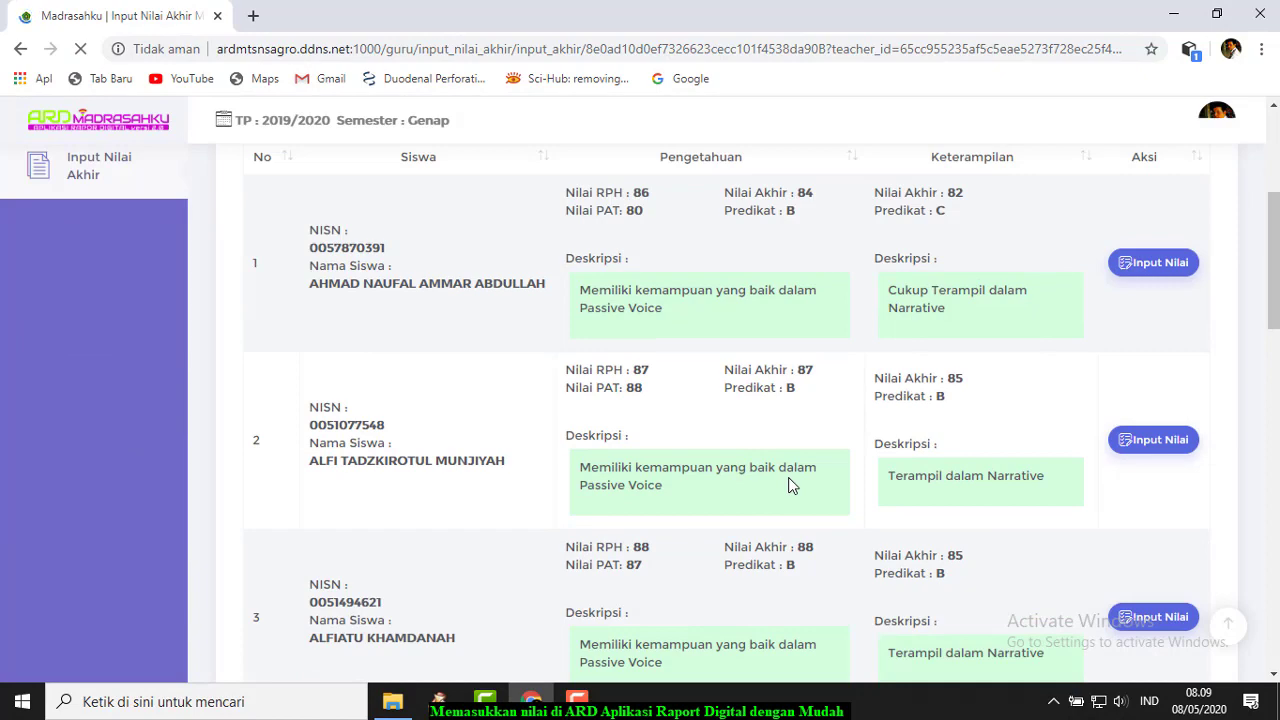
pyautogui.scroll(-10, 790, 470)
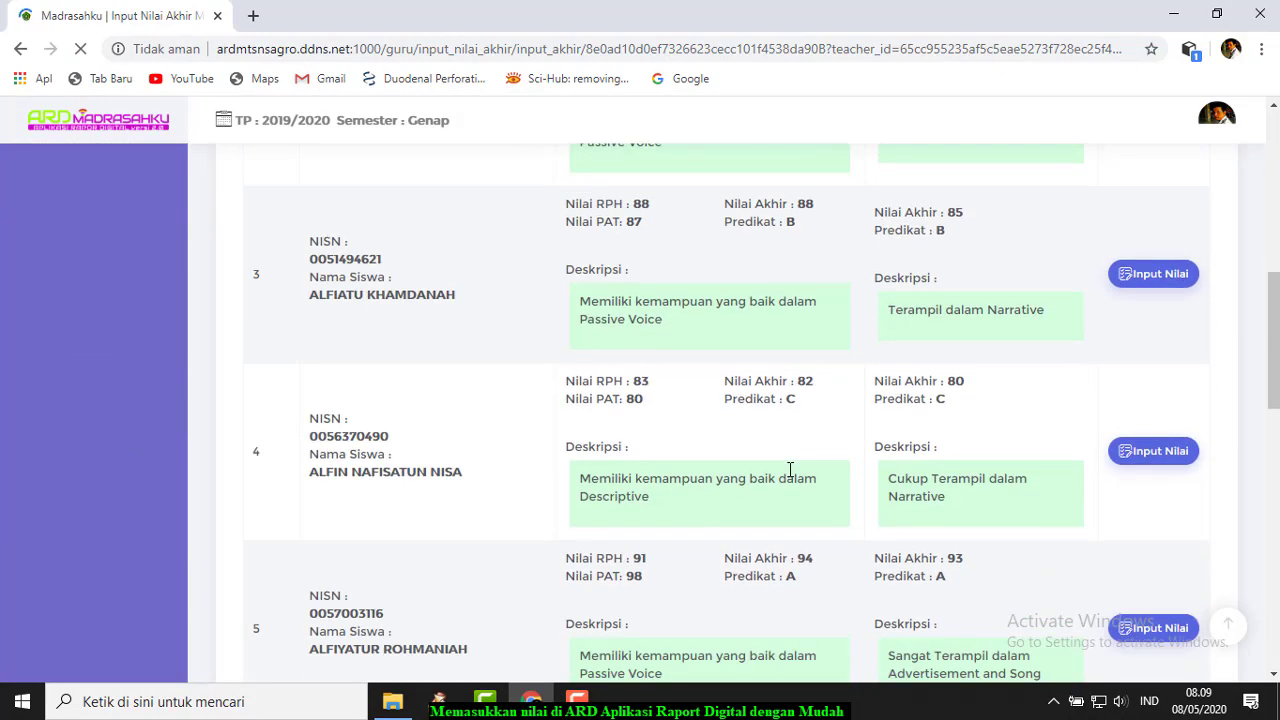
pyautogui.scroll(-1, 790, 474)
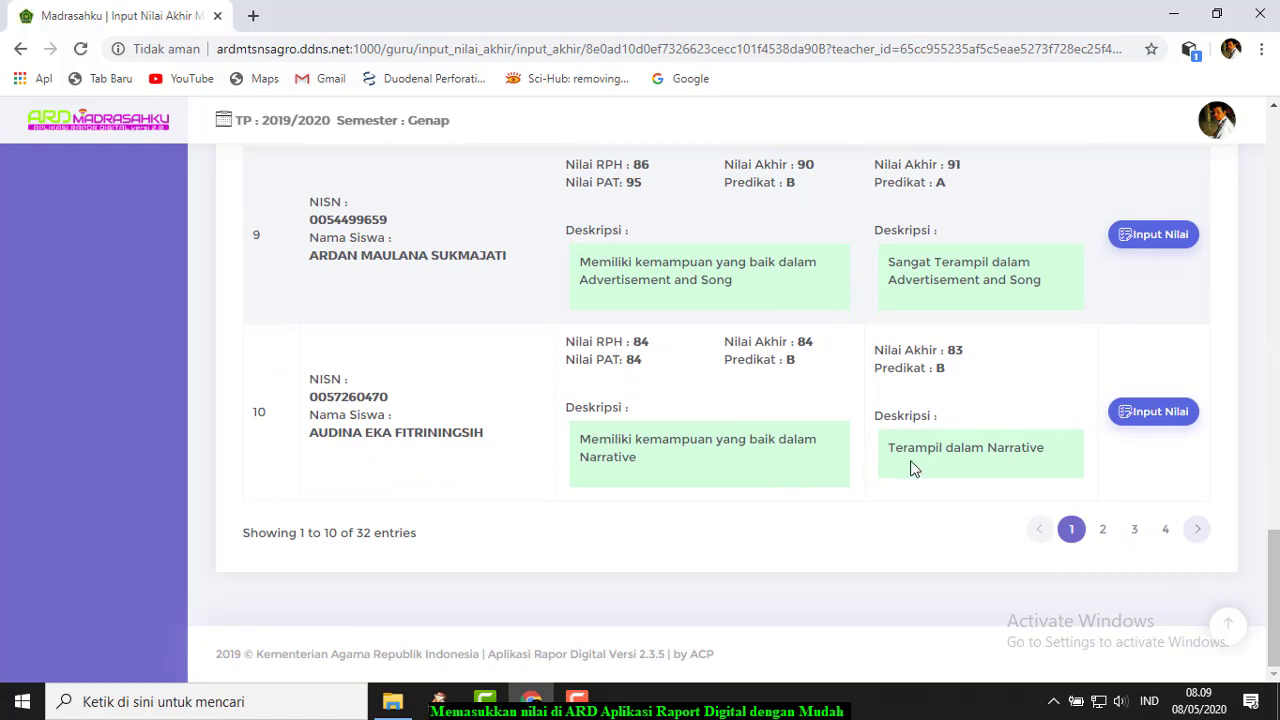
pyautogui.scroll(13, 912, 458)
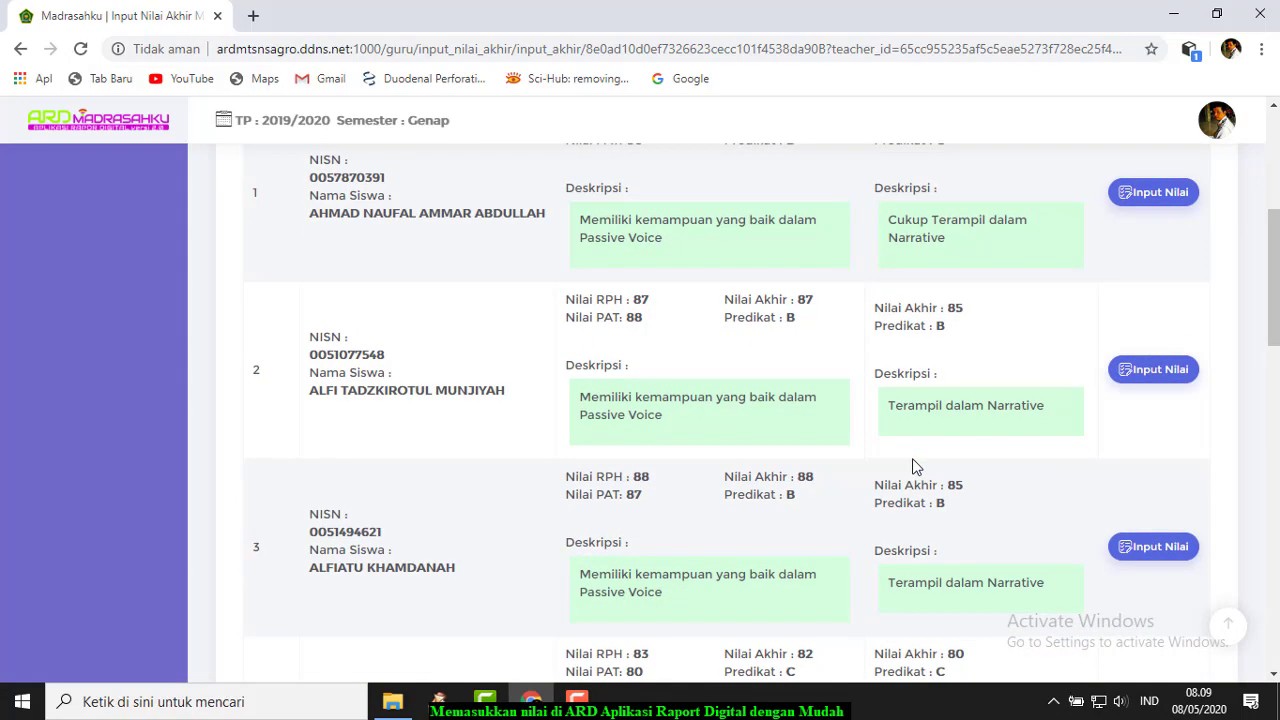
pyautogui.scroll(-3, 740, 535)
pyautogui.scroll(-7, 1025, 425)
pyautogui.scroll(-6, 1015, 437)
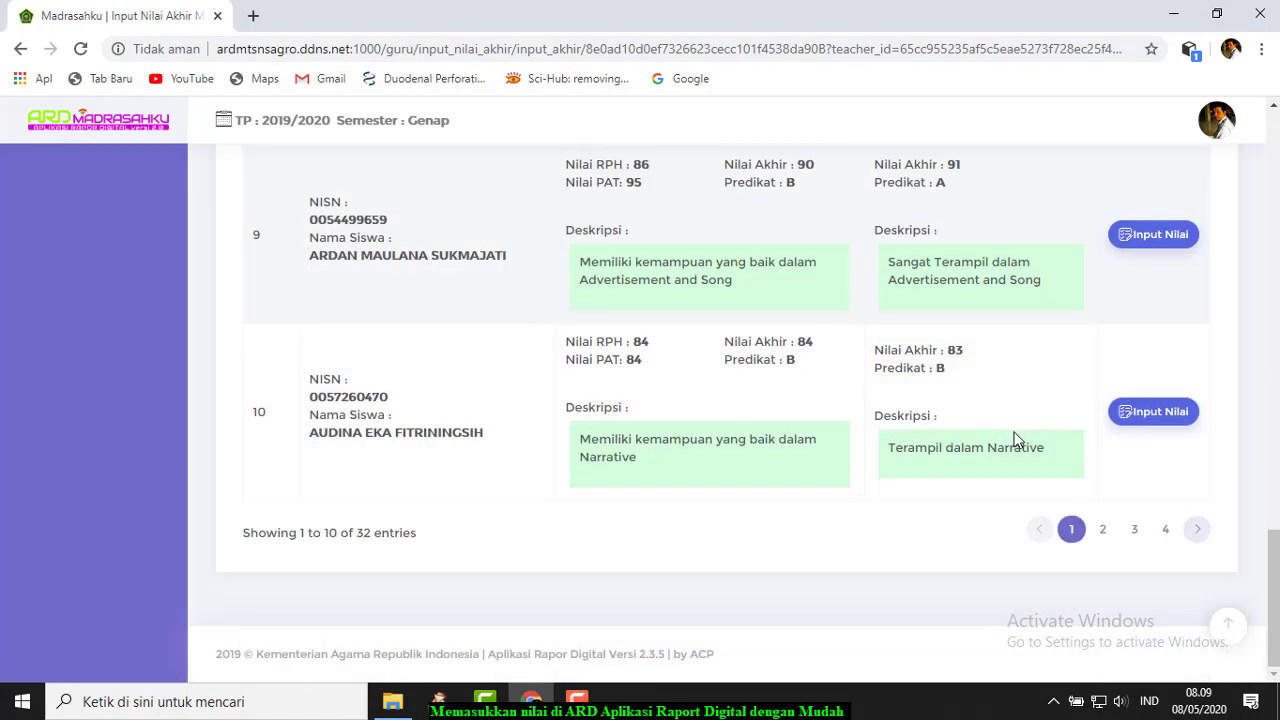
# Step: Skim the remaining pages of class 9-B's final grade list and return to review the first page
pyautogui.click(1103, 529)
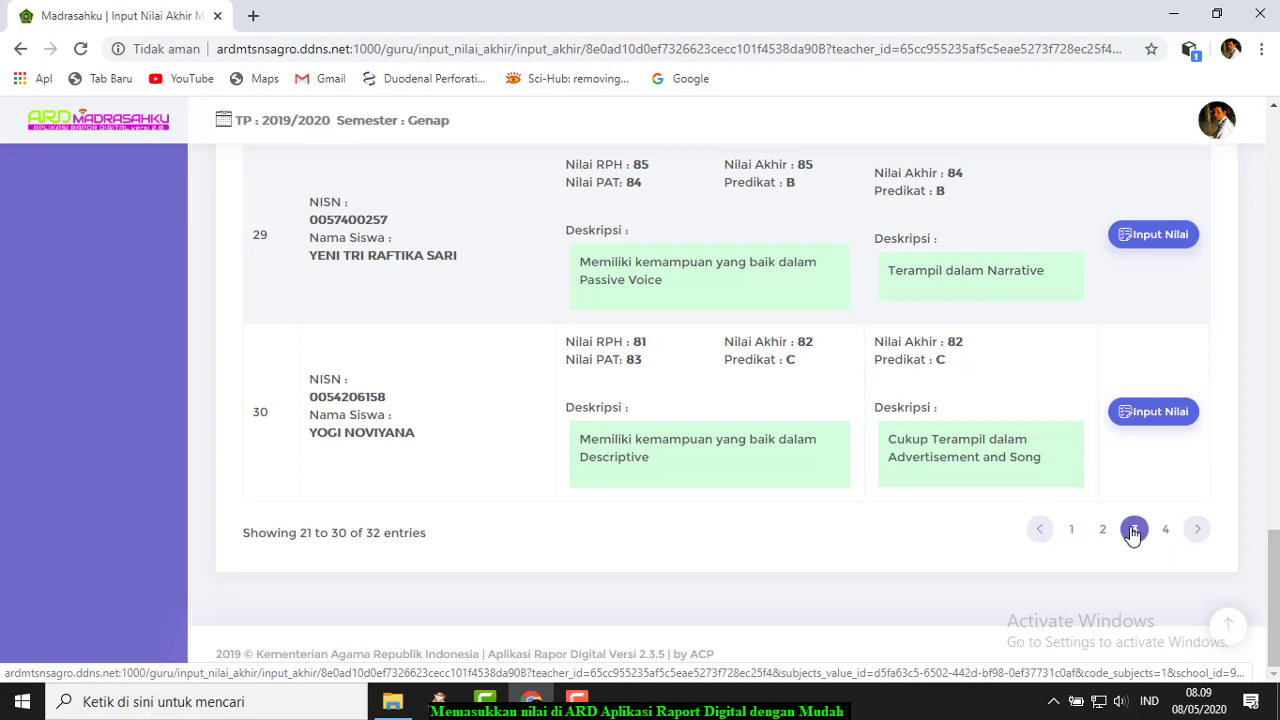
pyautogui.click(1166, 530)
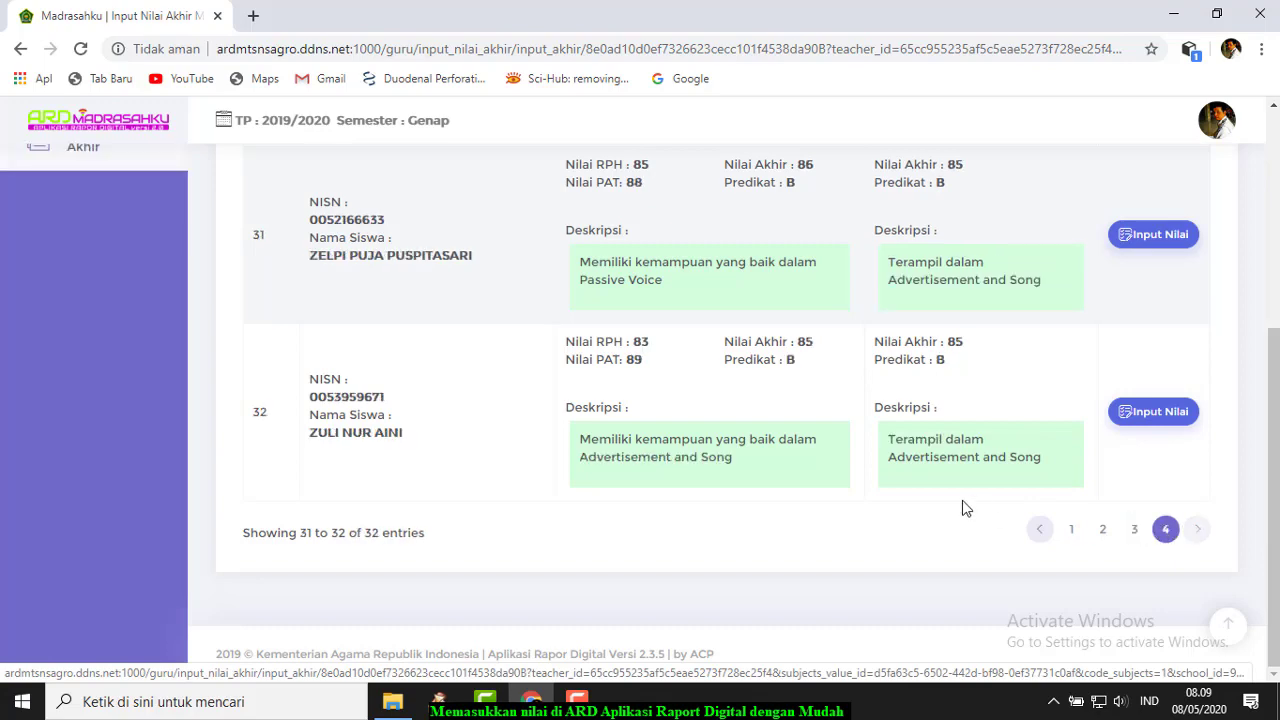
pyautogui.click(1103, 530)
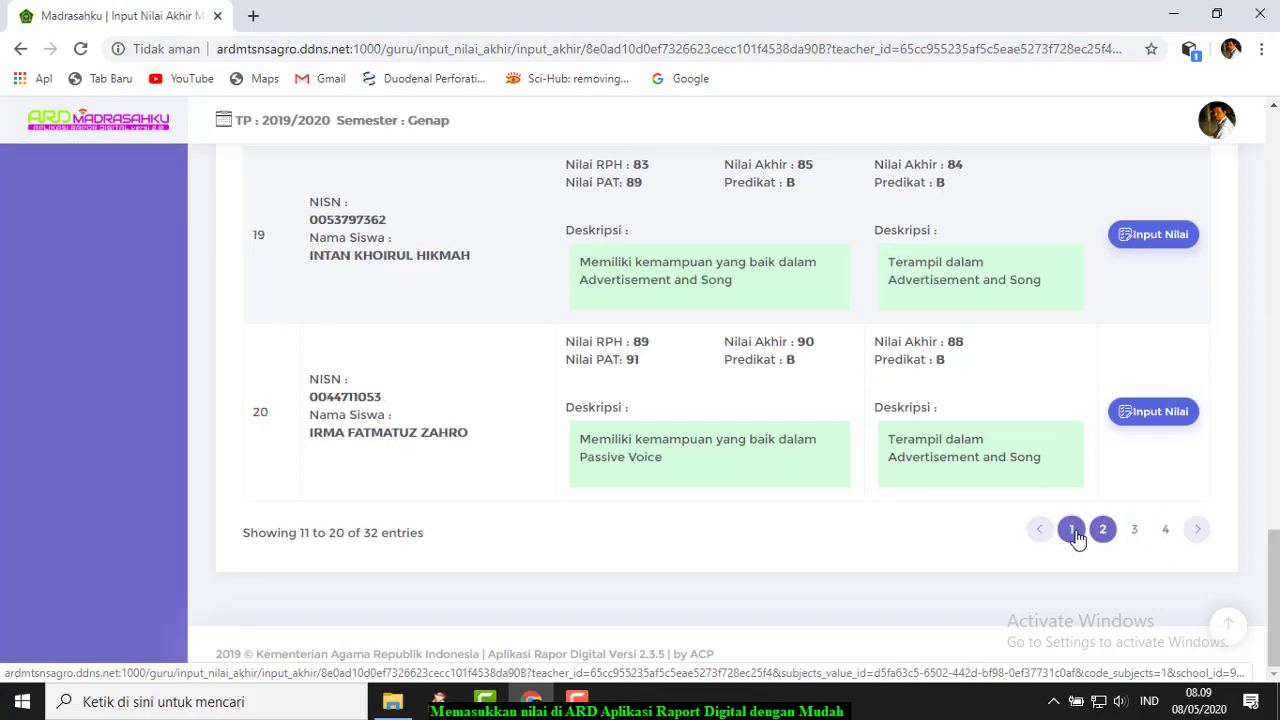
pyautogui.click(1070, 530)
pyautogui.scroll(15, 1071, 530)
pyautogui.scroll(-15, 1072, 528)
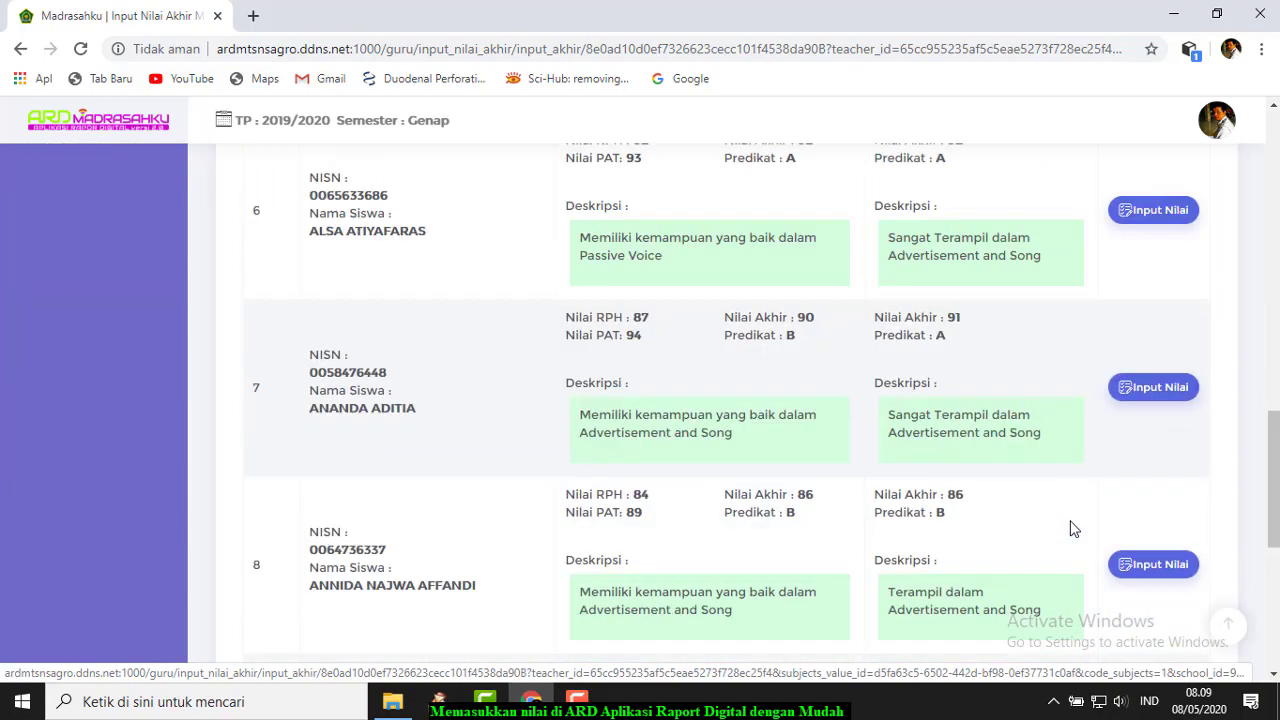
# Step: Examine the RPH, PAT and final scores with their predicates on pages 2, 3 and 4 of class 9-B's list
pyautogui.click(1103, 530)
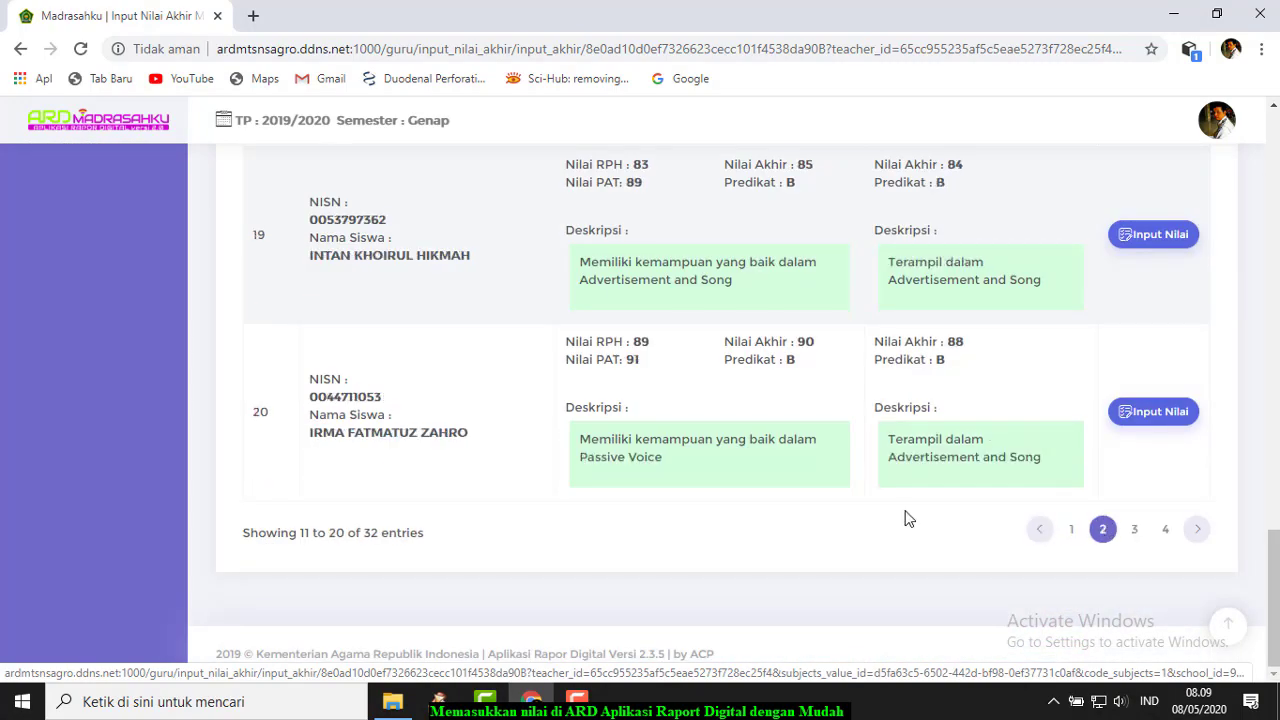
pyautogui.scroll(15, 906, 517)
pyautogui.scroll(-12, 906, 517)
pyautogui.scroll(-4, 906, 517)
pyautogui.click(1134, 530)
pyautogui.scroll(15, 828, 525)
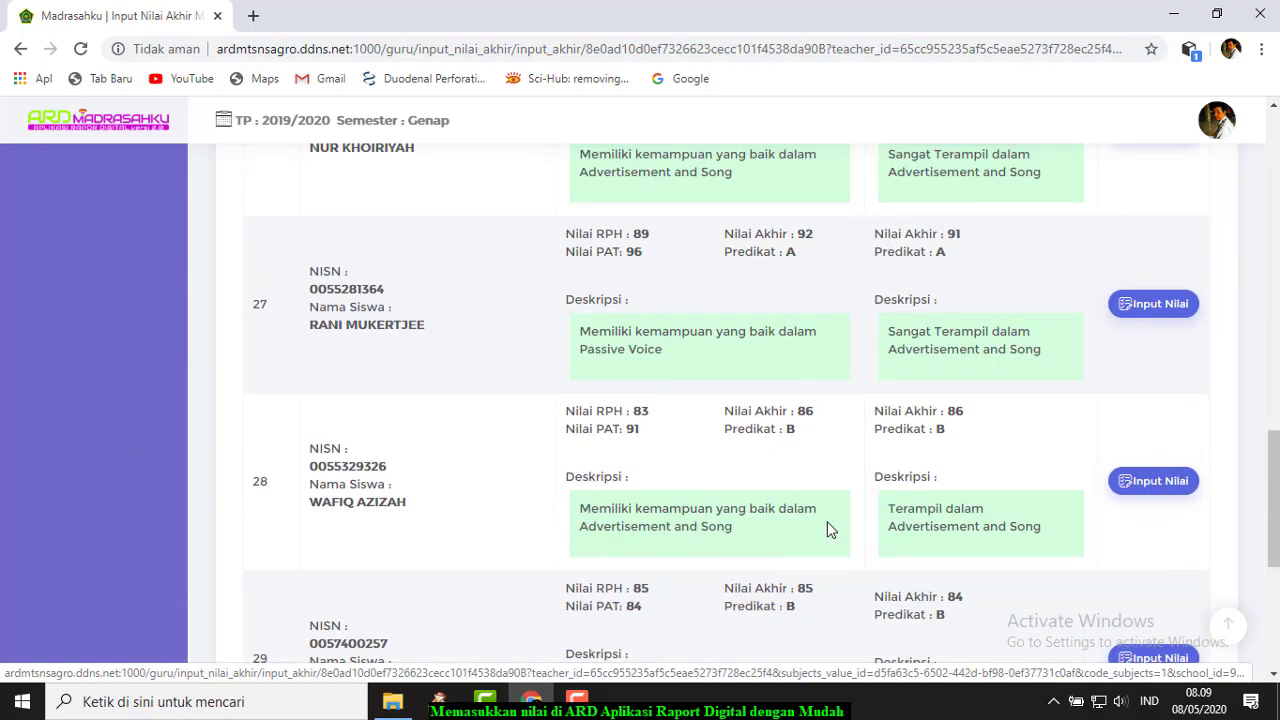
pyautogui.scroll(-12, 828, 522)
pyautogui.scroll(-4, 827, 518)
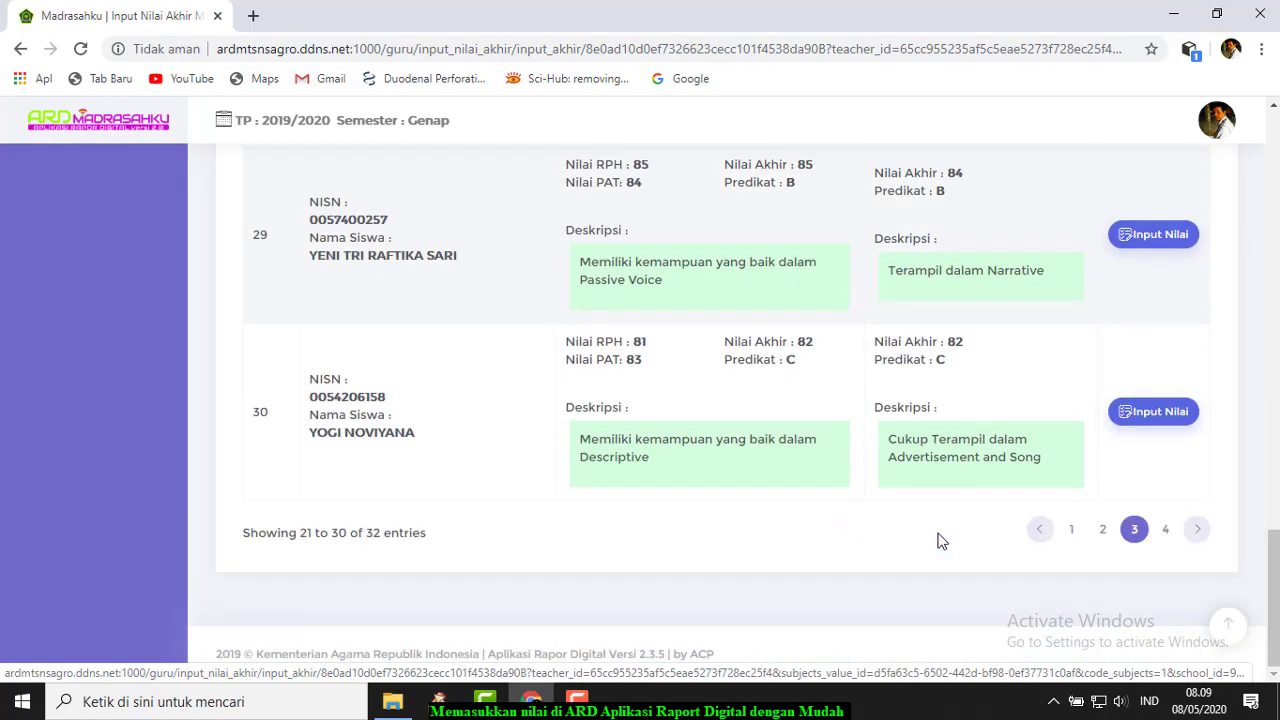
pyautogui.click(1165, 530)
pyautogui.scroll(5, 856, 515)
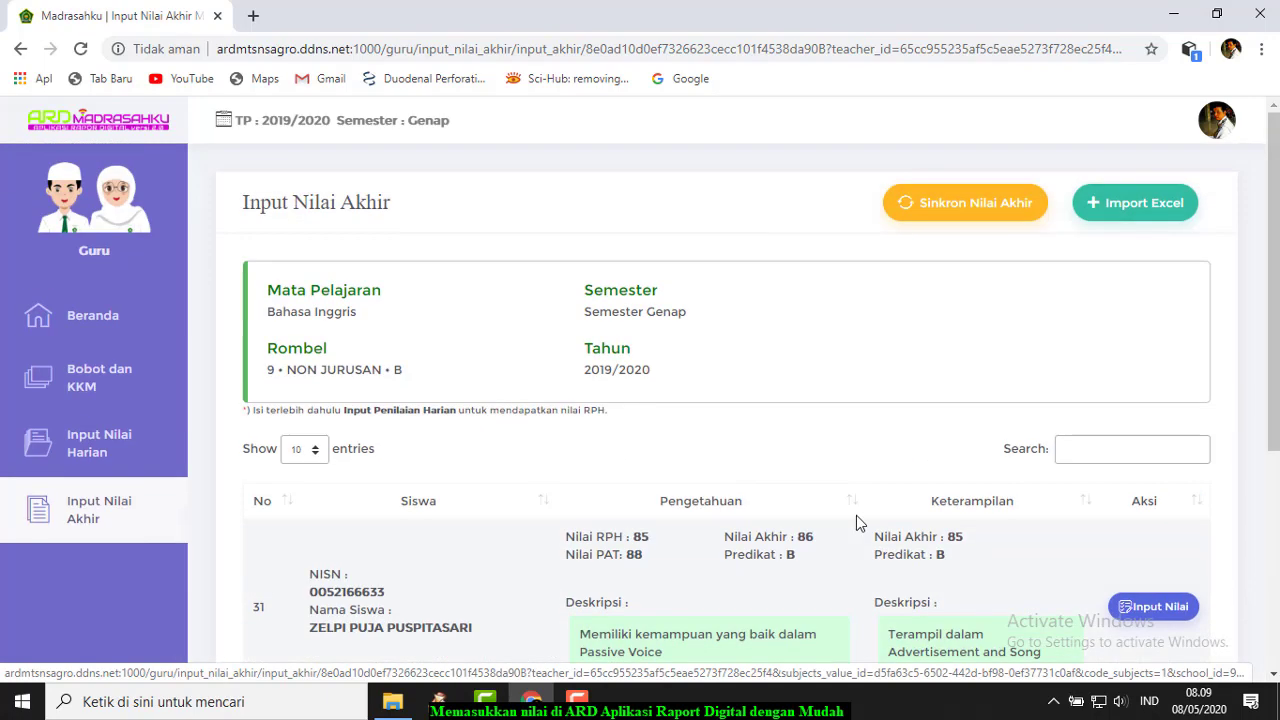
pyautogui.scroll(-5, 856, 518)
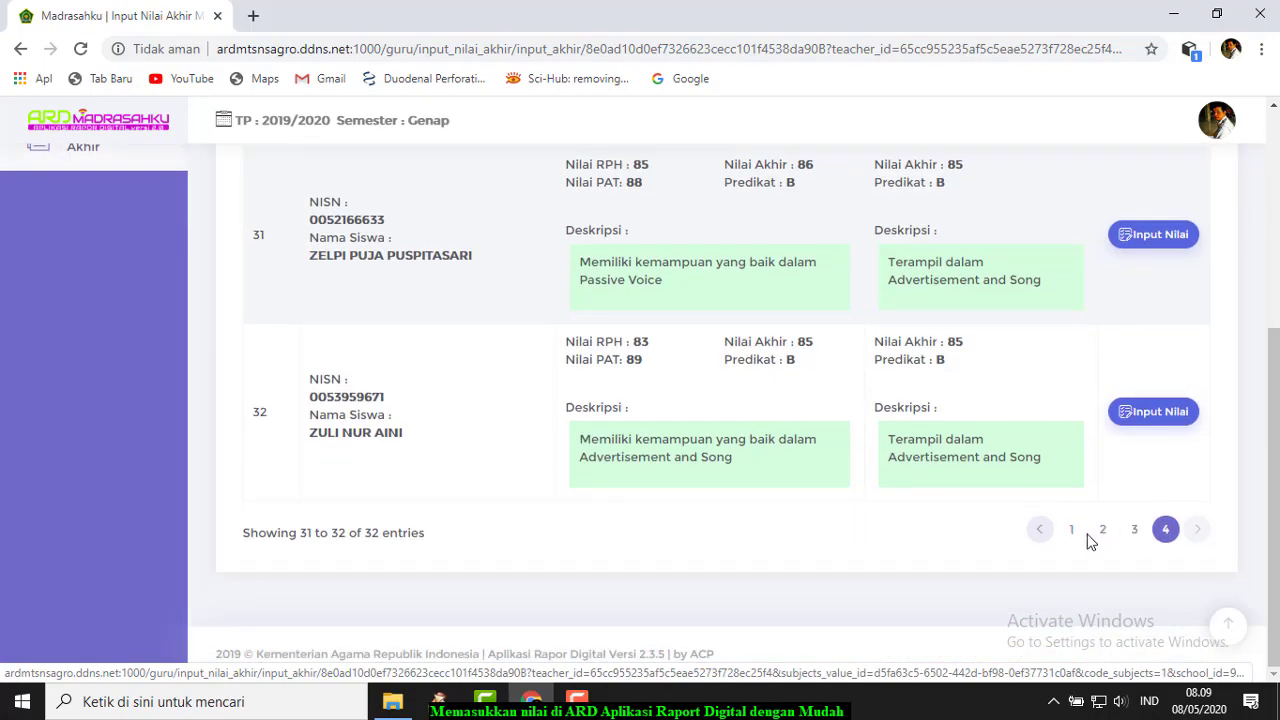
pyautogui.scroll(4, 935, 520)
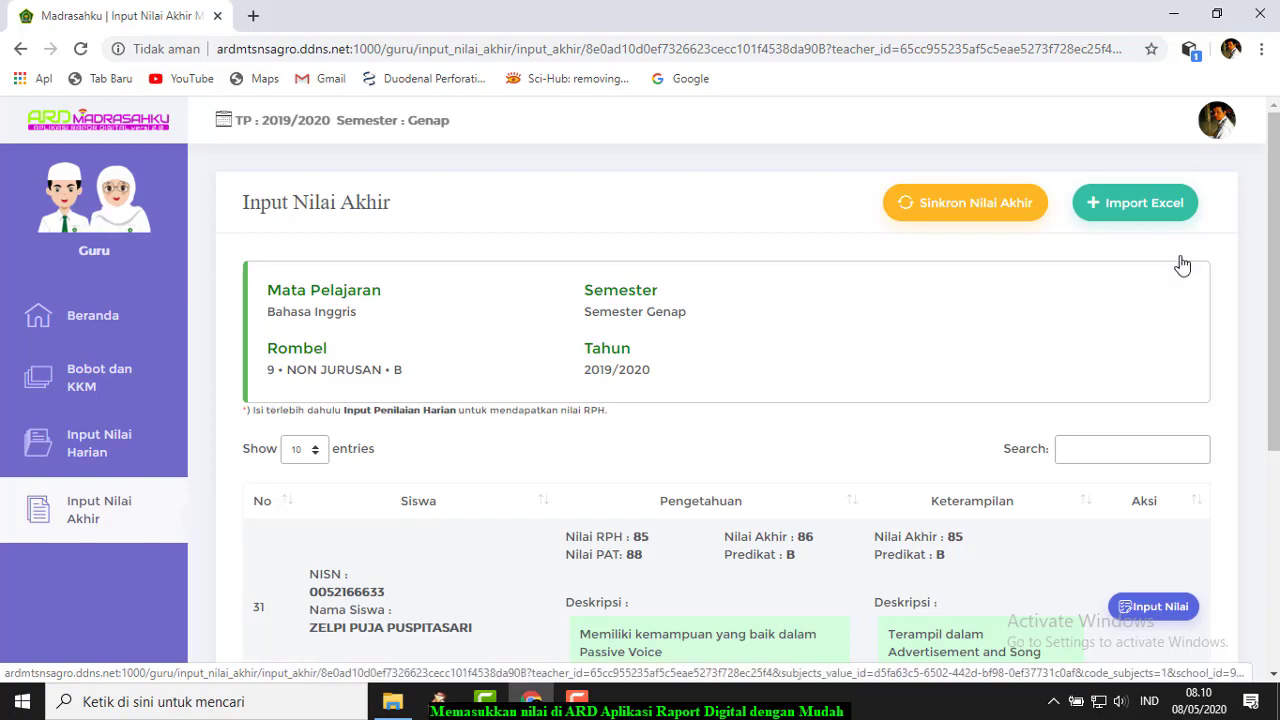
pyautogui.click(580, 702)
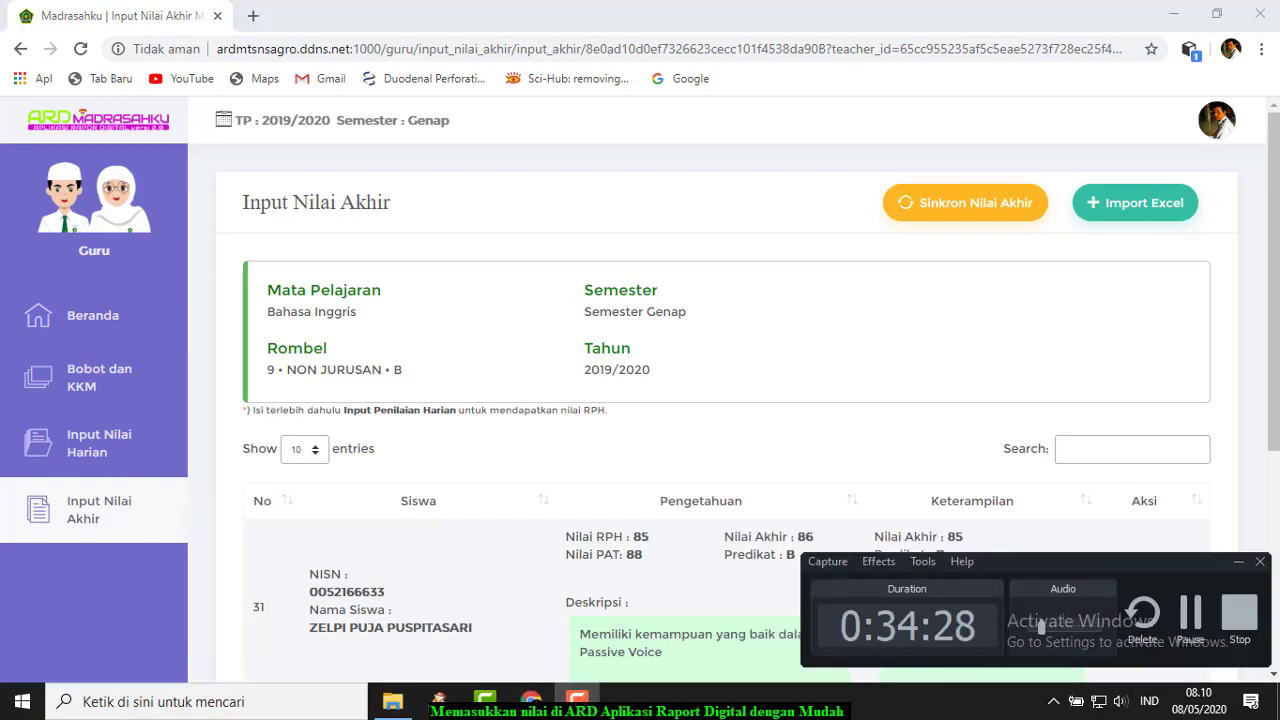